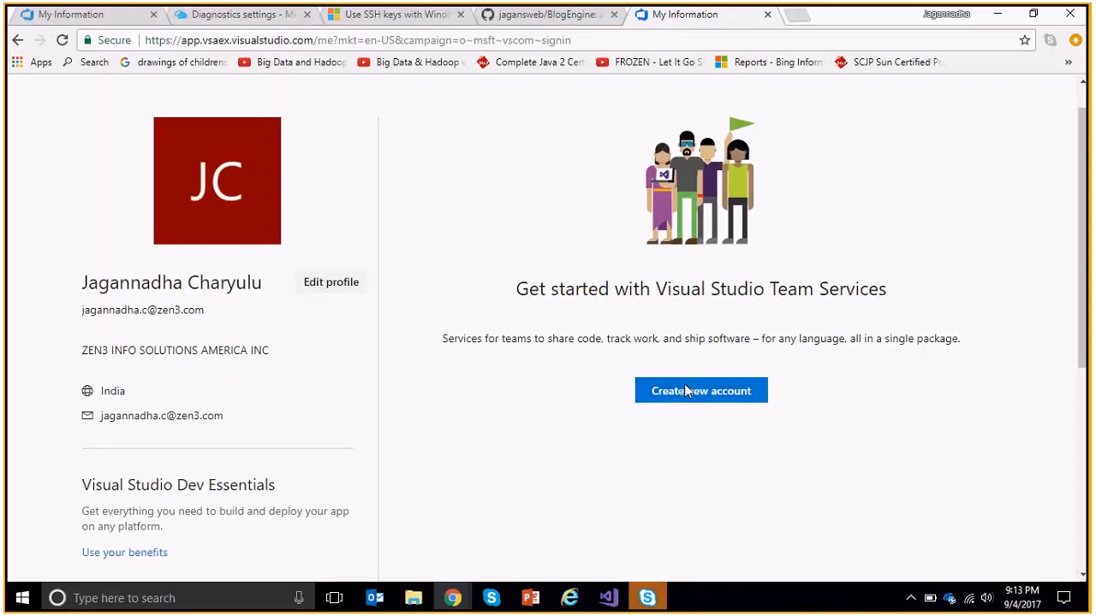
Start a new Team Services account, then clear the account name that was typed in.
{"action": "left_click", "coordinate": [685, 390]}
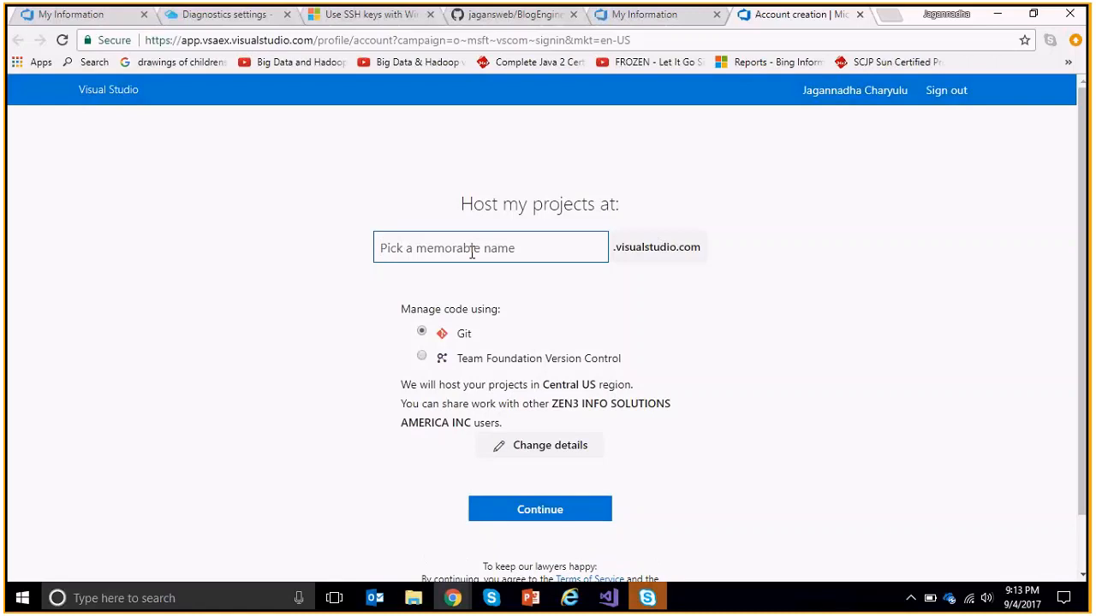
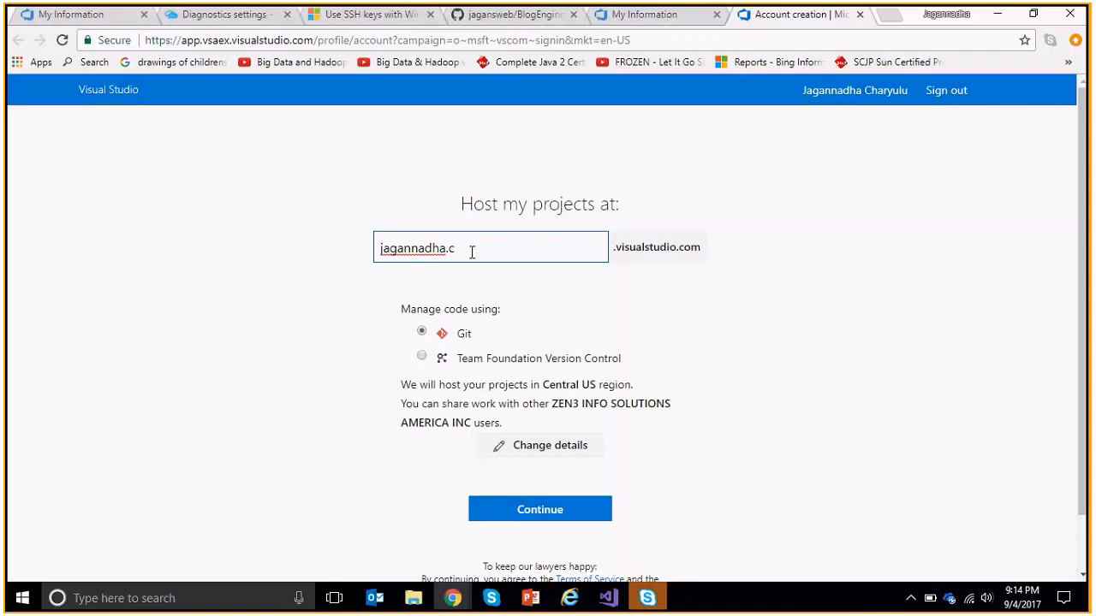
{"action": "key", "text": "ctrl+a"}
{"action": "key", "text": "BackSpace"}
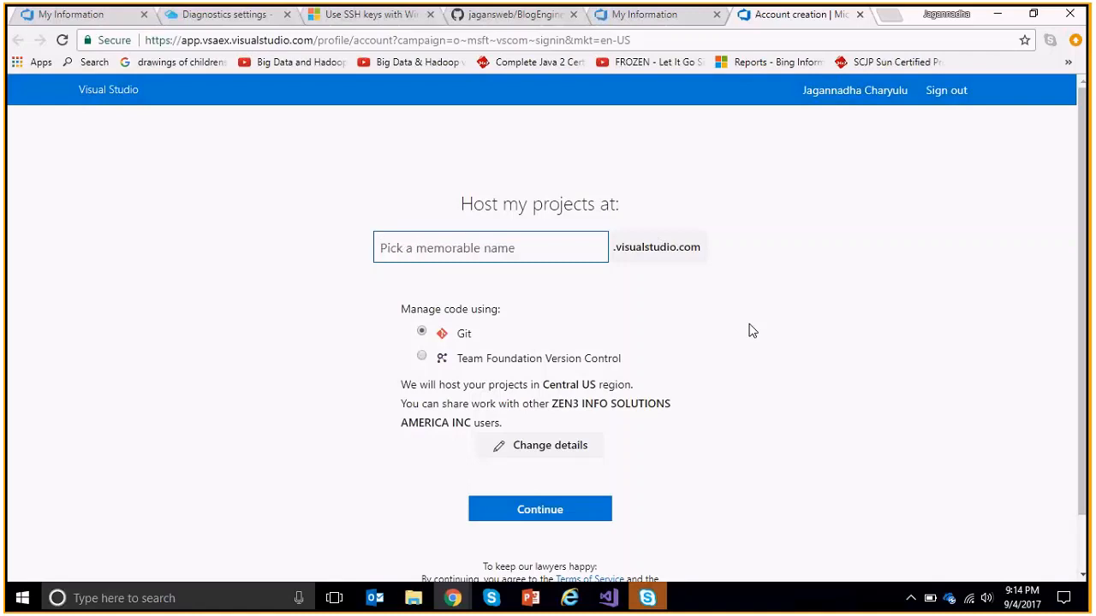
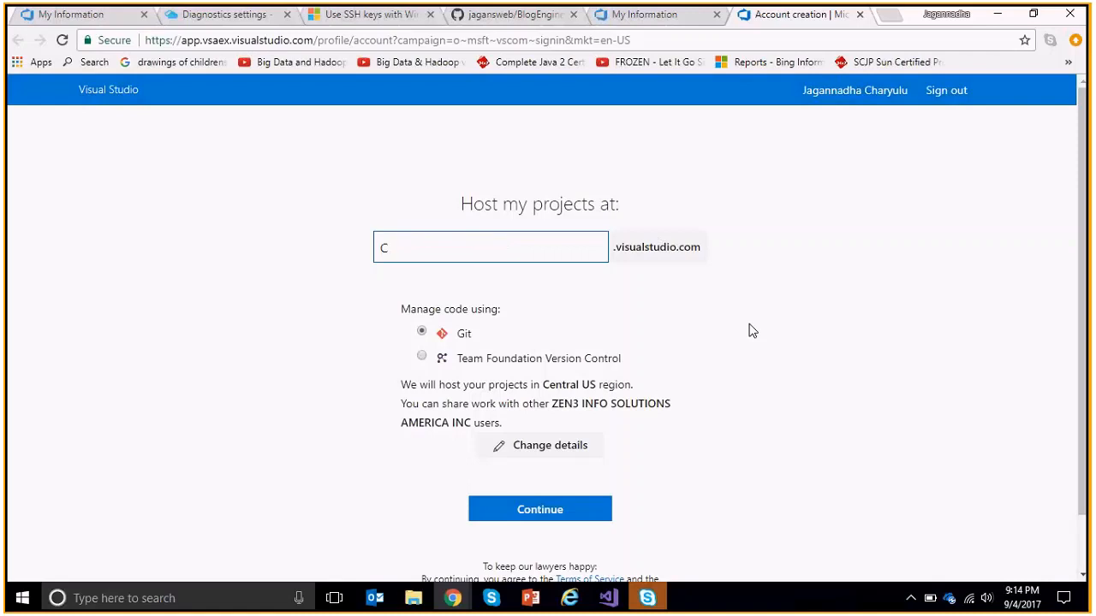
{"action": "key", "text": "BackSpace"}
{"action": "key", "text": "BackSpace"}
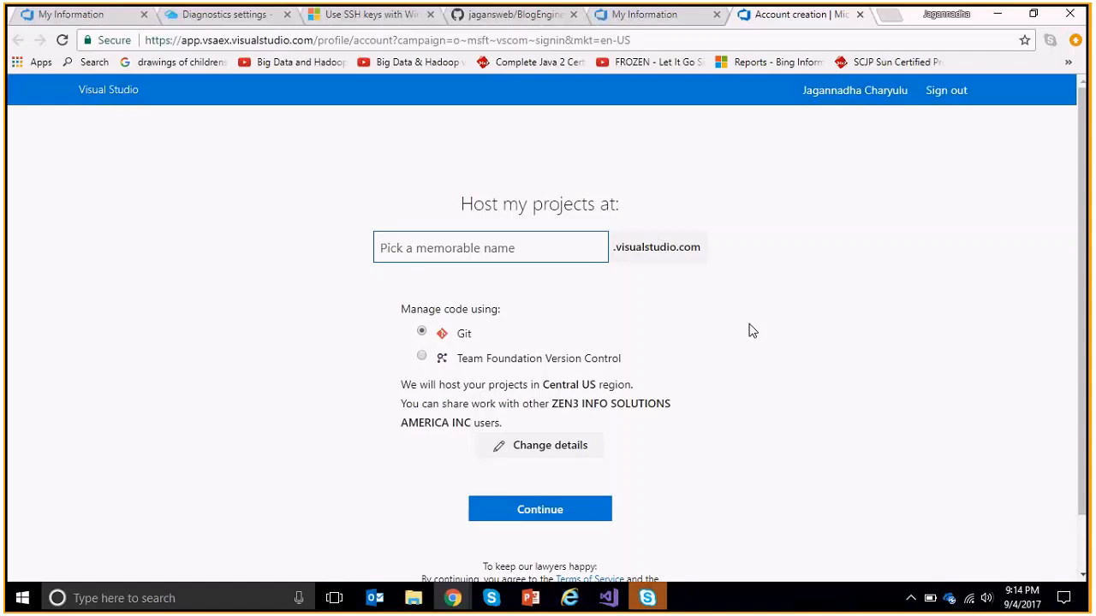
Enter AutobuildwithJenkins as the host name and keep Git for code management.
{"action": "left_click", "coordinate": [421, 356]}
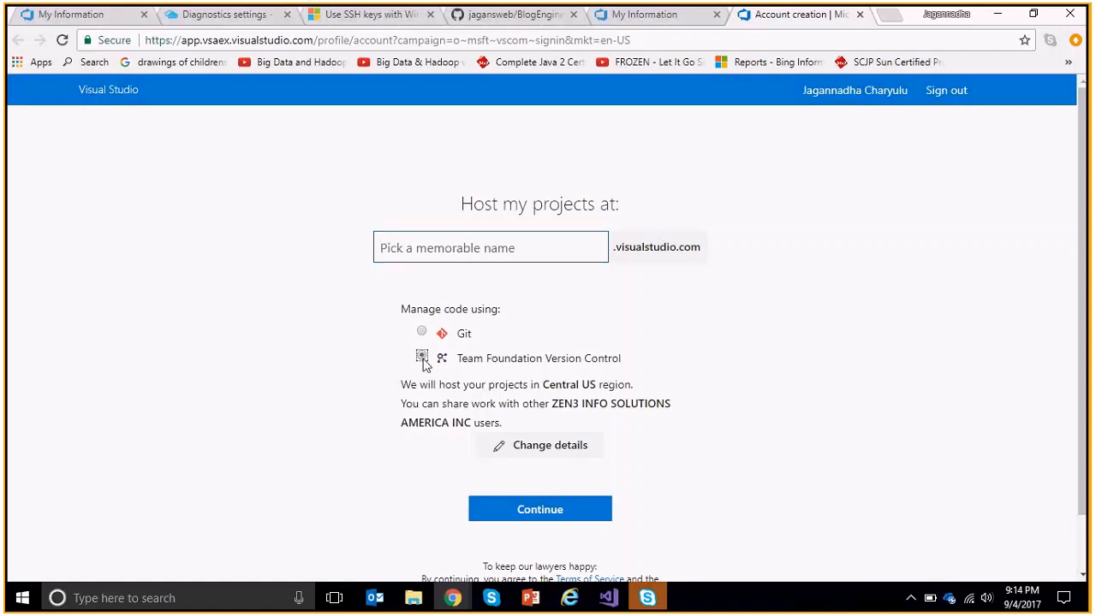
{"action": "left_click", "coordinate": [452, 240]}
{"action": "type", "text": "Autobuild"}
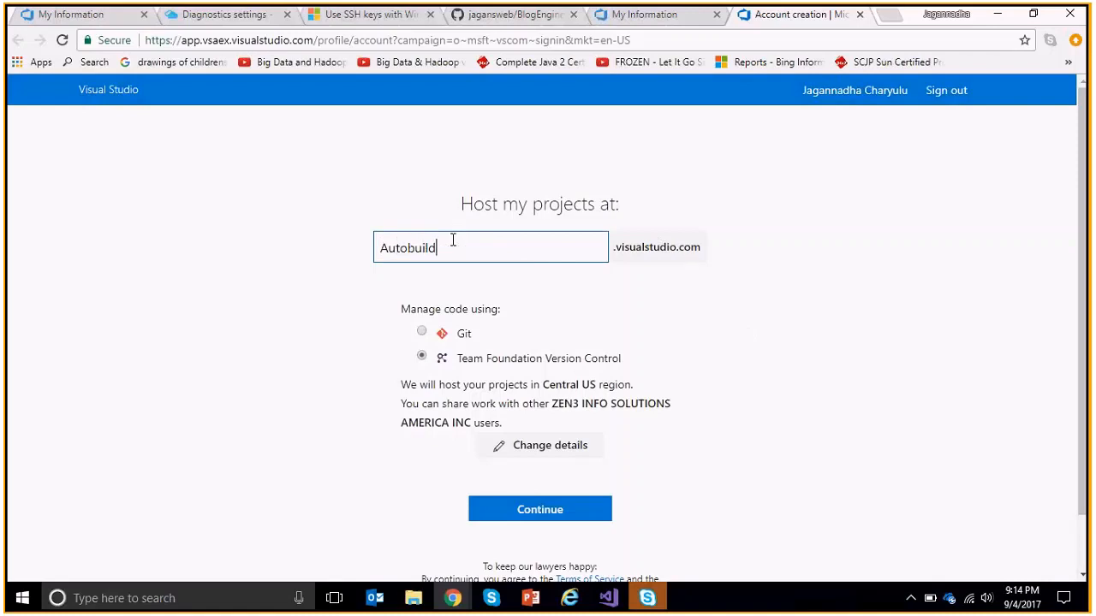
{"action": "type", "text": "withJenkins"}
{"action": "left_click", "coordinate": [423, 333]}
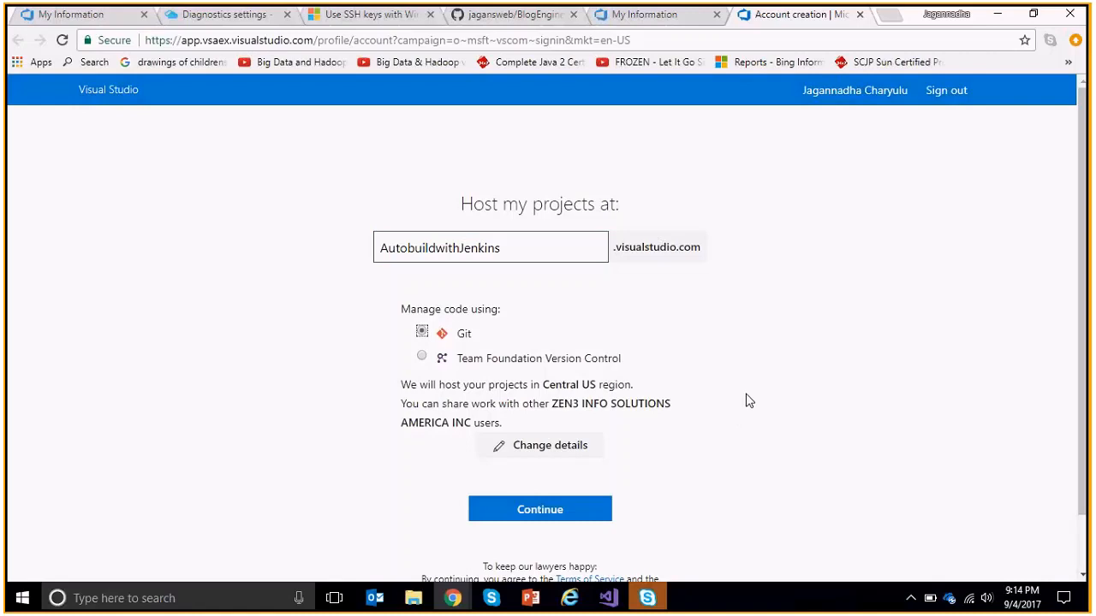
Show the project details and rename the first project to JenkinsbuildApp.
{"action": "left_click", "coordinate": [539, 454]}
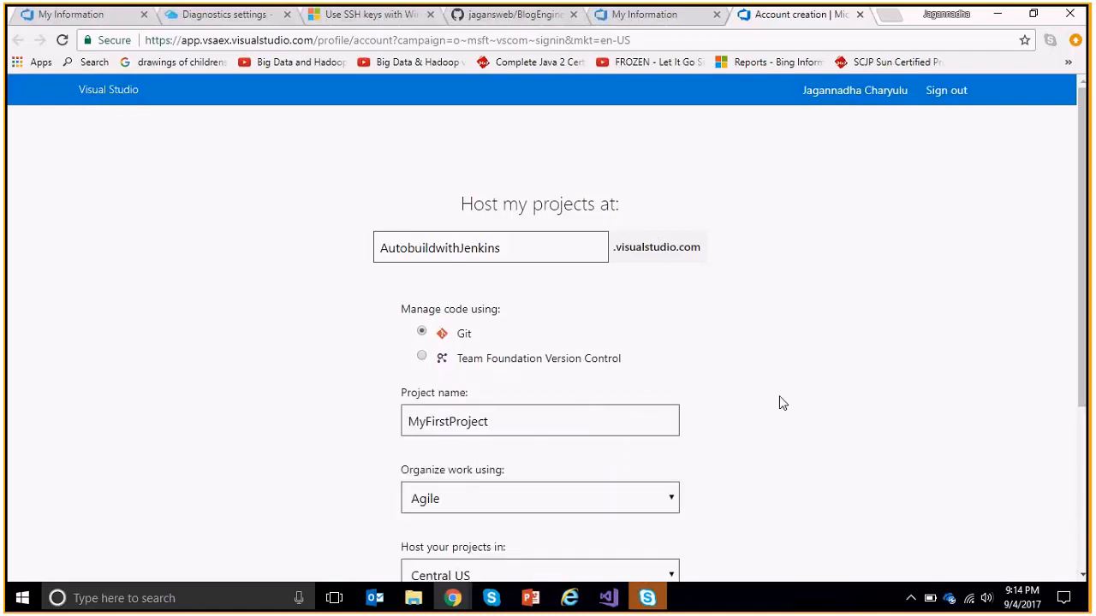
{"action": "scroll", "coordinate": [685, 343], "scroll_direction": "down", "scroll_amount": 2}
{"action": "left_click", "coordinate": [454, 220]}
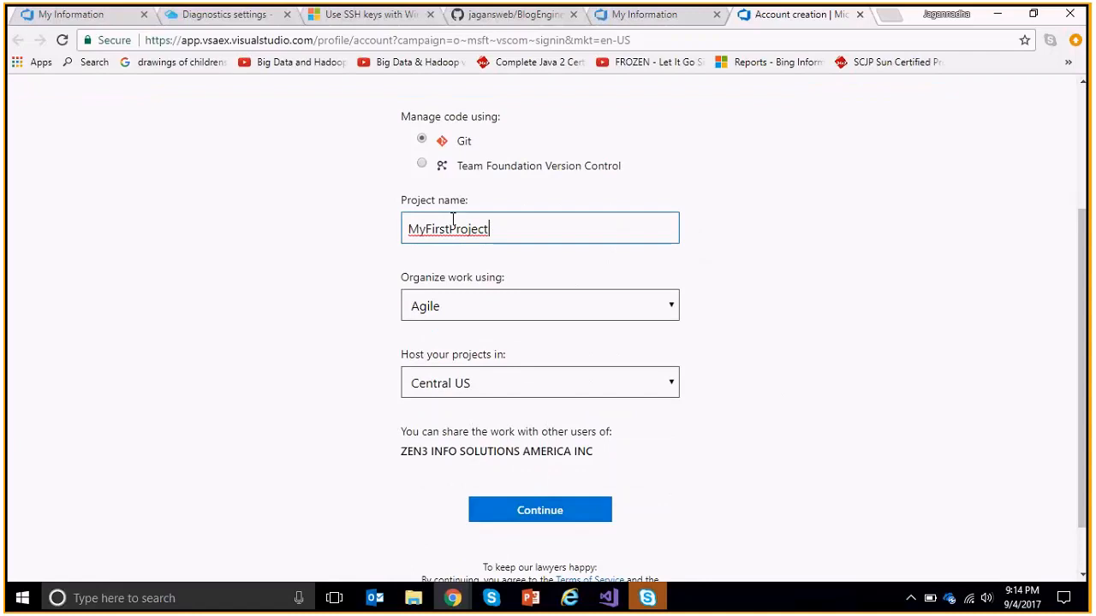
{"action": "key", "text": "ctrl+a"}
{"action": "type", "text": "Jenkins"}
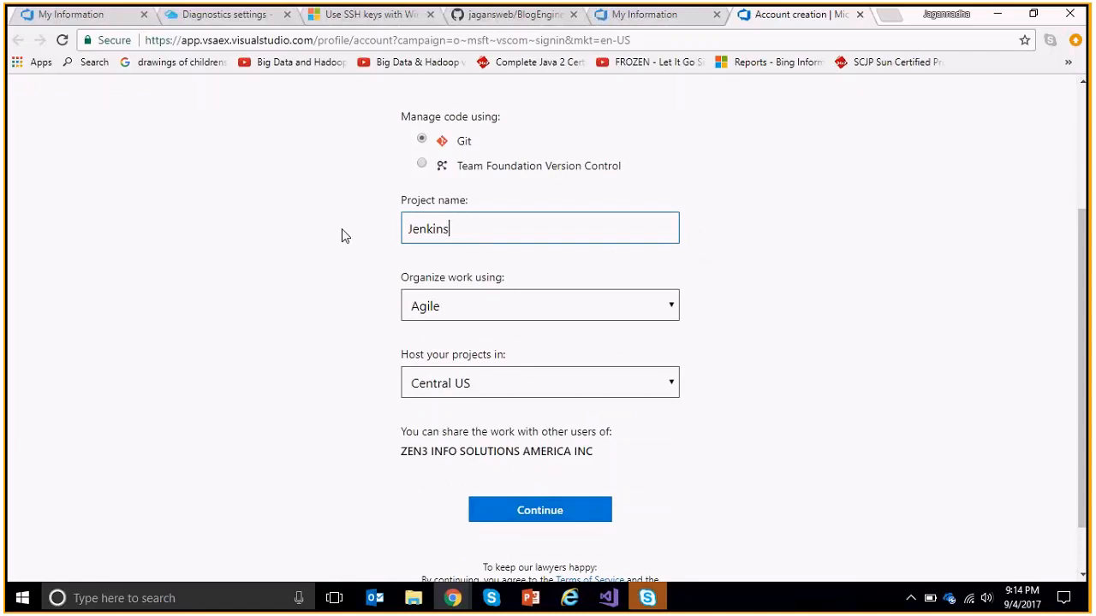
{"action": "scroll", "coordinate": [341, 229], "scroll_direction": "up", "scroll_amount": 2}
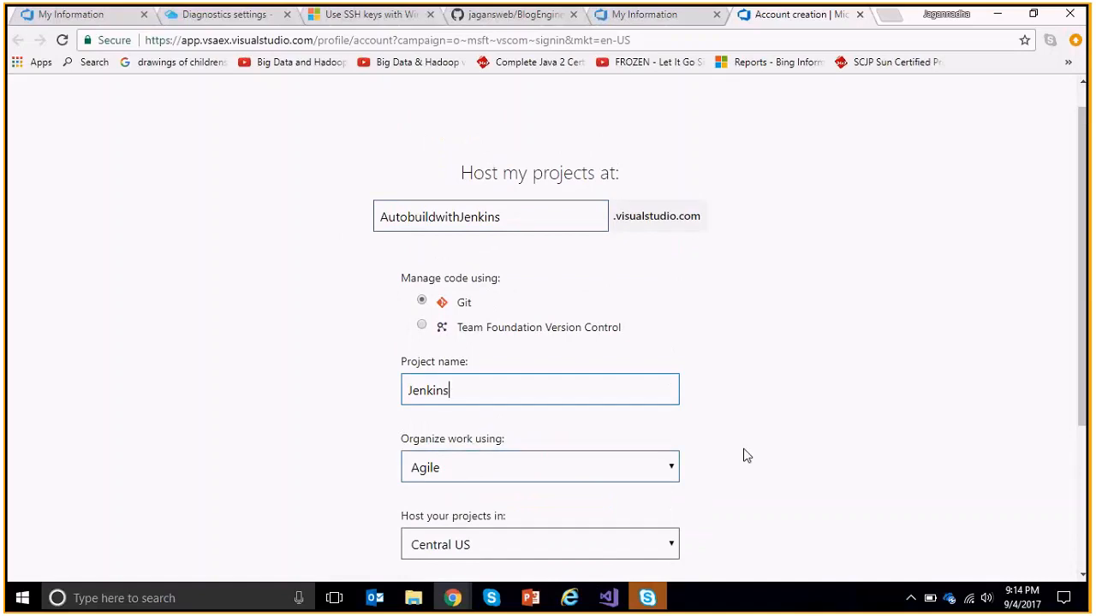
{"action": "scroll", "coordinate": [744, 456], "scroll_direction": "down", "scroll_amount": 2}
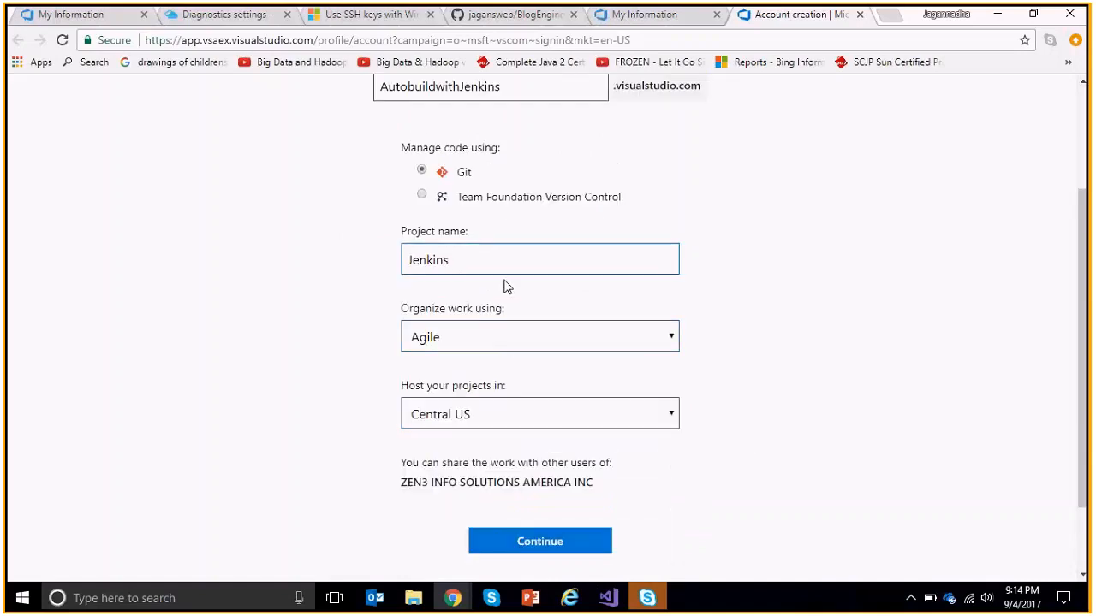
{"action": "type", "text": "buildSet"}
{"action": "key", "text": "BackSpace"}
{"action": "key", "text": "BackSpace"}
{"action": "key", "text": "BackSpace"}
{"action": "type", "text": "App"}
Keep Agile as the work process and Central US as the hosting region.
{"action": "left_click", "coordinate": [494, 345]}
{"action": "left_click", "coordinate": [494, 346]}
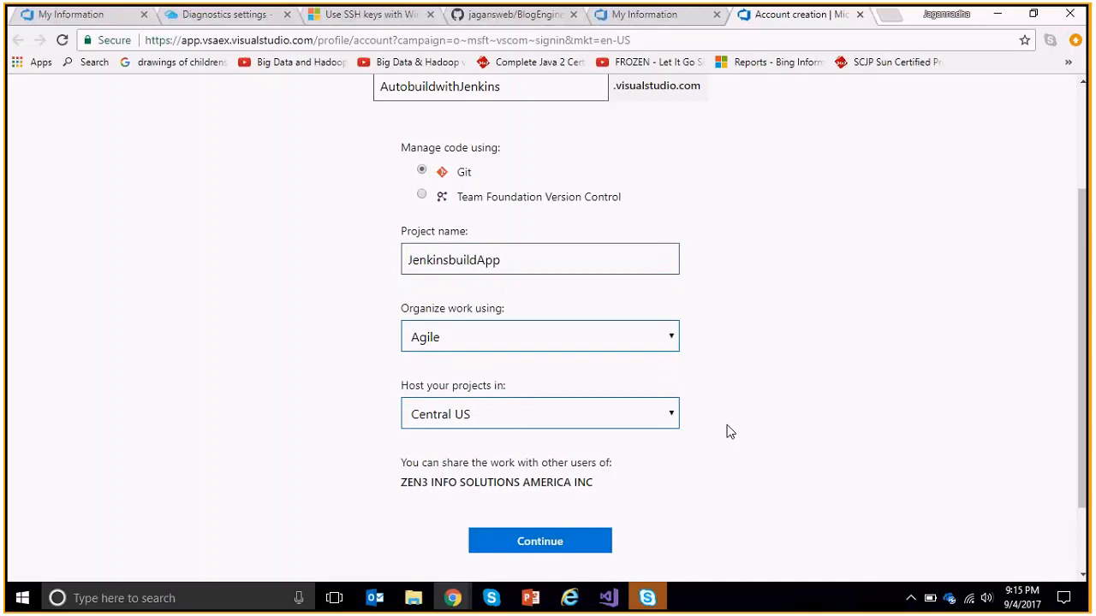
{"action": "scroll", "coordinate": [811, 439], "scroll_direction": "down", "scroll_amount": 2}
{"action": "left_click", "coordinate": [505, 322]}
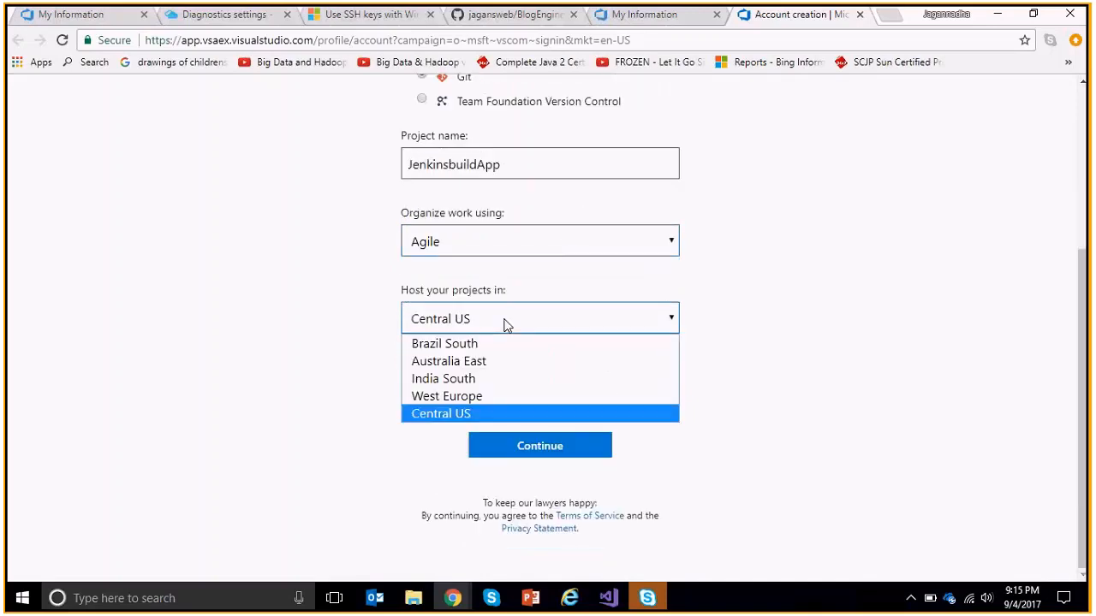
{"action": "left_click", "coordinate": [505, 322]}
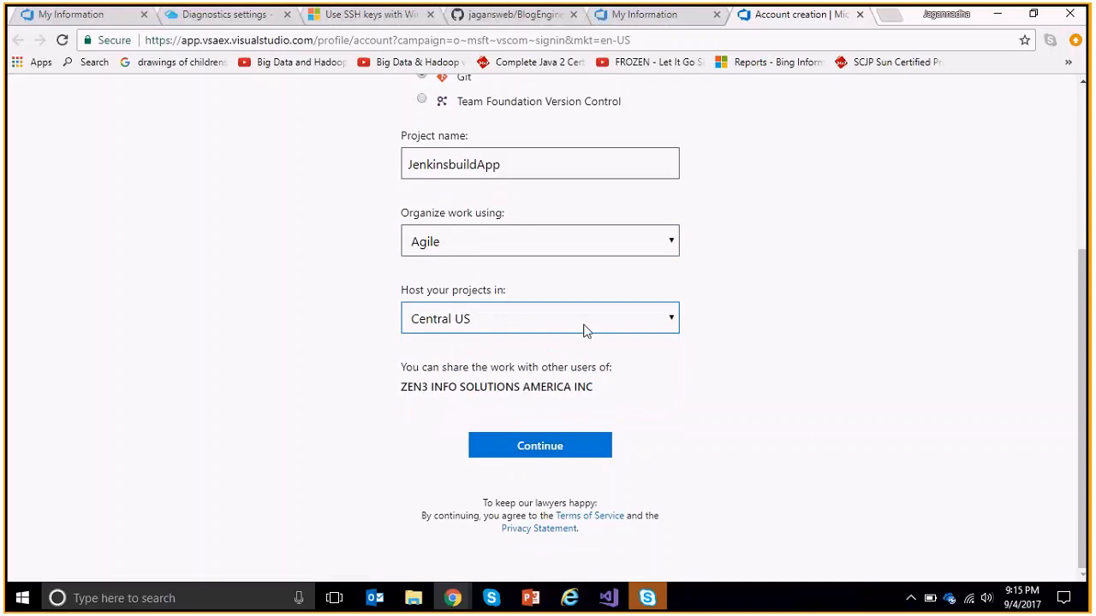
{"action": "left_click", "coordinate": [587, 330]}
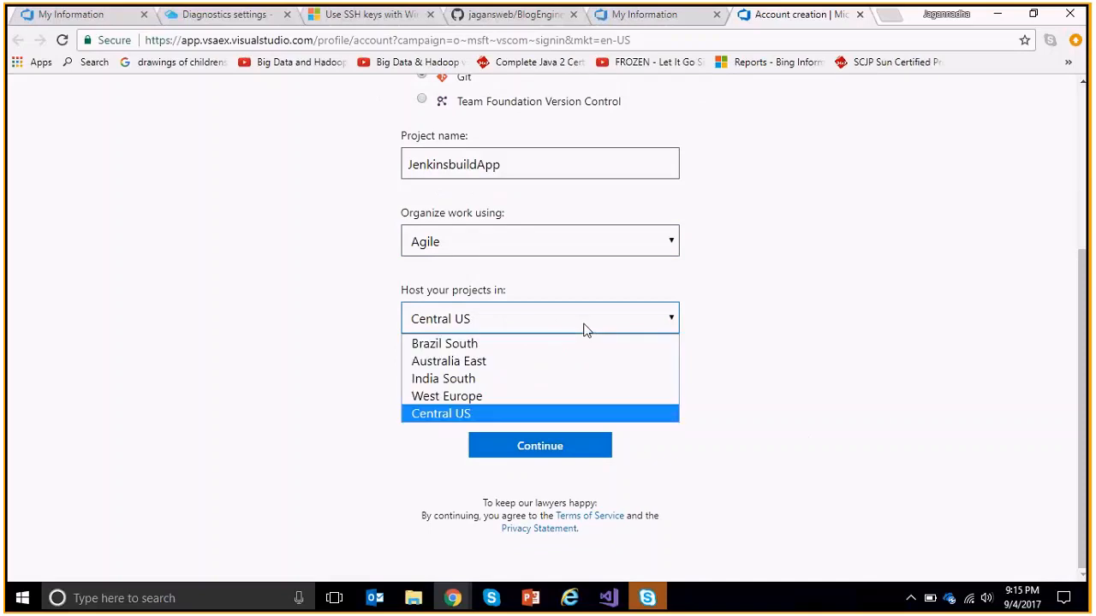
{"action": "left_click", "coordinate": [491, 379]}
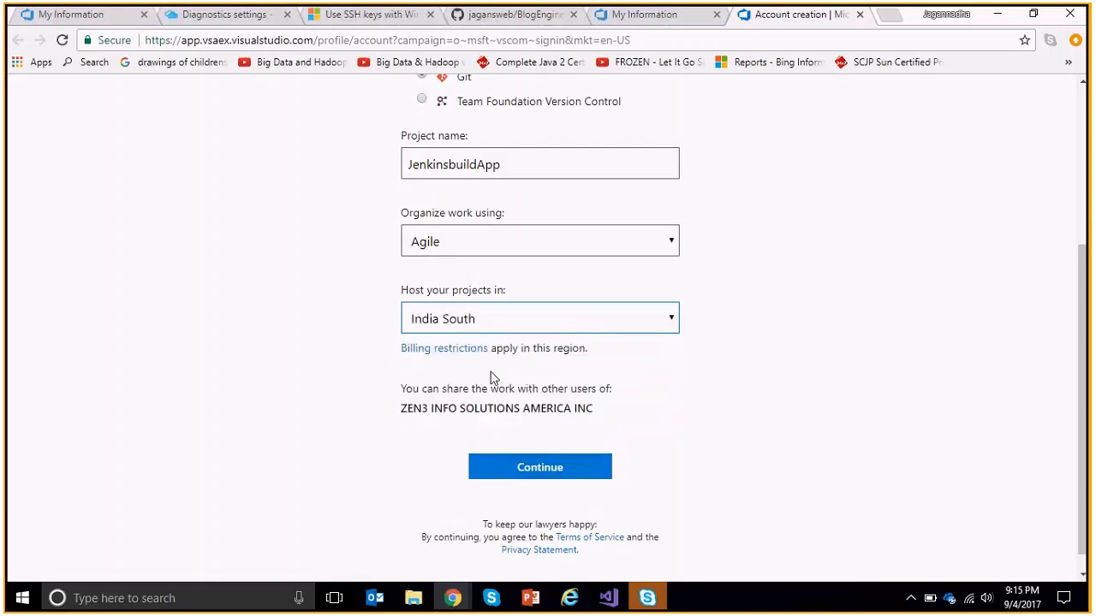
{"action": "left_click", "coordinate": [494, 323]}
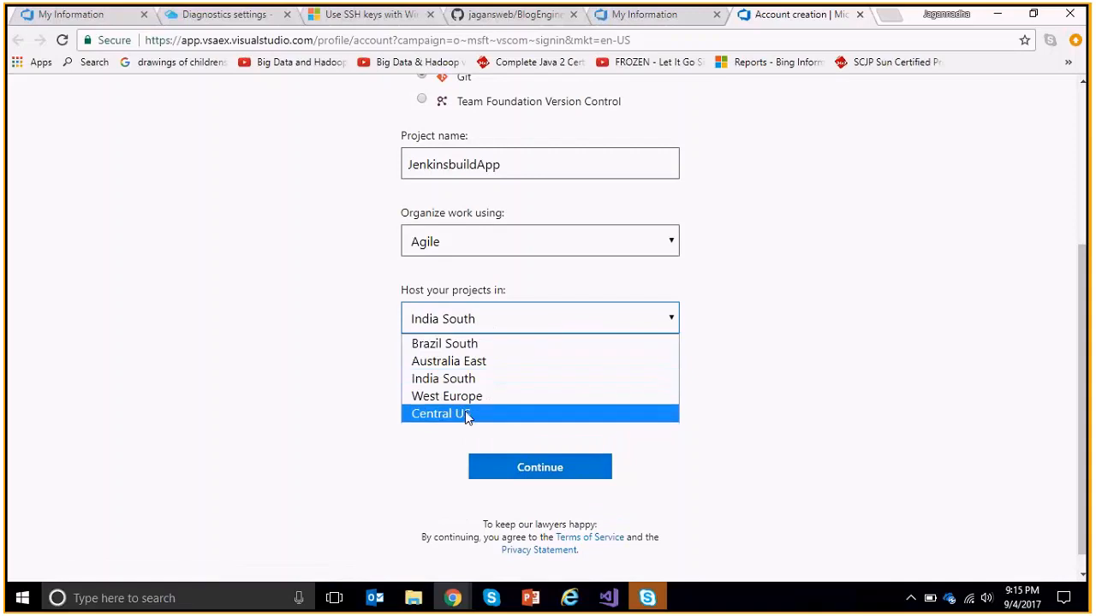
{"action": "left_click", "coordinate": [465, 414]}
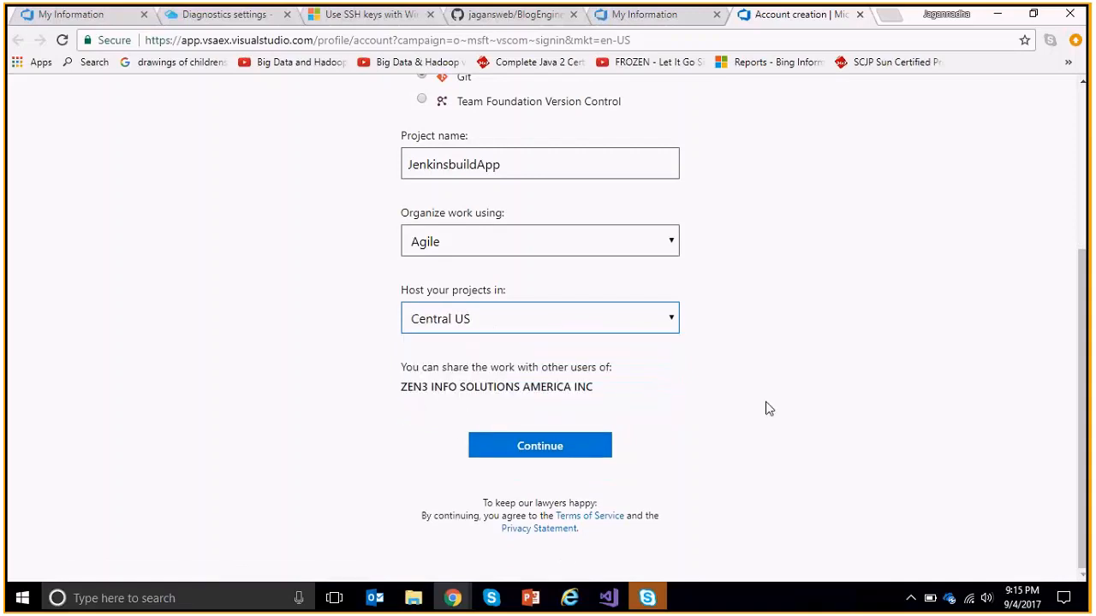
{"action": "left_click", "coordinate": [529, 460]}
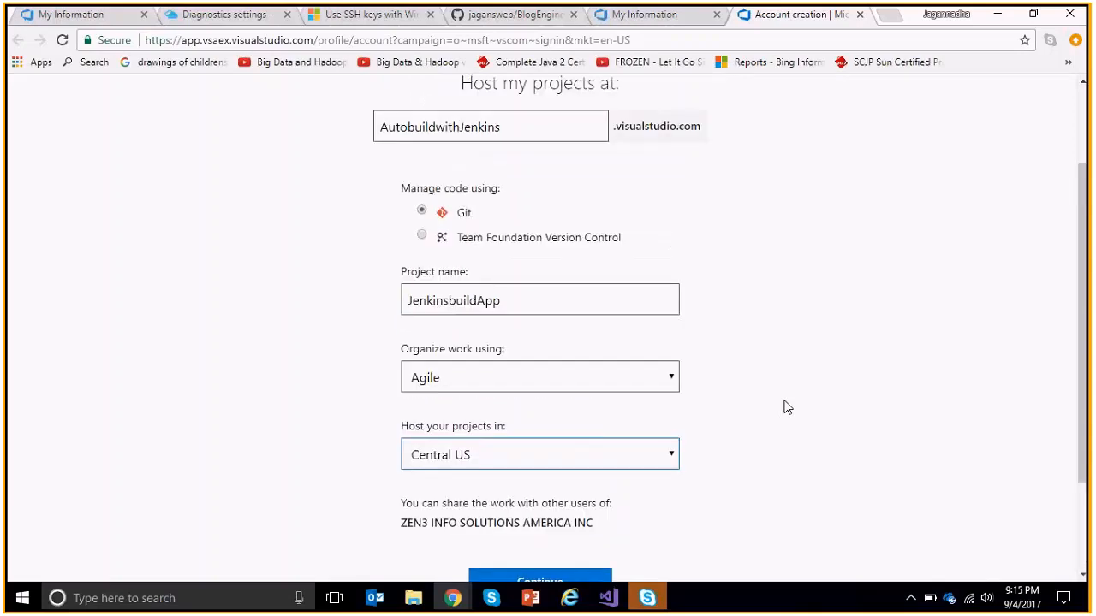
{"action": "scroll", "coordinate": [788, 408], "scroll_direction": "down", "scroll_amount": 3}
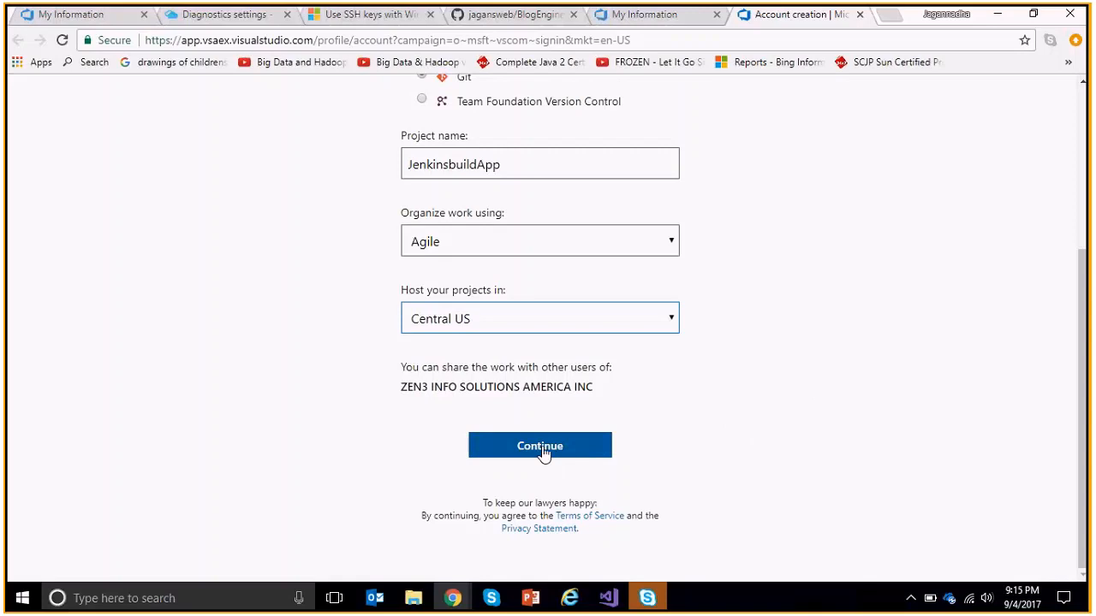
Create the AutobuildwithJenkins account and wait for the JenkinsbuildApp overview to load.
{"action": "left_click", "coordinate": [542, 452]}
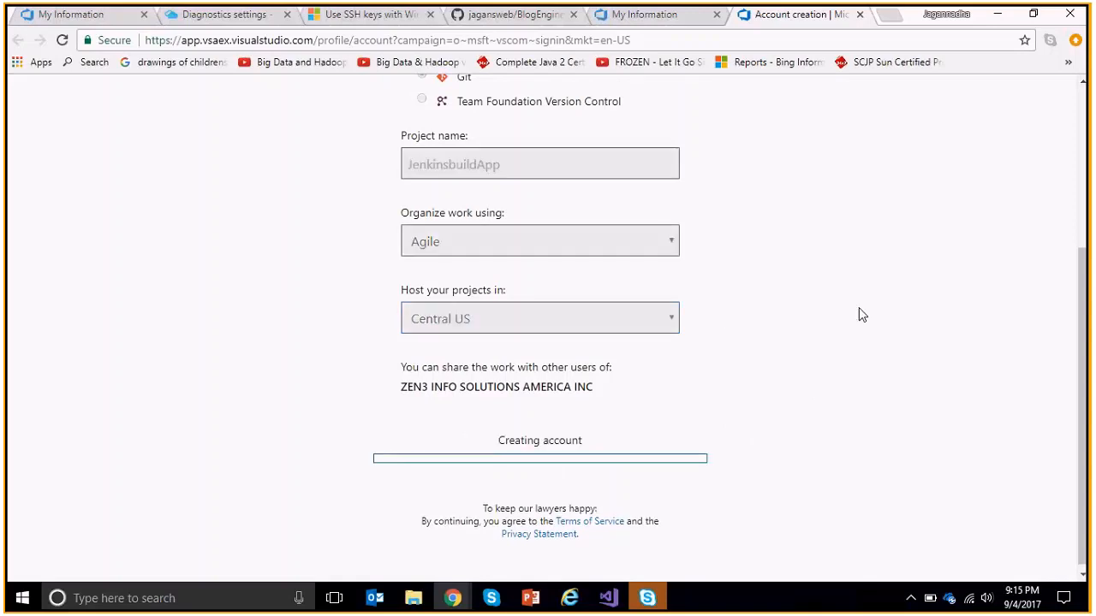
{"action": "scroll", "coordinate": [859, 309], "scroll_direction": "up", "scroll_amount": 3}
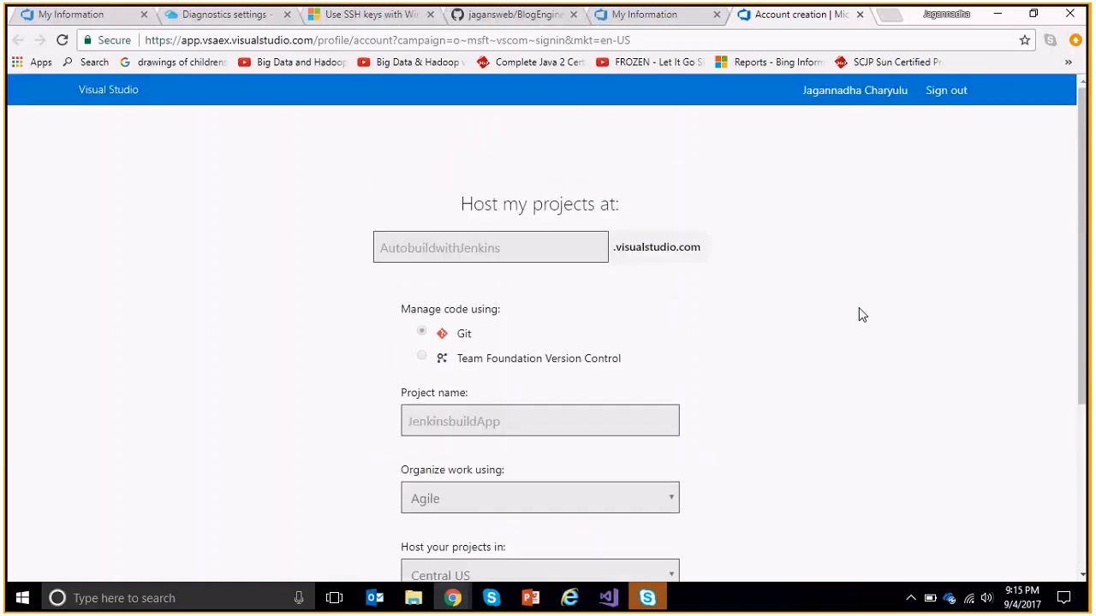
{"action": "scroll", "coordinate": [861, 315], "scroll_direction": "down", "scroll_amount": 2}
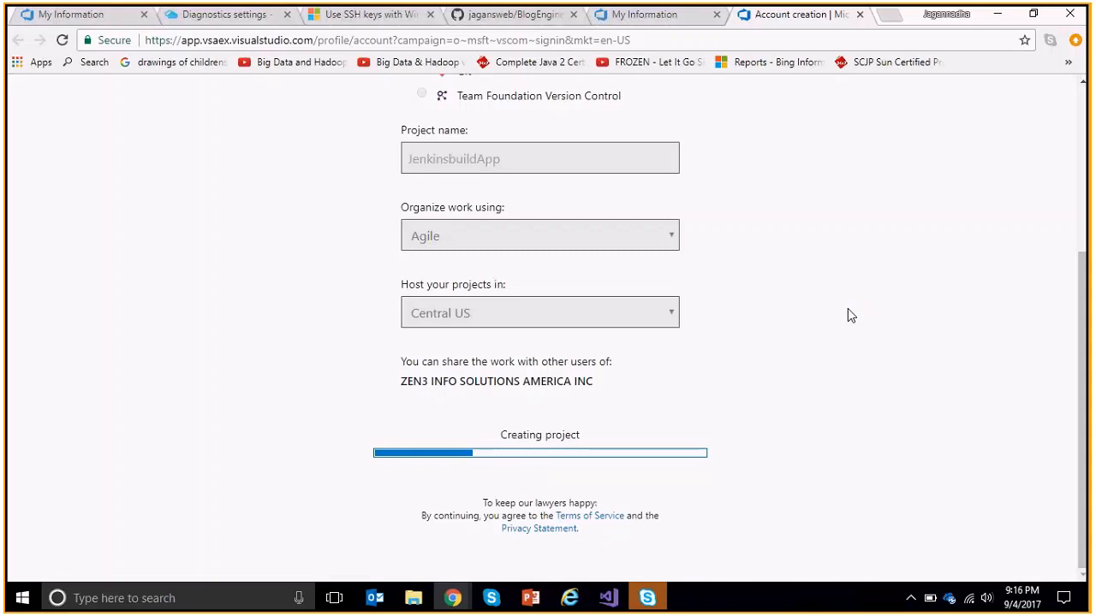
Hand screen control to another presenter through the screen-sharing options.
{"action": "mouse_move", "coordinate": [424, 4]}
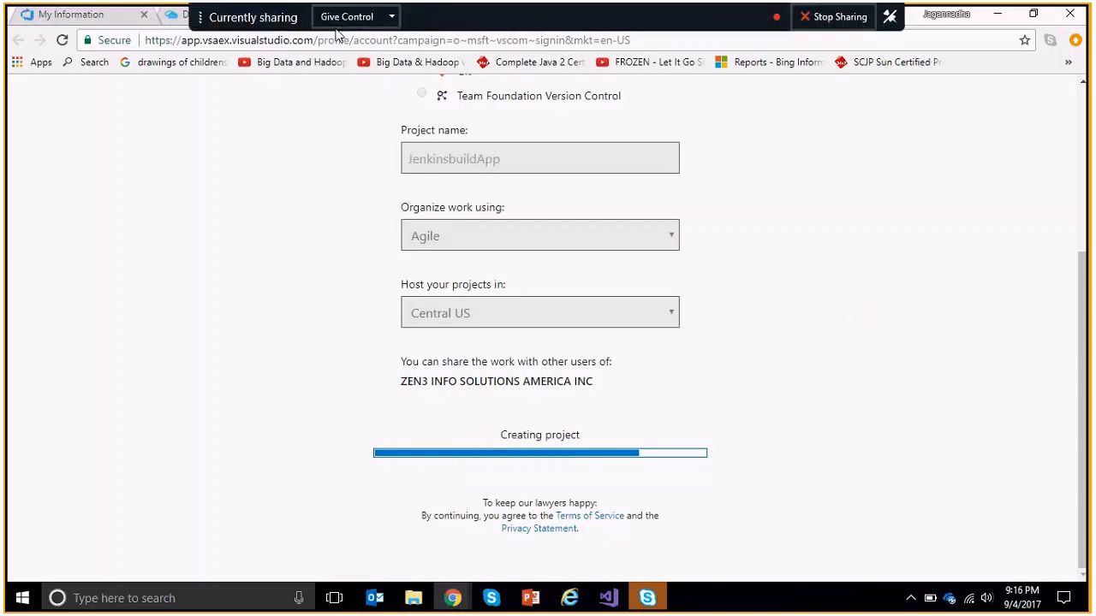
{"action": "left_click", "coordinate": [351, 18]}
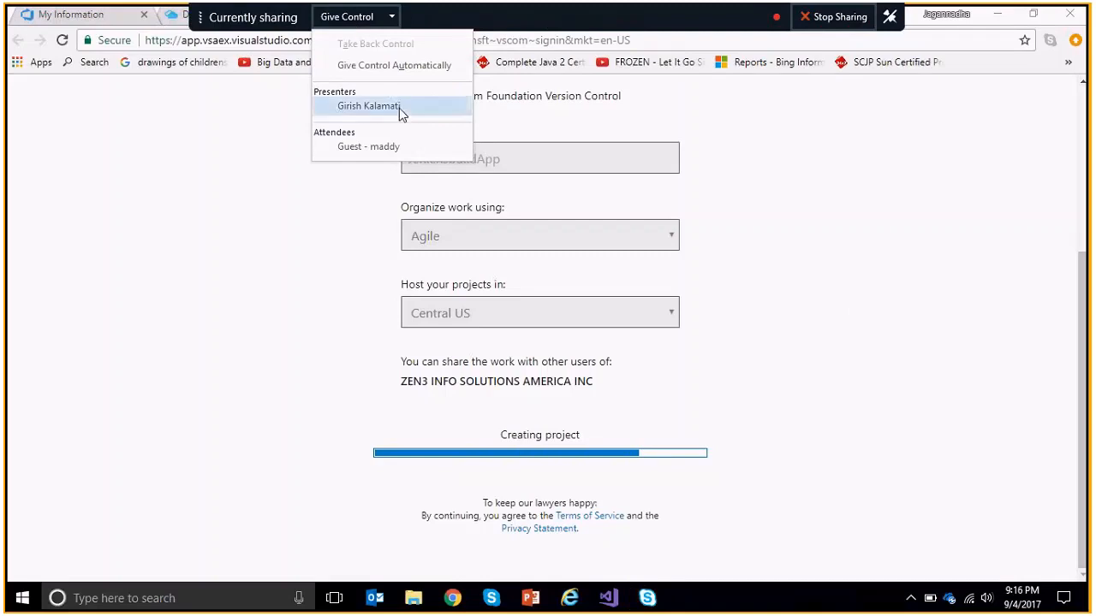
{"action": "left_click", "coordinate": [898, 264]}
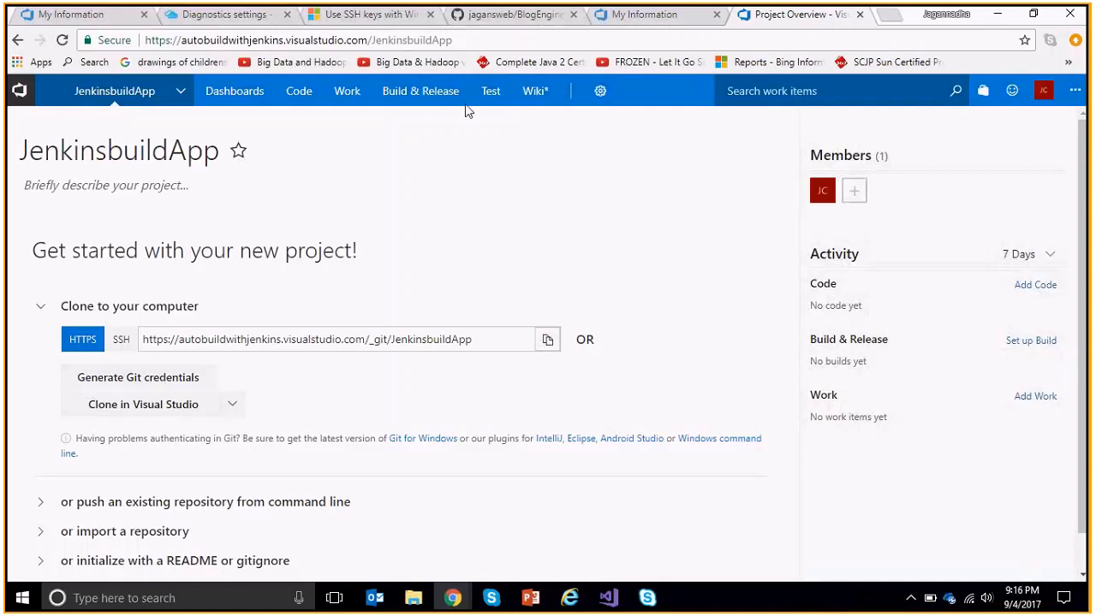
On the JenkinsbuildApp overview, generate Git credentials and enter a matching password twice.
{"action": "left_click", "coordinate": [512, 17]}
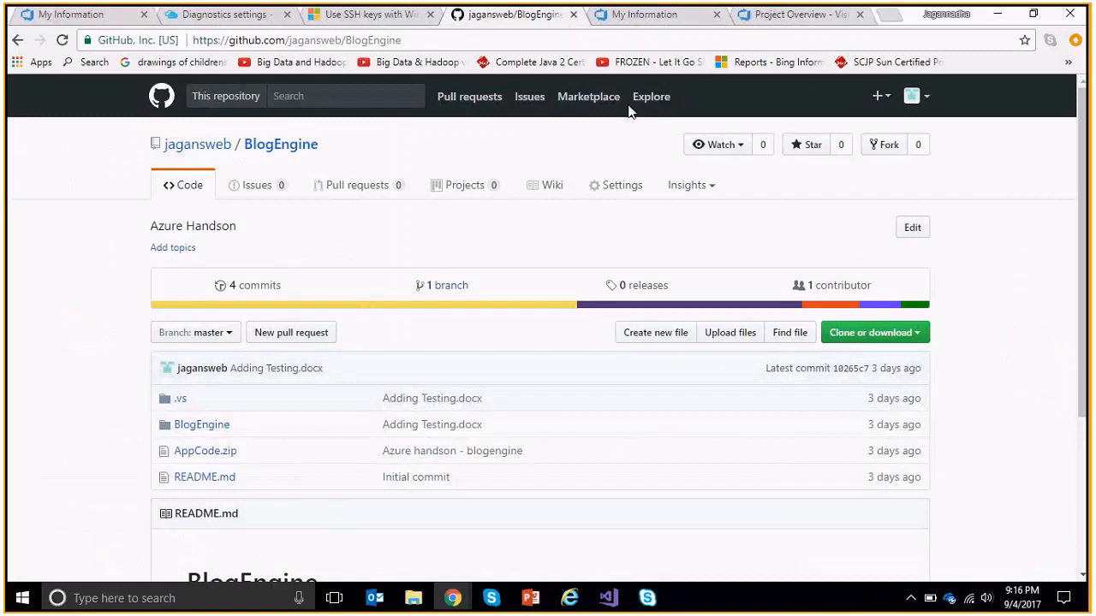
{"action": "left_click", "coordinate": [783, 14]}
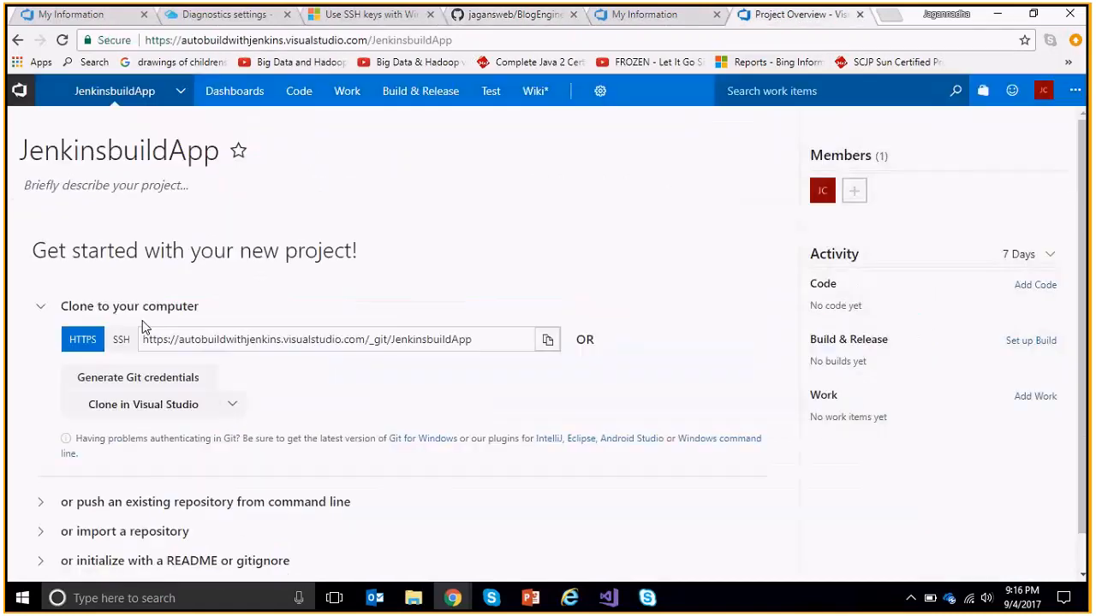
{"action": "left_click", "coordinate": [165, 380]}
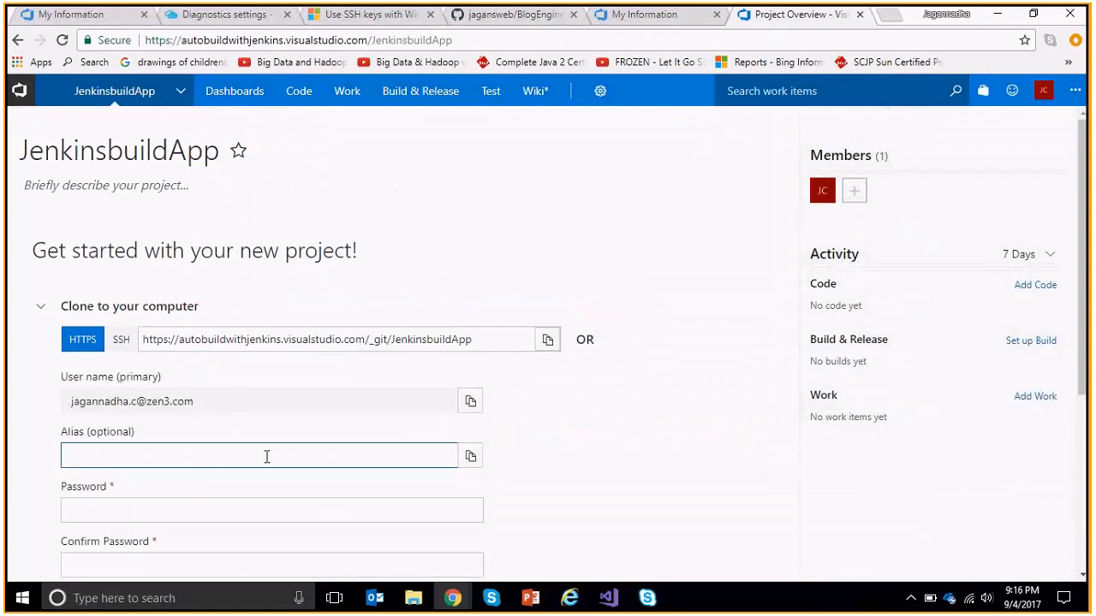
{"action": "scroll", "coordinate": [266, 458], "scroll_direction": "down", "scroll_amount": 1}
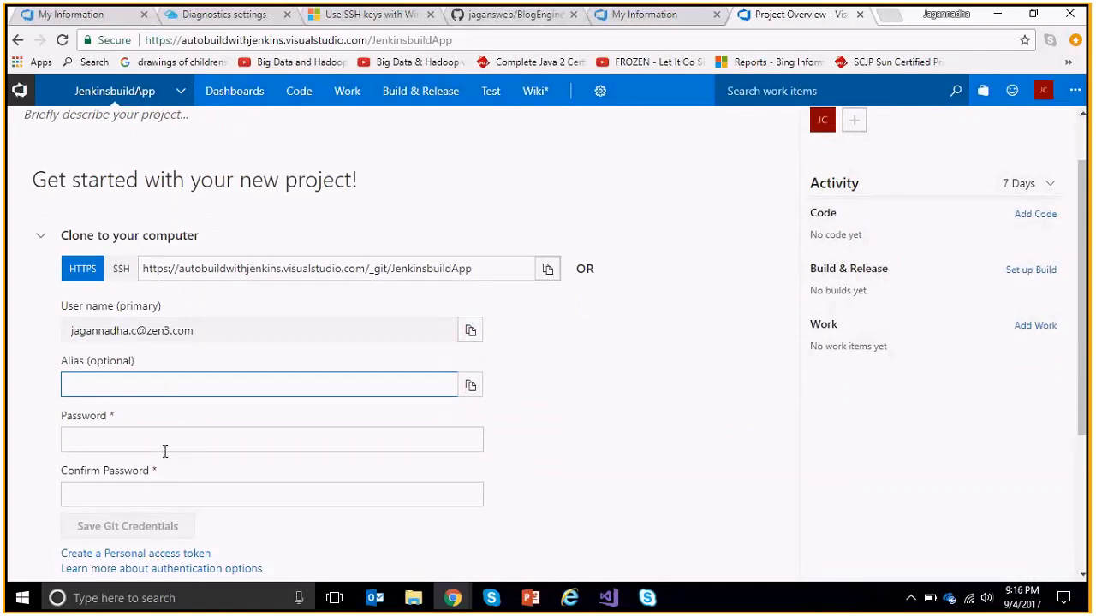
{"action": "left_click", "coordinate": [196, 444]}
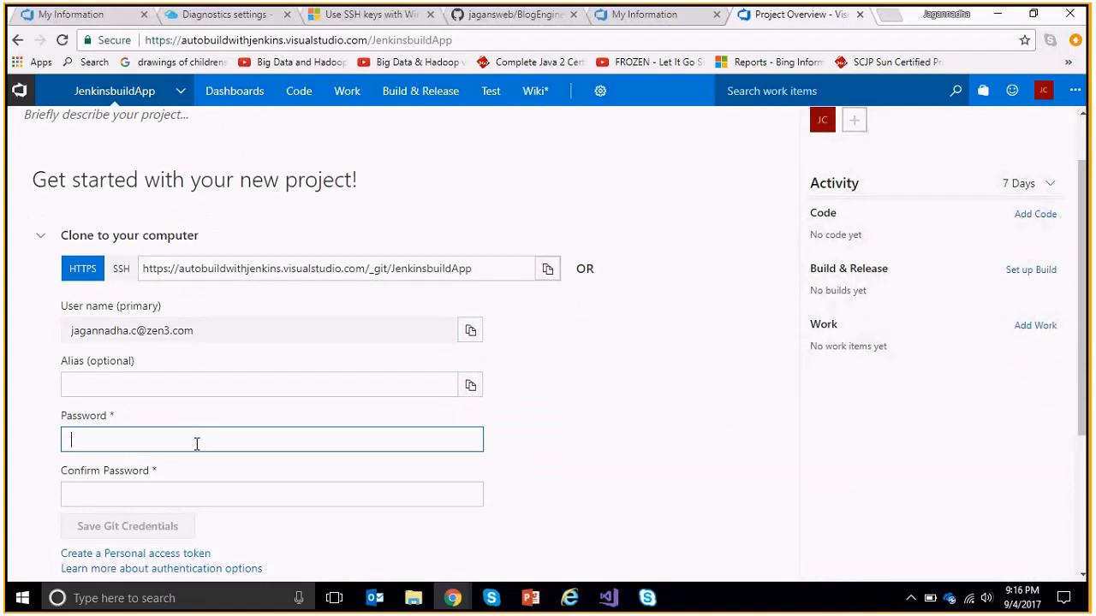
{"action": "type", "text": "•••••••••••"}
{"action": "key", "text": "Tab"}
{"action": "type", "text": "•••••"}
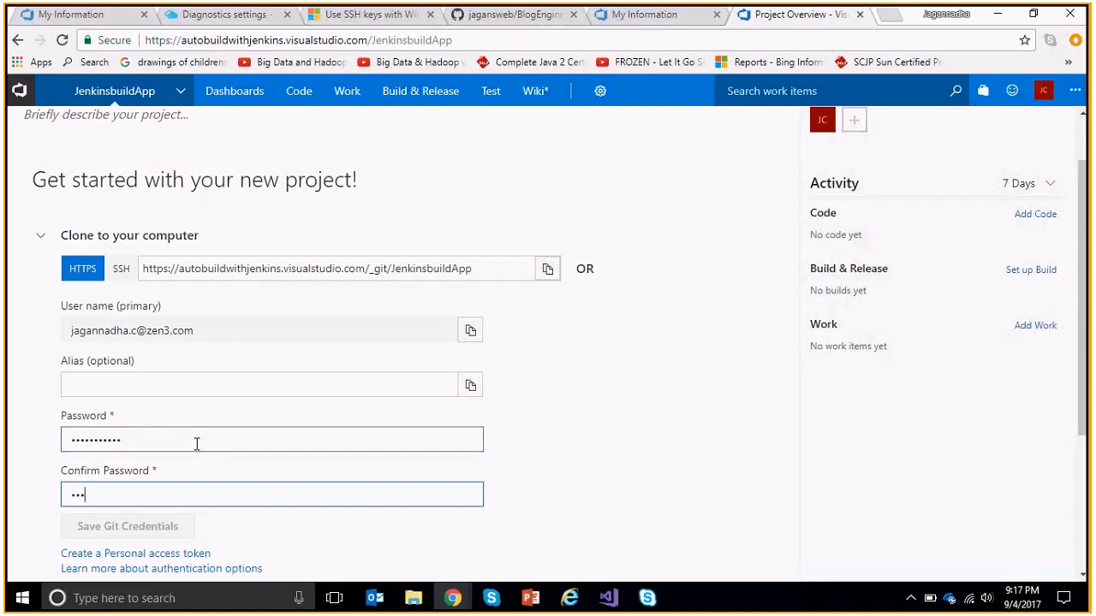
{"action": "type", "text": "•••••"}
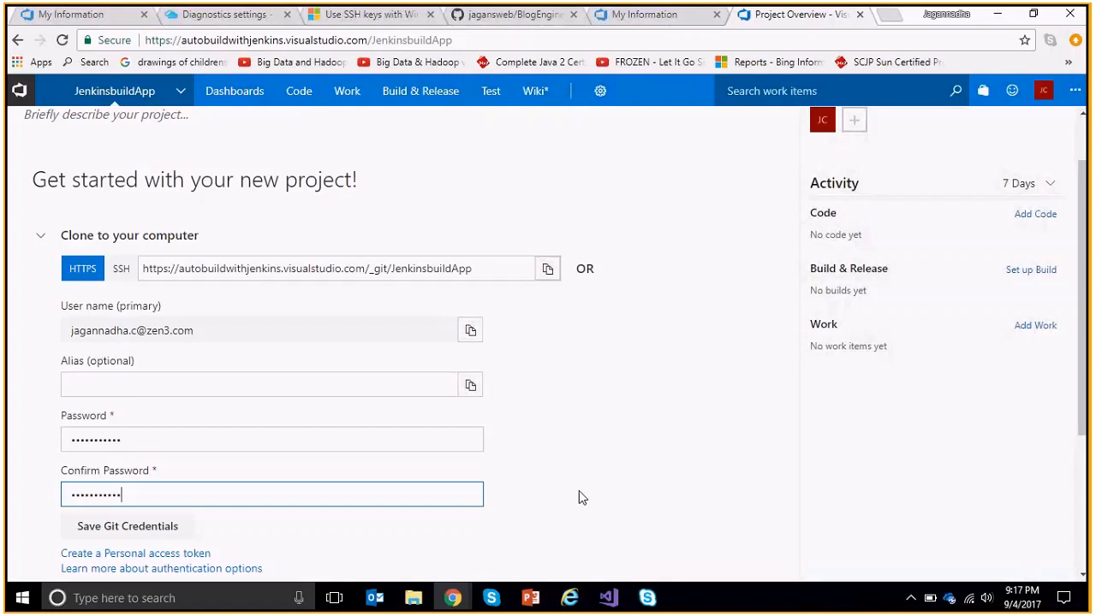
{"action": "scroll", "coordinate": [580, 497], "scroll_direction": "down", "scroll_amount": 2}
Save the Git credentials for the JenkinsbuildApp repository.
{"action": "left_click", "coordinate": [147, 392]}
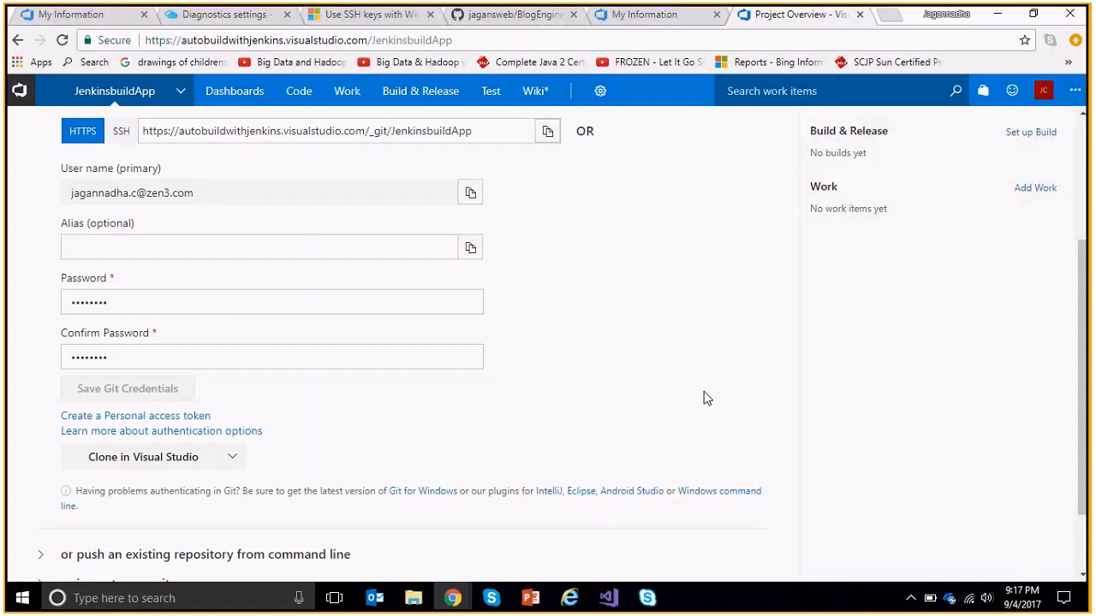
{"action": "scroll", "coordinate": [706, 398], "scroll_direction": "down", "scroll_amount": 1}
{"action": "scroll", "coordinate": [705, 398], "scroll_direction": "up", "scroll_amount": 1}
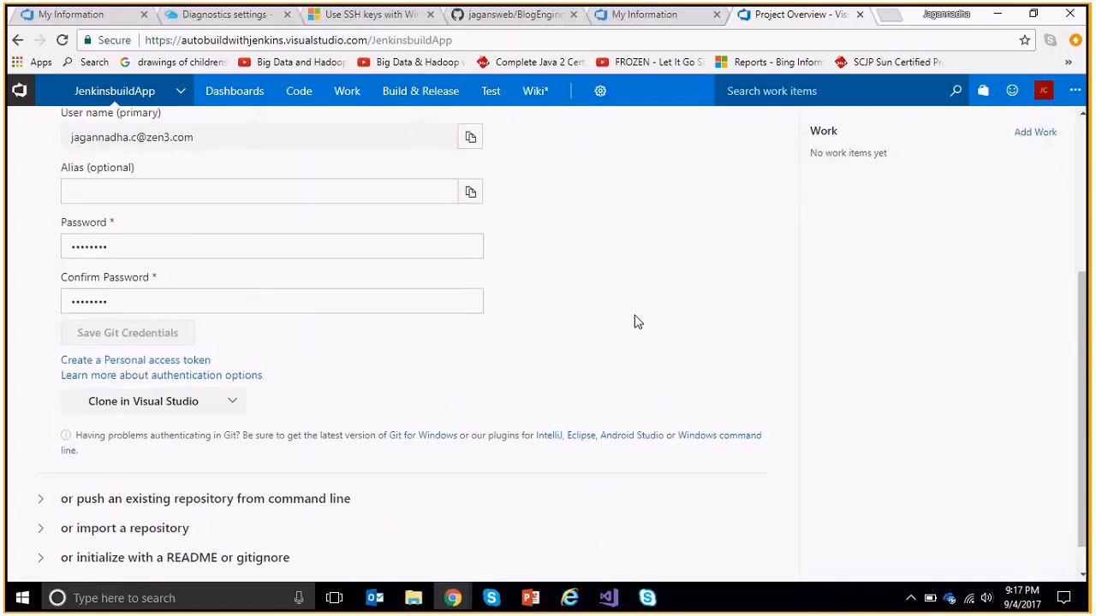
{"action": "scroll", "coordinate": [635, 321], "scroll_direction": "up", "scroll_amount": 1}
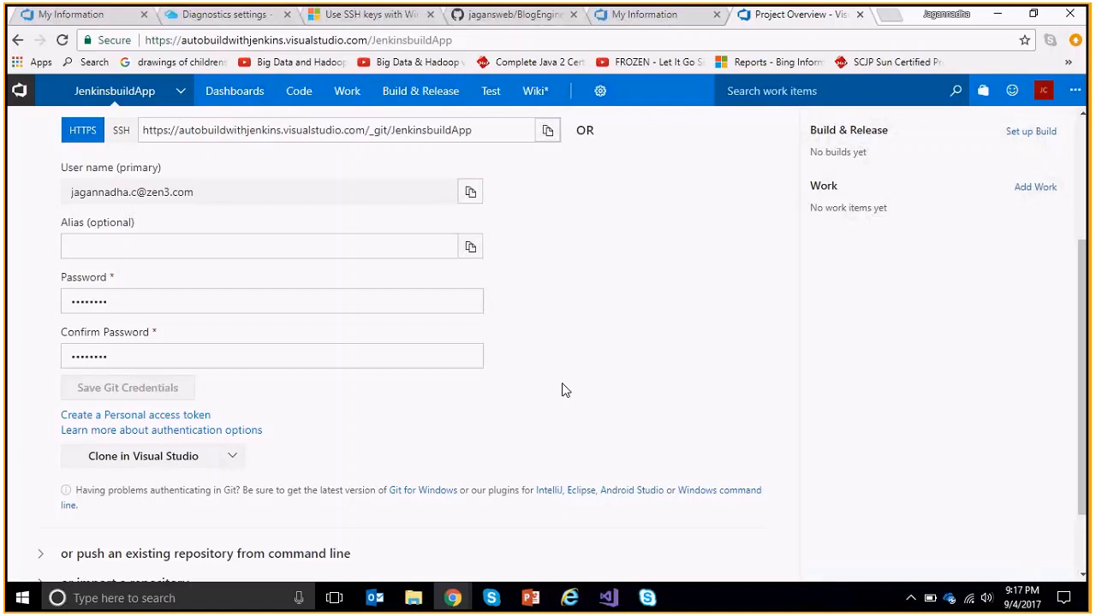
Review the repository's clone options, then switch to Visual Studio's New Project dialog.
{"action": "mouse_move", "coordinate": [230, 100]}
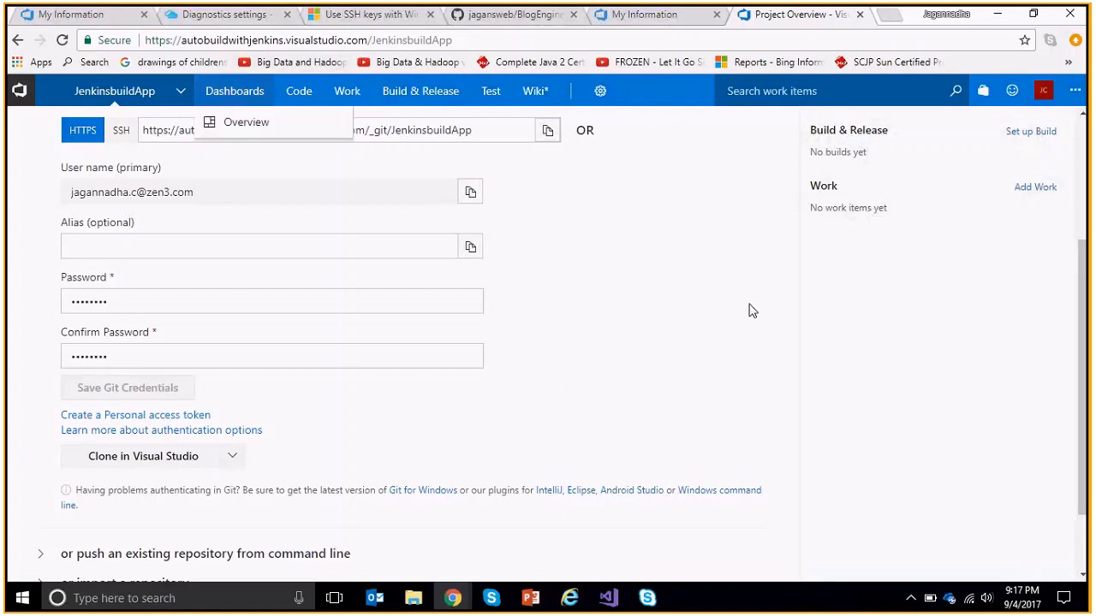
{"action": "scroll", "coordinate": [749, 311], "scroll_direction": "up", "scroll_amount": 1}
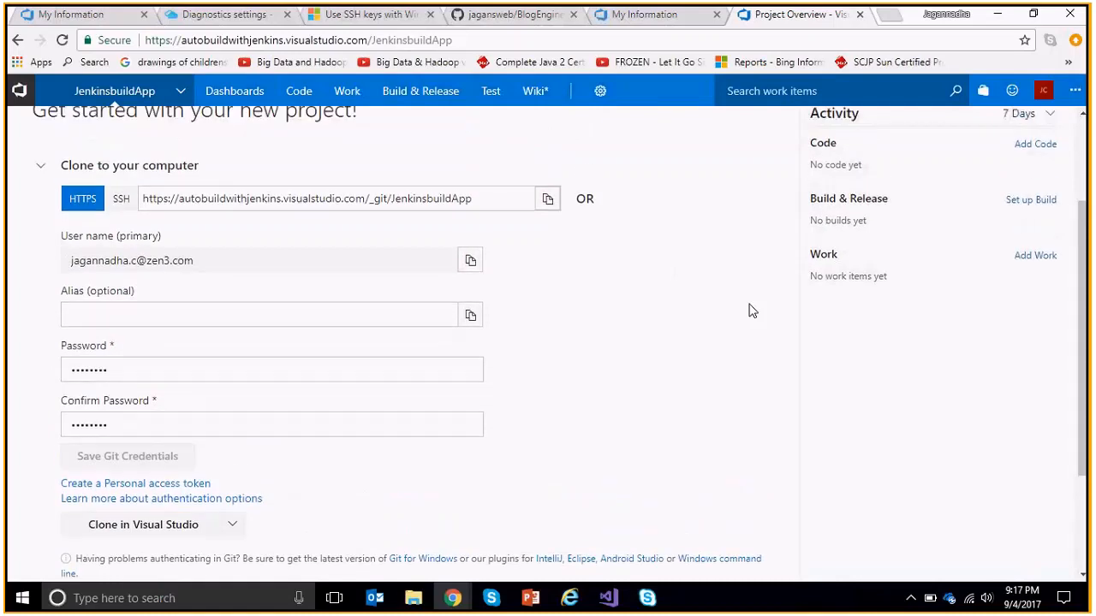
{"action": "scroll", "coordinate": [749, 311], "scroll_direction": "down", "scroll_amount": 2}
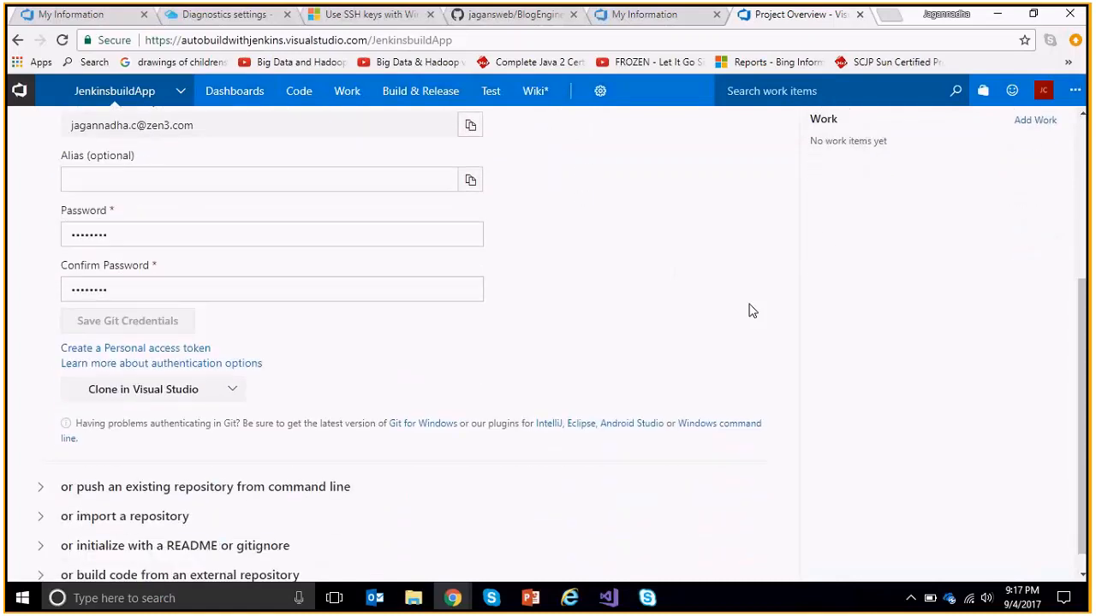
{"action": "scroll", "coordinate": [749, 310], "scroll_direction": "up", "scroll_amount": 4}
{"action": "scroll", "coordinate": [749, 310], "scroll_direction": "down", "scroll_amount": 3}
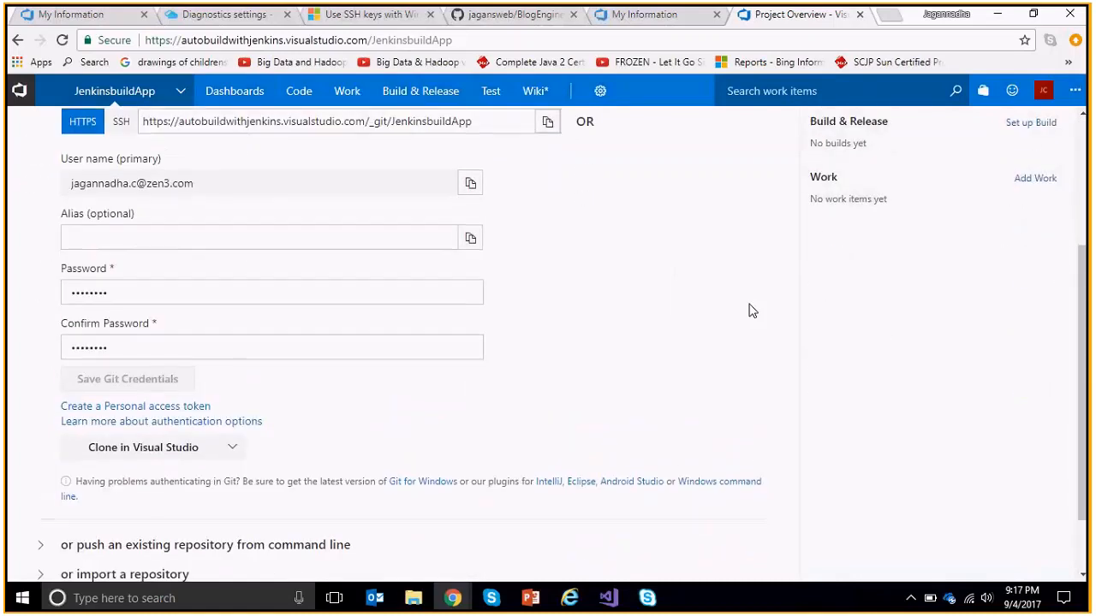
{"action": "scroll", "coordinate": [749, 311], "scroll_direction": "down", "scroll_amount": 1}
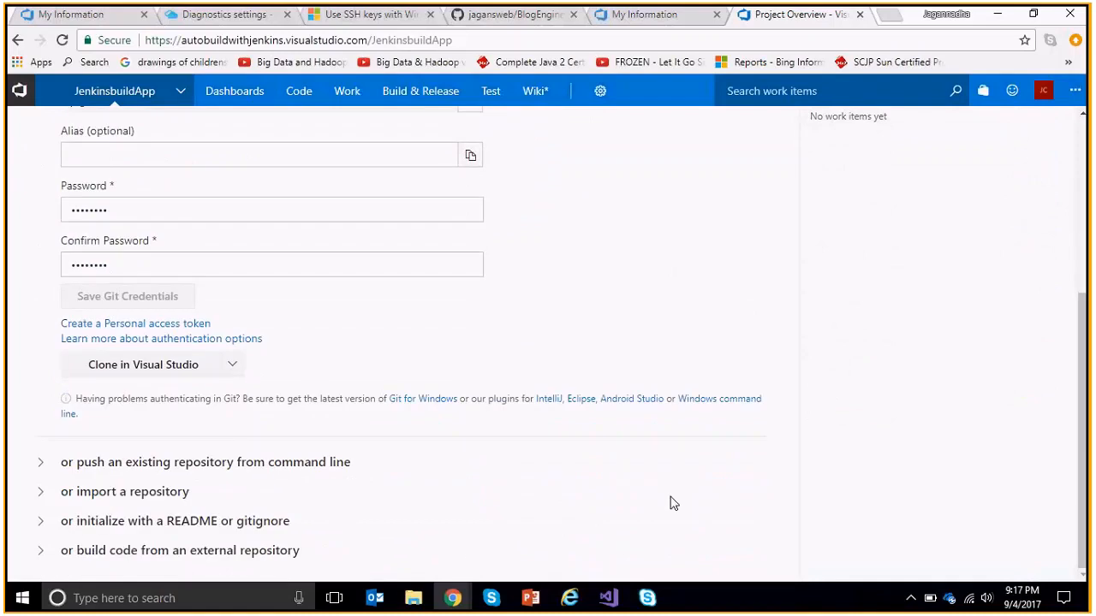
{"action": "left_click", "coordinate": [610, 598]}
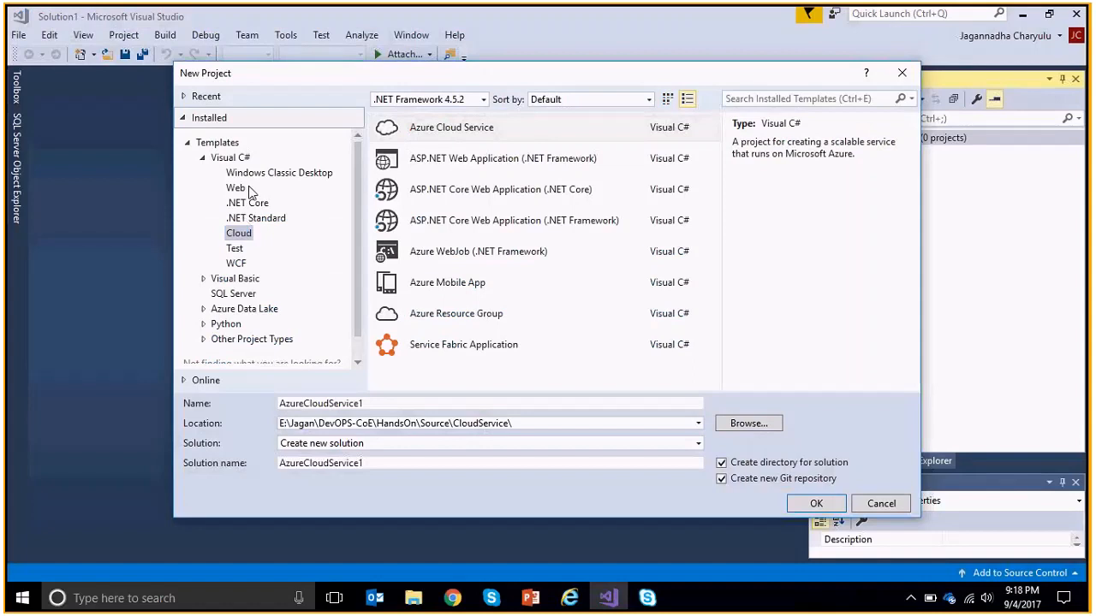
Create a Visual C# Web ASP.NET Web Application (.NET Framework) project named JenkinsAutoBuild.
{"action": "left_click", "coordinate": [237, 189]}
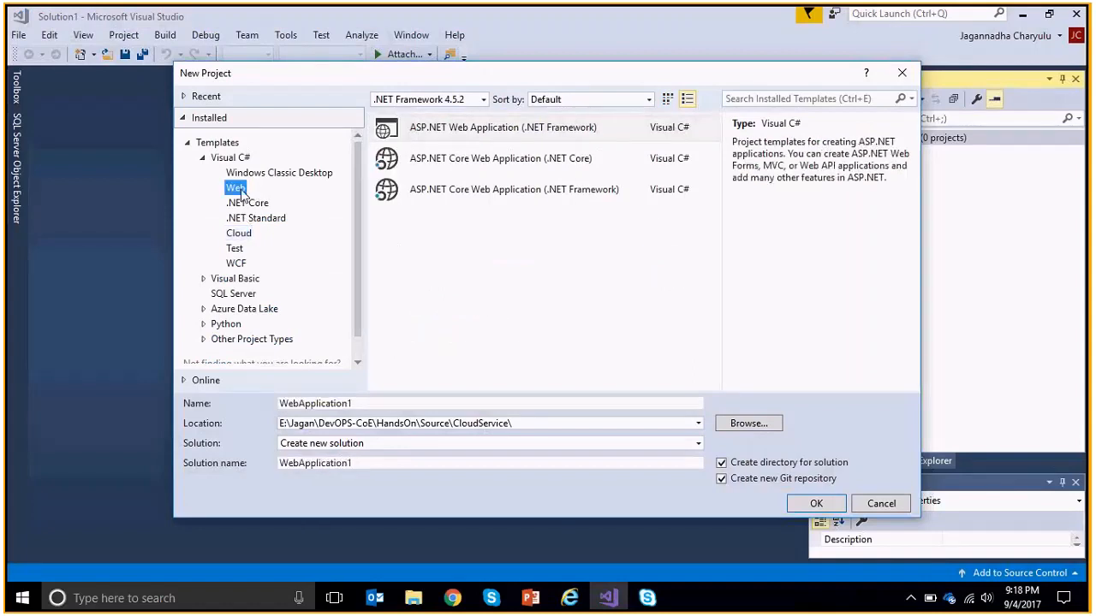
{"action": "left_click", "coordinate": [502, 130]}
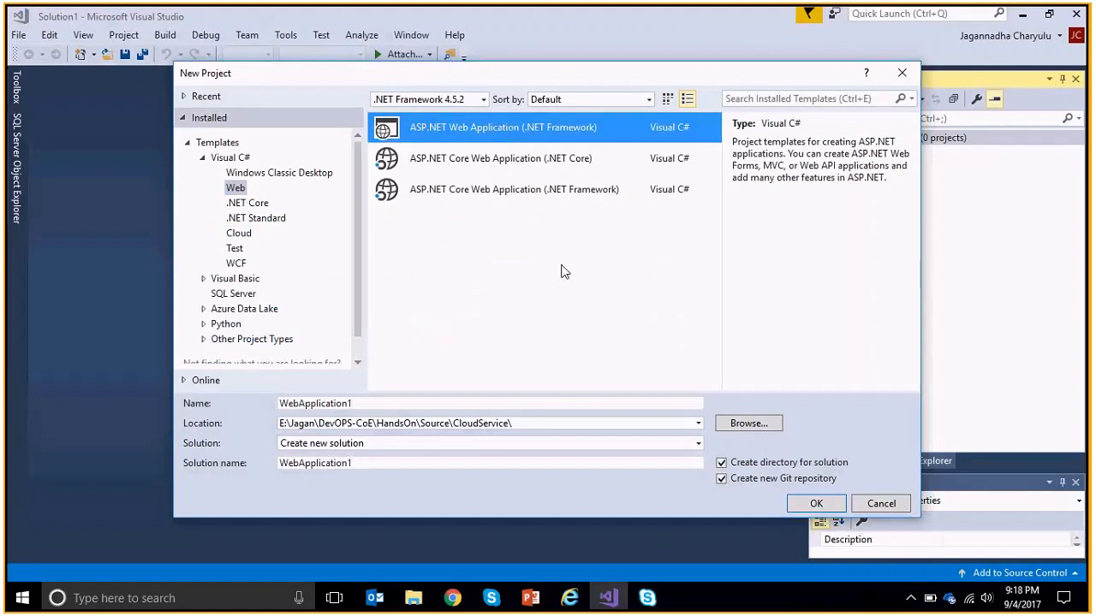
{"action": "left_click", "coordinate": [402, 401]}
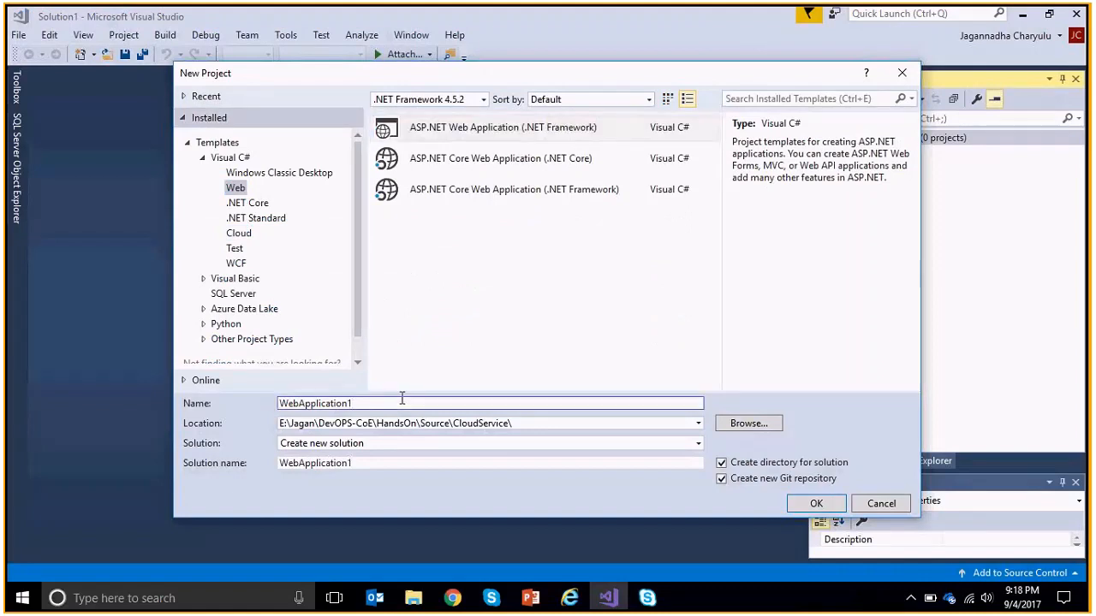
{"action": "double_click", "coordinate": [401, 399]}
{"action": "type", "text": "Jenkin"}
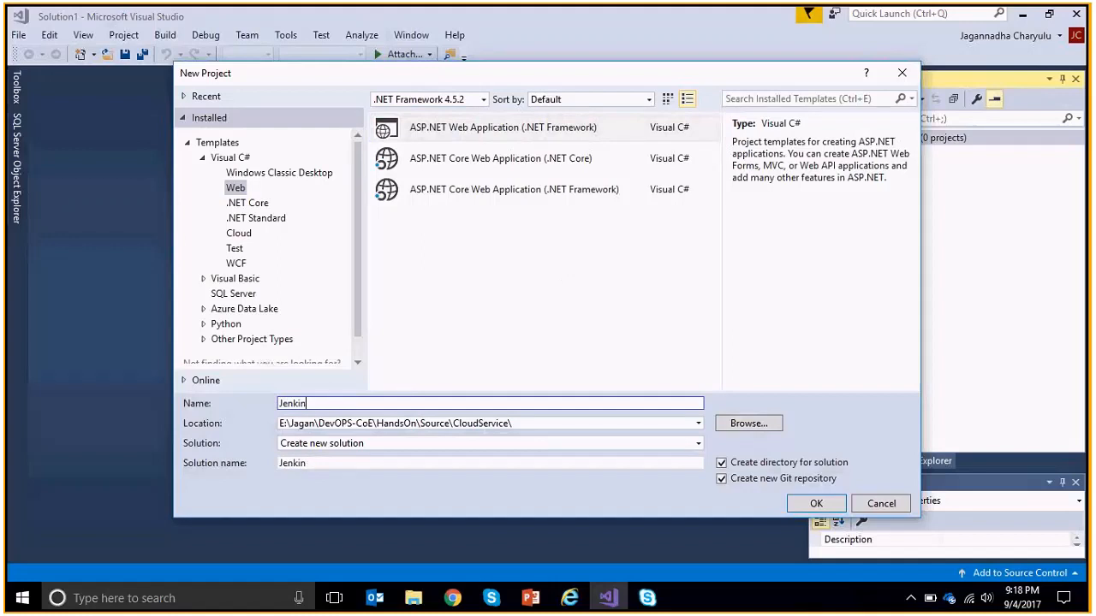
{"action": "type", "text": "sAutoBuild"}
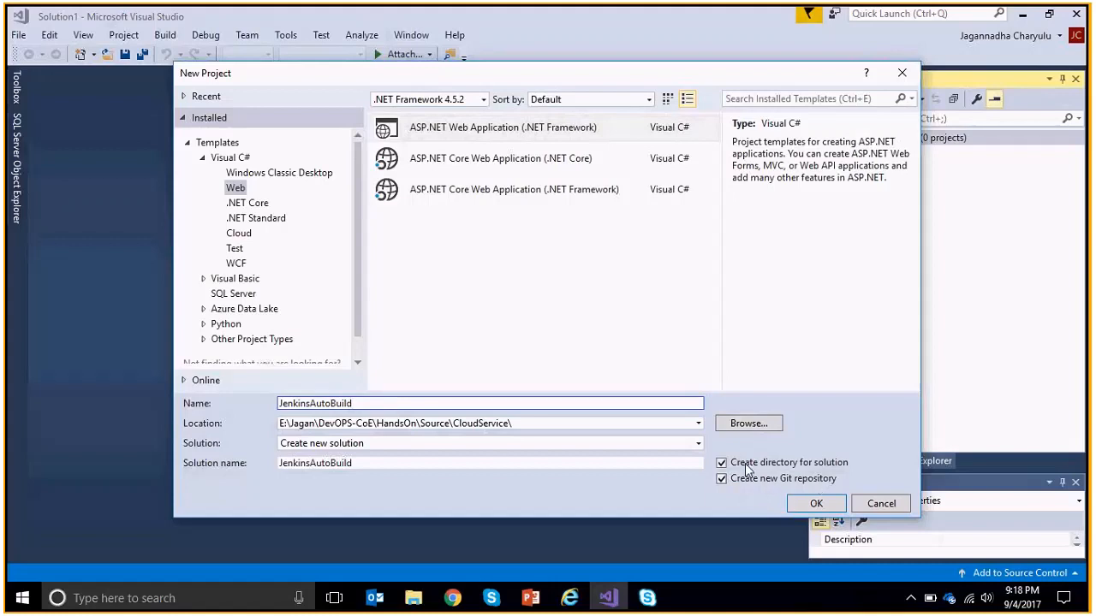
{"action": "left_click", "coordinate": [818, 505]}
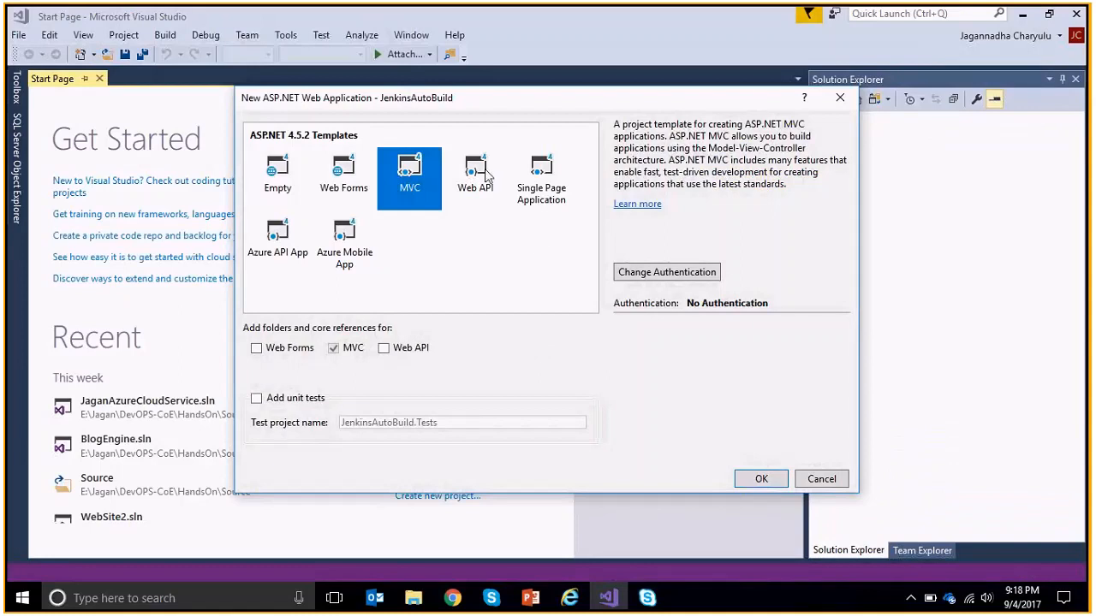
Choose the Web Forms template and create the JenkinsAutoBuild project.
{"action": "left_click", "coordinate": [341, 175]}
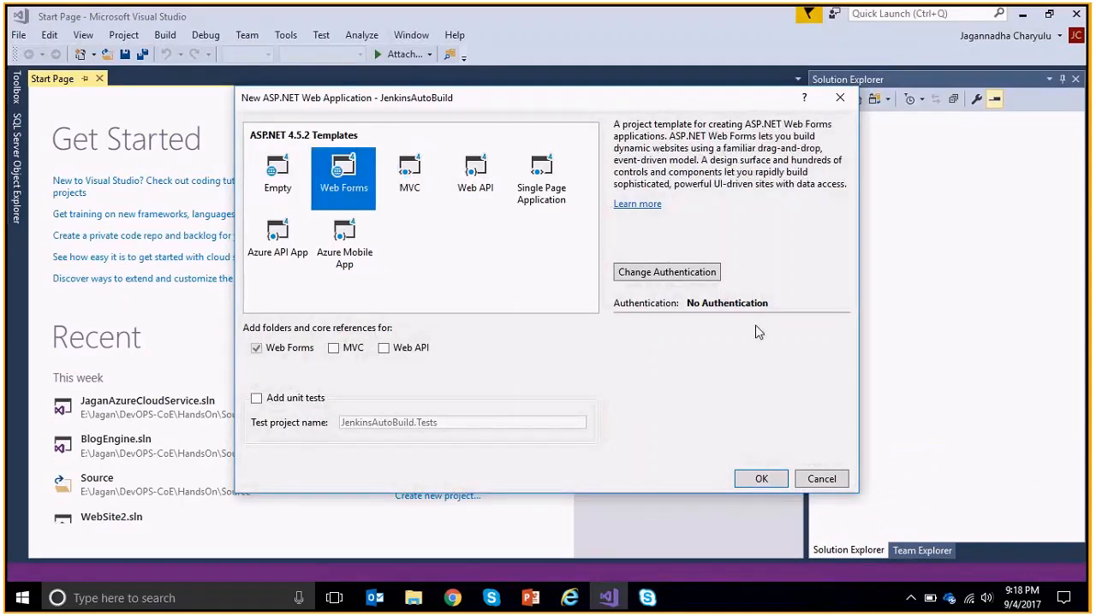
{"action": "left_click", "coordinate": [762, 481]}
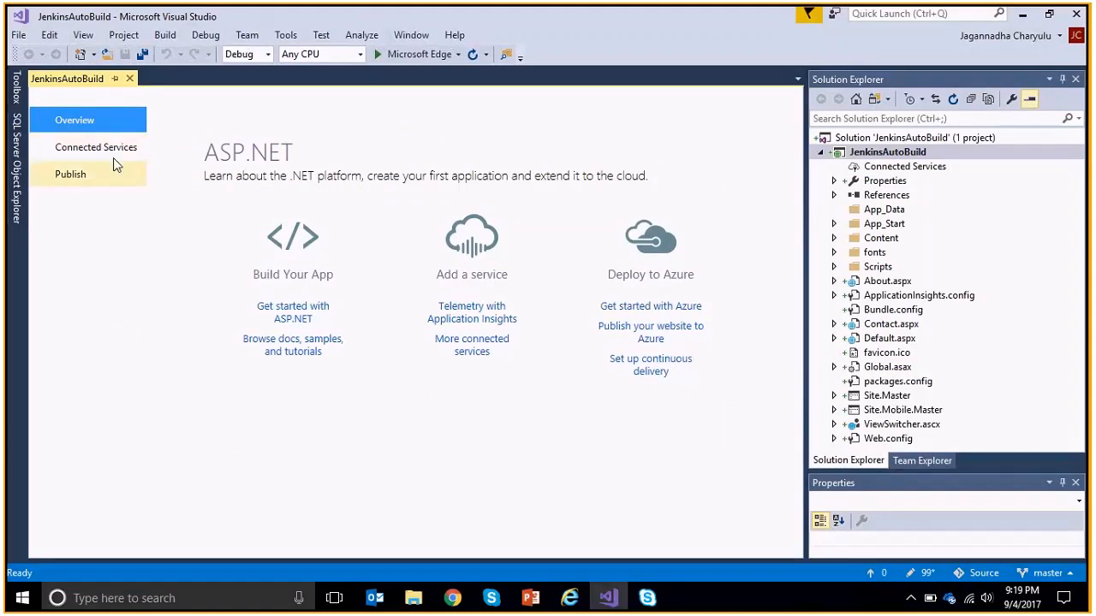
Add the JenkinsAutoBuild solution to source control and show the Team Explorer home page.
{"action": "left_click", "coordinate": [896, 153]}
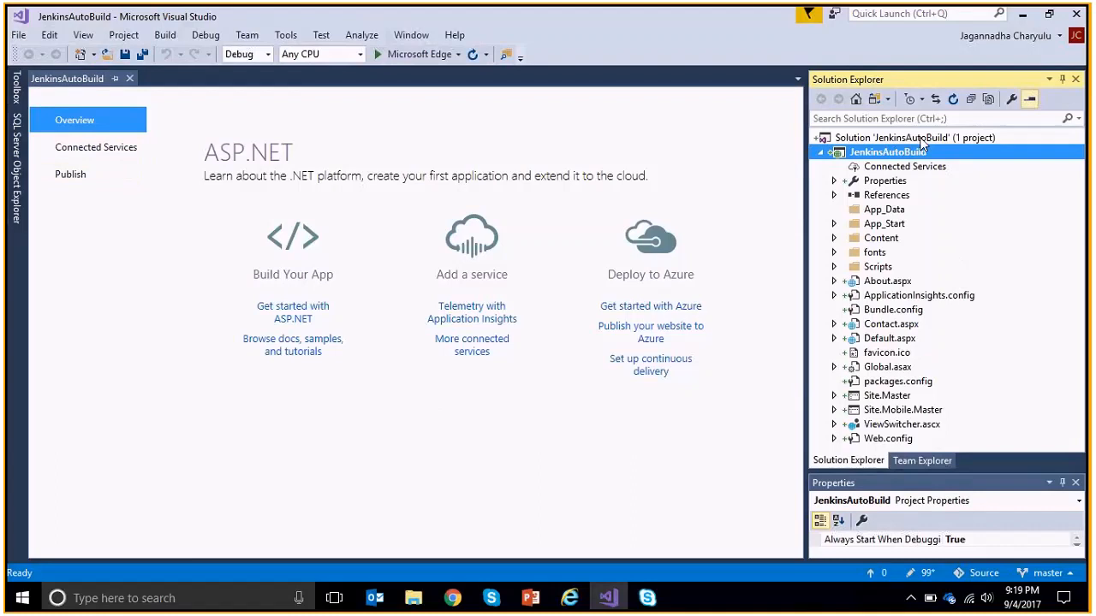
{"action": "left_click", "coordinate": [921, 139]}
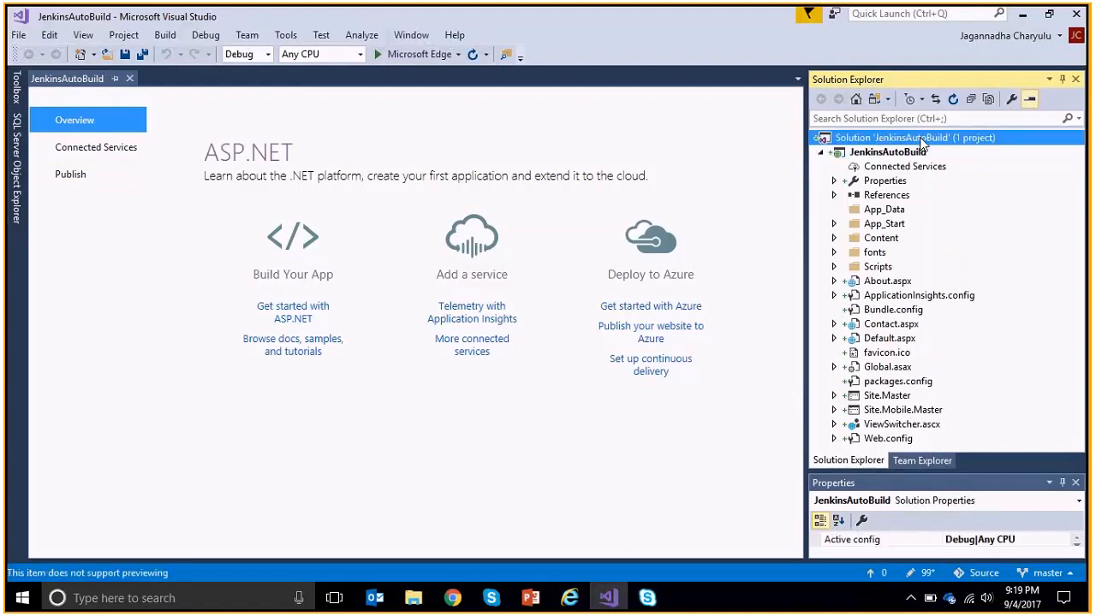
{"action": "right_click", "coordinate": [923, 144]}
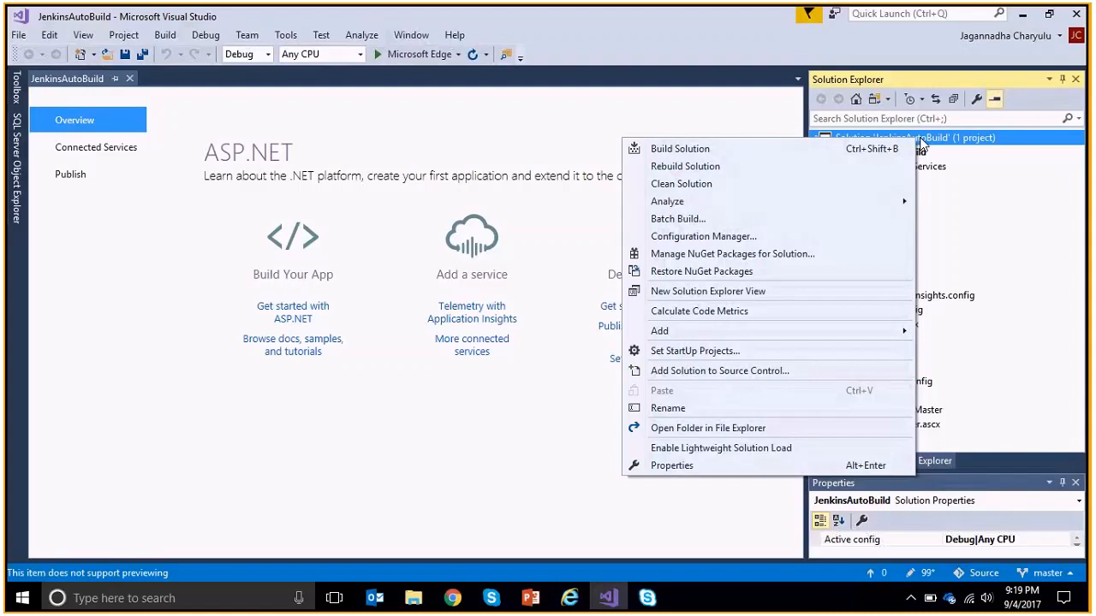
{"action": "mouse_move", "coordinate": [769, 200]}
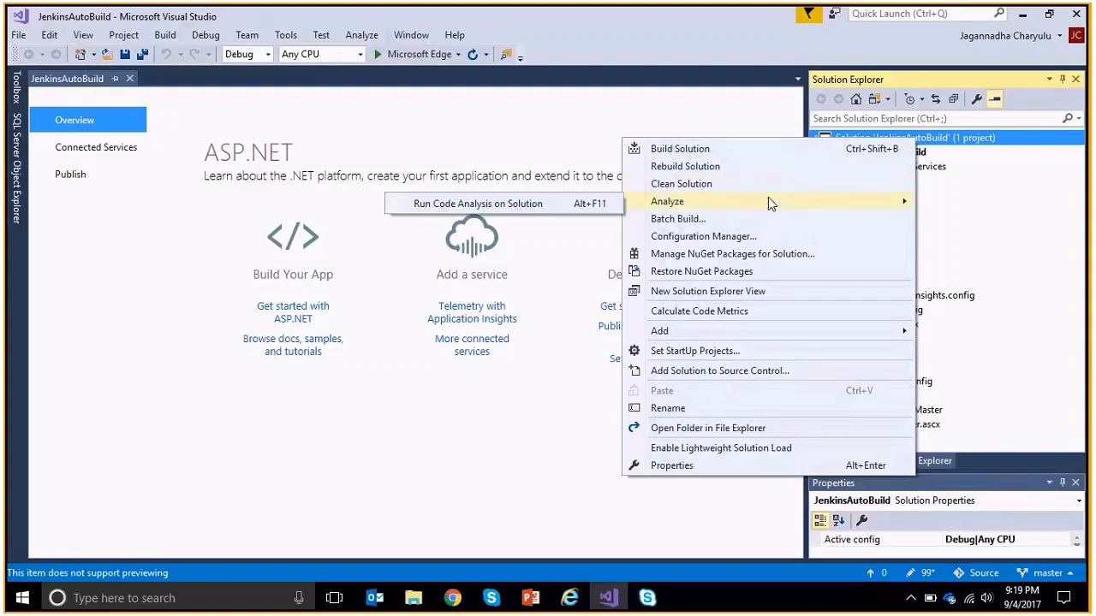
{"action": "mouse_move", "coordinate": [714, 332]}
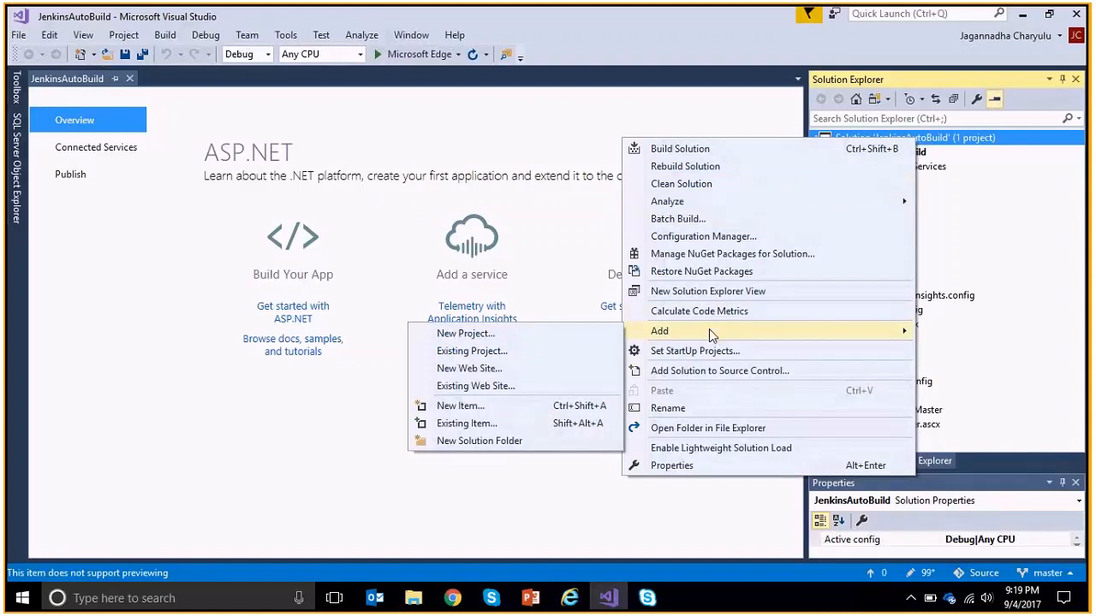
{"action": "left_click", "coordinate": [732, 374]}
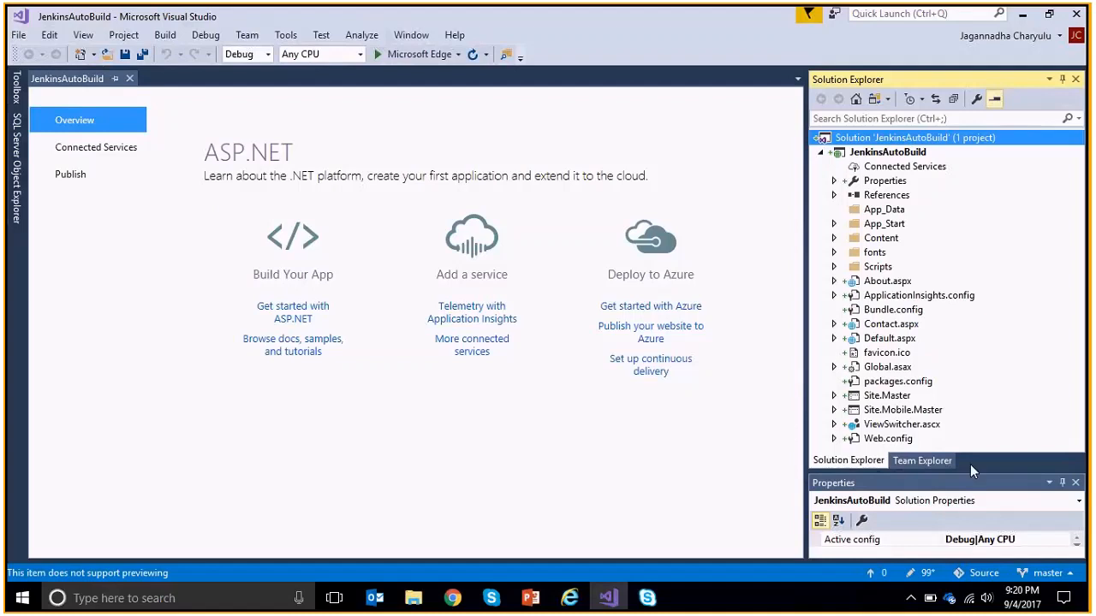
{"action": "left_click", "coordinate": [918, 462]}
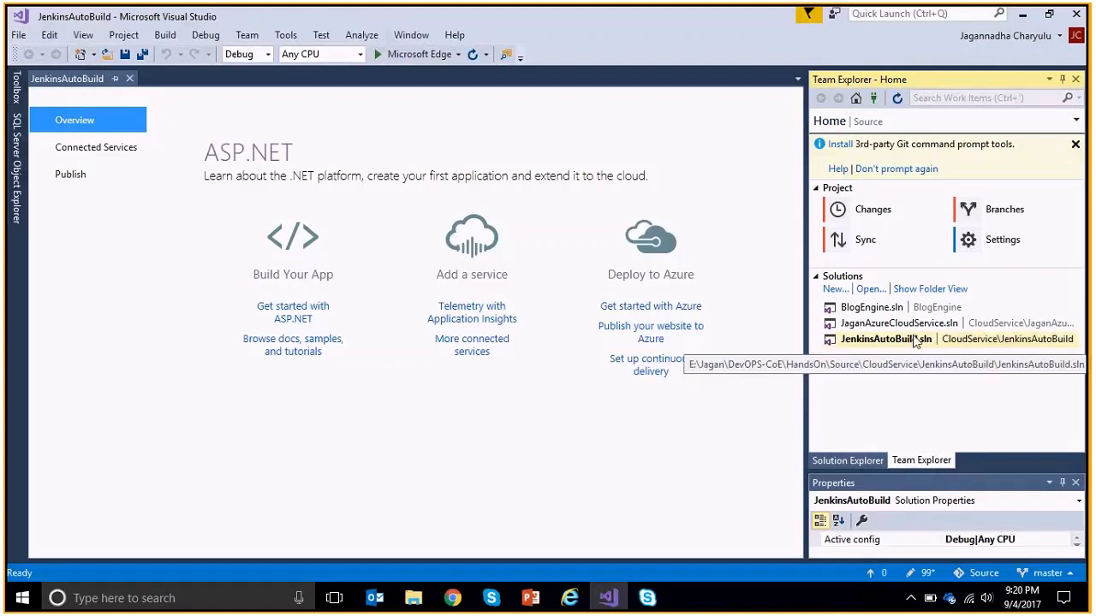
Open Manage Connections and connect to a project under Visual Studio Team Services.
{"action": "left_click", "coordinate": [872, 100]}
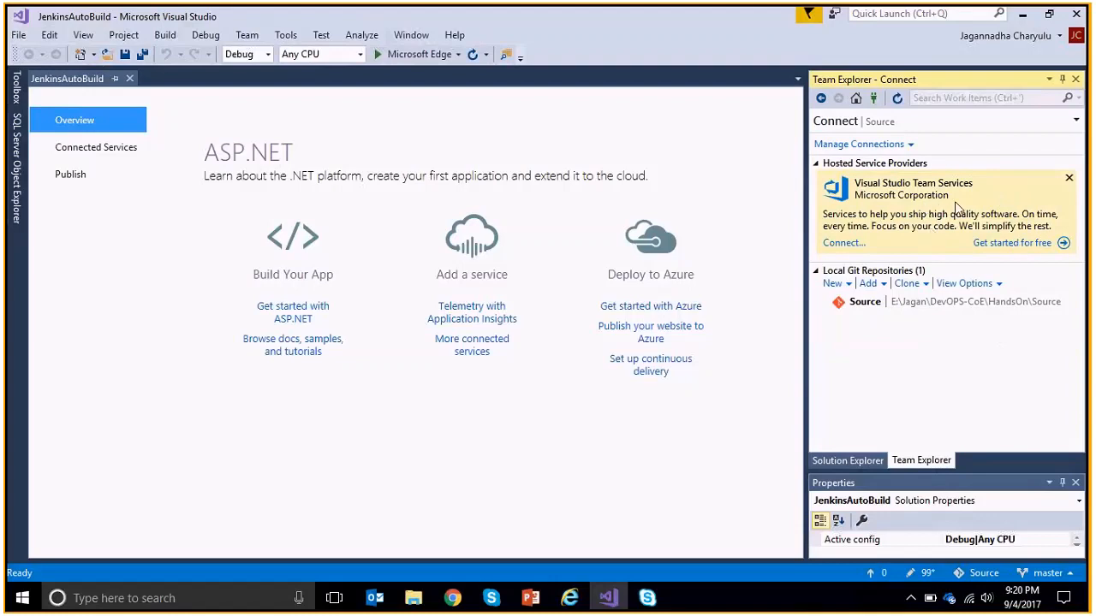
{"action": "left_click", "coordinate": [844, 243]}
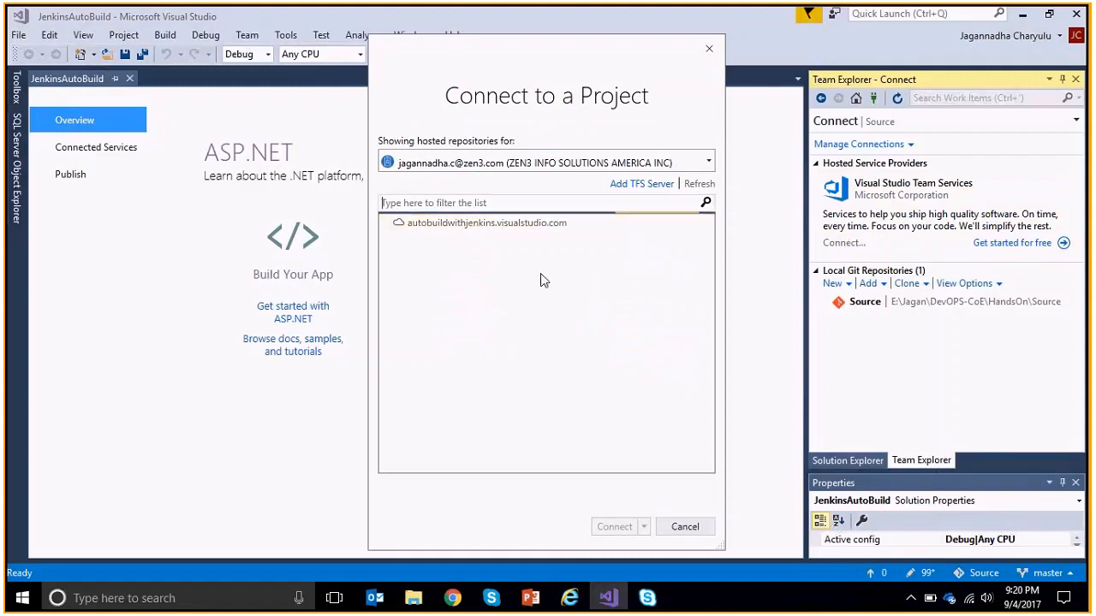
Expand autobuildwithjenkins.visualstudio.com, select the JenkinsbuildApp repository and clone it.
{"action": "left_click", "coordinate": [515, 227]}
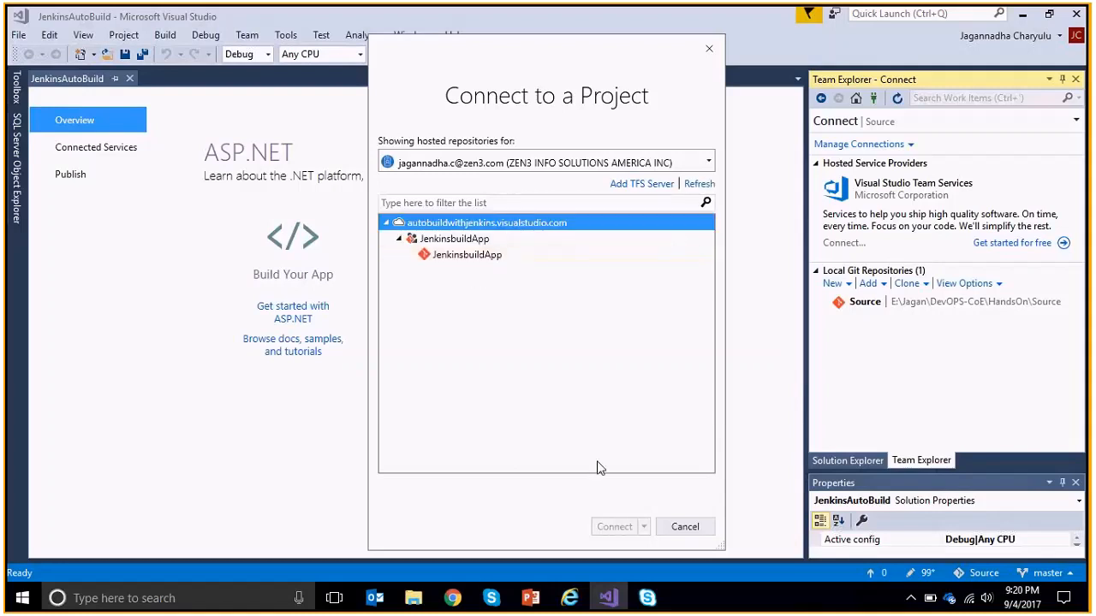
{"action": "left_click", "coordinate": [471, 257]}
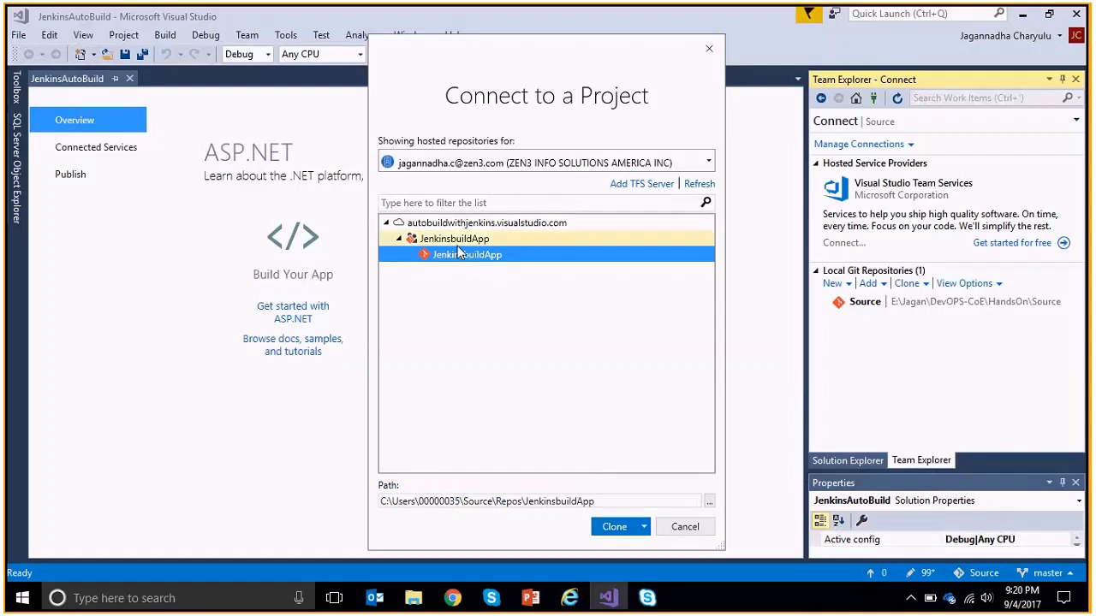
{"action": "left_click", "coordinate": [458, 244]}
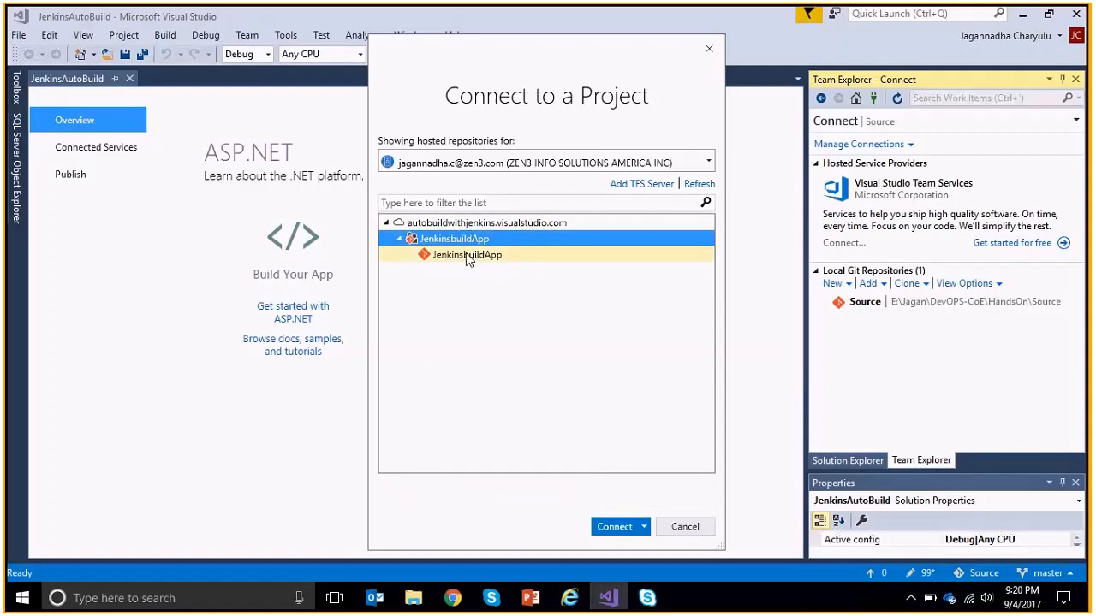
{"action": "left_click", "coordinate": [465, 254]}
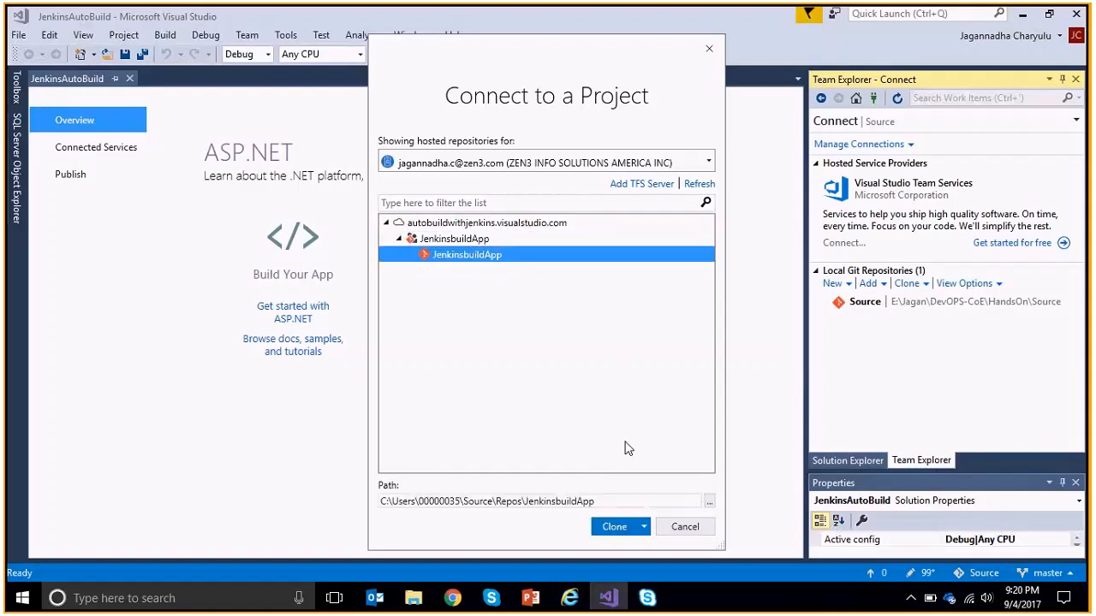
{"action": "left_click", "coordinate": [622, 534]}
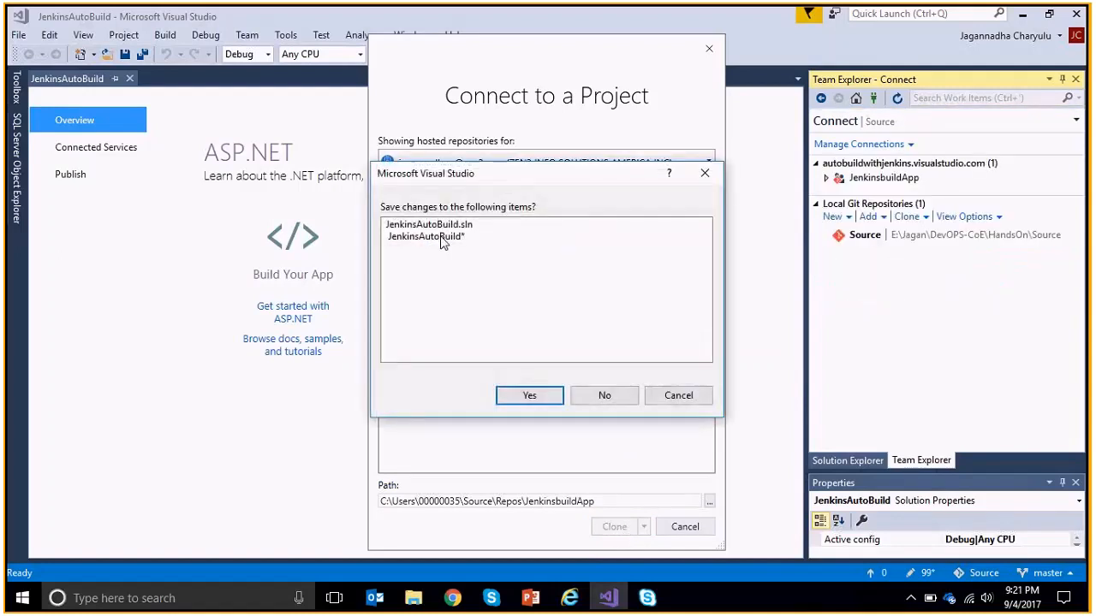
Save pending changes to the old solution so the cloned JenkinsbuildApp repository opens in Folder View.
{"action": "left_click", "coordinate": [529, 395]}
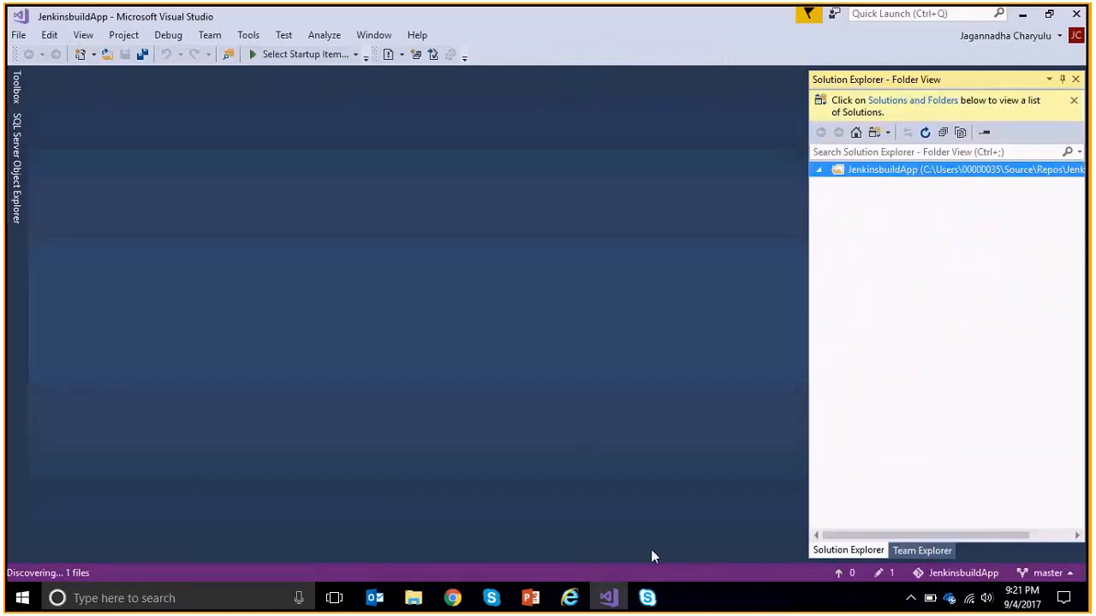
{"action": "left_click", "coordinate": [453, 601]}
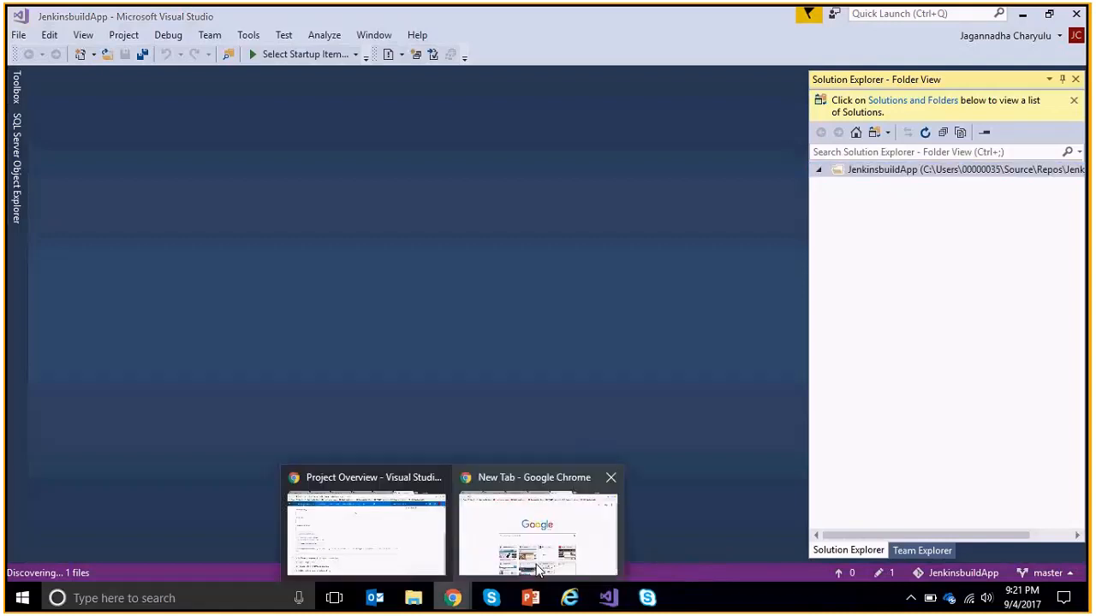
{"action": "mouse_move", "coordinate": [537, 571]}
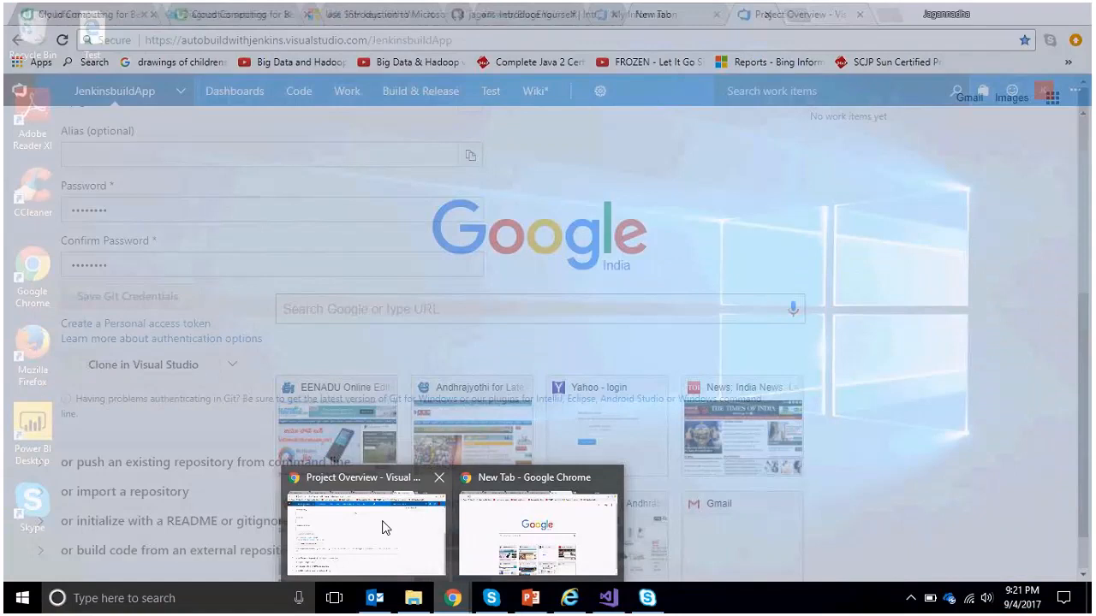
{"action": "left_click", "coordinate": [381, 524]}
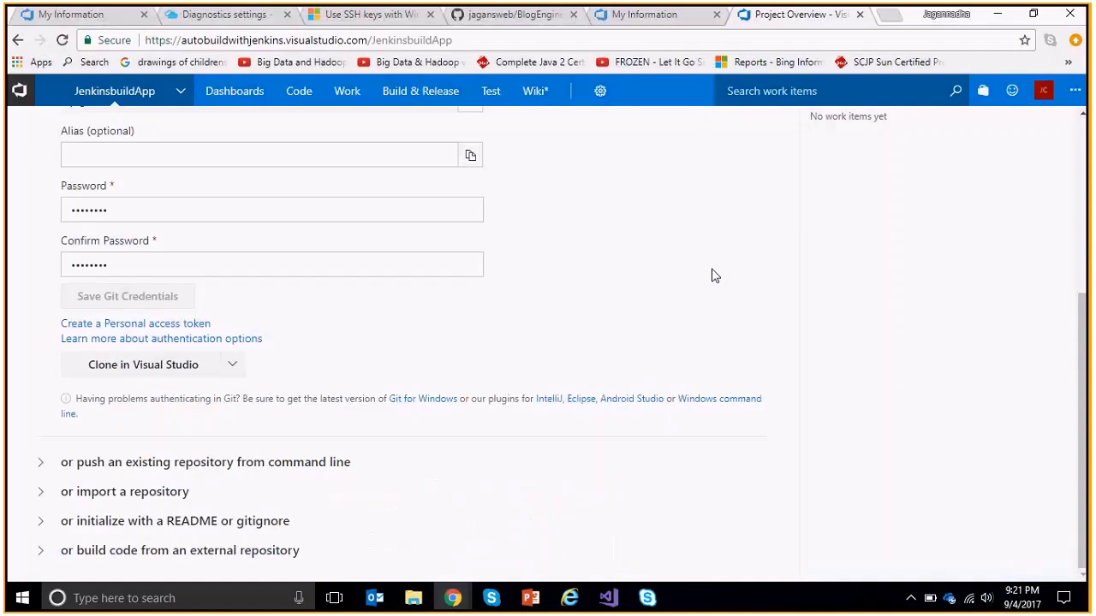
{"action": "scroll", "coordinate": [711, 276], "scroll_direction": "up", "scroll_amount": 4}
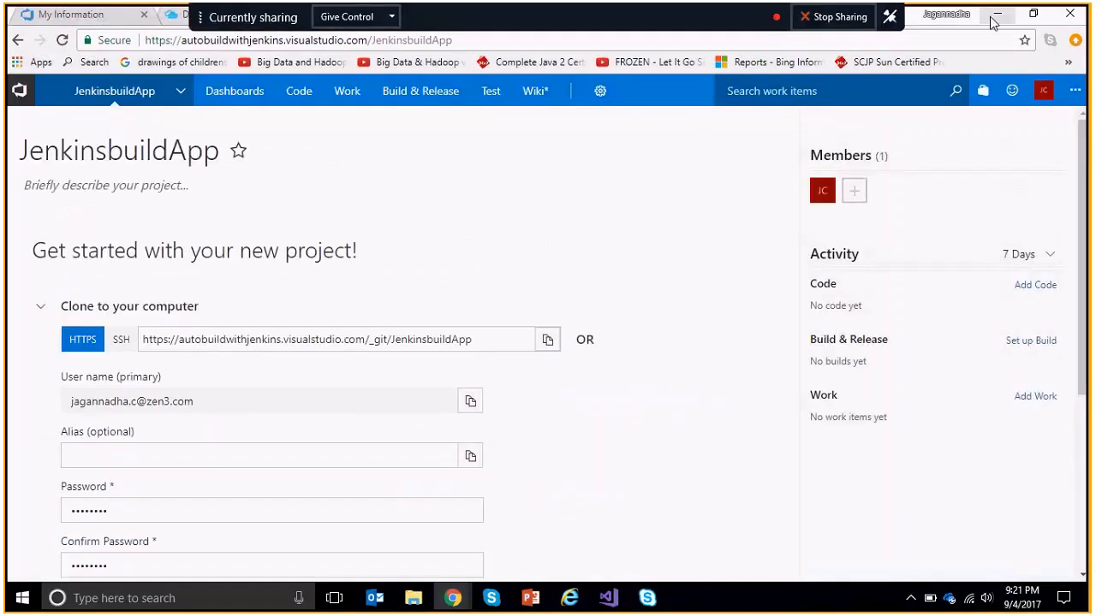
{"action": "left_click", "coordinate": [995, 15]}
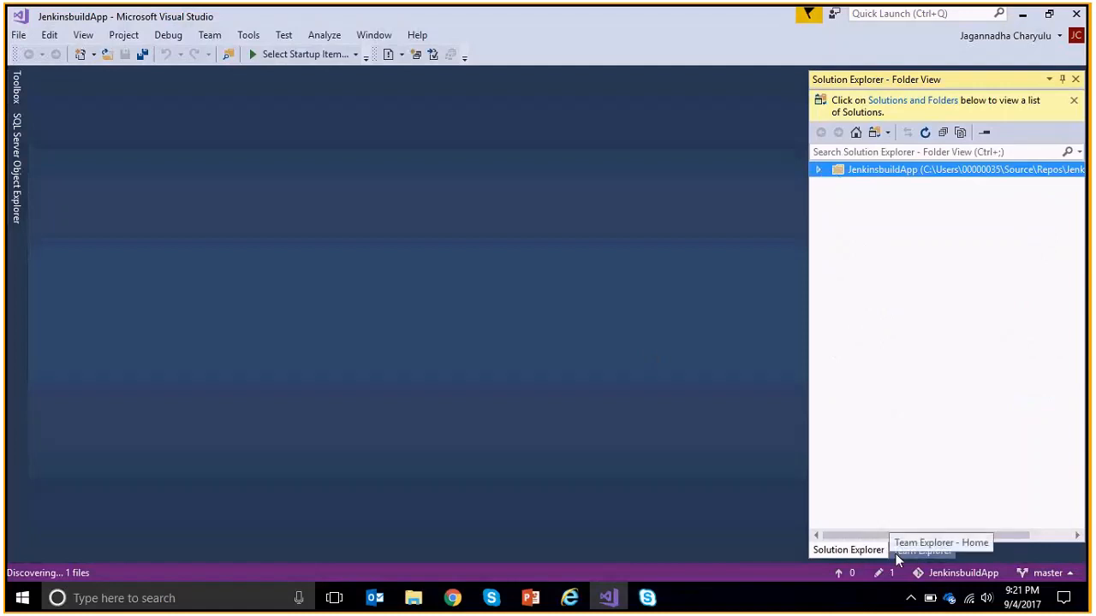
{"action": "left_click", "coordinate": [923, 102]}
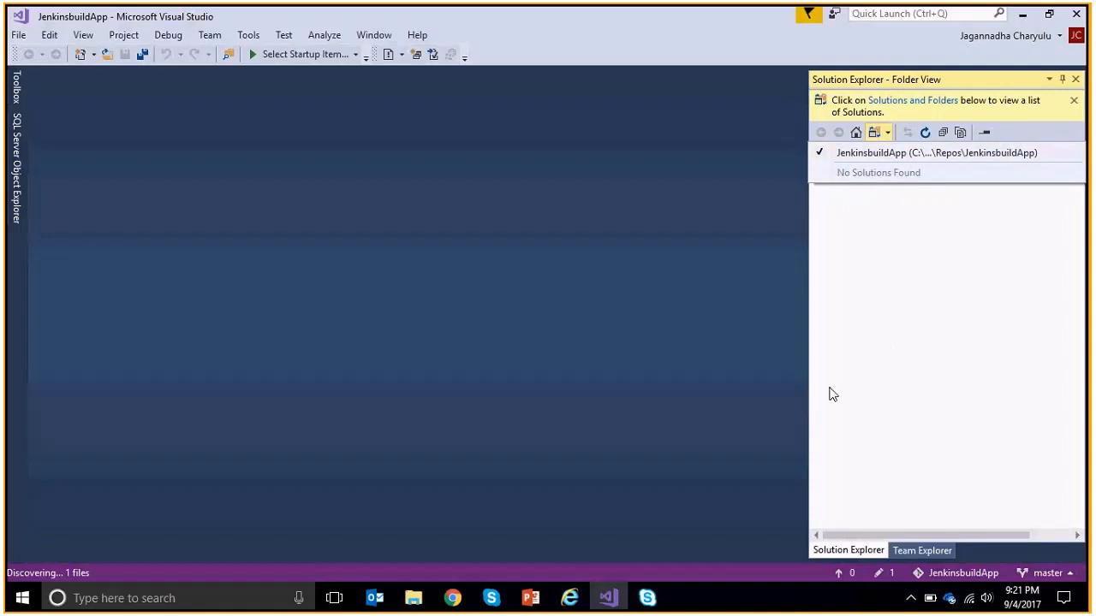
{"action": "left_click", "coordinate": [906, 554]}
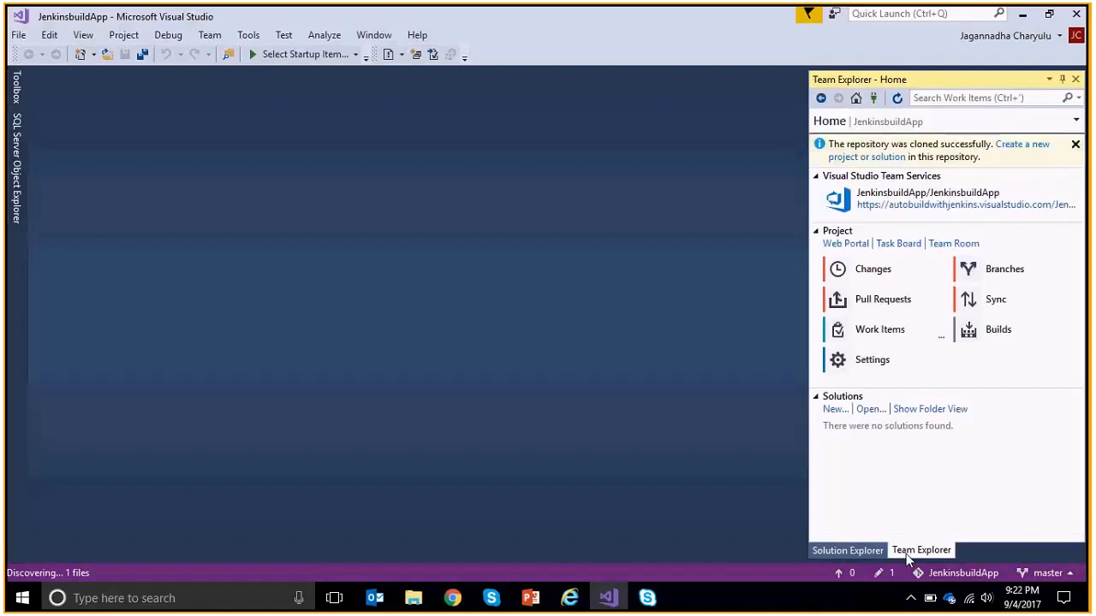
{"action": "right_click", "coordinate": [859, 552]}
{"action": "key", "text": "Escape"}
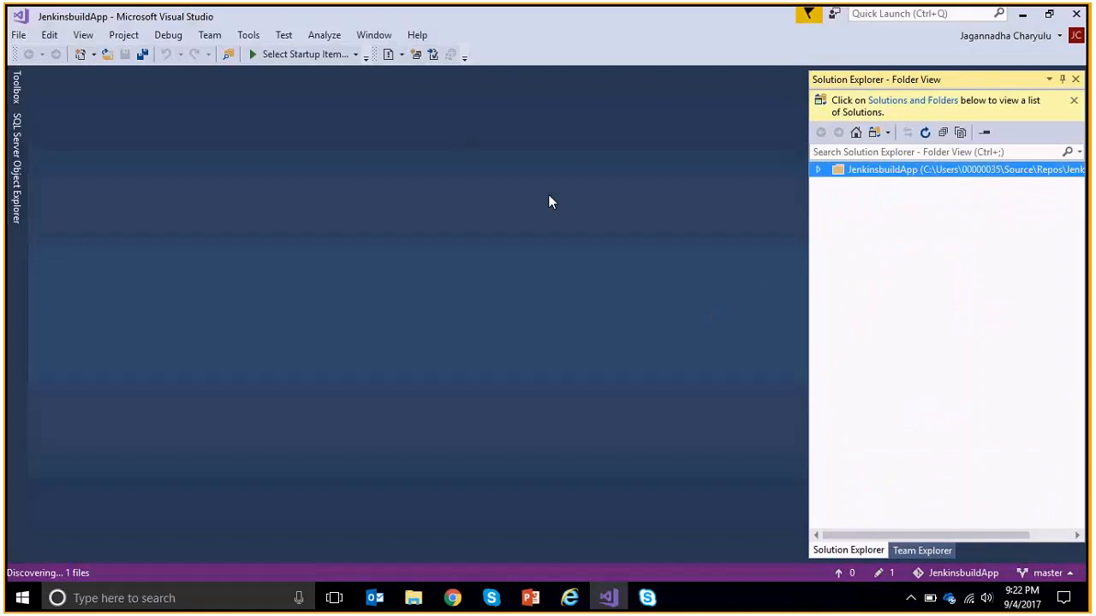
Add a new folder named src under the JenkinsbuildApp repository root in Solution Explorer.
{"action": "right_click", "coordinate": [897, 175]}
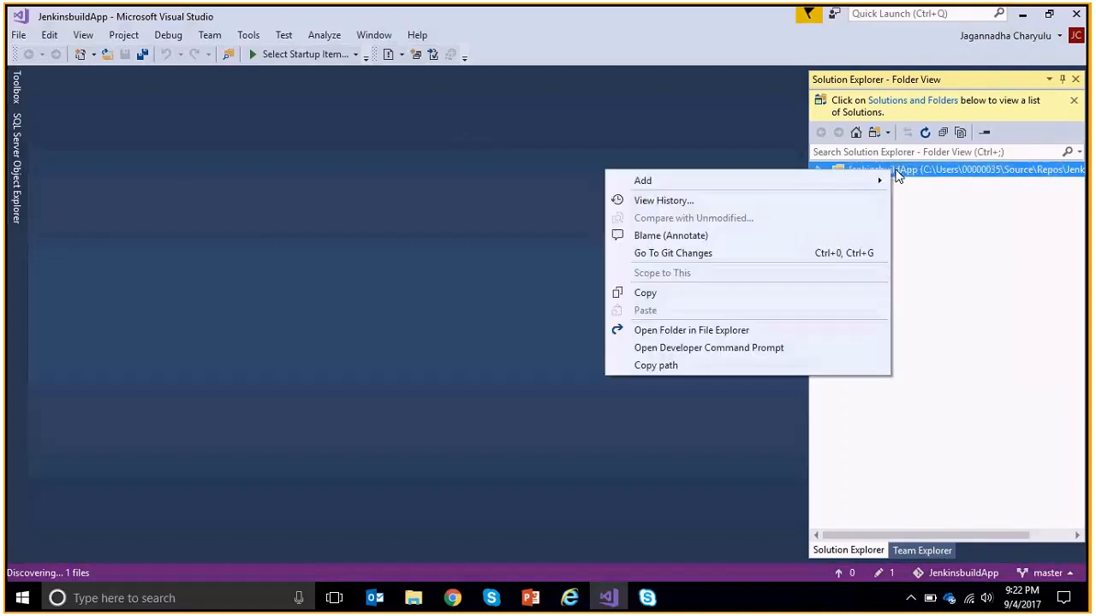
{"action": "mouse_move", "coordinate": [836, 186]}
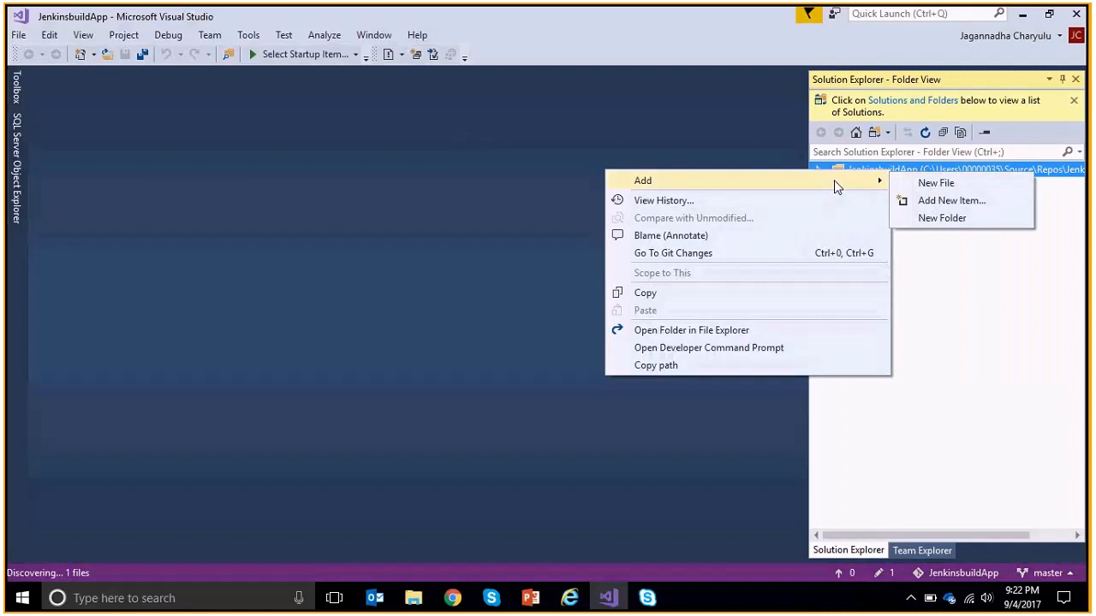
{"action": "left_click", "coordinate": [941, 219]}
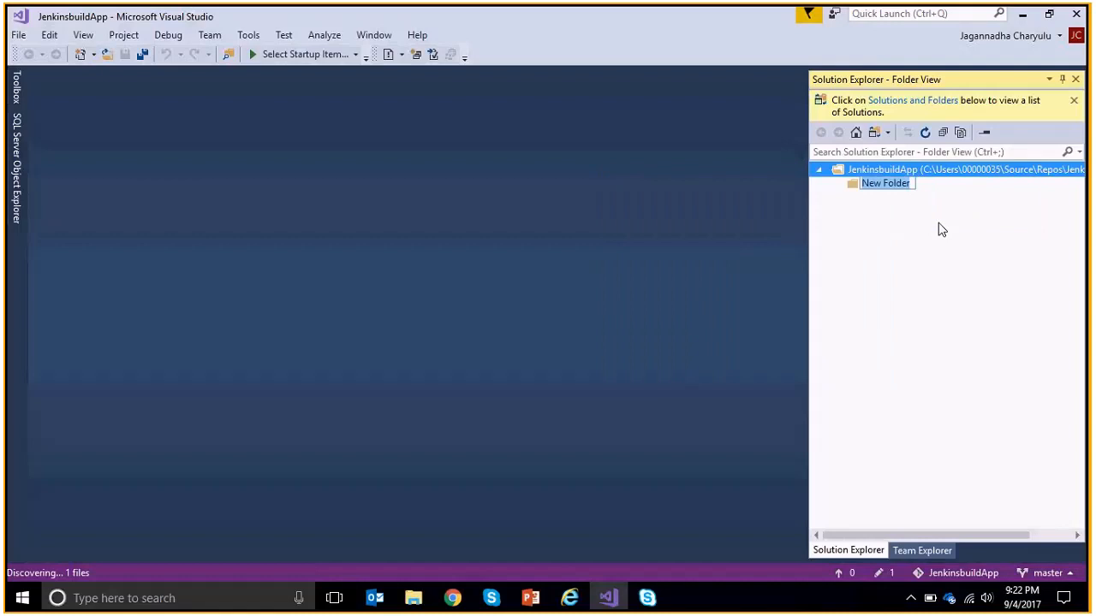
{"action": "key", "text": "BackSpace"}
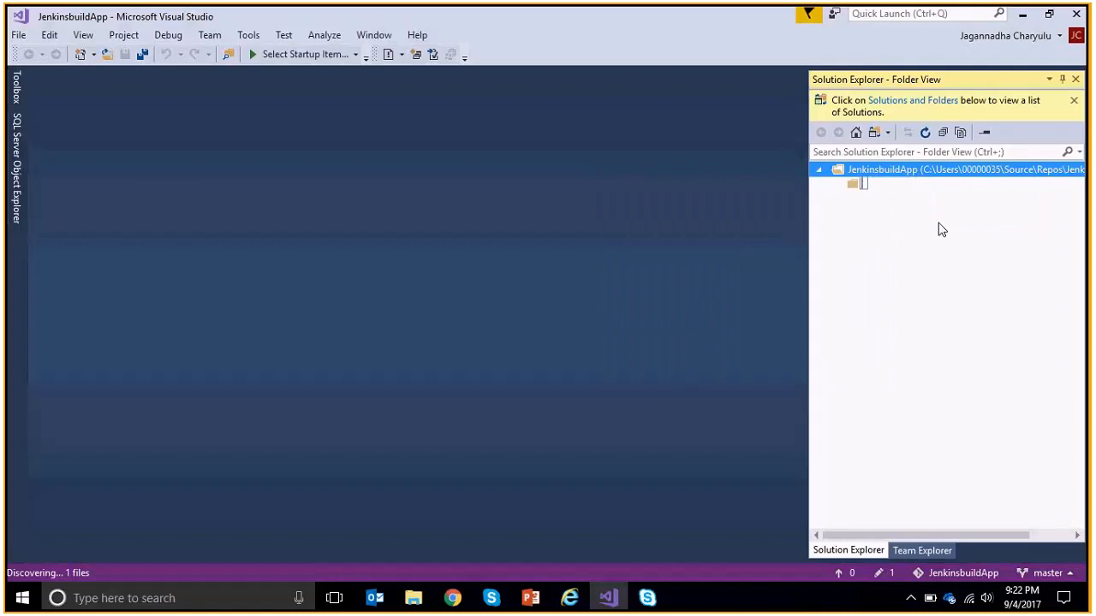
{"action": "type", "text": "src"}
{"action": "key", "text": "Return"}
{"action": "left_click", "coordinate": [832, 184]}
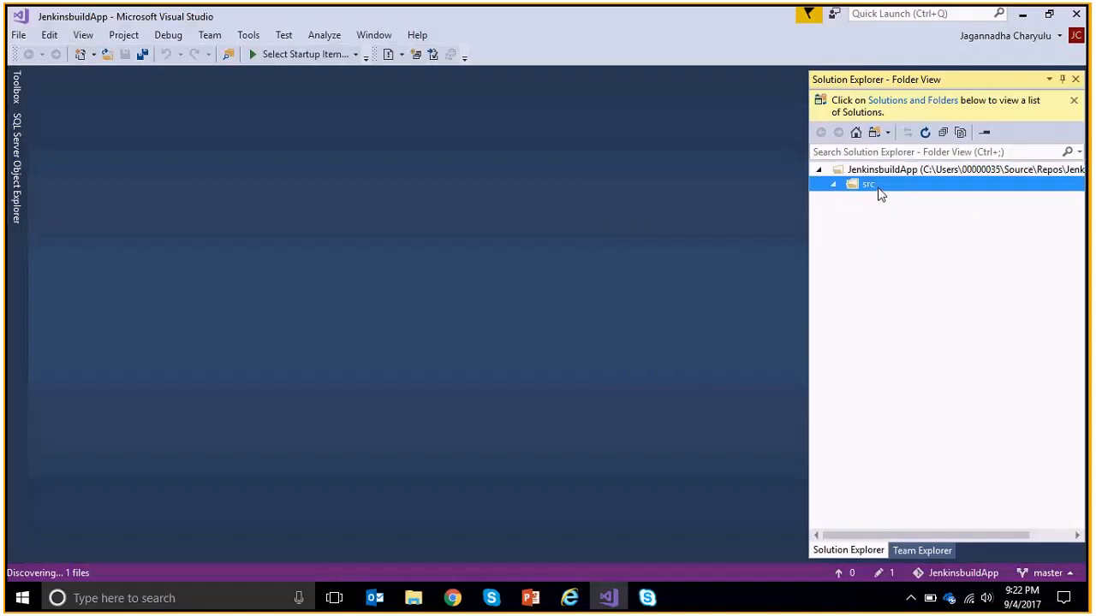
{"action": "right_click", "coordinate": [880, 194]}
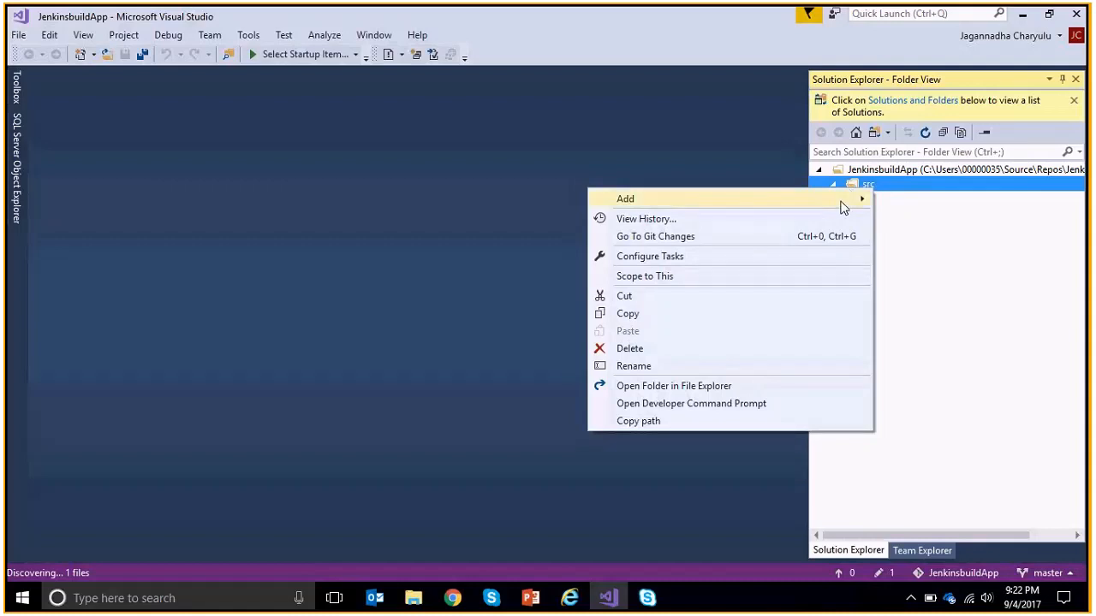
{"action": "mouse_move", "coordinate": [843, 207]}
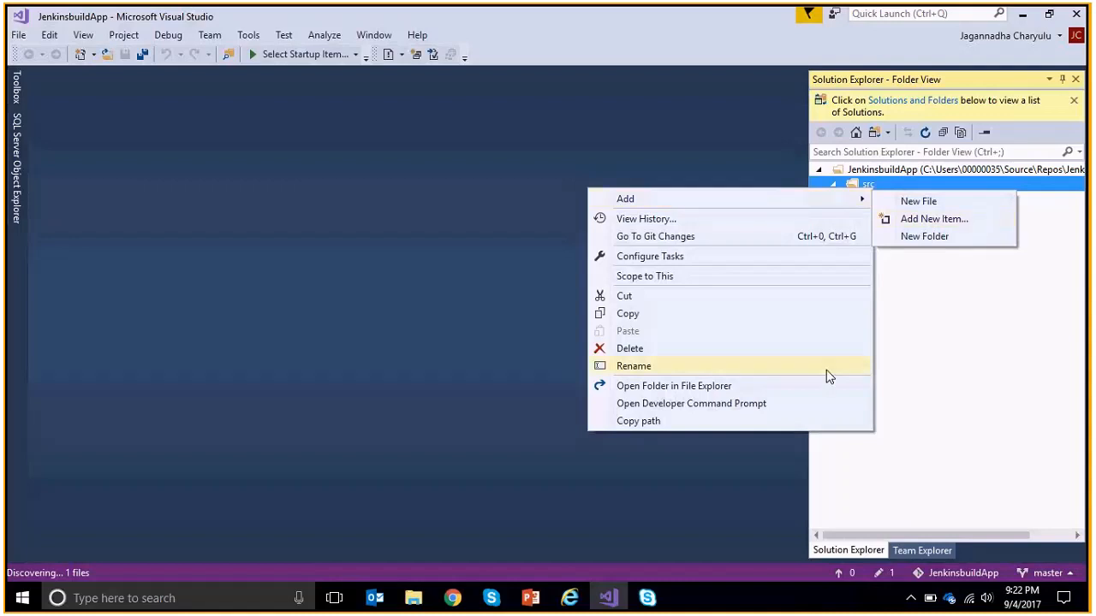
{"action": "left_click", "coordinate": [753, 388]}
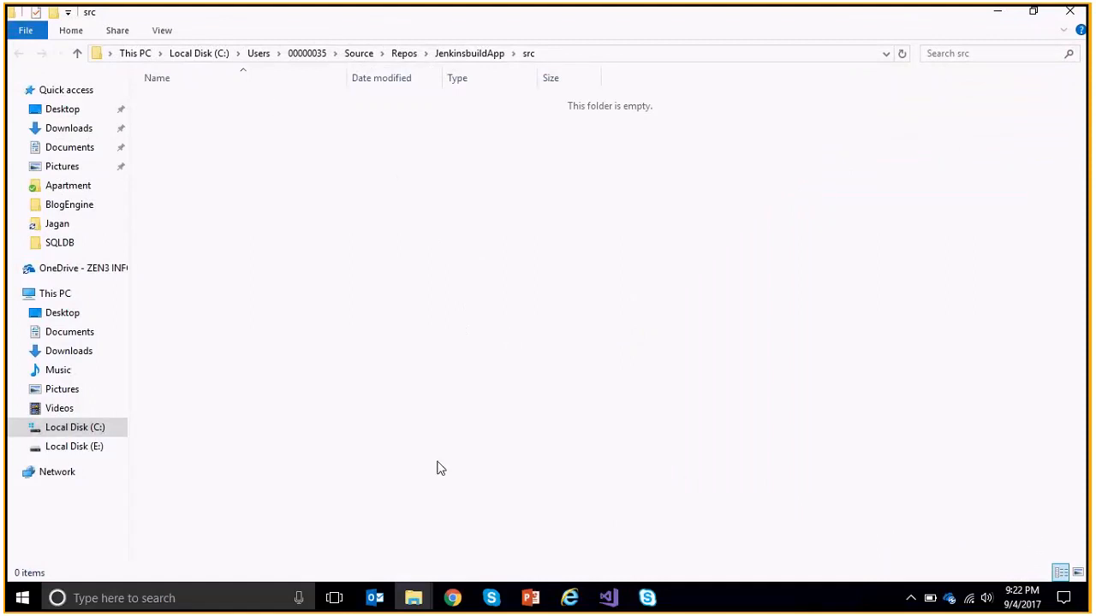
Reopen JenkinsAutoBuild.sln from File > Recent Projects and Solutions.
{"action": "left_click", "coordinate": [609, 598]}
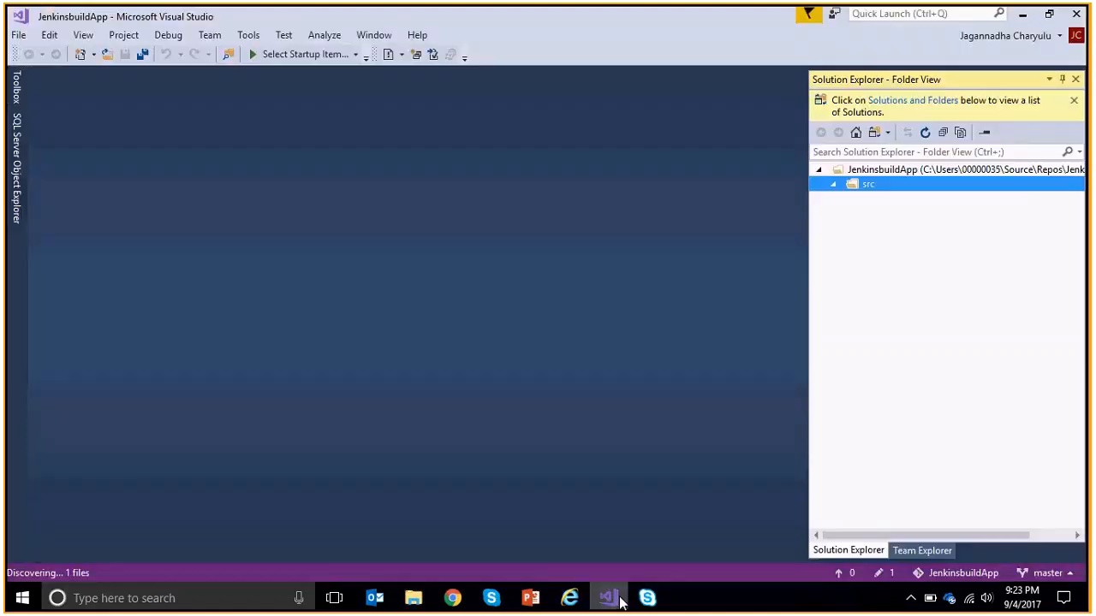
{"action": "left_click", "coordinate": [18, 36]}
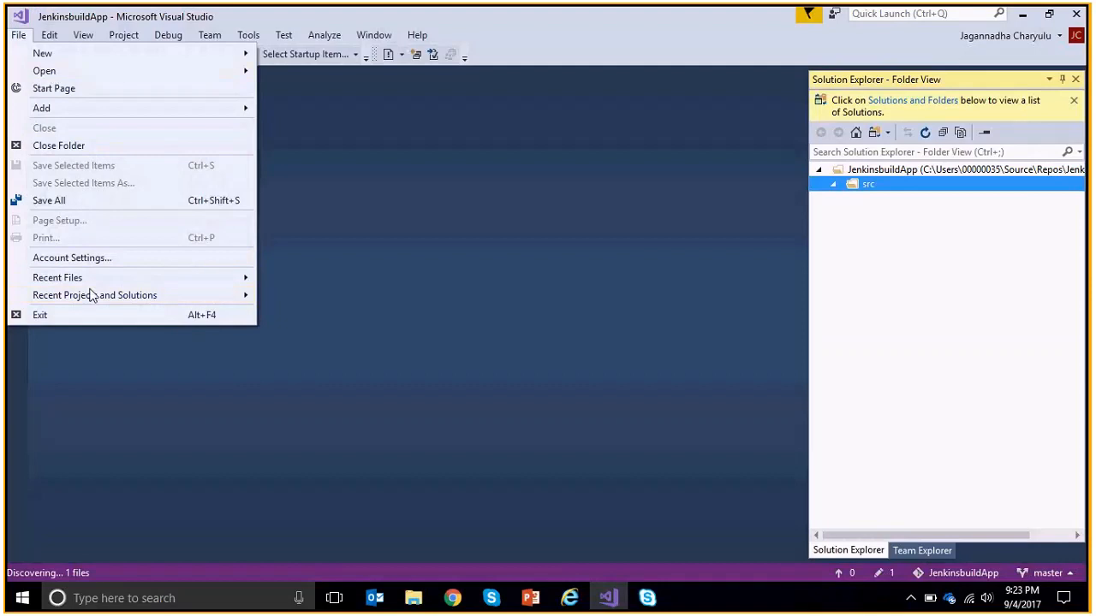
{"action": "mouse_move", "coordinate": [96, 300]}
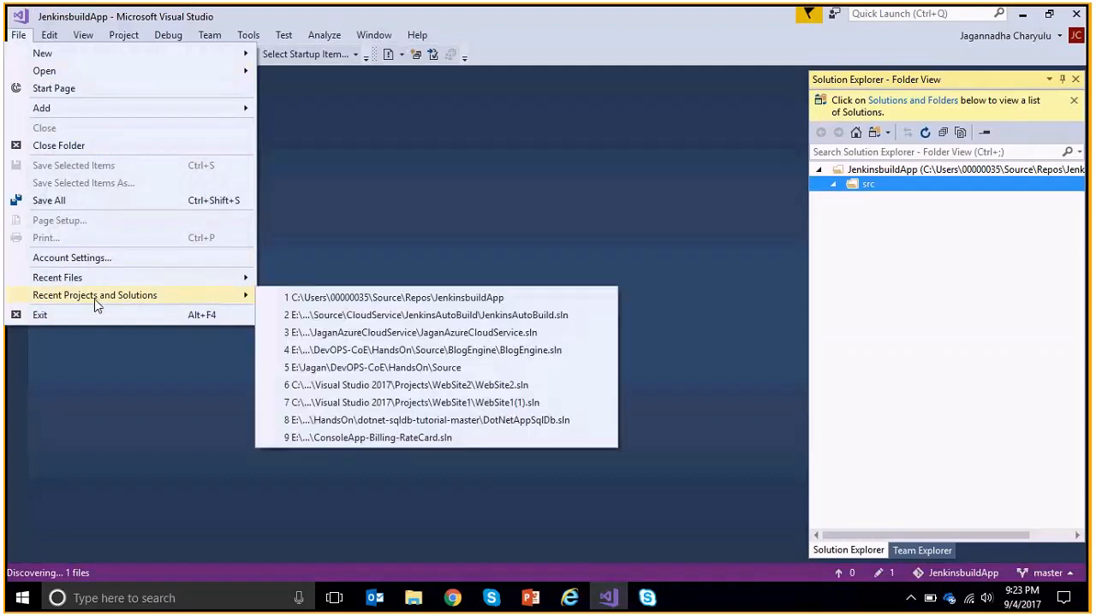
{"action": "left_click", "coordinate": [417, 318]}
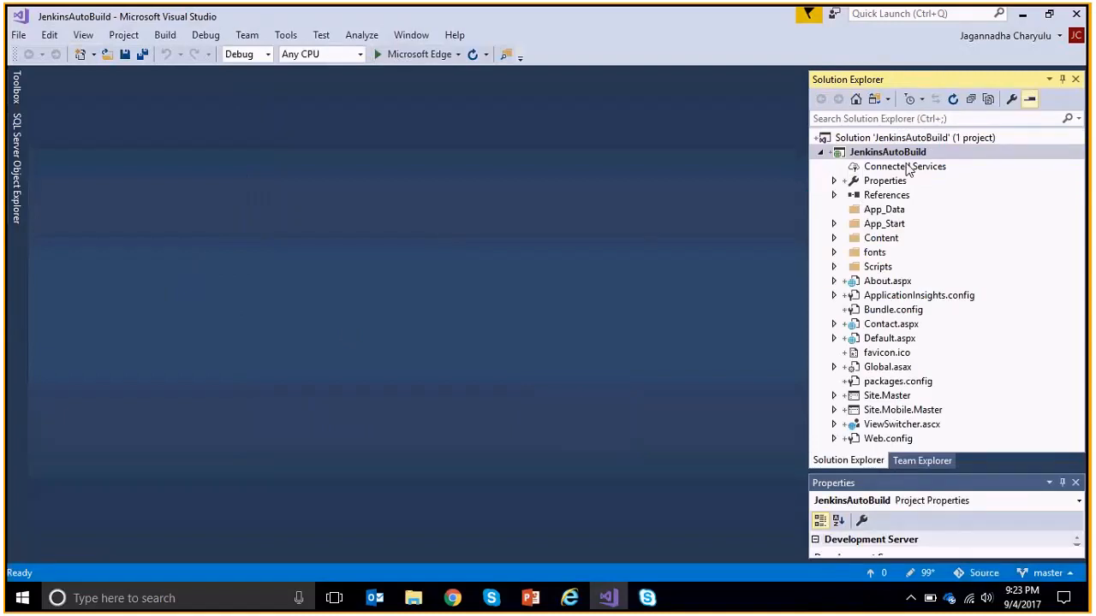
Use the JenkinsAutoBuild project's context menu to show its folder in File Explorer.
{"action": "left_click", "coordinate": [935, 139]}
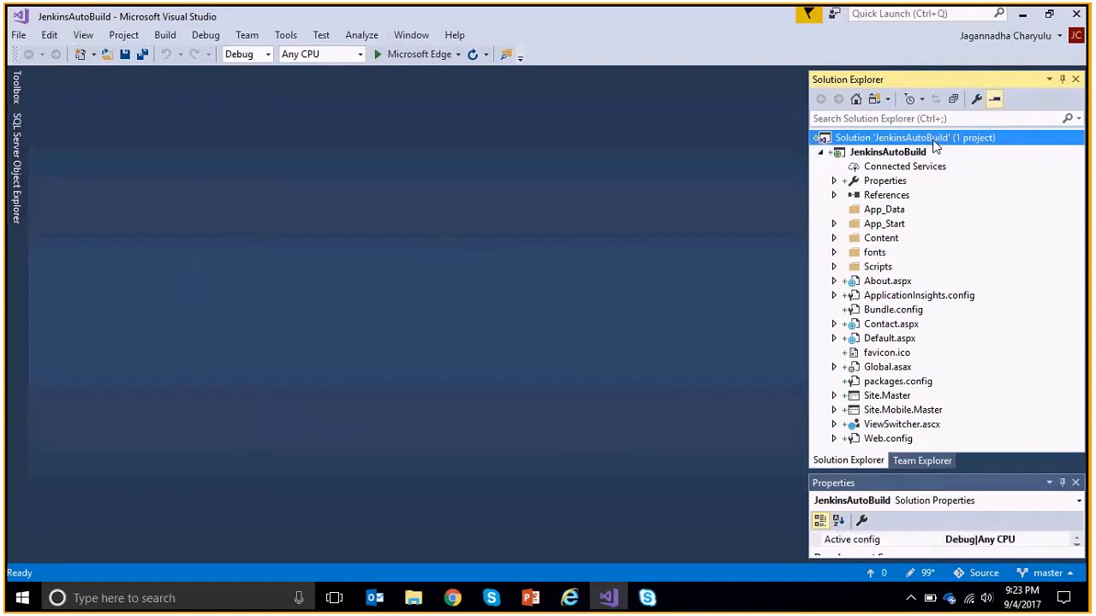
{"action": "right_click", "coordinate": [935, 148]}
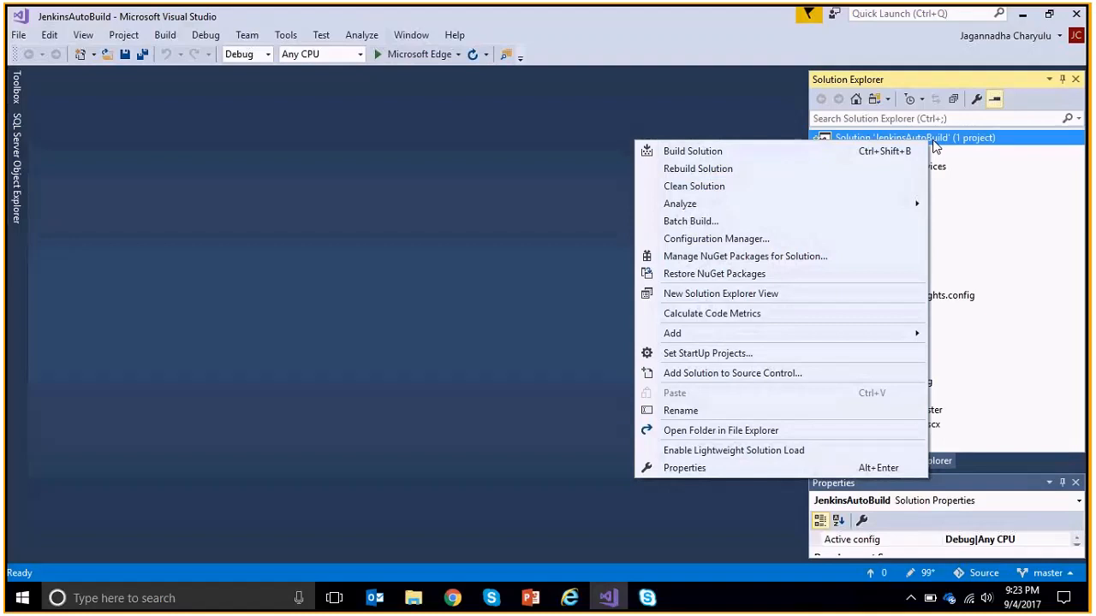
{"action": "left_click", "coordinate": [771, 378]}
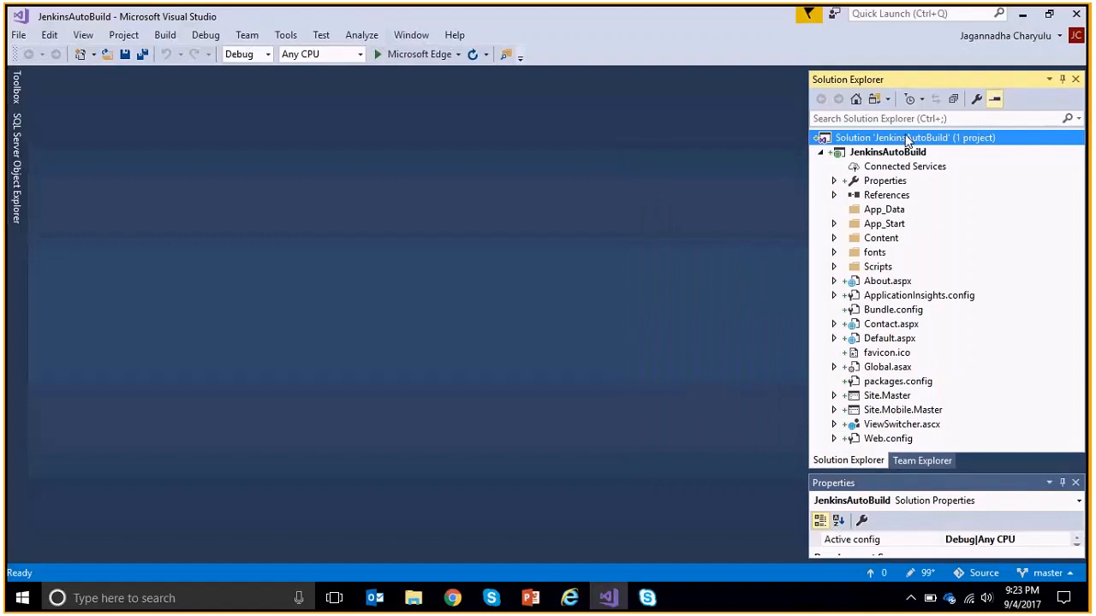
{"action": "right_click", "coordinate": [905, 140]}
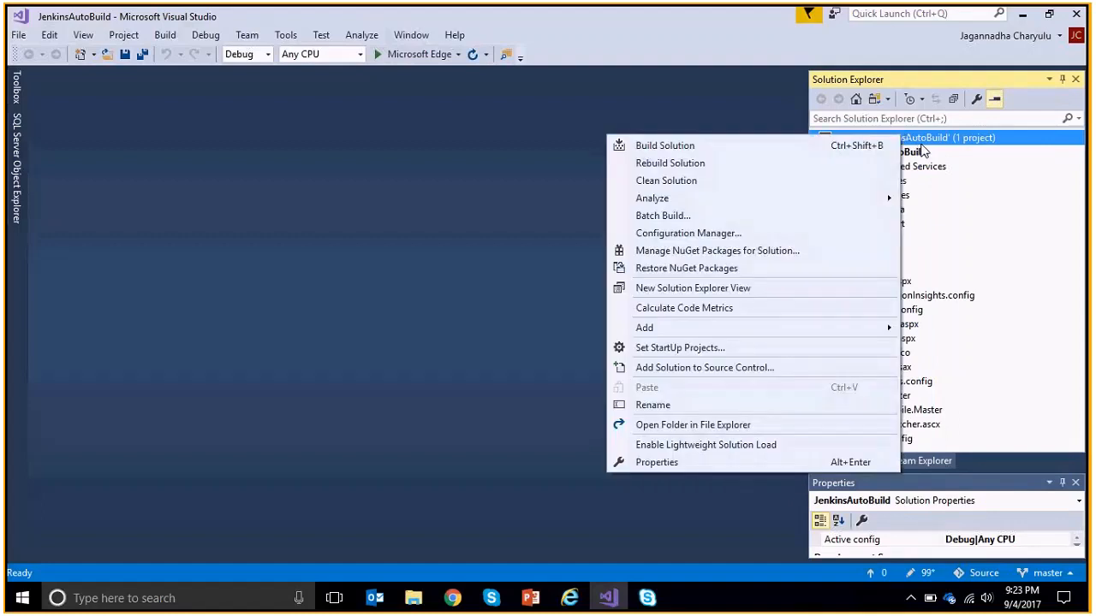
{"action": "left_click", "coordinate": [920, 146]}
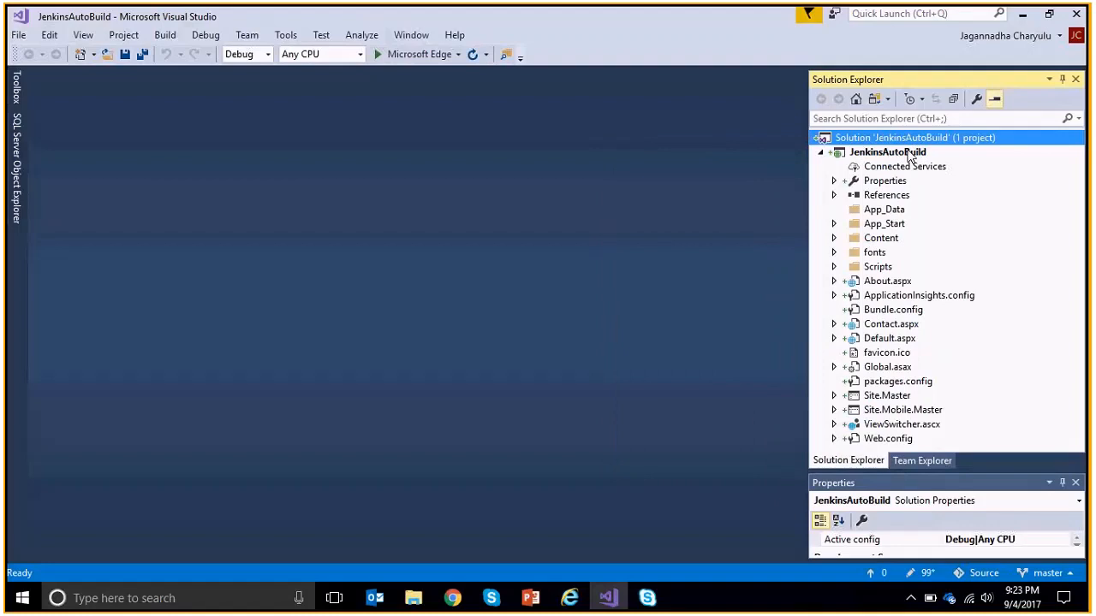
{"action": "left_click", "coordinate": [907, 152]}
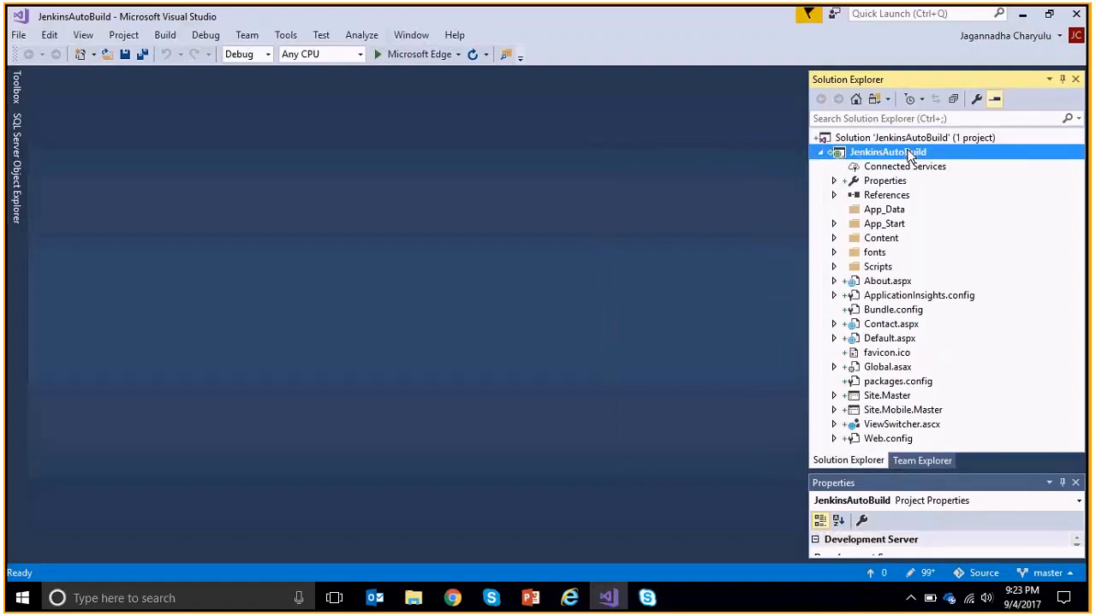
{"action": "right_click", "coordinate": [910, 157]}
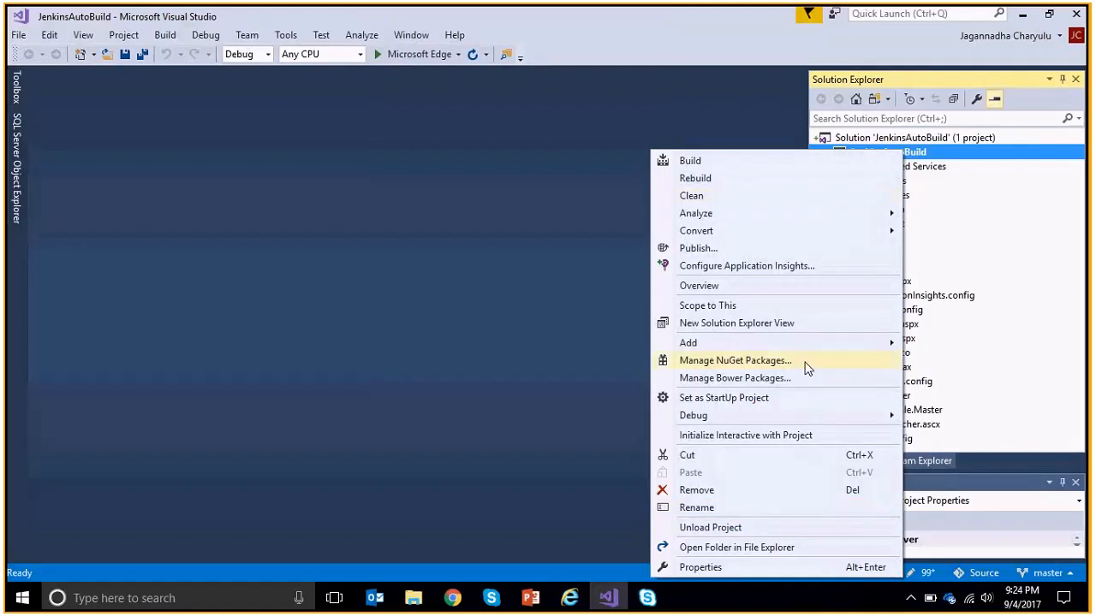
{"action": "left_click", "coordinate": [785, 550]}
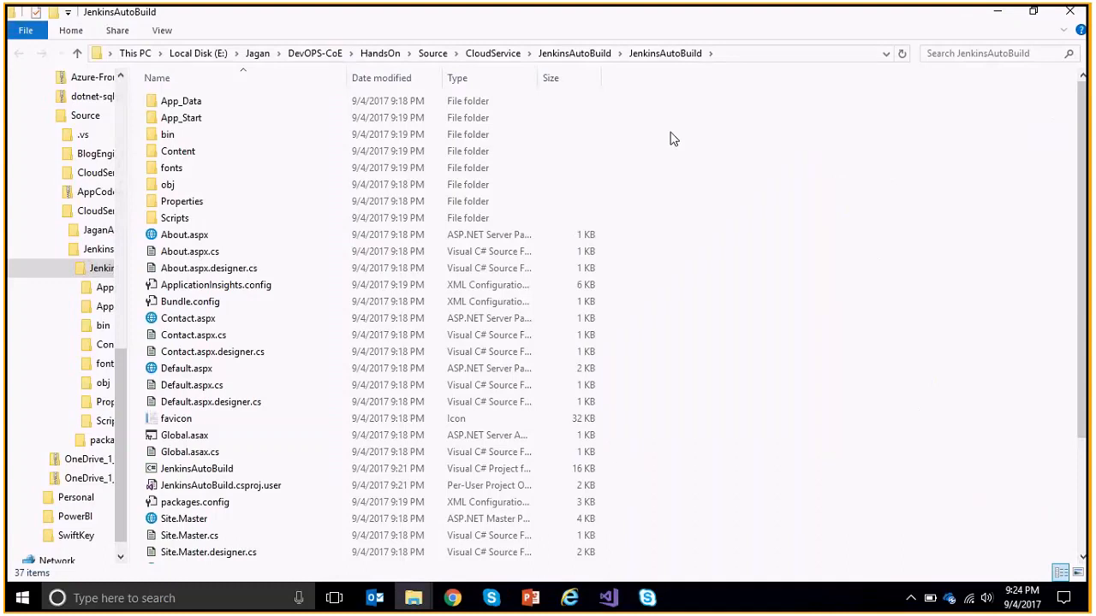
Go up to the CloudService folder and copy the JenkinsAutoBuild folder.
{"action": "left_click", "coordinate": [580, 56]}
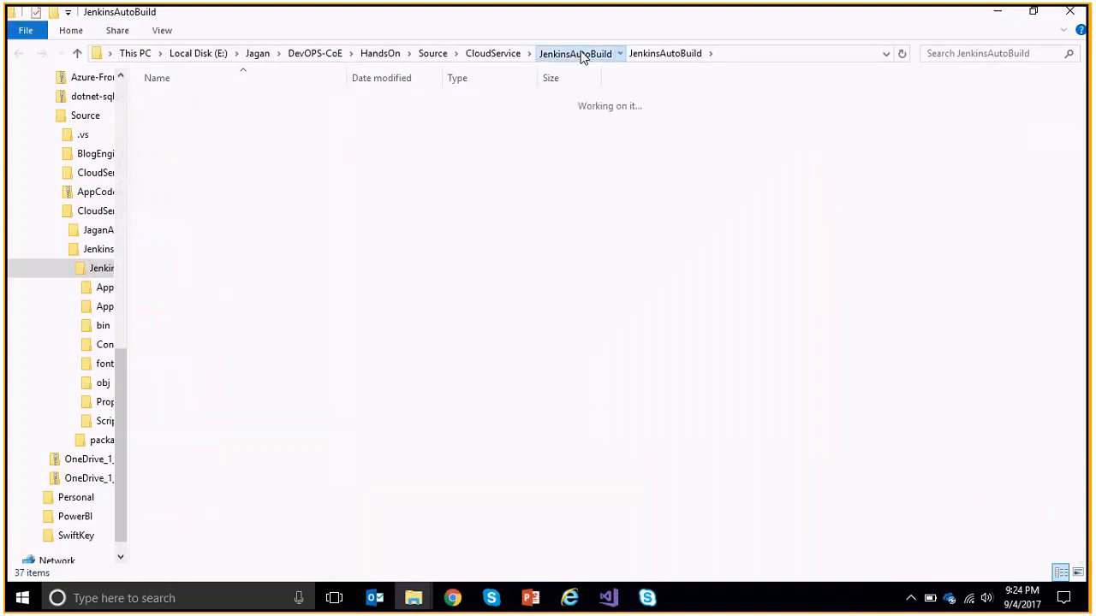
{"action": "left_click", "coordinate": [462, 52]}
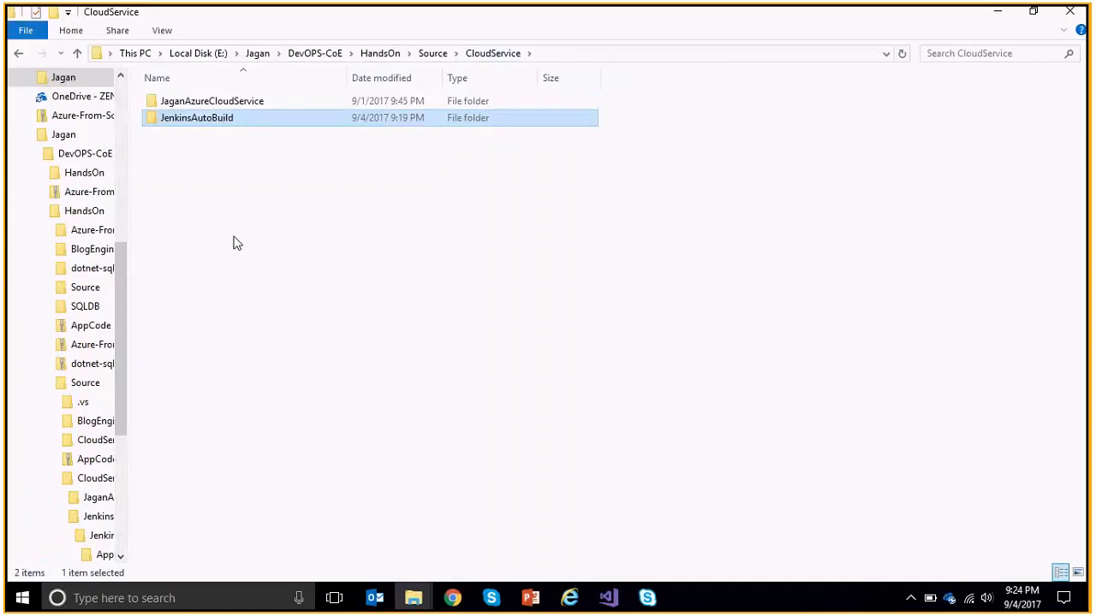
{"action": "right_click", "coordinate": [207, 119]}
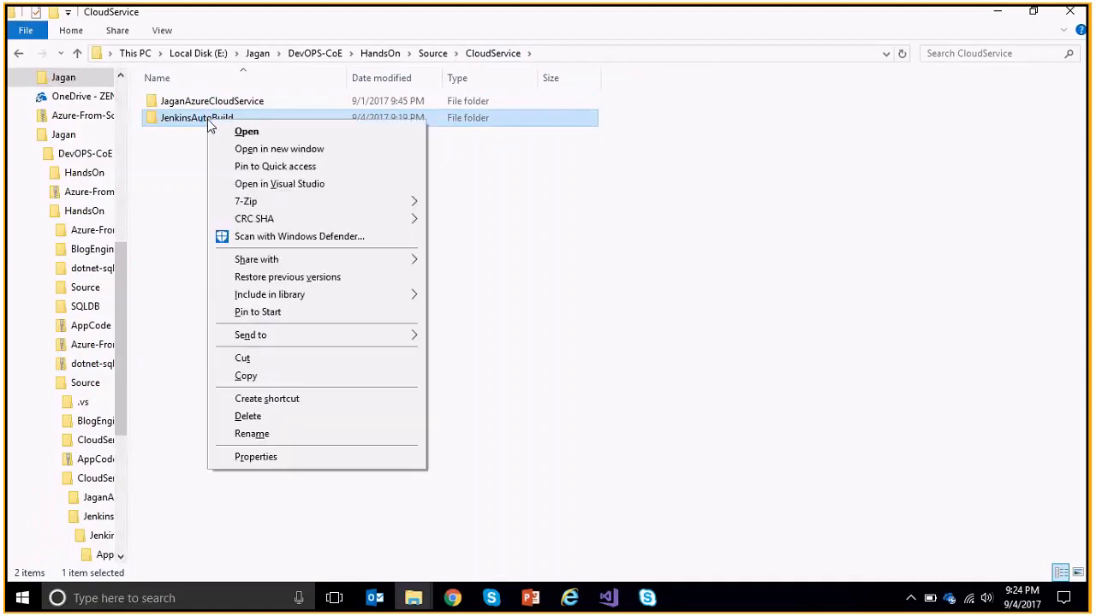
{"action": "left_click", "coordinate": [289, 380]}
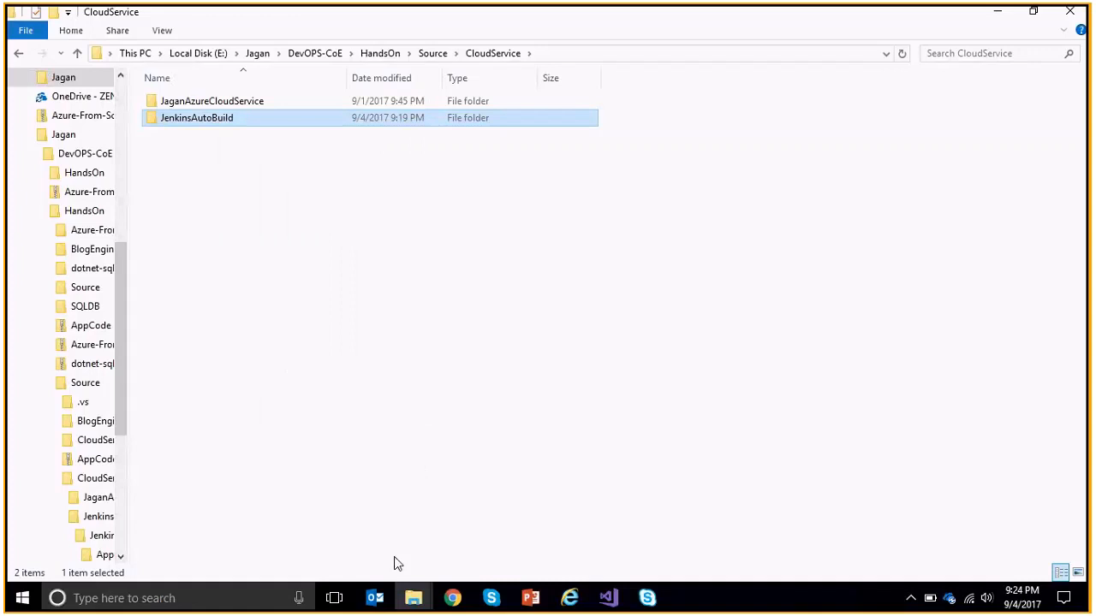
Paste the JenkinsAutoBuild folder into the repository's empty src folder and minimize that window.
{"action": "mouse_move", "coordinate": [419, 603]}
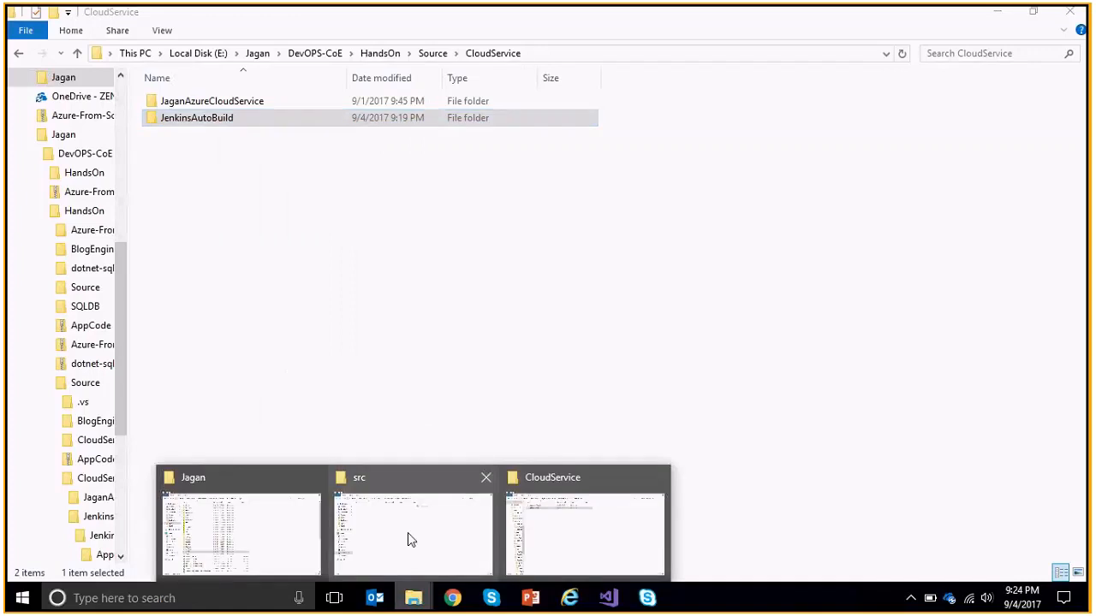
{"action": "right_click", "coordinate": [408, 533]}
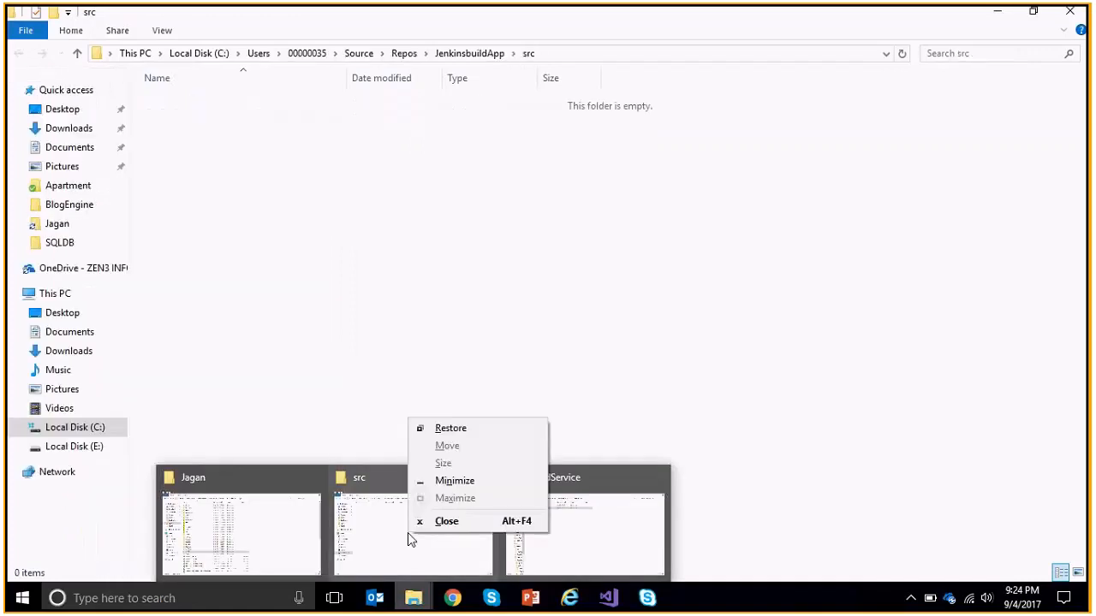
{"action": "right_click", "coordinate": [379, 234]}
{"action": "left_click", "coordinate": [443, 341]}
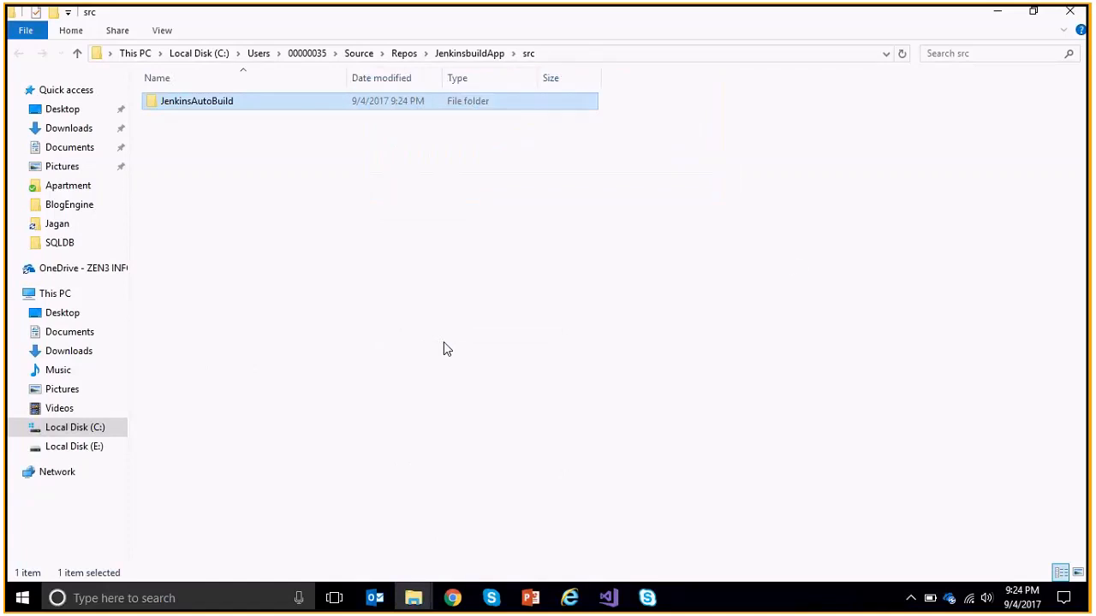
{"action": "left_click", "coordinate": [1002, 22]}
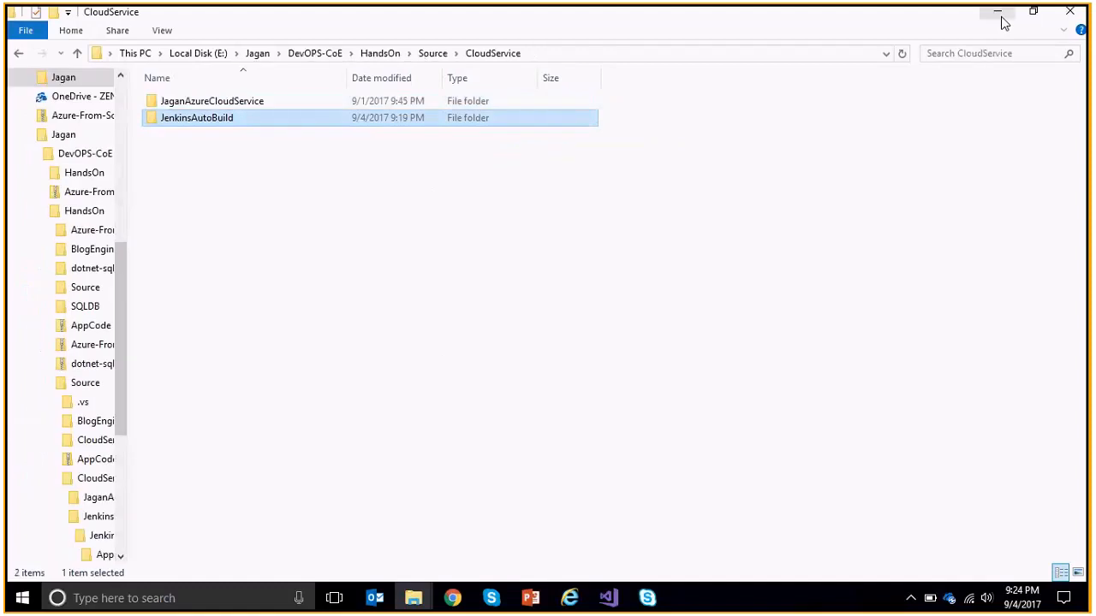
Minimize File Explorer, glance at the VSTS project overview page, and return to Visual Studio.
{"action": "left_click", "coordinate": [1002, 17]}
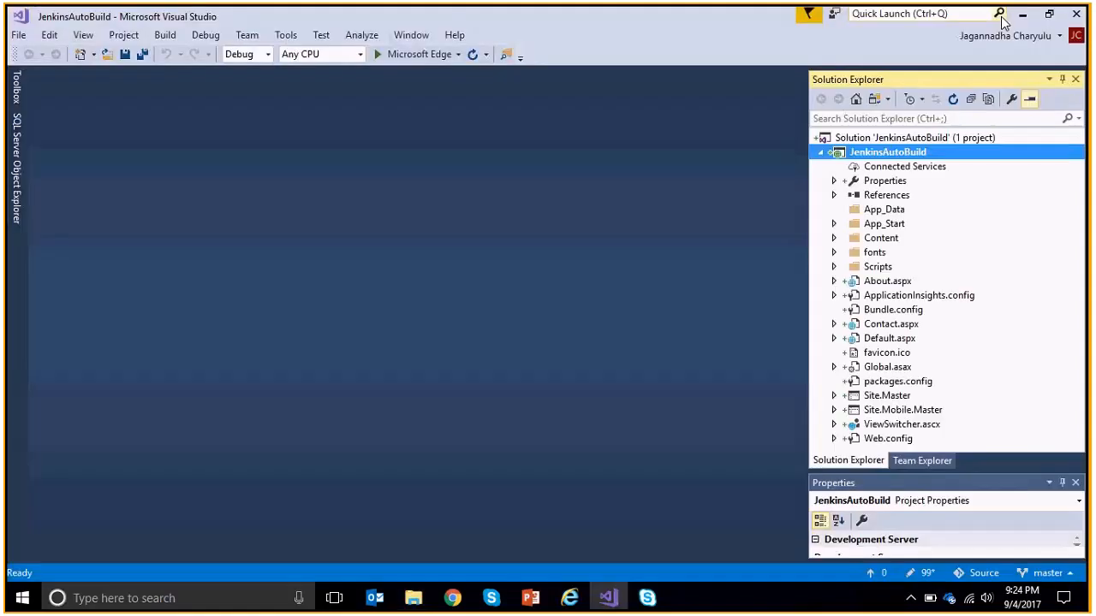
{"action": "mouse_move", "coordinate": [452, 598]}
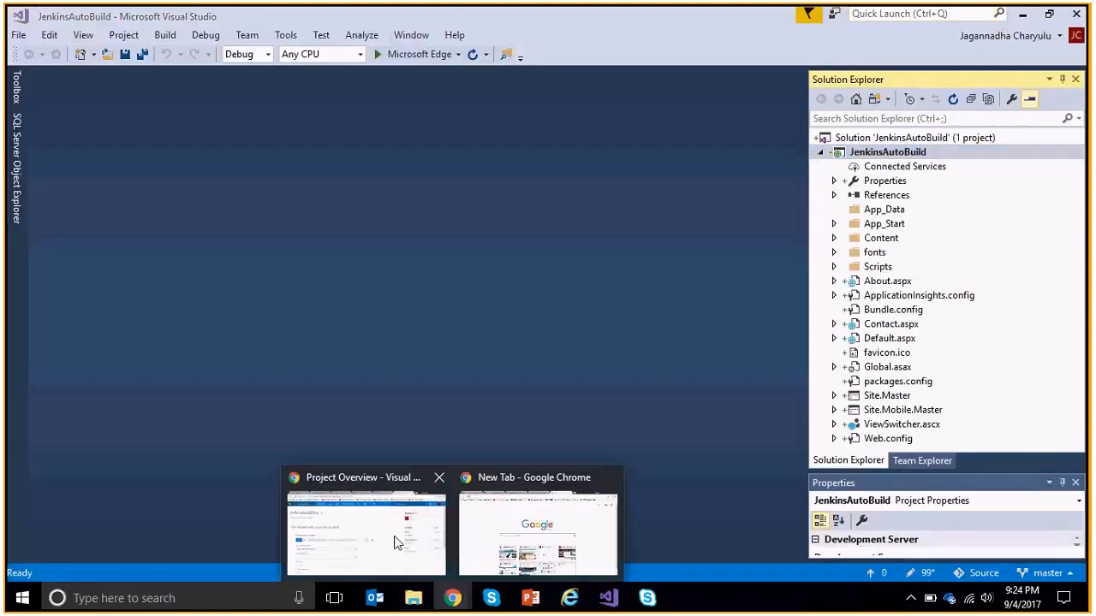
{"action": "left_click", "coordinate": [396, 542]}
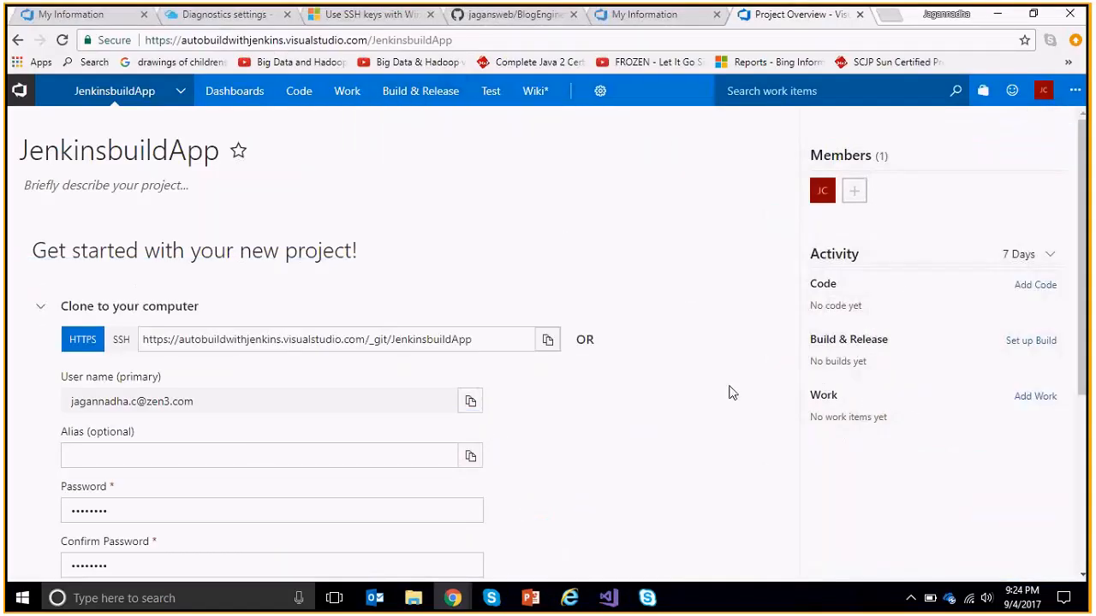
{"action": "key", "text": "alt+Tab"}
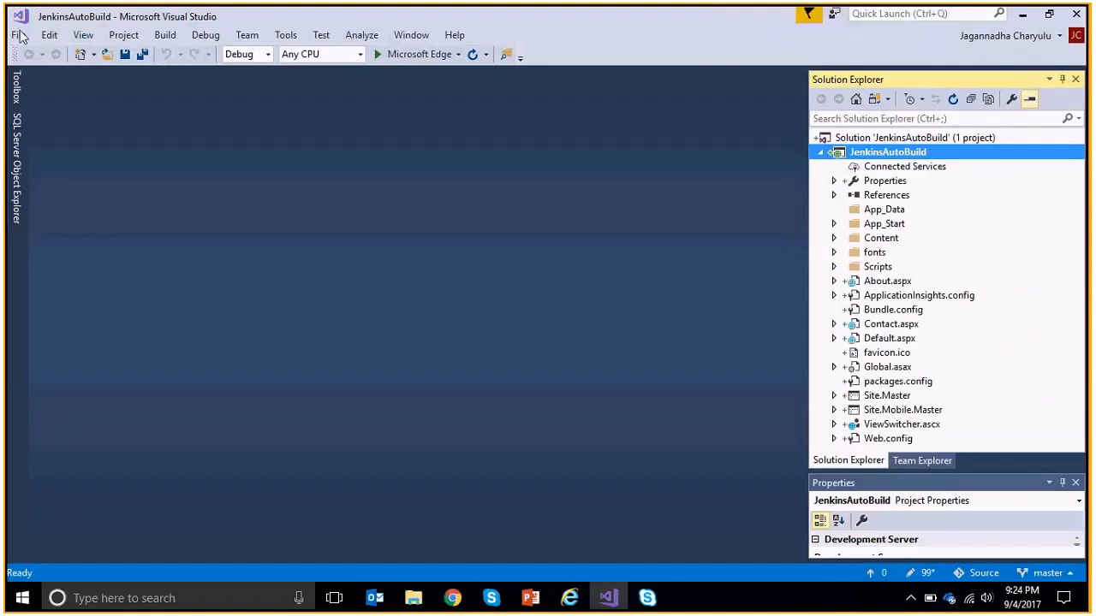
Reopen the second recent project, the JenkinsbuildApp folder, from Recent Projects and Solutions.
{"action": "left_click", "coordinate": [18, 35]}
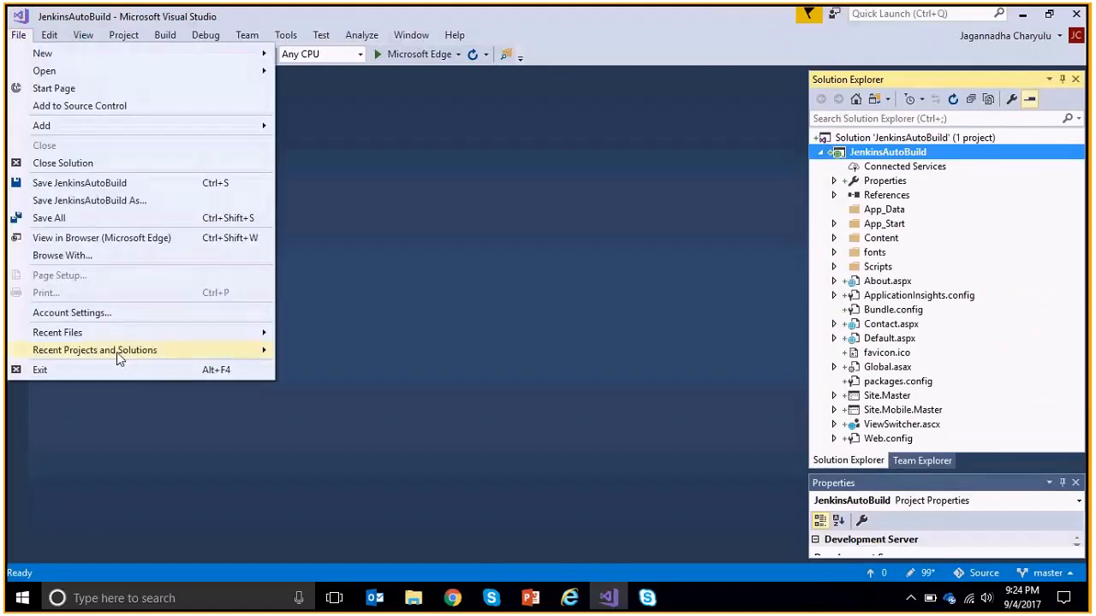
{"action": "mouse_move", "coordinate": [116, 352]}
{"action": "left_click", "coordinate": [513, 370]}
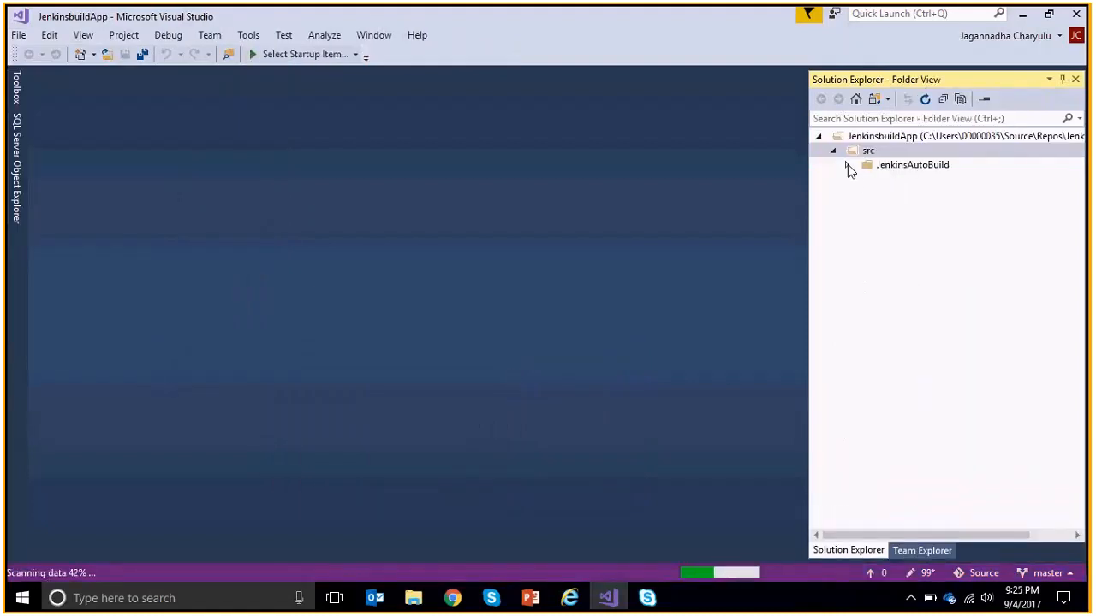
Expand src > JenkinsAutoBuild in Folder View and open JenkinsAutoBuild.sln.
{"action": "left_click", "coordinate": [848, 164]}
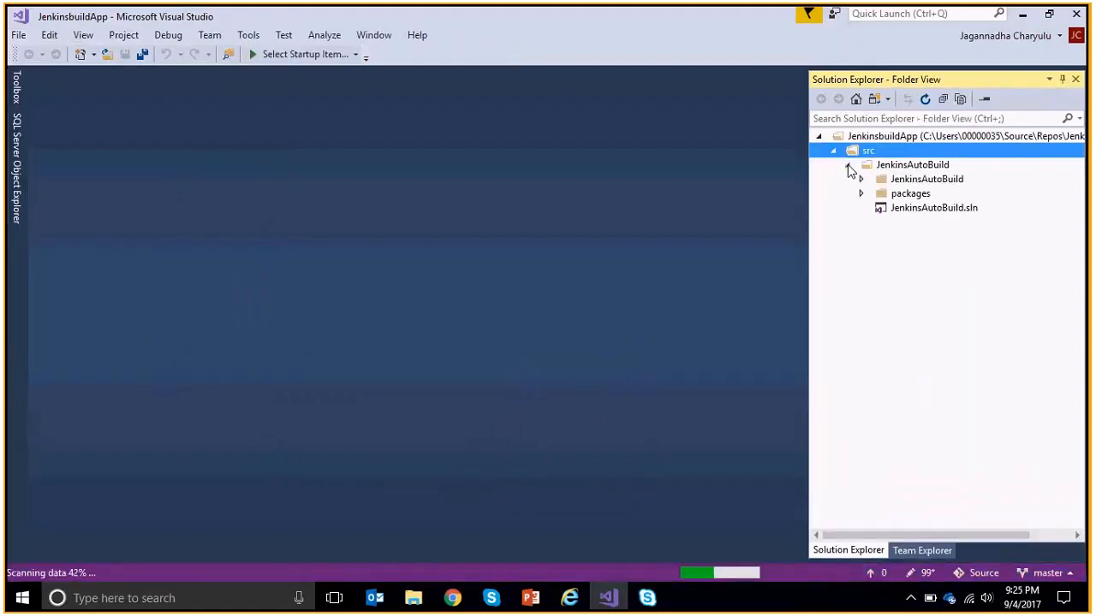
{"action": "left_click", "coordinate": [899, 138]}
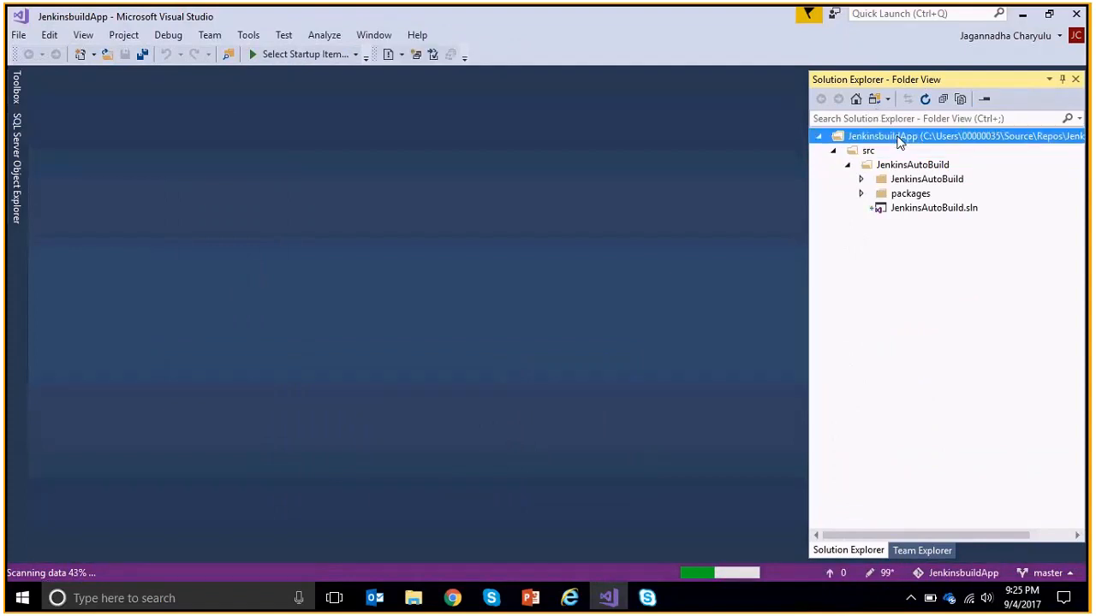
{"action": "right_click", "coordinate": [899, 141]}
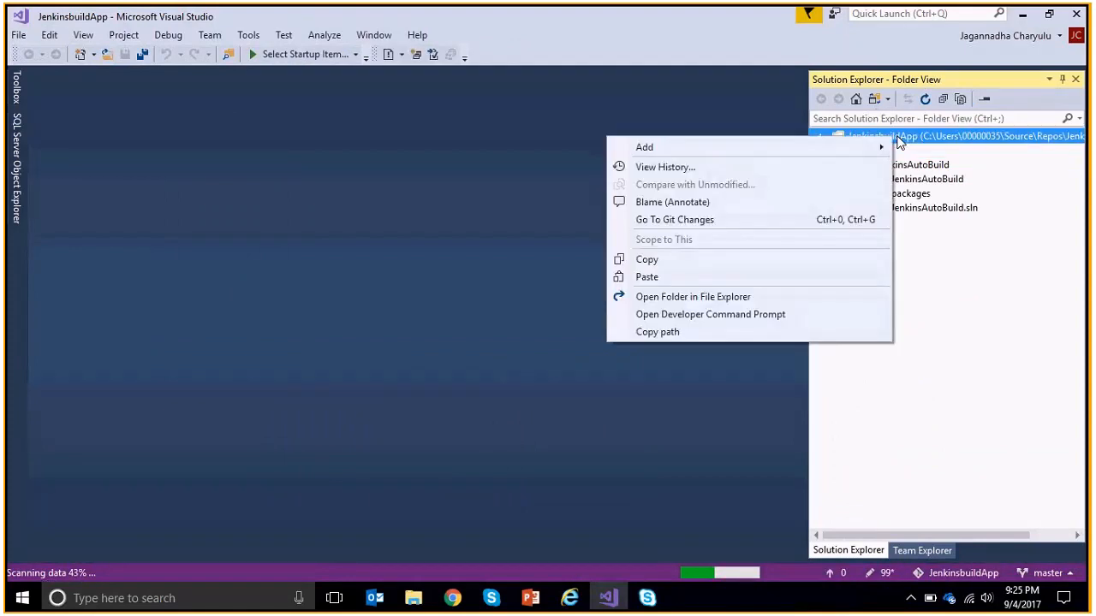
{"action": "left_click", "coordinate": [913, 271]}
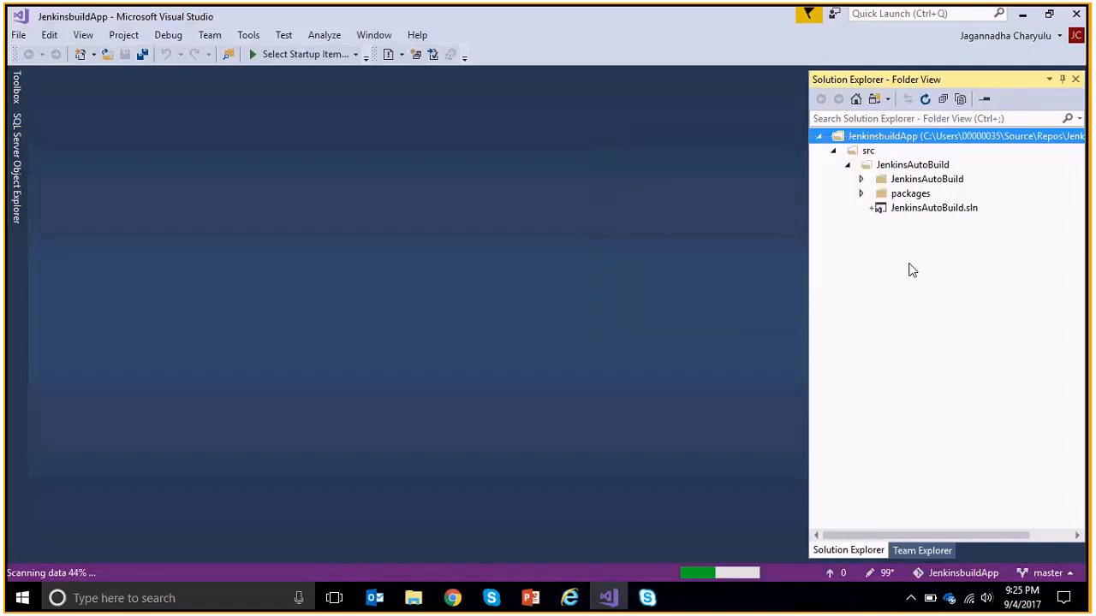
{"action": "left_click", "coordinate": [869, 153]}
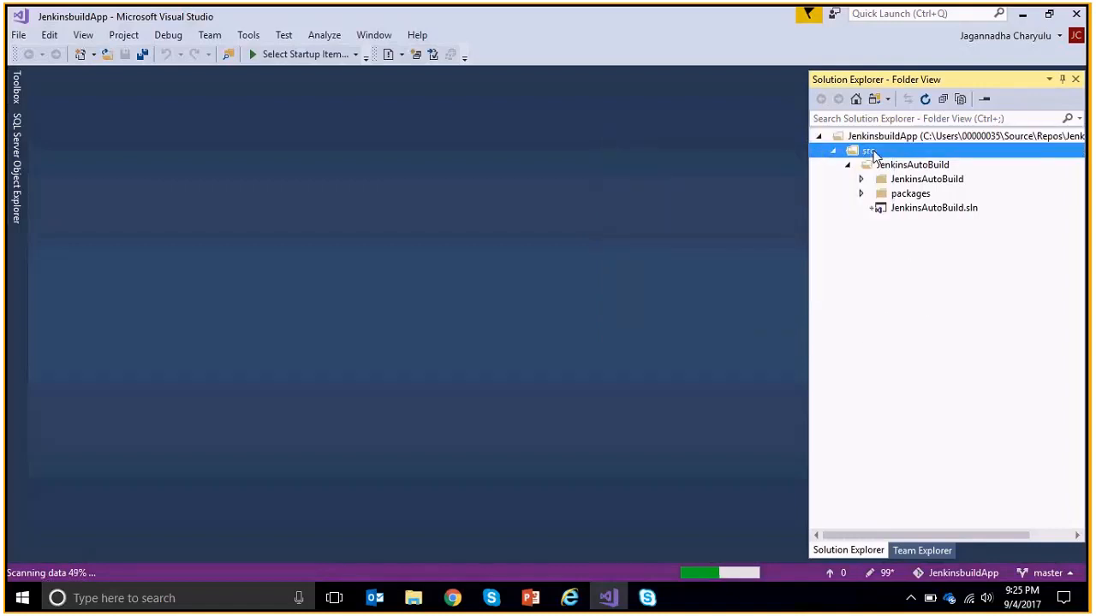
{"action": "left_click", "coordinate": [933, 209]}
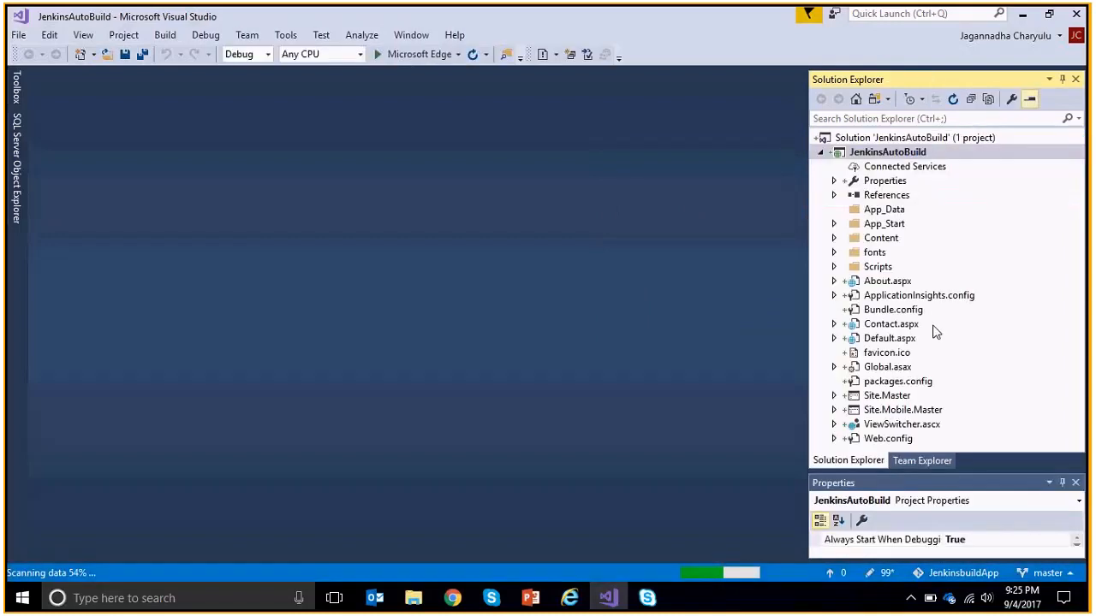
Build the JenkinsAutoBuild solution, which finishes with 1 succeeded.
{"action": "left_click", "coordinate": [168, 42]}
{"action": "left_click", "coordinate": [188, 53]}
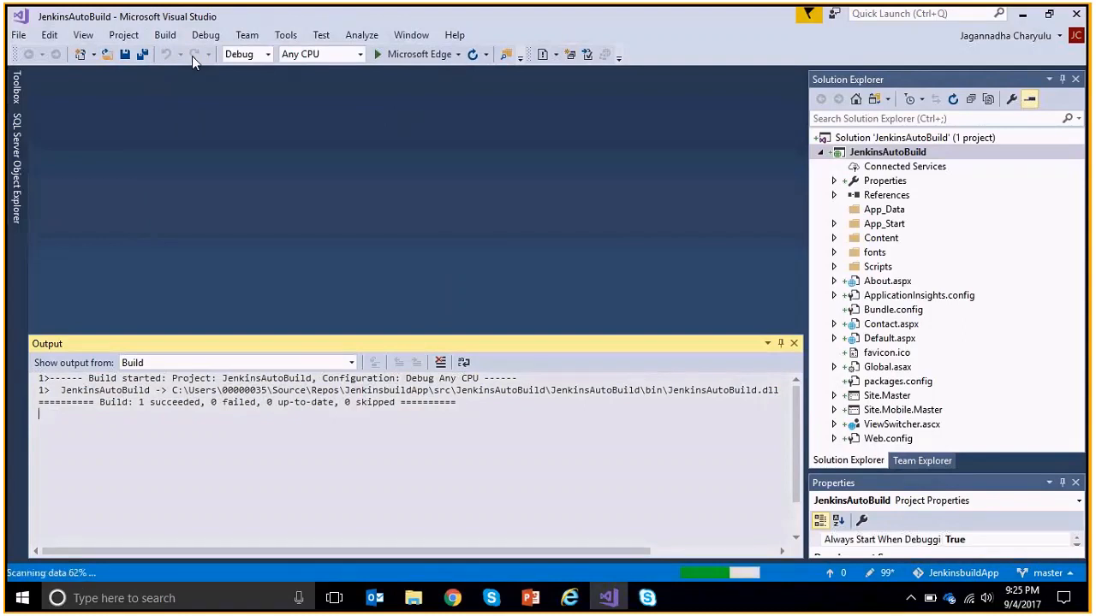
{"action": "left_click", "coordinate": [889, 141]}
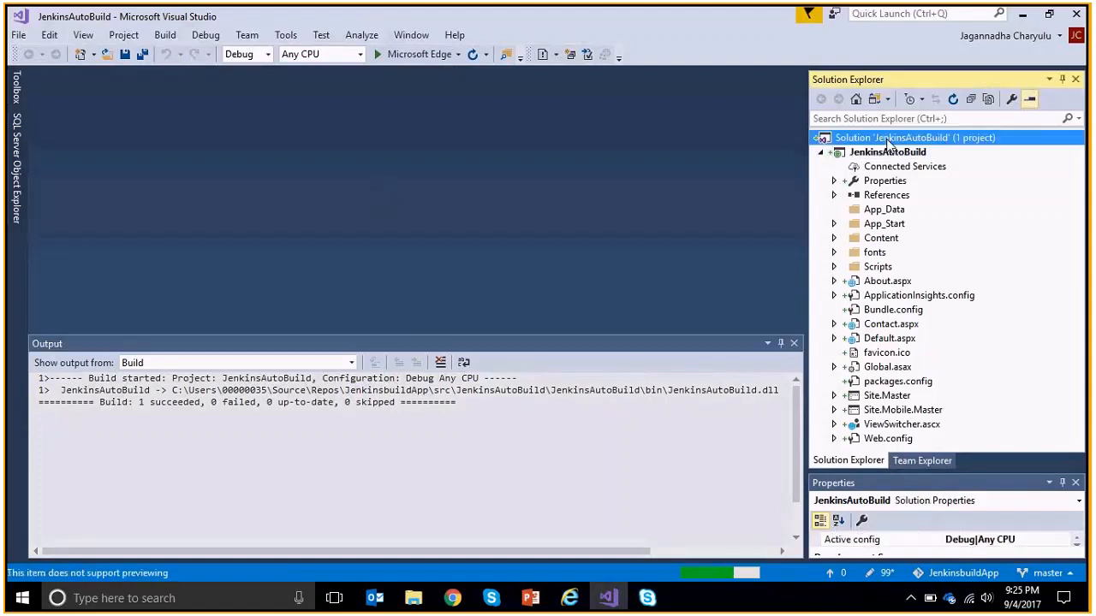
{"action": "right_click", "coordinate": [888, 143]}
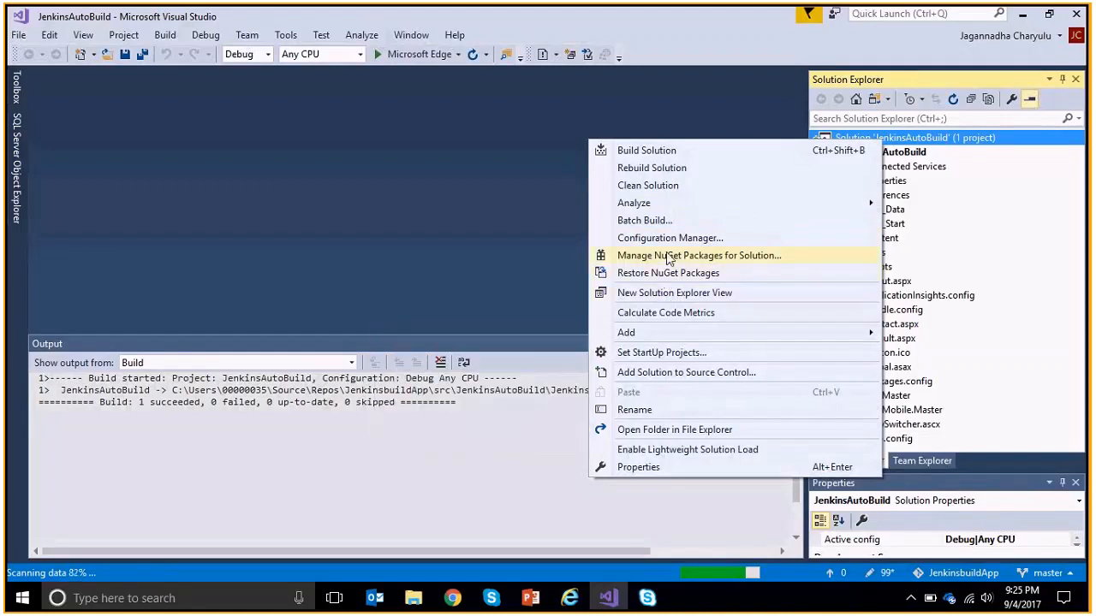
{"action": "left_click", "coordinate": [953, 152]}
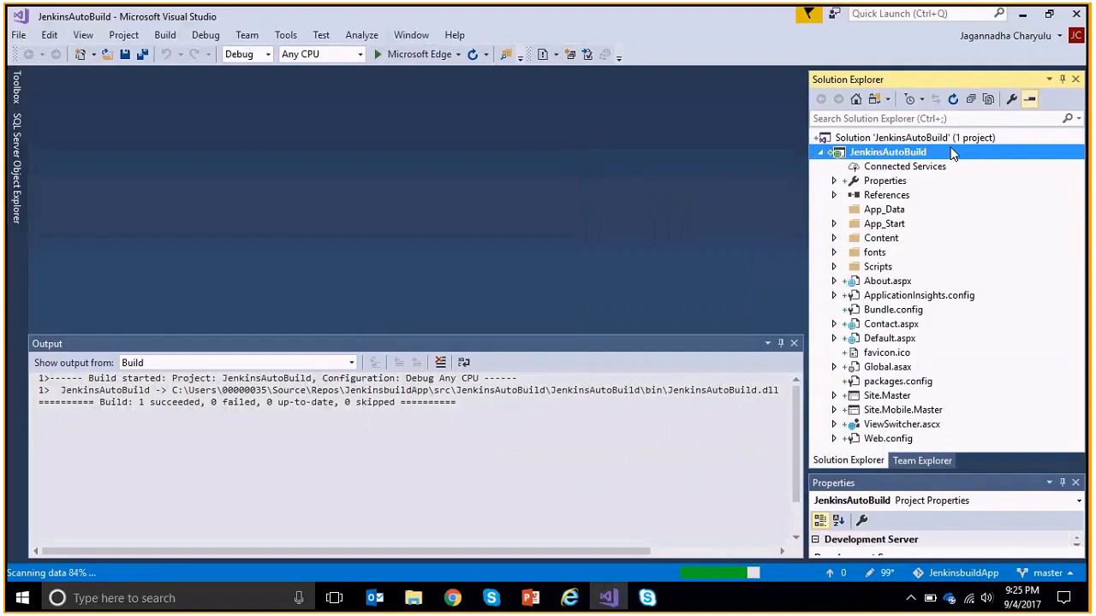
{"action": "right_click", "coordinate": [953, 153]}
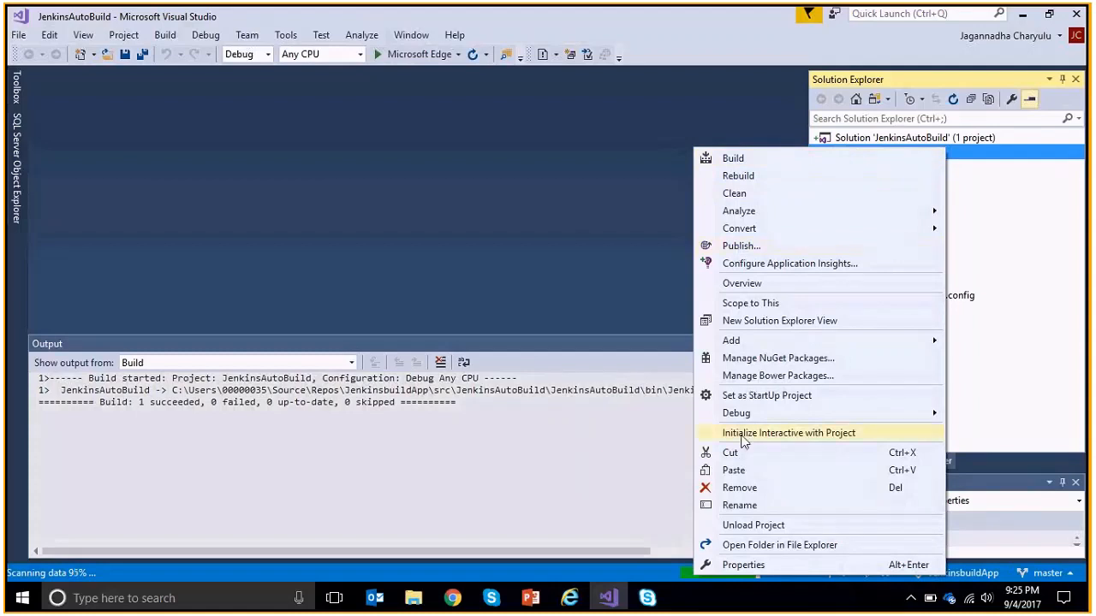
{"action": "left_click", "coordinate": [1012, 272]}
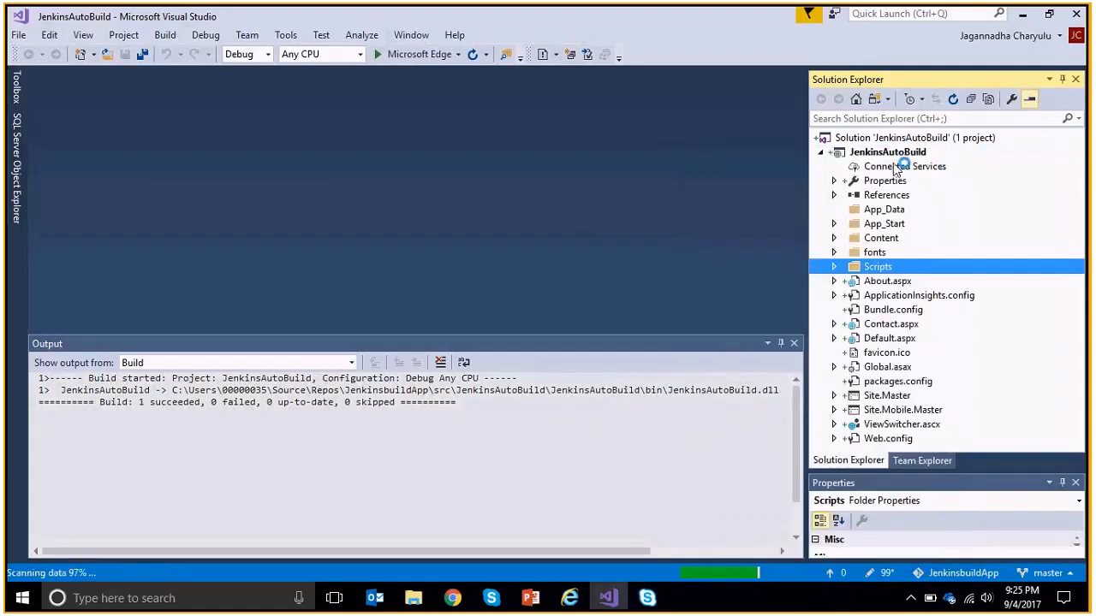
Add the JenkinsAutoBuild solution to source control.
{"action": "left_click", "coordinate": [903, 167]}
{"action": "left_click", "coordinate": [924, 139]}
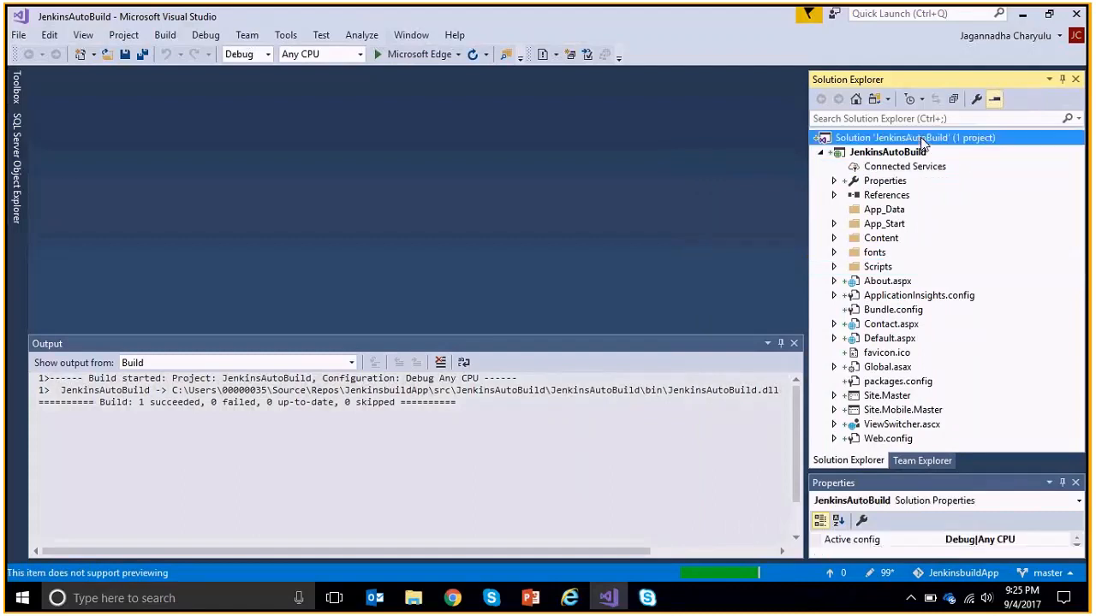
{"action": "right_click", "coordinate": [924, 140]}
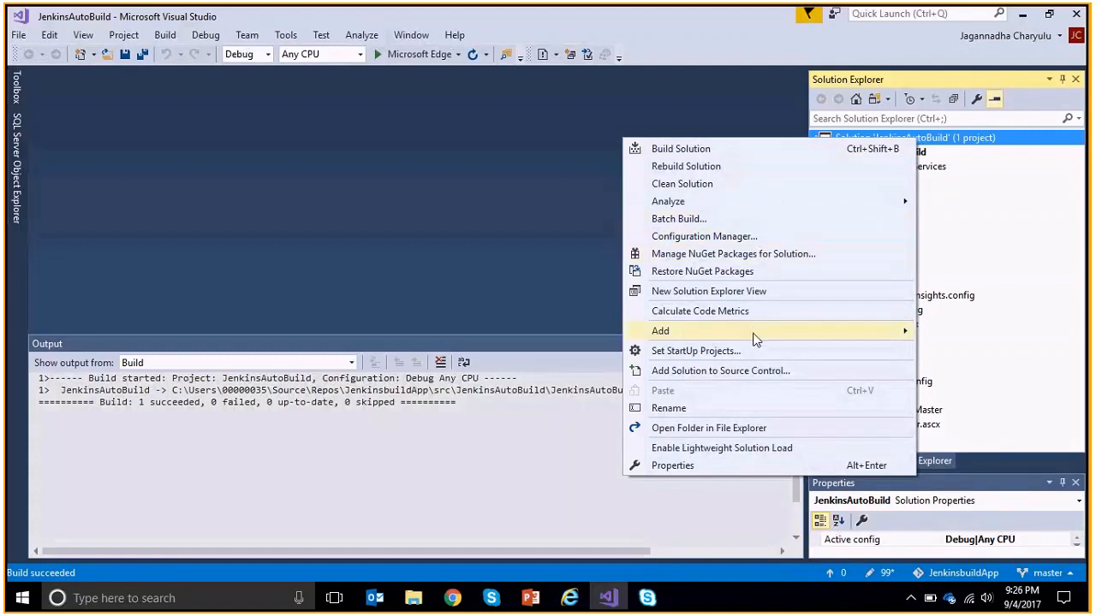
{"action": "mouse_move", "coordinate": [754, 340]}
{"action": "left_click", "coordinate": [754, 370]}
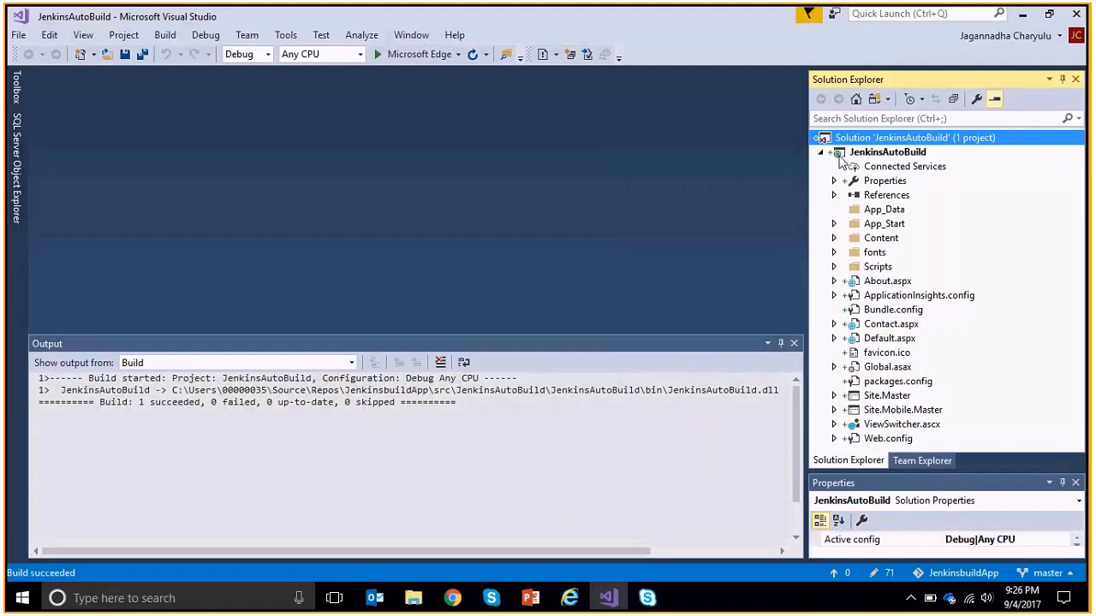
Check the solution, project and Bundle.config context menus without running any command.
{"action": "right_click", "coordinate": [904, 144]}
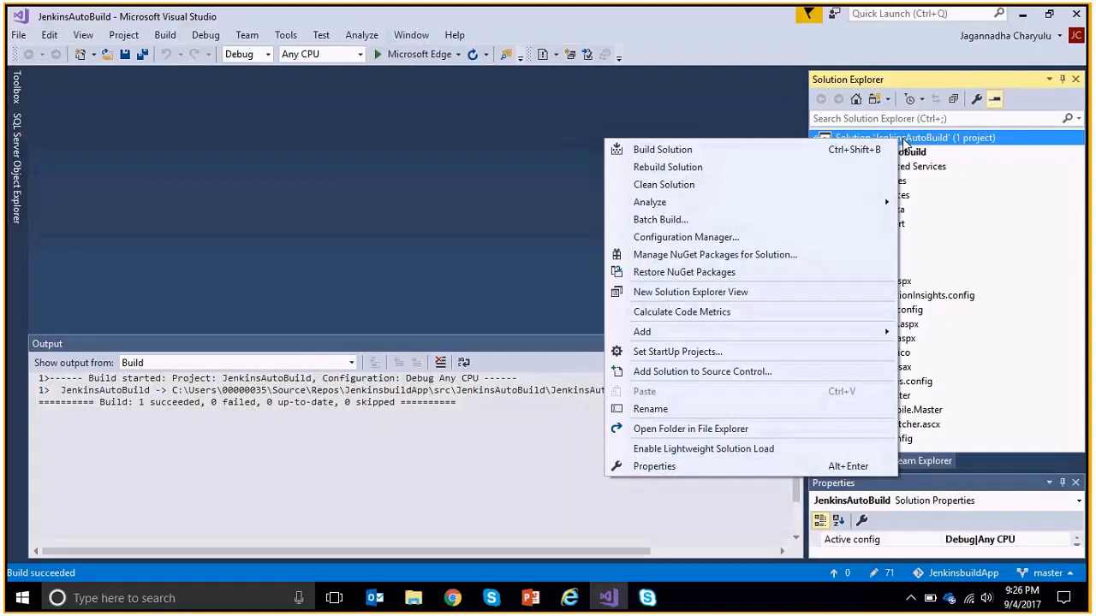
{"action": "left_click", "coordinate": [914, 153]}
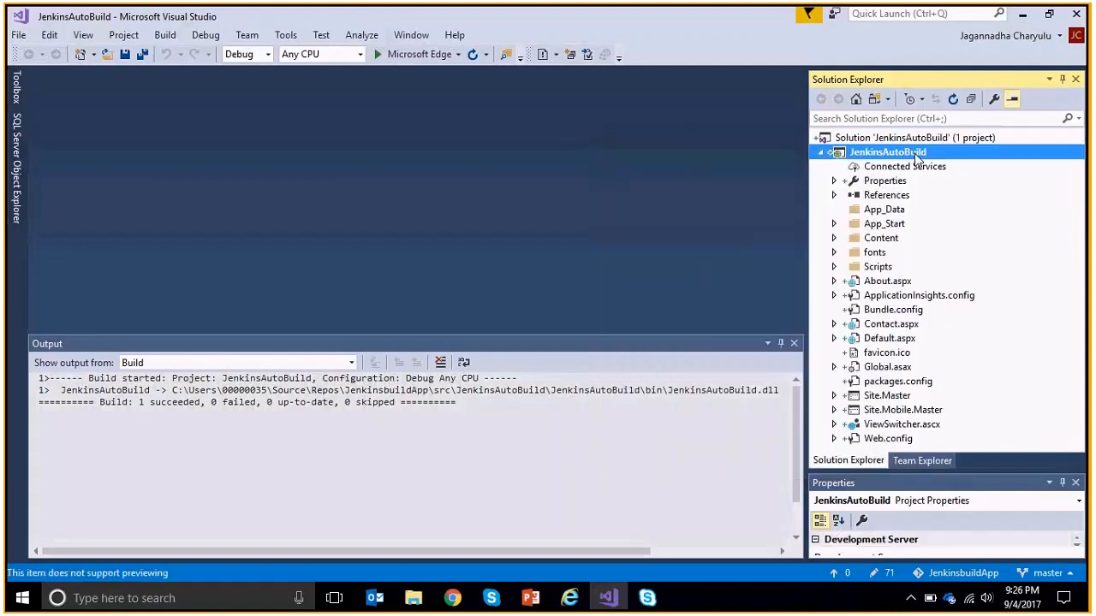
{"action": "right_click", "coordinate": [915, 153]}
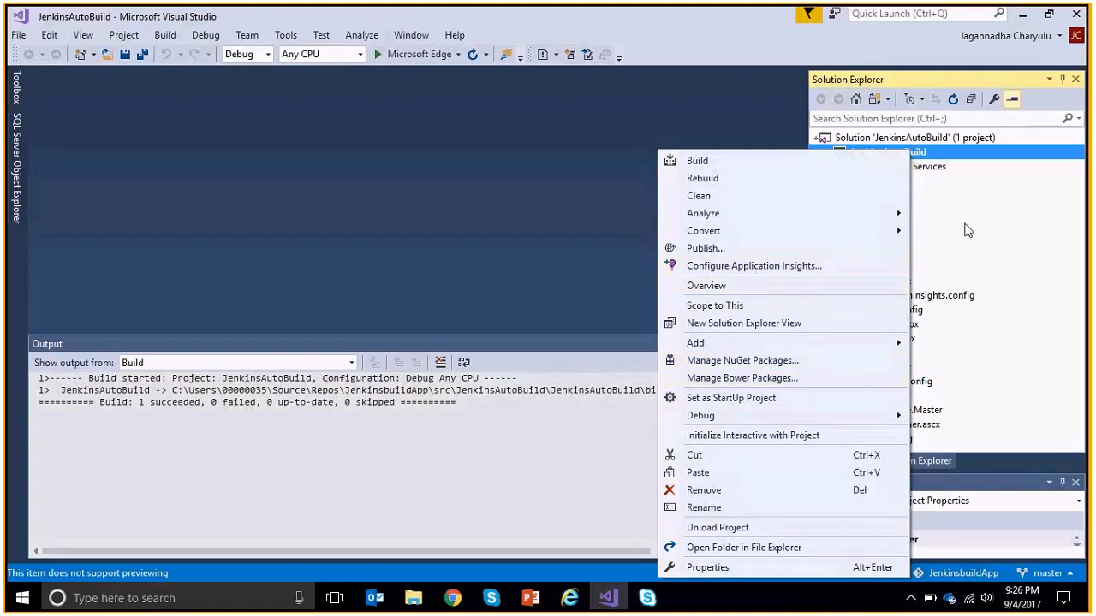
{"action": "left_click", "coordinate": [1015, 316]}
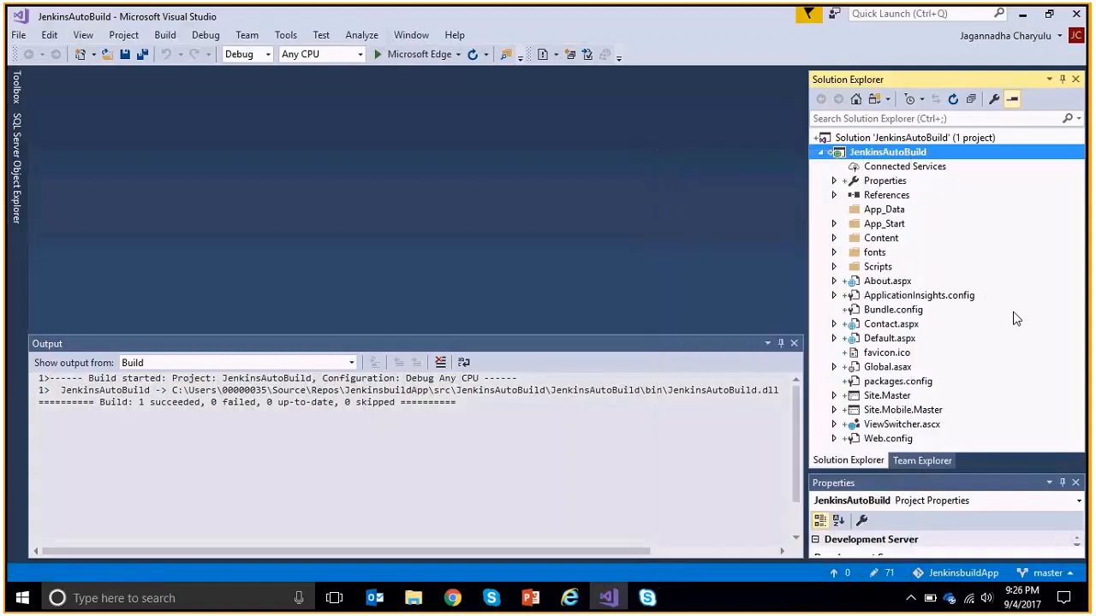
{"action": "right_click", "coordinate": [1016, 312]}
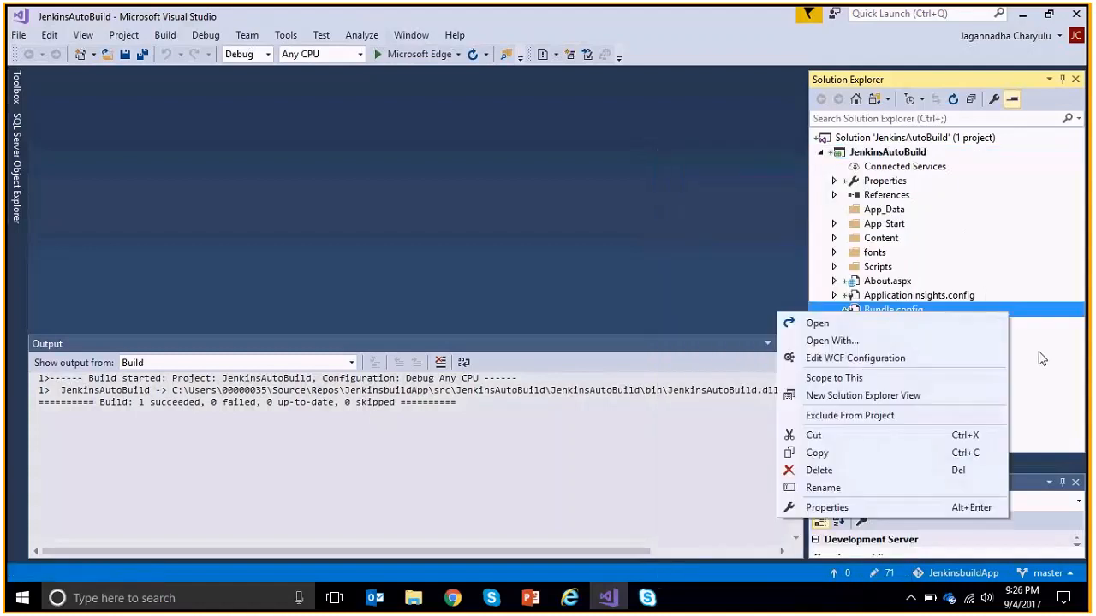
{"action": "left_click", "coordinate": [528, 250]}
Open the Changes page in Team Explorer and review the 71 pending added files.
{"action": "left_click", "coordinate": [927, 463]}
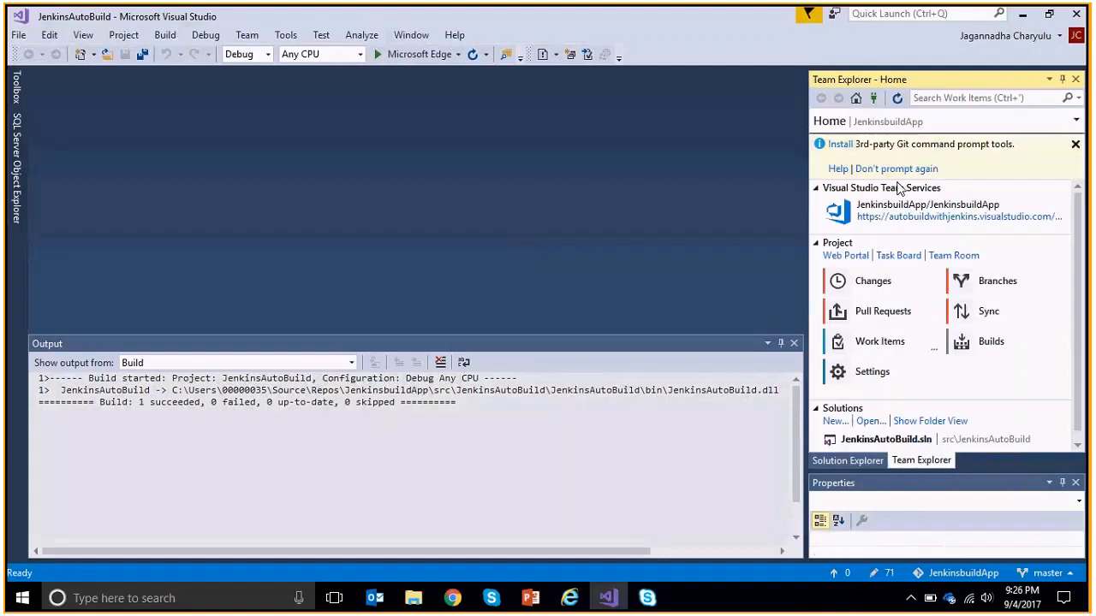
{"action": "scroll", "coordinate": [1040, 275], "scroll_direction": "down", "scroll_amount": 1}
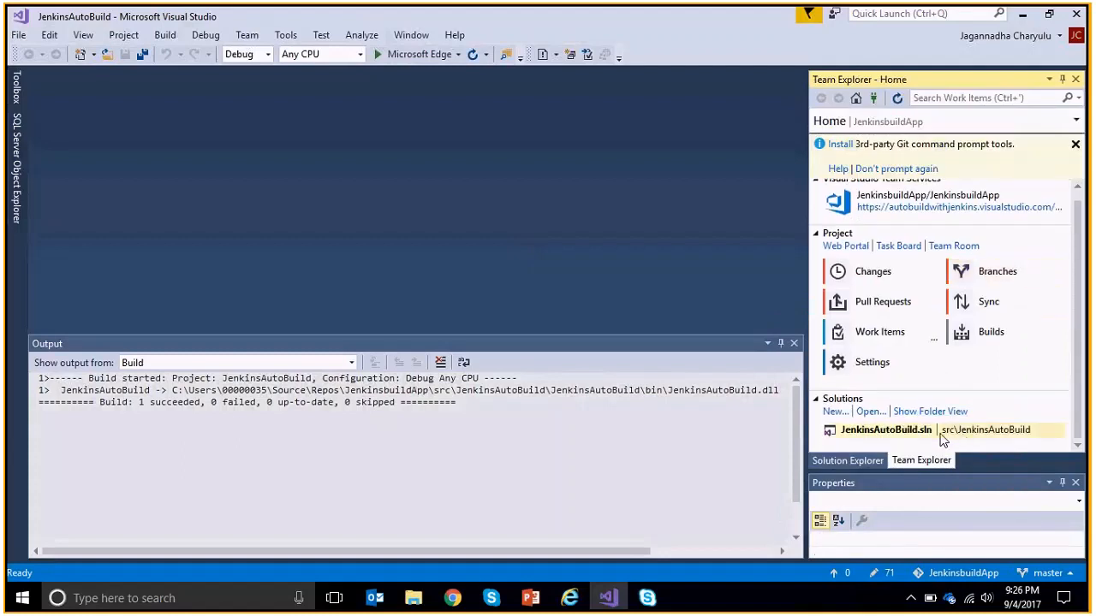
{"action": "left_click", "coordinate": [910, 432]}
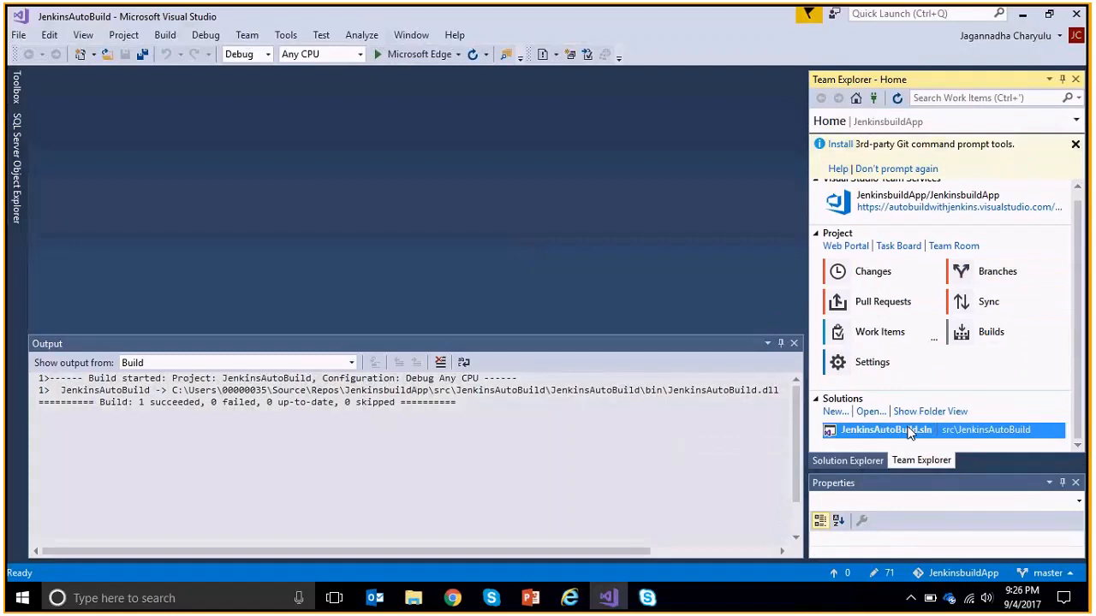
{"action": "right_click", "coordinate": [910, 433]}
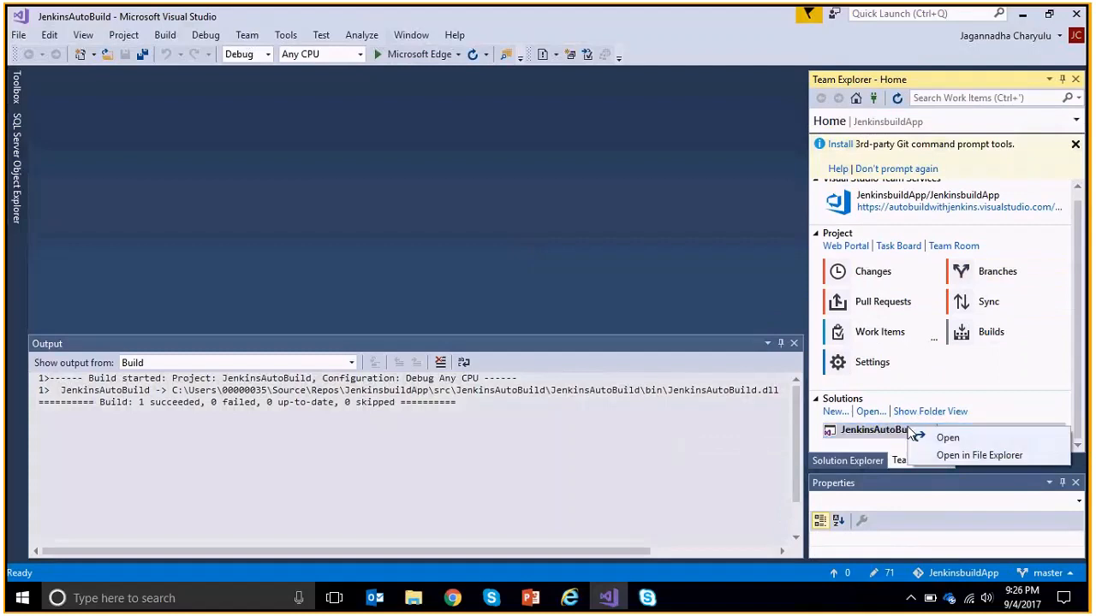
{"action": "left_click", "coordinate": [855, 433]}
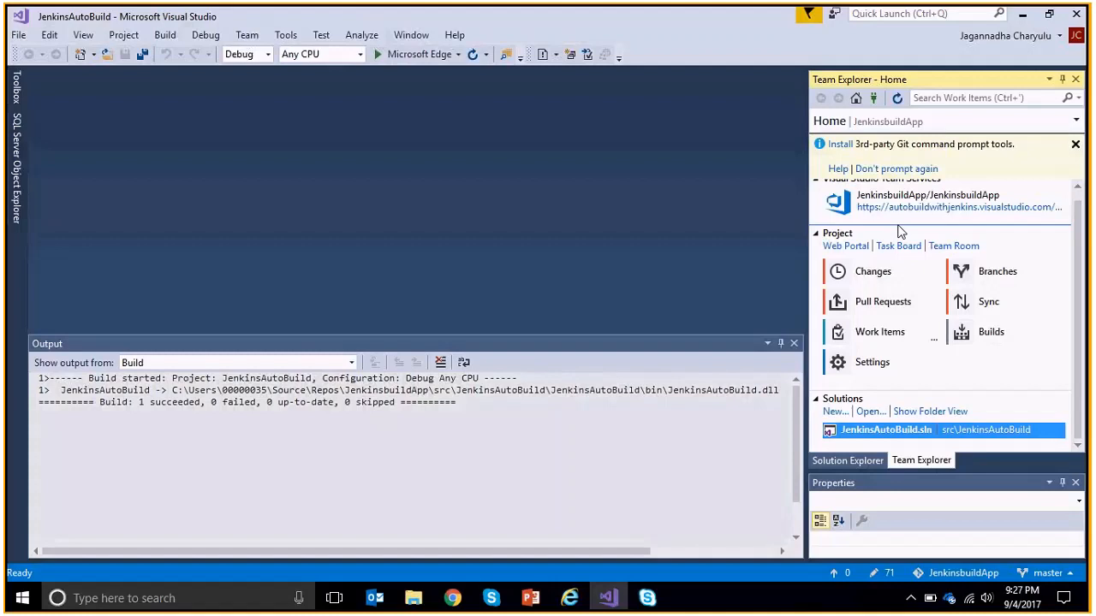
{"action": "scroll", "coordinate": [899, 231], "scroll_direction": "up", "scroll_amount": 1}
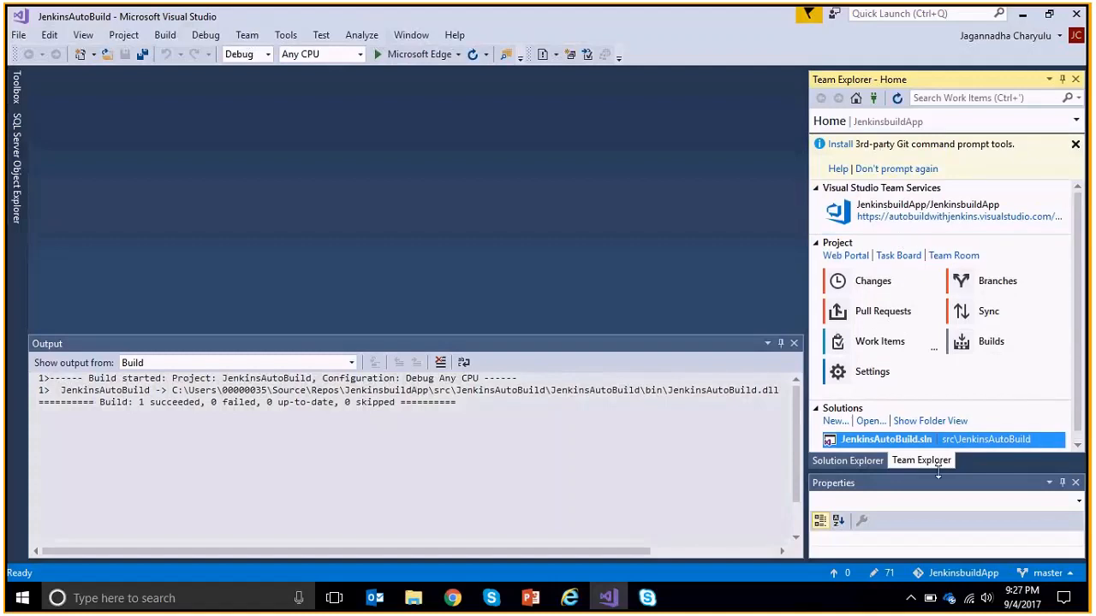
{"action": "left_click", "coordinate": [883, 290]}
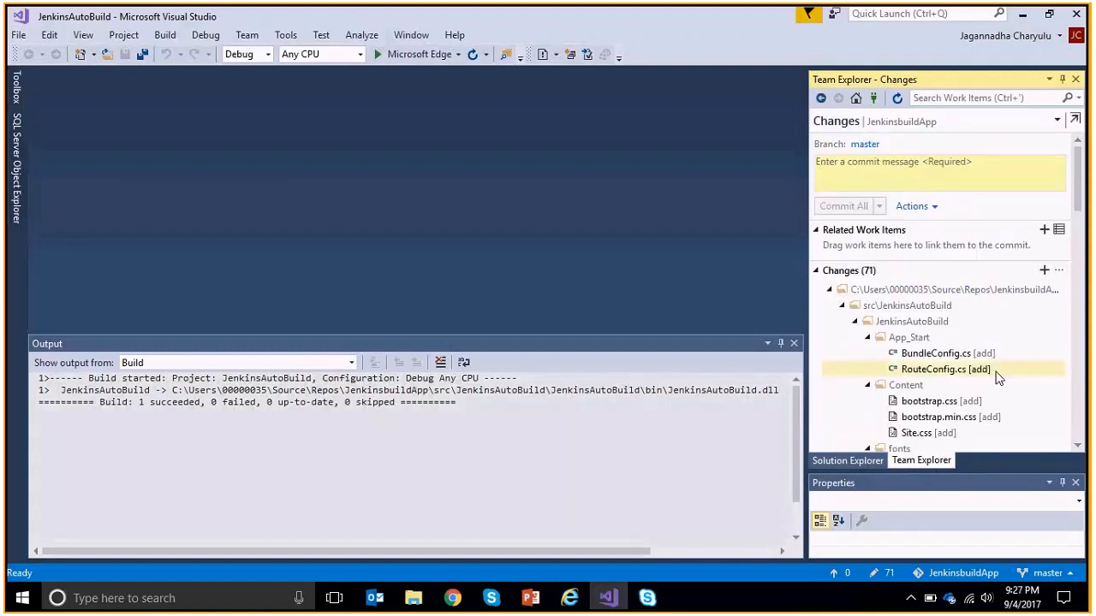
{"action": "scroll", "coordinate": [997, 378], "scroll_direction": "down", "scroll_amount": 10}
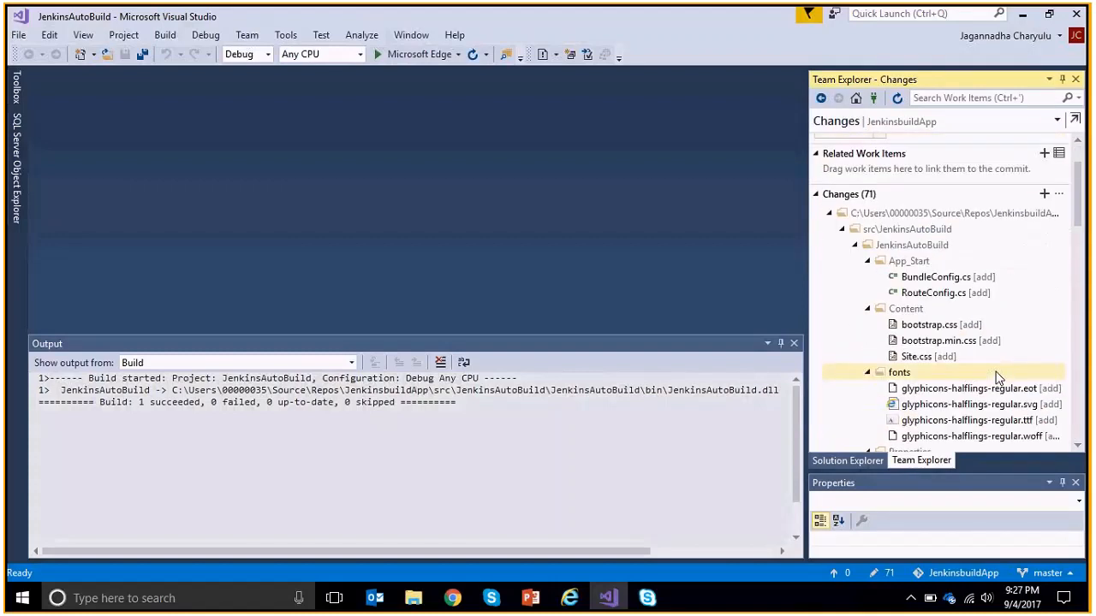
{"action": "scroll", "coordinate": [997, 378], "scroll_direction": "down", "scroll_amount": 5}
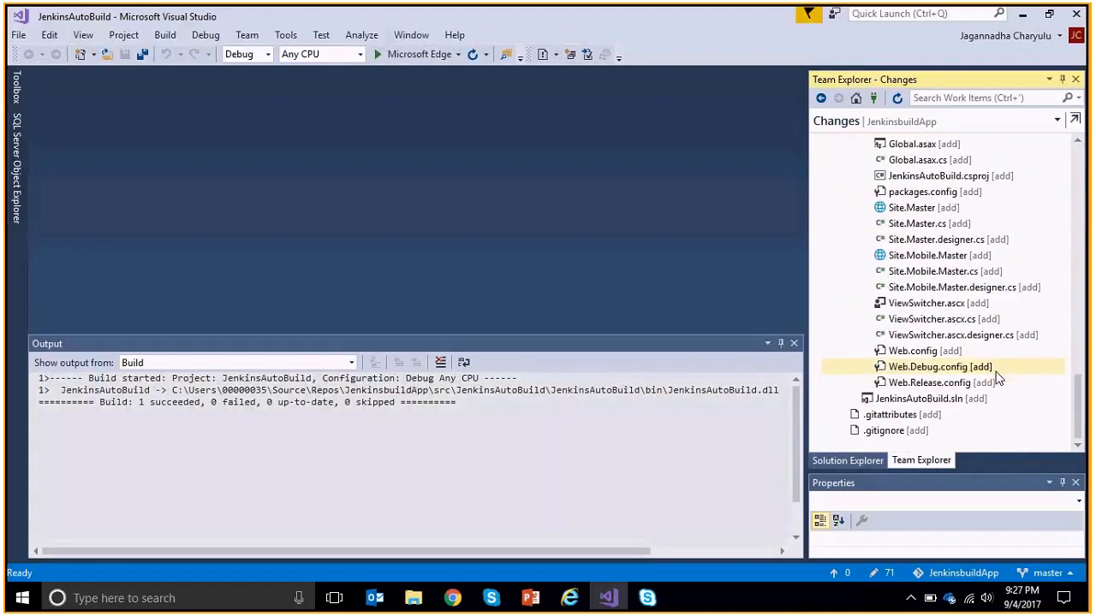
{"action": "scroll", "coordinate": [998, 377], "scroll_direction": "up", "scroll_amount": 20}
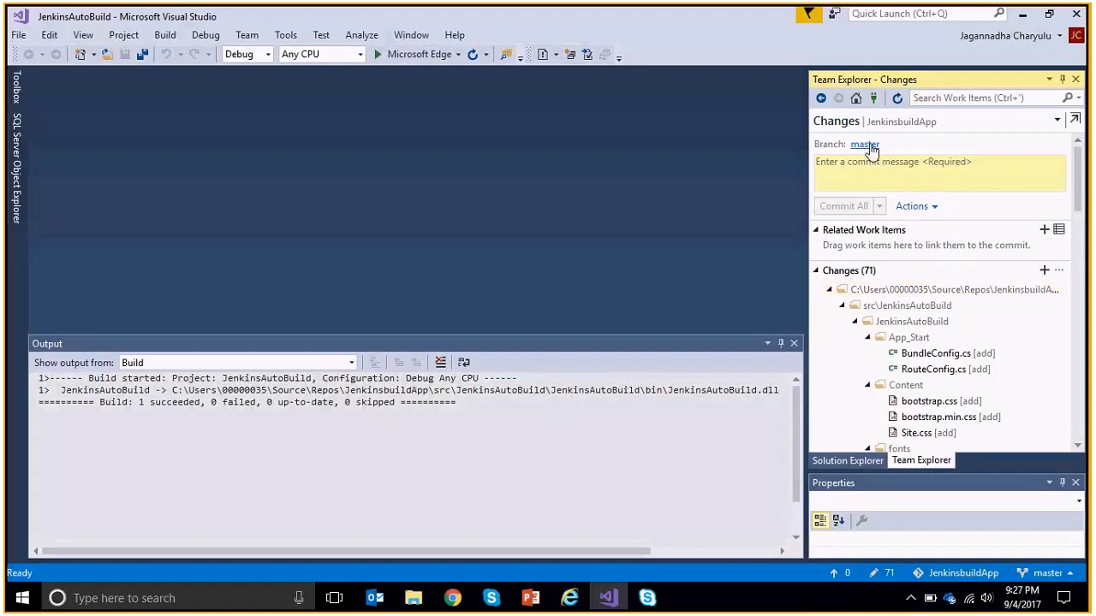
Enter the commit message 'First commit to VSTS' and choose Commit All and Push.
{"action": "left_click", "coordinate": [955, 174]}
{"action": "type", "text": "Ch"}
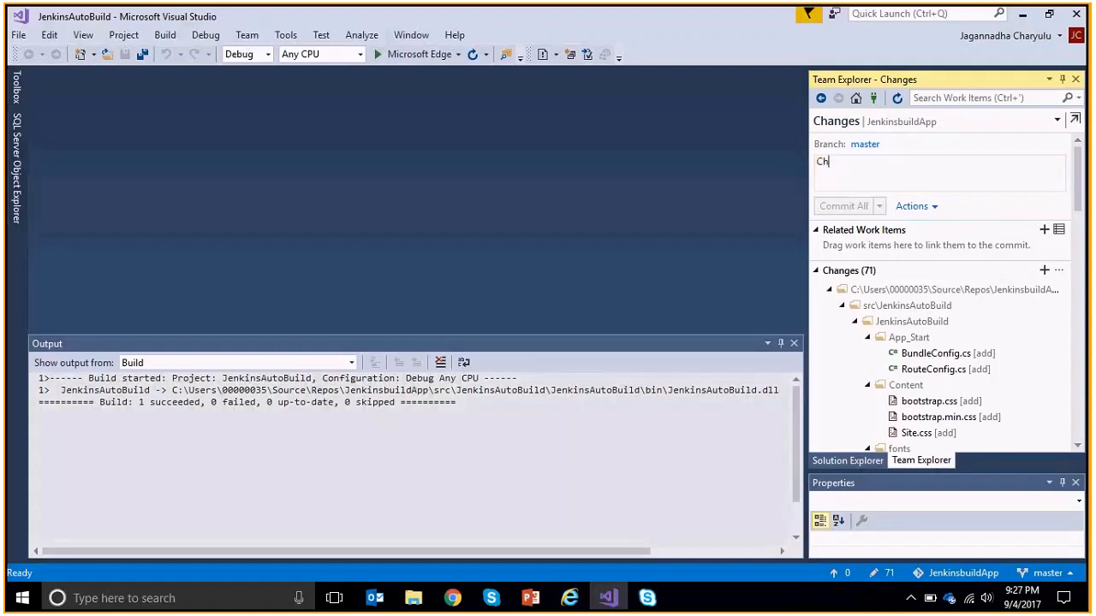
{"action": "key", "text": "BackSpace"}
{"action": "key", "text": "BackSpace"}
{"action": "type", "text": "First commit"}
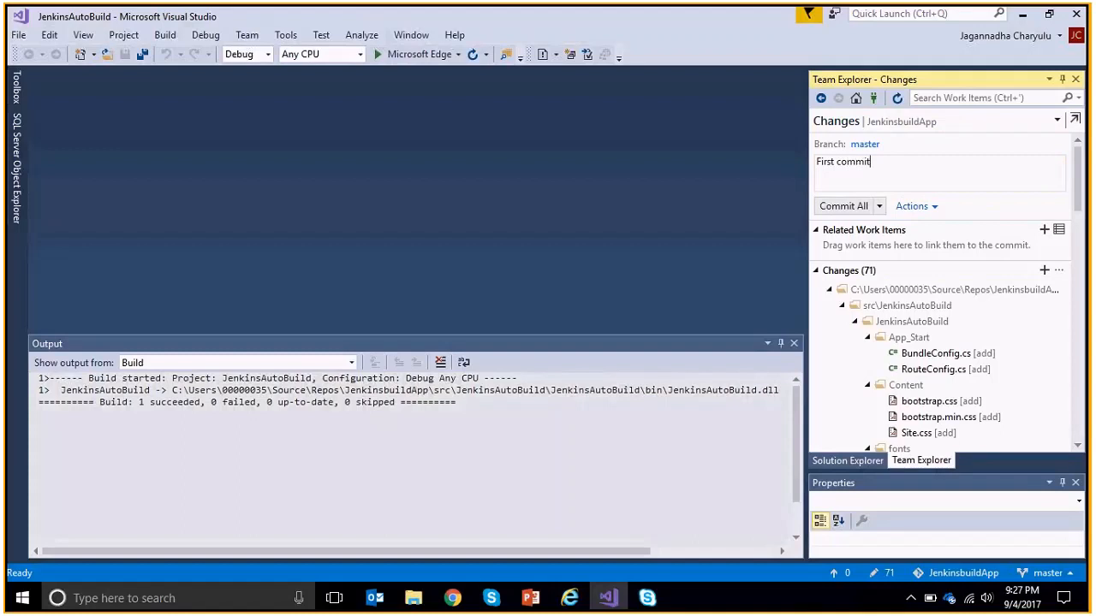
{"action": "type", "text": " to VSTS"}
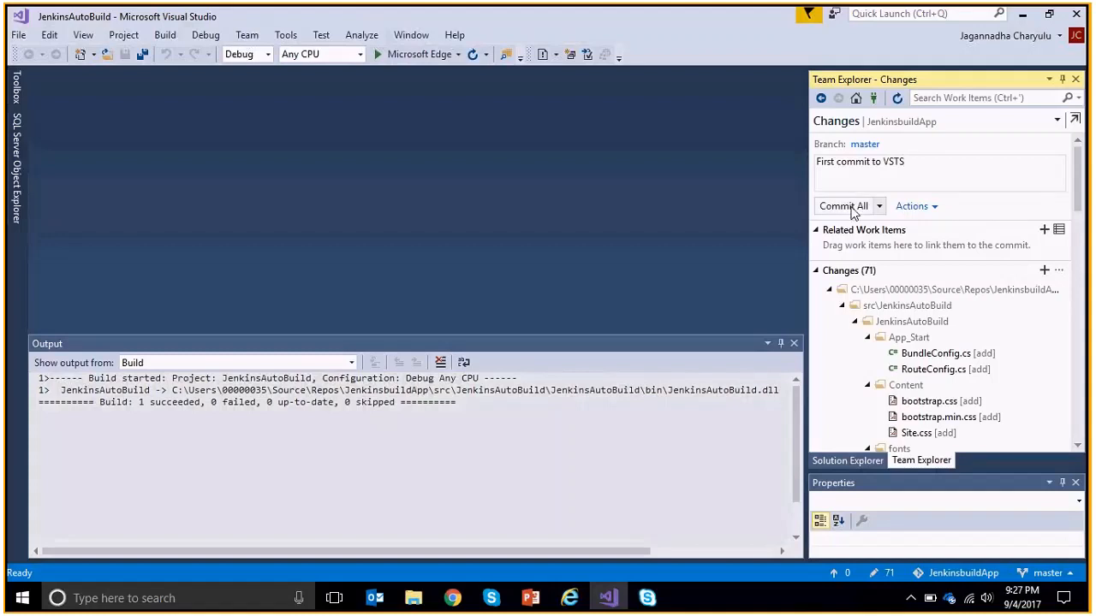
{"action": "left_click", "coordinate": [878, 206]}
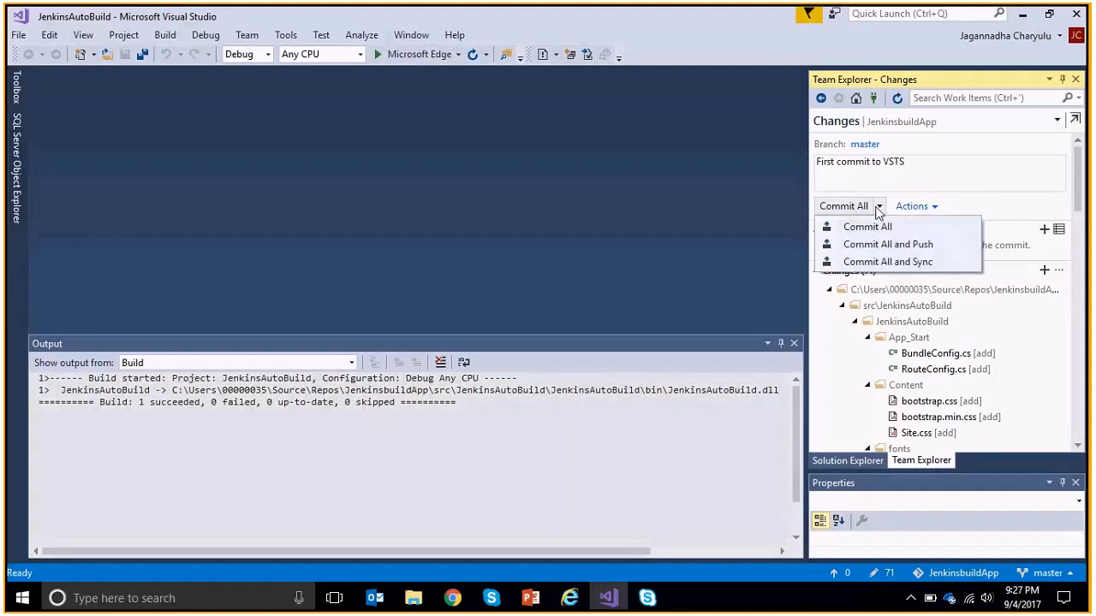
{"action": "left_click", "coordinate": [899, 245]}
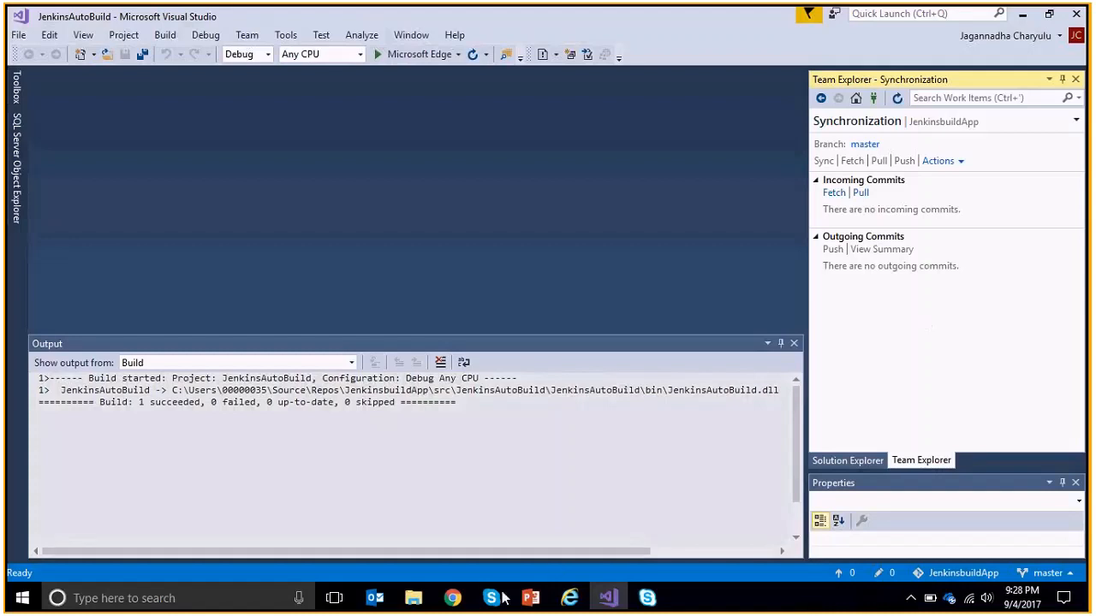
From the Project Overview window, go to the JenkinsbuildApp repository's Pushes list under Code.
{"action": "mouse_move", "coordinate": [447, 600]}
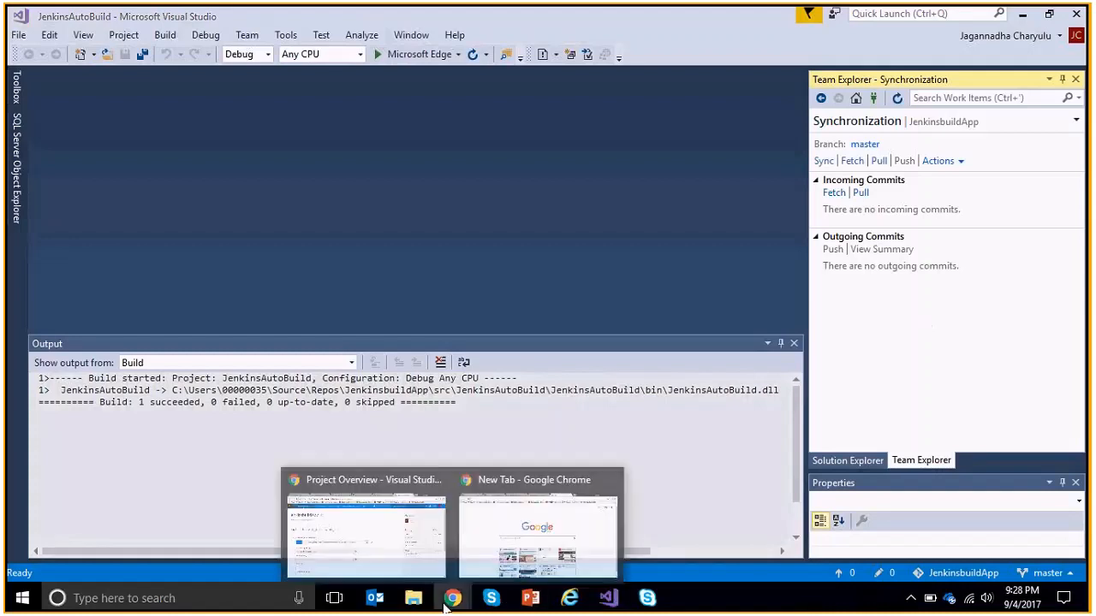
{"action": "left_click", "coordinate": [398, 535]}
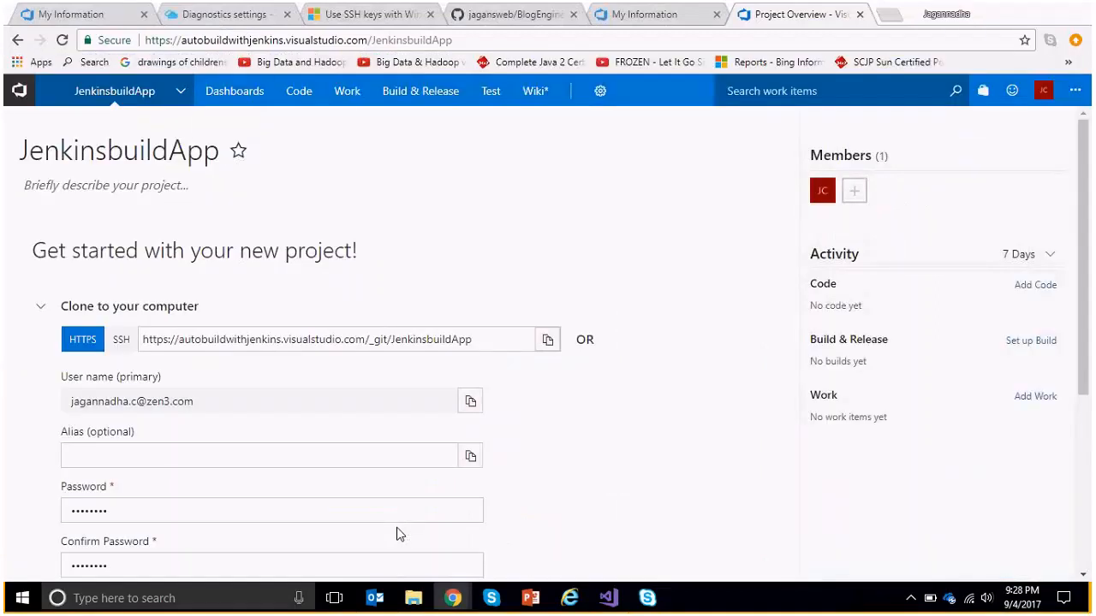
{"action": "mouse_move", "coordinate": [253, 97]}
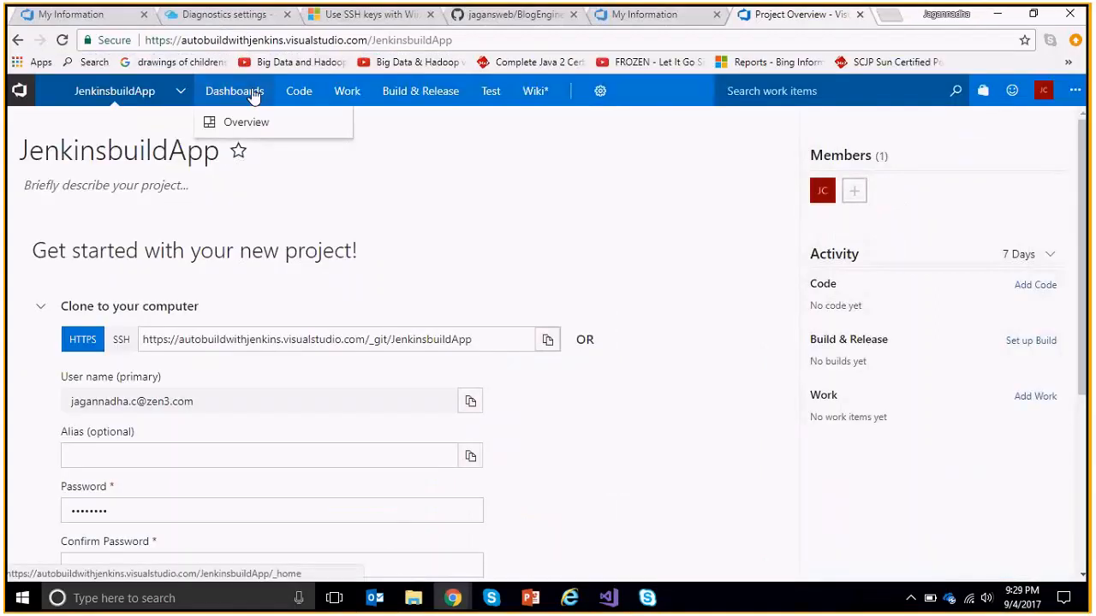
{"action": "mouse_move", "coordinate": [312, 96]}
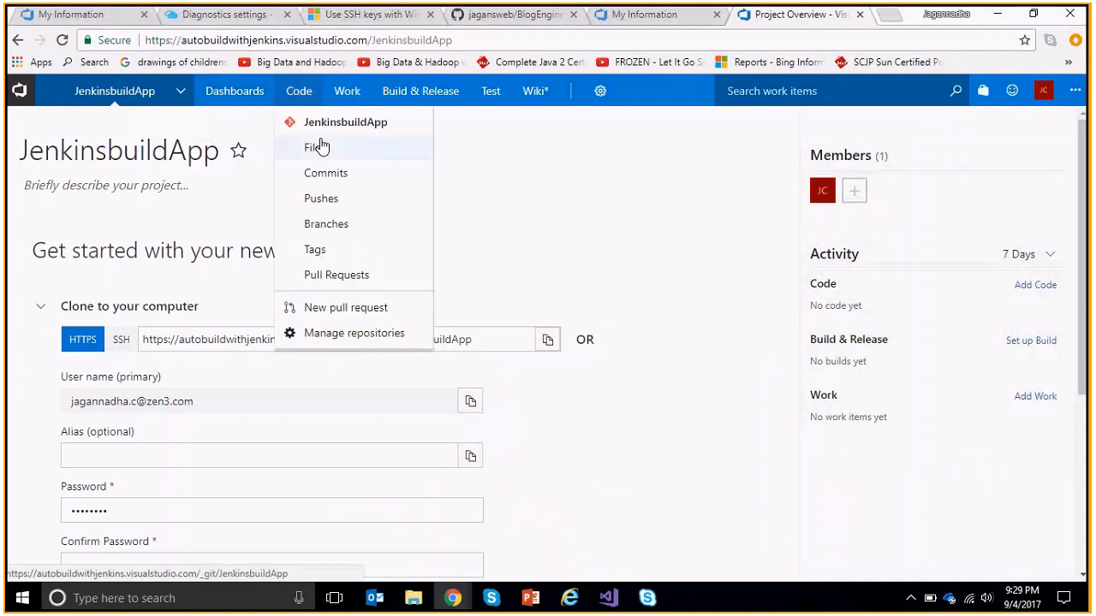
{"action": "left_click", "coordinate": [321, 200]}
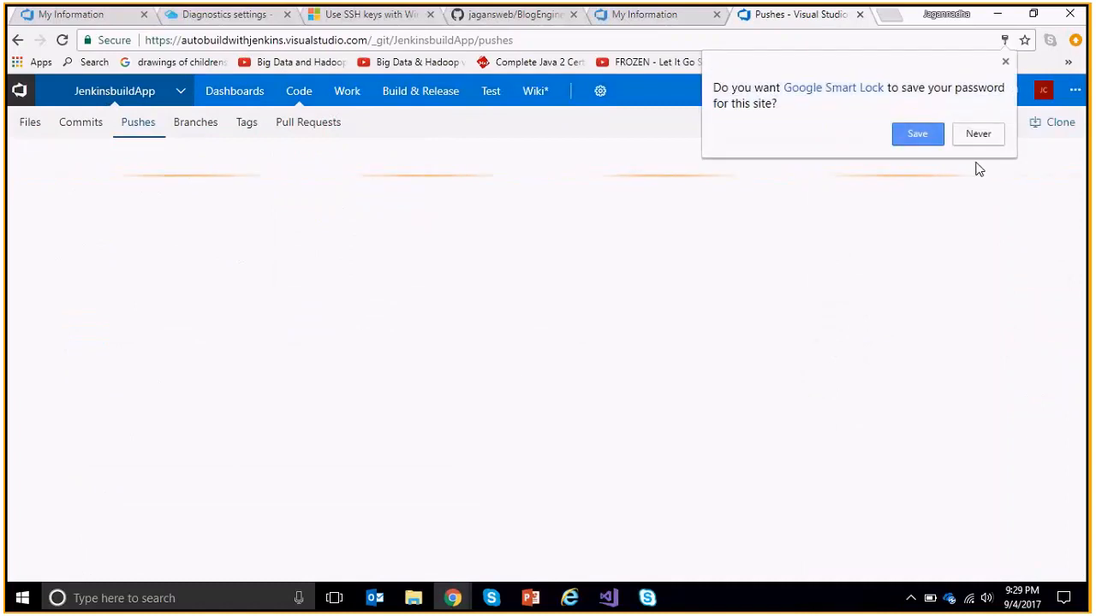
Decline the Smart Lock password offer and expand the push to reveal commit d13b80bf, 'First commit to VSTS'.
{"action": "left_click", "coordinate": [978, 137]}
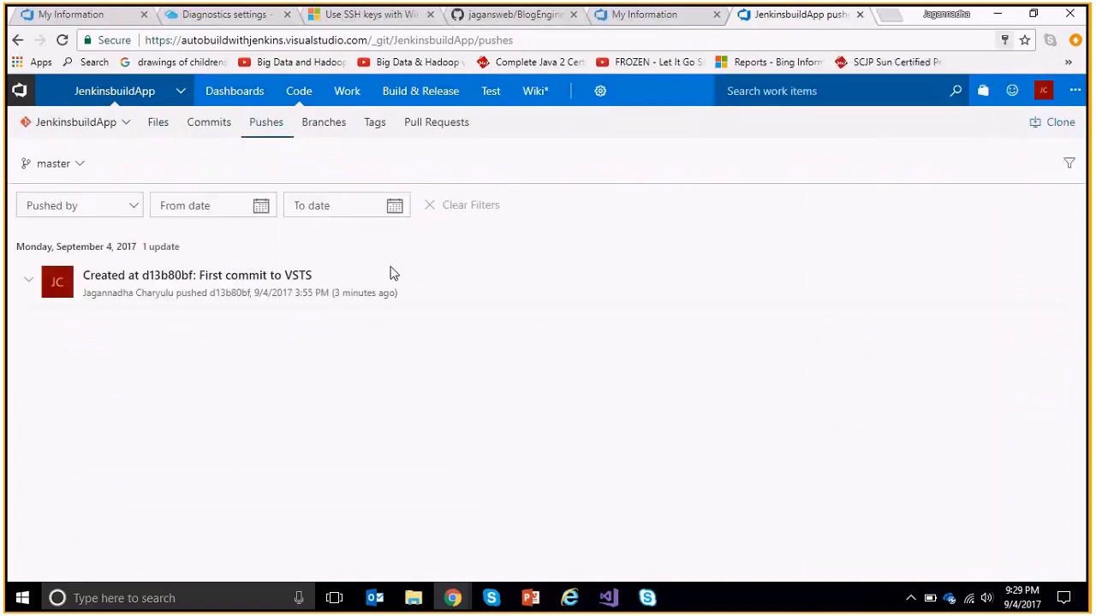
{"action": "left_click", "coordinate": [29, 282]}
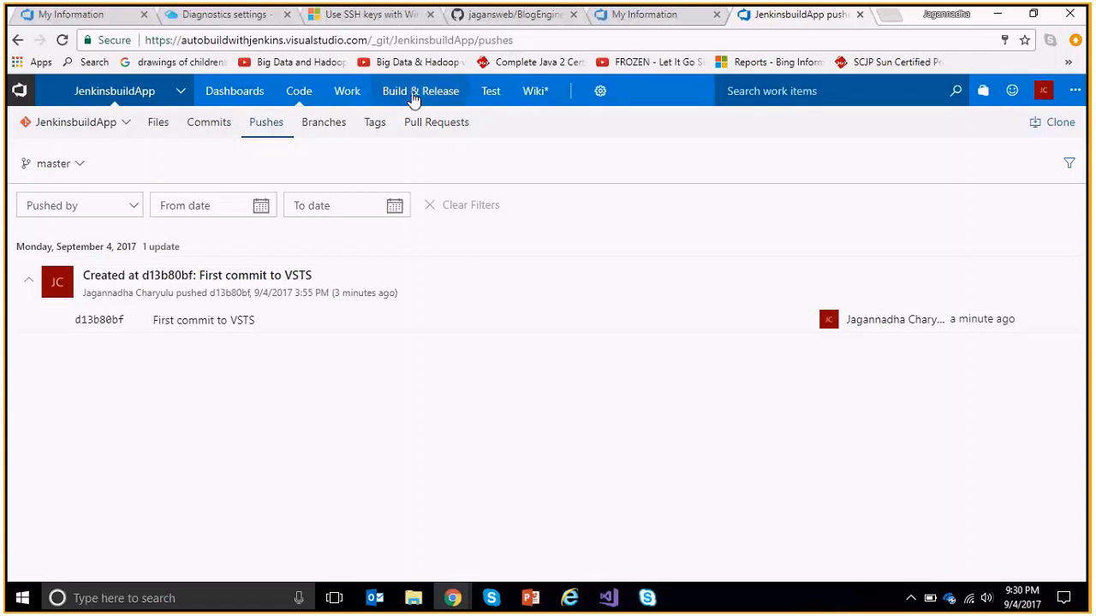
{"action": "mouse_move", "coordinate": [414, 100]}
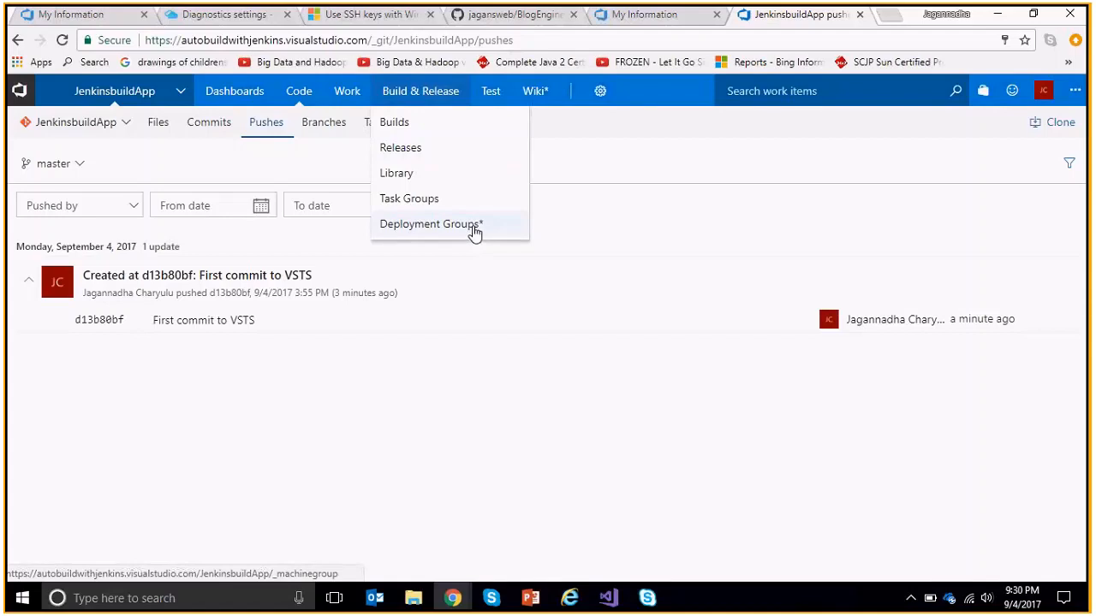
Go to the Agent queues admin page from the settings gear, showing the empty Default pool.
{"action": "left_click", "coordinate": [368, 95]}
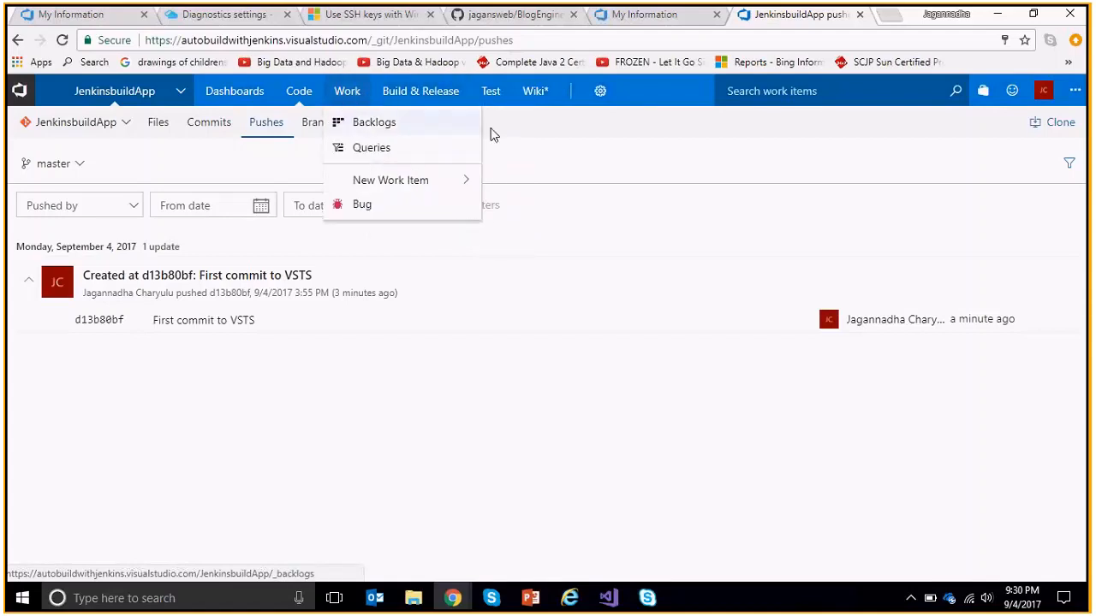
{"action": "left_click", "coordinate": [600, 92]}
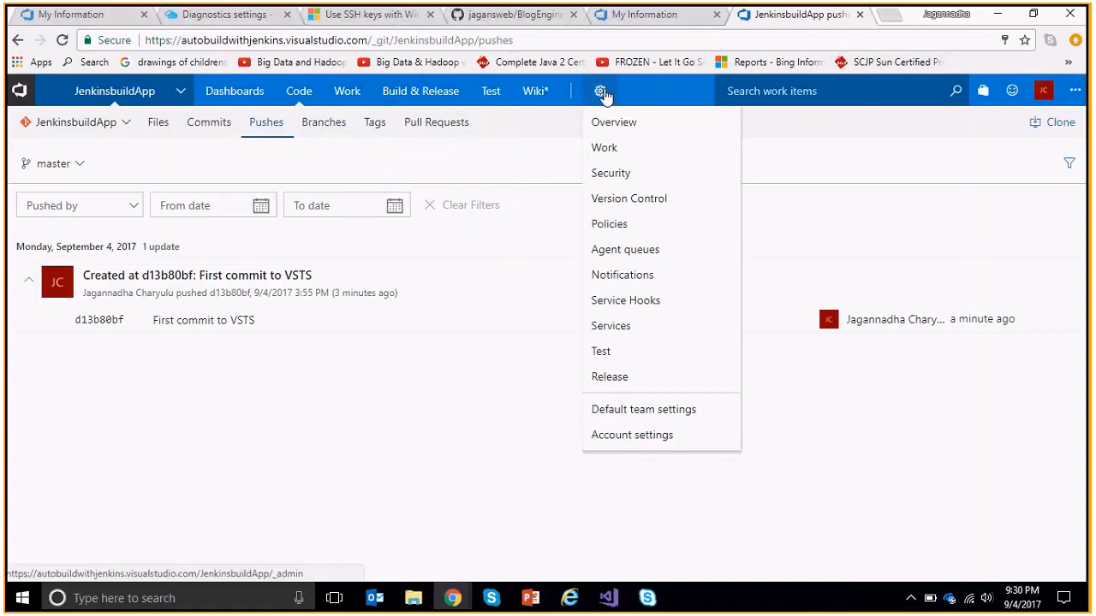
{"action": "left_click", "coordinate": [632, 254]}
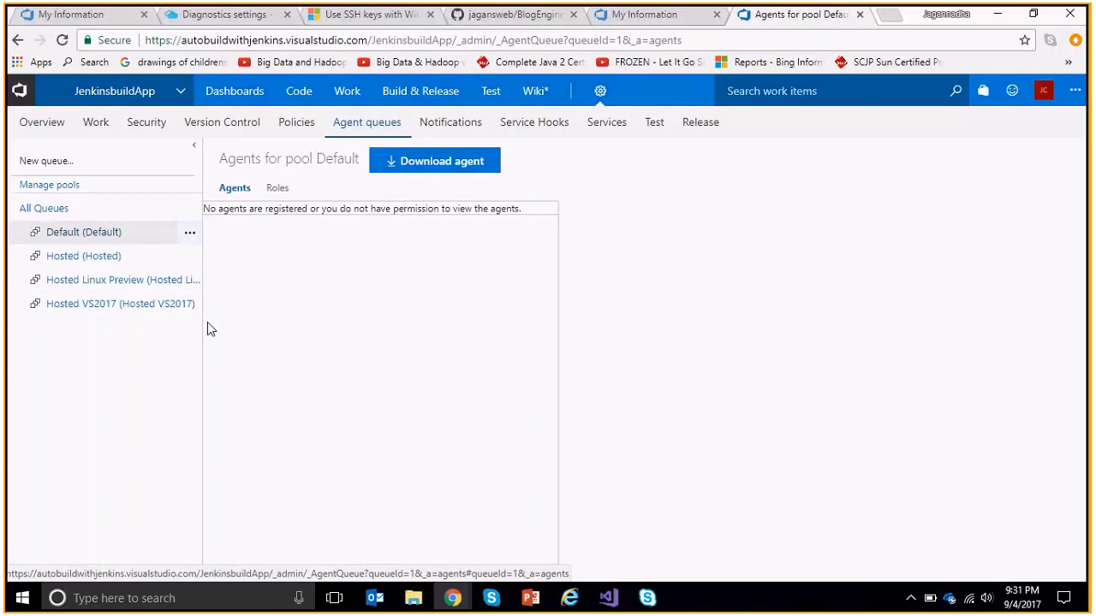
Widen the queue list and select Hosted VS2017 to view its online, idle Hosted Agent.
{"action": "left_click_drag", "start_coordinate": [202, 328], "coordinate": [250, 332]}
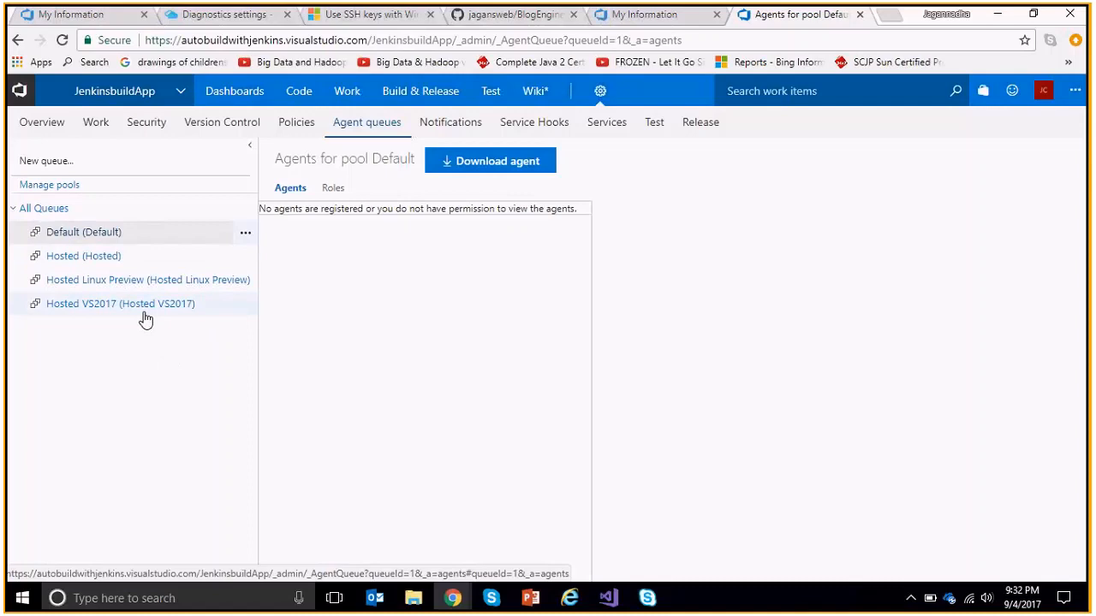
{"action": "left_click", "coordinate": [97, 241]}
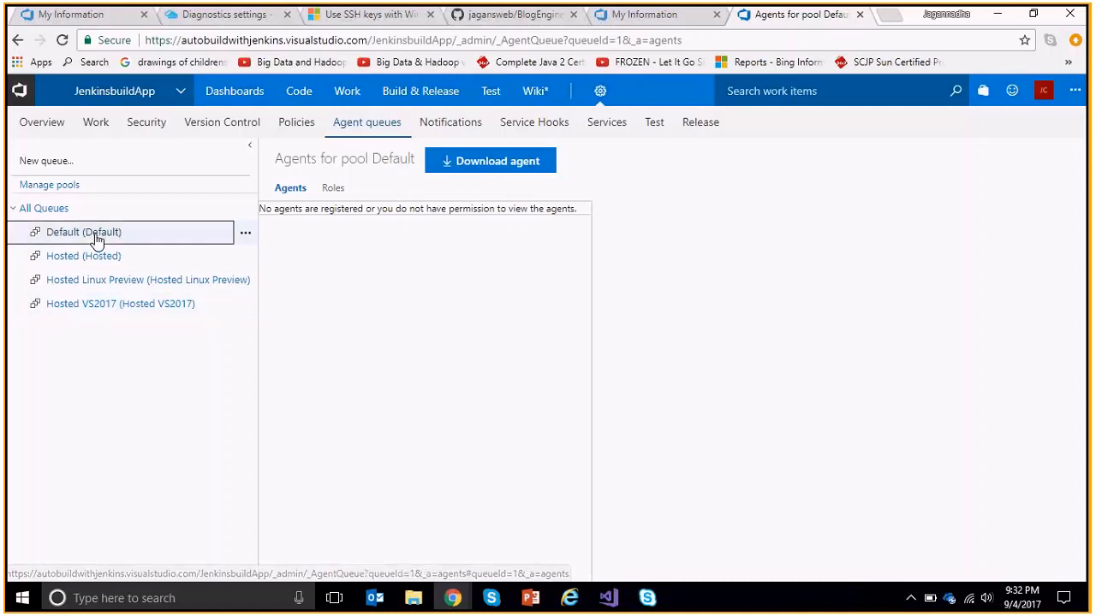
{"action": "left_click", "coordinate": [124, 305]}
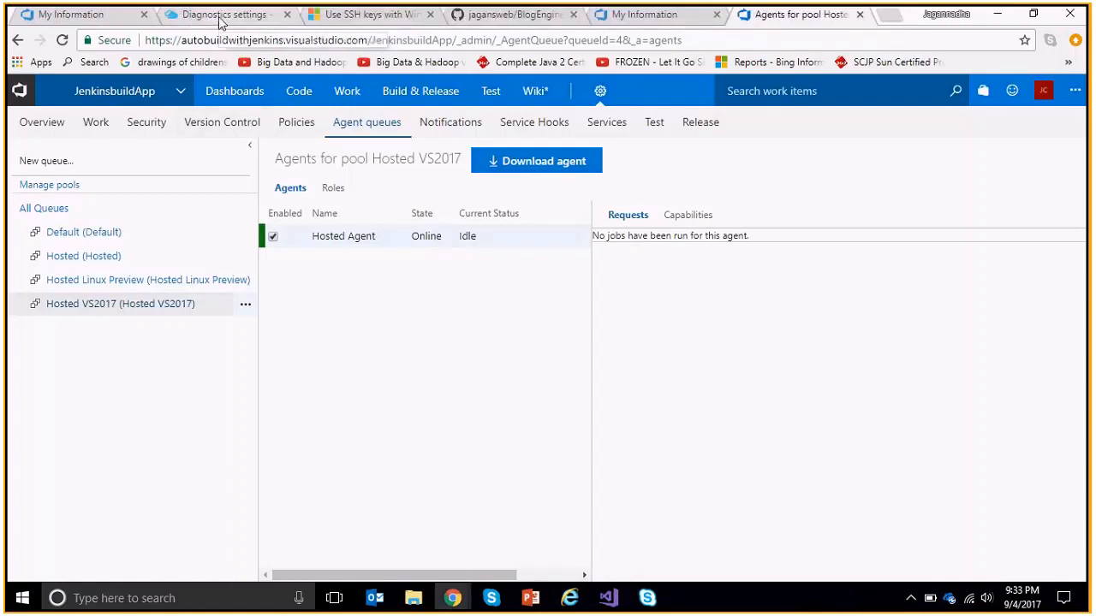
{"action": "left_click", "coordinate": [221, 17]}
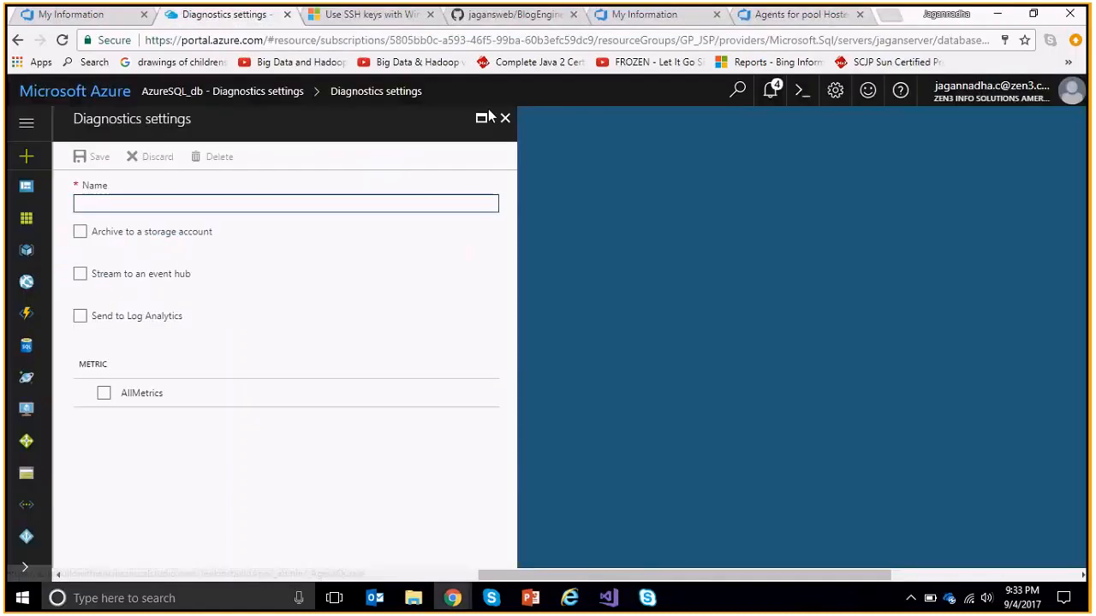
{"action": "left_click", "coordinate": [505, 117]}
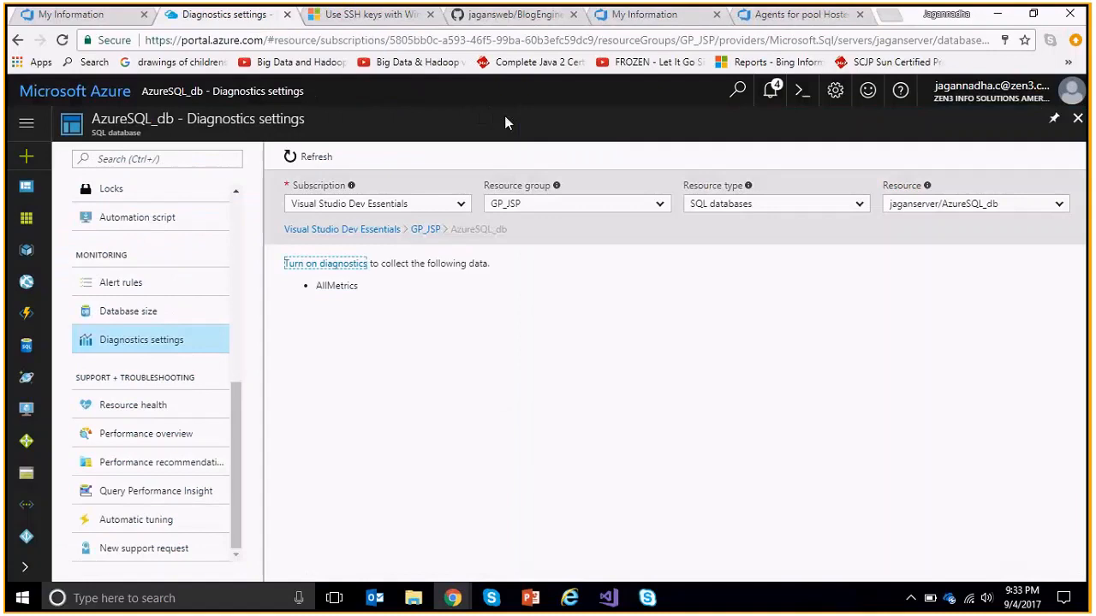
{"action": "left_click", "coordinate": [27, 127]}
{"action": "left_click", "coordinate": [82, 218]}
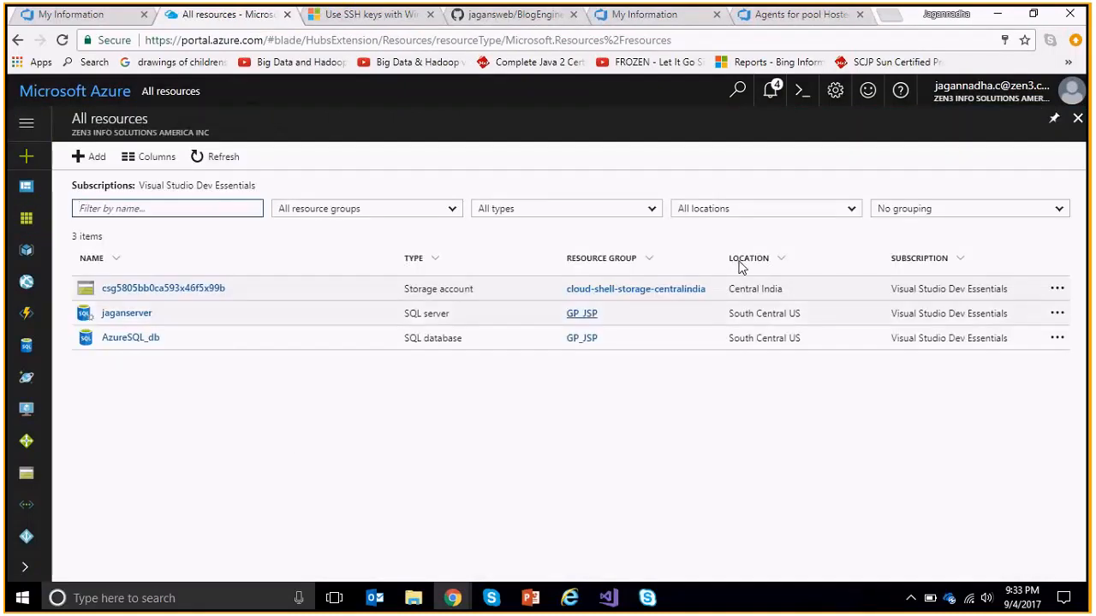
{"action": "left_click", "coordinate": [776, 96]}
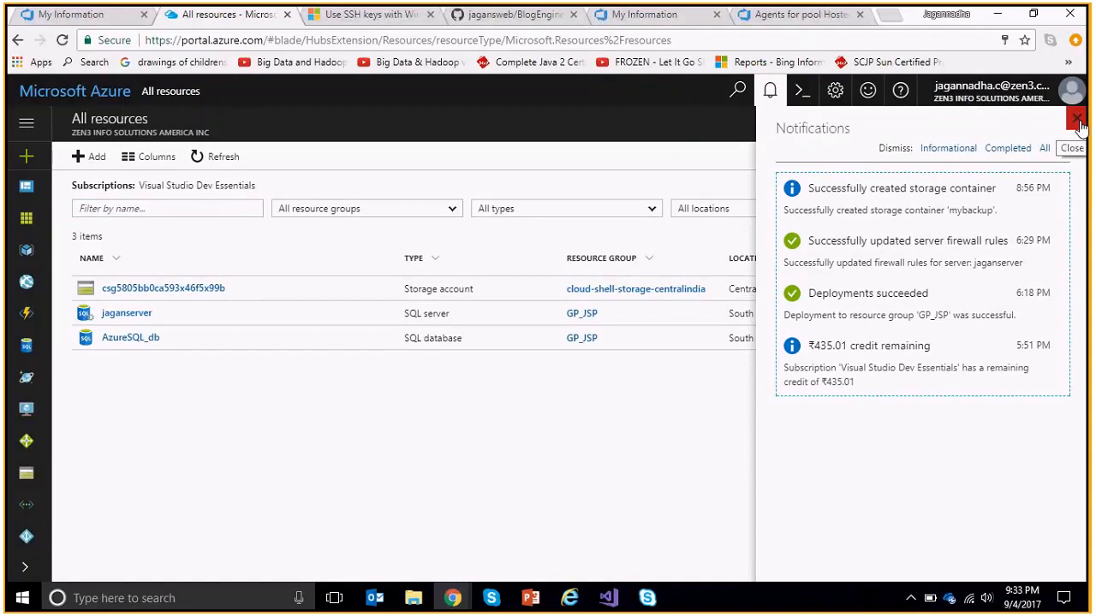
{"action": "left_click", "coordinate": [1076, 120]}
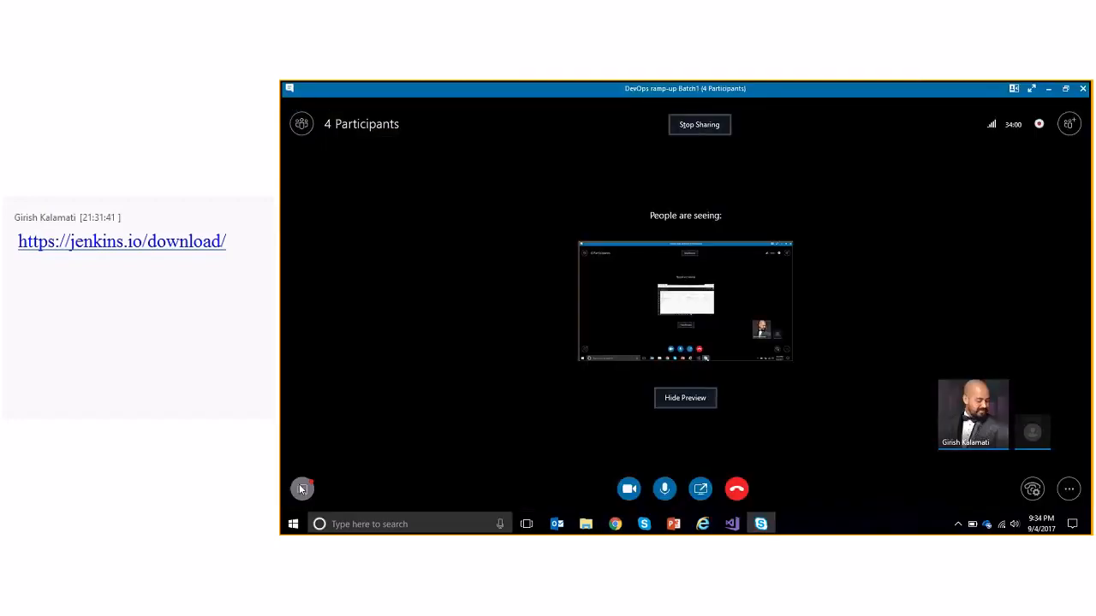
{"action": "left_click", "coordinate": [302, 489]}
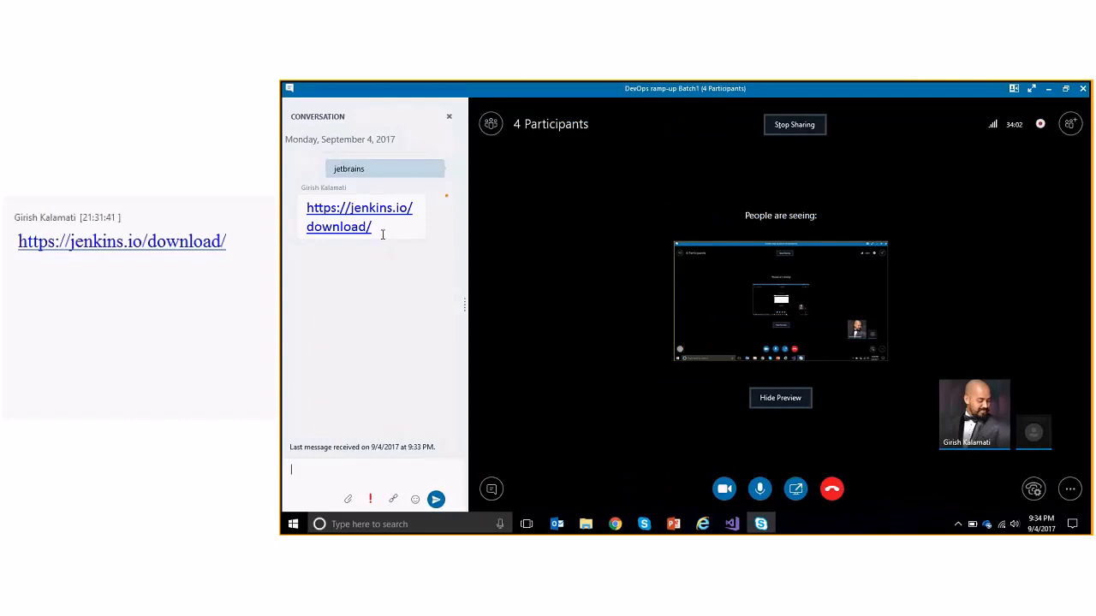
{"action": "left_click_drag", "start_coordinate": [383, 234], "coordinate": [308, 210]}
{"action": "key", "text": "ctrl+c"}
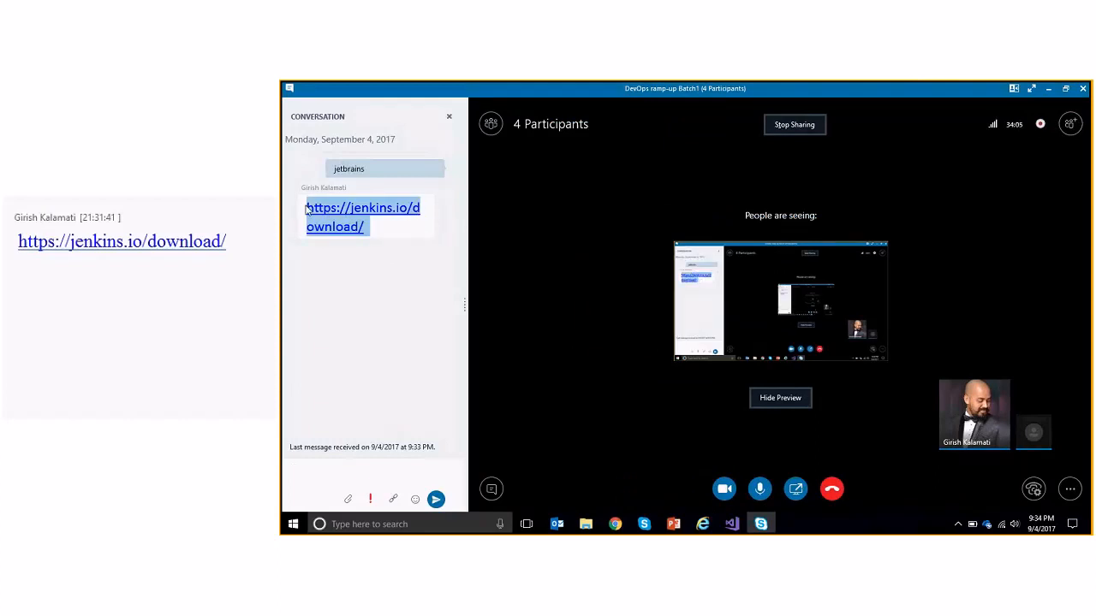
{"action": "left_click", "coordinate": [615, 524]}
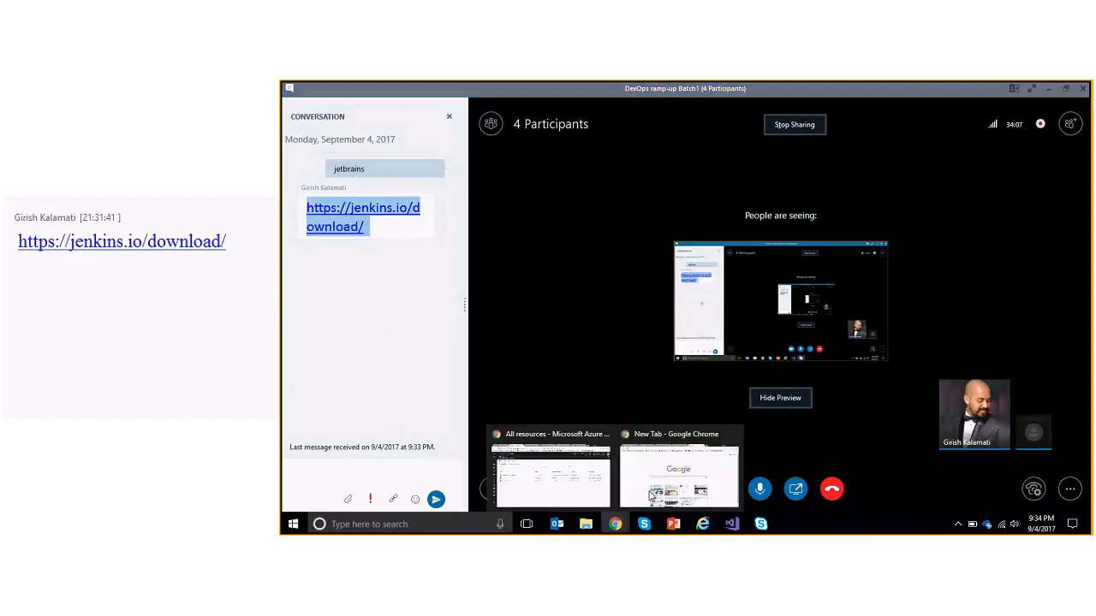
{"action": "left_click", "coordinate": [670, 482]}
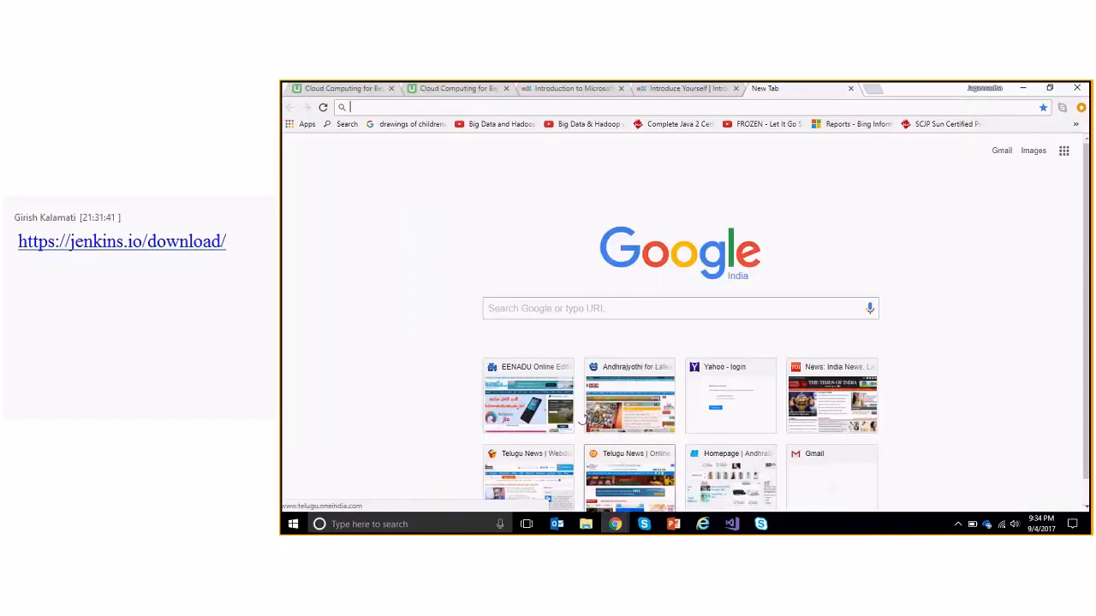
Paste the jenkins.io download address and load the Jenkins download page.
{"action": "key", "text": "ctrl+v"}
{"action": "key", "text": "Return"}
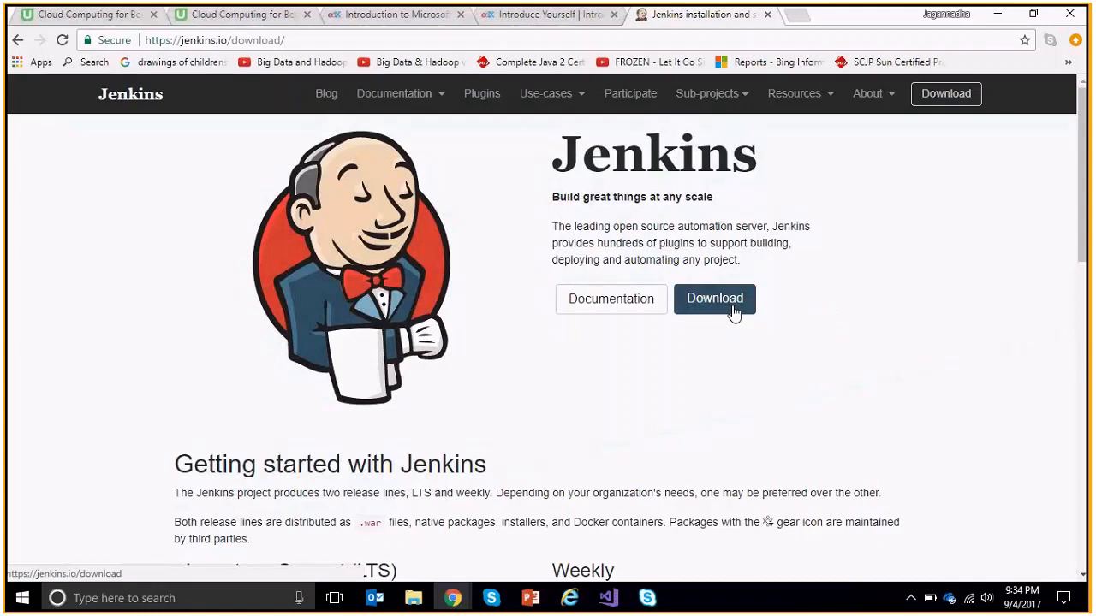
{"action": "left_click", "coordinate": [732, 307]}
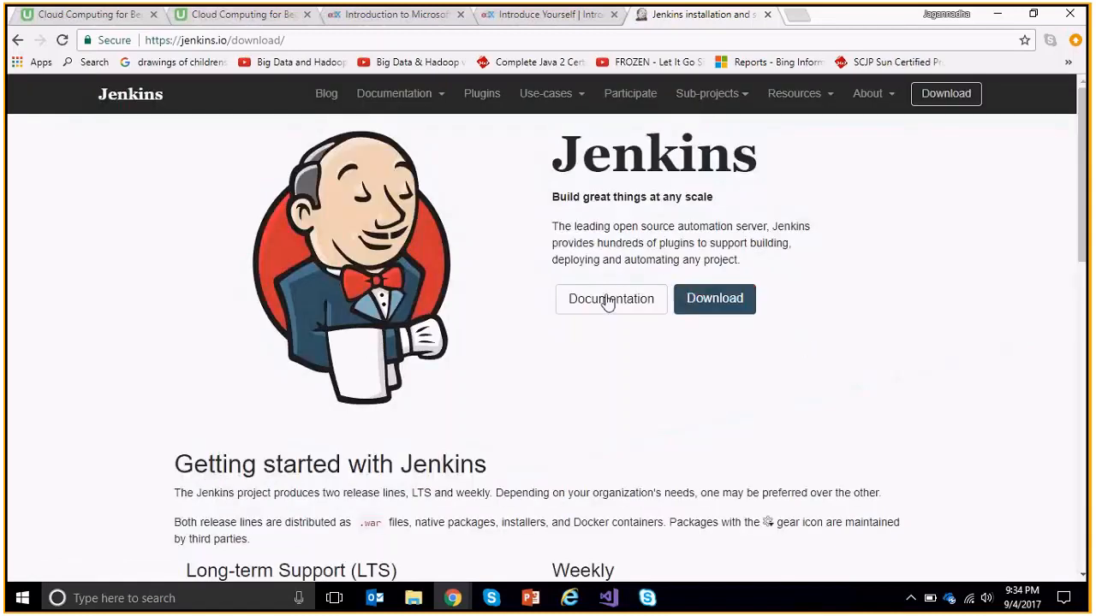
{"action": "left_click", "coordinate": [714, 305]}
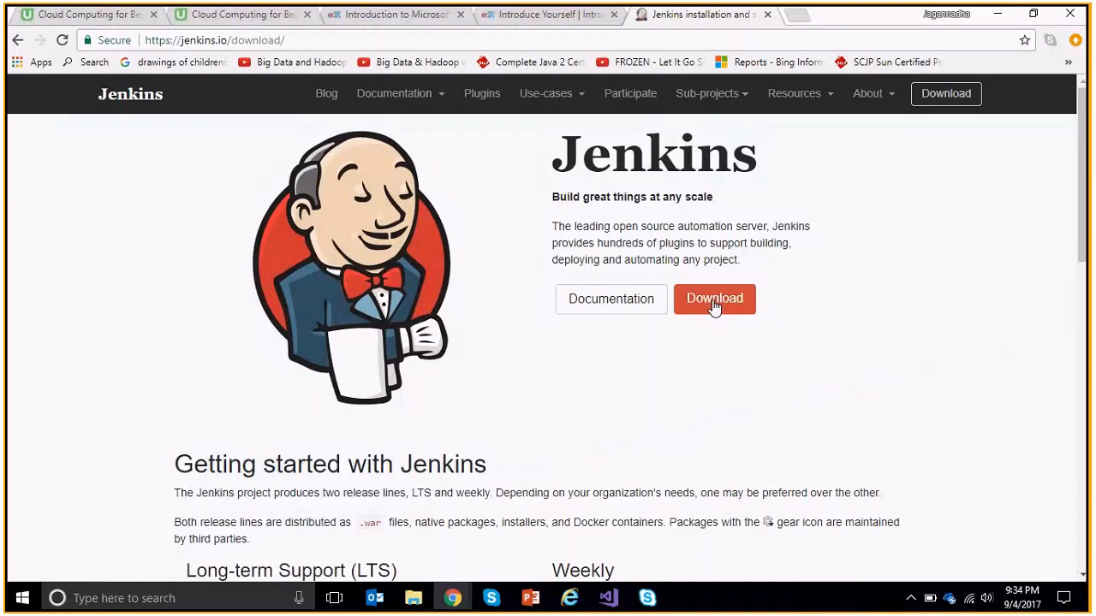
Choose Deploy to Azure under the LTS Deploy Jenkins 2.60.3 section.
{"action": "scroll", "coordinate": [714, 307], "scroll_direction": "down", "scroll_amount": 2}
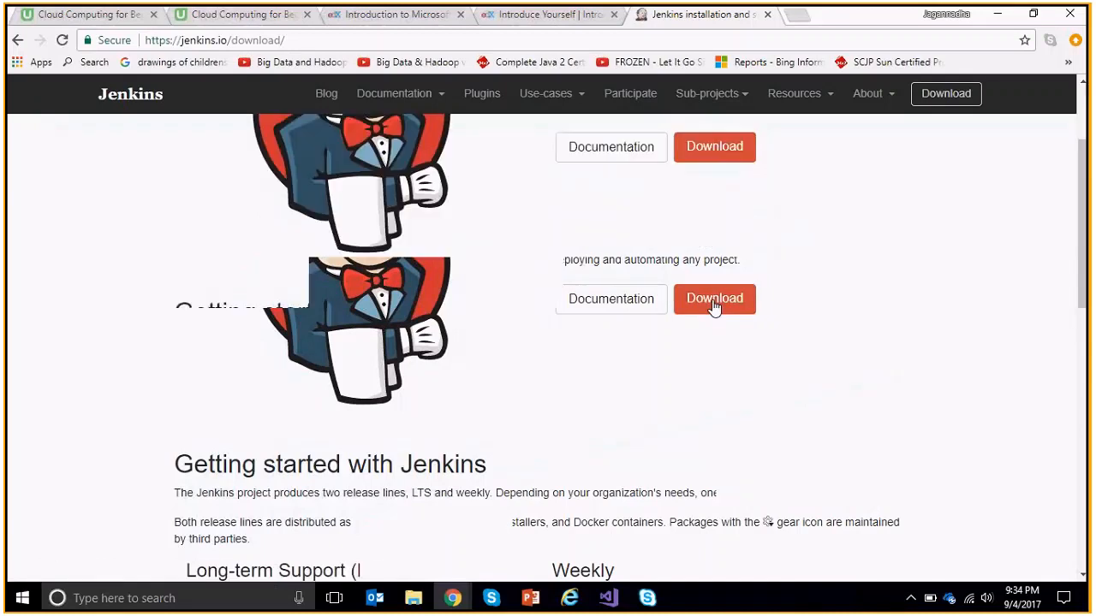
{"action": "scroll", "coordinate": [714, 306], "scroll_direction": "down", "scroll_amount": 3}
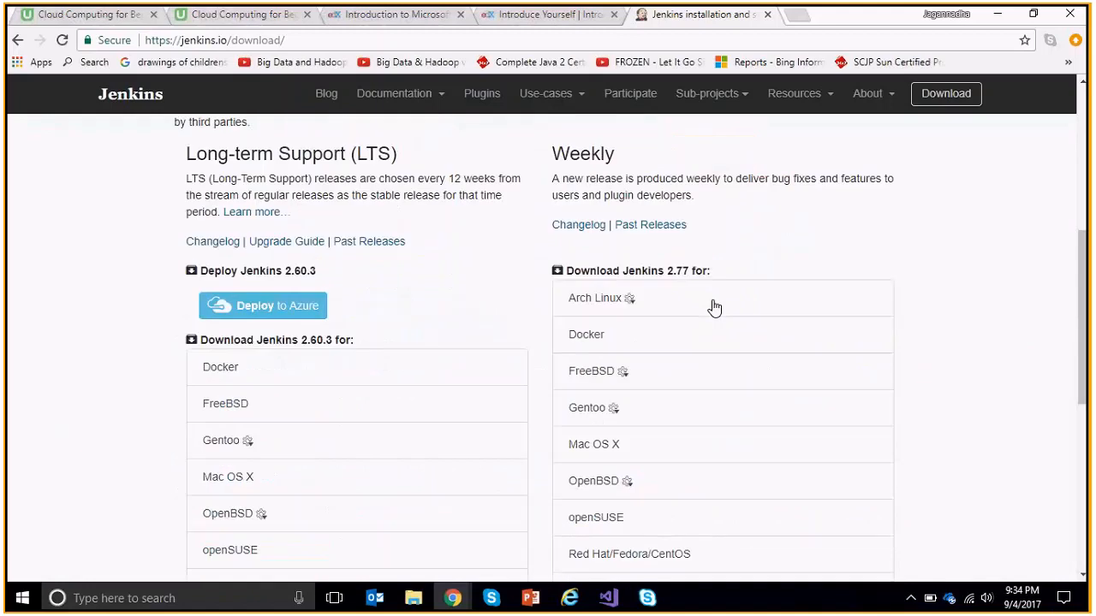
{"action": "scroll", "coordinate": [714, 306], "scroll_direction": "down", "scroll_amount": 1}
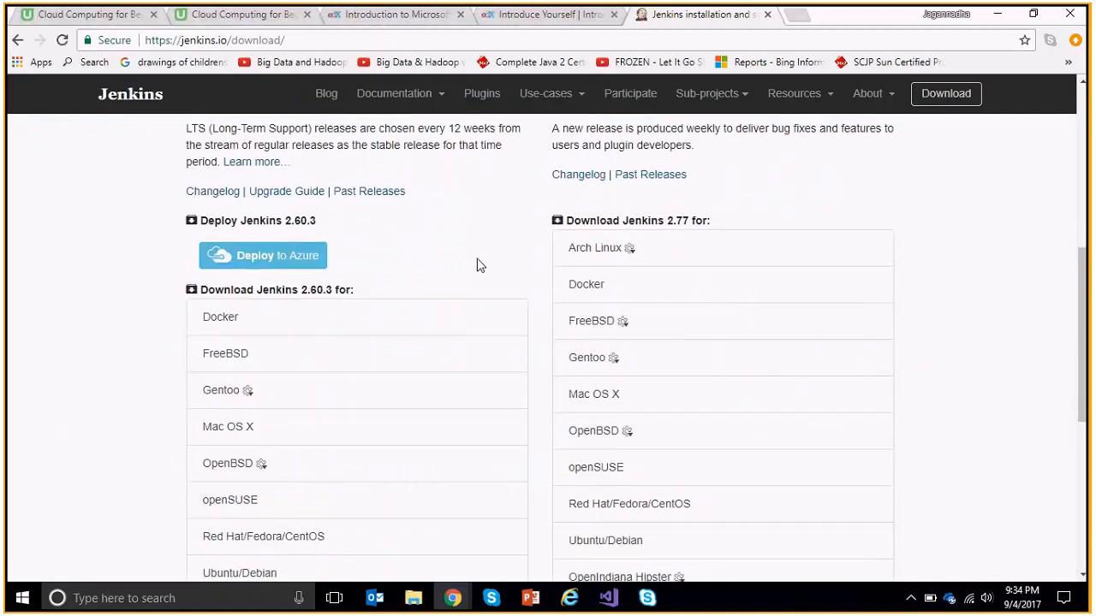
{"action": "scroll", "coordinate": [478, 265], "scroll_direction": "up", "scroll_amount": 1}
{"action": "scroll", "coordinate": [477, 265], "scroll_direction": "up", "scroll_amount": 5}
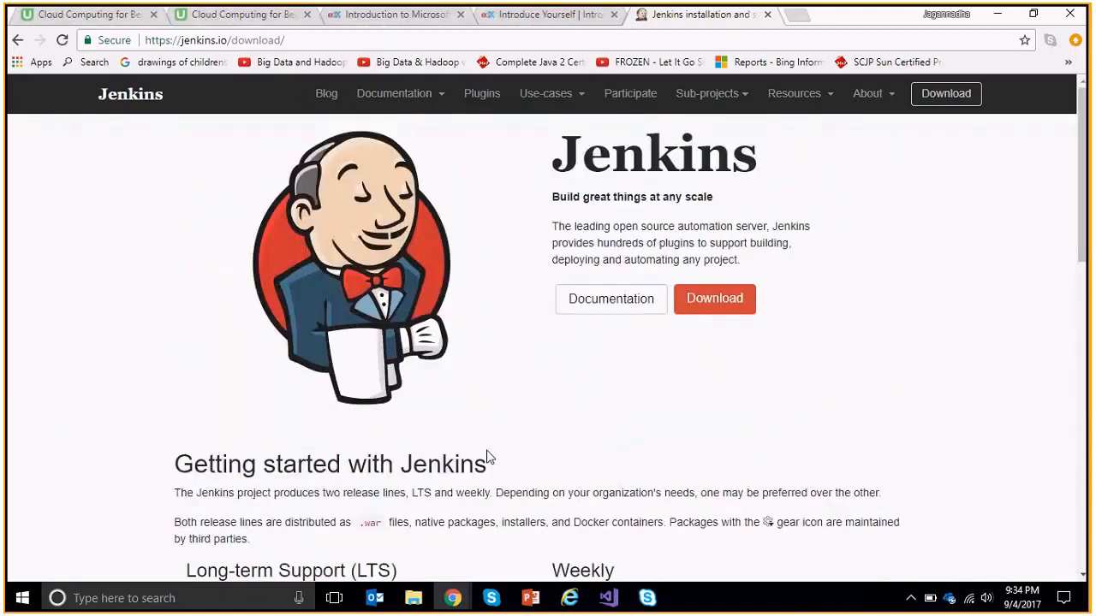
{"action": "scroll", "coordinate": [523, 458], "scroll_direction": "down", "scroll_amount": 5}
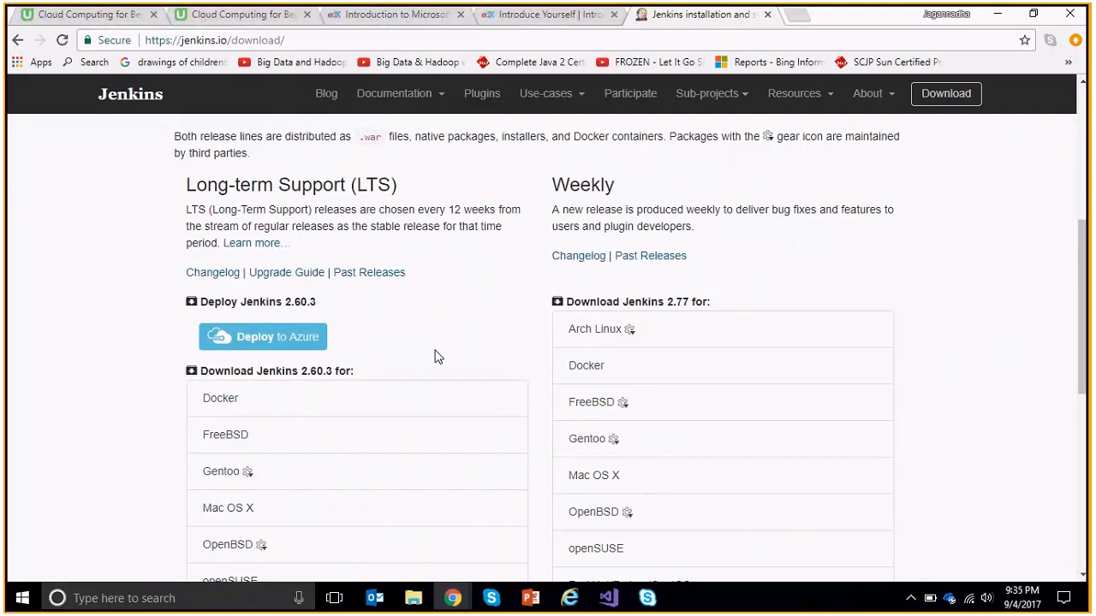
{"action": "scroll", "coordinate": [435, 356], "scroll_direction": "down", "scroll_amount": 2}
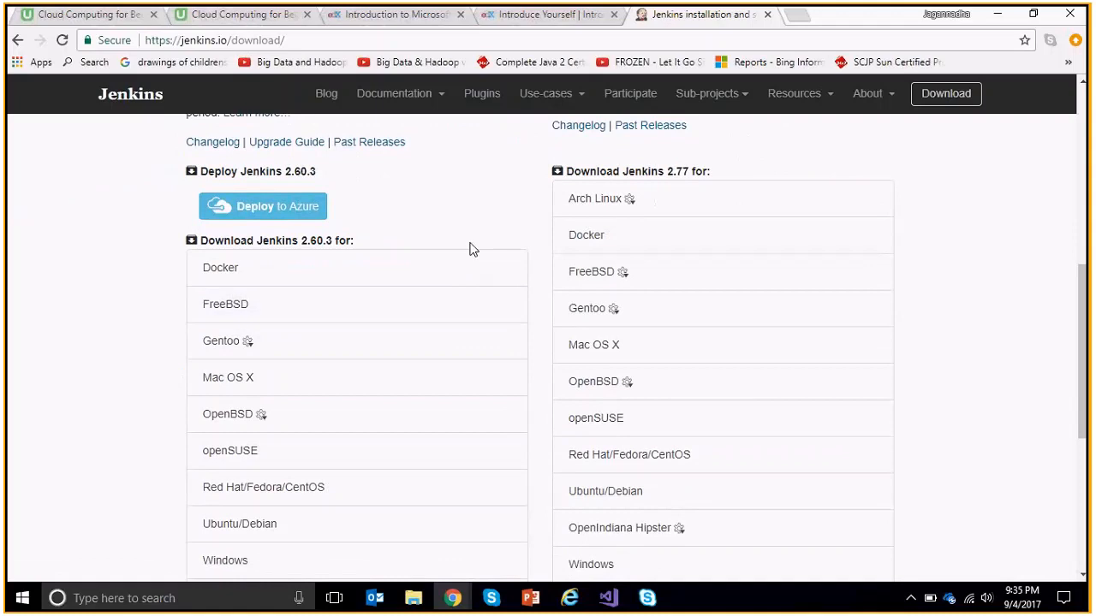
{"action": "scroll", "coordinate": [474, 249], "scroll_direction": "up", "scroll_amount": 1}
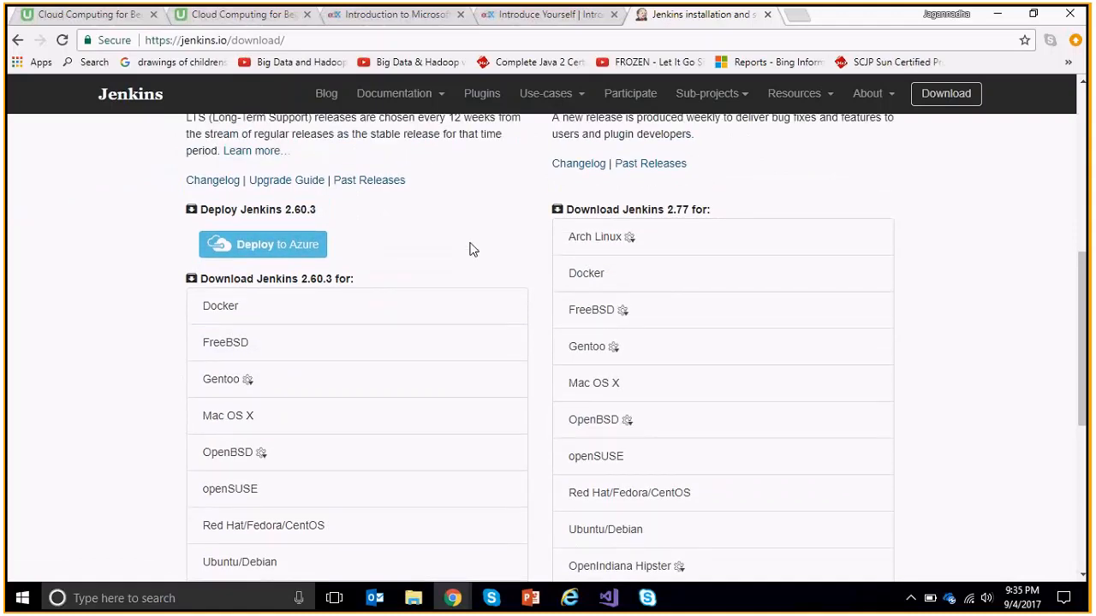
{"action": "scroll", "coordinate": [473, 249], "scroll_direction": "down", "scroll_amount": 1}
{"action": "scroll", "coordinate": [473, 249], "scroll_direction": "down", "scroll_amount": 1}
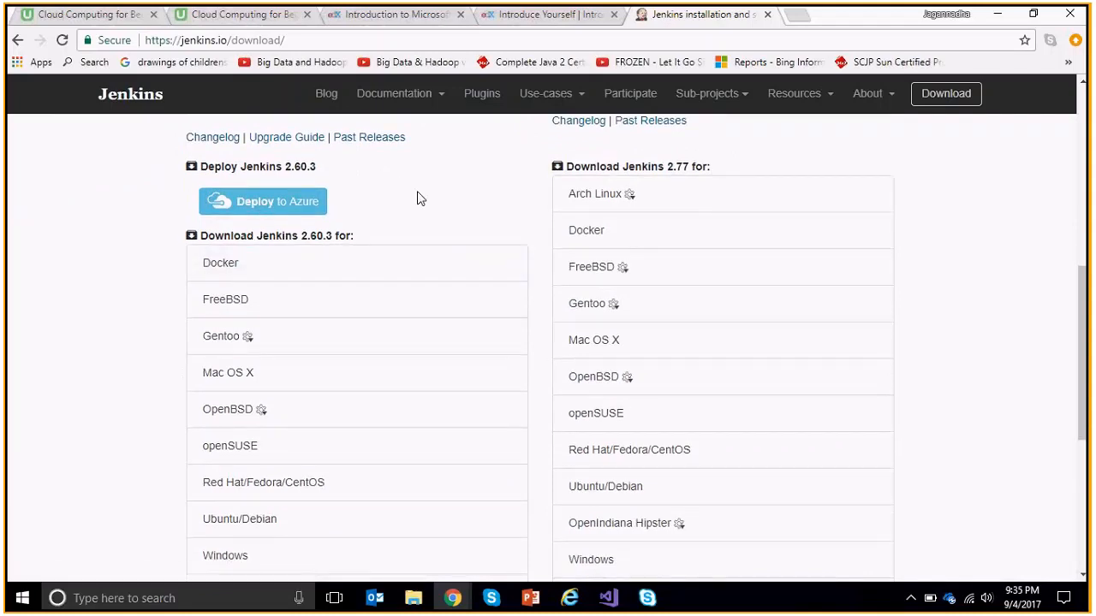
{"action": "scroll", "coordinate": [420, 198], "scroll_direction": "up", "scroll_amount": 4}
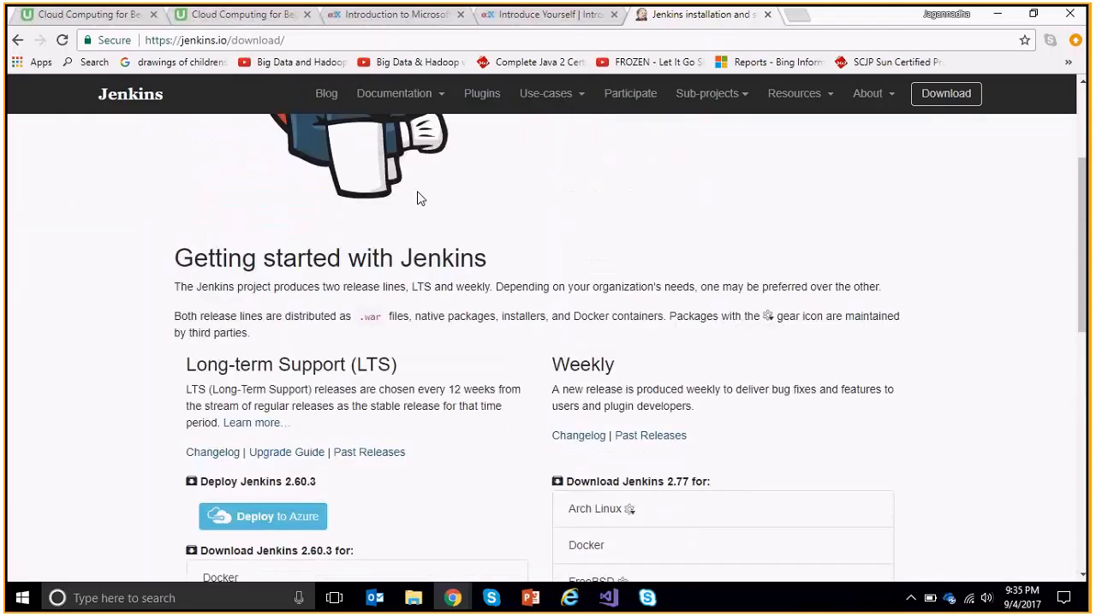
{"action": "scroll", "coordinate": [420, 198], "scroll_direction": "up", "scroll_amount": 3}
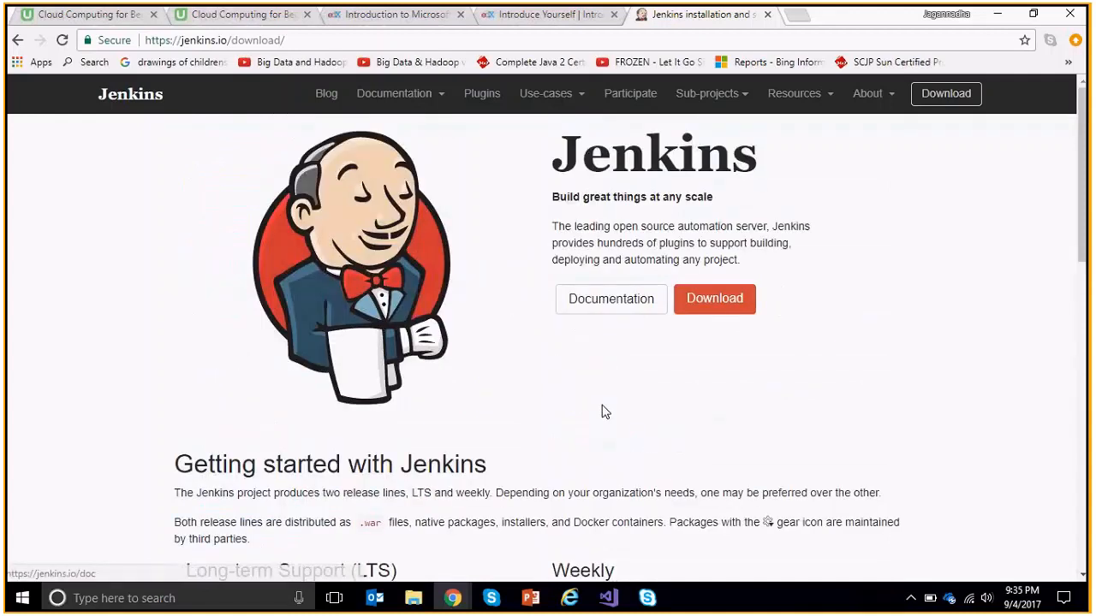
{"action": "scroll", "coordinate": [602, 412], "scroll_direction": "down", "scroll_amount": 3}
{"action": "scroll", "coordinate": [602, 412], "scroll_direction": "down", "scroll_amount": 1}
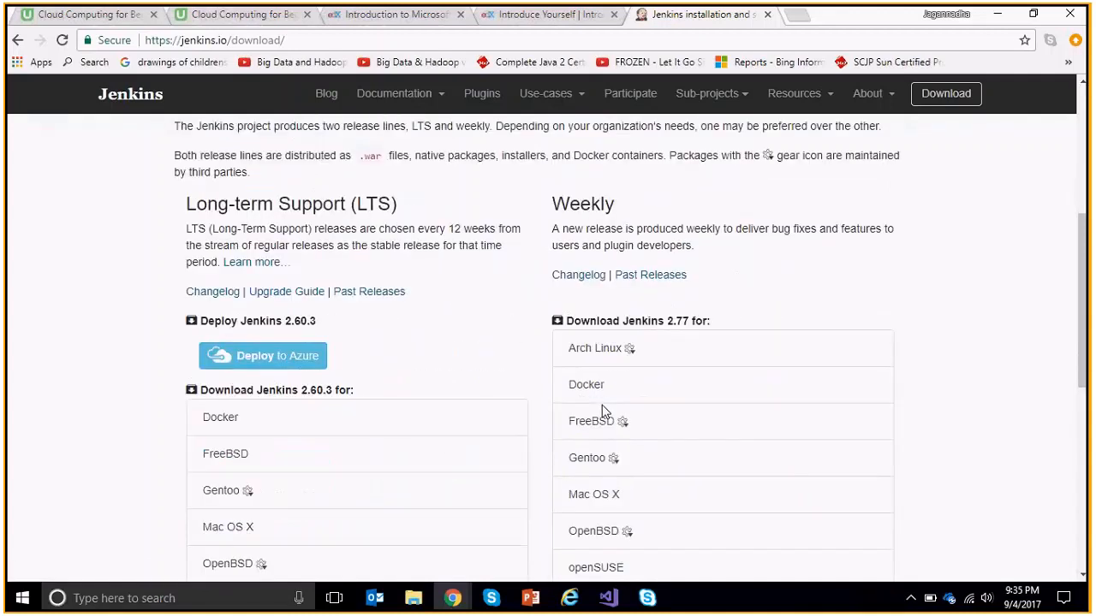
{"action": "scroll", "coordinate": [602, 412], "scroll_direction": "down", "scroll_amount": 2}
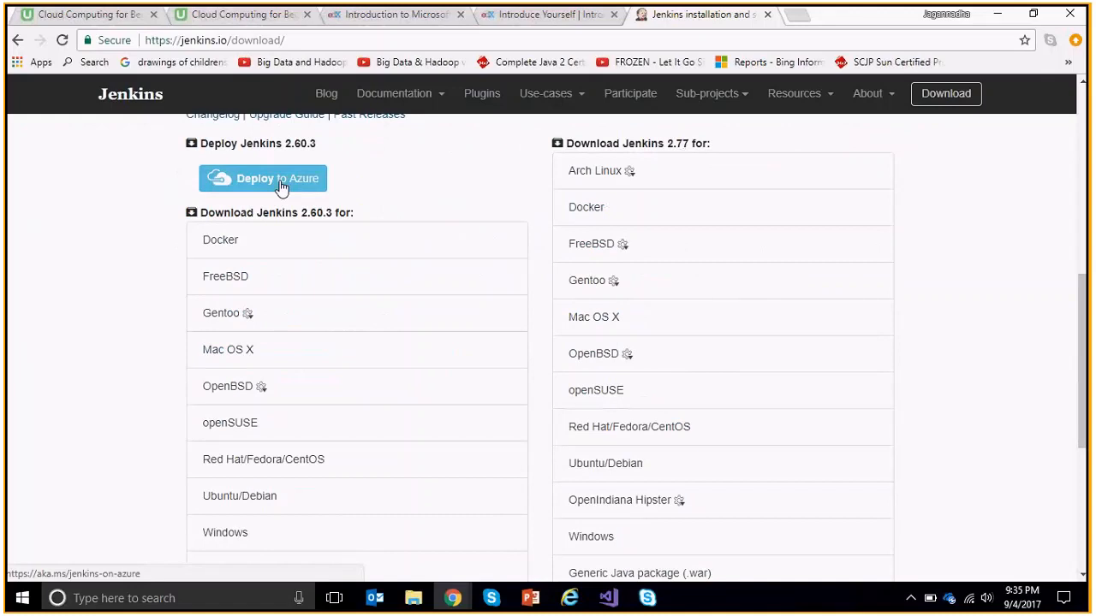
{"action": "left_click", "coordinate": [282, 186]}
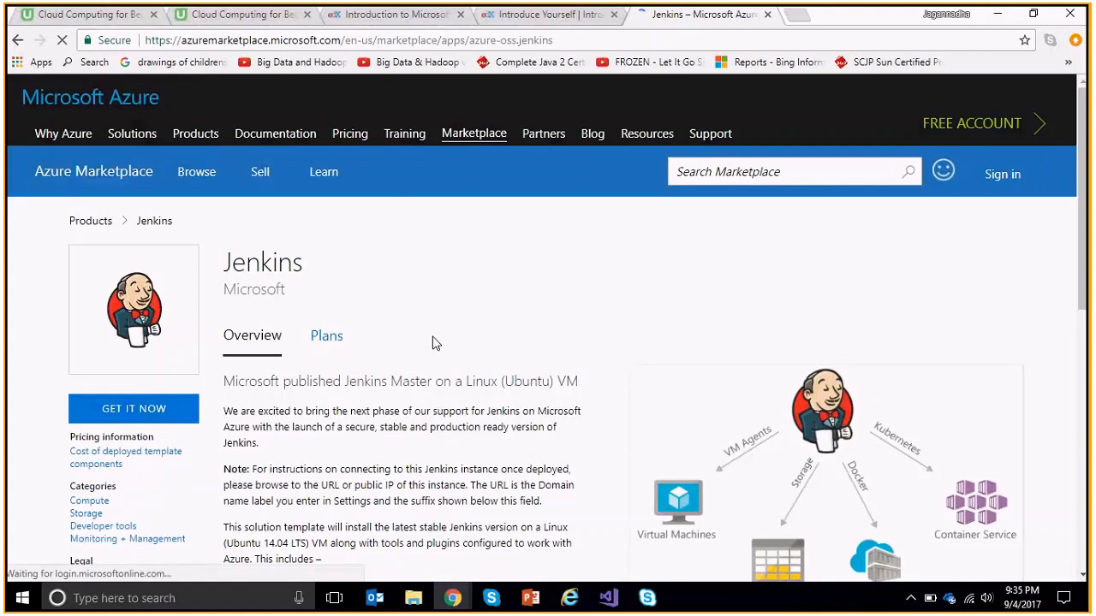
Review the Jenkins Master on Ubuntu VM listing and continue creating the Jenkins app in Azure.
{"action": "scroll", "coordinate": [435, 343], "scroll_direction": "down", "scroll_amount": 1}
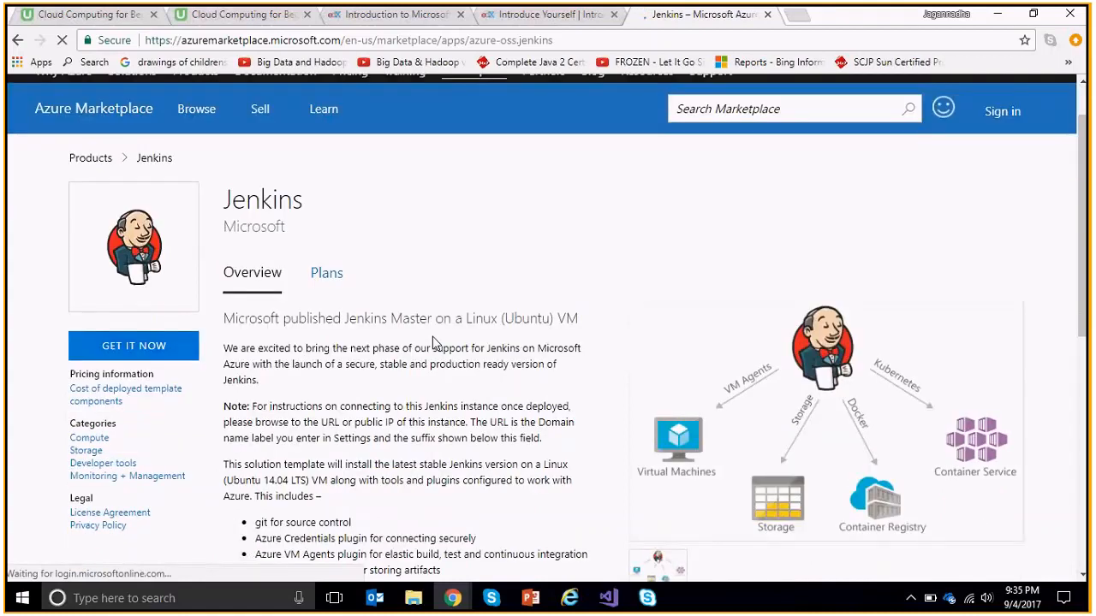
{"action": "scroll", "coordinate": [435, 343], "scroll_direction": "down", "scroll_amount": 1}
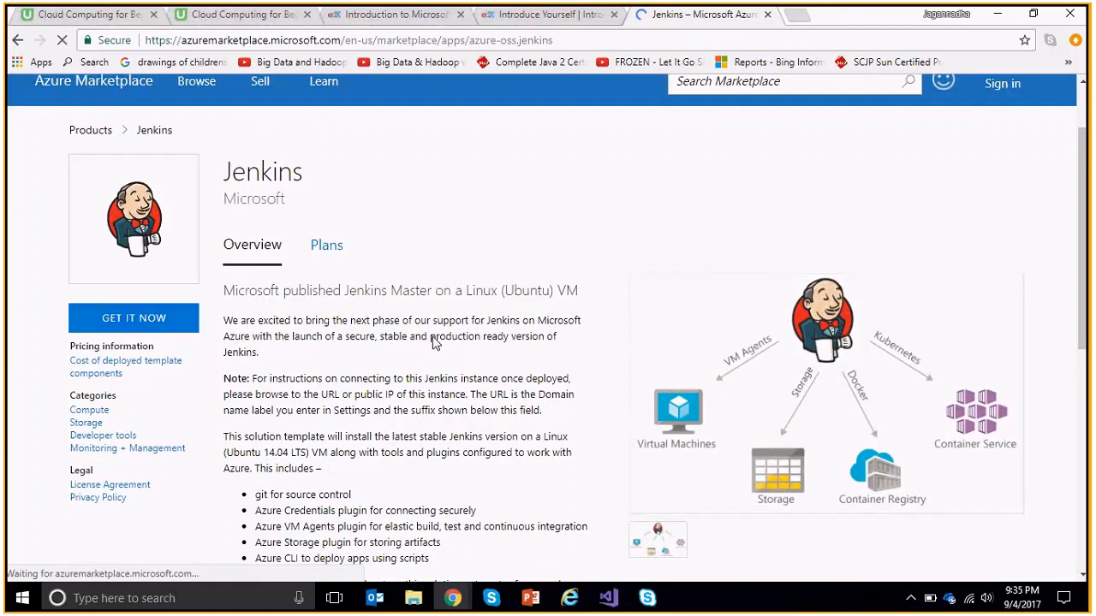
{"action": "scroll", "coordinate": [435, 344], "scroll_direction": "up", "scroll_amount": 1}
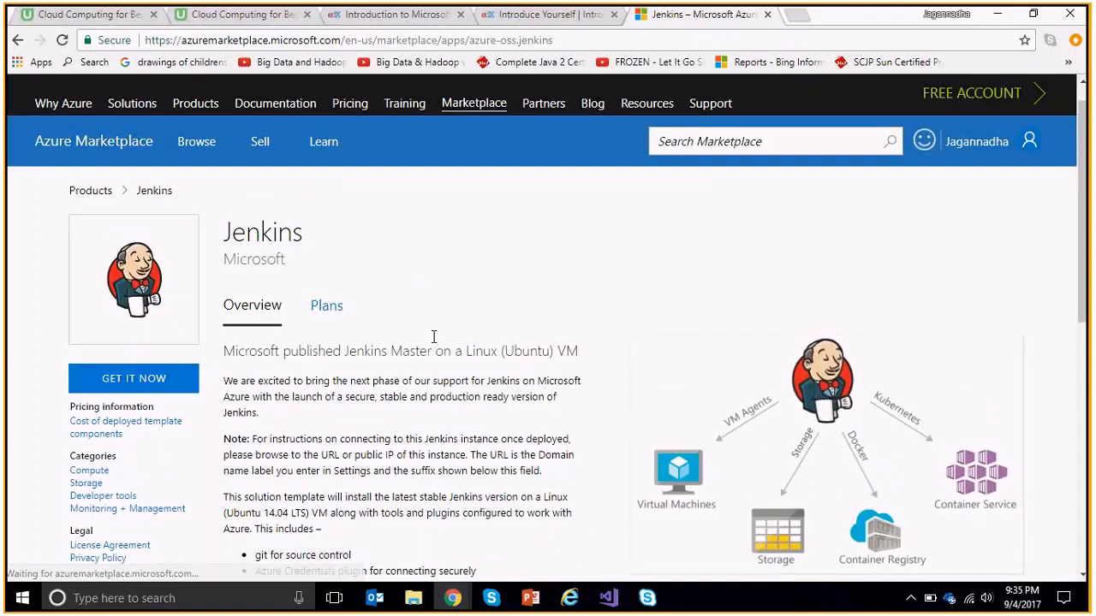
{"action": "scroll", "coordinate": [434, 337], "scroll_direction": "up", "scroll_amount": 1}
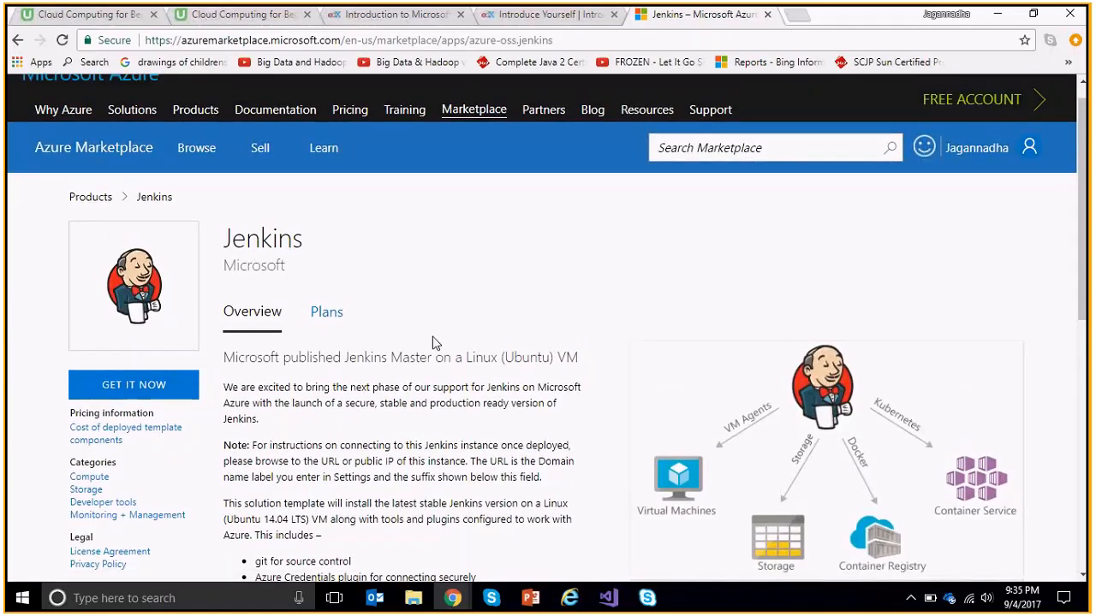
{"action": "scroll", "coordinate": [434, 343], "scroll_direction": "down", "scroll_amount": 1}
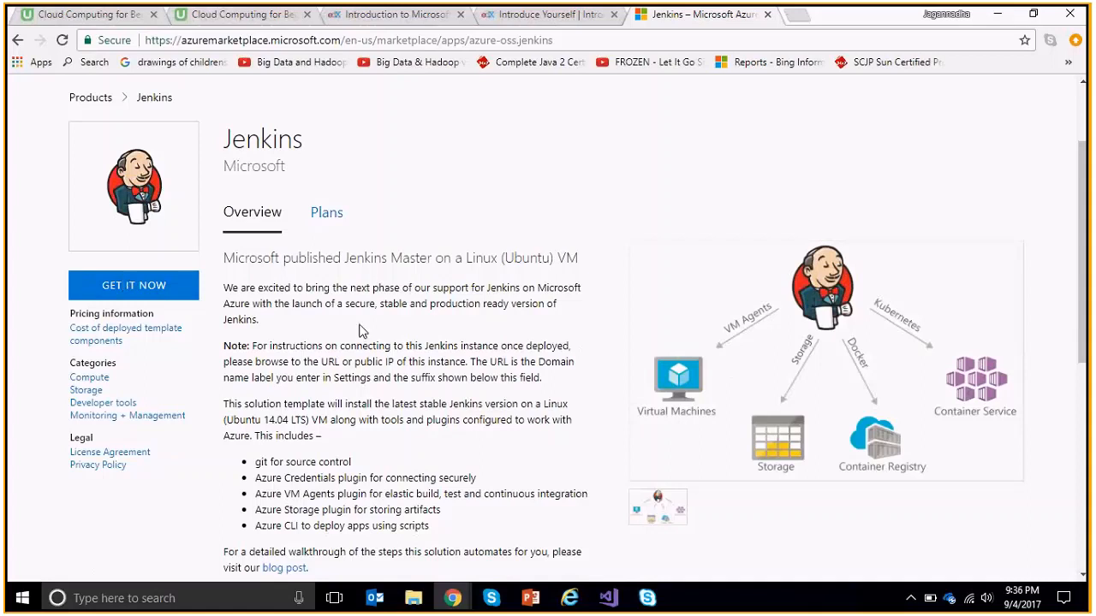
{"action": "scroll", "coordinate": [359, 331], "scroll_direction": "down", "scroll_amount": 1}
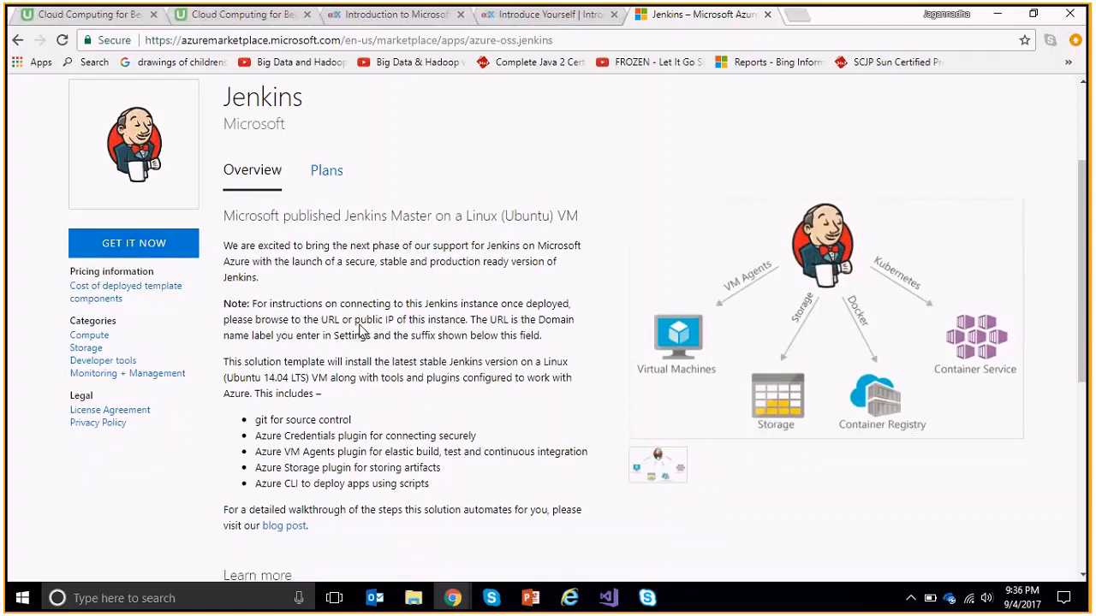
{"action": "scroll", "coordinate": [361, 330], "scroll_direction": "down", "scroll_amount": 1}
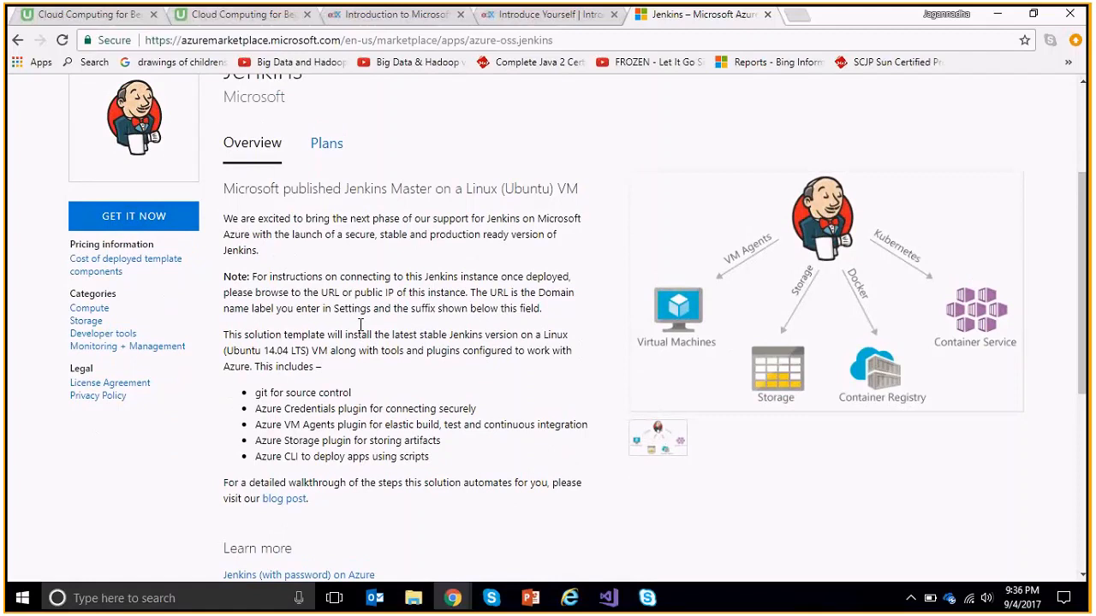
{"action": "scroll", "coordinate": [361, 326], "scroll_direction": "up", "scroll_amount": 2}
{"action": "triple_click", "coordinate": [271, 261]}
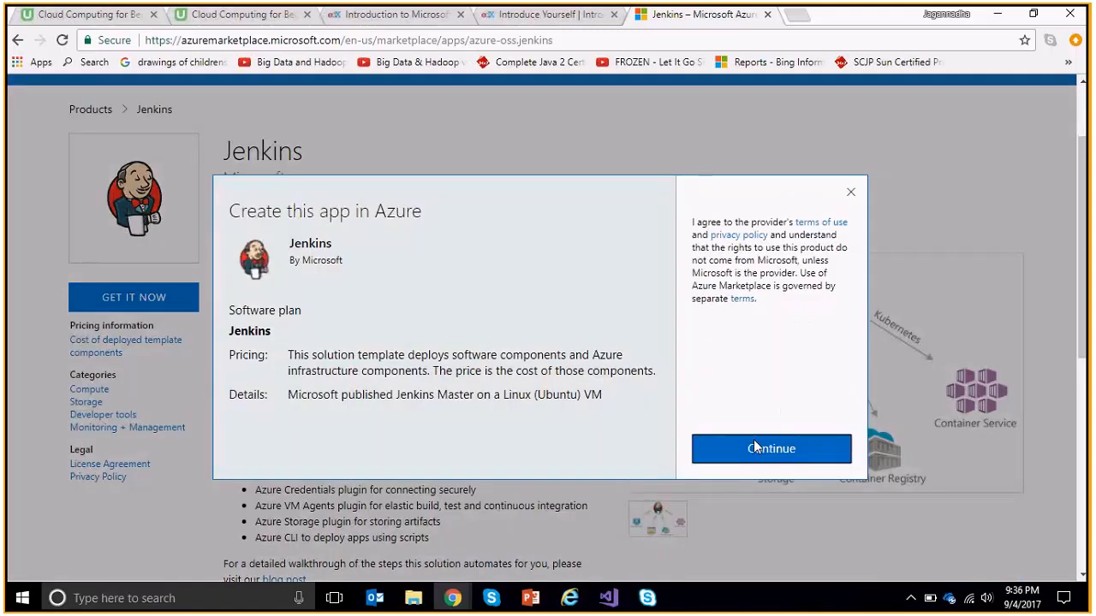
{"action": "left_click", "coordinate": [754, 446]}
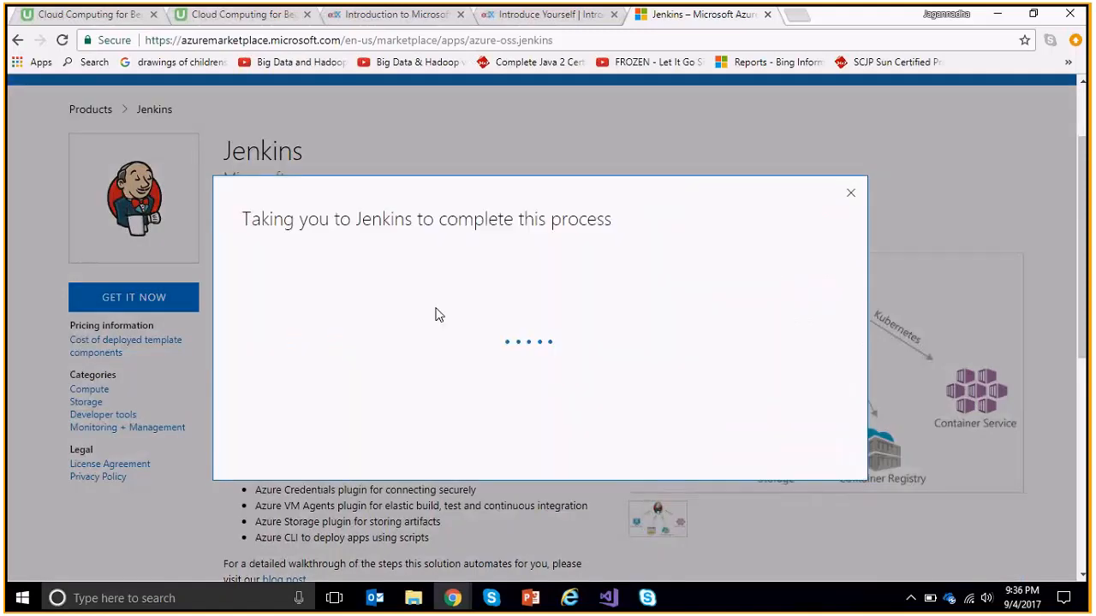
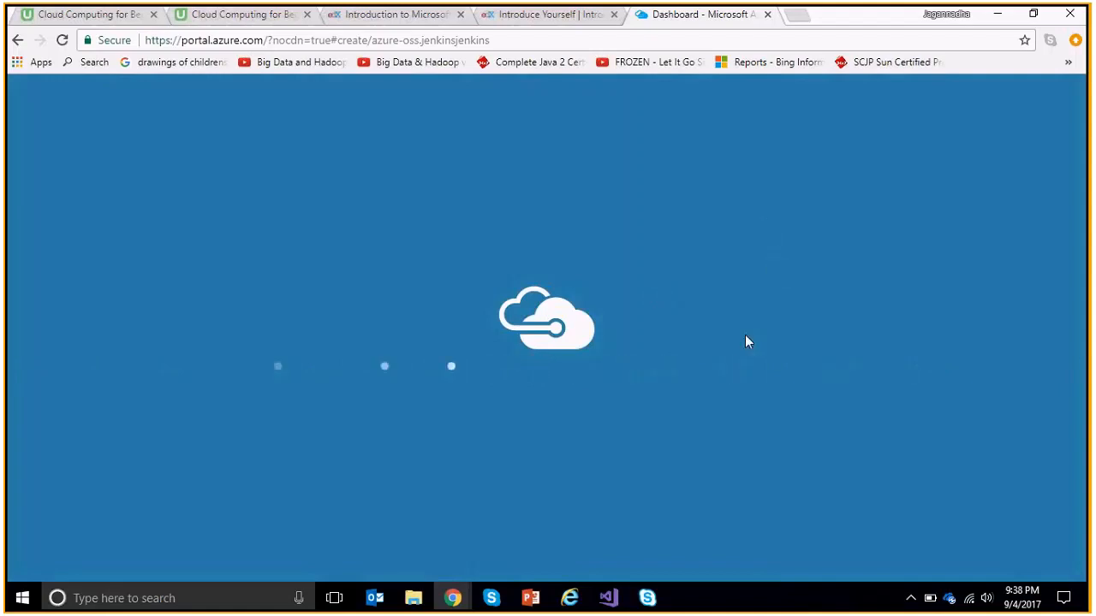
While the portal keeps loading, search Windows for 'edge' to find Microsoft Edge.
{"action": "left_click", "coordinate": [511, 44]}
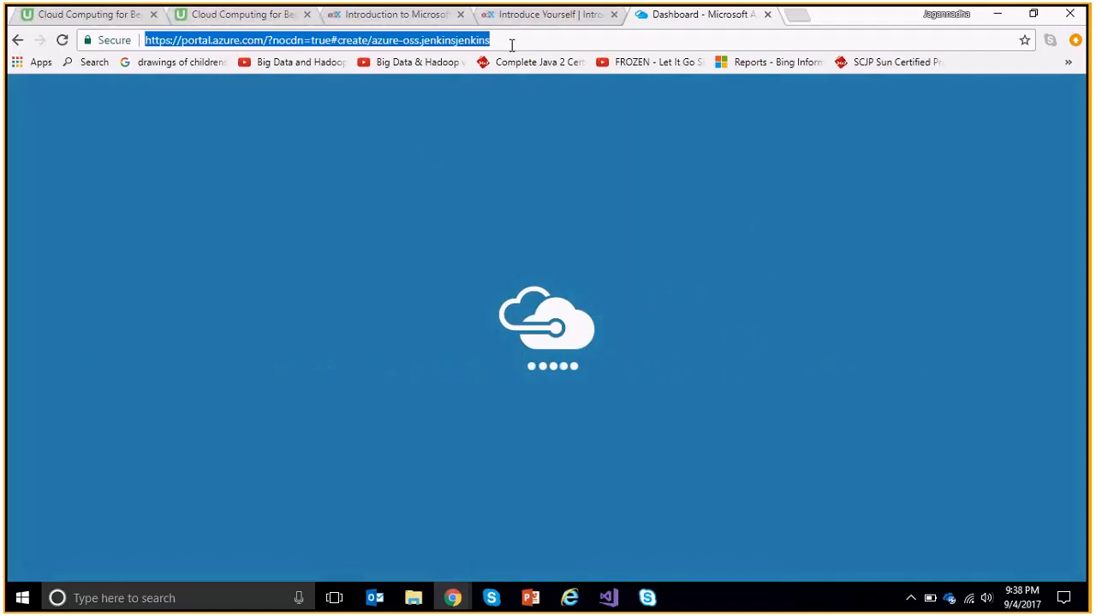
{"action": "left_click", "coordinate": [511, 45]}
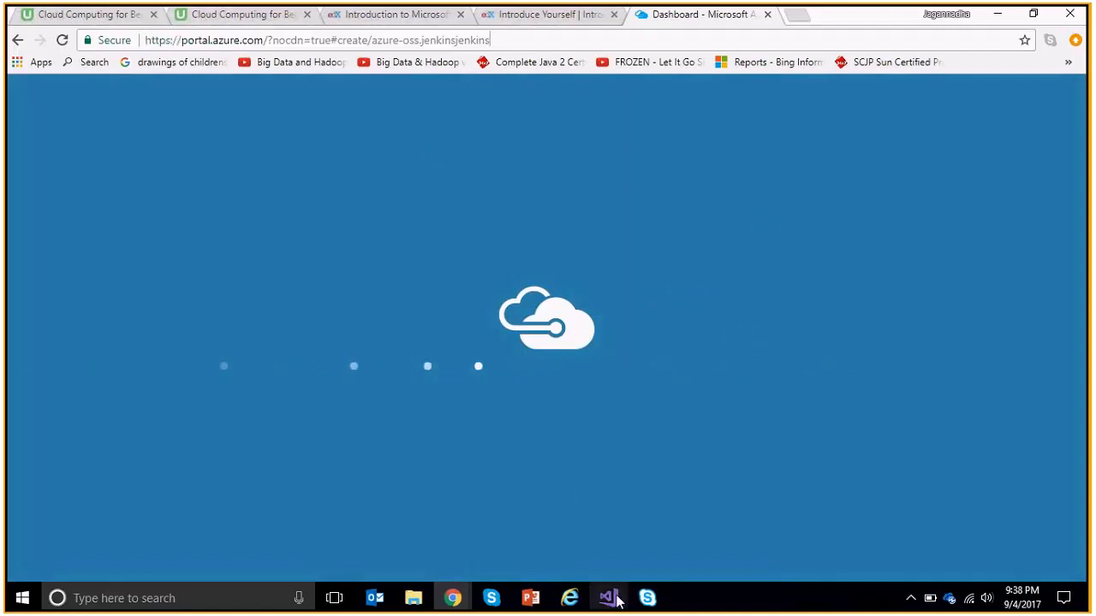
{"action": "left_click", "coordinate": [132, 598]}
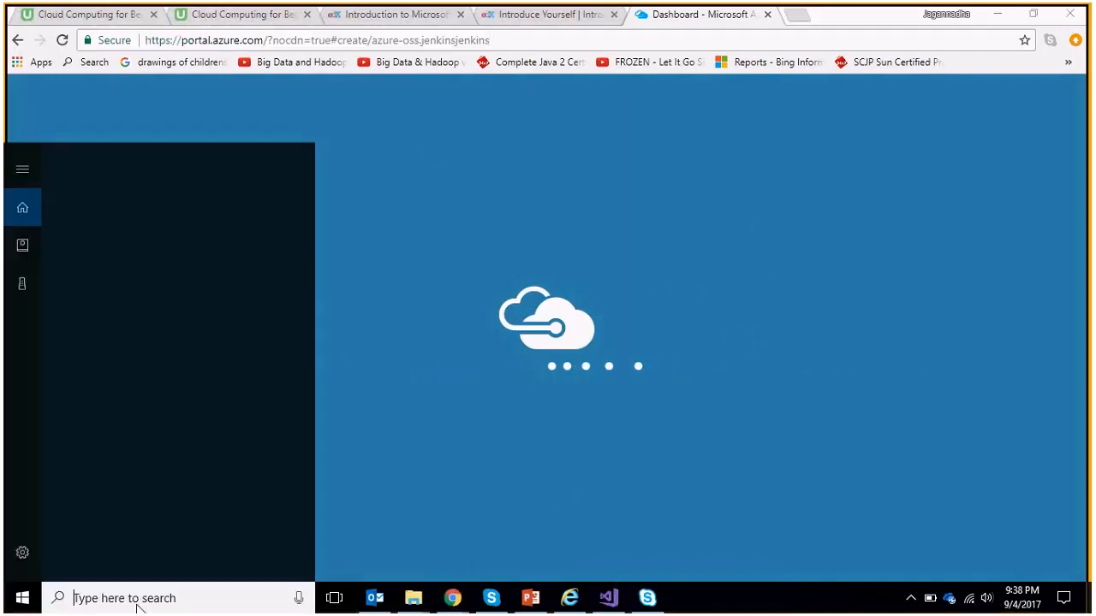
{"action": "type", "text": "edge"}
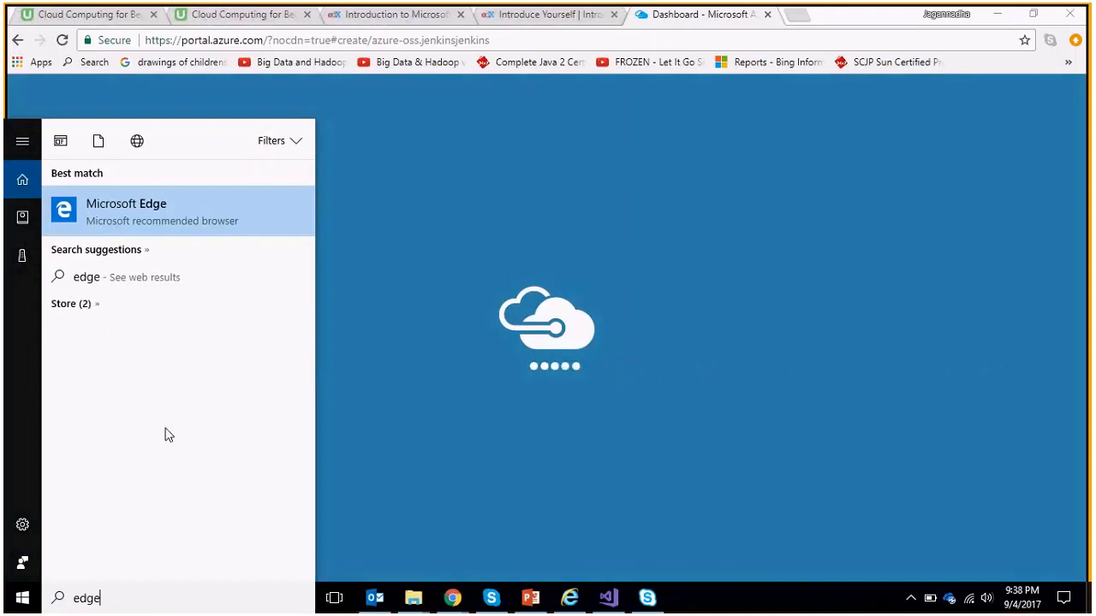
Launch Edge, load jenkins.io/download, and choose Deploy to Azure under the LTS section.
{"action": "left_click", "coordinate": [175, 208]}
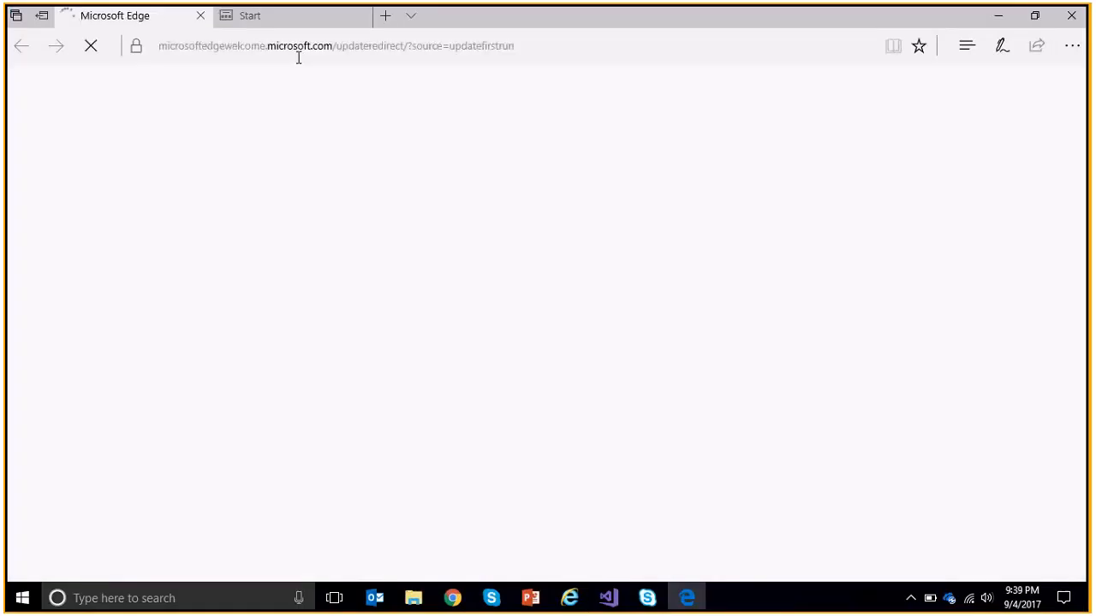
{"action": "left_click", "coordinate": [299, 50]}
{"action": "type", "text": "https://jenkins.io/download/"}
{"action": "key", "text": "Return"}
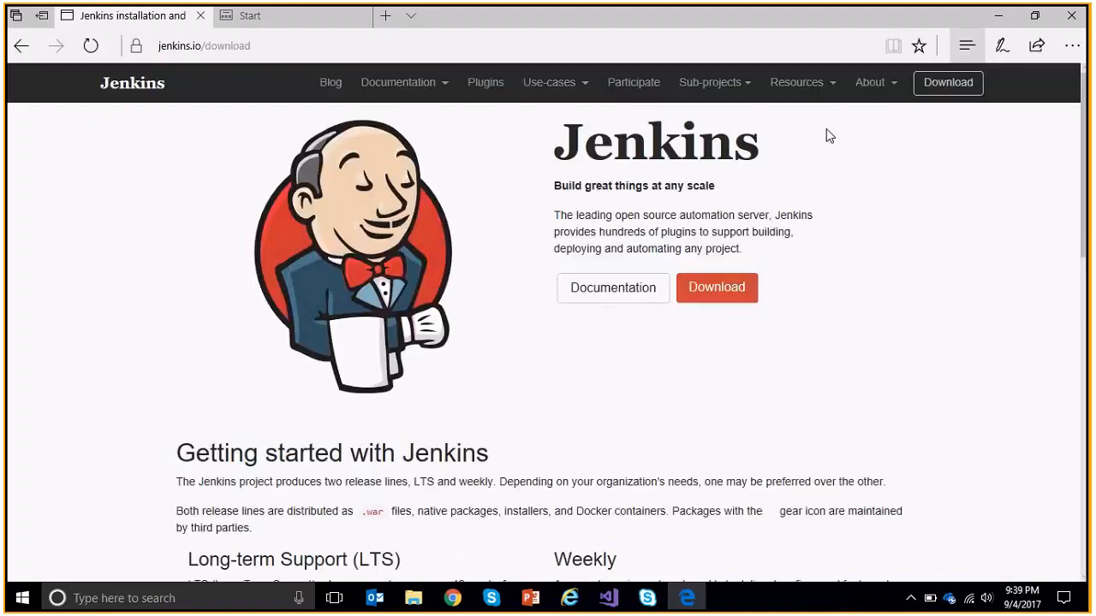
{"action": "scroll", "coordinate": [568, 406], "scroll_direction": "down", "scroll_amount": 3}
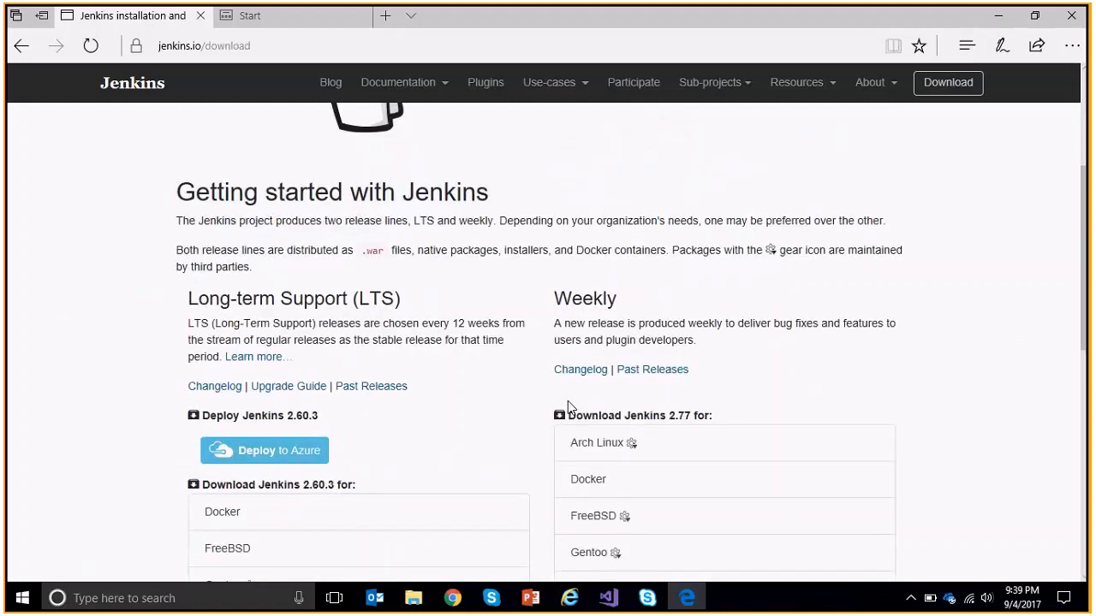
{"action": "left_click", "coordinate": [264, 450]}
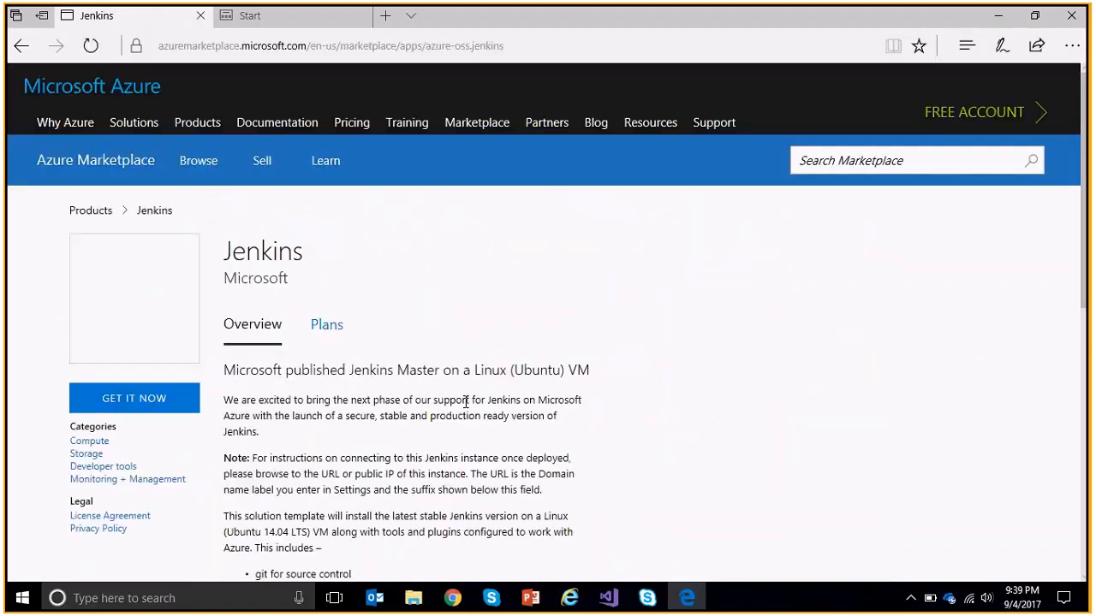
Choose GET IT NOW, sign in with the work account e-mail and password, then continue.
{"action": "left_click", "coordinate": [116, 400]}
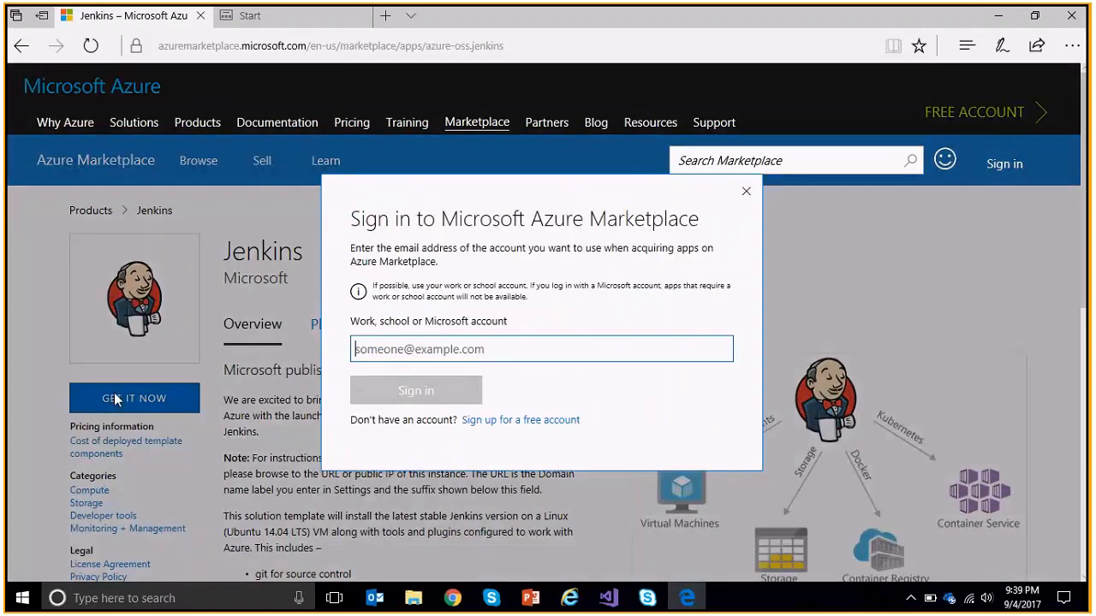
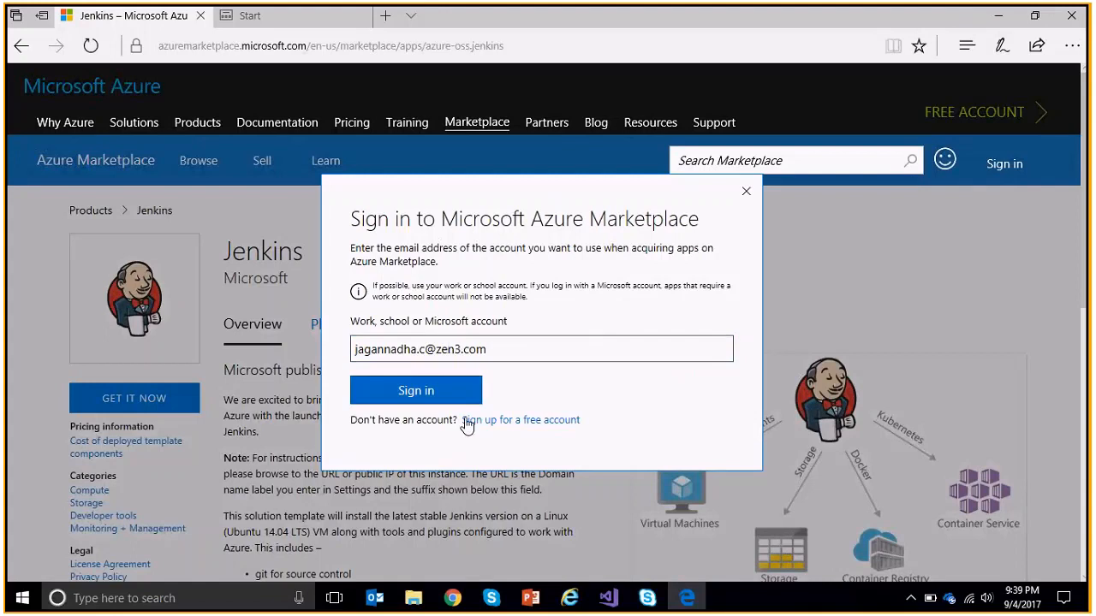
{"action": "left_click", "coordinate": [403, 392]}
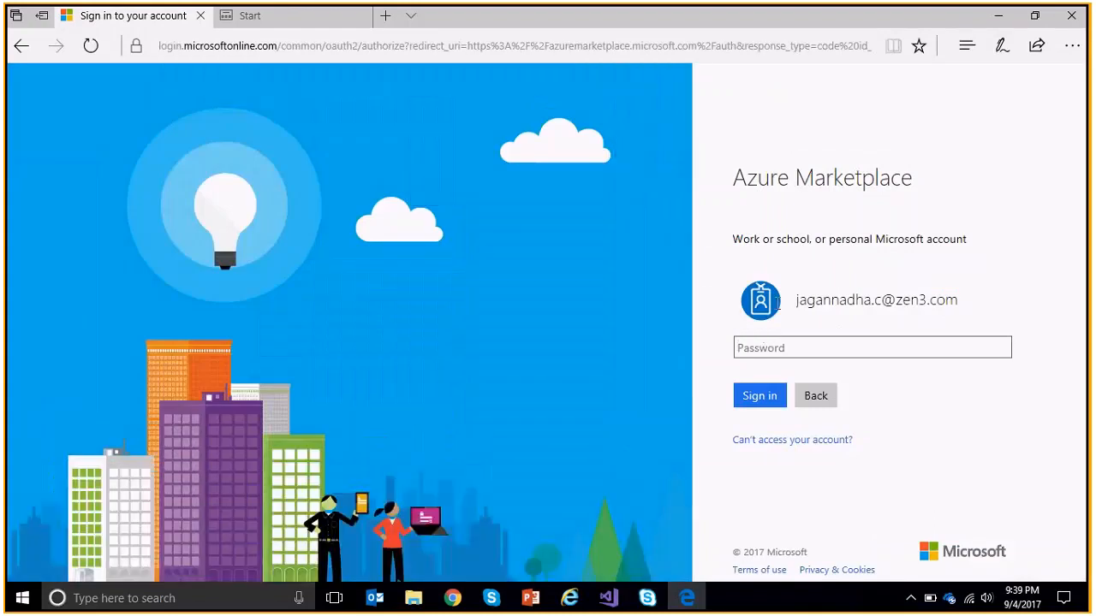
{"action": "type", "text": "••••••••••"}
{"action": "left_click", "coordinate": [766, 403]}
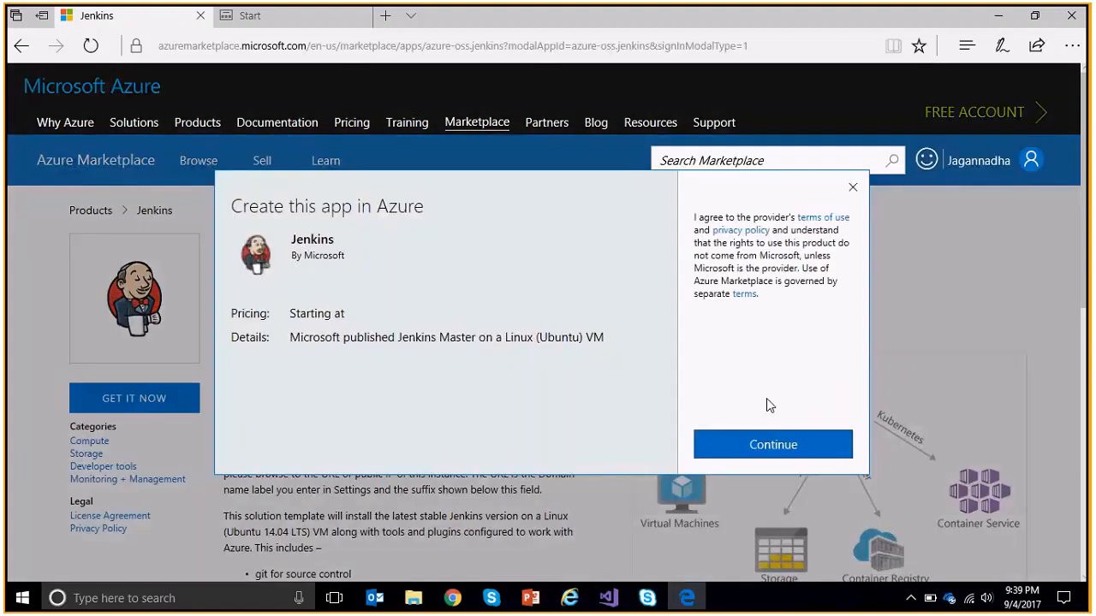
{"action": "left_click", "coordinate": [770, 444]}
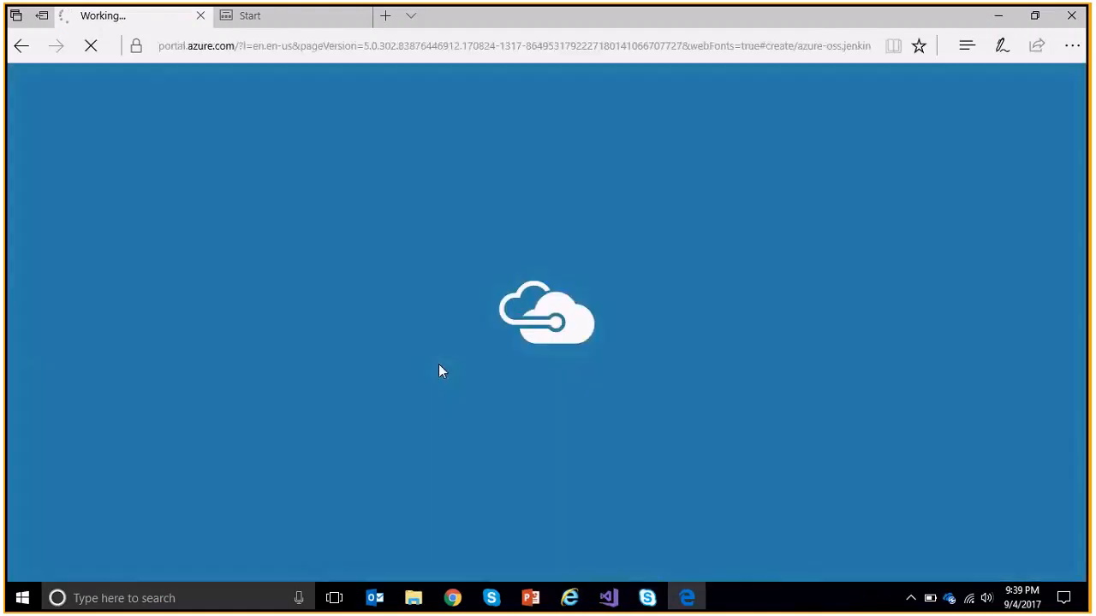
Switch between the Edge and Chrome windows until Chrome shows the portal's timeout page.
{"action": "left_click", "coordinate": [686, 598]}
{"action": "left_click", "coordinate": [687, 598]}
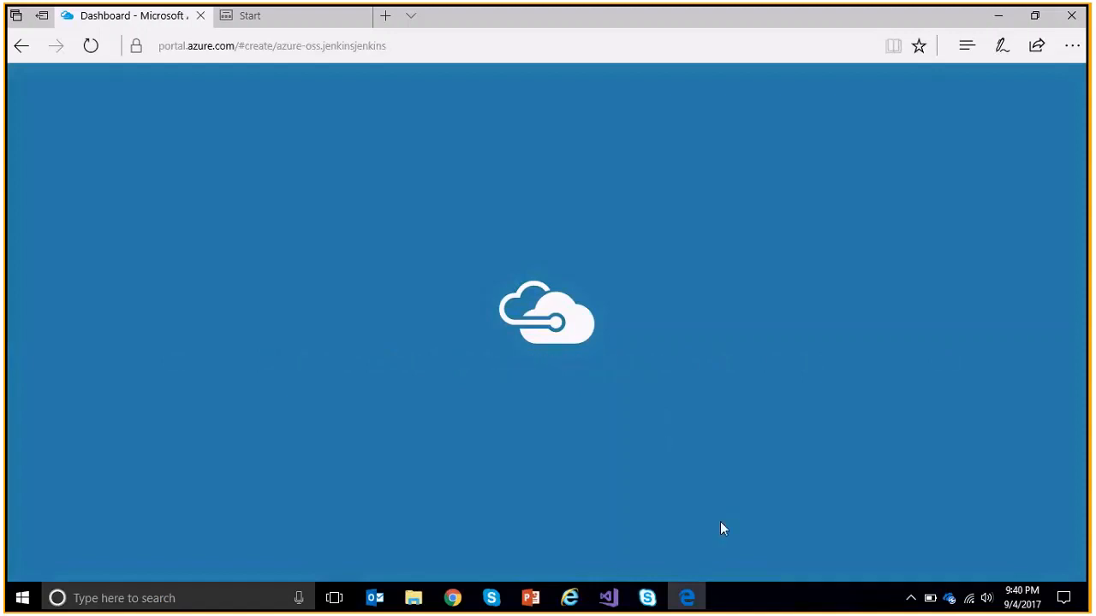
{"action": "left_click", "coordinate": [998, 17]}
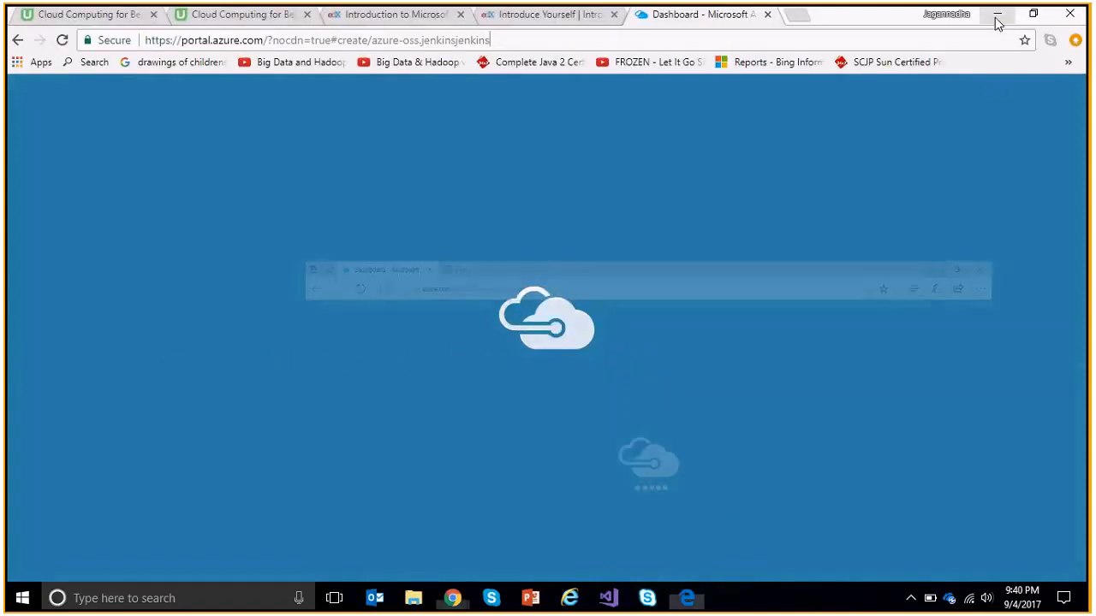
{"action": "left_click", "coordinate": [687, 598]}
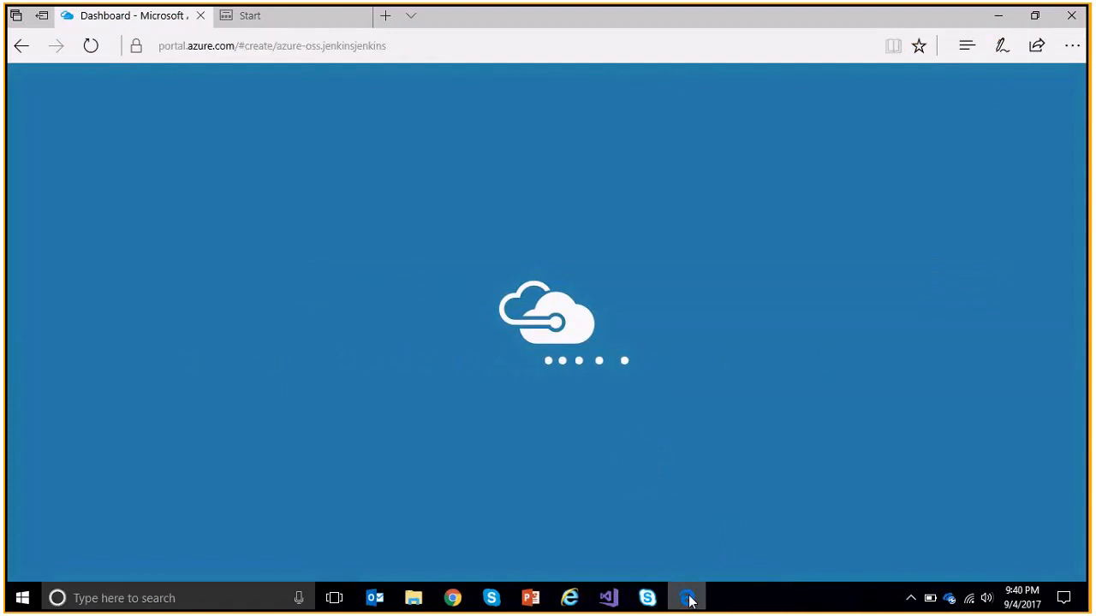
{"action": "left_click", "coordinate": [687, 598]}
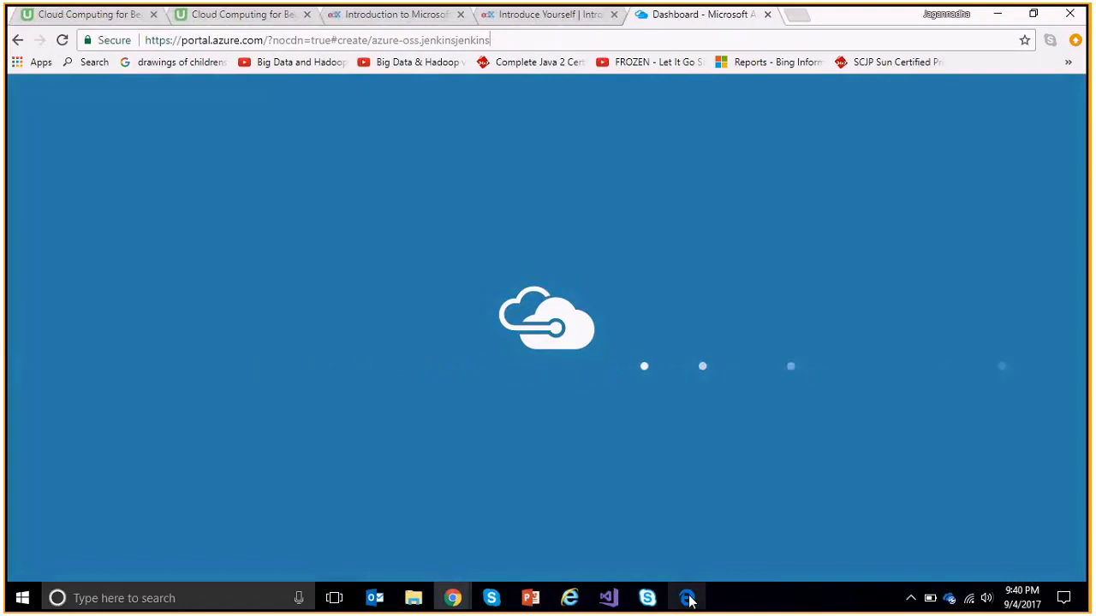
{"action": "left_click", "coordinate": [688, 599]}
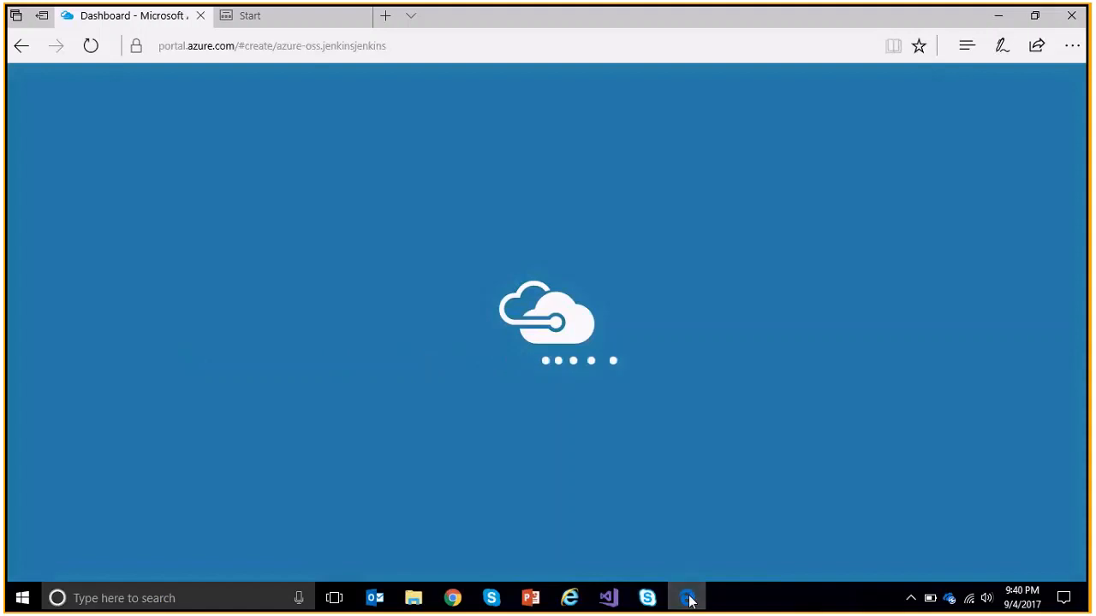
{"action": "left_click", "coordinate": [690, 602]}
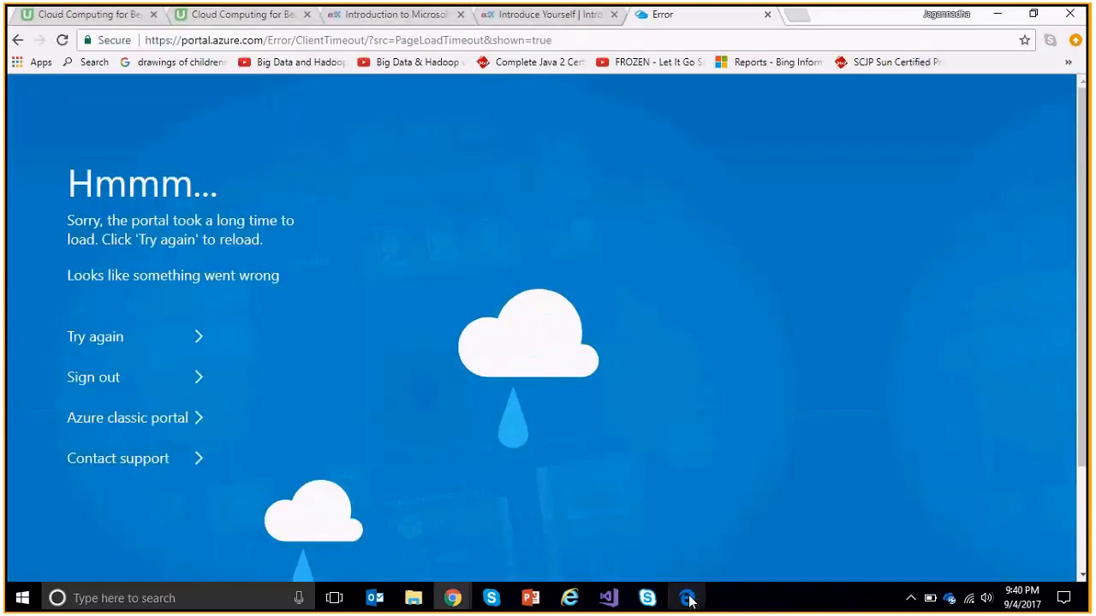
Reload the timed-out portal to the Dashboard, dismiss the credit notice, and open a new Chrome tab.
{"action": "left_click", "coordinate": [94, 338]}
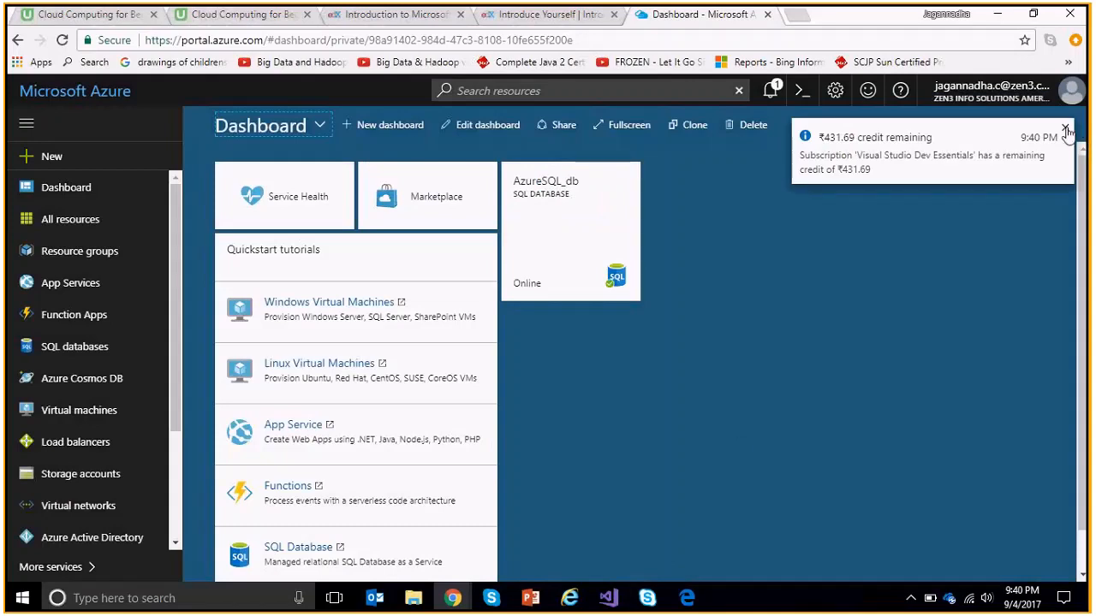
{"action": "left_click", "coordinate": [1066, 129]}
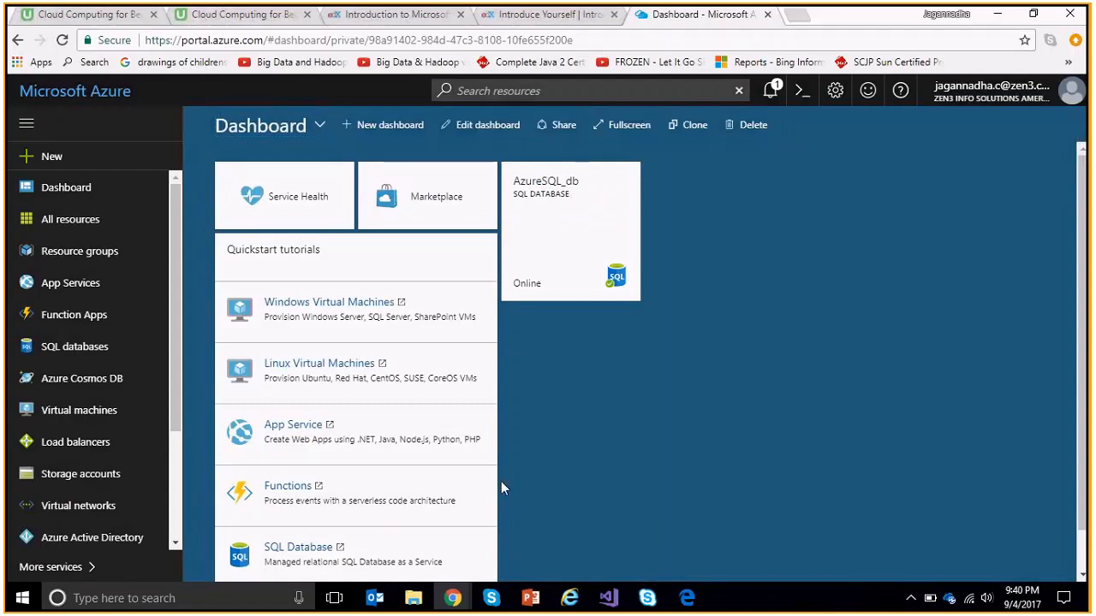
{"action": "left_click", "coordinate": [688, 599]}
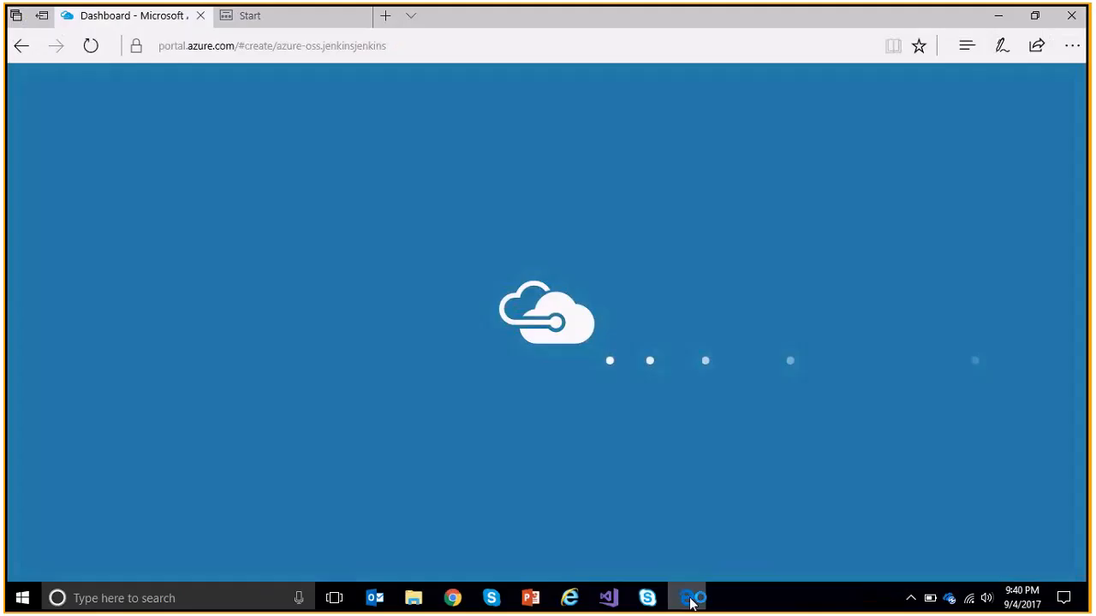
{"action": "left_click", "coordinate": [691, 600]}
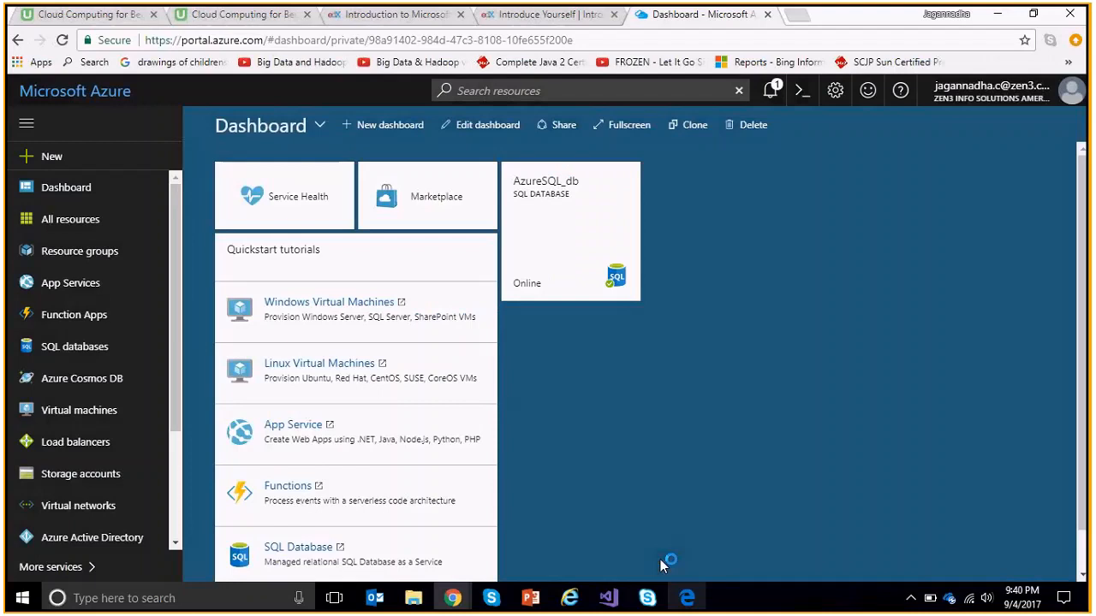
{"action": "left_click", "coordinate": [793, 21]}
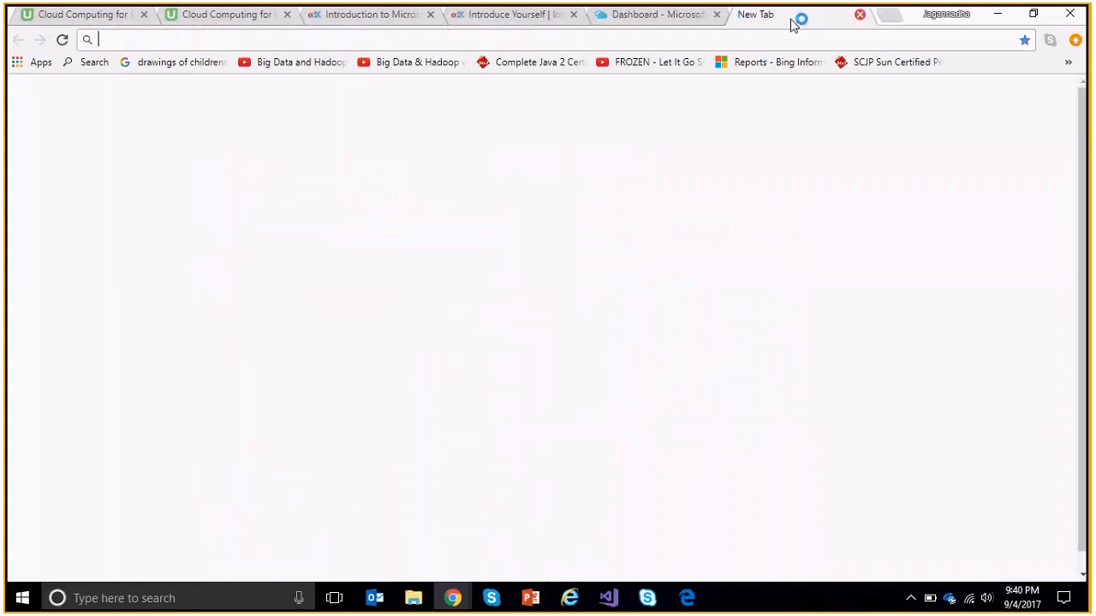
Load the Jenkins download page and choose Deploy to Azure for LTS 2.60.3.
{"action": "type", "text": "https://jenkins.io/download/"}
{"action": "key", "text": "Return"}
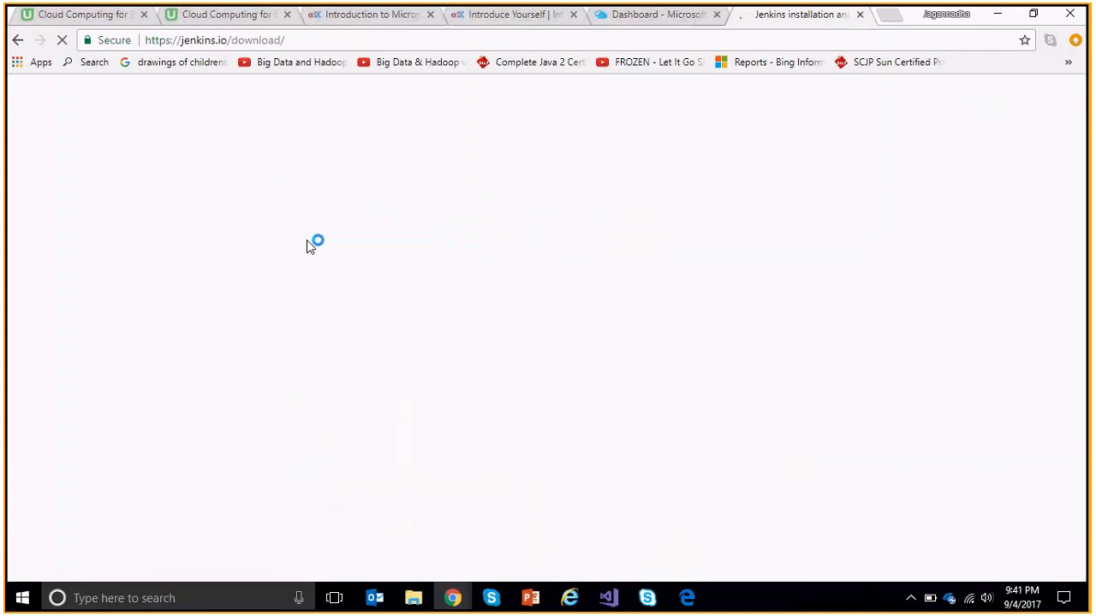
{"action": "scroll", "coordinate": [587, 393], "scroll_direction": "down", "scroll_amount": 5}
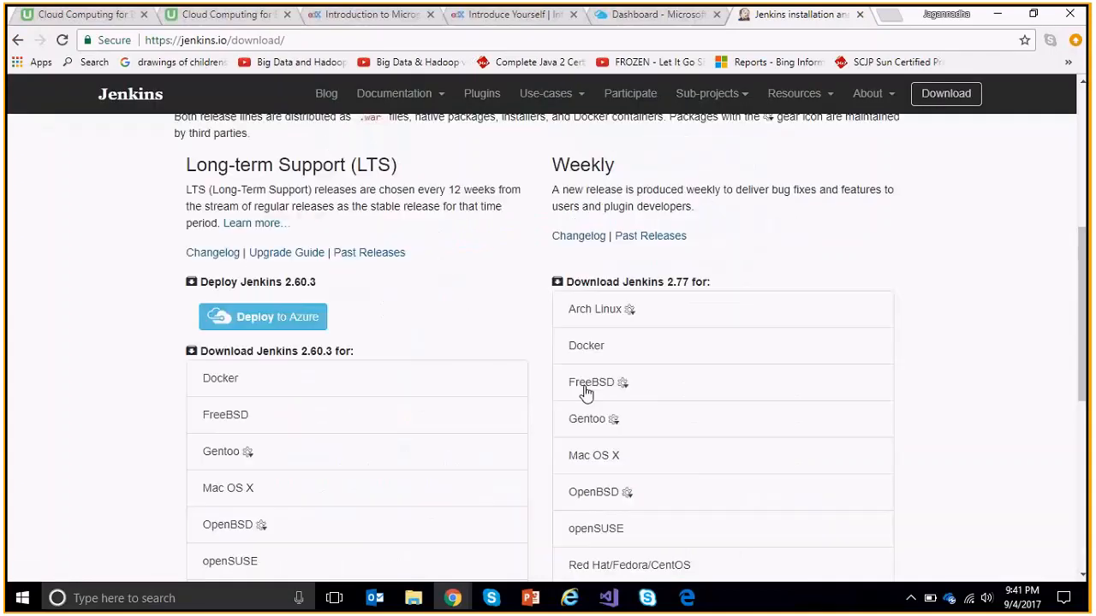
{"action": "scroll", "coordinate": [586, 392], "scroll_direction": "down", "scroll_amount": 1}
{"action": "left_click", "coordinate": [248, 189]}
Replace the Marketplace address with the portal.azure.com/#create/azure-oss.jenkinsjenkins link and load it.
{"action": "left_click", "coordinate": [686, 599]}
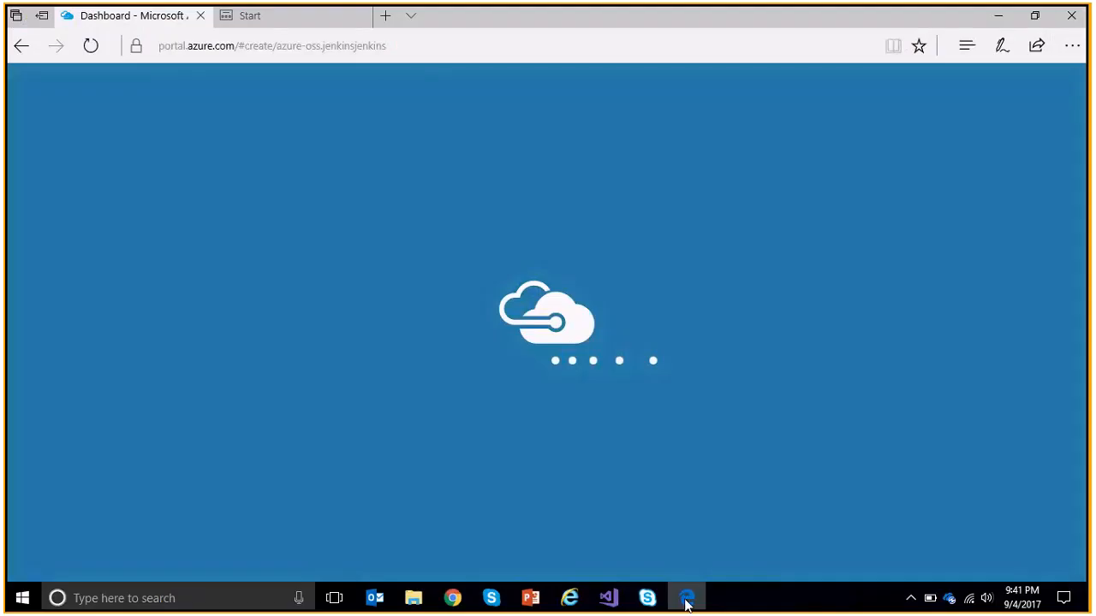
{"action": "left_click", "coordinate": [686, 599]}
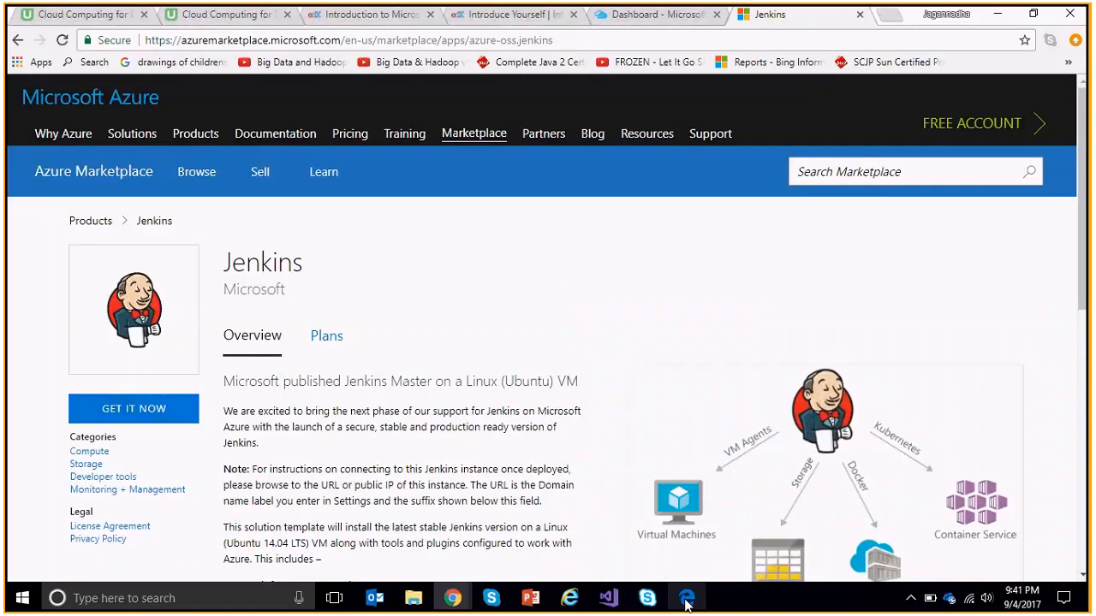
{"action": "left_click", "coordinate": [687, 600]}
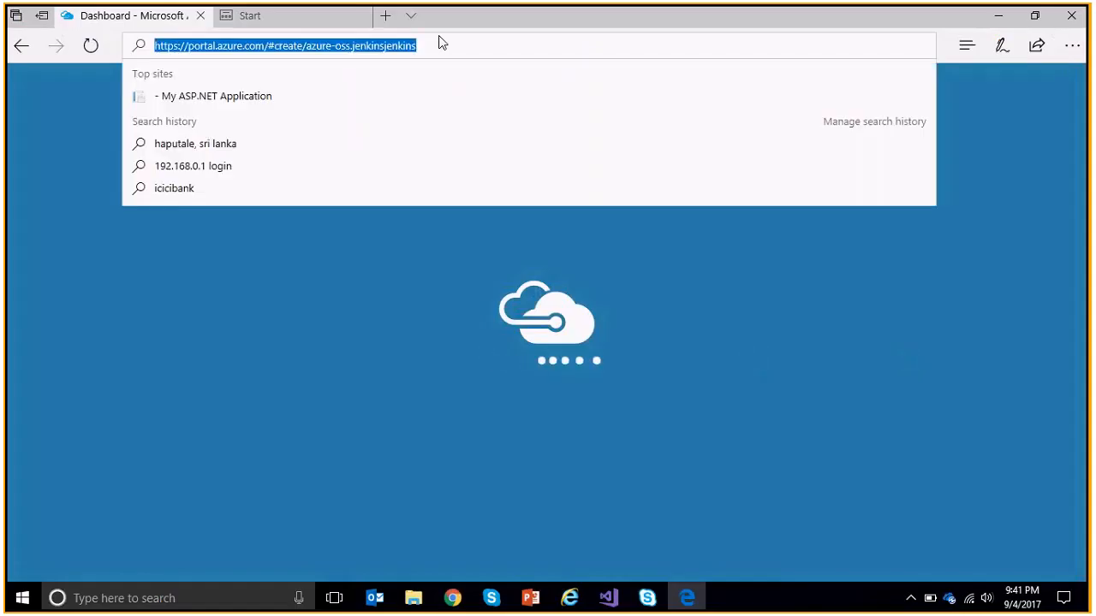
{"action": "left_click", "coordinate": [687, 590]}
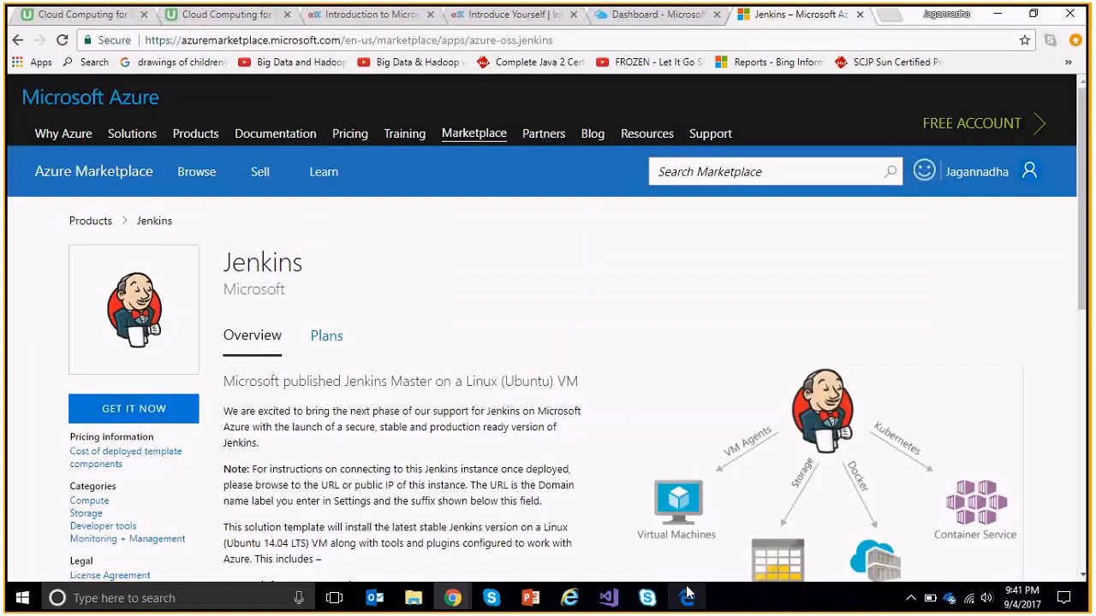
{"action": "left_click", "coordinate": [355, 41]}
{"action": "type", "text": "https://portal.azure.com/#create/azure-oss.jenkinsjenkins"}
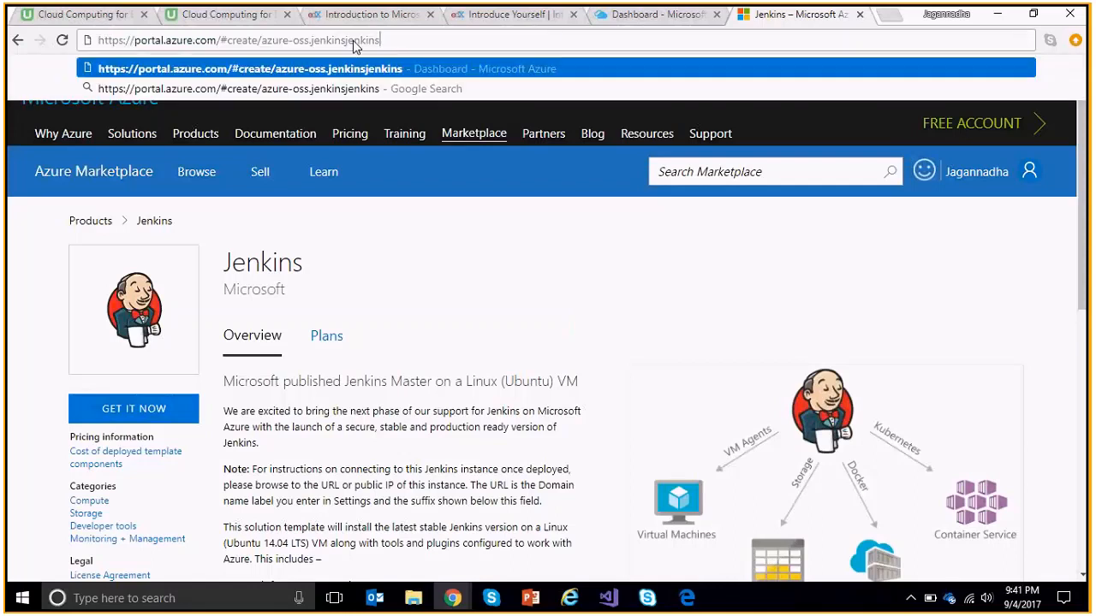
{"action": "key", "text": "Return"}
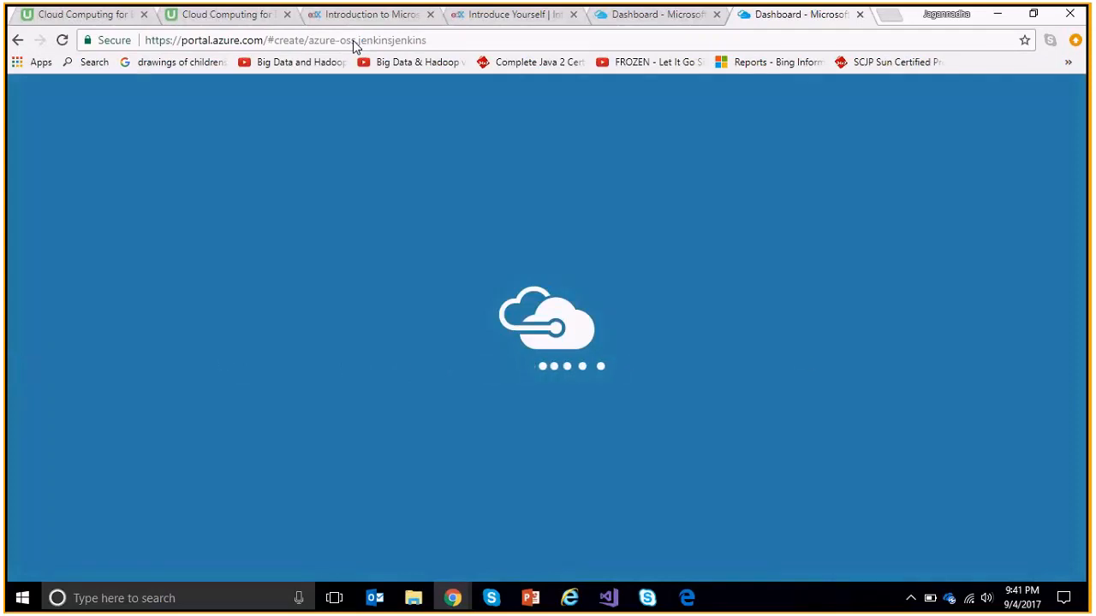
Switch to the other Dashboard tab and try the + New panel, which opens empty.
{"action": "left_click", "coordinate": [688, 598]}
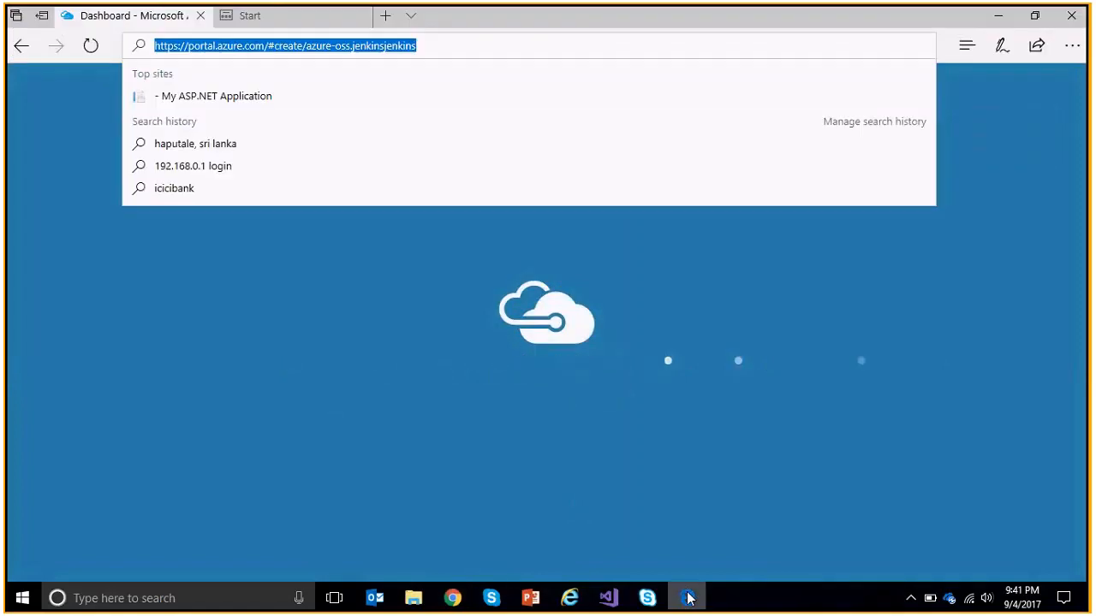
{"action": "left_click", "coordinate": [687, 599]}
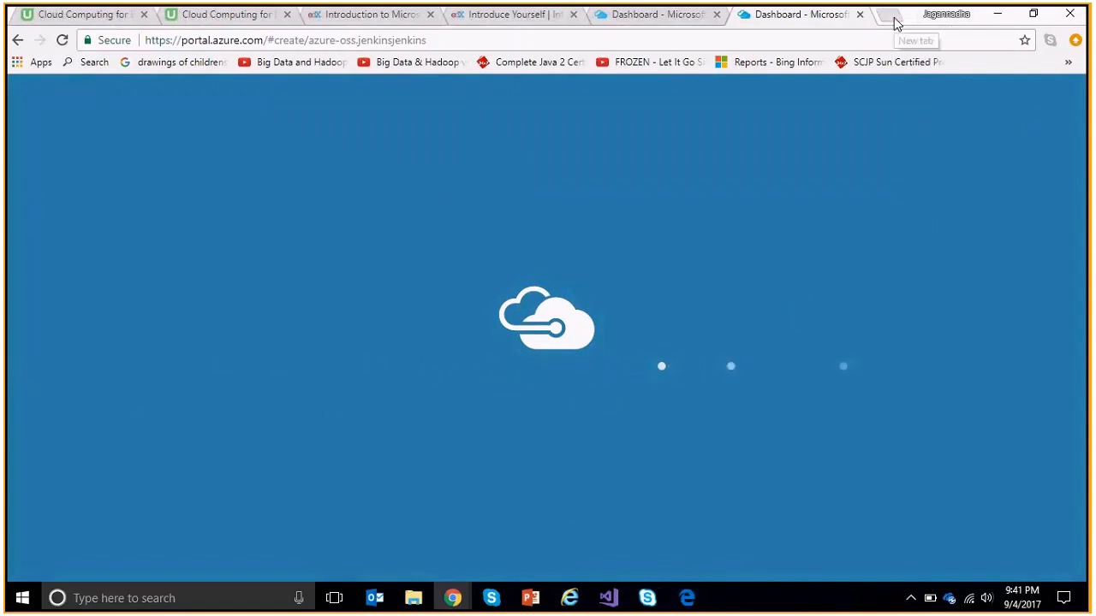
{"action": "left_click", "coordinate": [616, 15]}
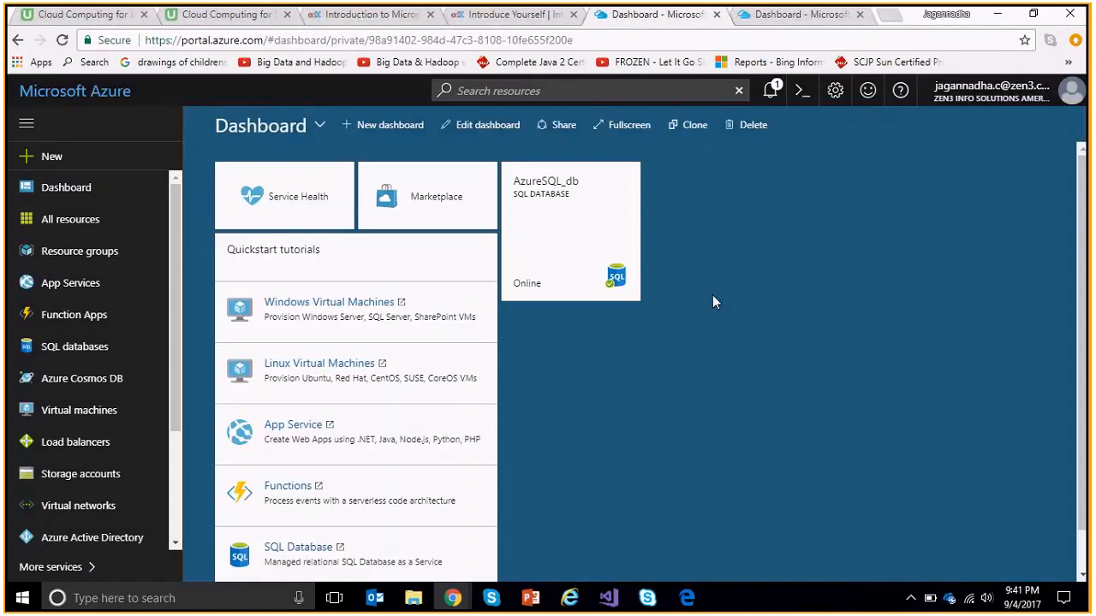
{"action": "left_click", "coordinate": [50, 155]}
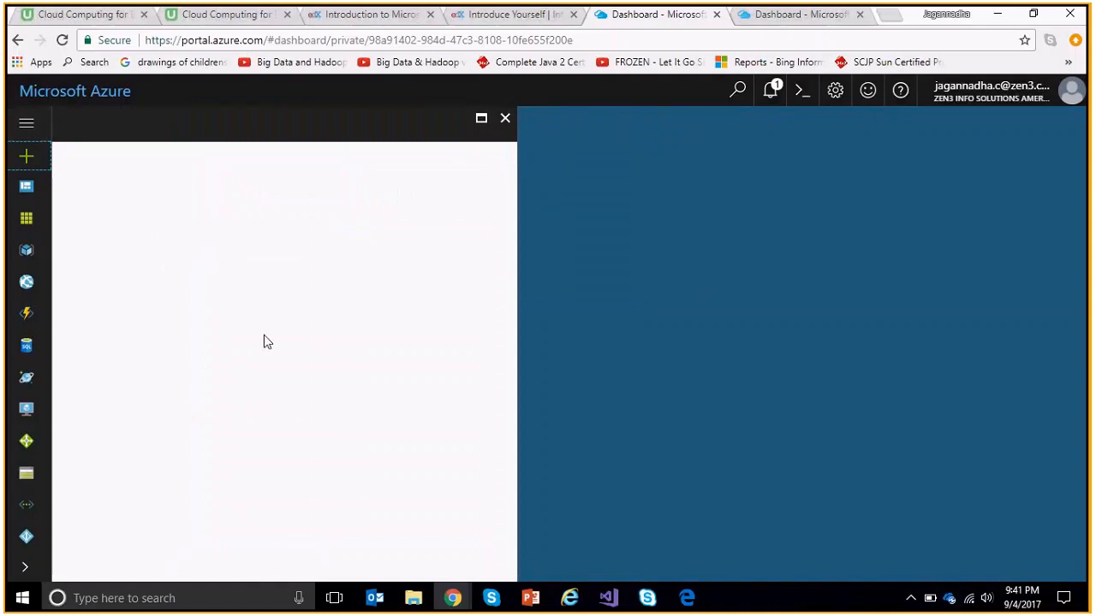
{"action": "left_click", "coordinate": [506, 121]}
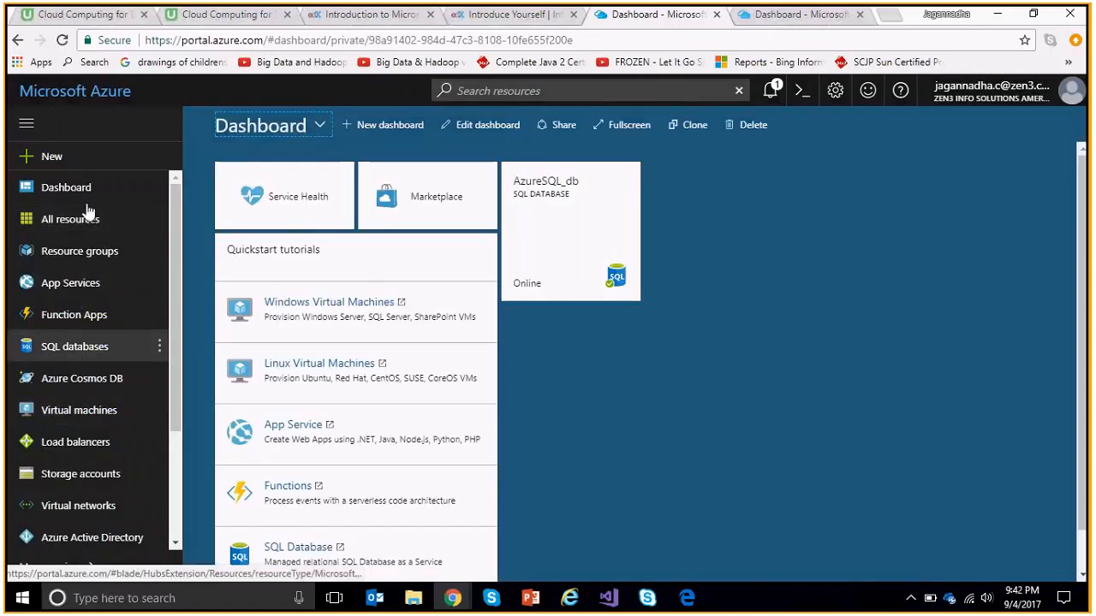
{"action": "left_click", "coordinate": [53, 155]}
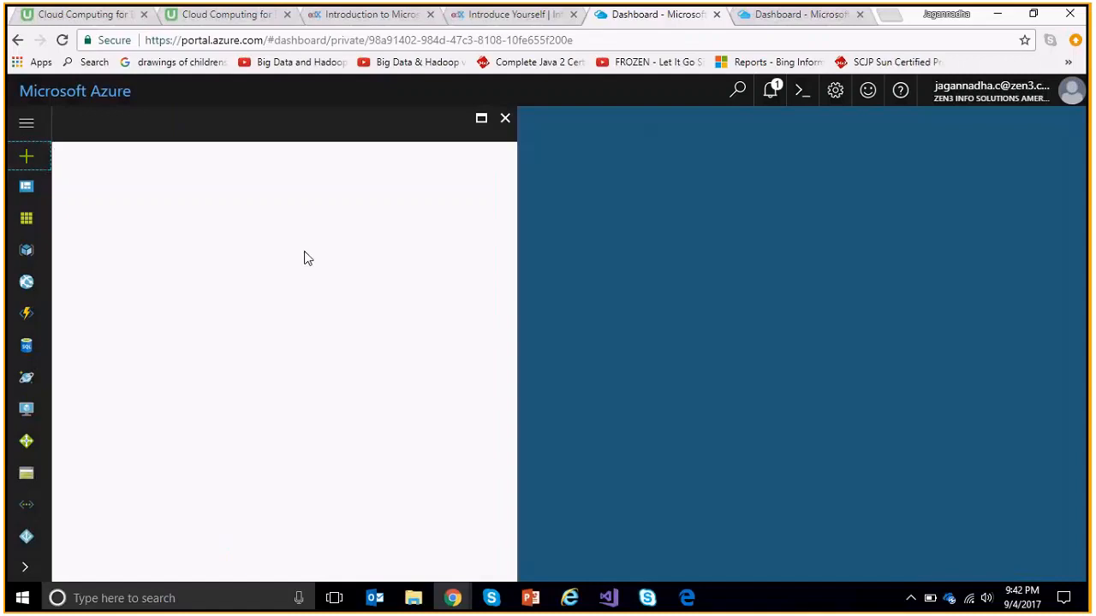
{"action": "left_click", "coordinate": [781, 15]}
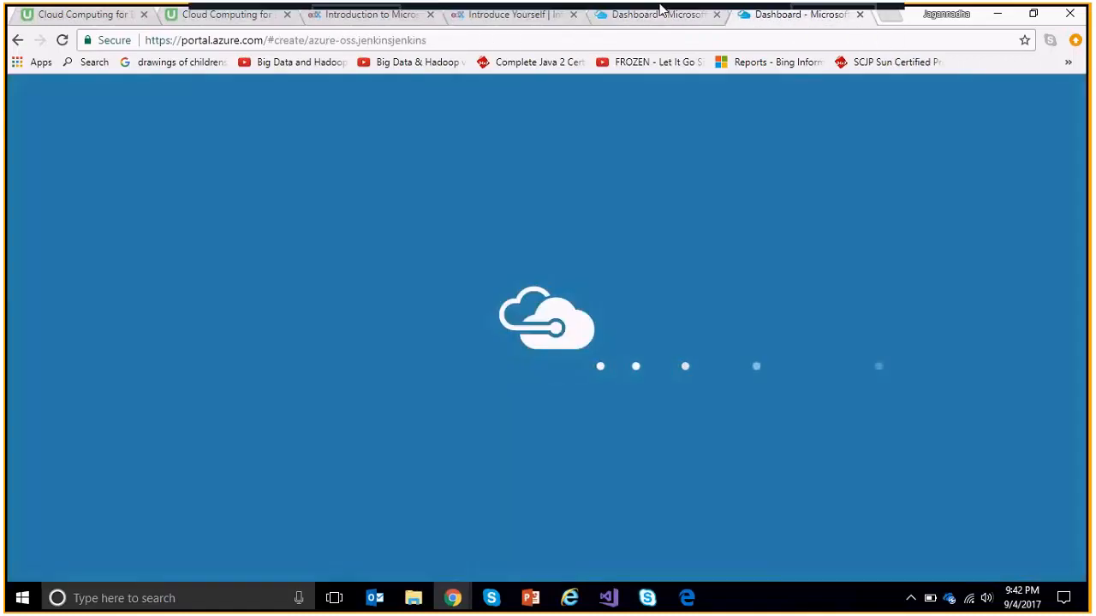
{"action": "left_click", "coordinate": [657, 15]}
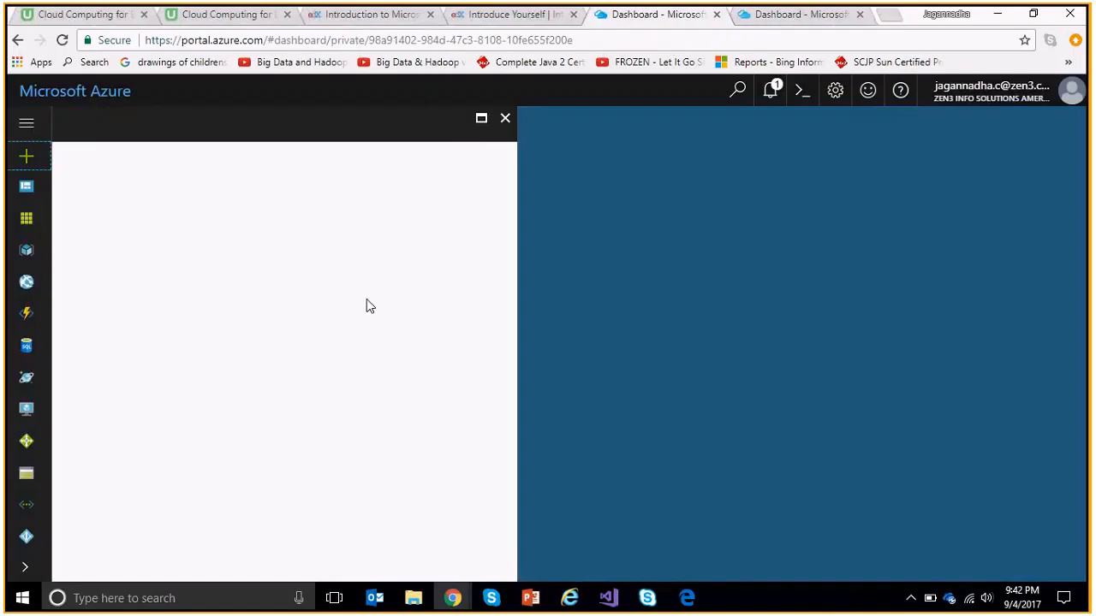
Reload the Dashboard tab and reopen + New, checking on the Jenkins creation tab.
{"action": "left_click", "coordinate": [310, 44]}
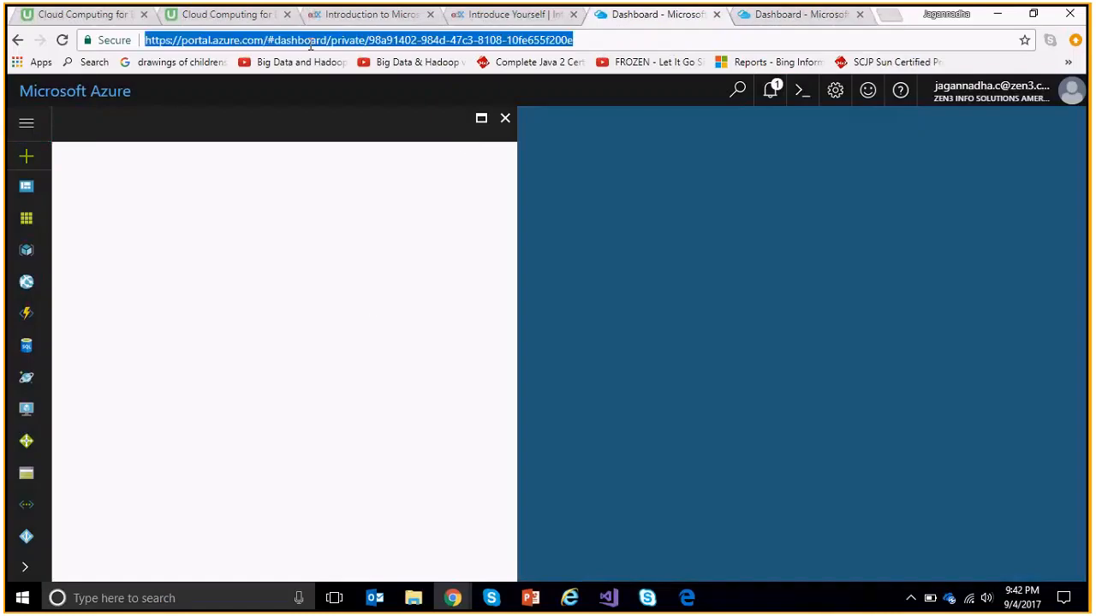
{"action": "key", "text": "Return"}
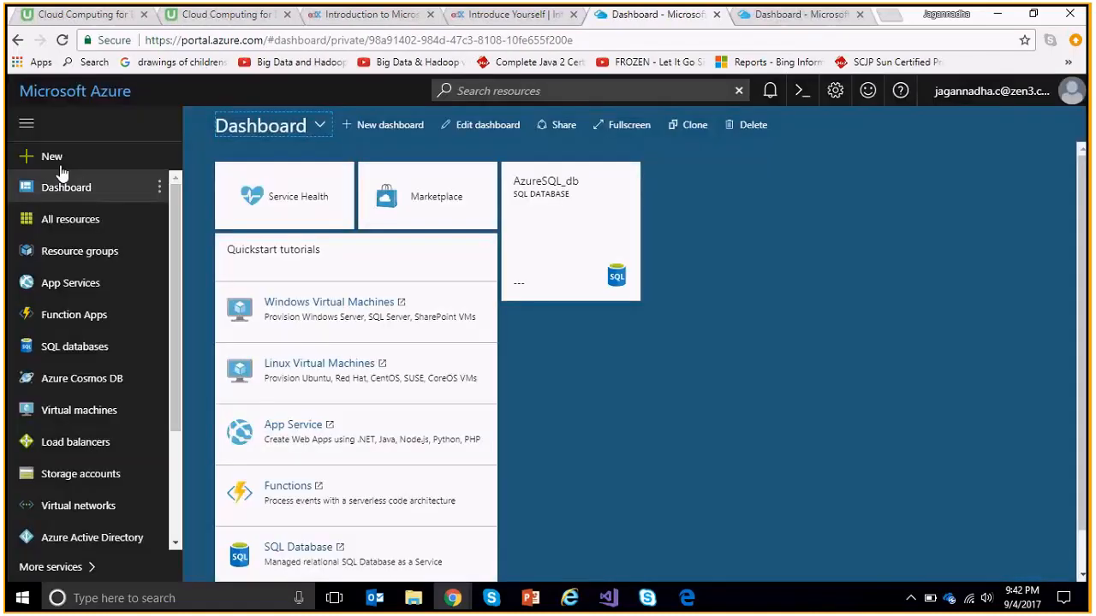
{"action": "left_click", "coordinate": [53, 158]}
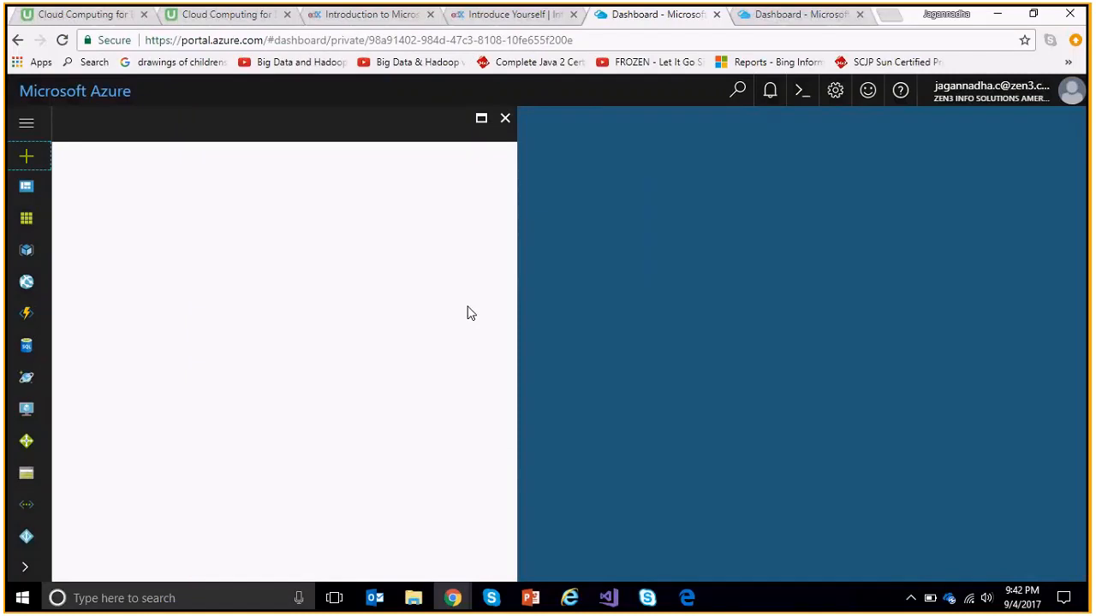
{"action": "left_click", "coordinate": [807, 21]}
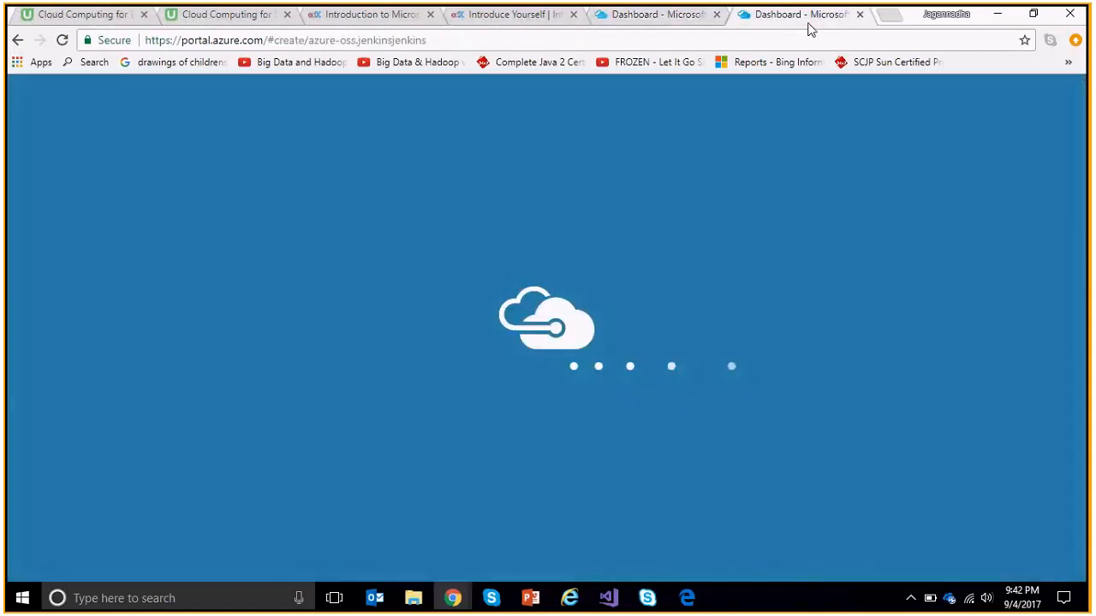
{"action": "left_click", "coordinate": [660, 15]}
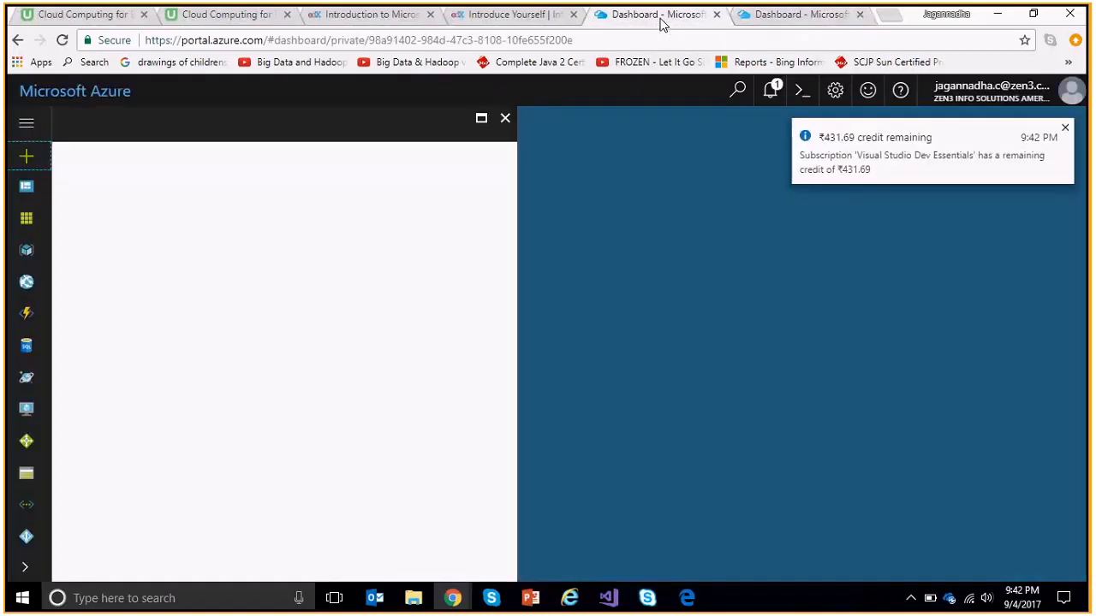
Dismiss the credit notice, expand the side menu, close the blank New blade, and reload the portal.
{"action": "left_click", "coordinate": [1067, 130]}
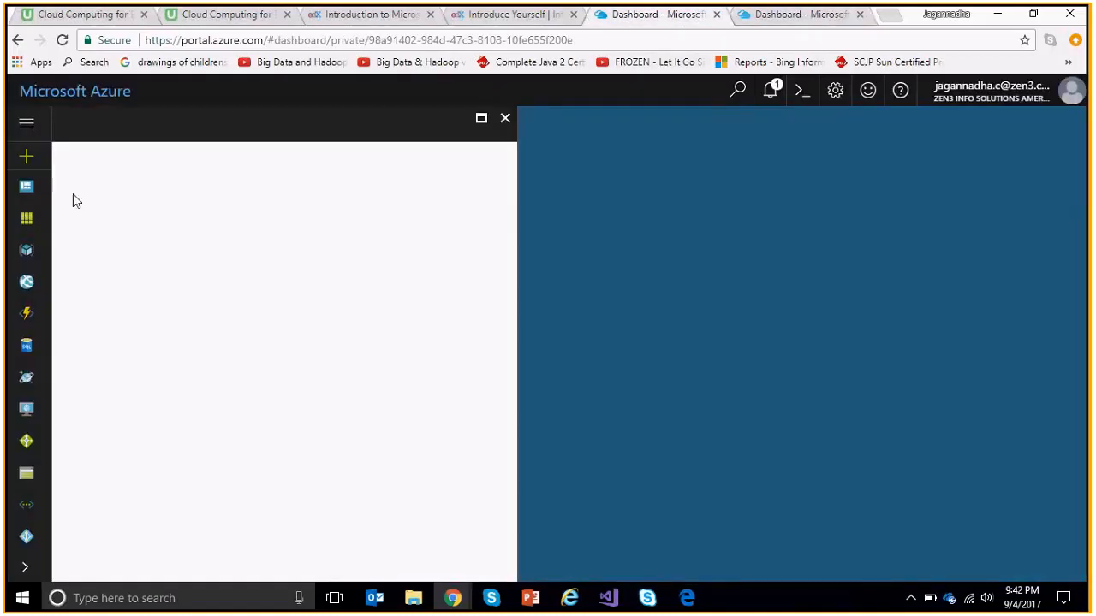
{"action": "left_click", "coordinate": [27, 126]}
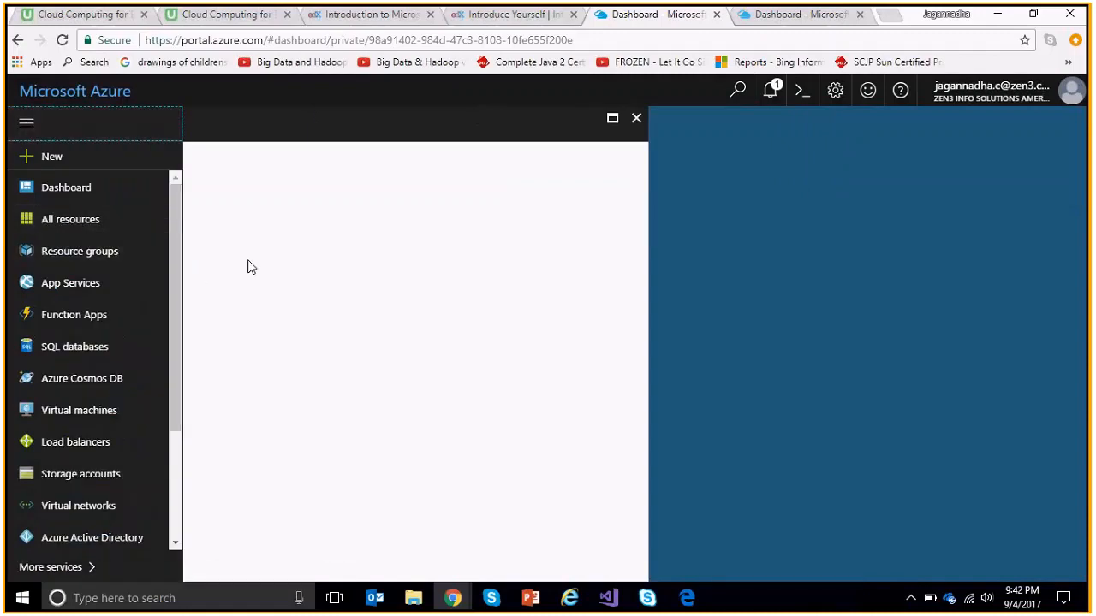
{"action": "left_click", "coordinate": [640, 120]}
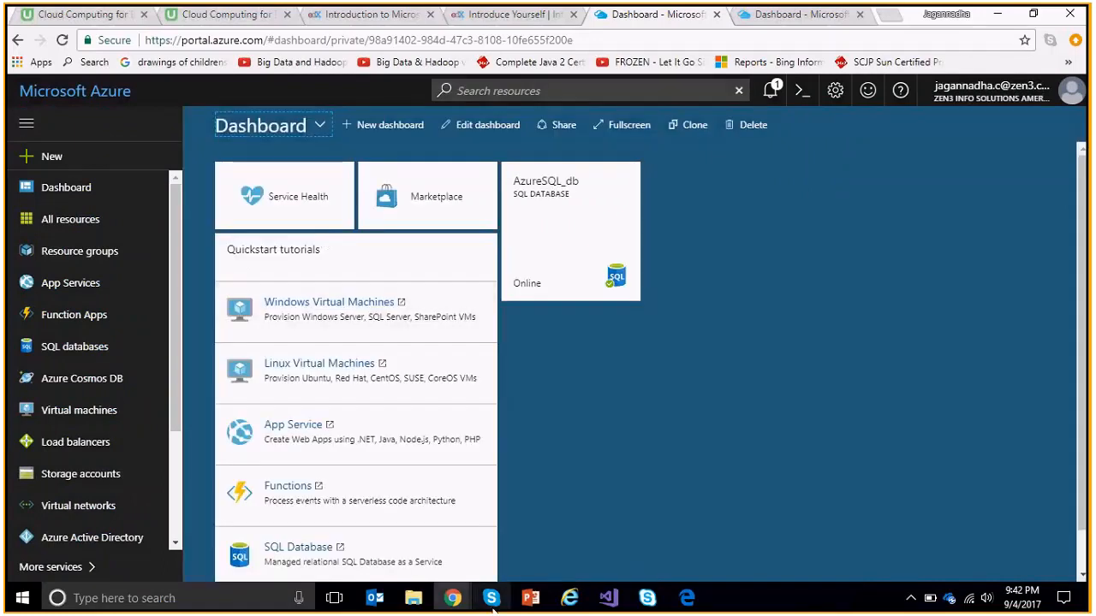
{"action": "mouse_move", "coordinate": [452, 598]}
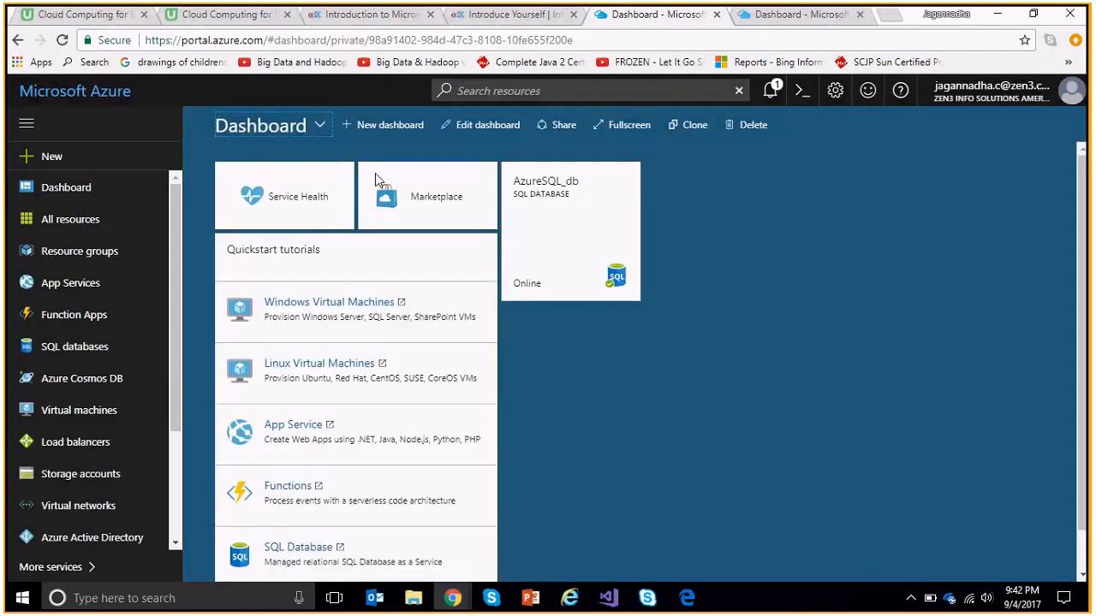
{"action": "key", "text": "ctrl+l"}
{"action": "key", "text": "Return"}
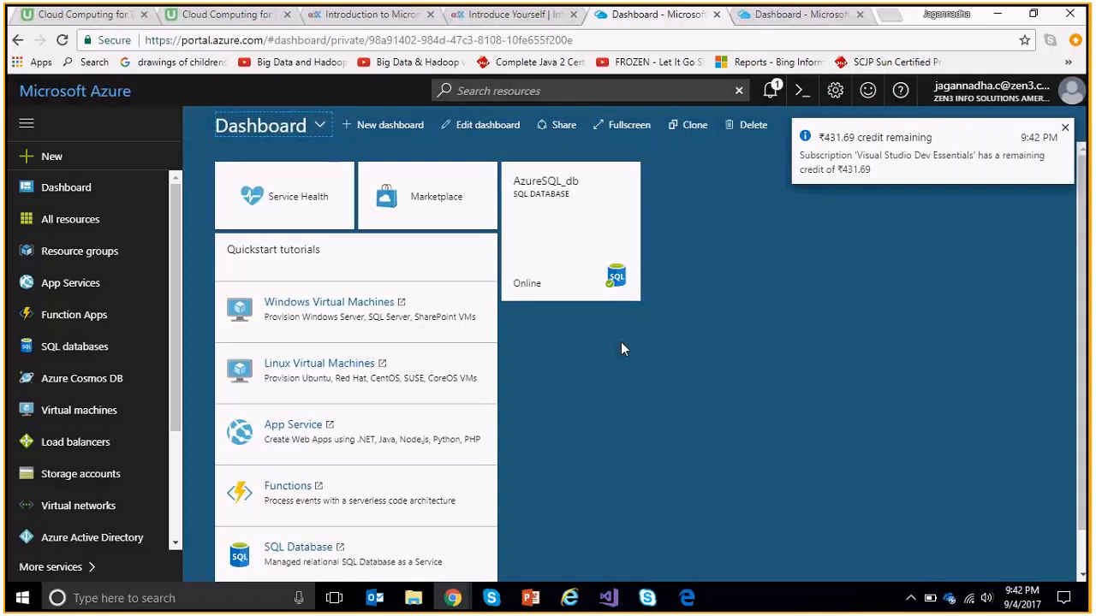
{"action": "left_click", "coordinate": [61, 159]}
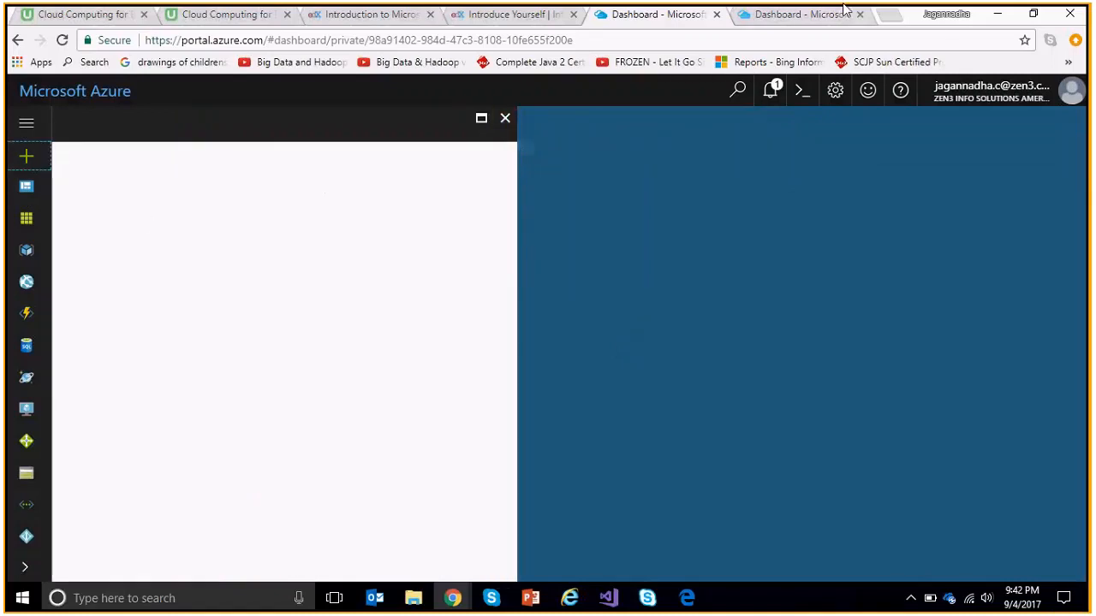
{"action": "left_click", "coordinate": [811, 19]}
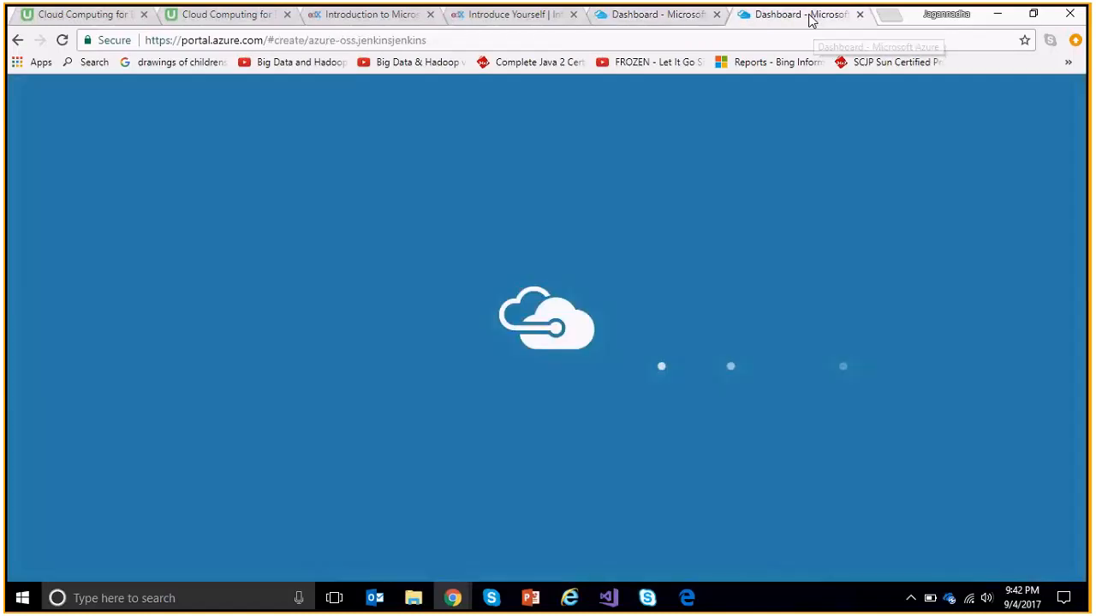
{"action": "left_click", "coordinate": [672, 24]}
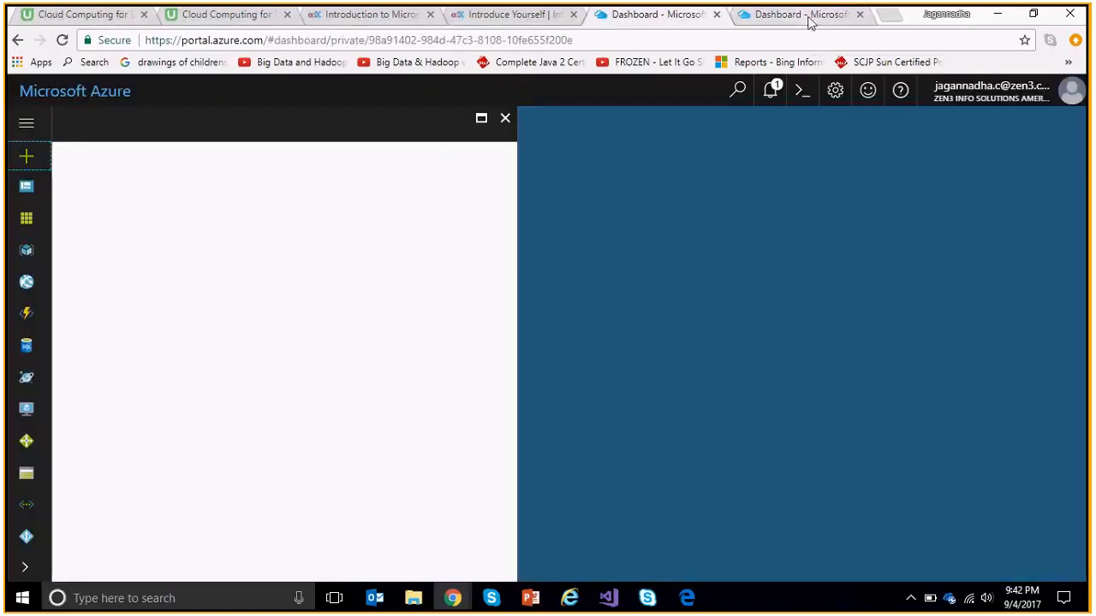
{"action": "left_click", "coordinate": [810, 20]}
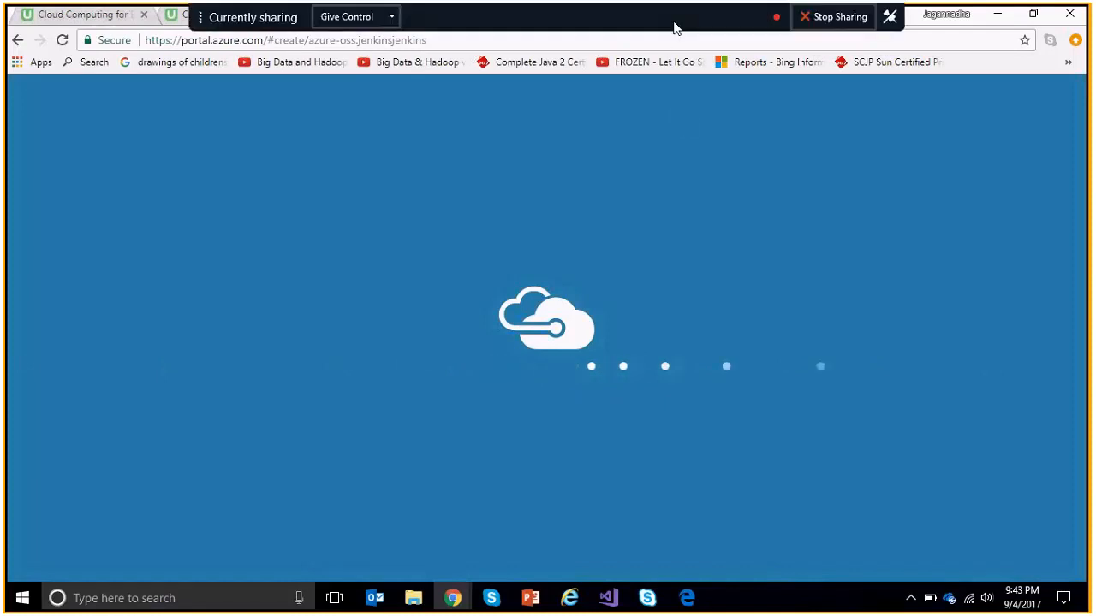
{"action": "left_click", "coordinate": [676, 19]}
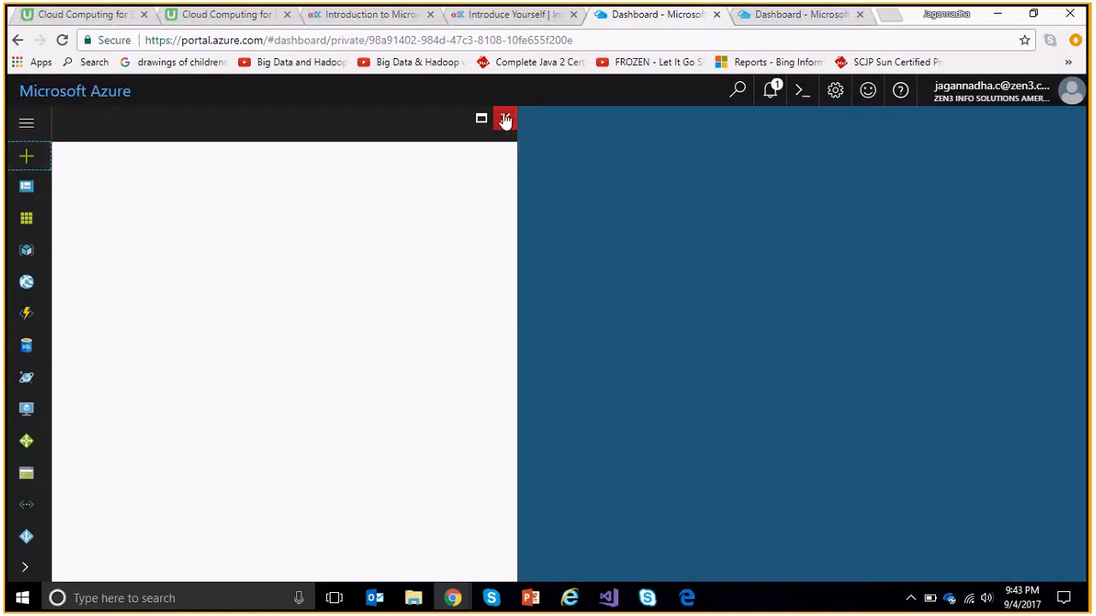
{"action": "key", "text": "ctrl+l"}
{"action": "key", "text": "Return"}
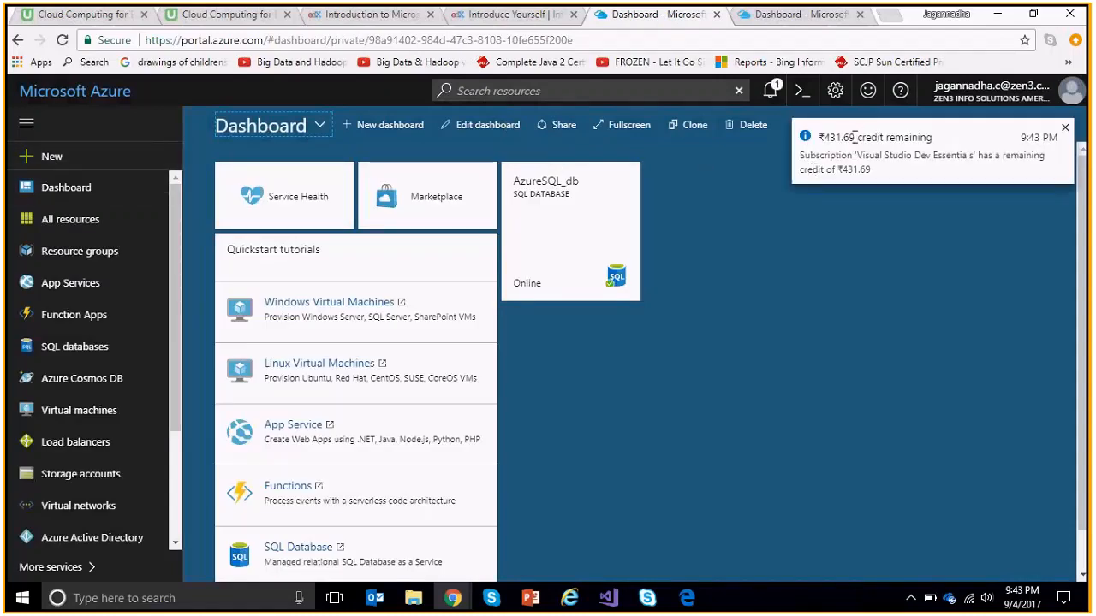
Expand the sidebar, open + New, and close the blank New blade to reach the Dashboard.
{"action": "left_click", "coordinate": [826, 144]}
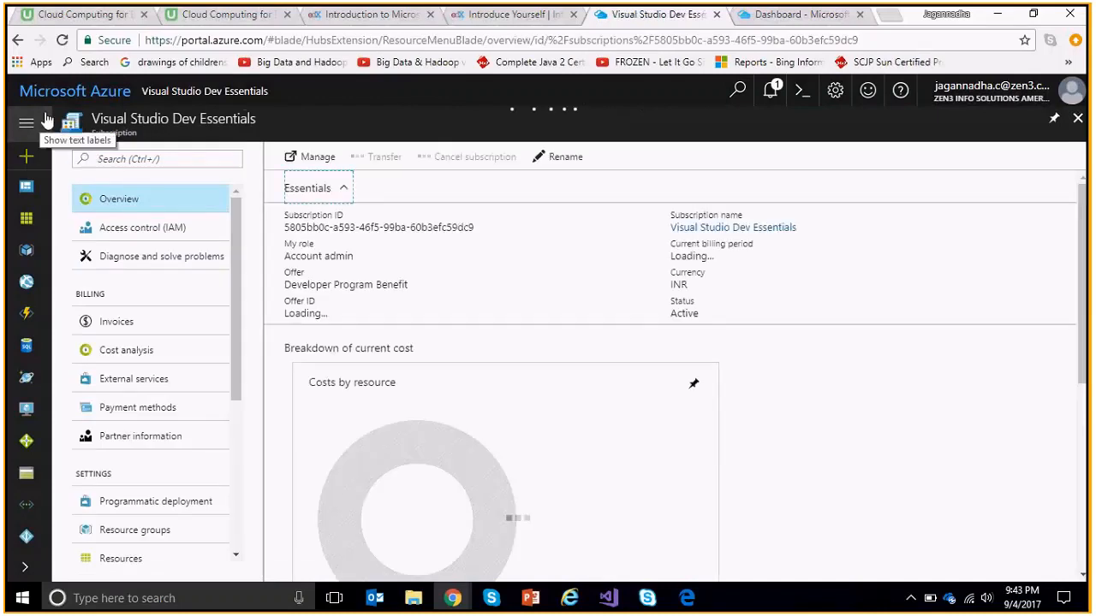
{"action": "left_click", "coordinate": [47, 120]}
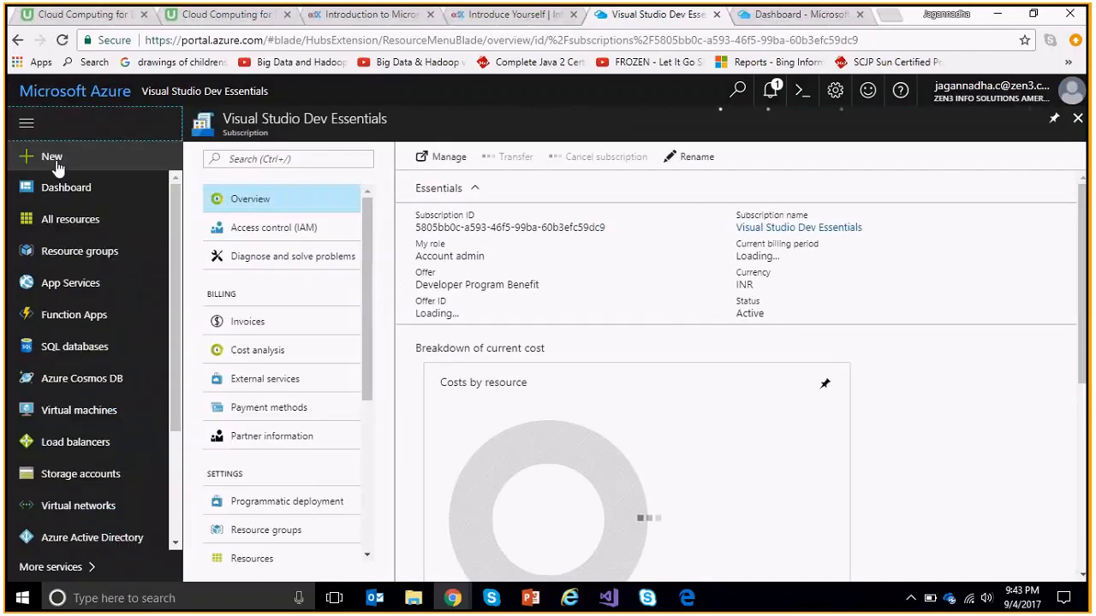
{"action": "left_click", "coordinate": [53, 158]}
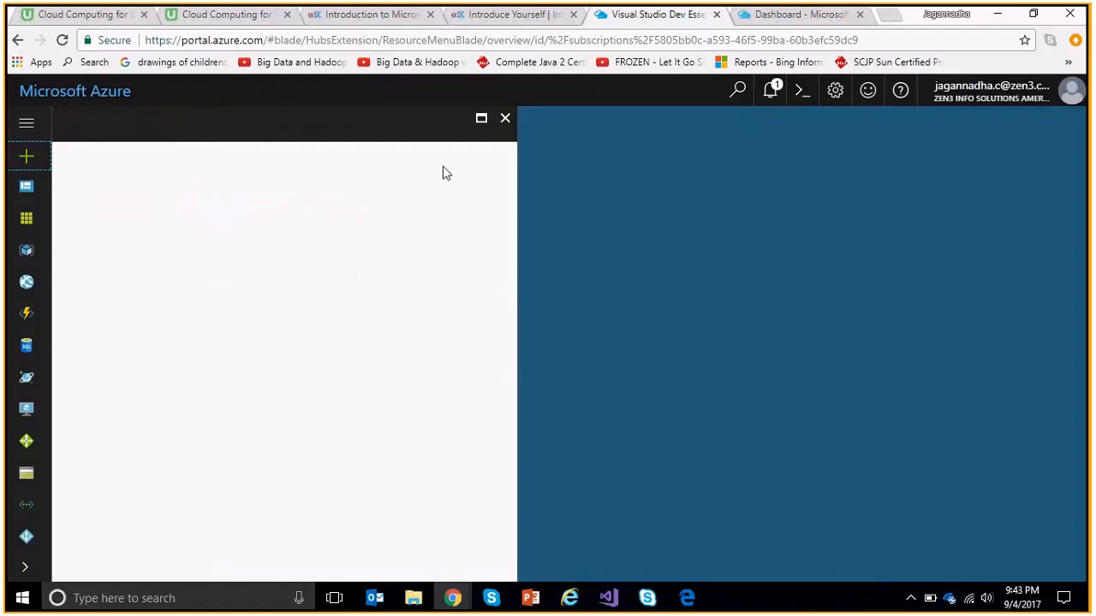
{"action": "left_click", "coordinate": [506, 120]}
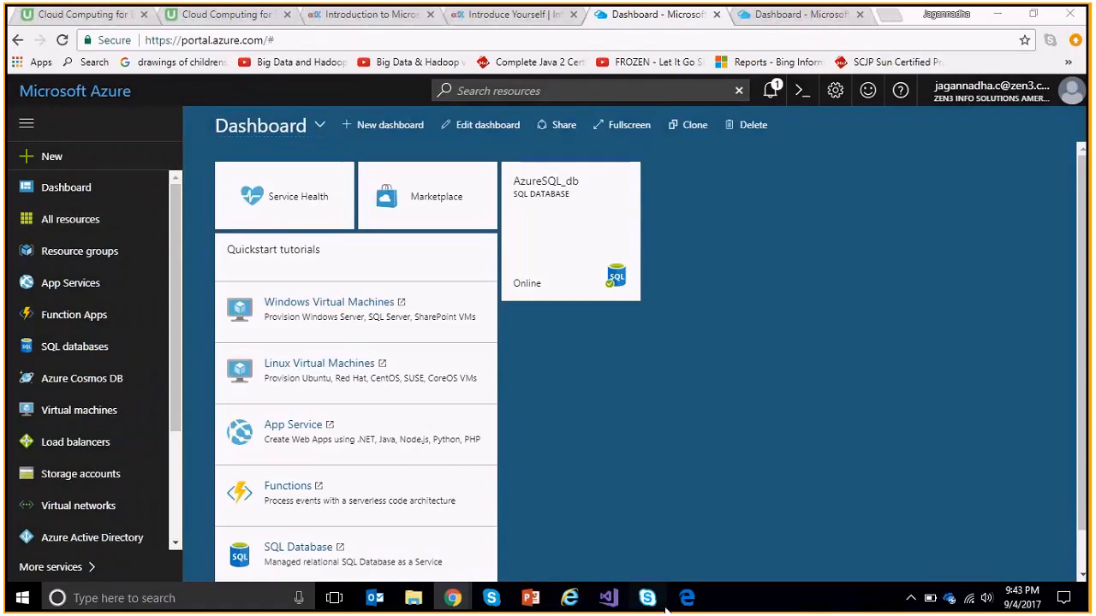
{"action": "left_click", "coordinate": [665, 604]}
Switch between Edge and Chrome and select the portal dashboard address in Chrome.
{"action": "left_click", "coordinate": [687, 597]}
{"action": "left_click", "coordinate": [255, 18]}
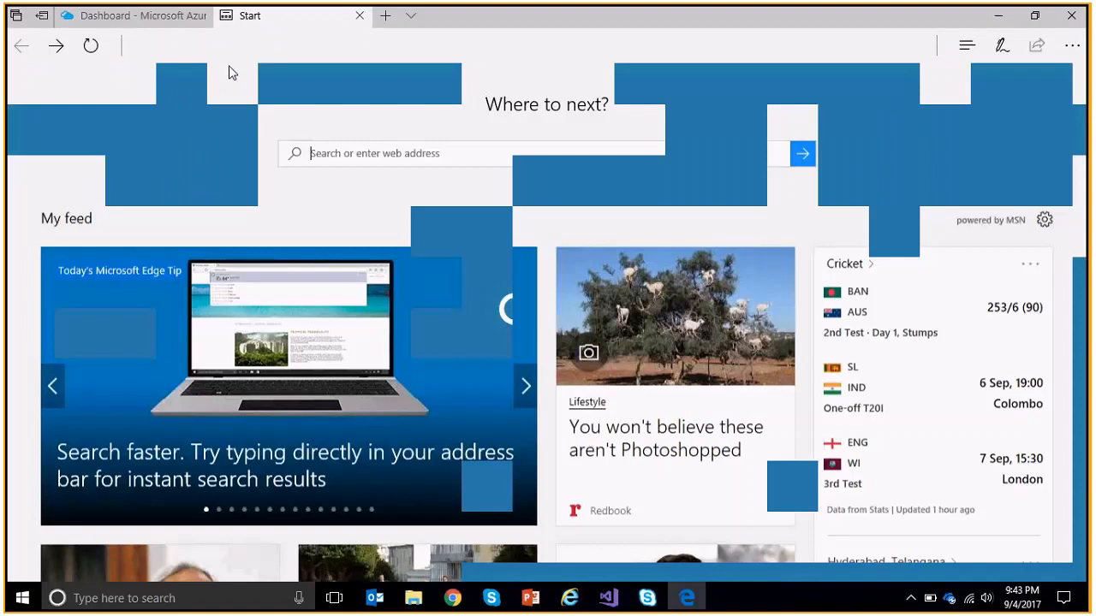
{"action": "left_click", "coordinate": [142, 16]}
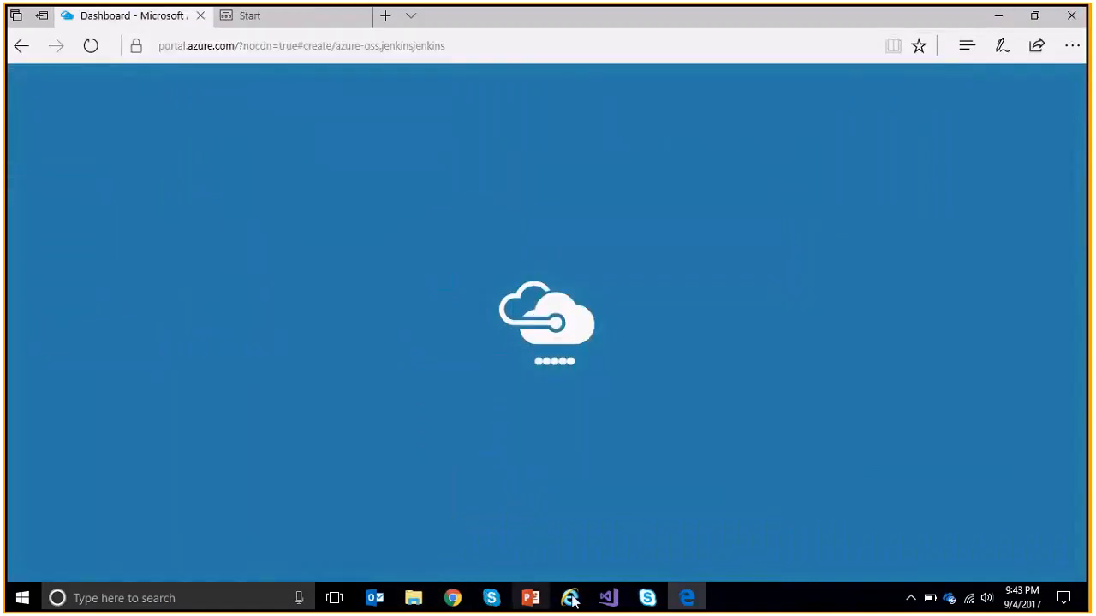
{"action": "mouse_move", "coordinate": [452, 597]}
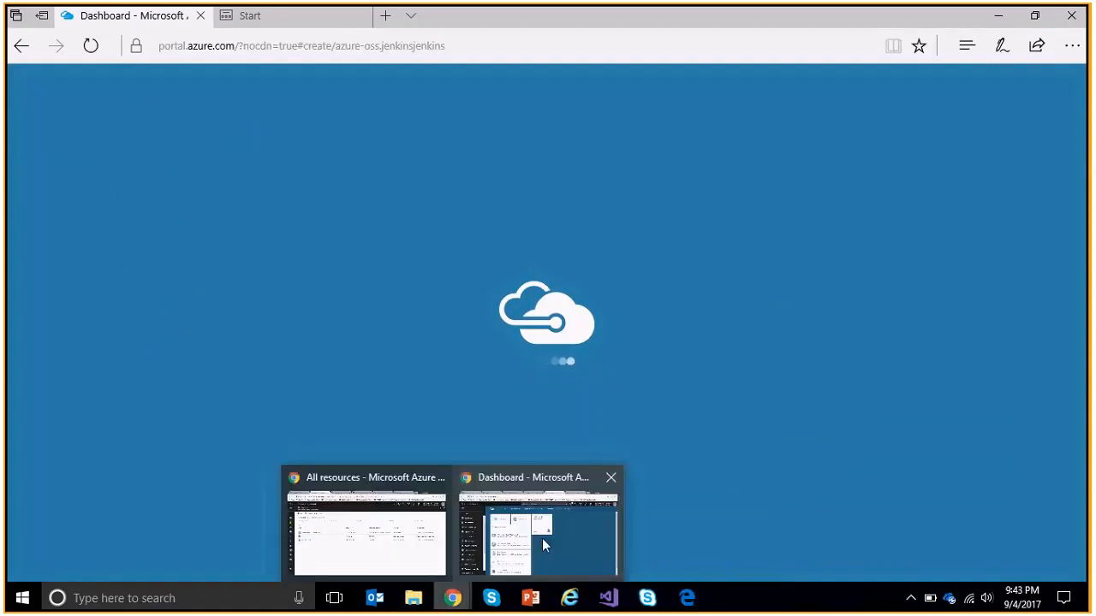
{"action": "left_click", "coordinate": [545, 537]}
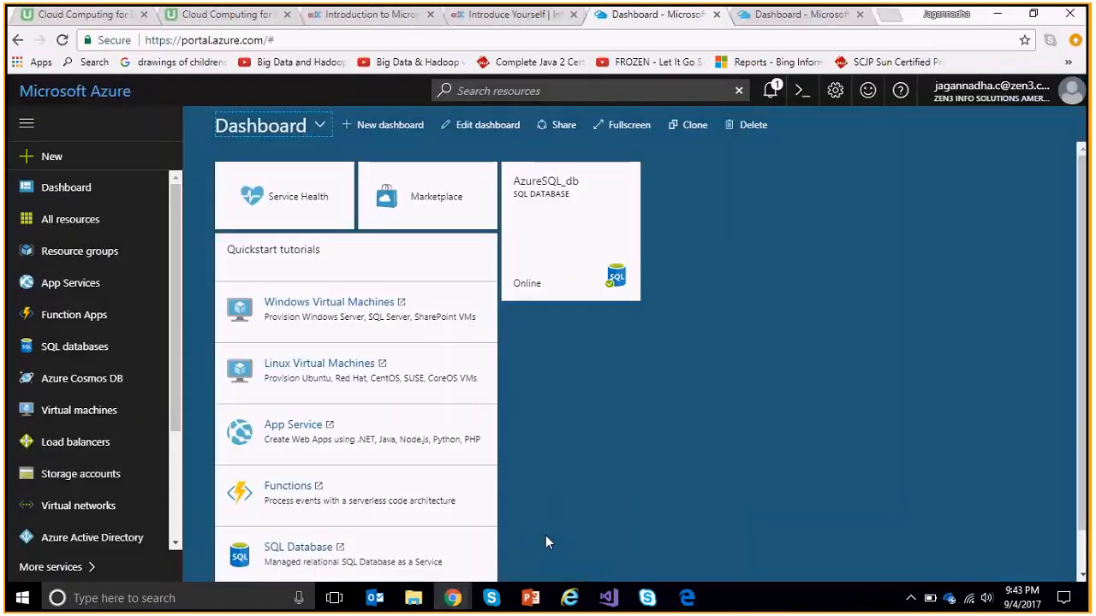
{"action": "left_click", "coordinate": [301, 44]}
{"action": "key", "text": "ctrl+c"}
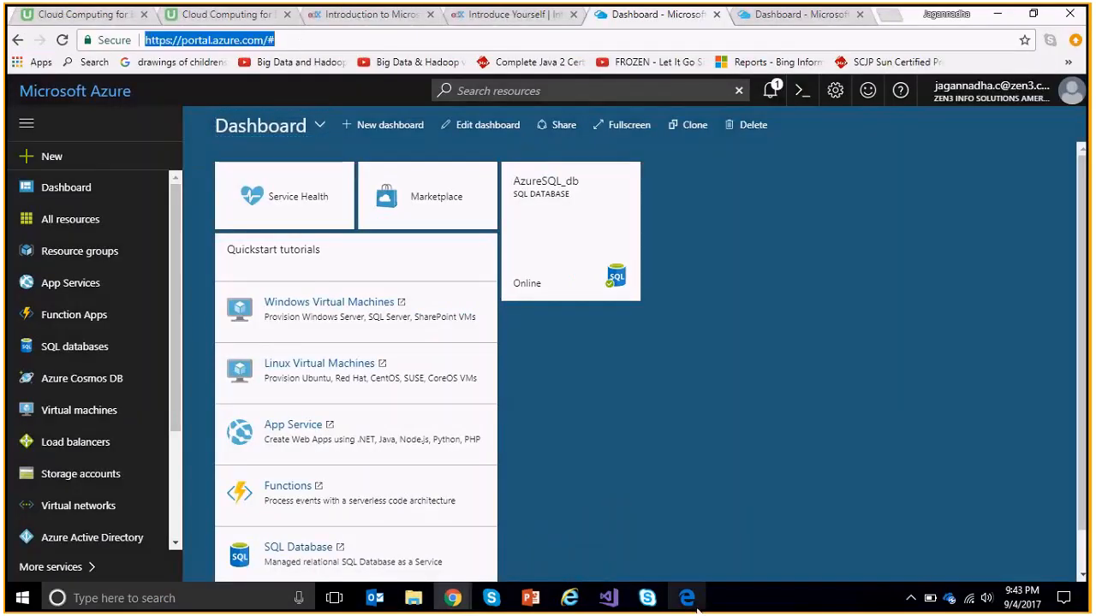
{"action": "left_click", "coordinate": [698, 609]}
{"action": "key", "text": "ctrl+l"}
{"action": "key", "text": "ctrl+v"}
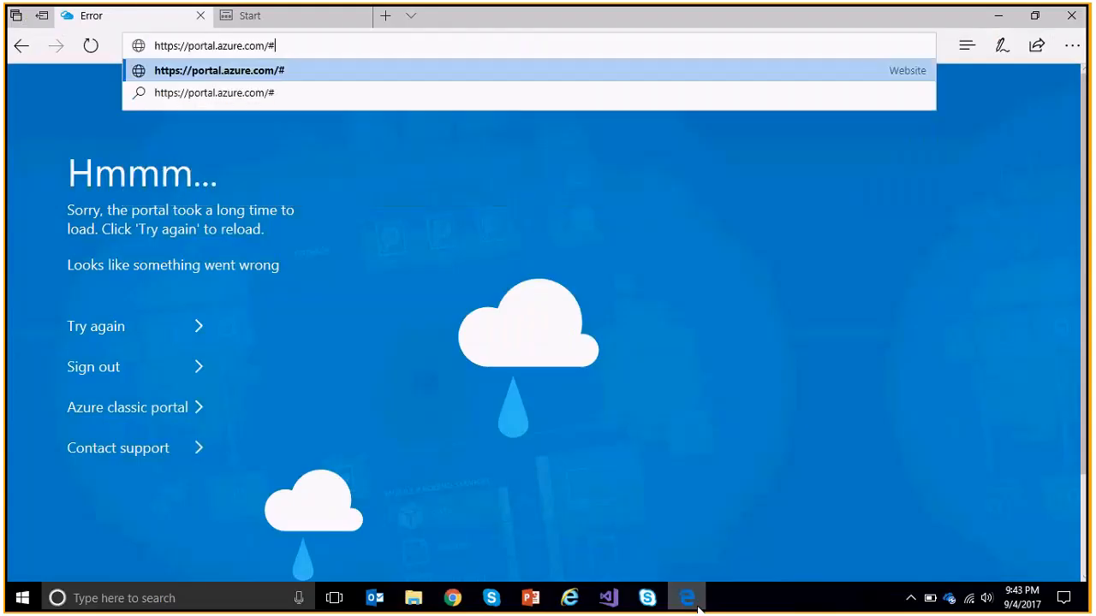
{"action": "key", "text": "Return"}
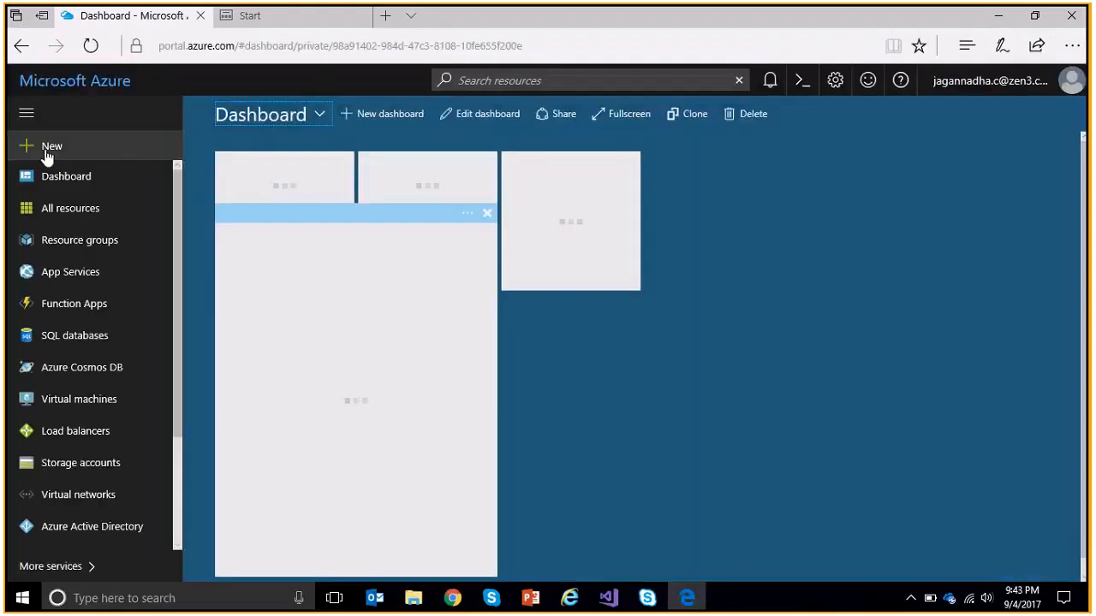
{"action": "left_click", "coordinate": [47, 154]}
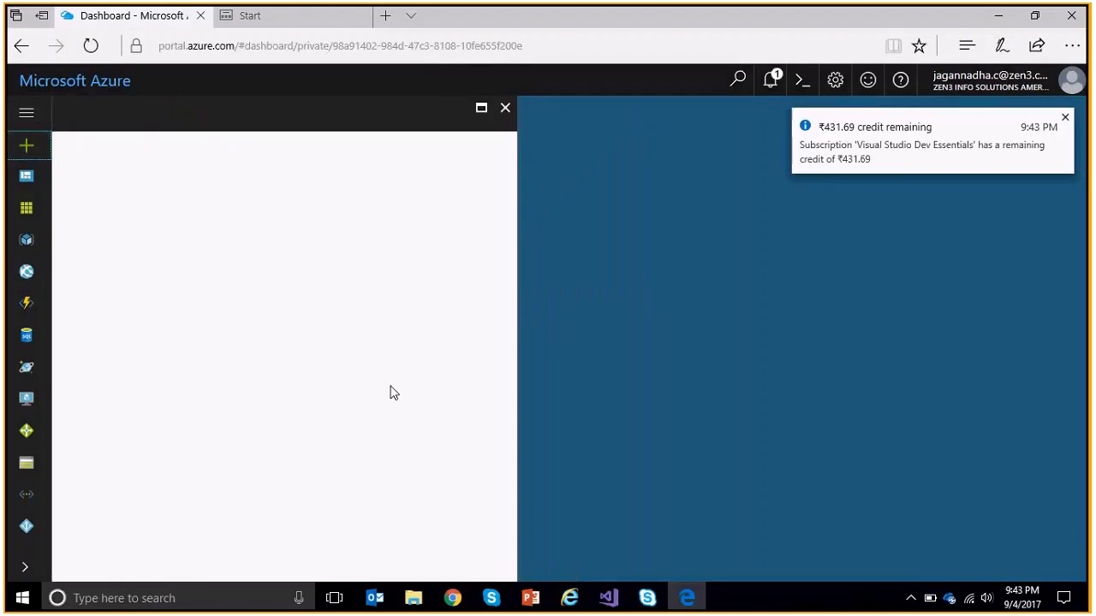
{"action": "left_click", "coordinate": [297, 28]}
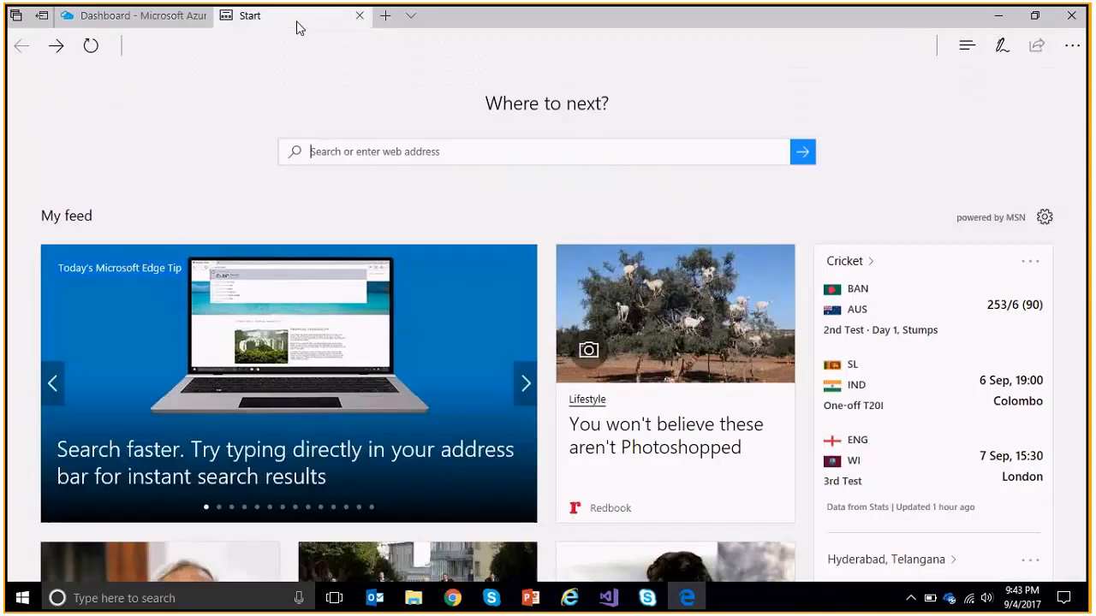
{"action": "left_click", "coordinate": [159, 13]}
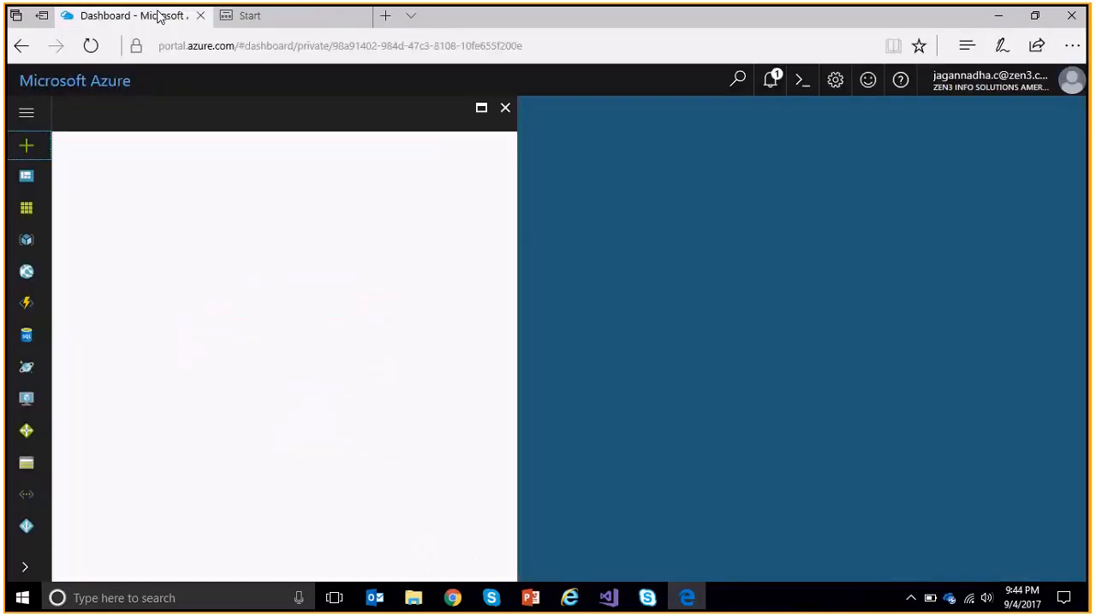
{"action": "key", "text": "ctrl+l"}
Retry the + New panel, close the duplicate Dashboard tab, and reload the portal.
{"action": "key", "text": "Escape"}
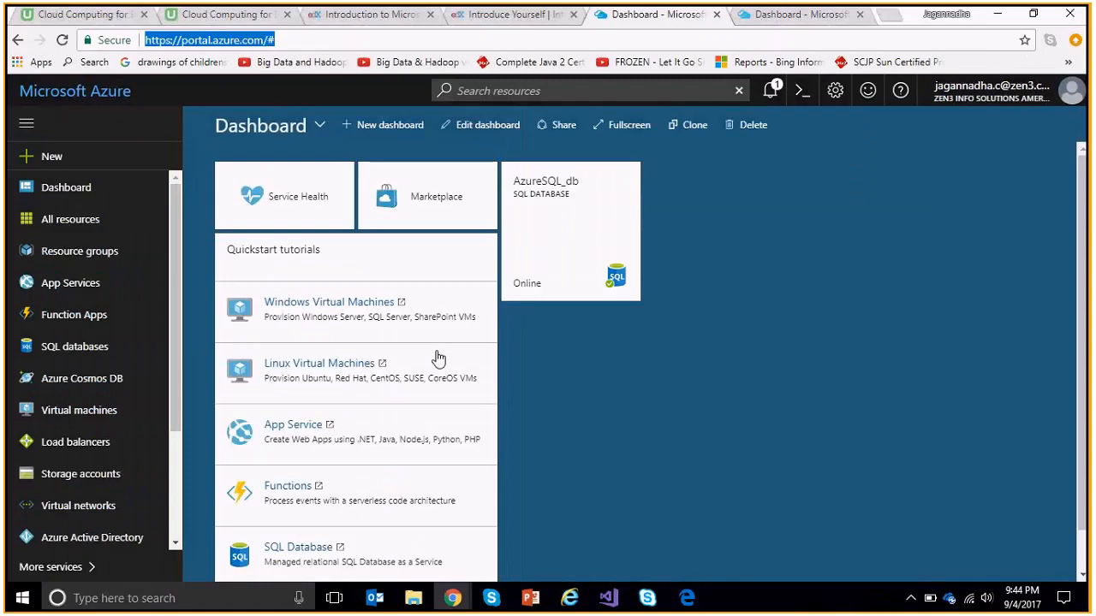
{"action": "left_click", "coordinate": [53, 159]}
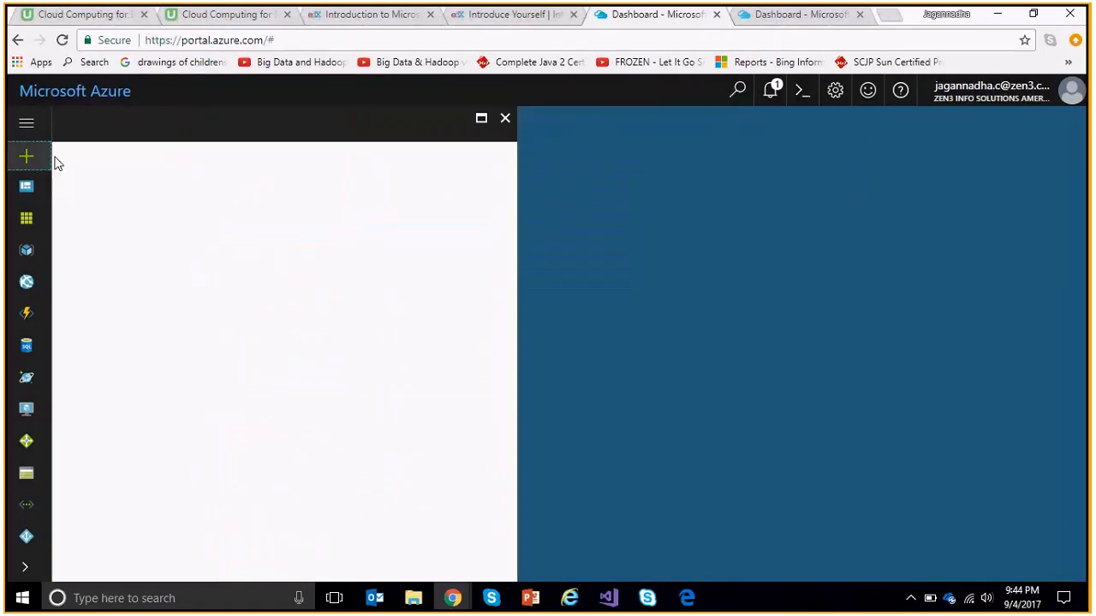
{"action": "left_click", "coordinate": [505, 118]}
{"action": "left_click", "coordinate": [860, 14]}
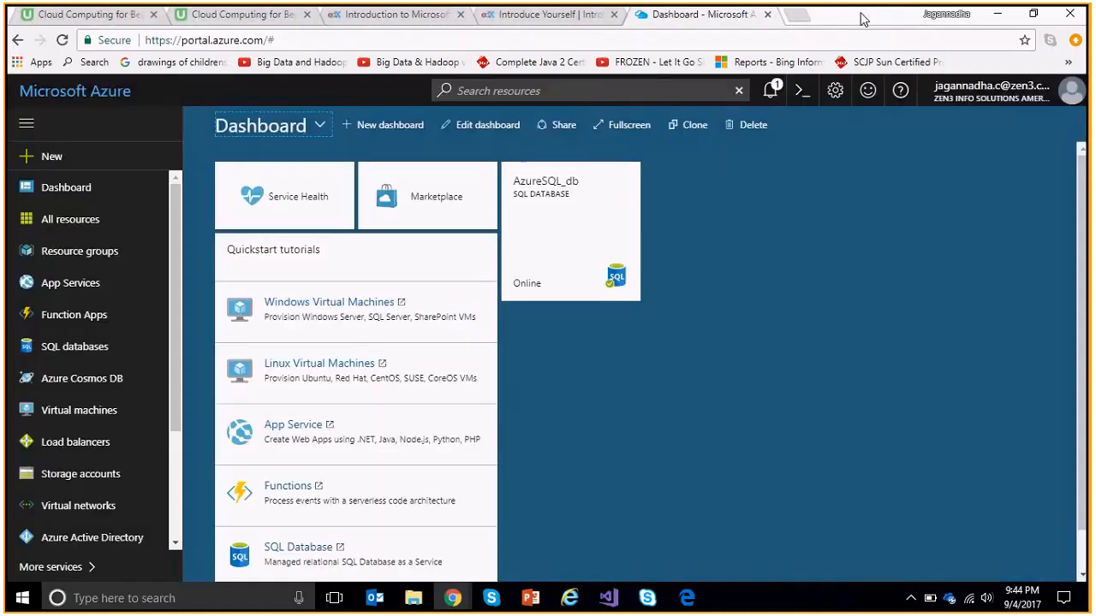
{"action": "left_click", "coordinate": [54, 163]}
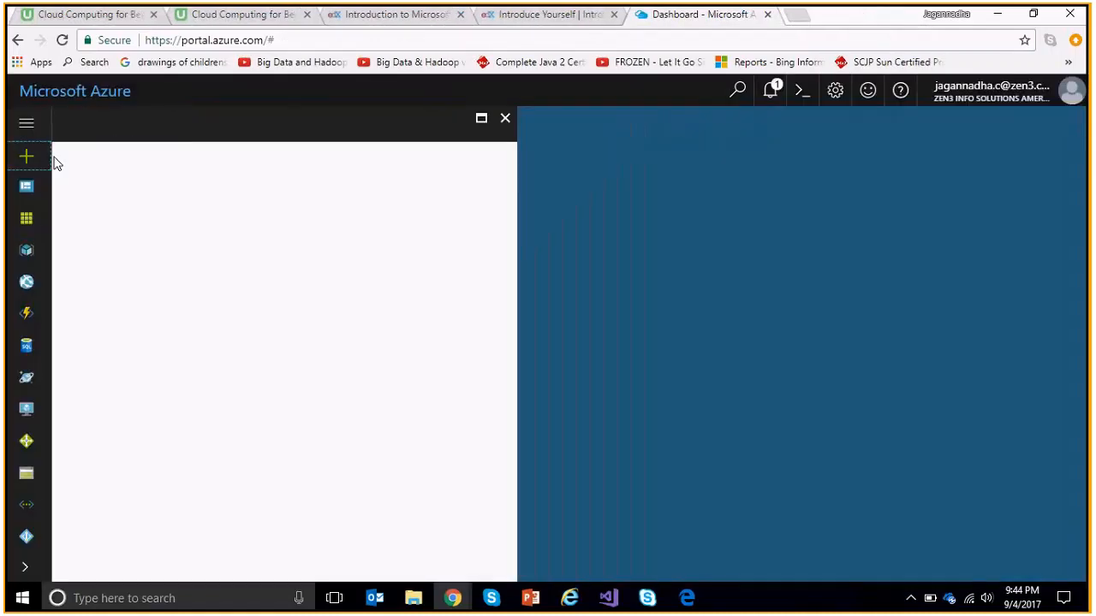
{"action": "left_click", "coordinate": [505, 118]}
{"action": "key", "text": "F5"}
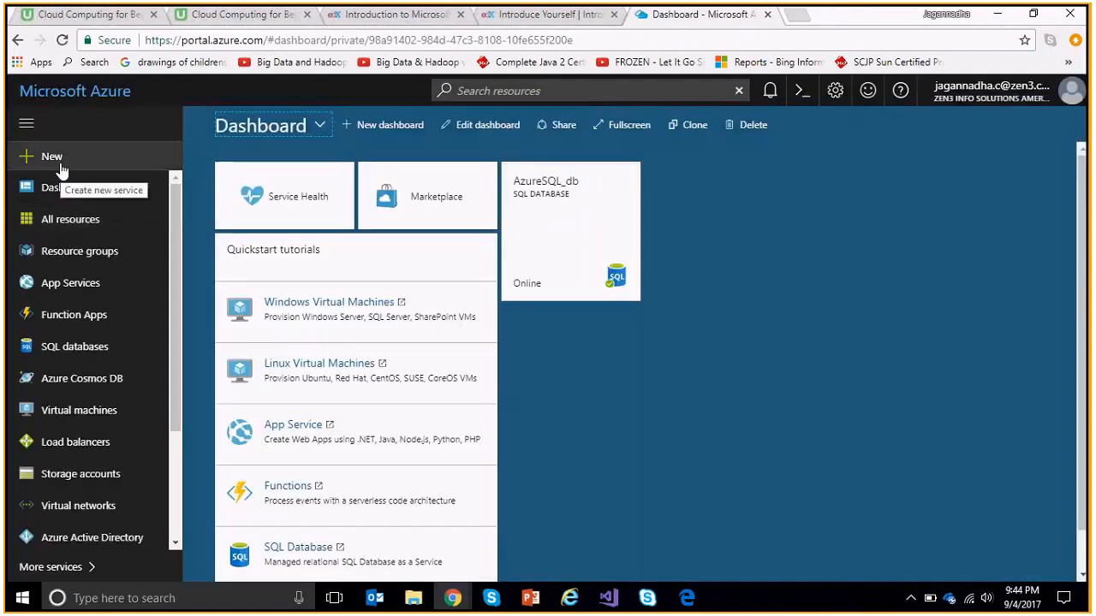
Reload again, close the remaining Dashboard tab, and bring up the All resources window with three items.
{"action": "left_click", "coordinate": [60, 163]}
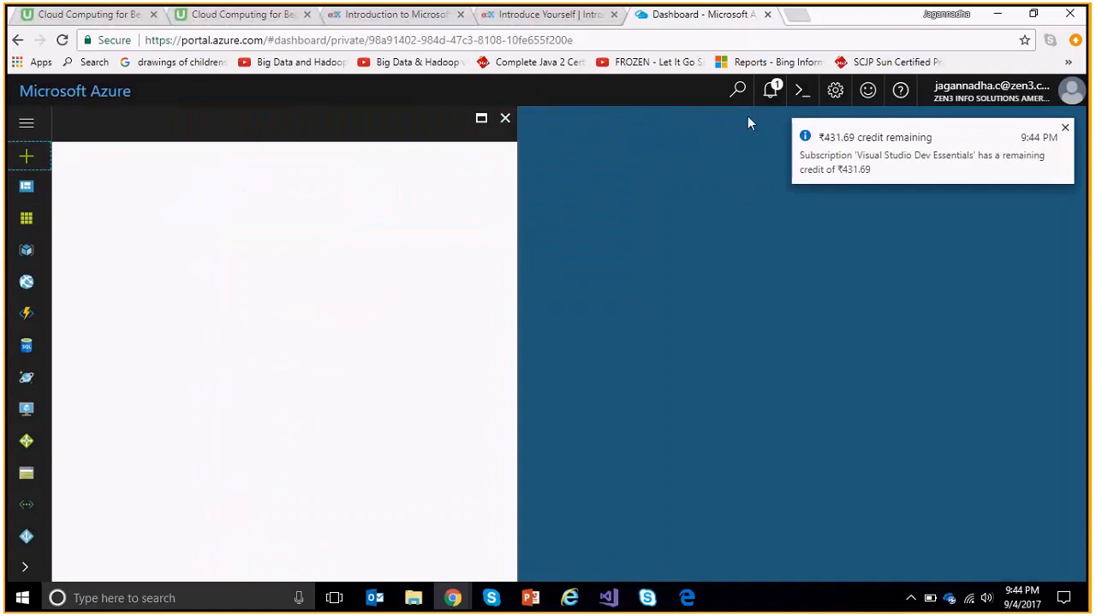
{"action": "key", "text": "F5"}
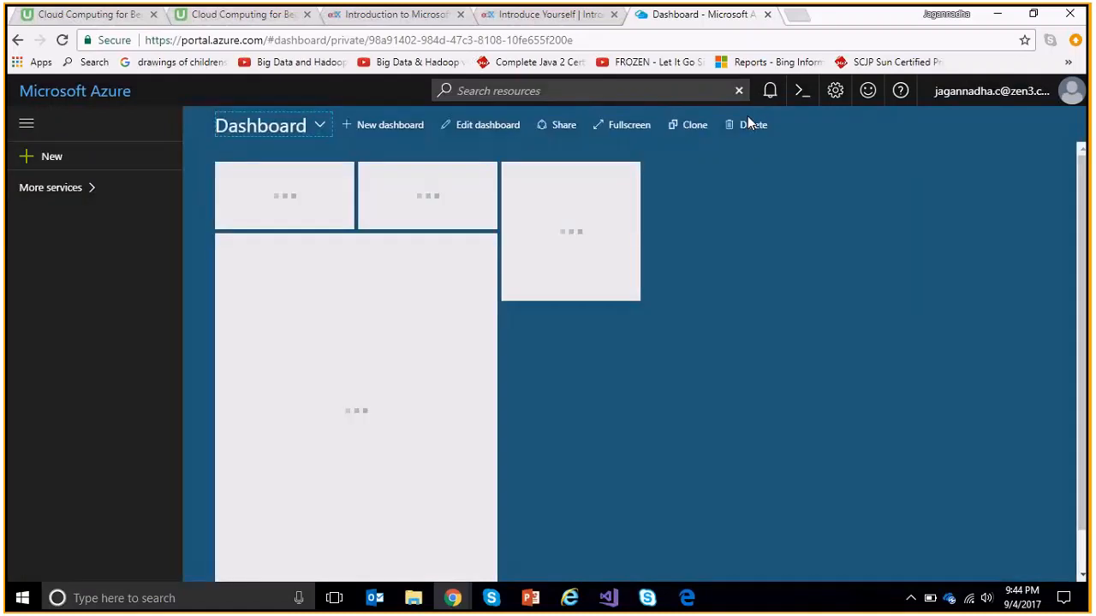
{"action": "left_click", "coordinate": [55, 156]}
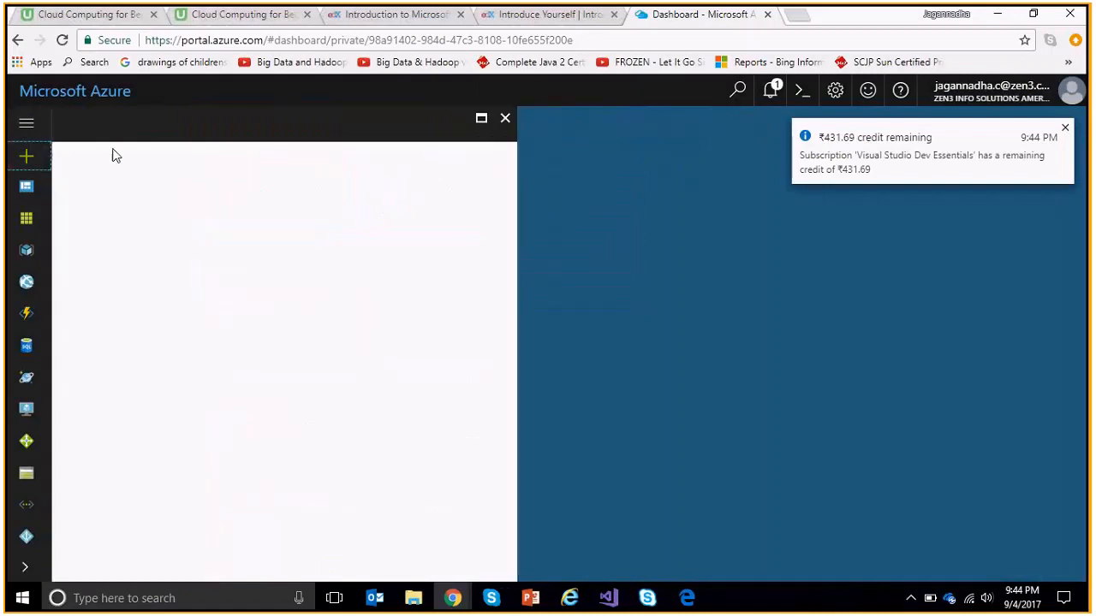
{"action": "left_click", "coordinate": [505, 119]}
{"action": "left_click", "coordinate": [740, 38]}
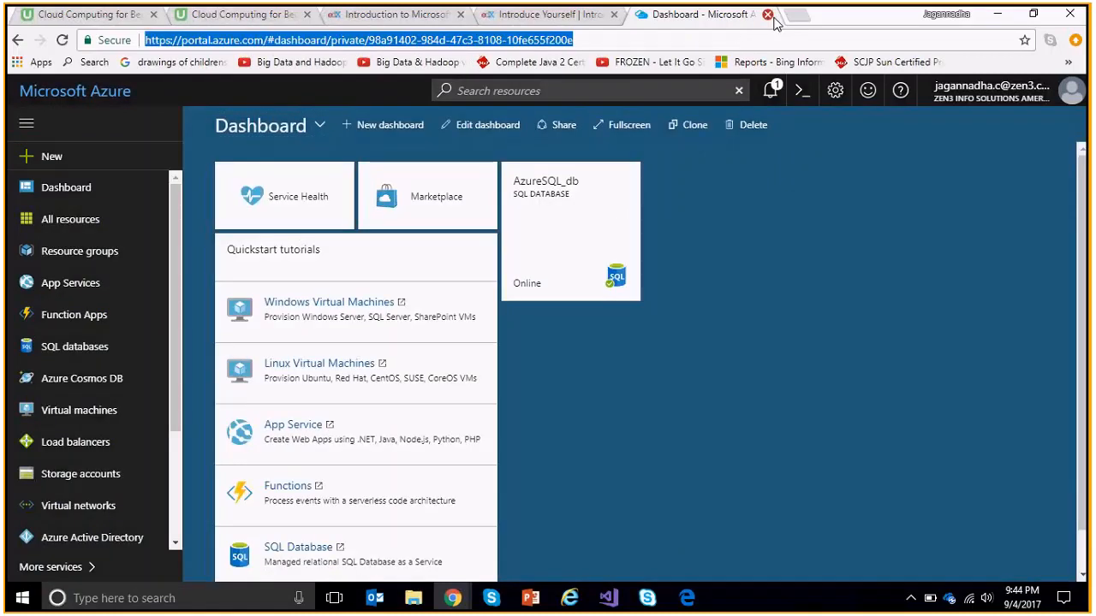
{"action": "left_click", "coordinate": [768, 15]}
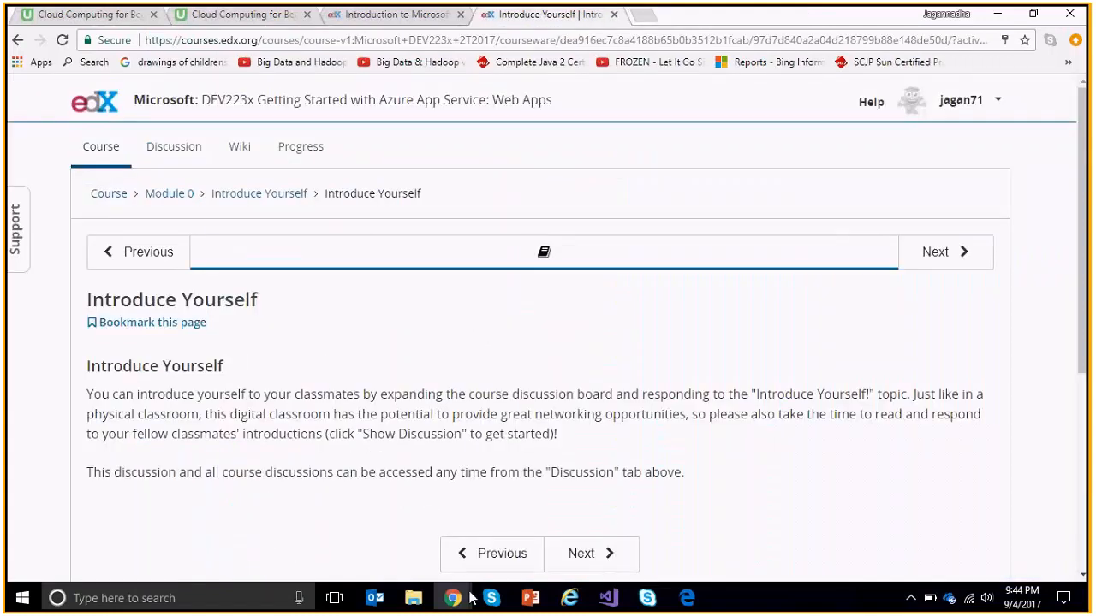
{"action": "mouse_move", "coordinate": [469, 599]}
{"action": "left_click", "coordinate": [407, 559]}
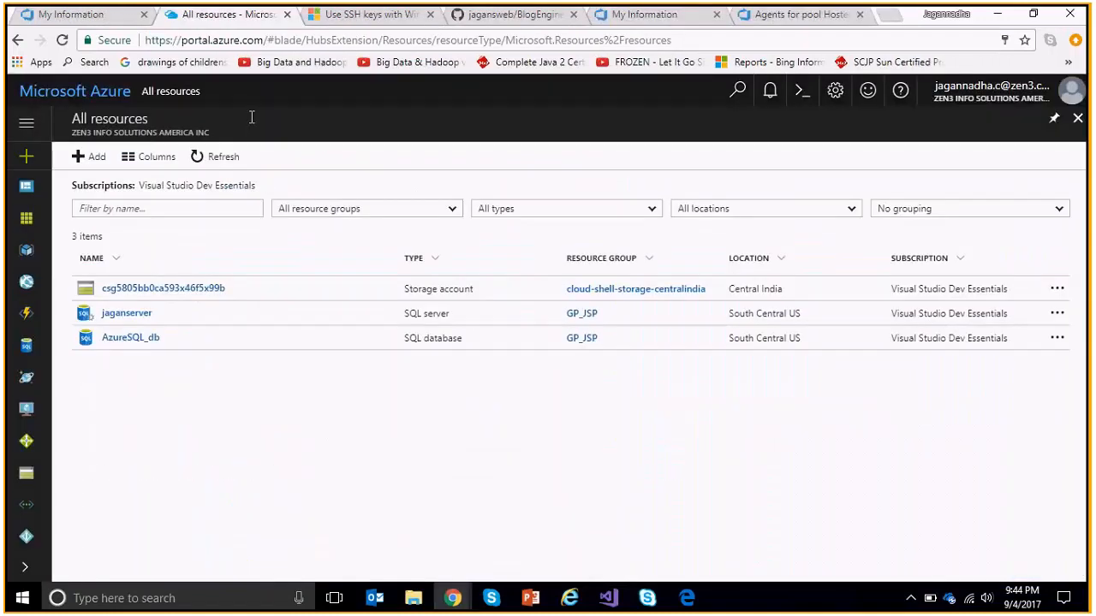
From + New, search the Marketplace for 'jen' and open the Jenkins offer.
{"action": "left_click", "coordinate": [28, 155]}
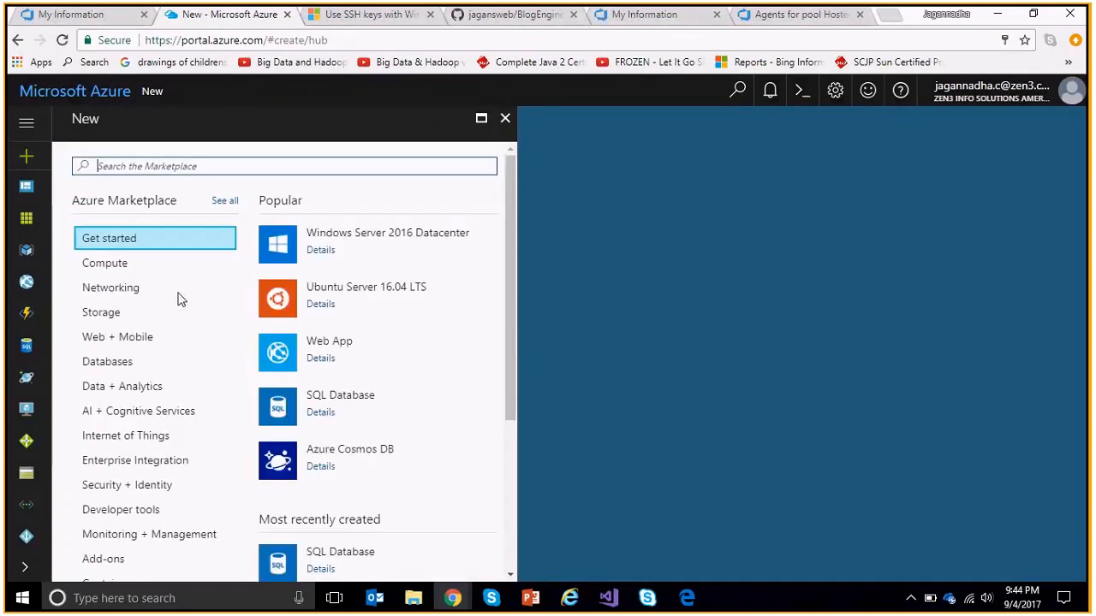
{"action": "left_click", "coordinate": [115, 266]}
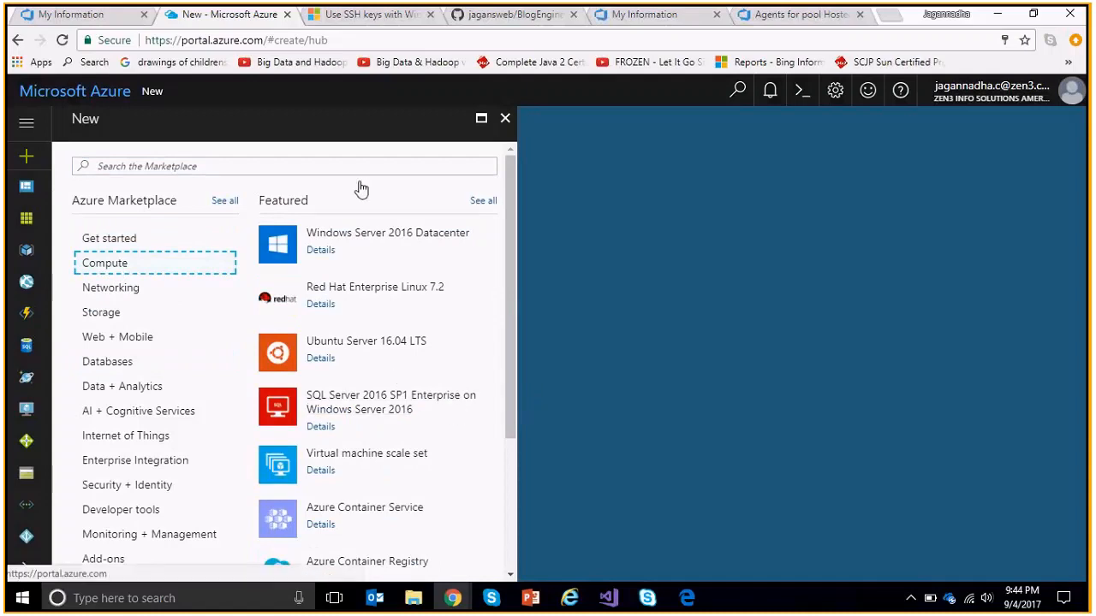
{"action": "left_click", "coordinate": [314, 165]}
{"action": "type", "text": "jen"}
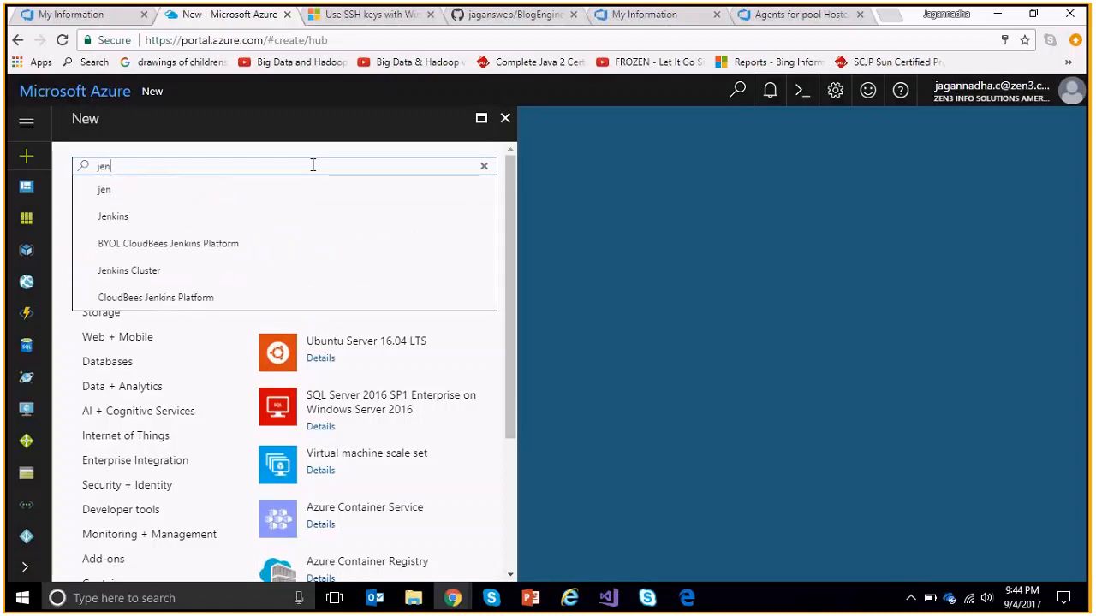
{"action": "key", "text": "Down"}
{"action": "key", "text": "Down"}
{"action": "key", "text": "Return"}
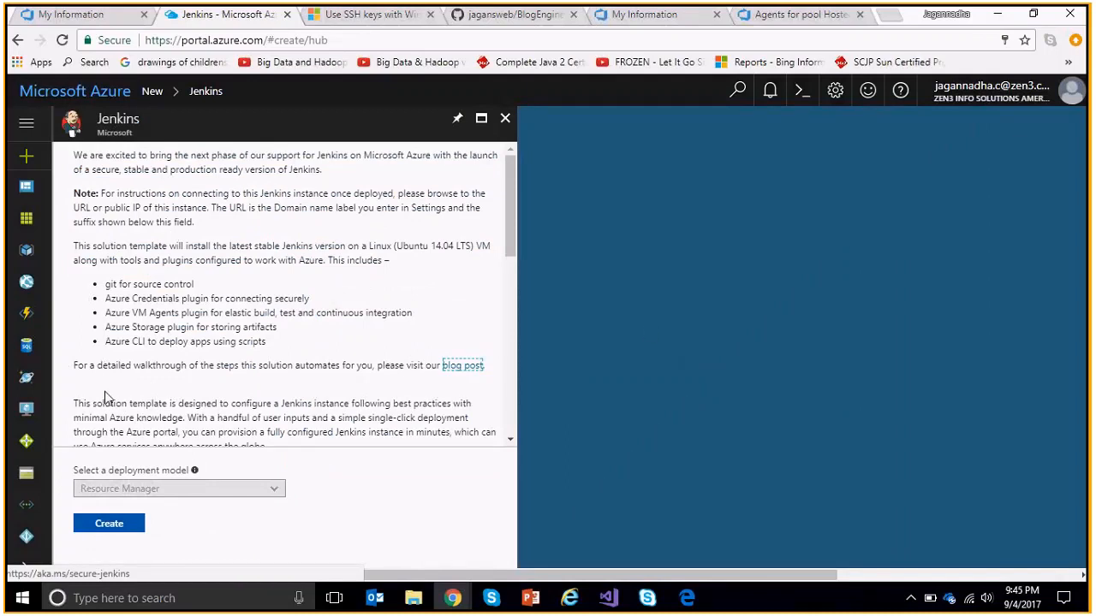
Start creating the Jenkins solution template, briefly checking the Hosted VS2017 agent pool tab.
{"action": "left_click", "coordinate": [116, 533]}
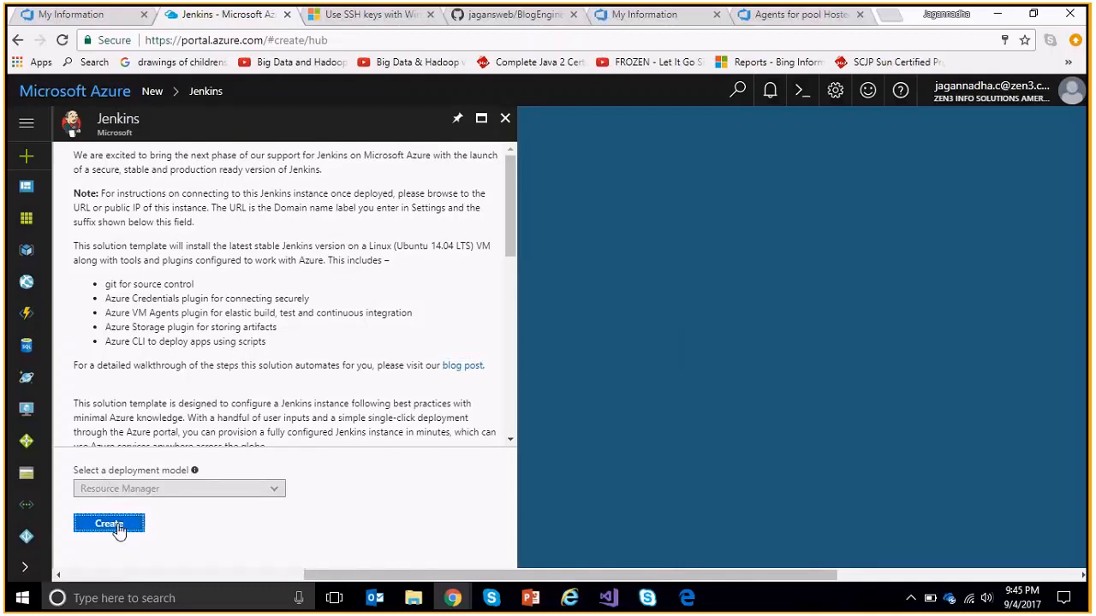
{"action": "left_click", "coordinate": [115, 525]}
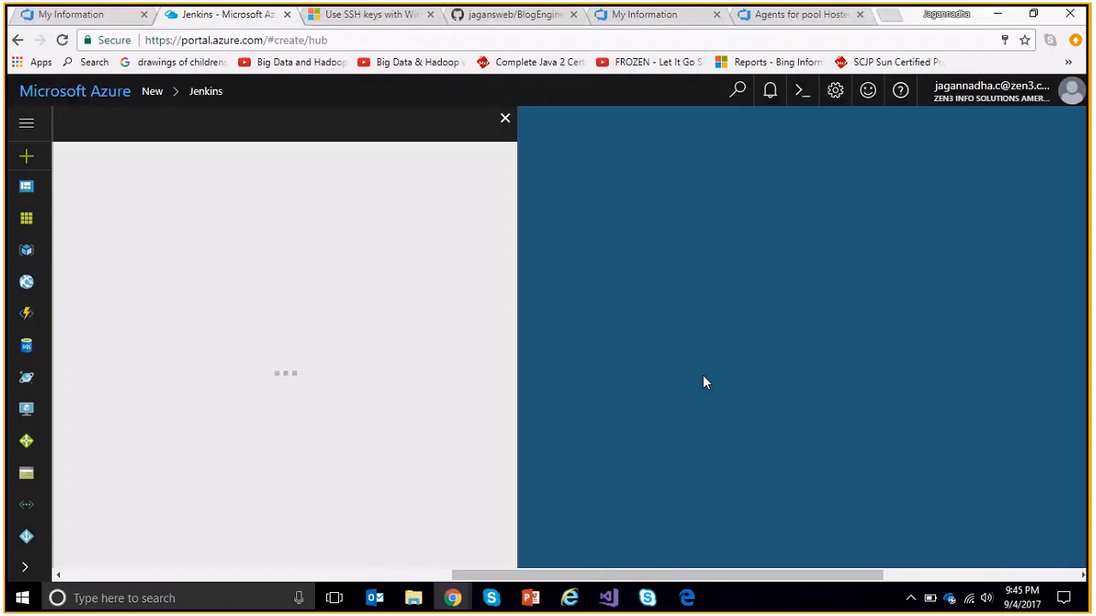
{"action": "left_click", "coordinate": [805, 15]}
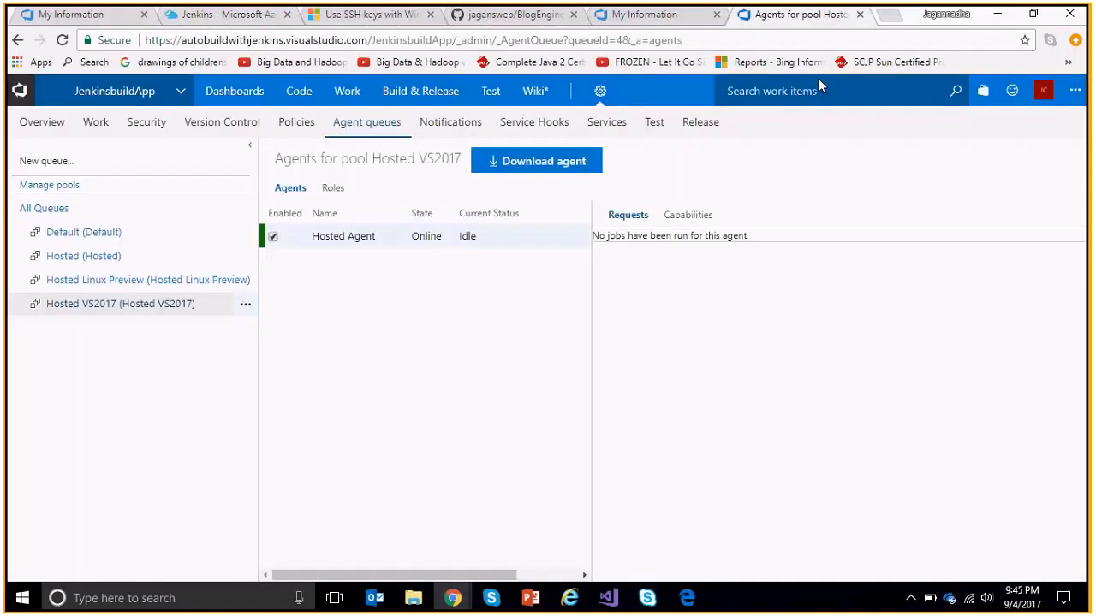
{"action": "left_click", "coordinate": [232, 19]}
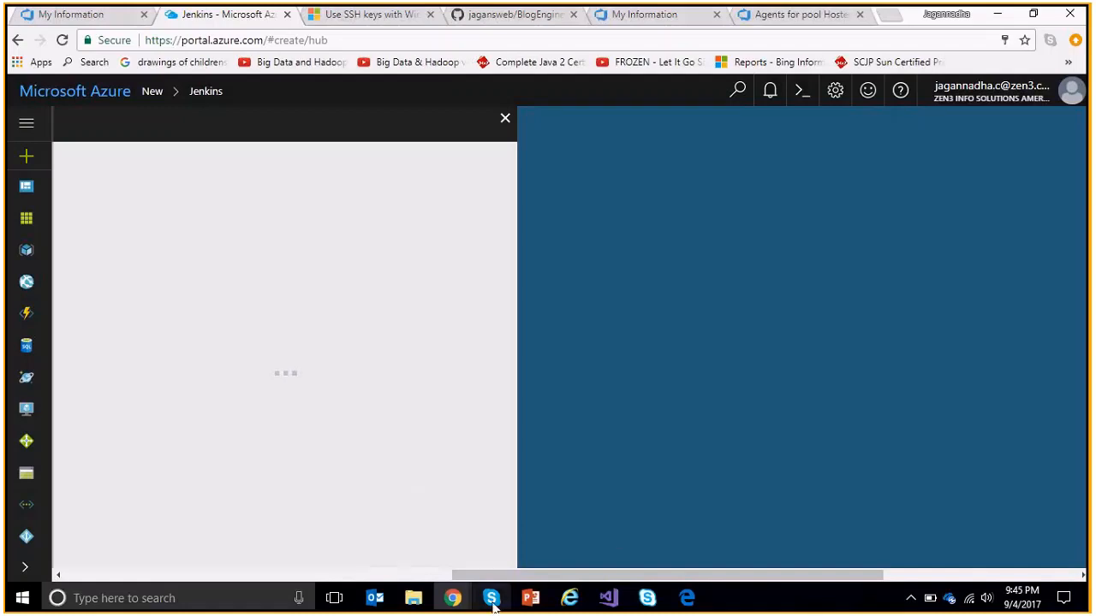
{"action": "left_click_drag", "start_coordinate": [492, 605], "coordinate": [616, 610]}
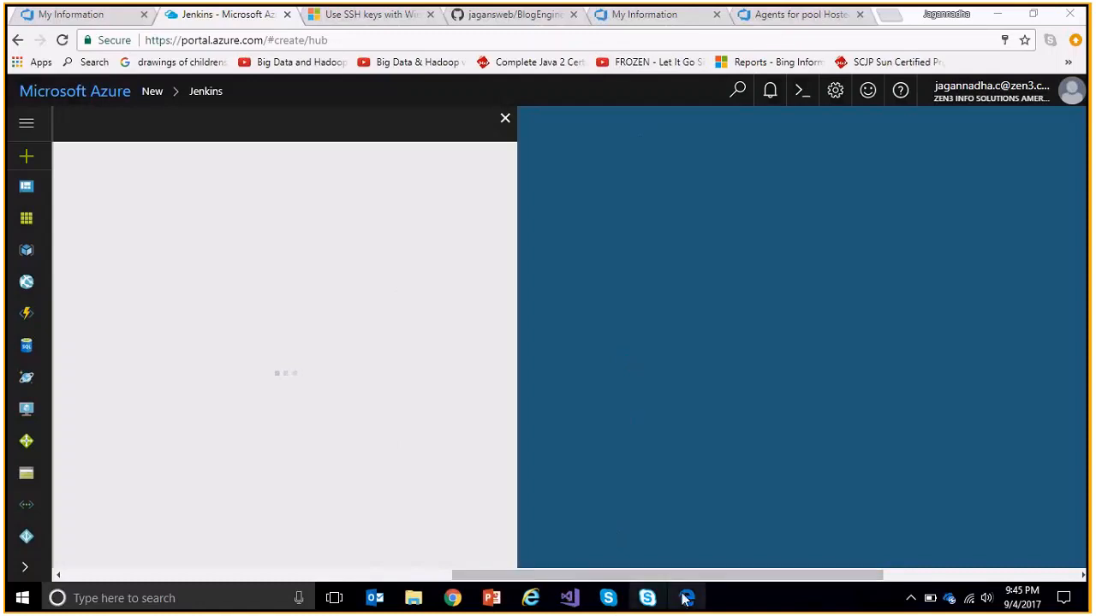
In Edge's blank tab, open the jenkins.io download page from the address suggestions.
{"action": "mouse_move", "coordinate": [691, 600]}
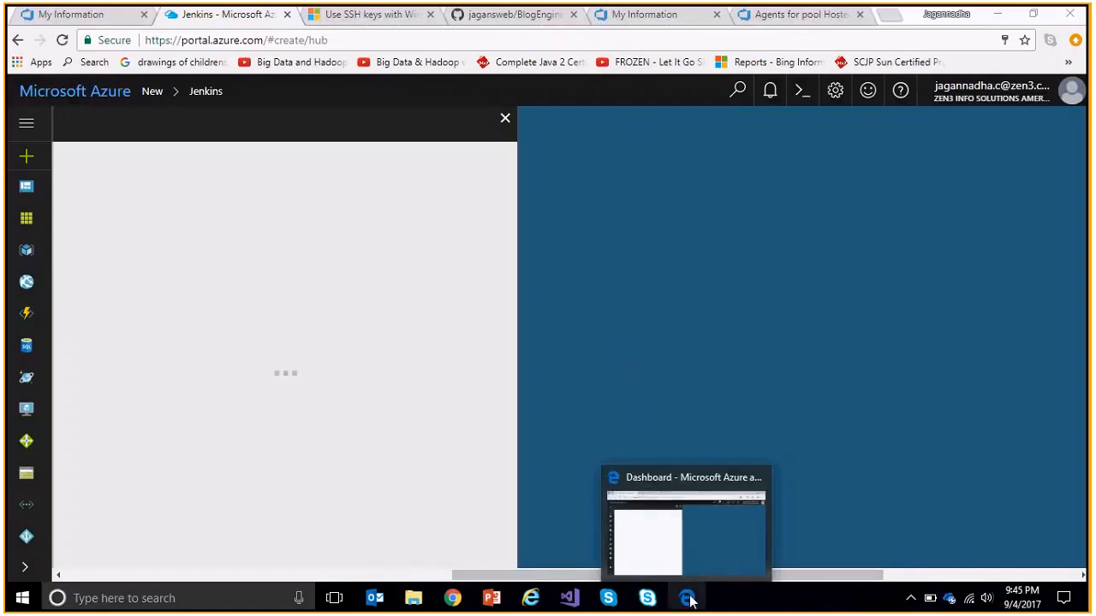
{"action": "left_click", "coordinate": [688, 598]}
{"action": "left_click", "coordinate": [284, 26]}
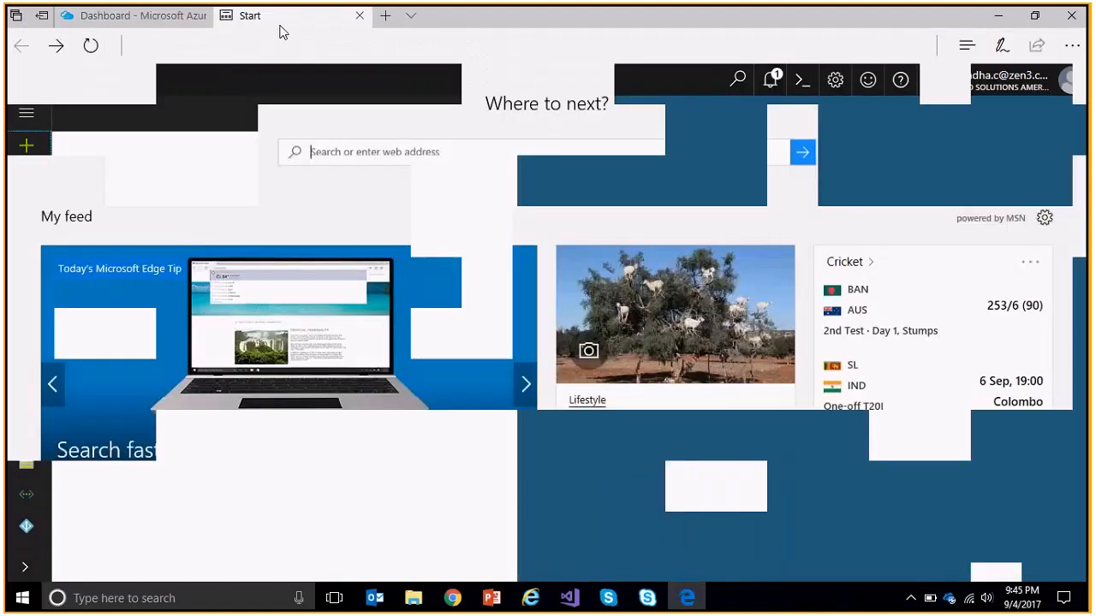
{"action": "type", "text": "https://portal.azure.com/#"}
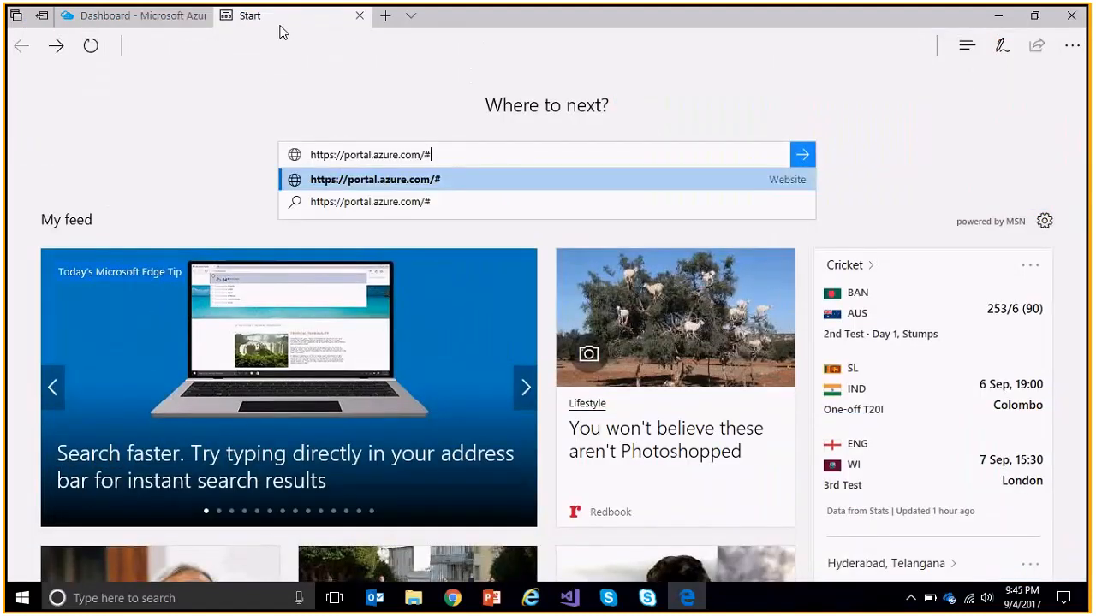
{"action": "key", "text": "ctrl+a"}
{"action": "type", "text": "je"}
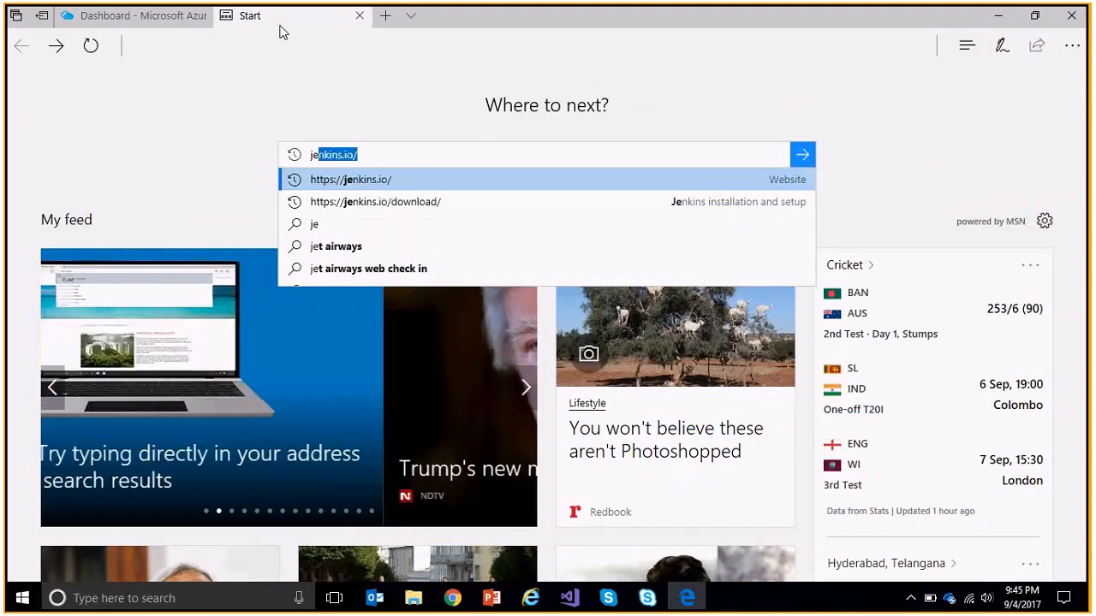
{"action": "key", "text": "Down"}
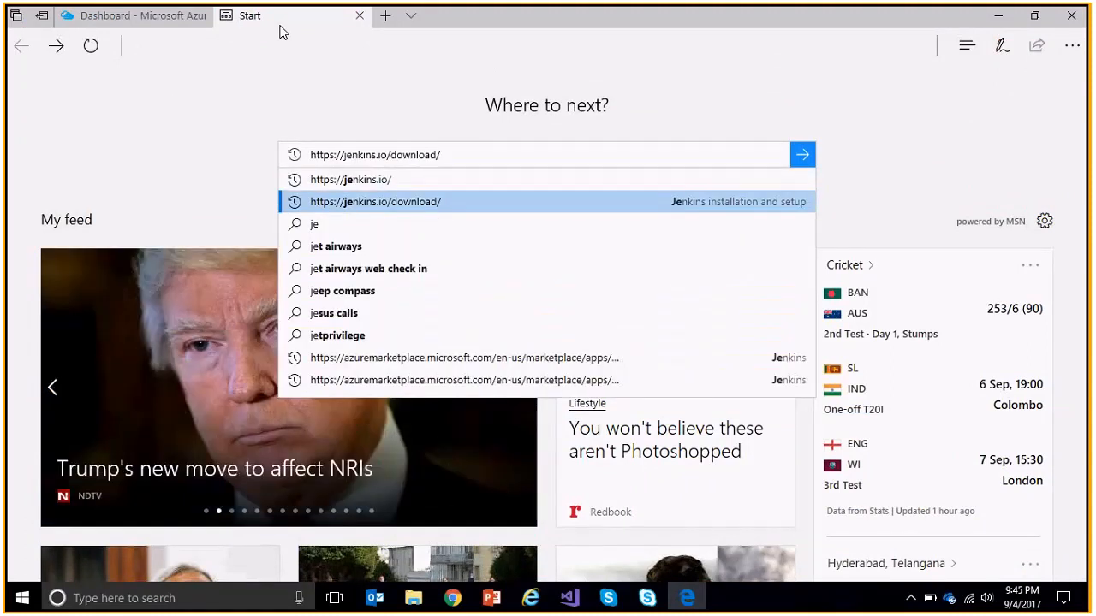
{"action": "key", "text": "Return"}
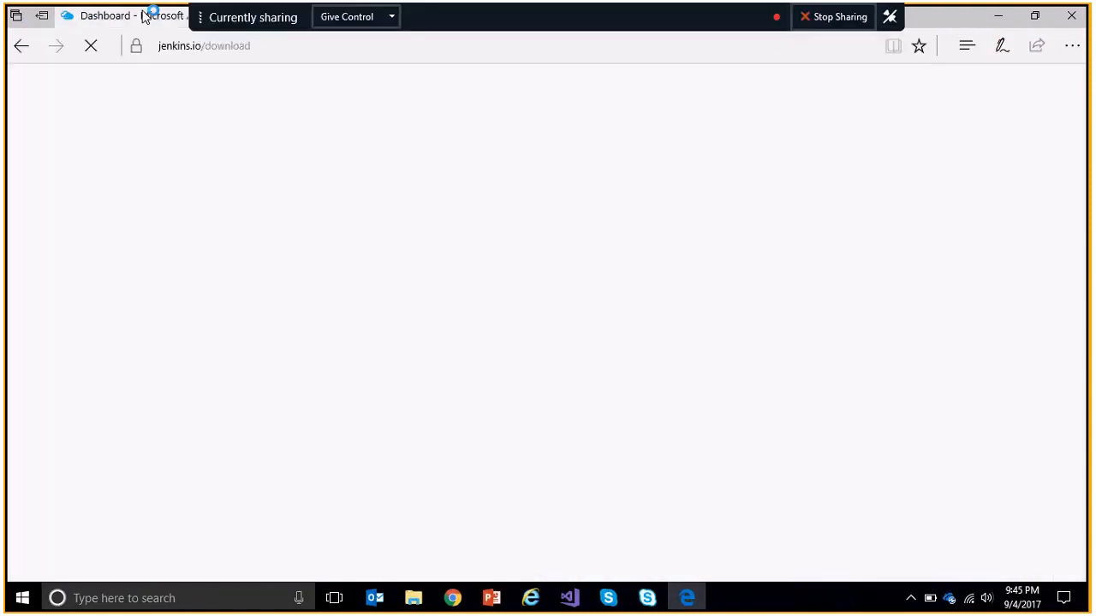
Close the empty blade on the Azure dashboard and view the Jenkins download page.
{"action": "left_click", "coordinate": [147, 15]}
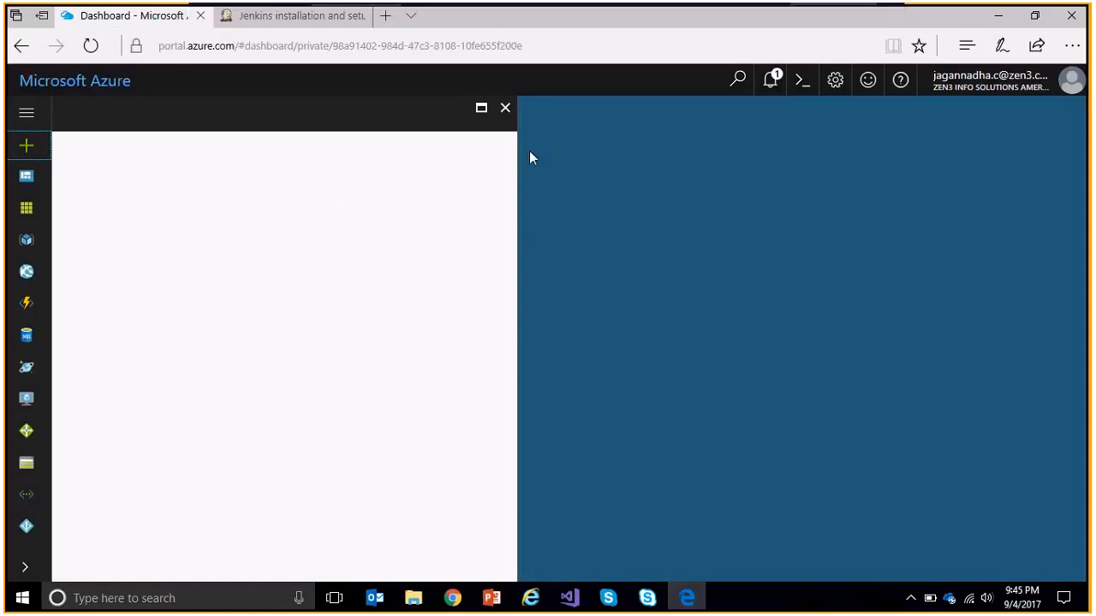
{"action": "left_click", "coordinate": [503, 109]}
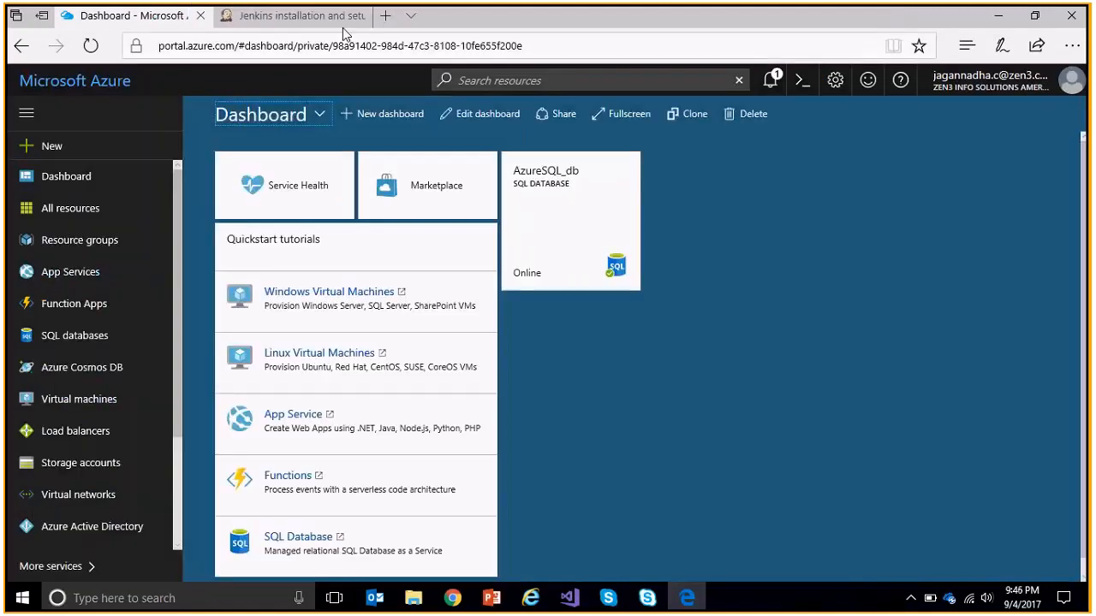
{"action": "left_click", "coordinate": [344, 21]}
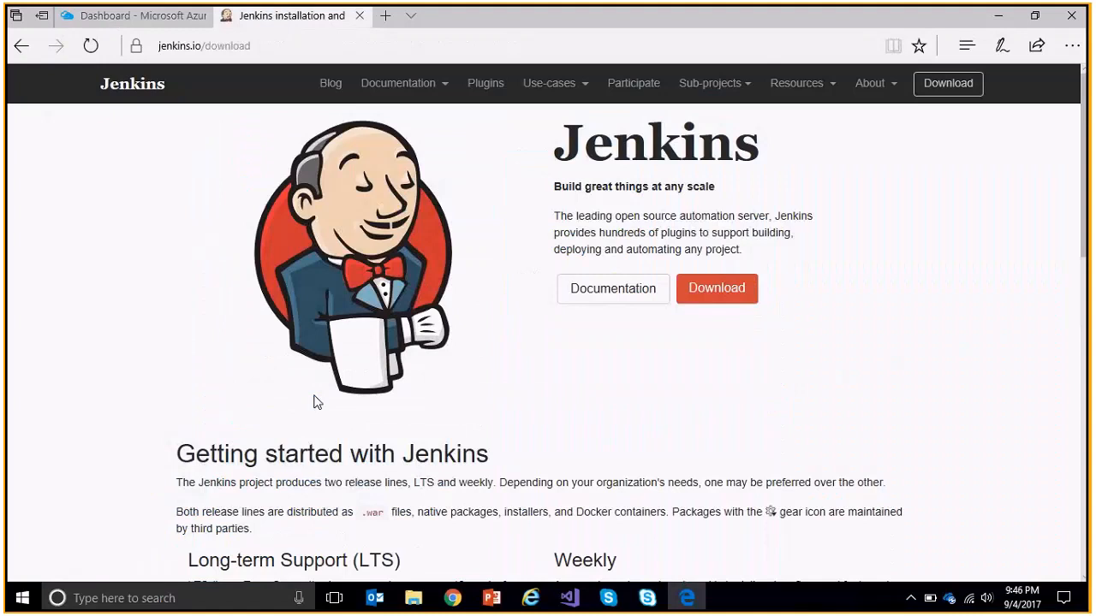
{"action": "scroll", "coordinate": [315, 403], "scroll_direction": "down", "scroll_amount": 3}
Send Jenkins to Azure via Deploy to Azure, GET IT NOW, then Continue.
{"action": "left_click", "coordinate": [299, 409]}
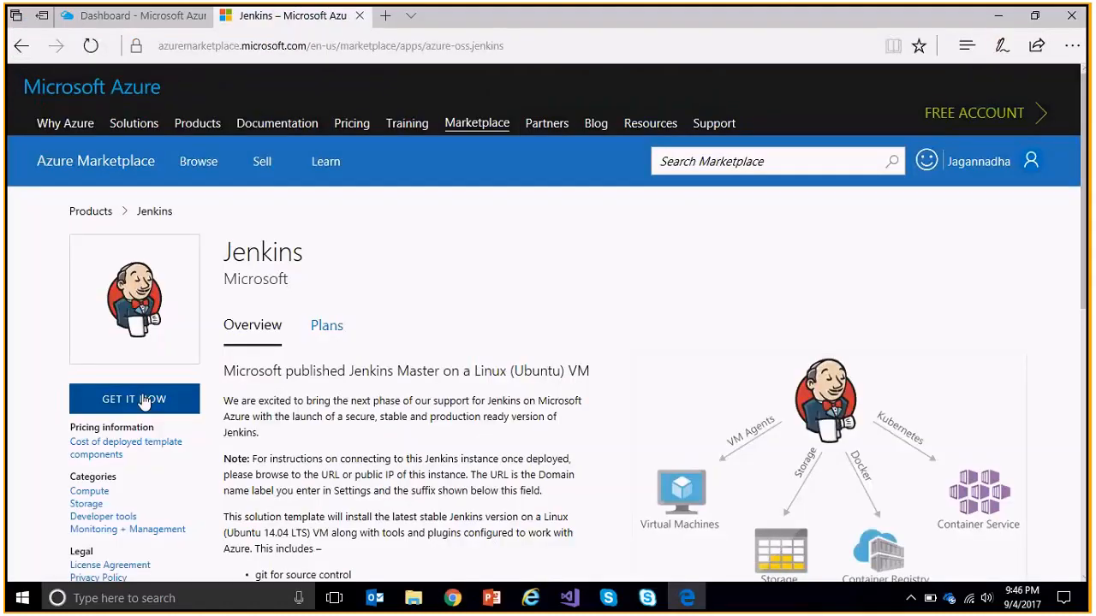
{"action": "left_click", "coordinate": [141, 400]}
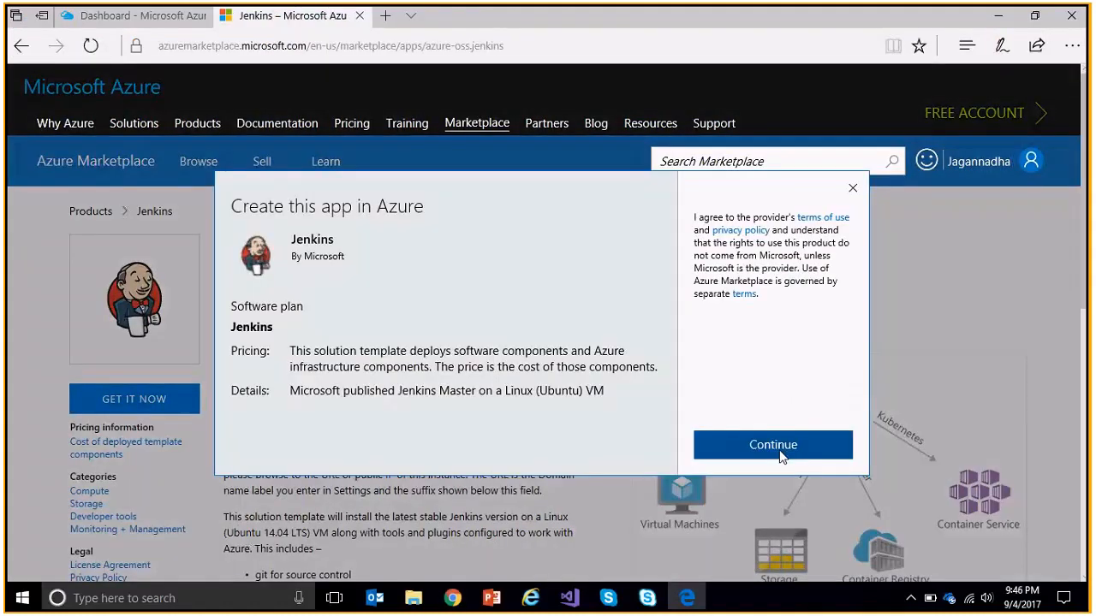
{"action": "left_click", "coordinate": [773, 445]}
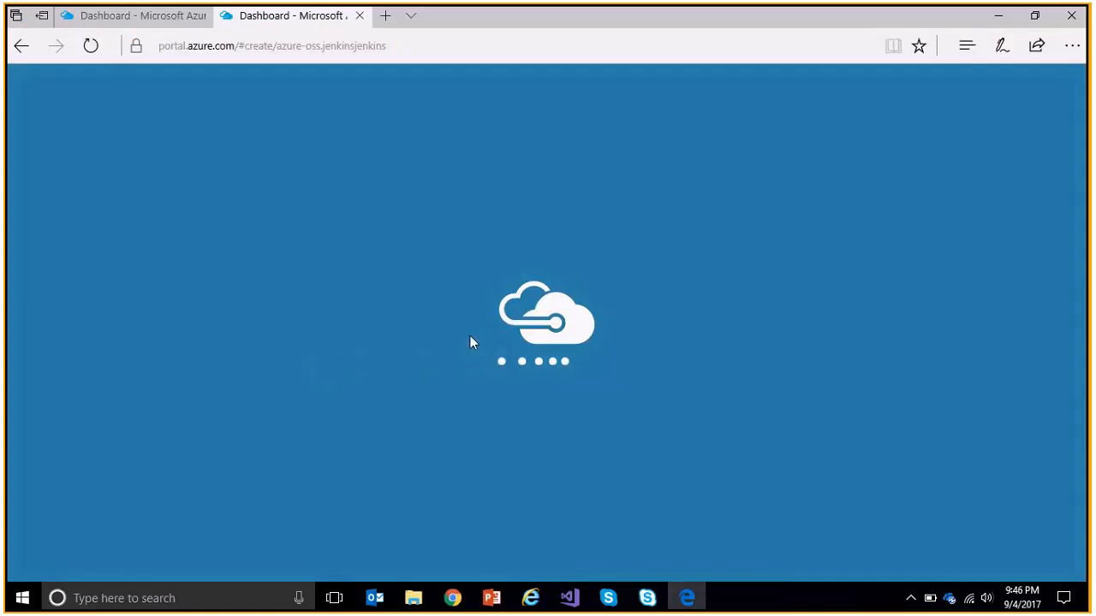
{"action": "left_click", "coordinate": [165, 25]}
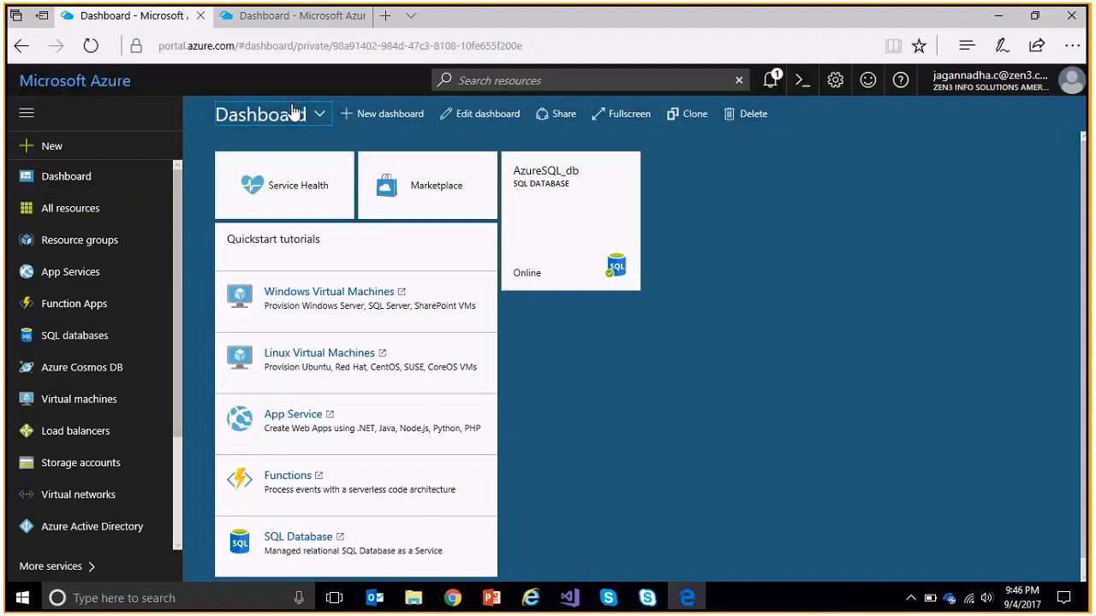
Switch to the second Azure portal tab in Edge.
{"action": "left_click", "coordinate": [294, 17]}
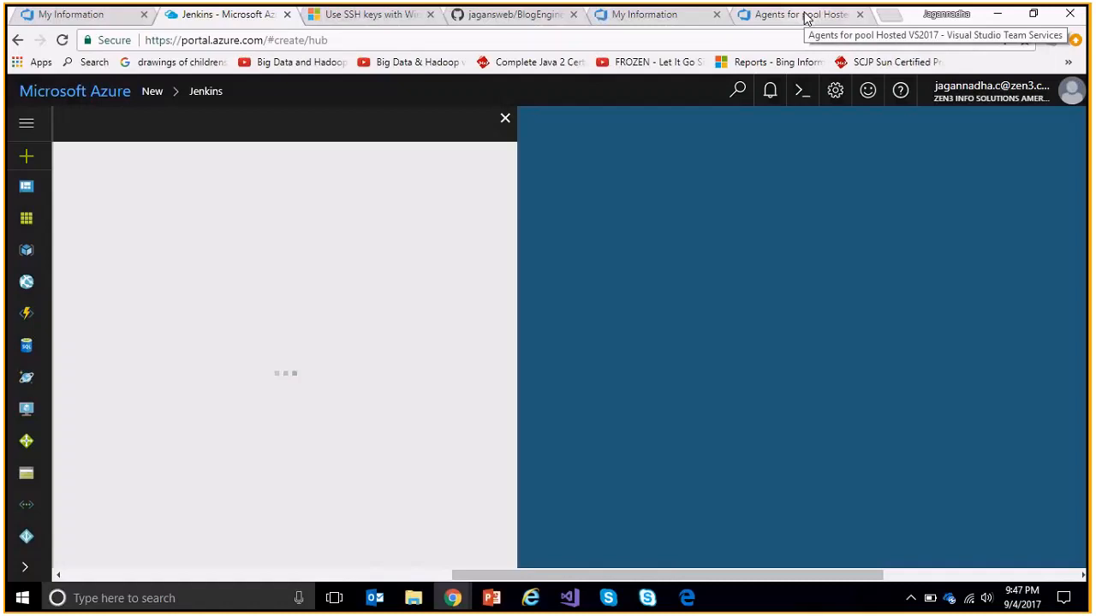
{"action": "left_click", "coordinate": [805, 16]}
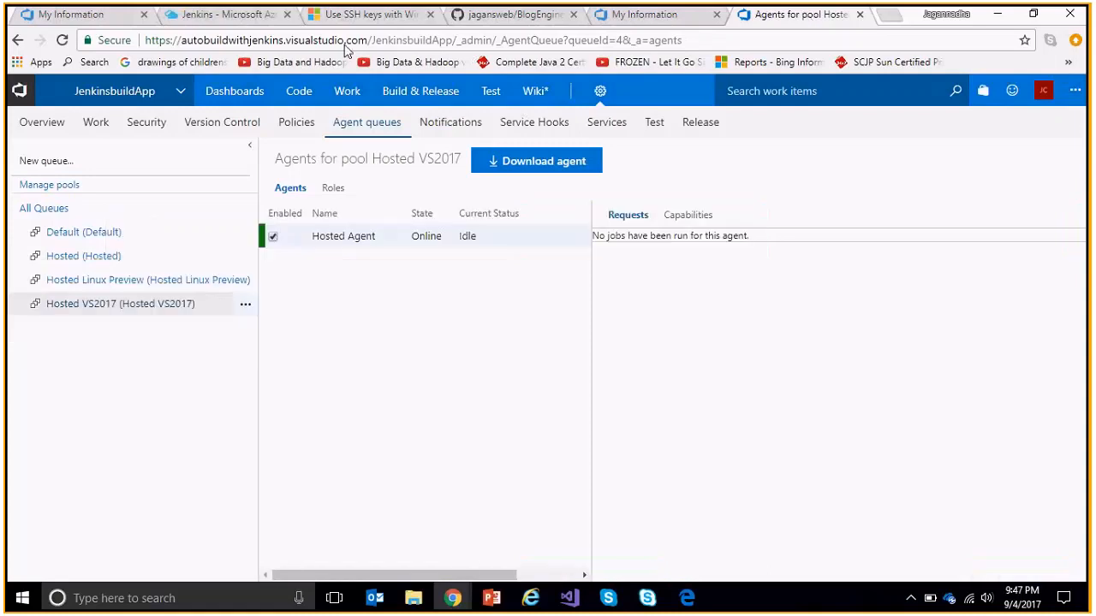
{"action": "left_click", "coordinate": [259, 19]}
{"action": "left_click", "coordinate": [692, 604]}
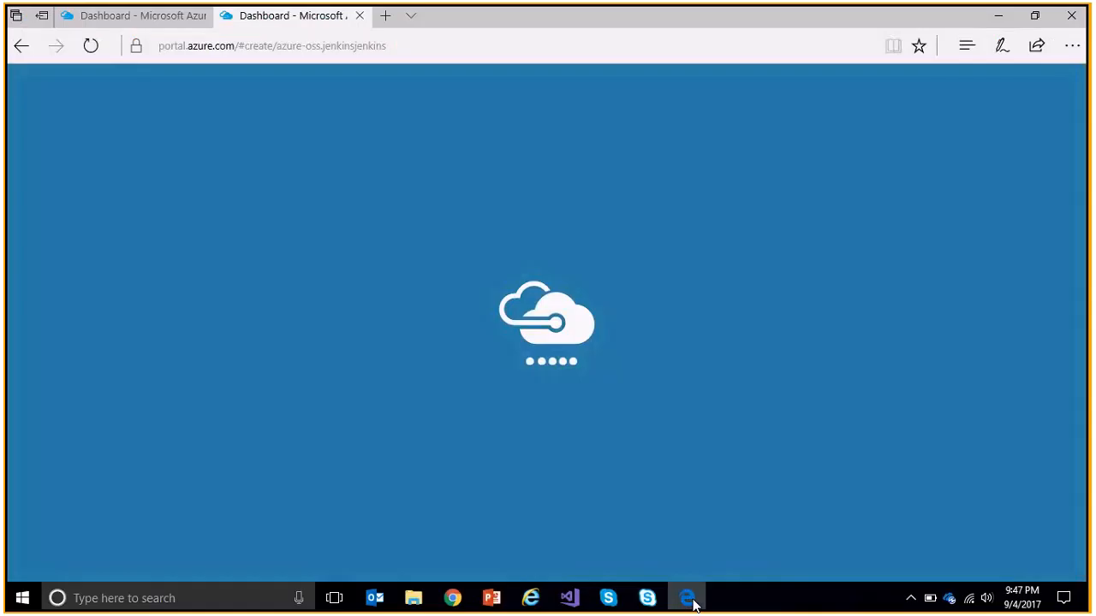
{"action": "left_click", "coordinate": [694, 605]}
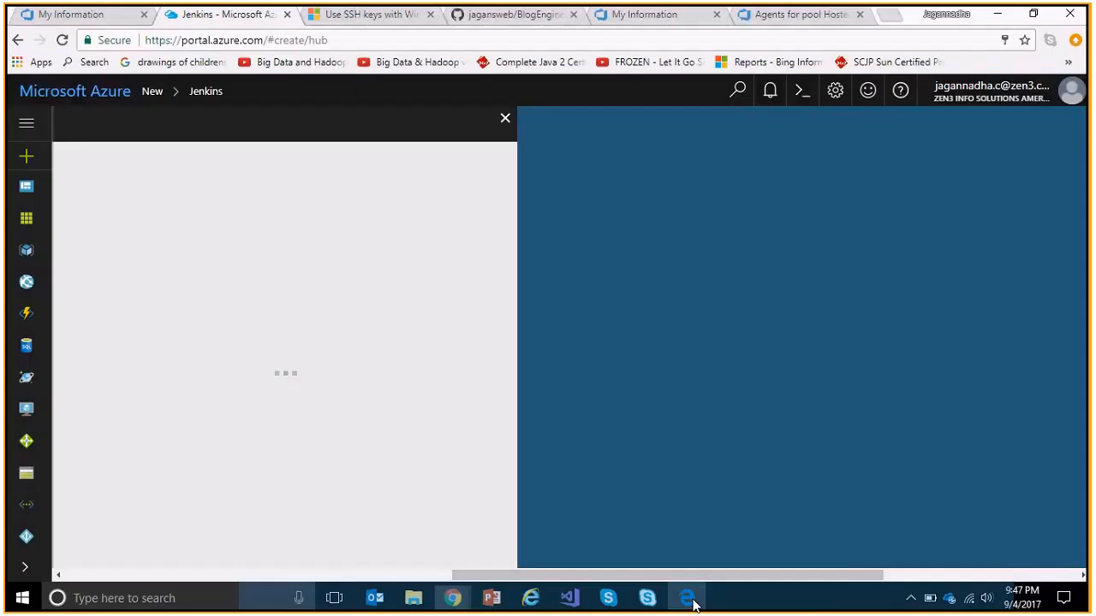
Close the stalled loading blade, retry Create on Jenkins, then close the Jenkins blade.
{"action": "left_click", "coordinate": [505, 120]}
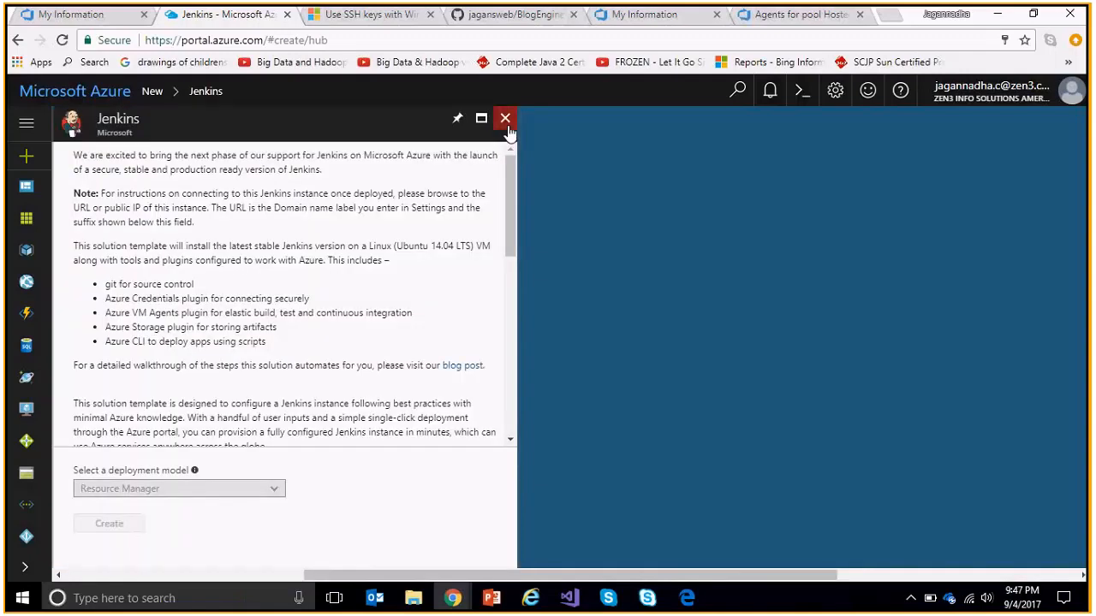
{"action": "left_click", "coordinate": [505, 120]}
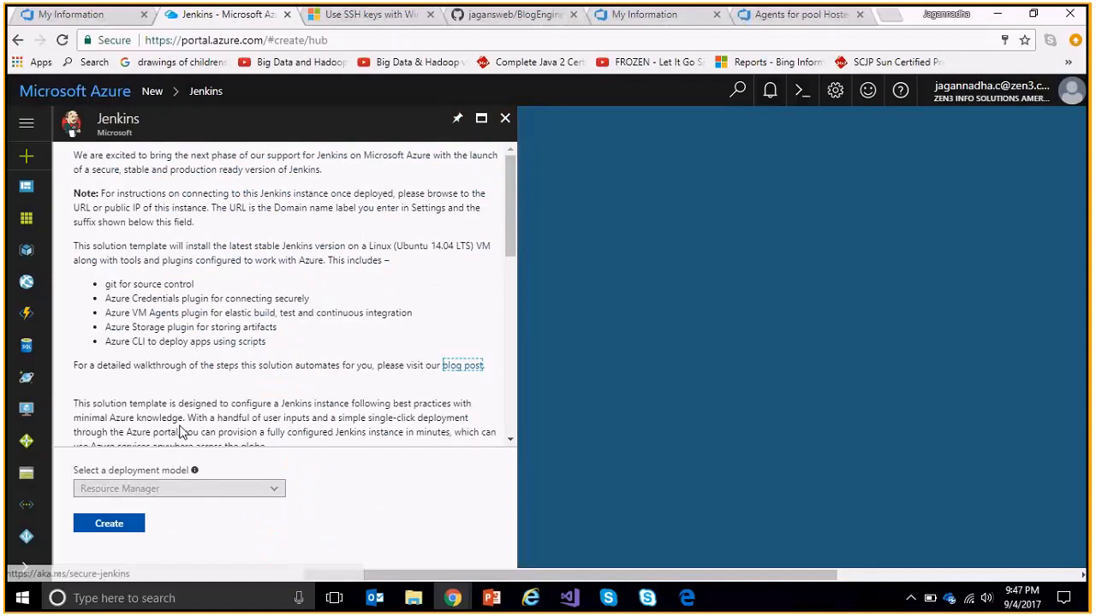
{"action": "left_click", "coordinate": [108, 524]}
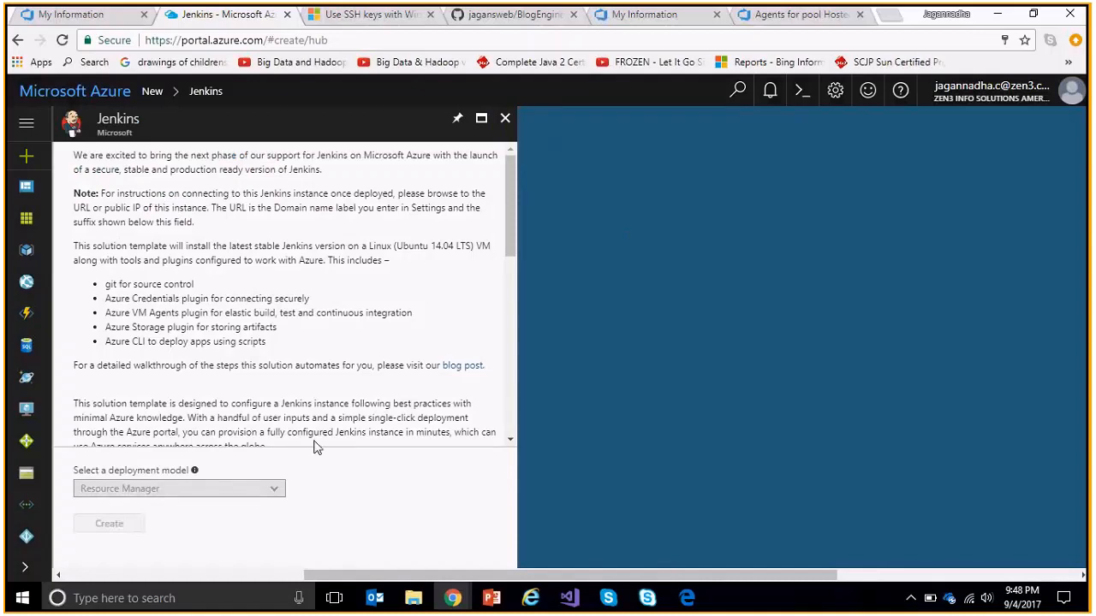
{"action": "left_click", "coordinate": [506, 120]}
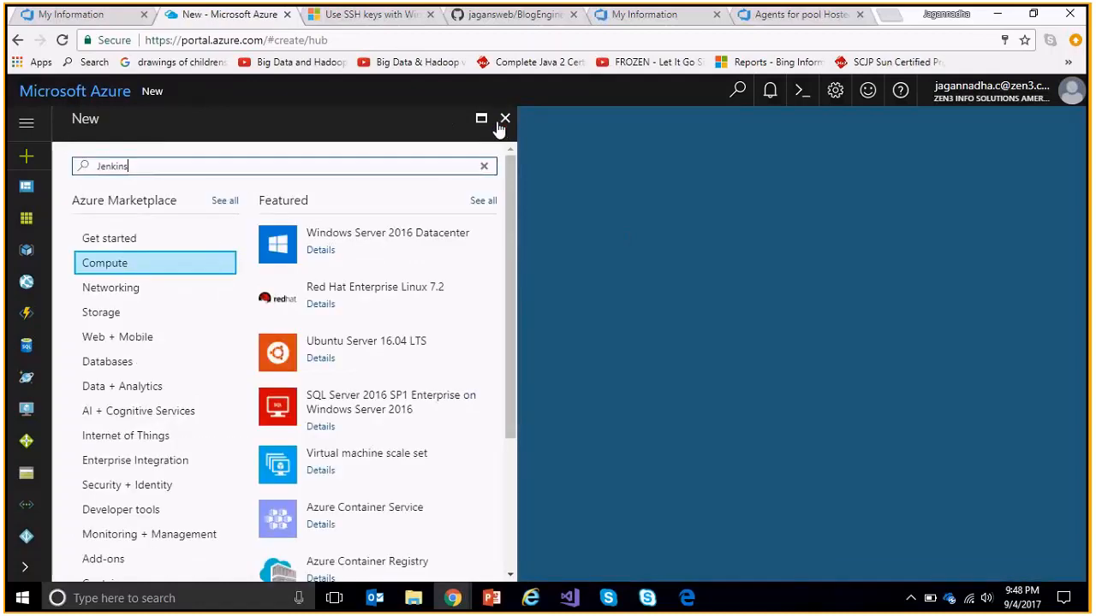
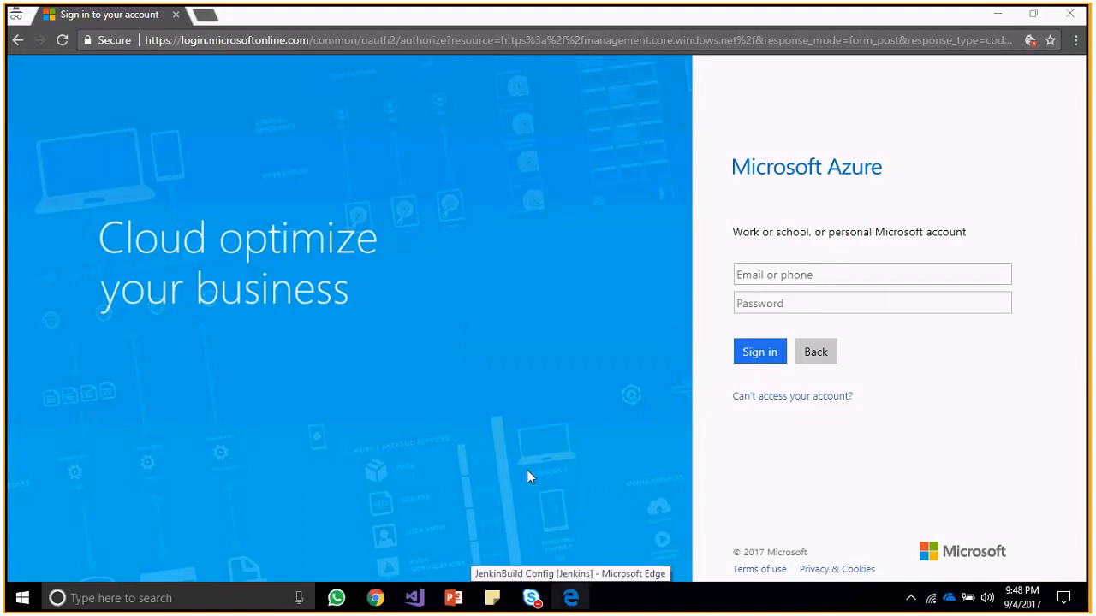
Sign in to the Azure portal with the account e-mail and password.
{"action": "left_click", "coordinate": [759, 271]}
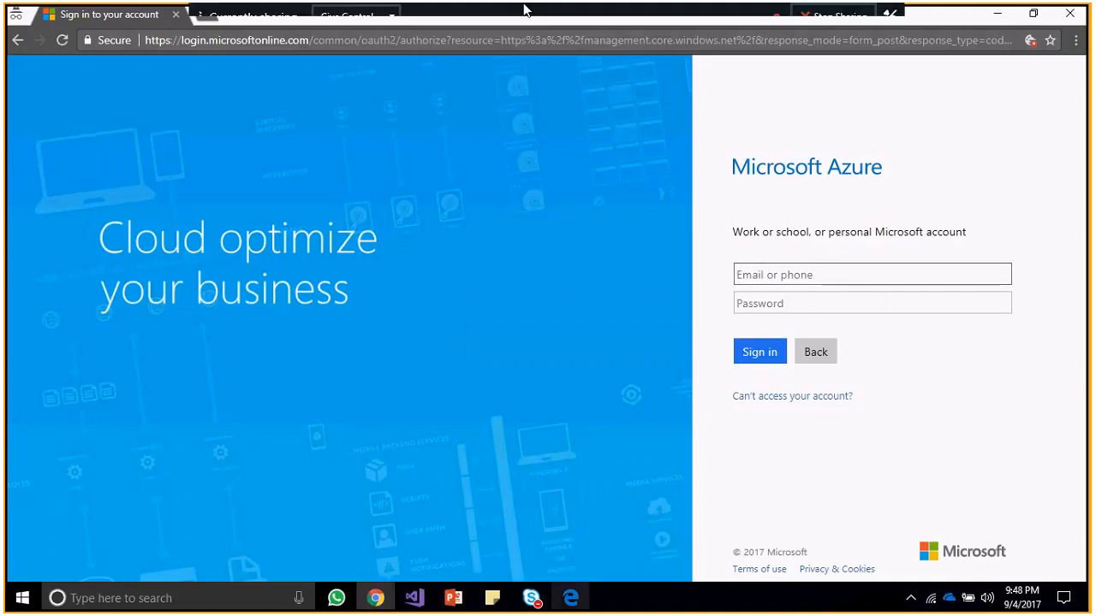
{"action": "left_click", "coordinate": [366, 14]}
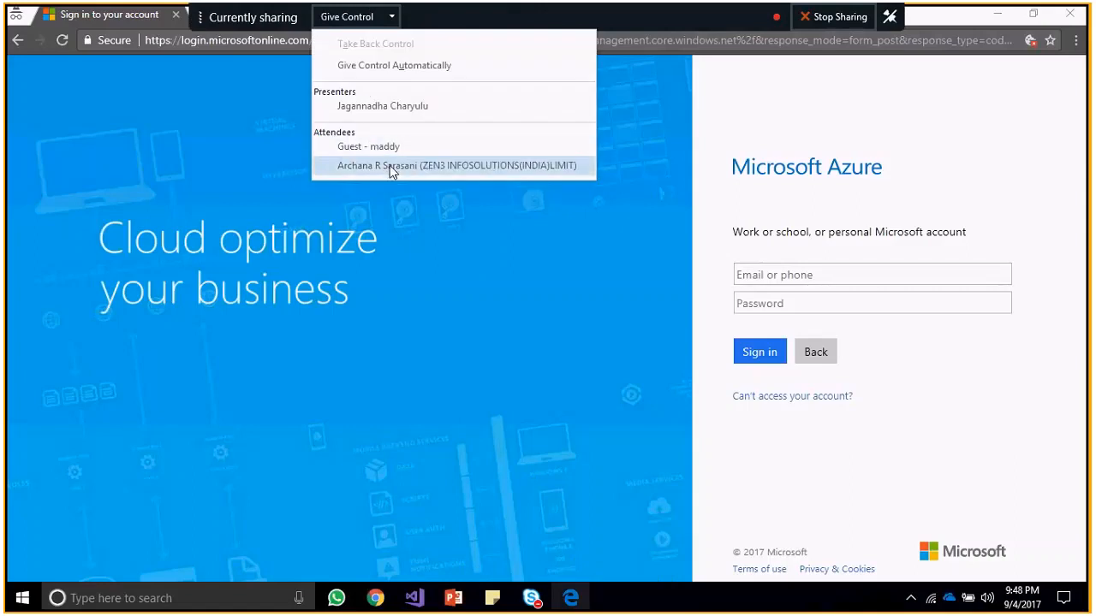
{"action": "left_click", "coordinate": [393, 155]}
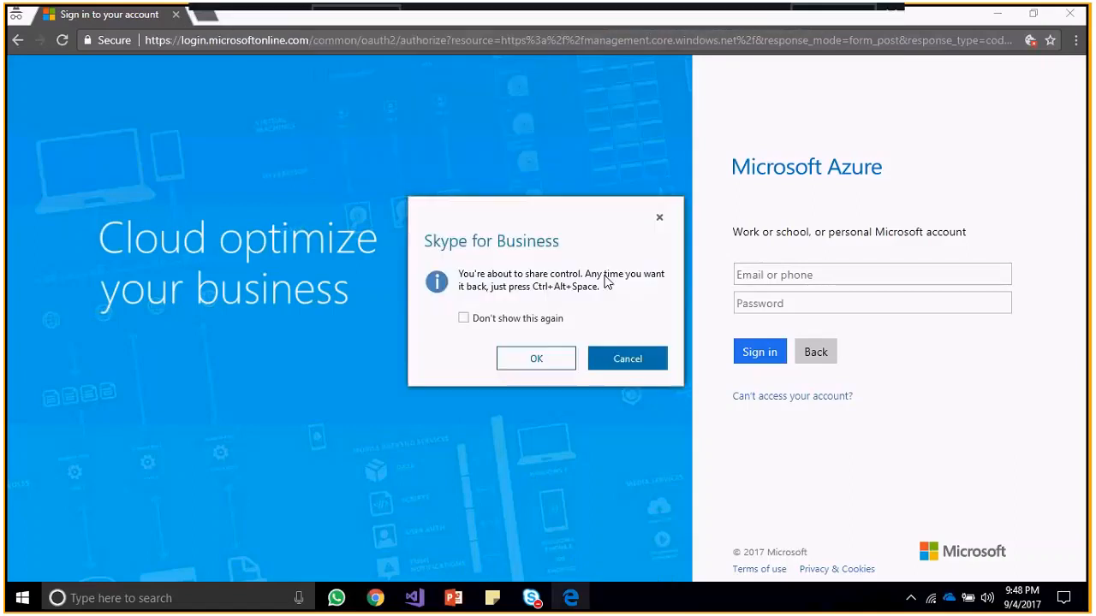
{"action": "left_click", "coordinate": [524, 351]}
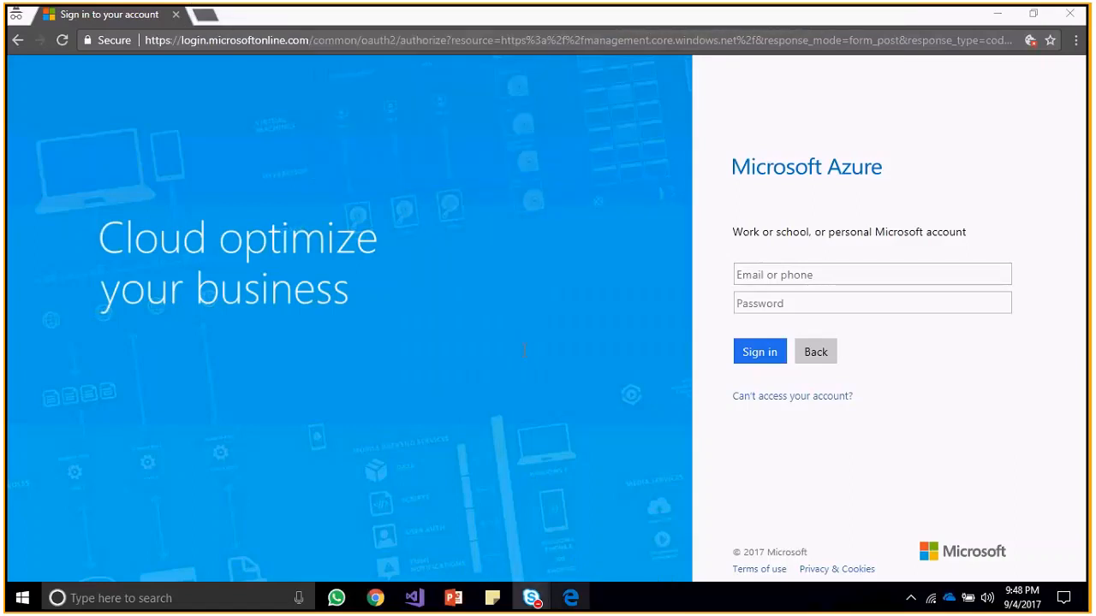
{"action": "left_click", "coordinate": [779, 275]}
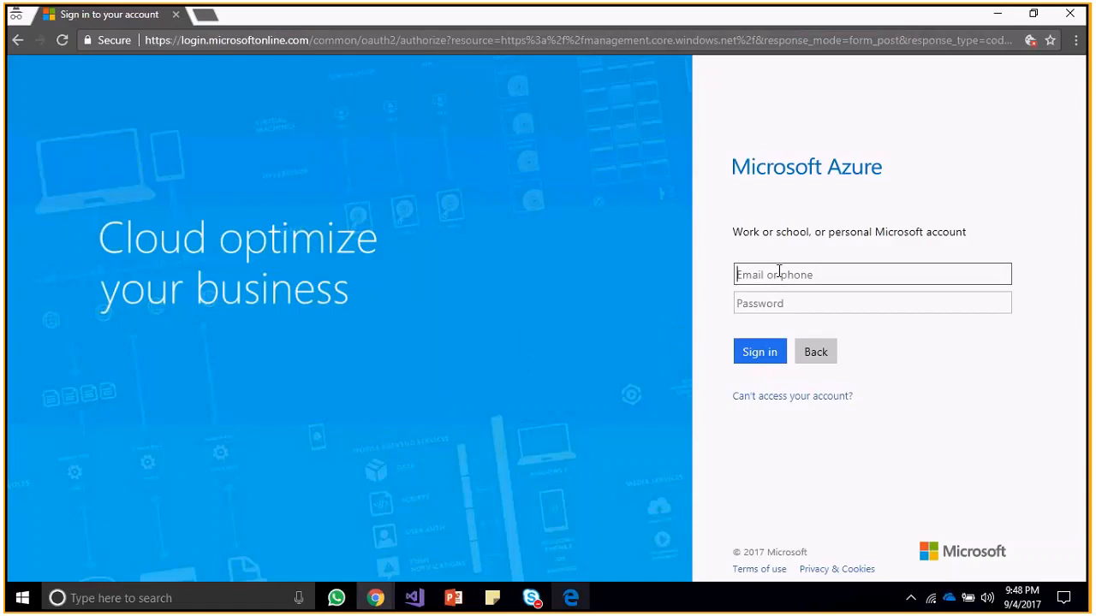
{"action": "key", "text": "Tab"}
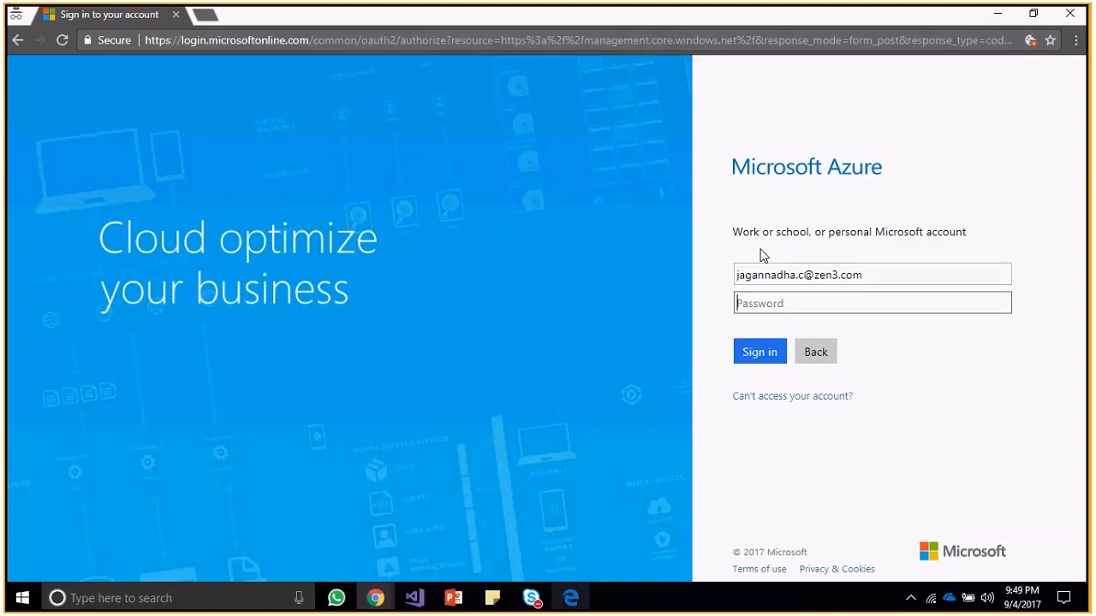
{"action": "type", "text": "**********"}
{"action": "left_click", "coordinate": [763, 352]}
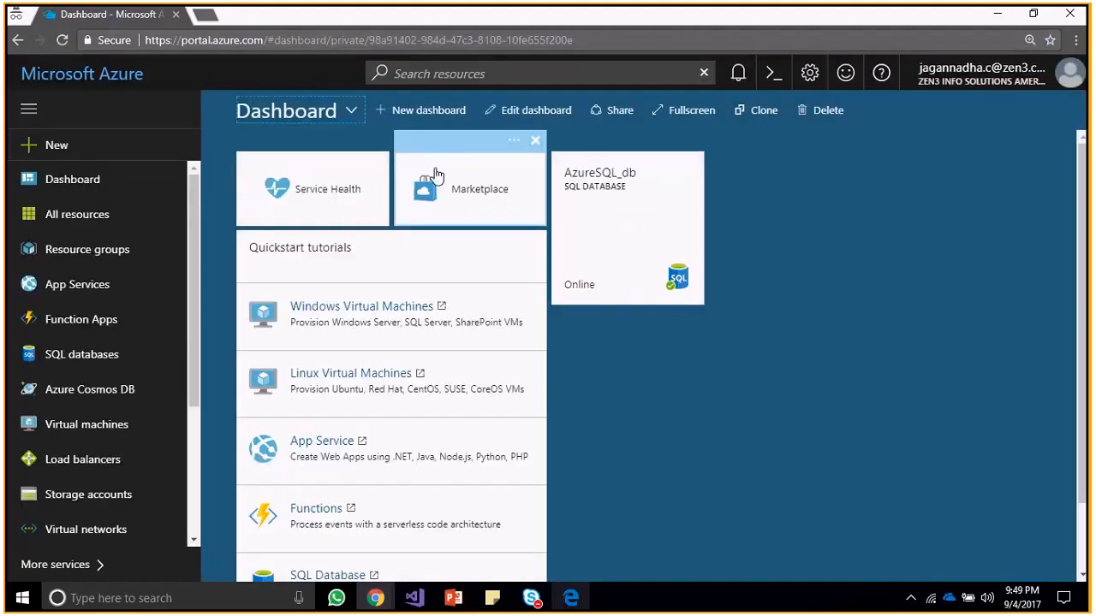
Search the Marketplace for jenkins and start creating Microsoft's Jenkins offering.
{"action": "left_click", "coordinate": [74, 150]}
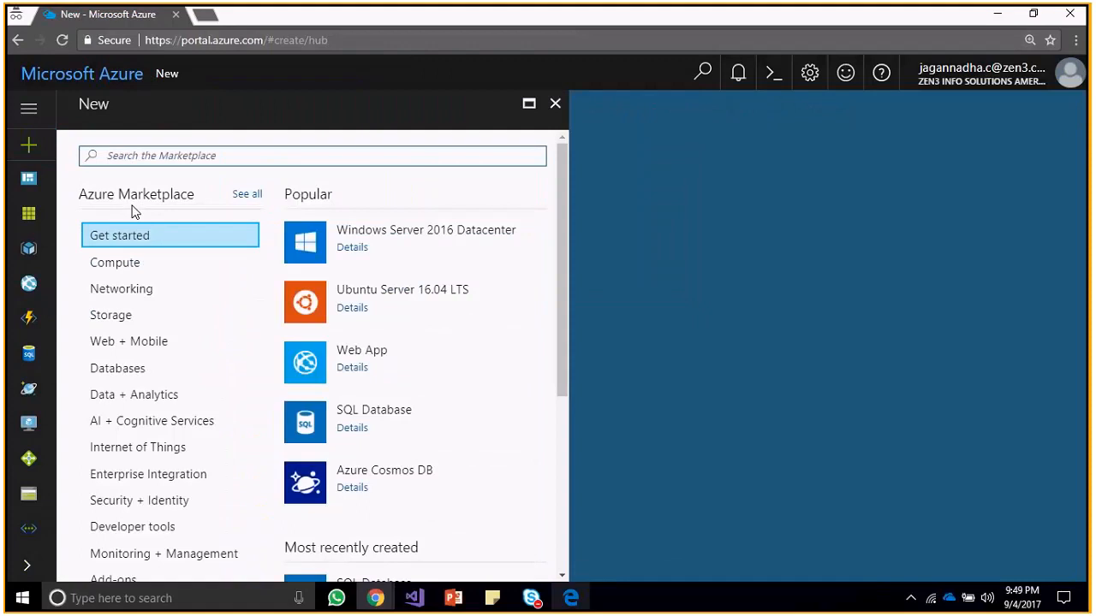
{"action": "left_click", "coordinate": [137, 268]}
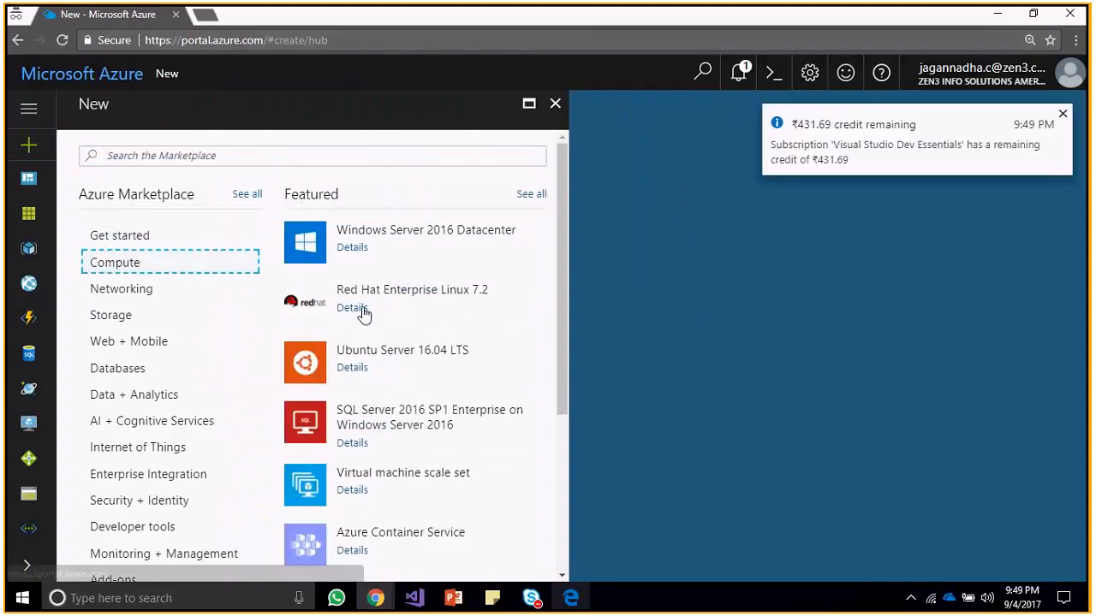
{"action": "left_click", "coordinate": [250, 153]}
{"action": "type", "text": "jenkins"}
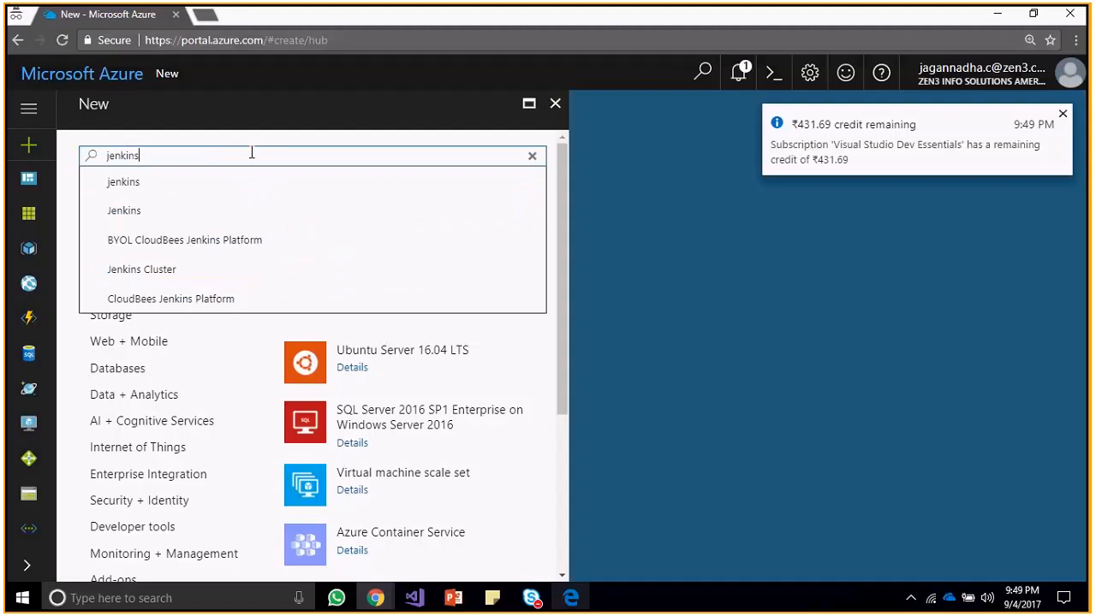
{"action": "key", "text": "Return"}
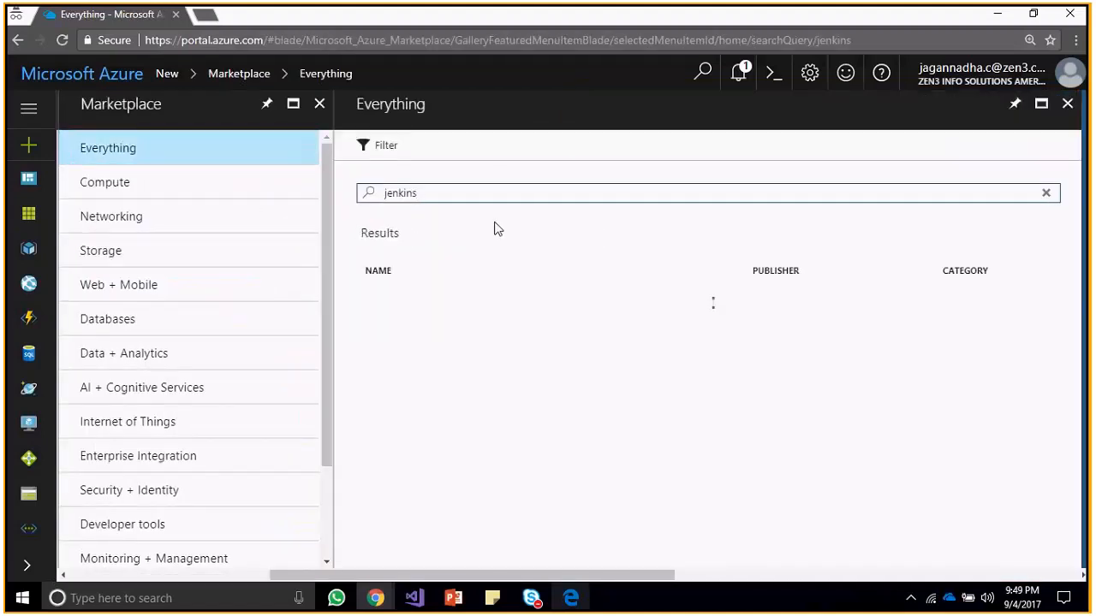
{"action": "left_click", "coordinate": [410, 315]}
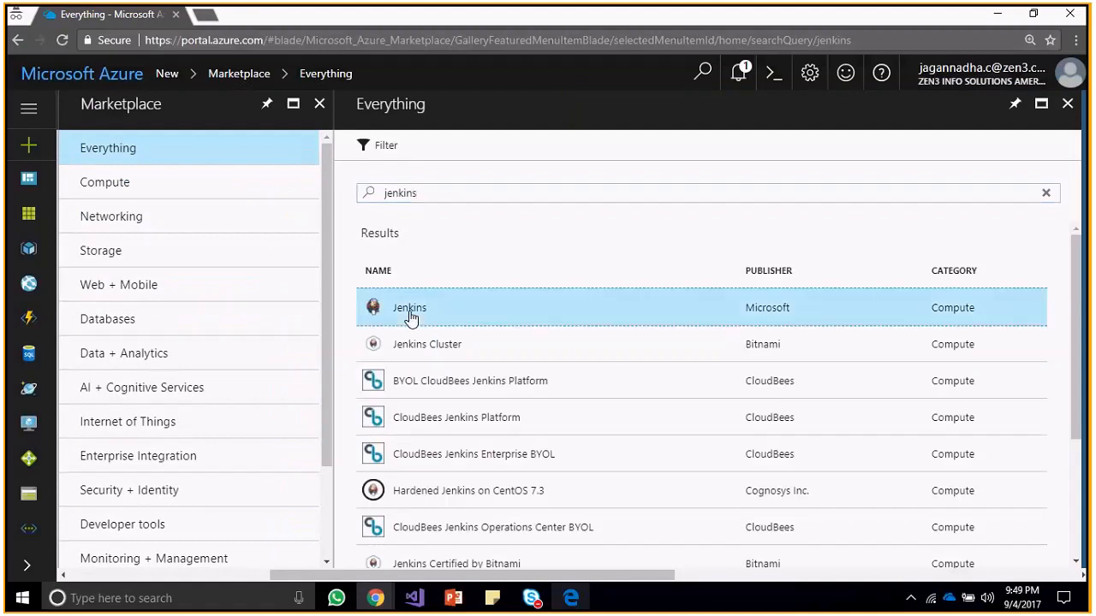
{"action": "left_click", "coordinate": [652, 518]}
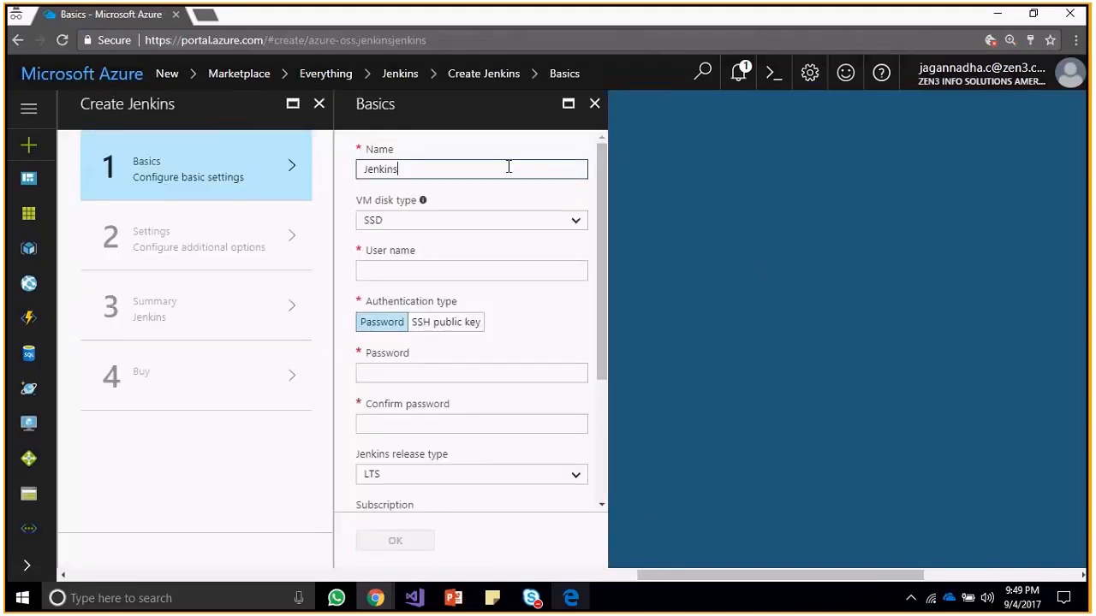
Rename the VM to Jenkins-BuildVM and set the VM disk type to HDD.
{"action": "type", "text": "-"}
{"action": "type", "text": "VM-B"}
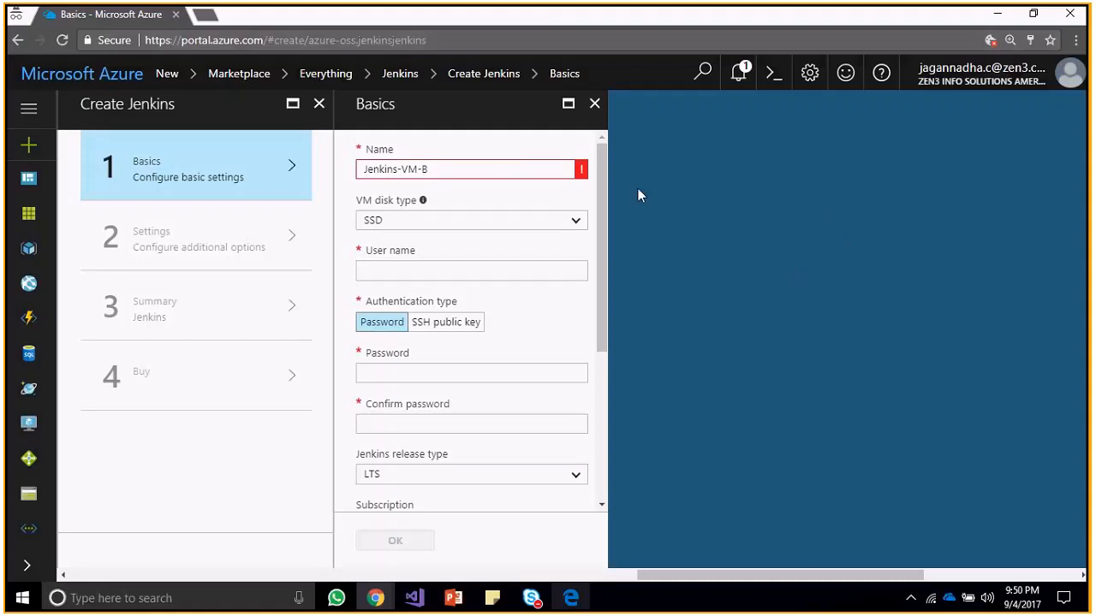
{"action": "key", "text": "BackSpace"}
{"action": "key", "text": "BackSpace"}
{"action": "key", "text": "BackSpace"}
{"action": "key", "text": "BackSpace"}
{"action": "type", "text": "BuildVM"}
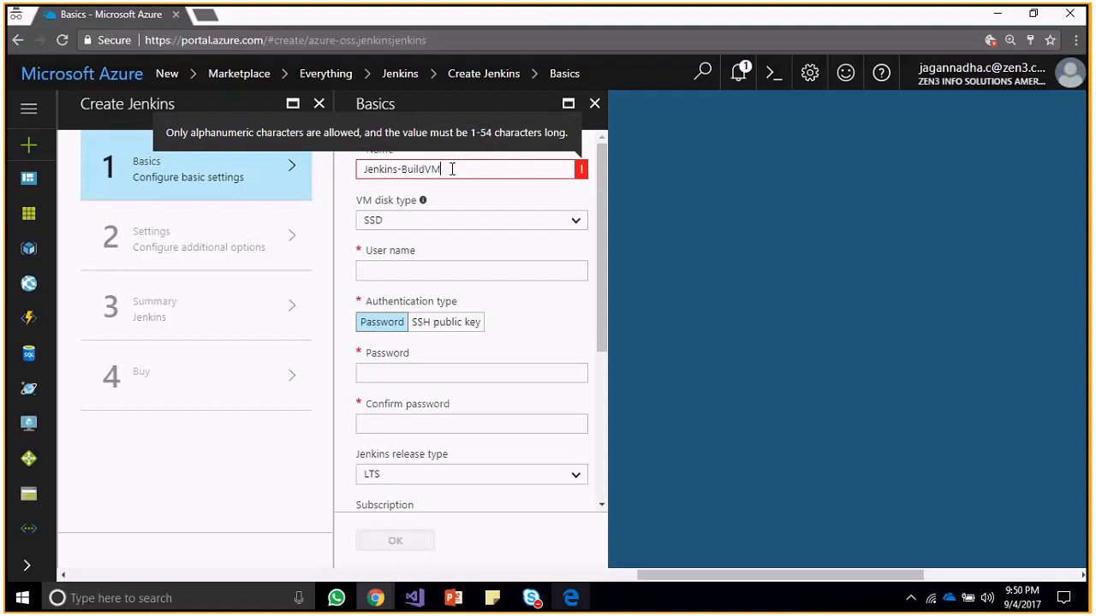
{"action": "key", "text": "ctrl+a"}
{"action": "left_click", "coordinate": [476, 224]}
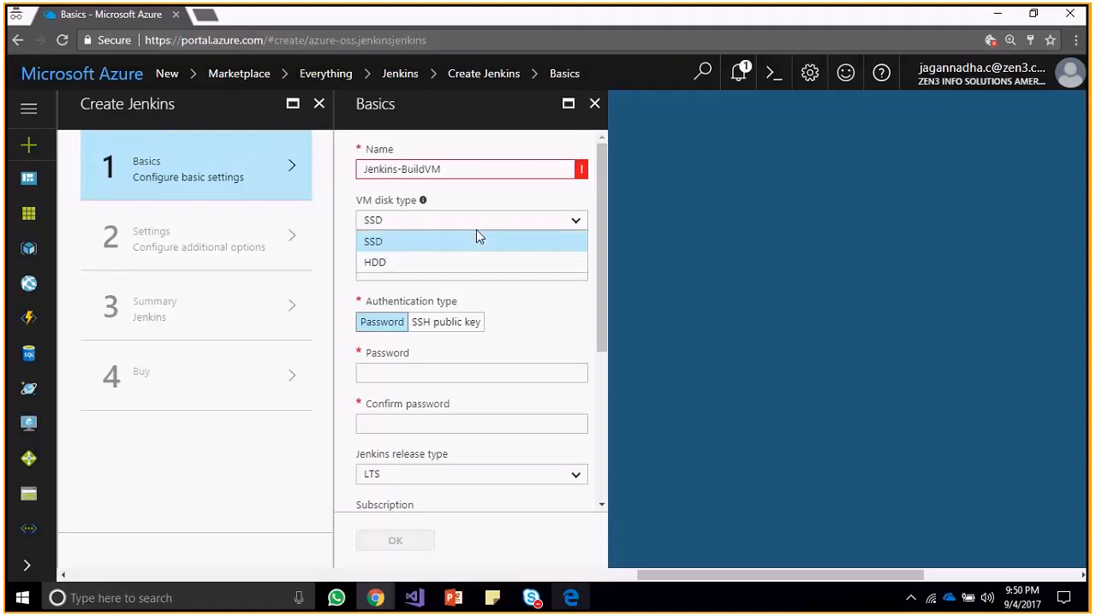
{"action": "left_click", "coordinate": [445, 261]}
Enter user name jenkinsadmin, then type the password and confirm it.
{"action": "left_click", "coordinate": [441, 267]}
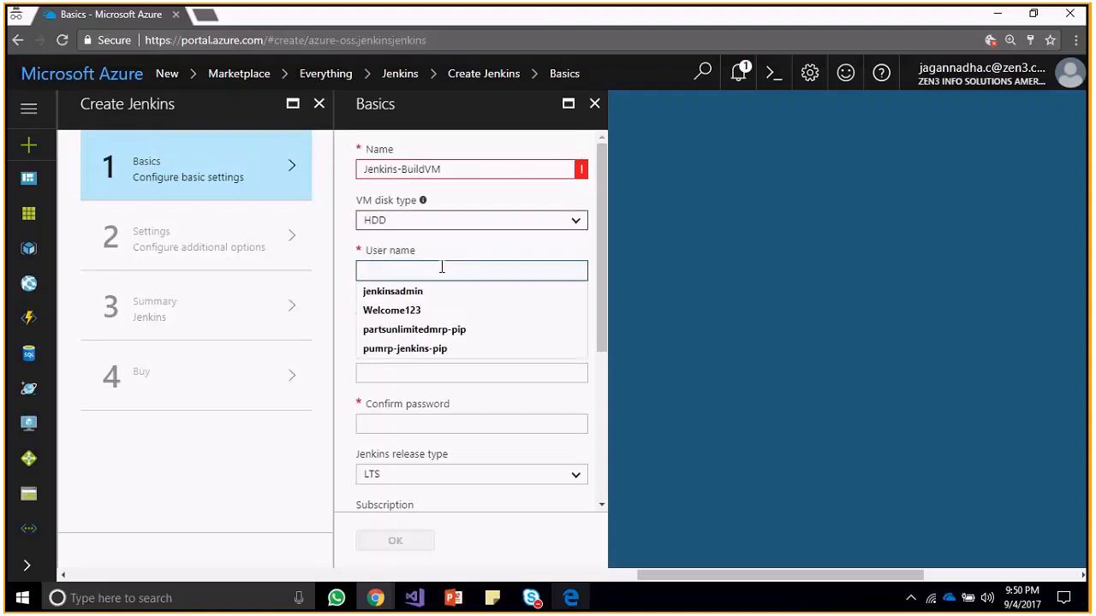
{"action": "type", "text": "jen"}
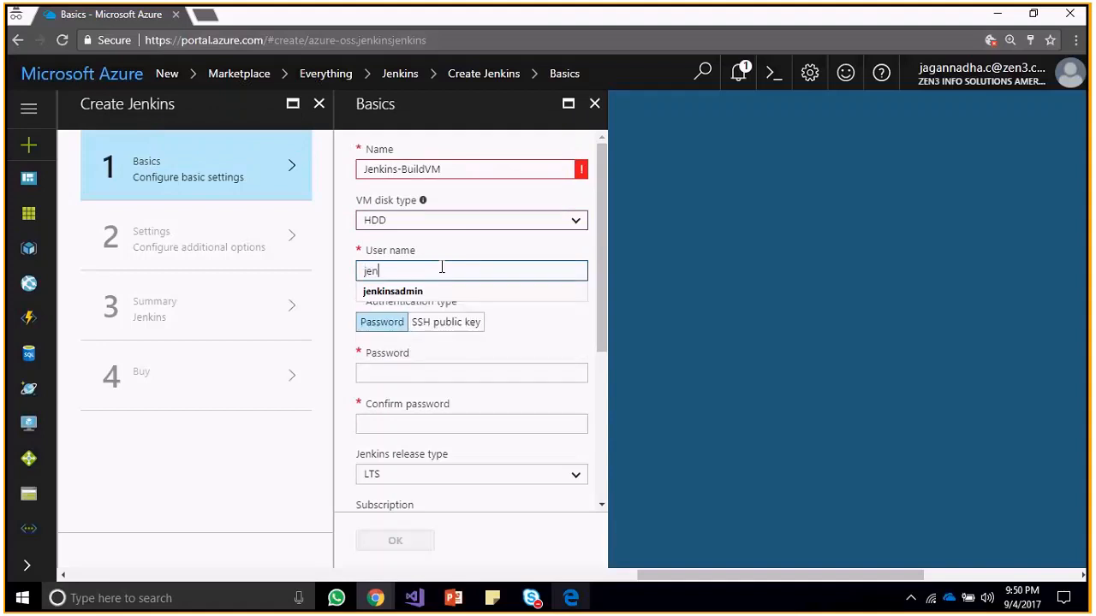
{"action": "key", "text": "Down"}
{"action": "key", "text": "Return"}
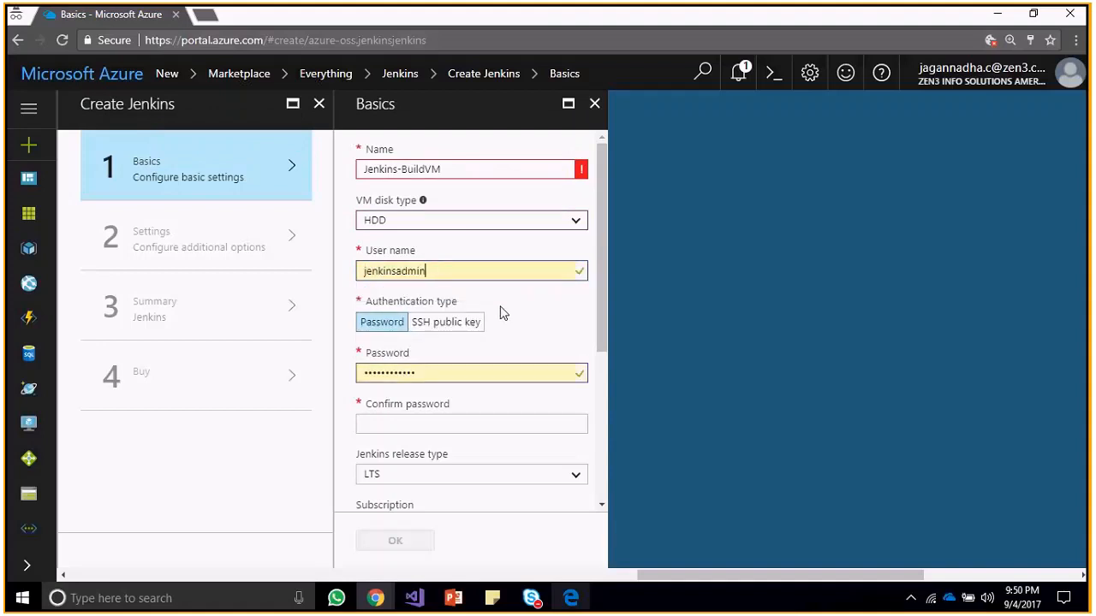
{"action": "left_click_drag", "start_coordinate": [426, 373], "coordinate": [291, 386]}
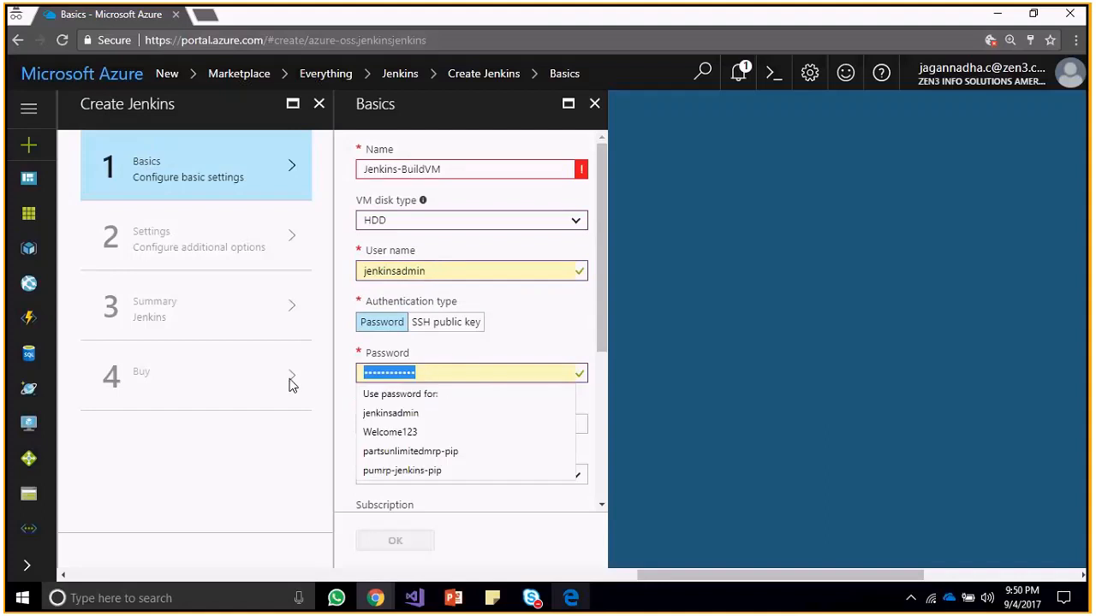
{"action": "key", "text": "BackSpace"}
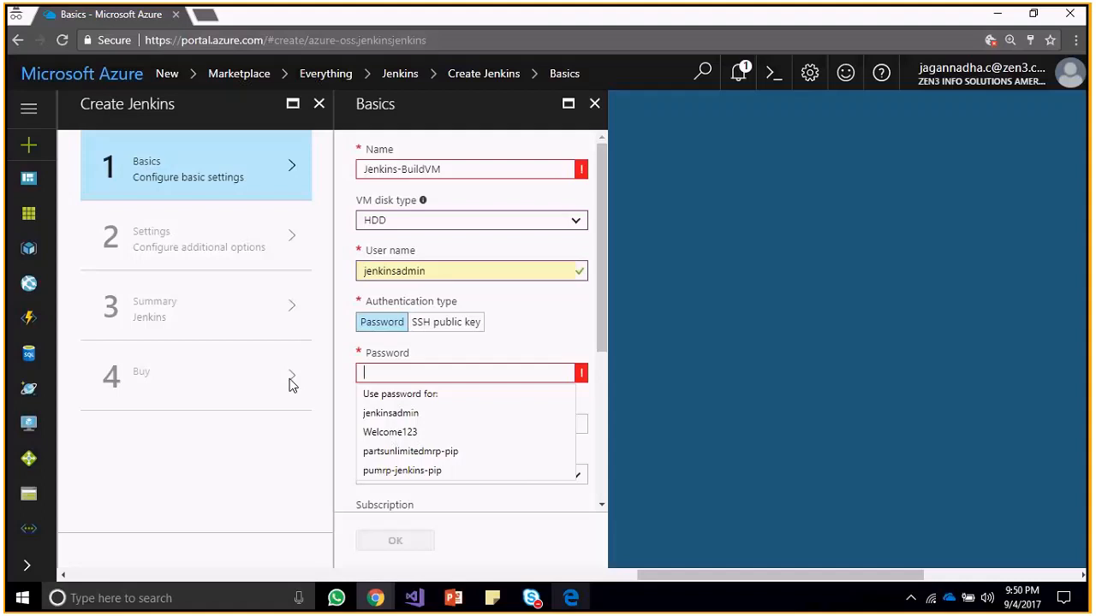
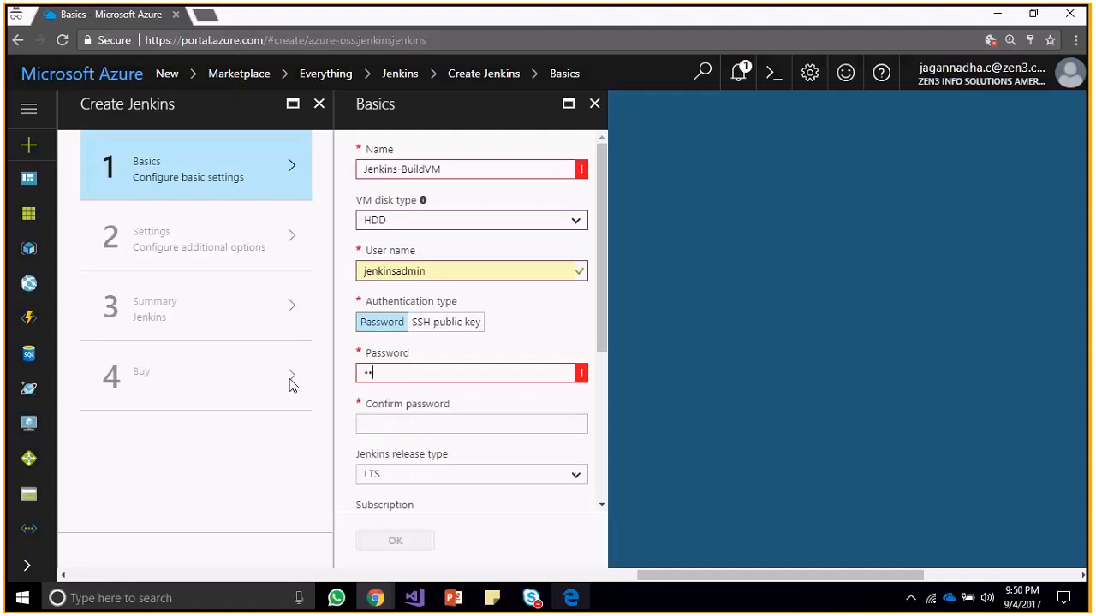
{"action": "key", "text": "Tab"}
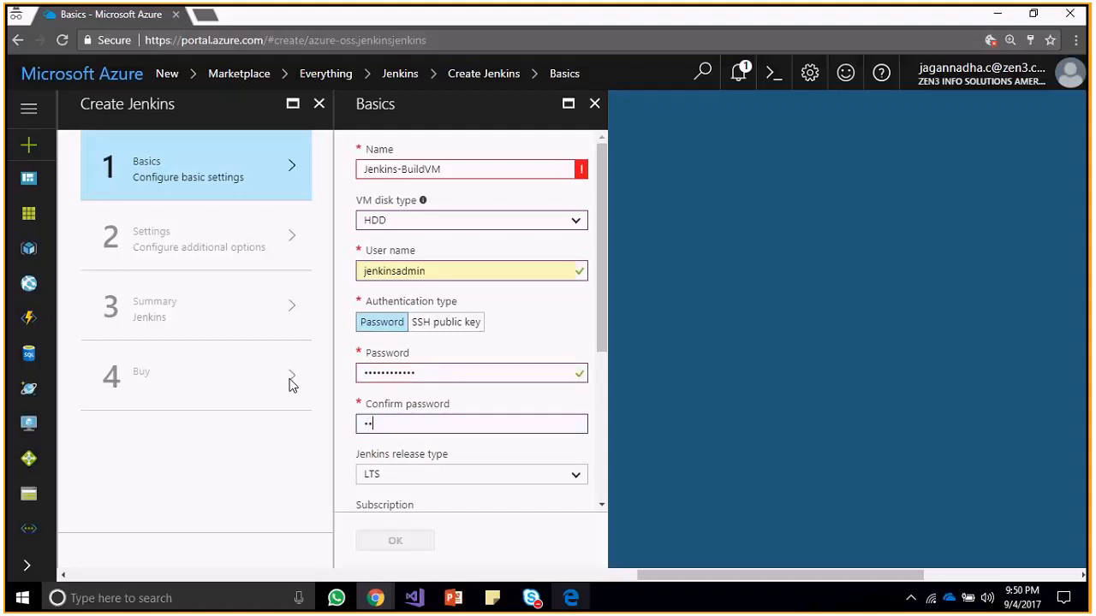
Keep LTS as the Jenkins release type and create new resource group Do_Not_Delete.
{"action": "left_click_drag", "start_coordinate": [604, 322], "coordinate": [597, 440]}
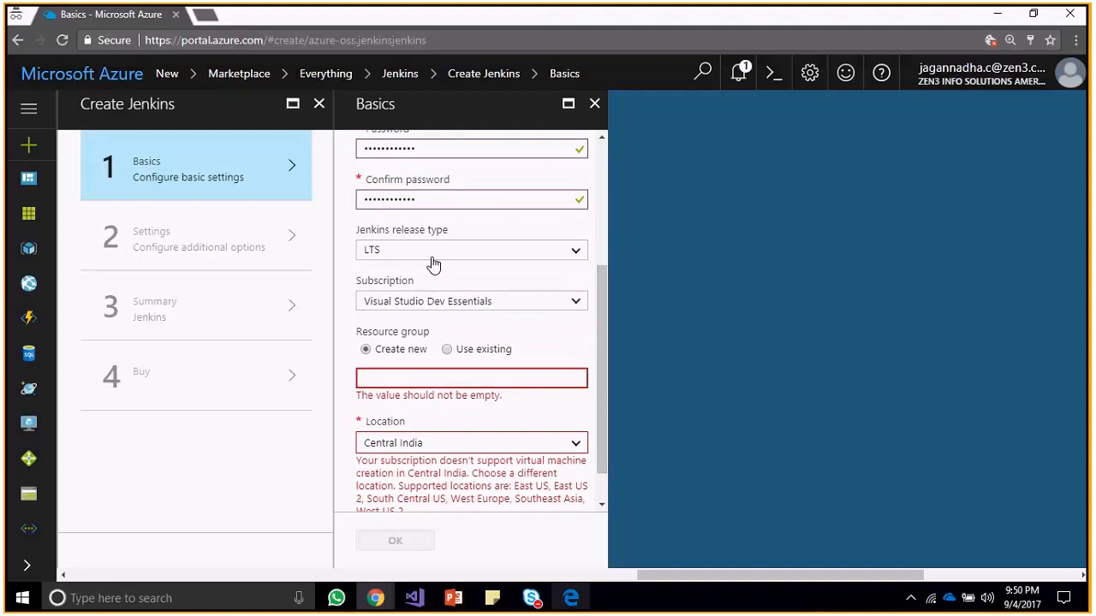
{"action": "left_click", "coordinate": [577, 250]}
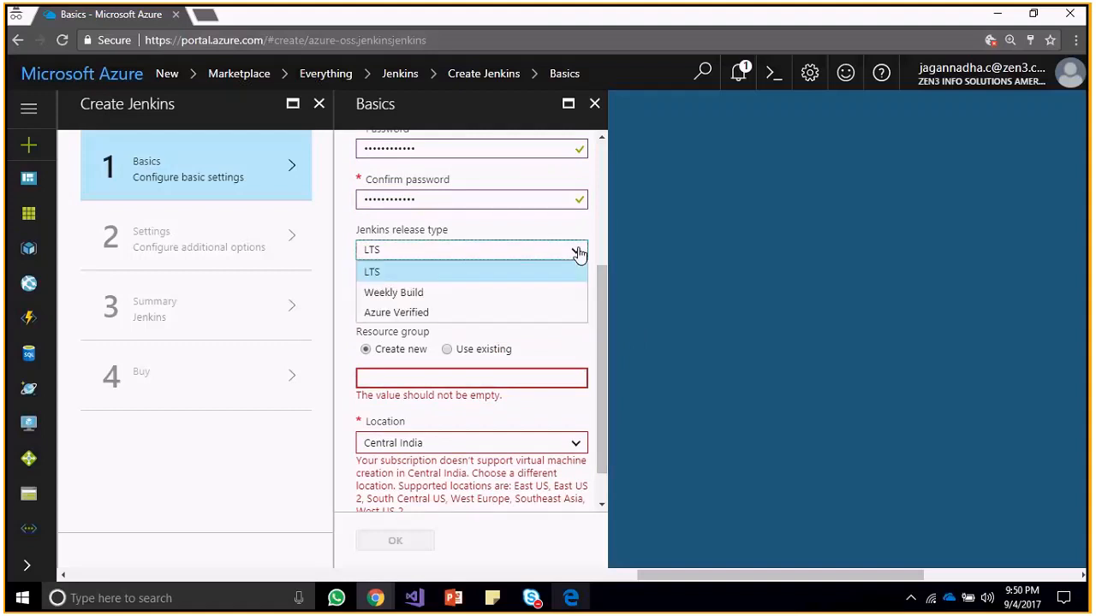
{"action": "left_click", "coordinate": [578, 252]}
{"action": "scroll", "coordinate": [609, 325], "scroll_direction": "down", "scroll_amount": 1}
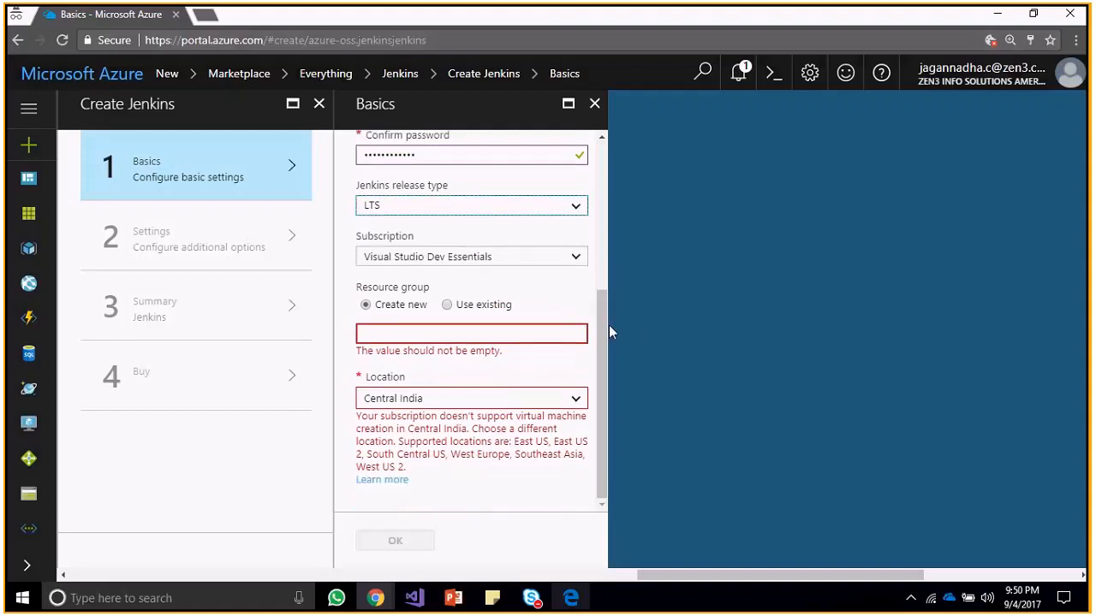
{"action": "left_click", "coordinate": [449, 306]}
{"action": "left_click", "coordinate": [454, 348]}
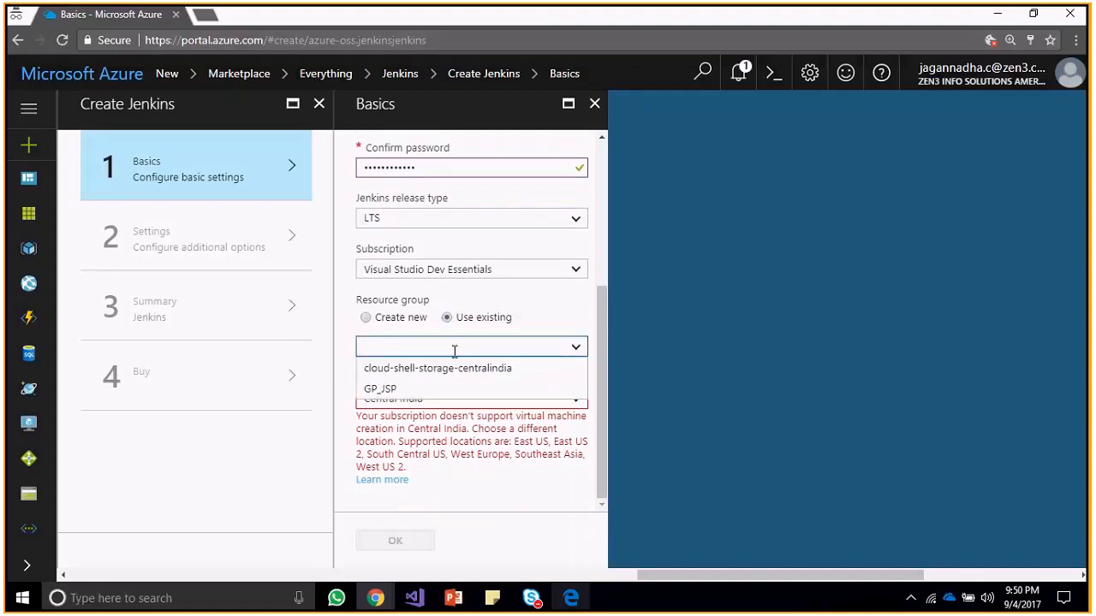
{"action": "left_click", "coordinate": [373, 318]}
{"action": "left_click", "coordinate": [383, 345]}
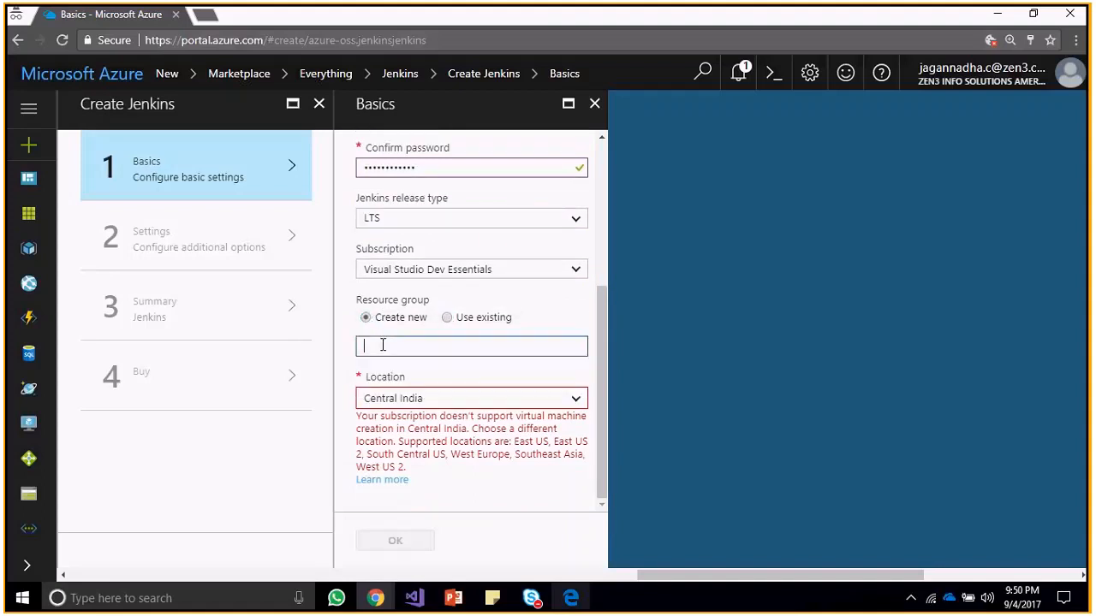
{"action": "type", "text": "Dp"}
{"action": "key", "text": "BackSpace"}
{"action": "type", "text": "o Not "}
{"action": "type", "text": "Delete"}
Try South India, West Central US, South Central US and UK West as locations.
{"action": "left_click", "coordinate": [584, 392]}
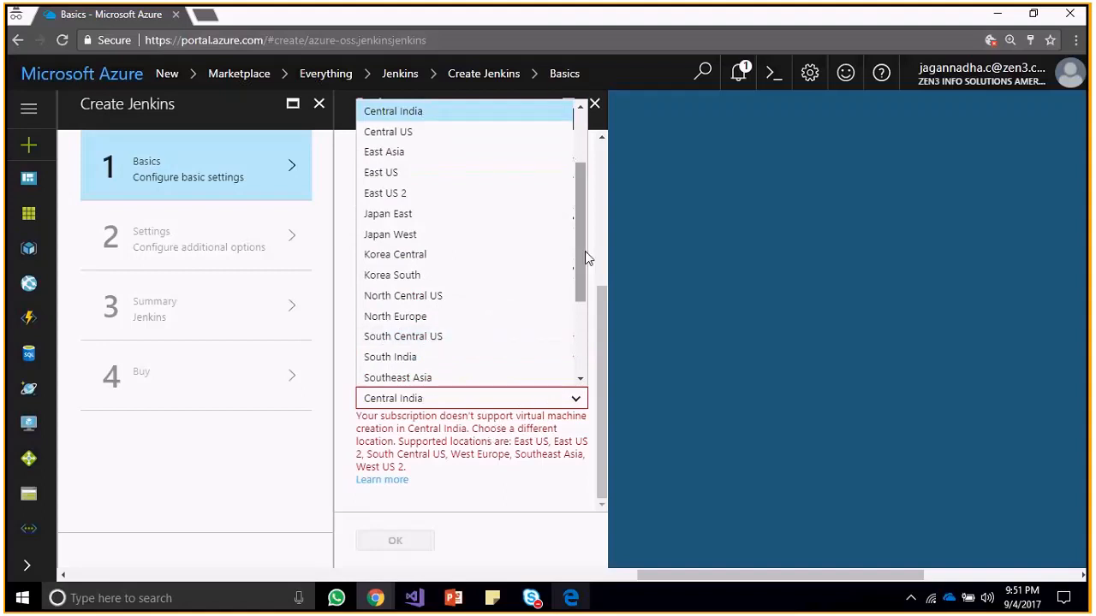
{"action": "left_click_drag", "start_coordinate": [583, 259], "coordinate": [583, 202]}
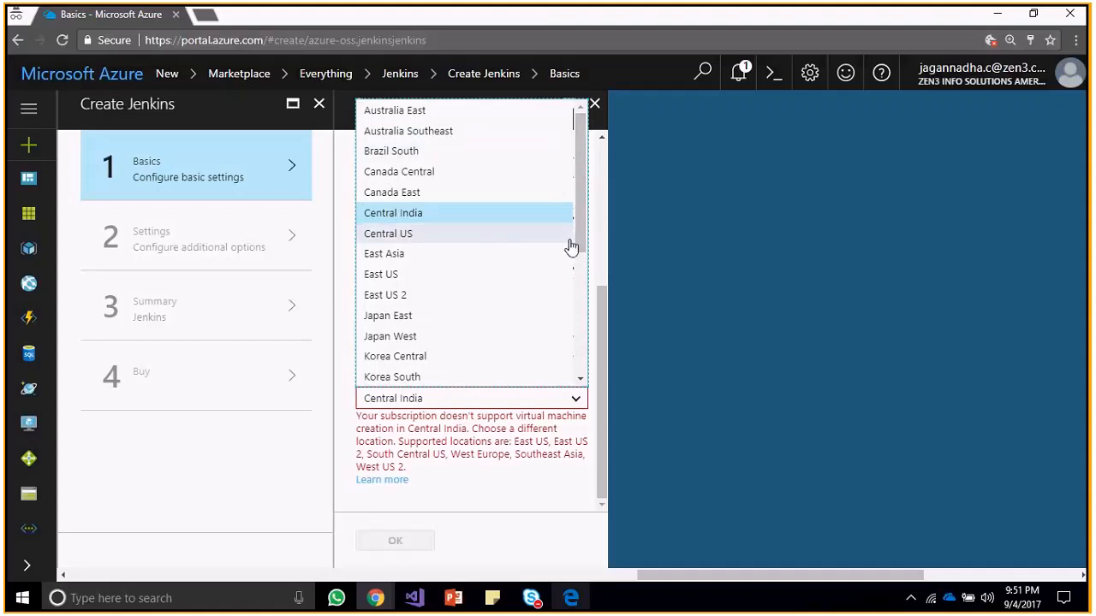
{"action": "left_click_drag", "start_coordinate": [583, 235], "coordinate": [589, 306]}
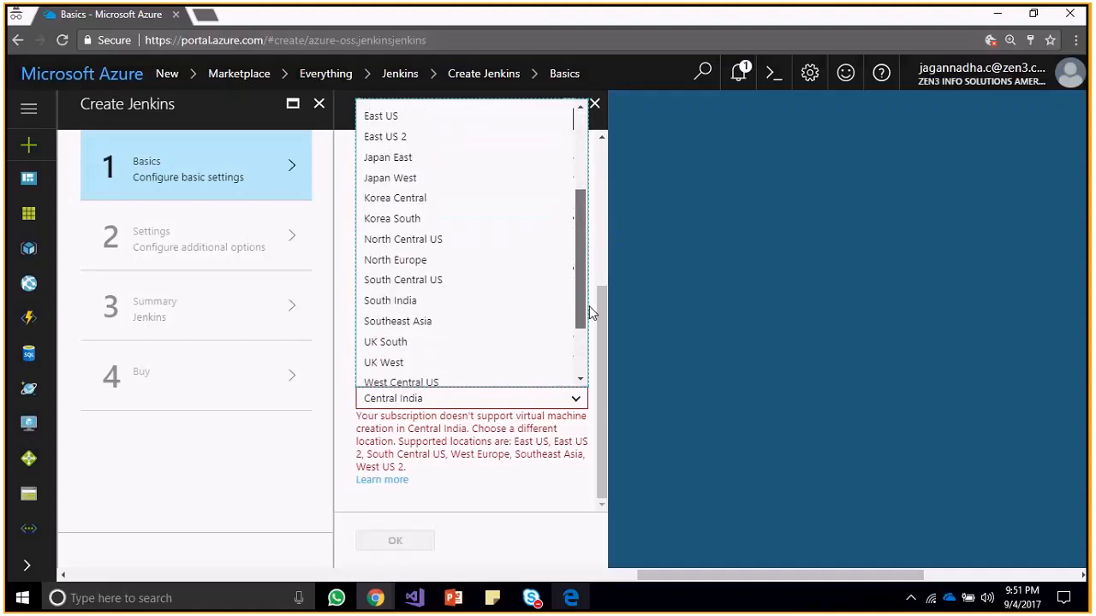
{"action": "left_click", "coordinate": [439, 299]}
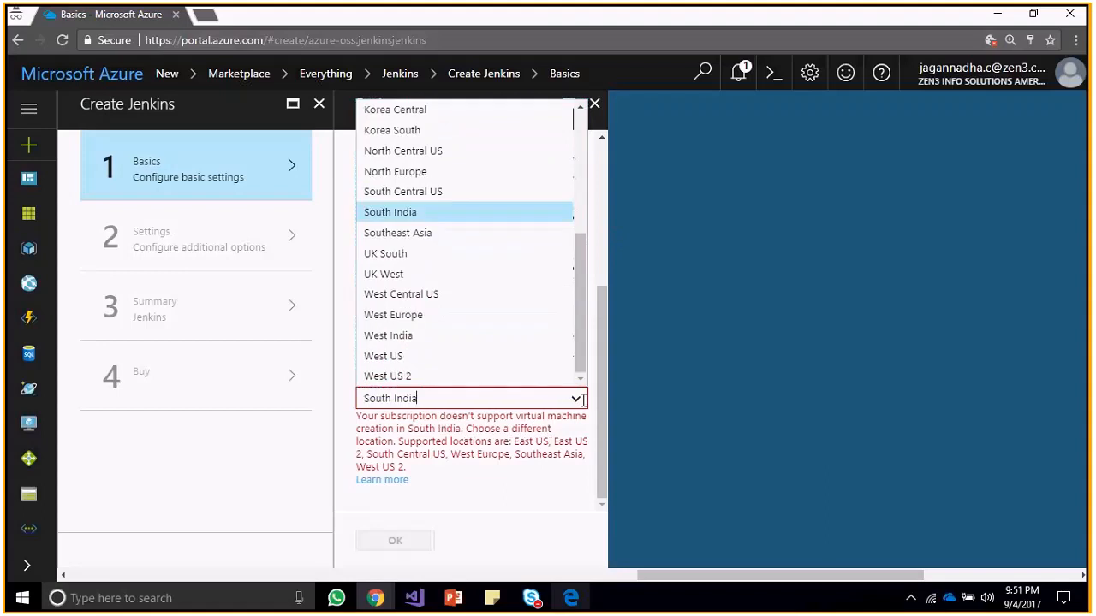
{"action": "left_click", "coordinate": [426, 294]}
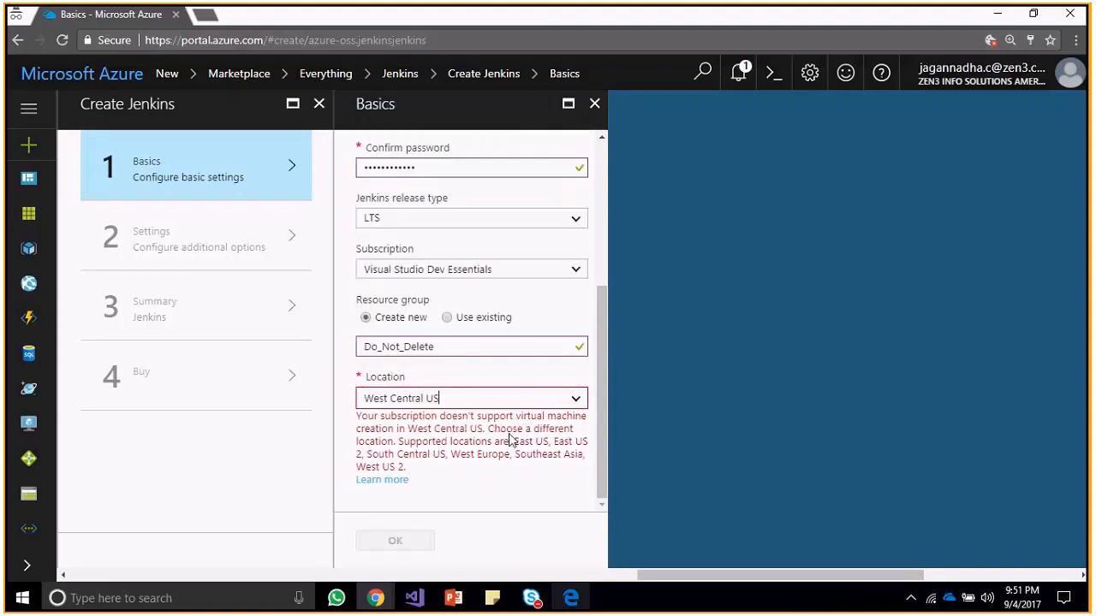
{"action": "left_click", "coordinate": [580, 393]}
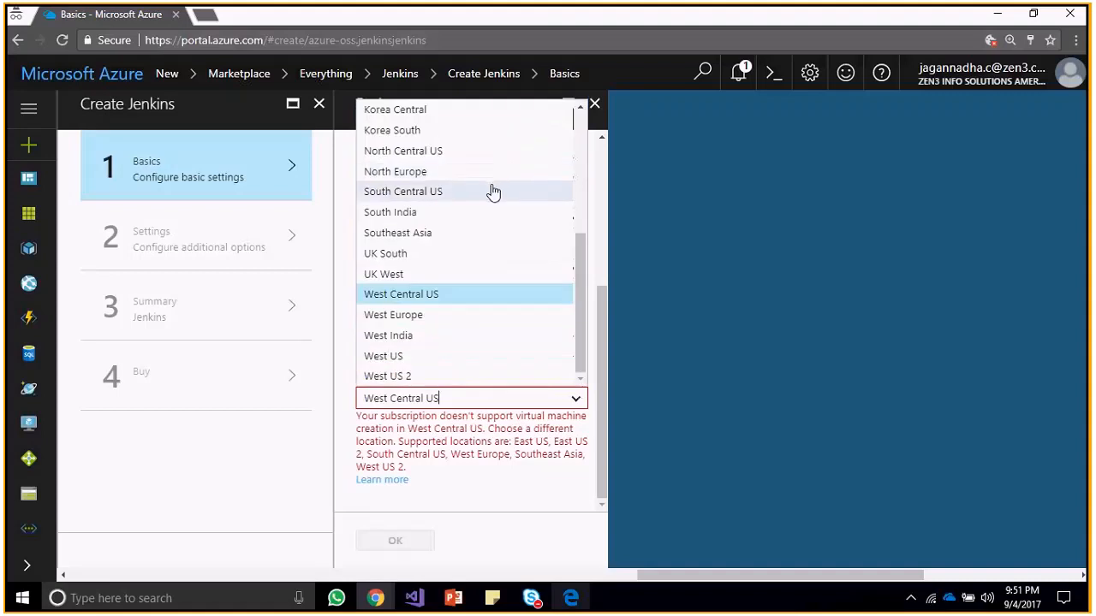
{"action": "left_click", "coordinate": [491, 188]}
{"action": "left_click", "coordinate": [440, 511]}
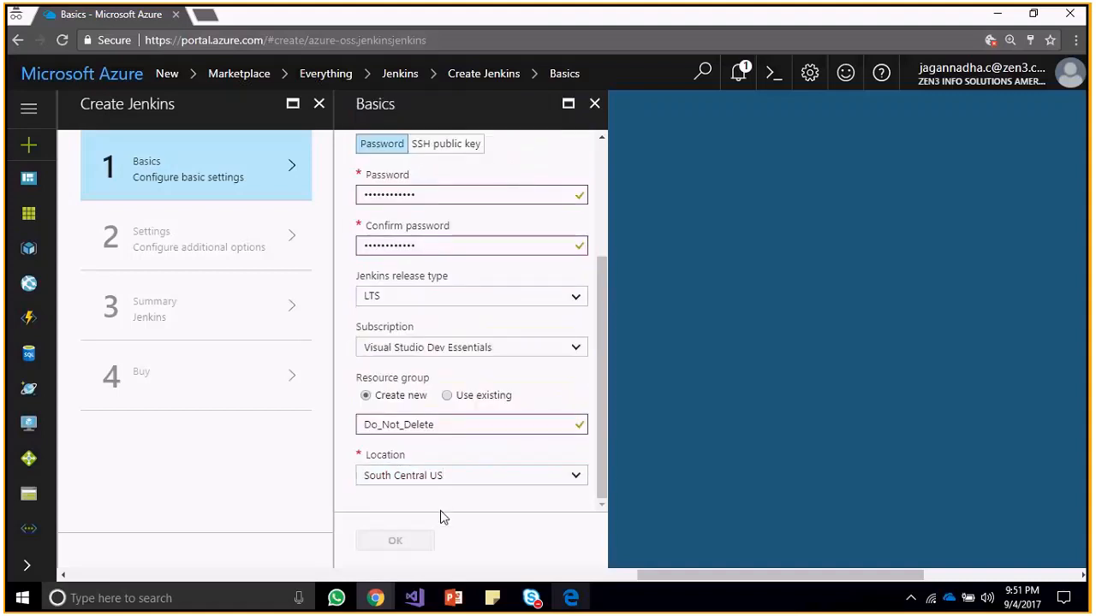
{"action": "left_click", "coordinate": [567, 474]}
{"action": "left_click", "coordinate": [485, 351]}
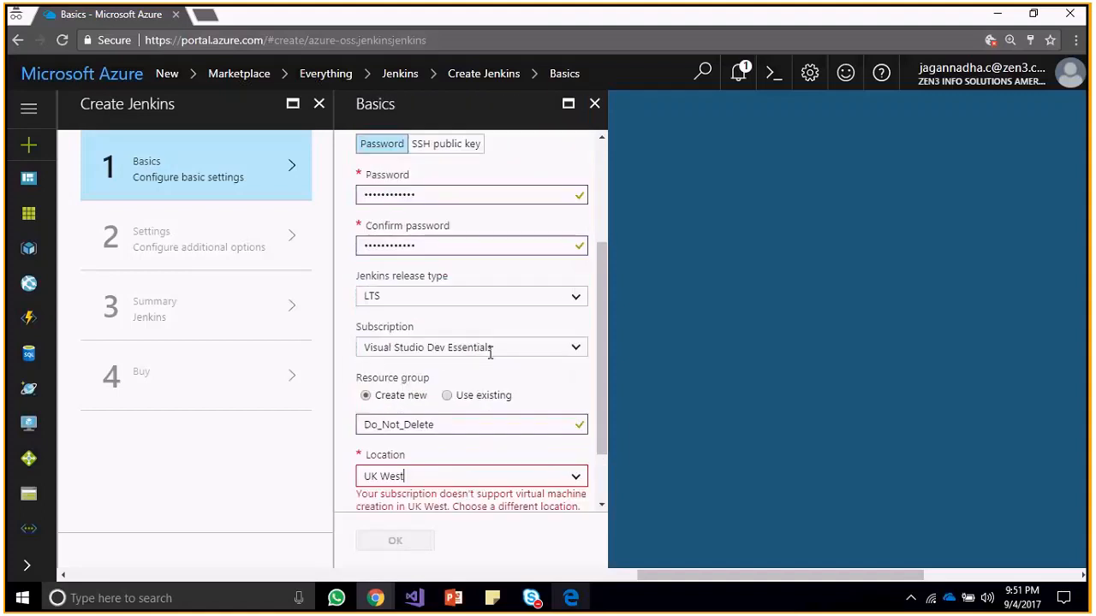
Settle on South Central US as the location after briefly trying West Central US.
{"action": "left_click", "coordinate": [583, 478]}
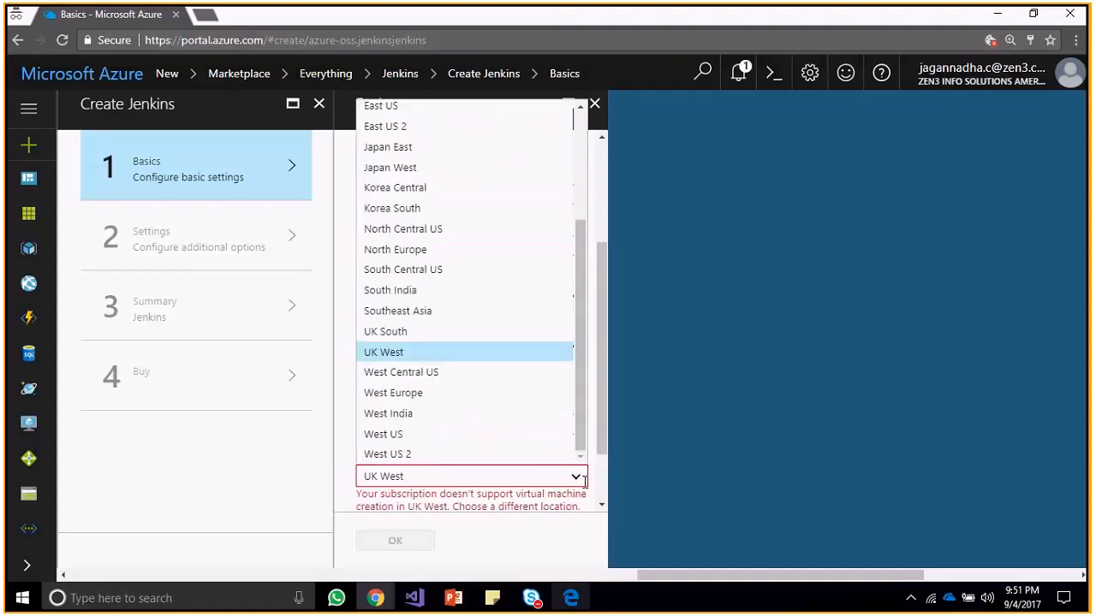
{"action": "left_click_drag", "start_coordinate": [581, 291], "coordinate": [579, 158]}
{"action": "left_click", "coordinate": [609, 291]}
{"action": "left_click_drag", "start_coordinate": [608, 290], "coordinate": [508, 420]}
{"action": "left_click", "coordinate": [509, 411]}
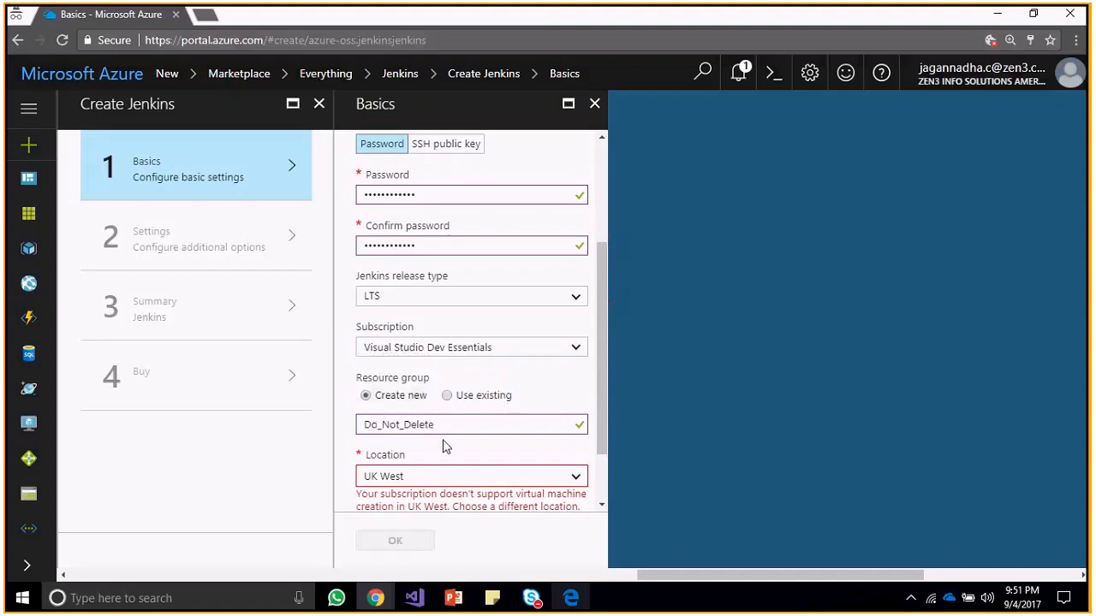
{"action": "left_click_drag", "start_coordinate": [604, 427], "coordinate": [603, 476]}
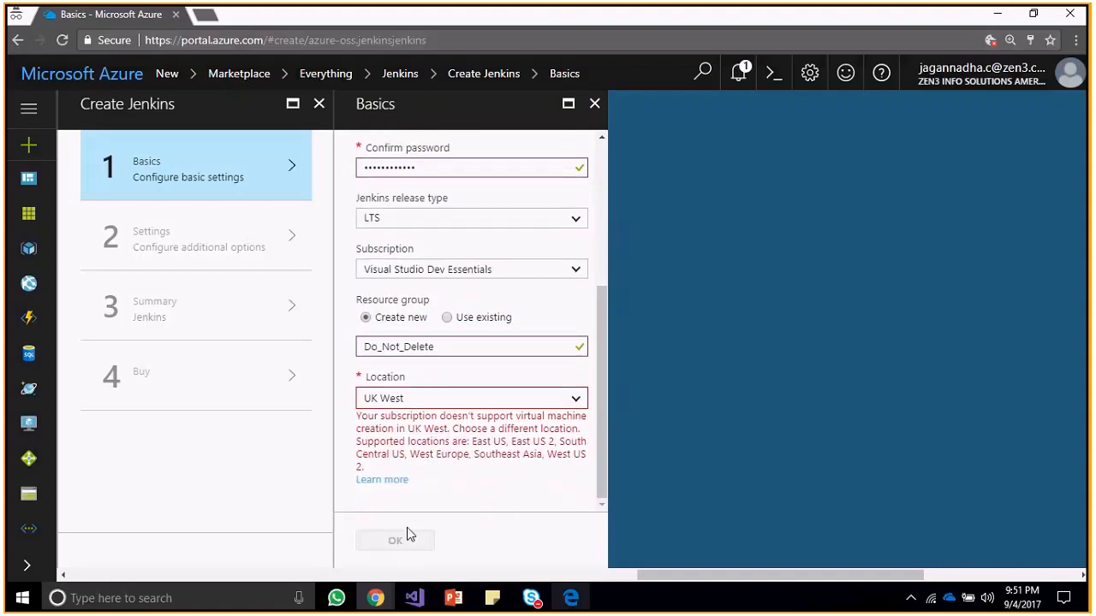
{"action": "left_click", "coordinate": [526, 395]}
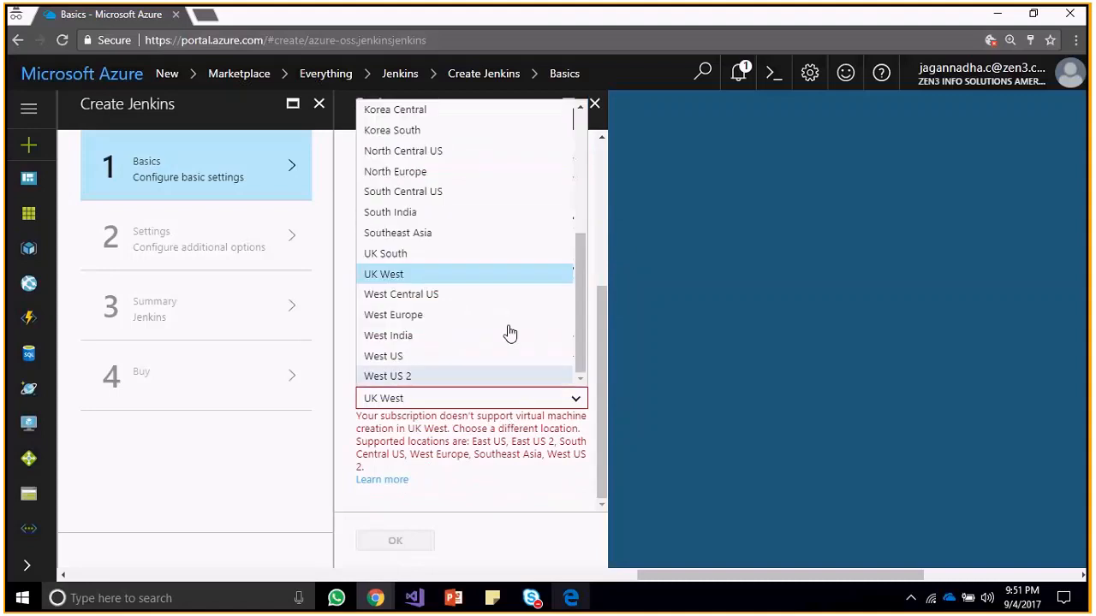
{"action": "left_click", "coordinate": [495, 295]}
{"action": "left_click", "coordinate": [546, 390]}
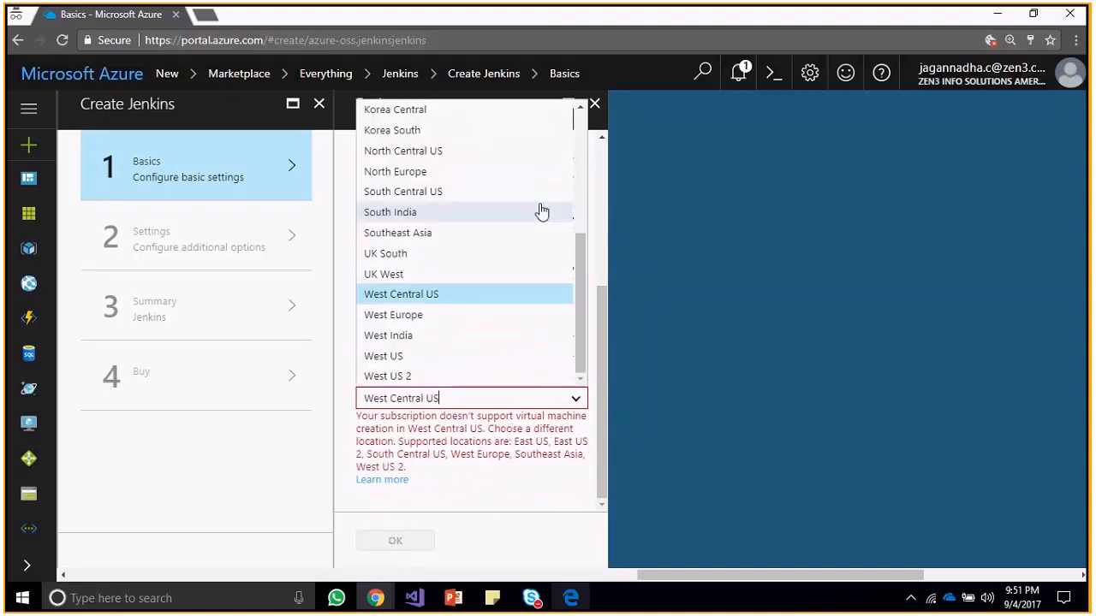
{"action": "left_click", "coordinate": [540, 191]}
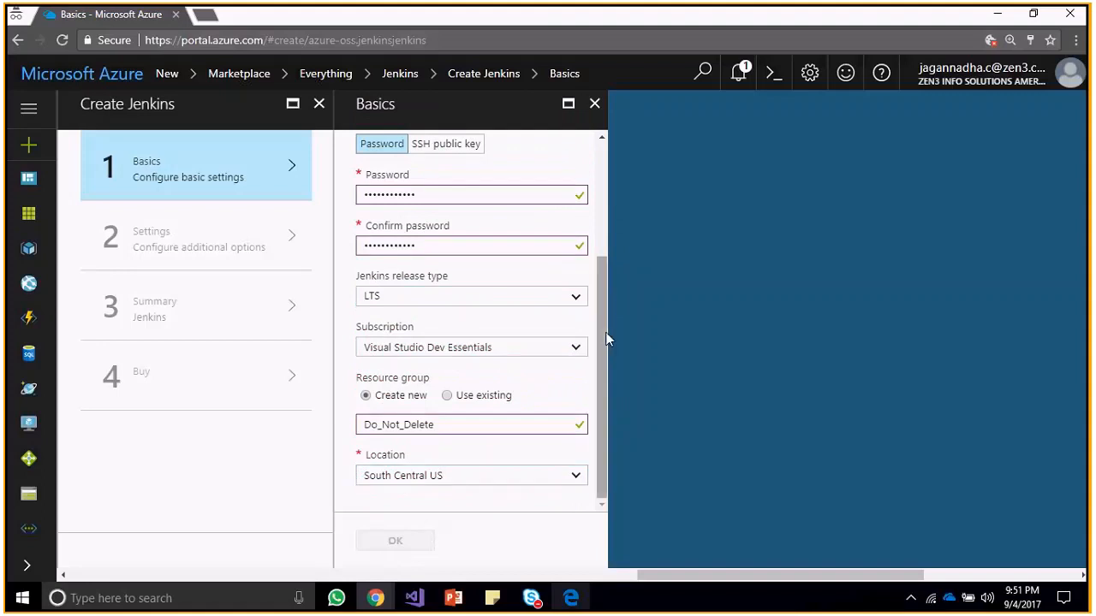
{"action": "left_click_drag", "start_coordinate": [605, 333], "coordinate": [589, 198]}
Remove the hyphen so the VM name reads JenkinsBuildVM, then submit Basics.
{"action": "left_click", "coordinate": [480, 169]}
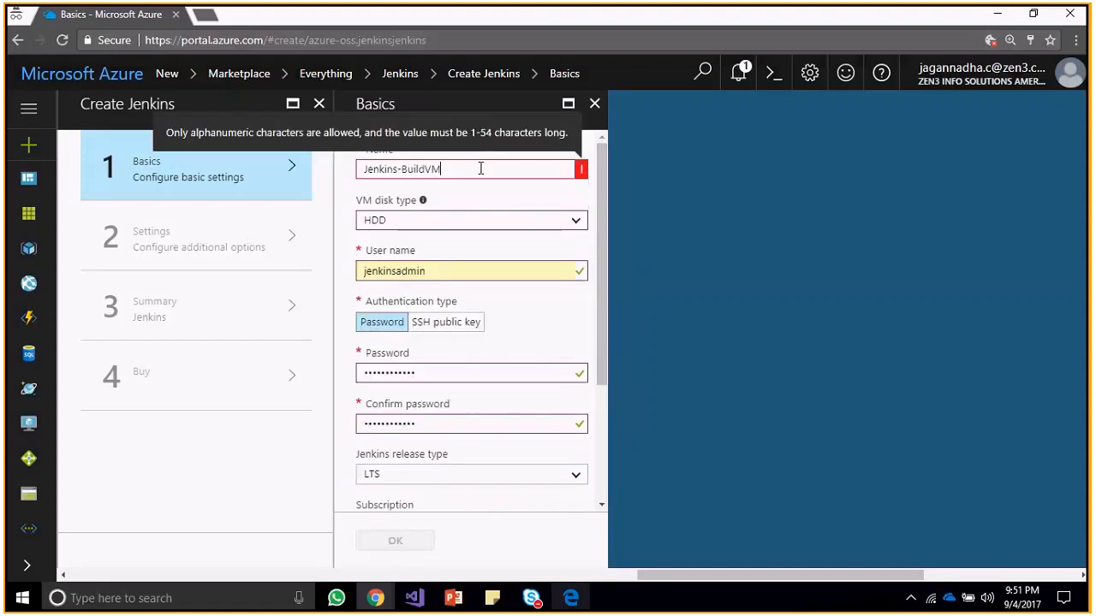
{"action": "key", "text": "Left"}
{"action": "key", "text": "Left"}
{"action": "key", "text": "Left"}
{"action": "key", "text": "Left"}
{"action": "key", "text": "Left"}
{"action": "key", "text": "Left"}
{"action": "key", "text": "BackSpace"}
{"action": "type", "text": "_"}
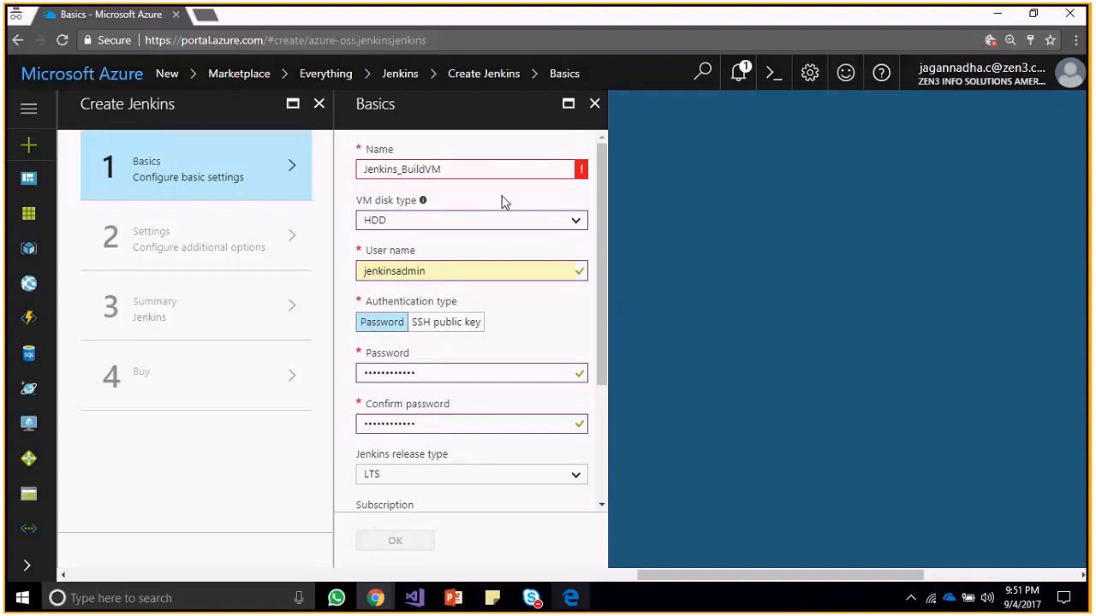
{"action": "left_click", "coordinate": [400, 171]}
{"action": "key", "text": "BackSpace"}
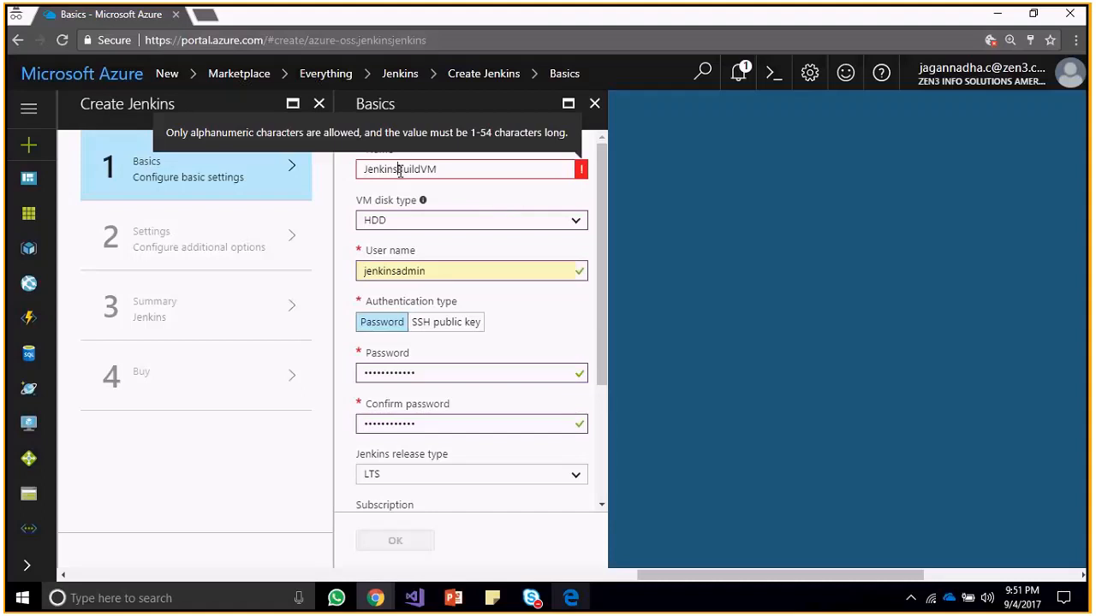
{"action": "type", "text": "-"}
{"action": "key", "text": "Delete"}
{"action": "key", "text": "Delete"}
{"action": "key", "text": "Delete"}
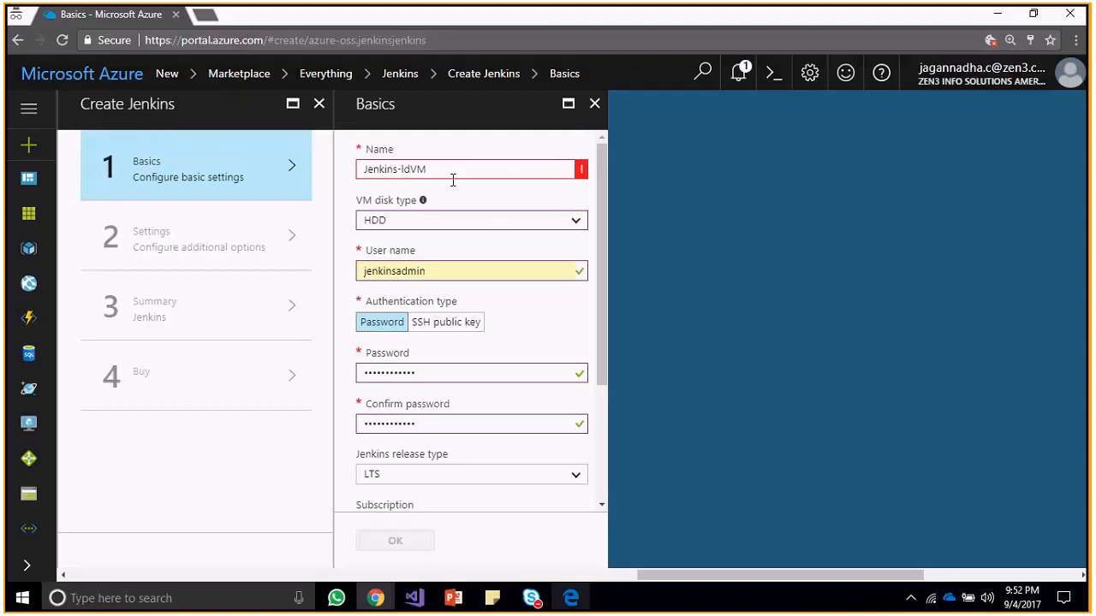
{"action": "key", "text": "BackSpace"}
{"action": "type", "text": "B"}
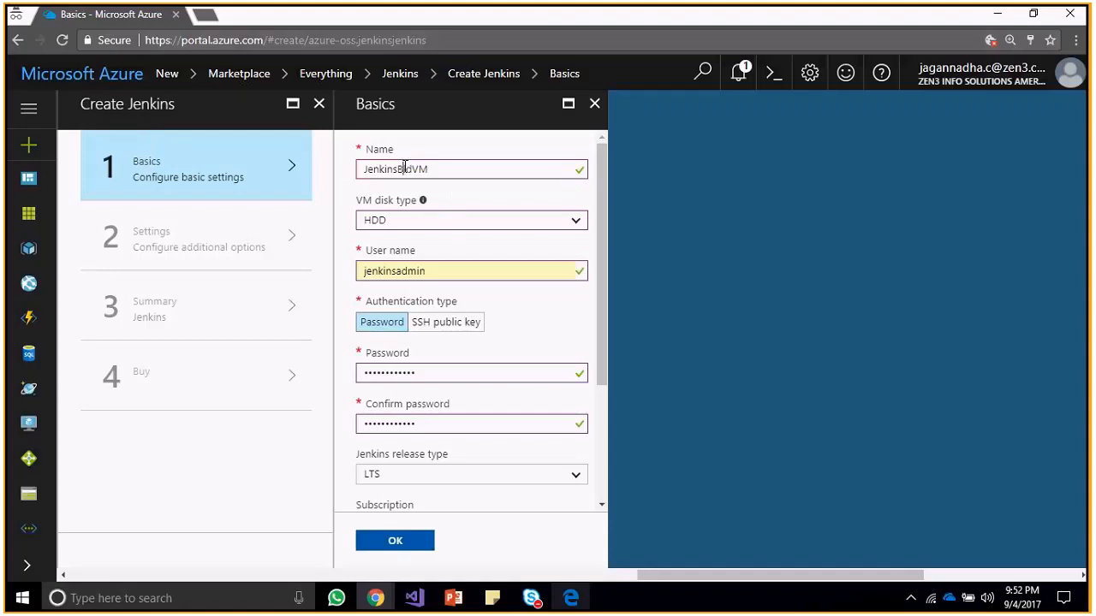
{"action": "type", "text": "ui"}
{"action": "scroll", "coordinate": [603, 248], "scroll_direction": "down", "scroll_amount": 3}
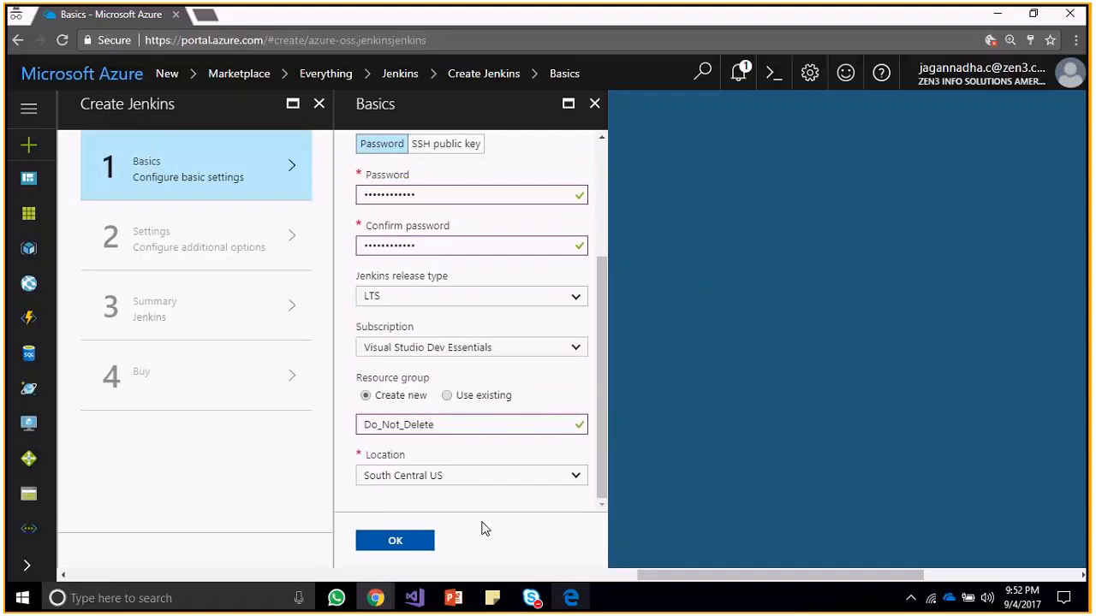
{"action": "left_click", "coordinate": [419, 543]}
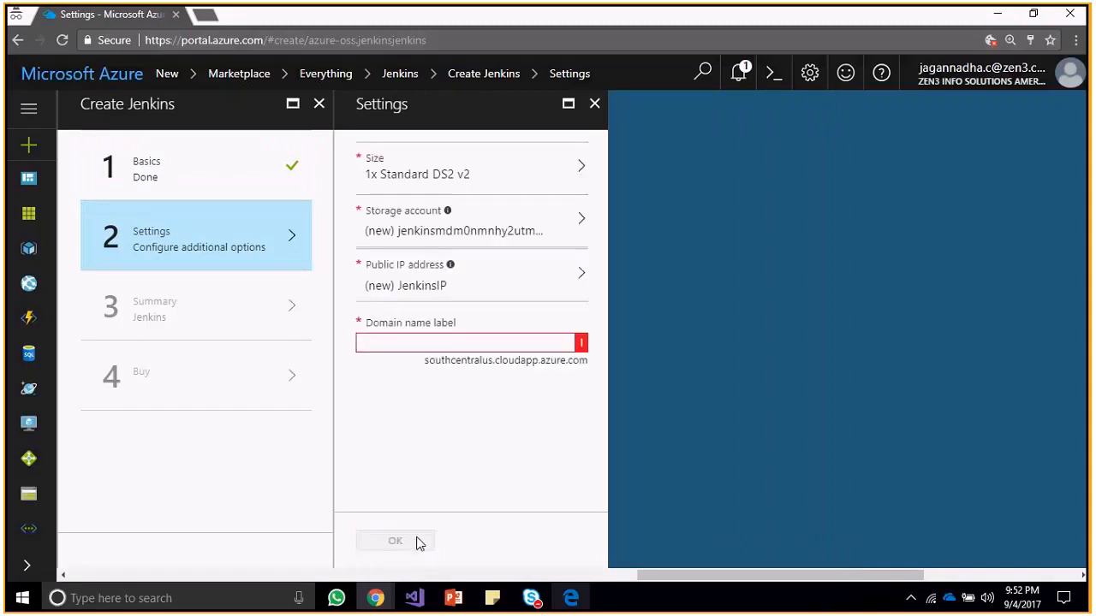
Set the domain name label to jenkinsbuildvmdns, without a hyphen.
{"action": "left_click", "coordinate": [477, 342]}
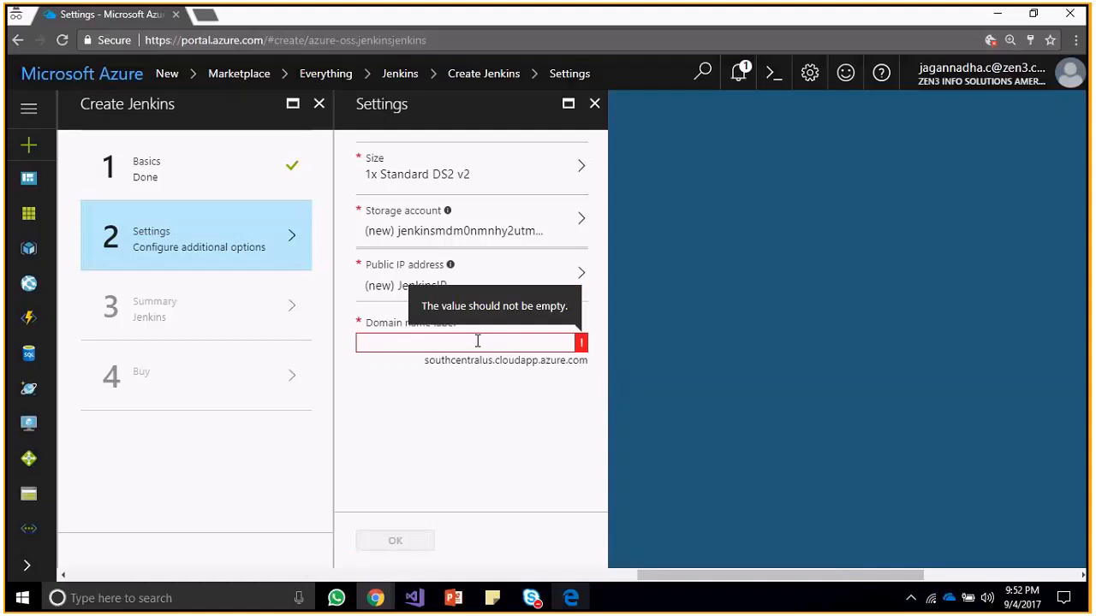
{"action": "type", "text": "Jenkins-BuildVM"}
{"action": "key", "text": "BackSpace"}
{"action": "key", "text": "BackSpace"}
{"action": "key", "text": "BackSpace"}
{"action": "key", "text": "BackSpace"}
{"action": "key", "text": "BackSpace"}
{"action": "key", "text": "BackSpace"}
{"action": "key", "text": "BackSpace"}
{"action": "key", "text": "BackSpace"}
{"action": "key", "text": "BackSpace"}
{"action": "key", "text": "BackSpace"}
{"action": "key", "text": "BackSpace"}
{"action": "key", "text": "BackSpace"}
{"action": "key", "text": "BackSpace"}
{"action": "key", "text": "BackSpace"}
{"action": "key", "text": "BackSpace"}
{"action": "type", "text": "jenkinsbuildvm"}
{"action": "type", "text": "dns"}
{"action": "key", "text": "Left"}
{"action": "key", "text": "Left"}
{"action": "key", "text": "Left"}
{"action": "type", "text": "-"}
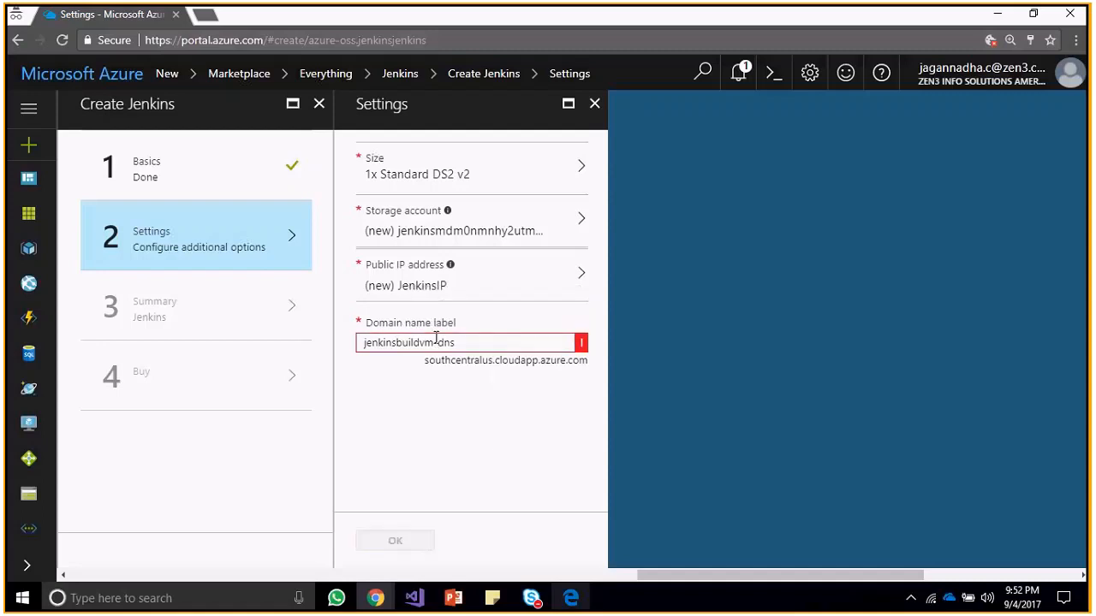
{"action": "mouse_move", "coordinate": [439, 338]}
{"action": "key", "text": "BackSpace"}
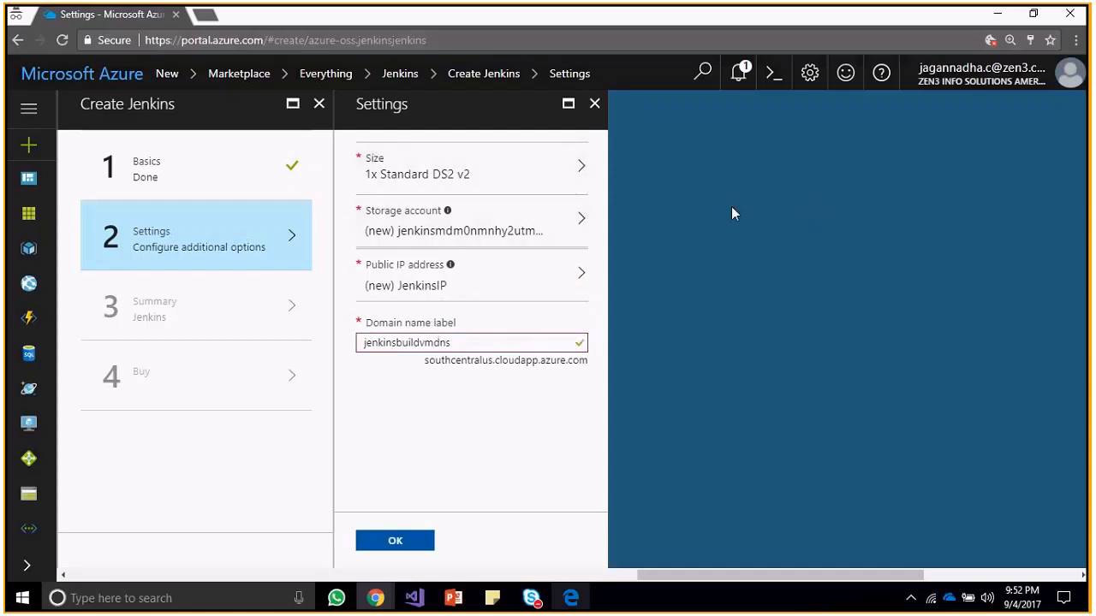
Choose size DS1_V2 Standard with HDD disks and submit the Settings step.
{"action": "left_click", "coordinate": [539, 168]}
{"action": "left_click", "coordinate": [704, 318]}
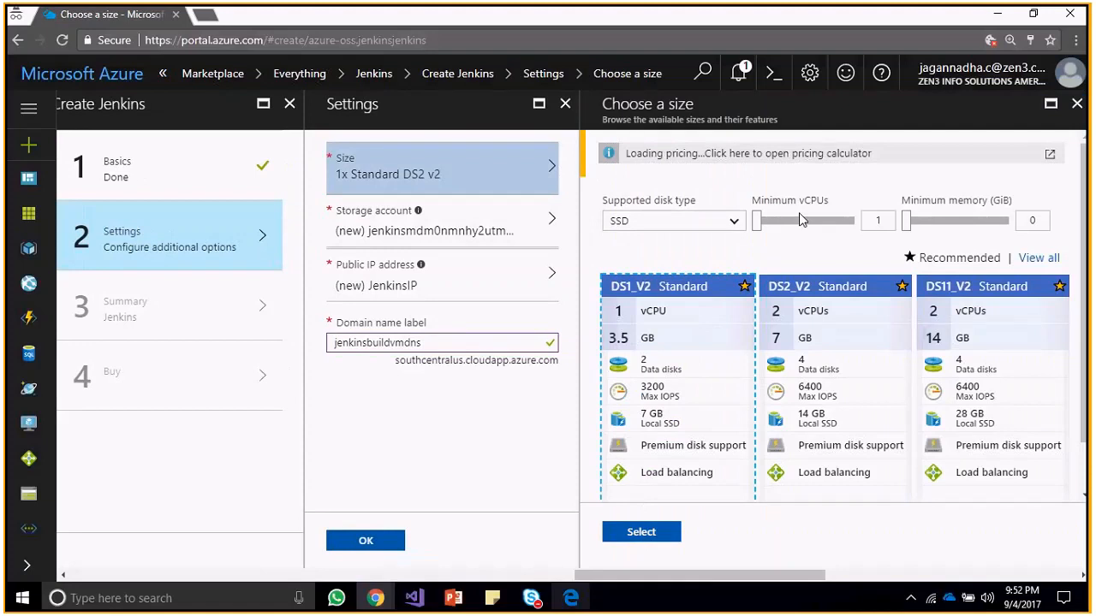
{"action": "left_click", "coordinate": [677, 221]}
{"action": "left_click", "coordinate": [684, 246]}
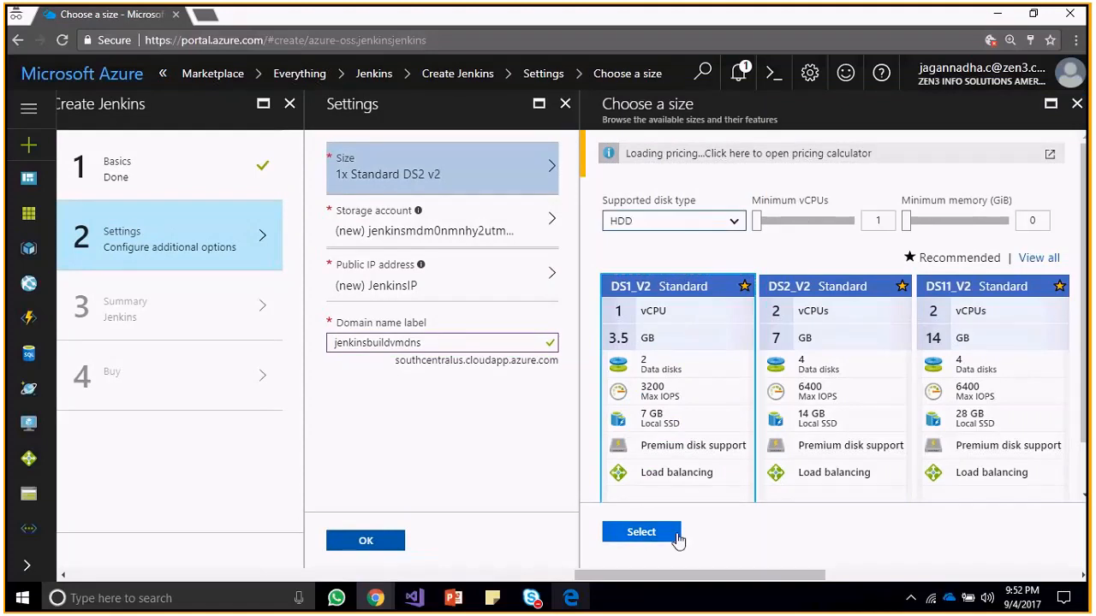
{"action": "left_click", "coordinate": [655, 535]}
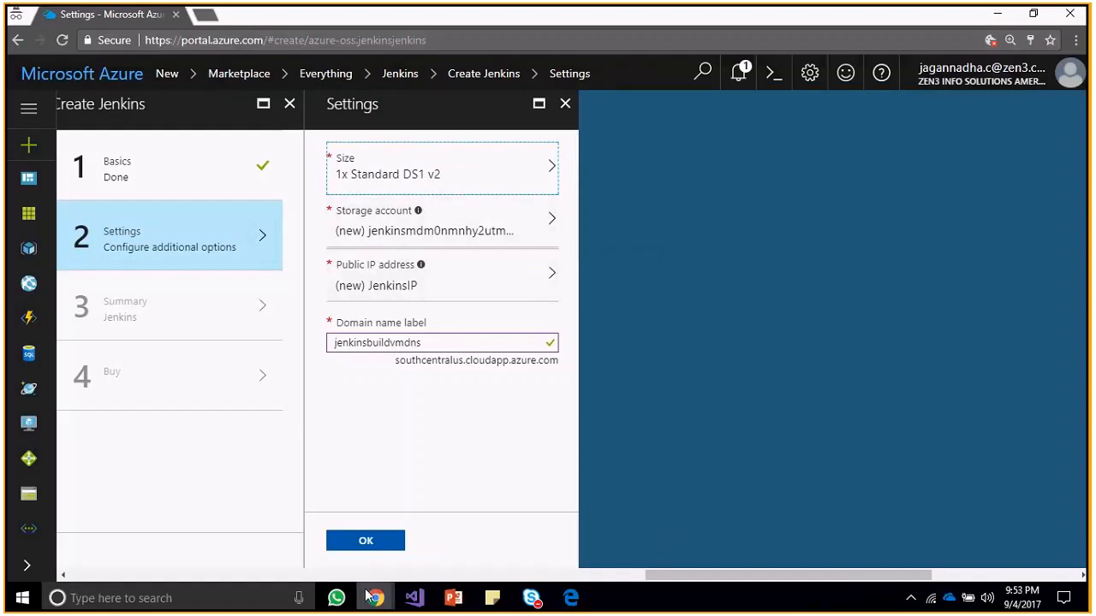
{"action": "left_click", "coordinate": [370, 543]}
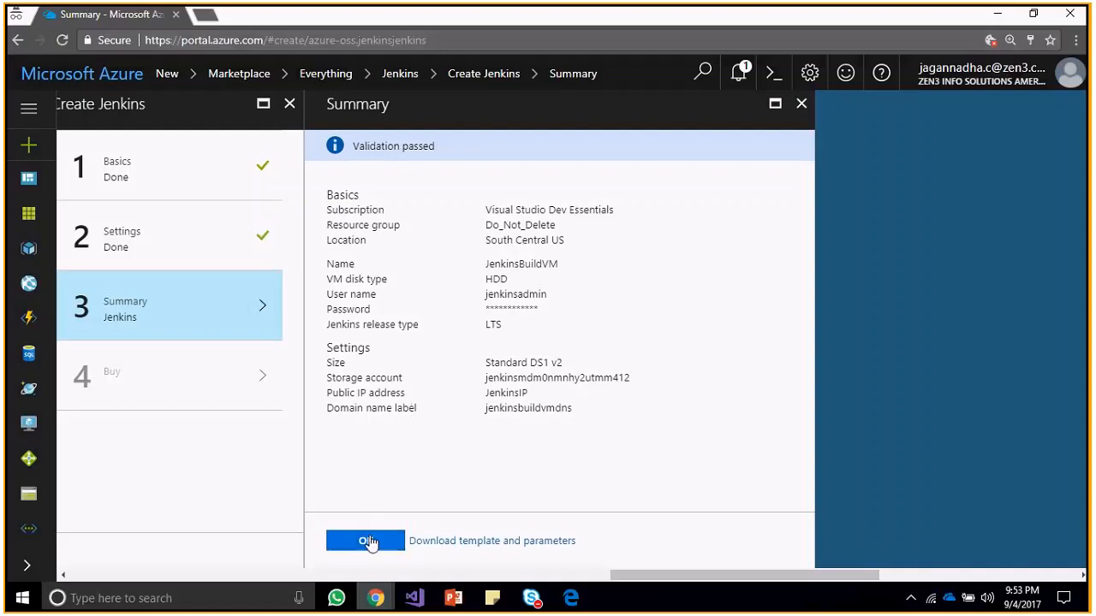
Accept the validated summary, agree to share contact info, and purchase the Jenkins deployment.
{"action": "left_click", "coordinate": [369, 541]}
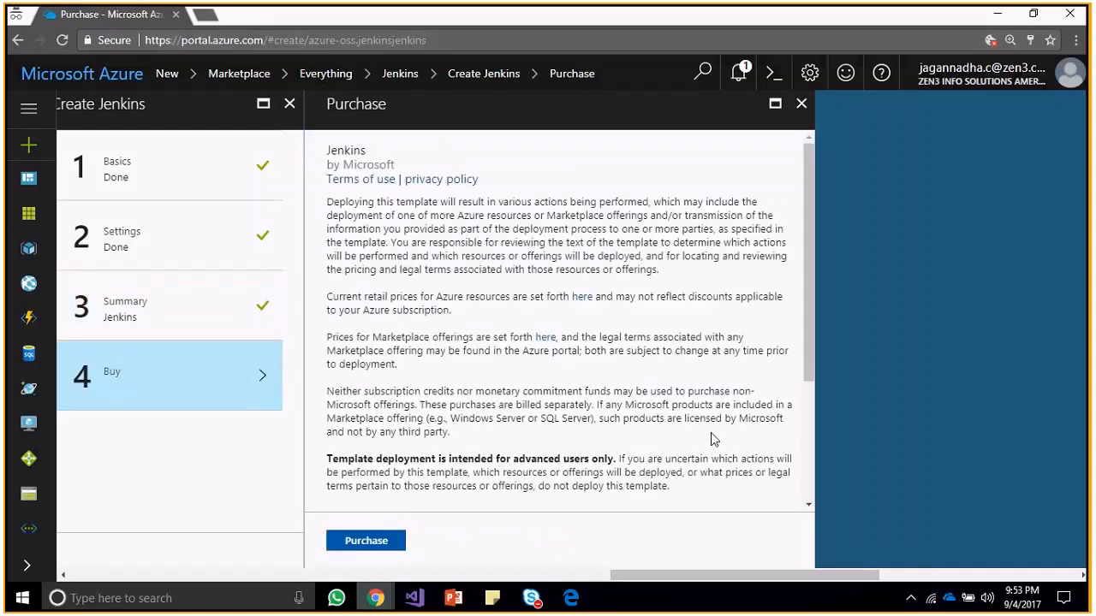
{"action": "left_click_drag", "start_coordinate": [806, 302], "coordinate": [811, 471]}
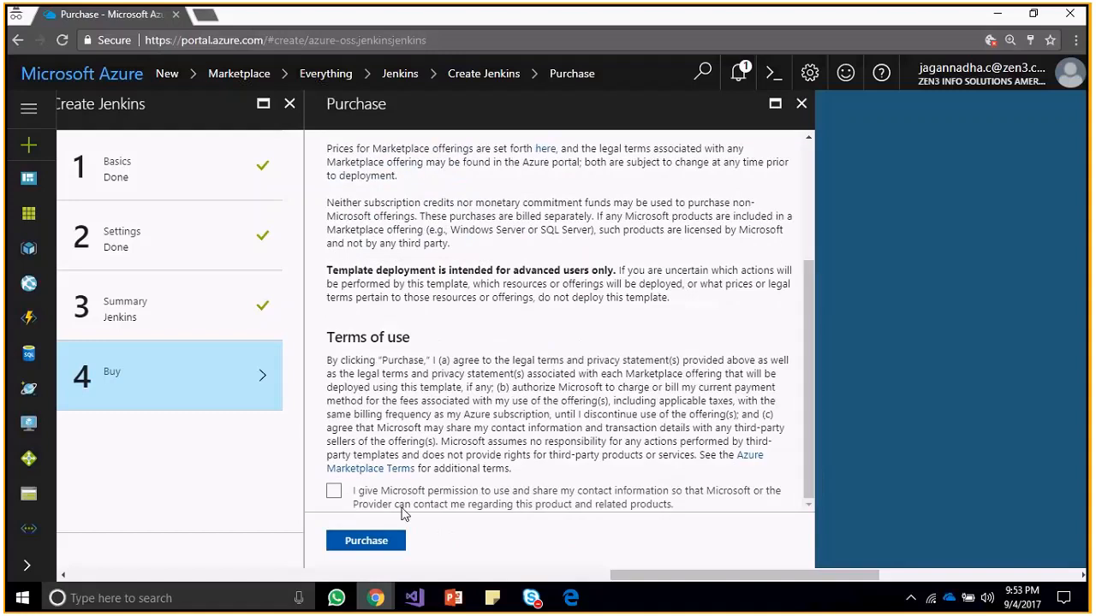
{"action": "left_click", "coordinate": [334, 492]}
{"action": "left_click", "coordinate": [350, 540]}
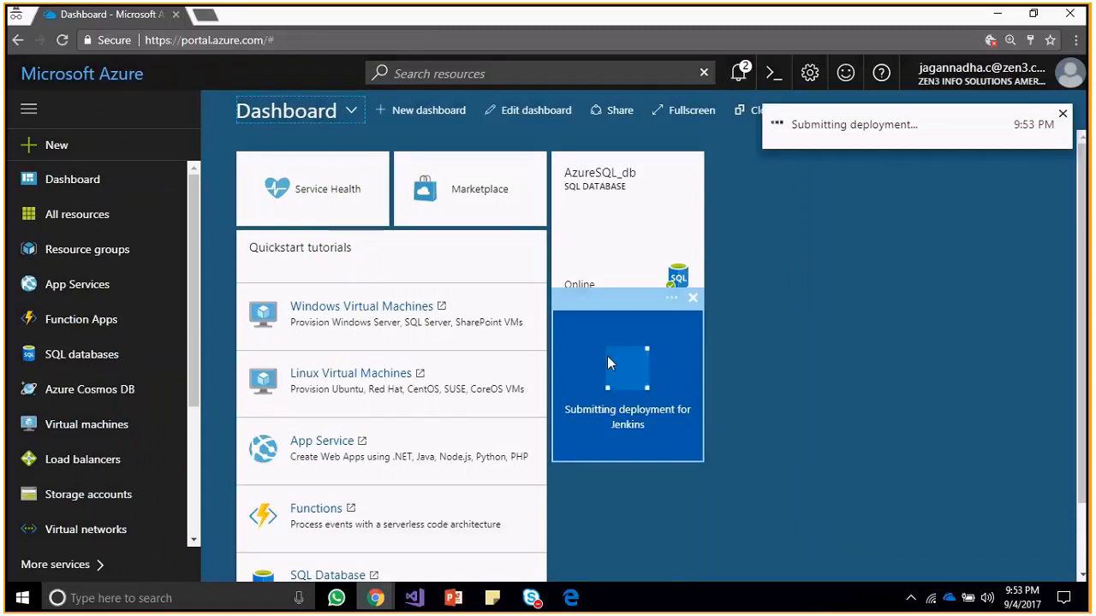
Check the Deploying Jenkins tile's options, then open a new incognito browser tab.
{"action": "left_click", "coordinate": [671, 300]}
{"action": "left_click", "coordinate": [800, 278]}
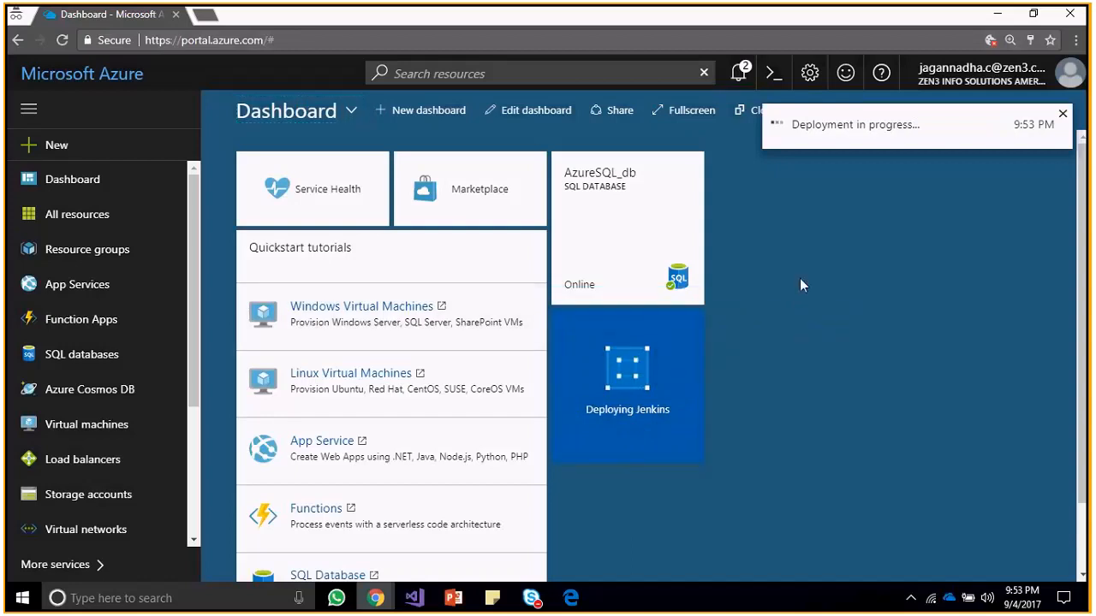
{"action": "key", "text": "alt+Tab"}
{"action": "key", "text": "alt+Tab"}
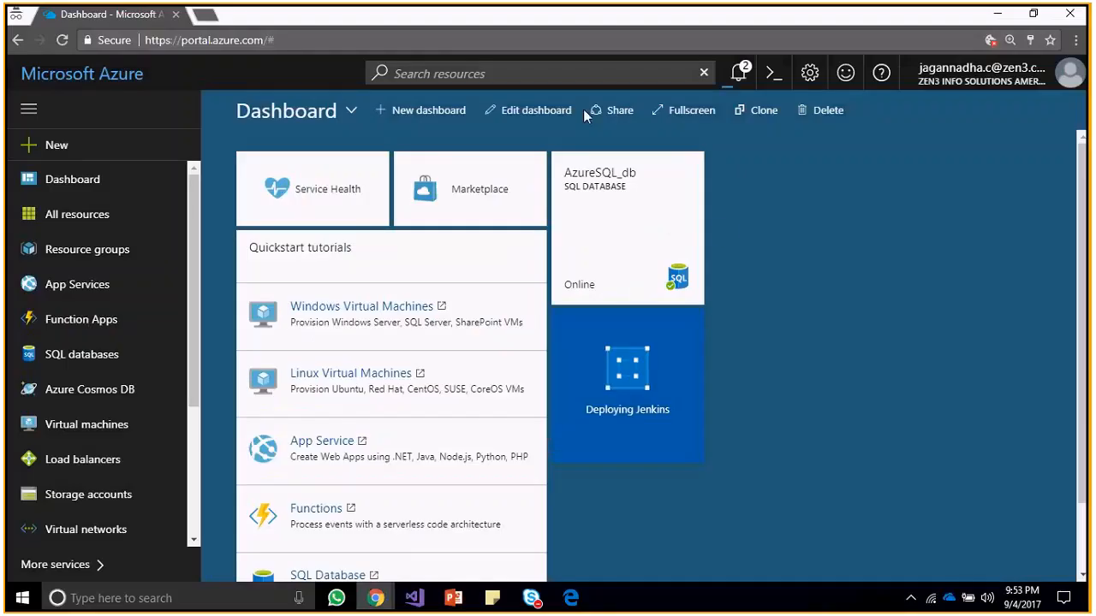
{"action": "left_click", "coordinate": [208, 16]}
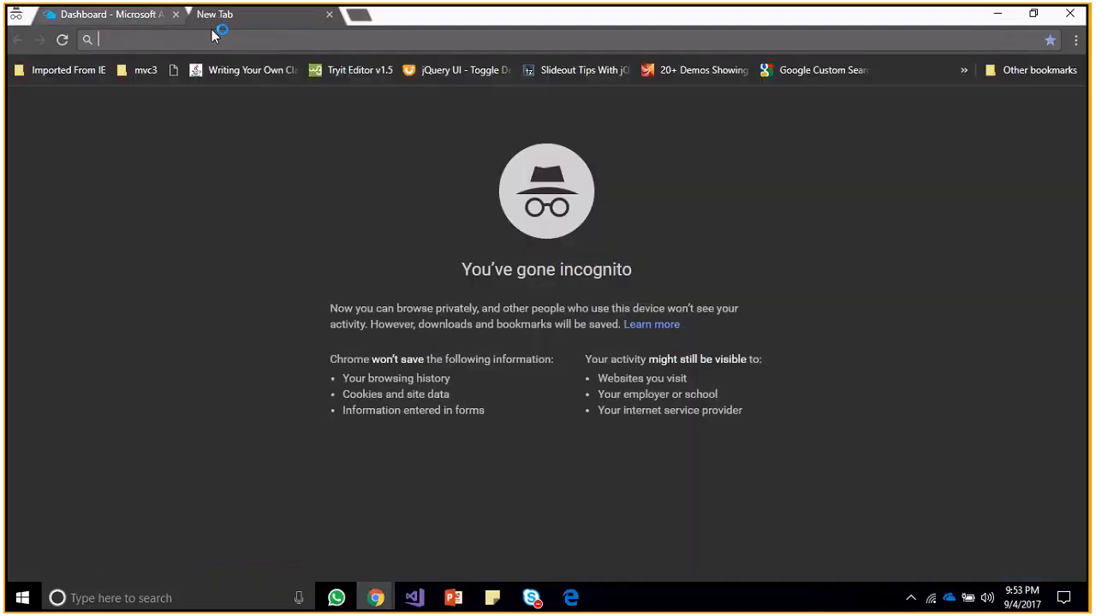
Load visualstudio.com in the new tab.
{"action": "type", "text": "visual"}
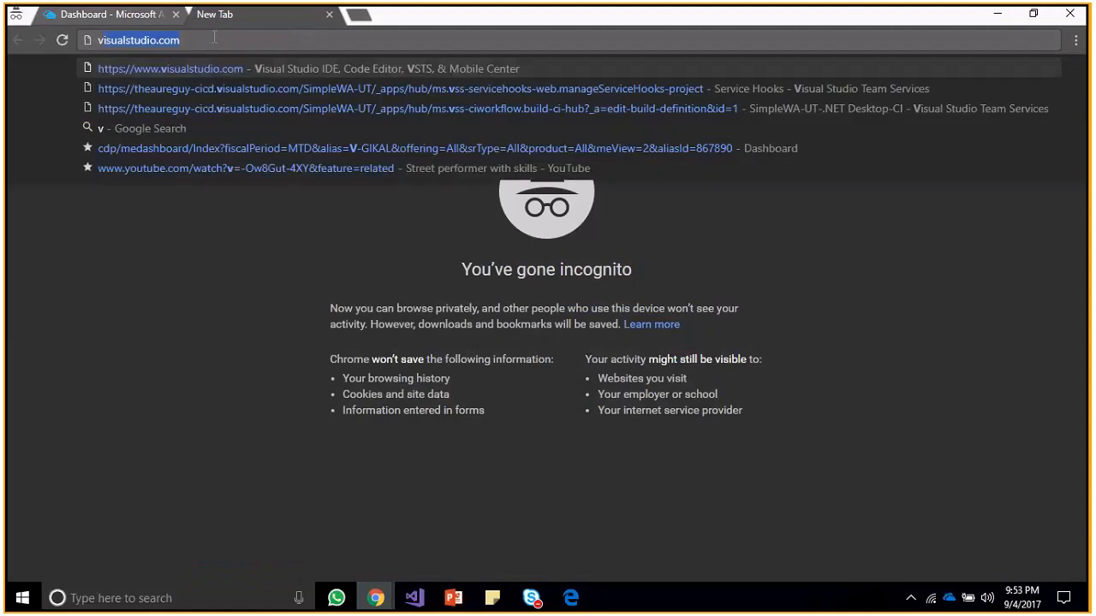
{"action": "type", "text": "/"}
{"action": "key", "text": "Return"}
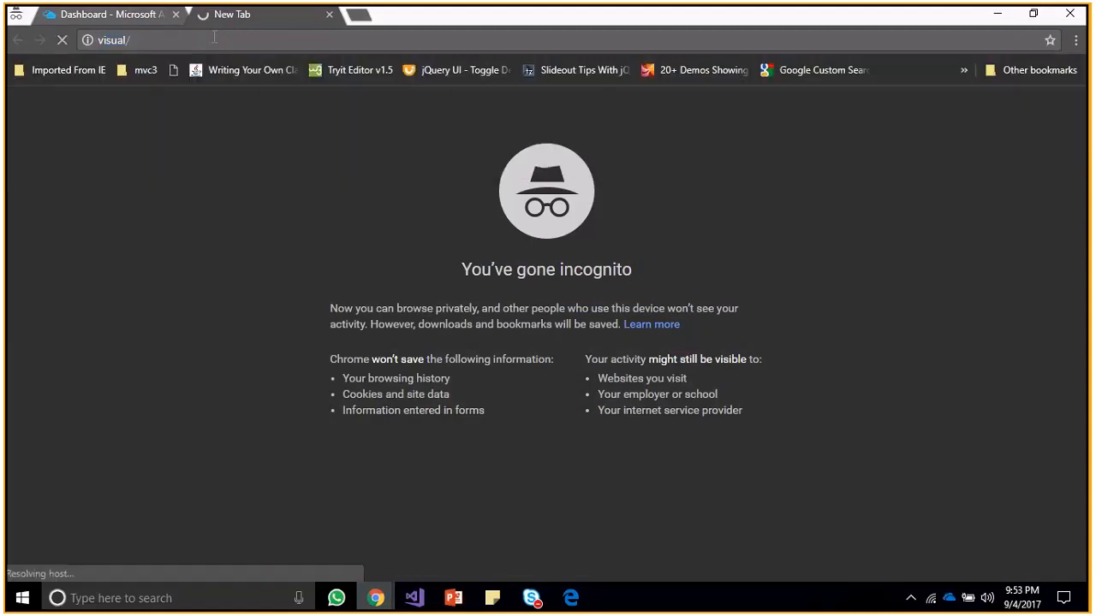
{"action": "key", "text": "BackSpace"}
{"action": "key", "text": "Down"}
{"action": "key", "text": "Return"}
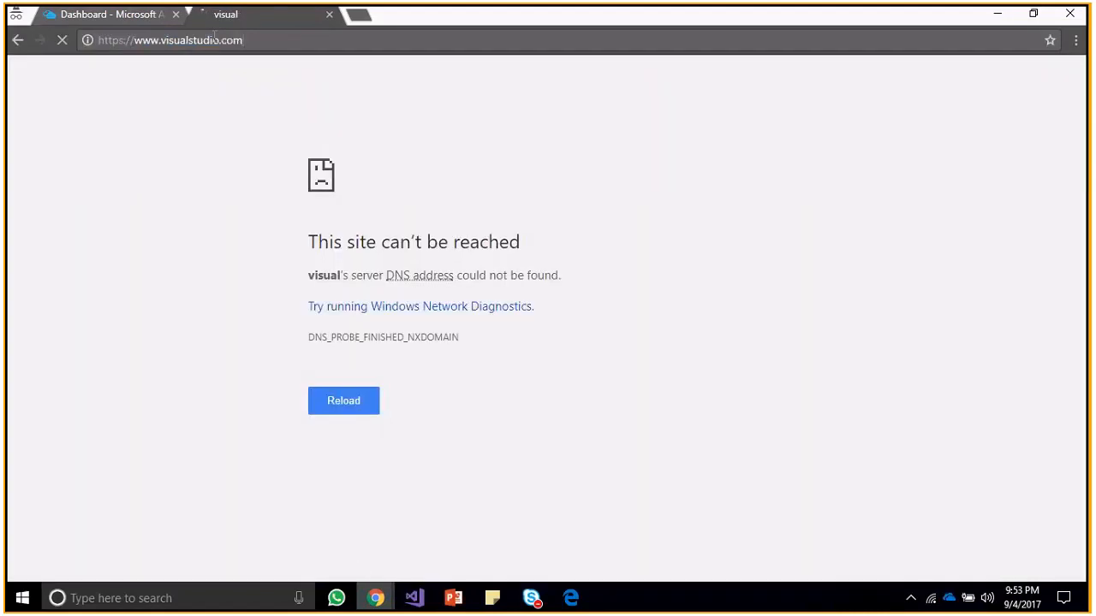
{"action": "left_click", "coordinate": [147, 15]}
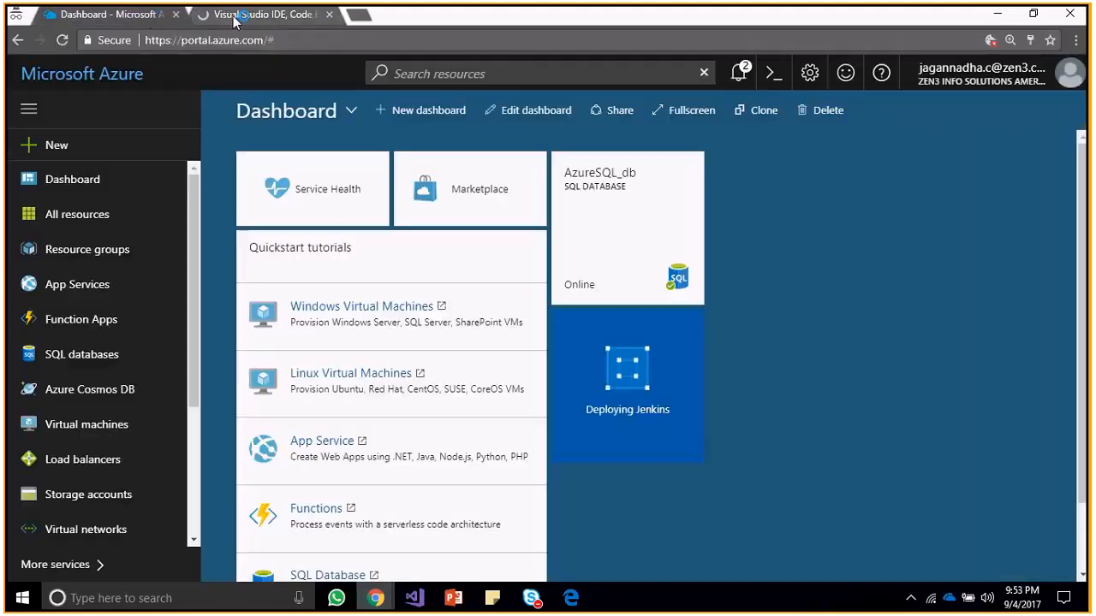
{"action": "left_click", "coordinate": [236, 17]}
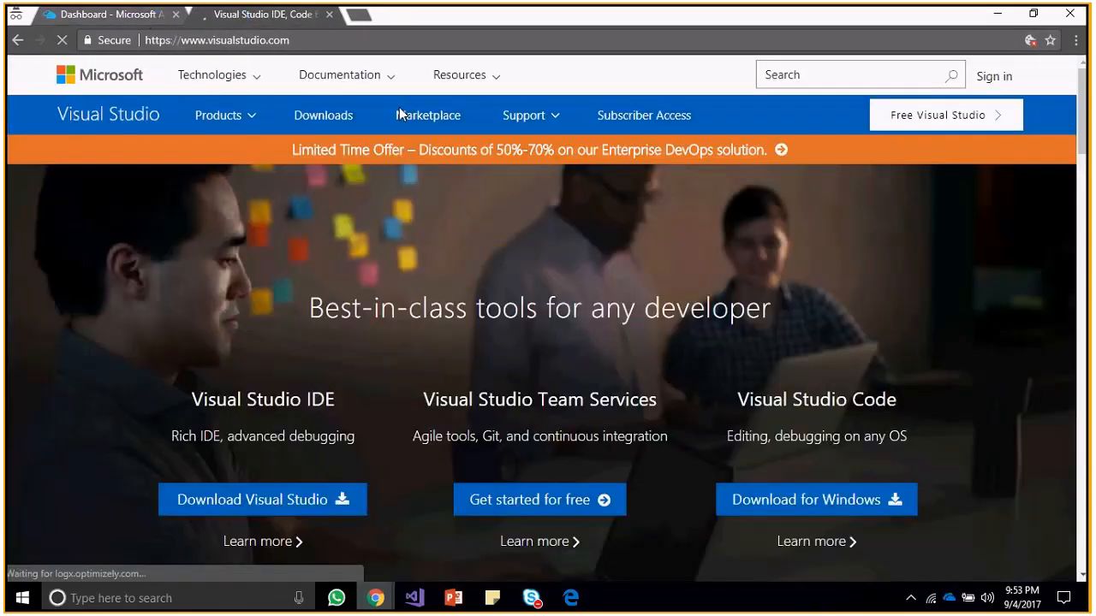
Sign in to Visual Studio and open the Team Services account's projects in a new tab.
{"action": "left_click", "coordinate": [995, 78]}
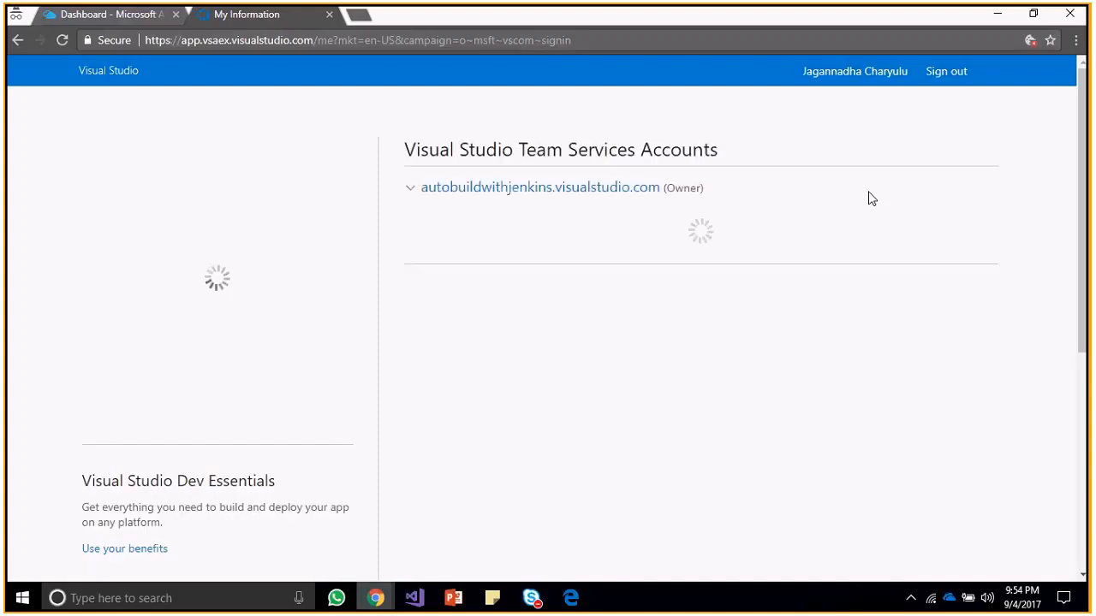
{"action": "left_click", "coordinate": [465, 190]}
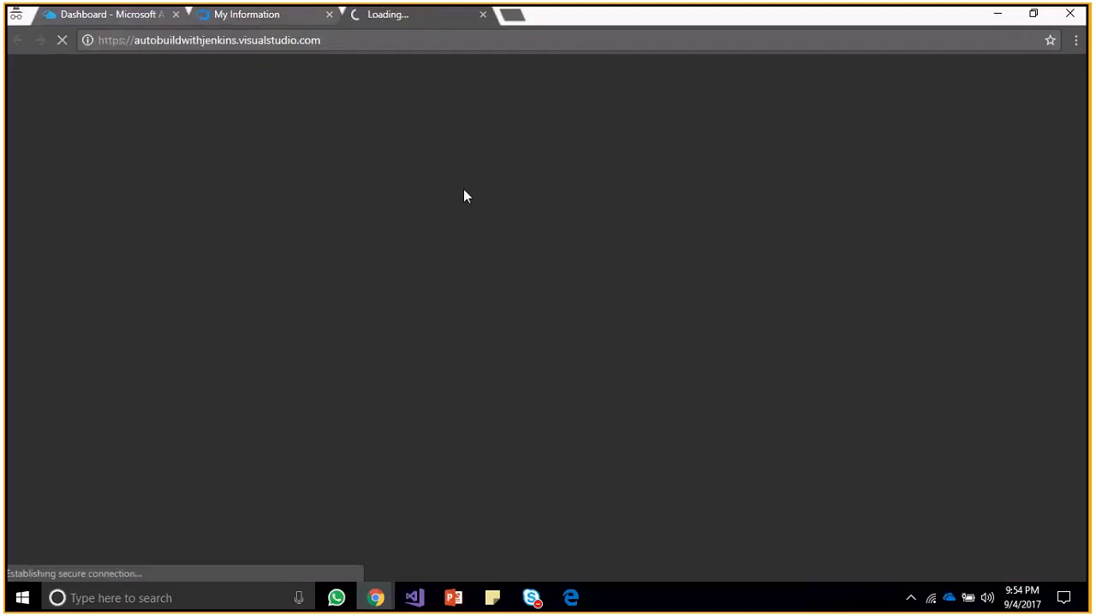
{"action": "left_click", "coordinate": [278, 16]}
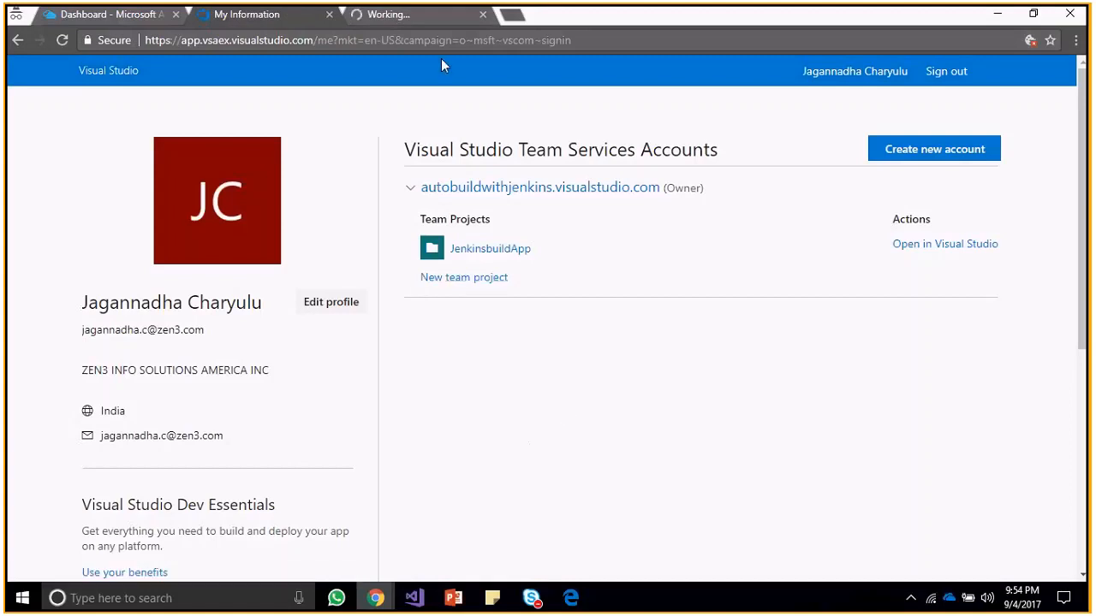
{"action": "left_click", "coordinate": [418, 16]}
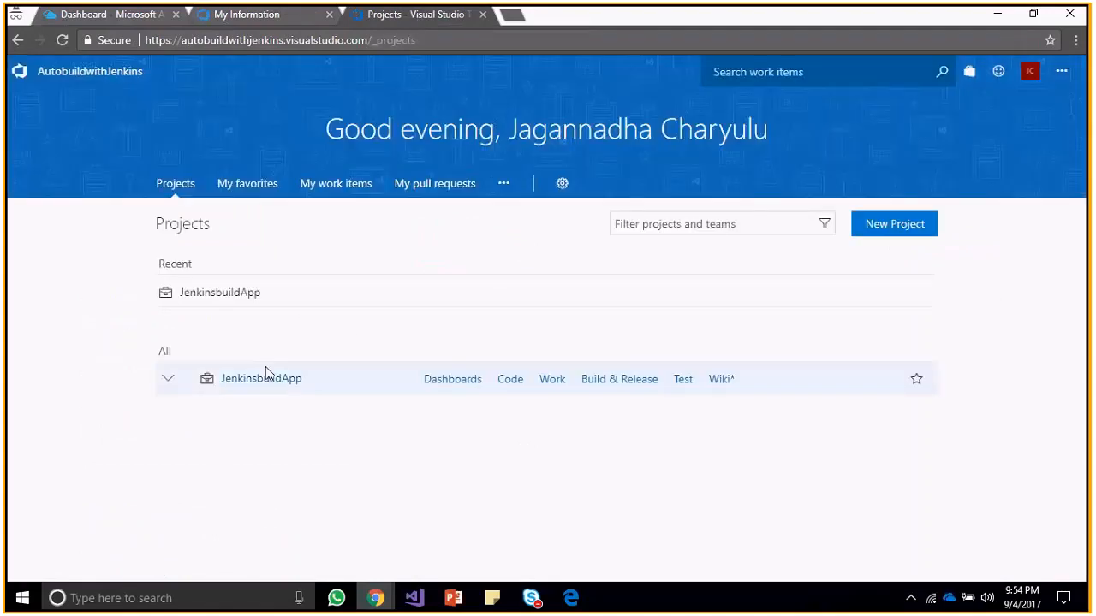
Expand JenkinsbuildApp, open its code repository, and view the Pushes history.
{"action": "left_click", "coordinate": [168, 381]}
{"action": "left_click", "coordinate": [510, 380]}
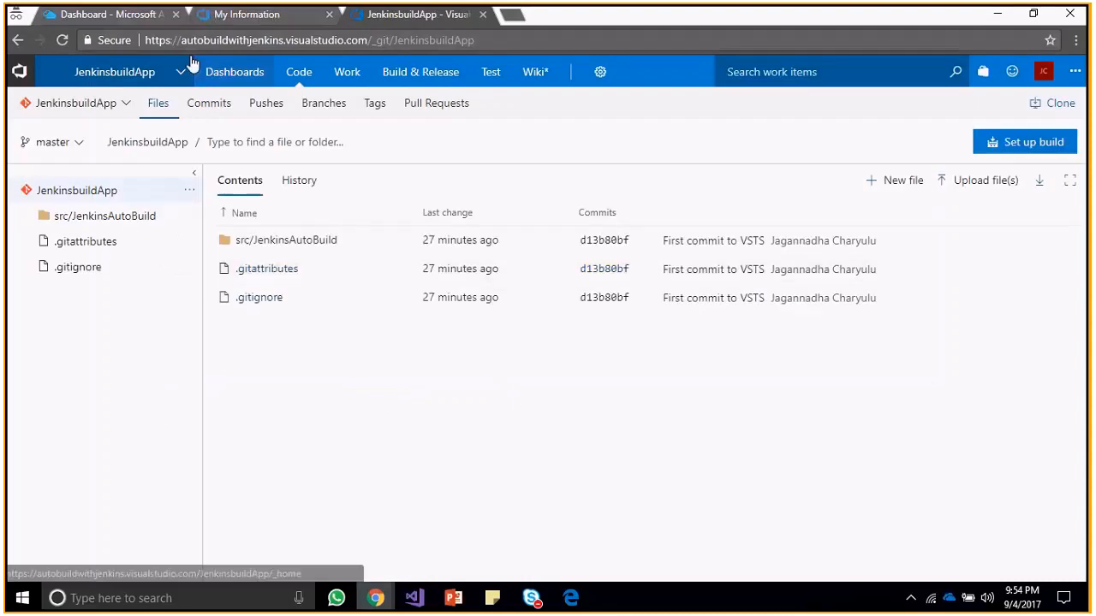
{"action": "left_click", "coordinate": [126, 15]}
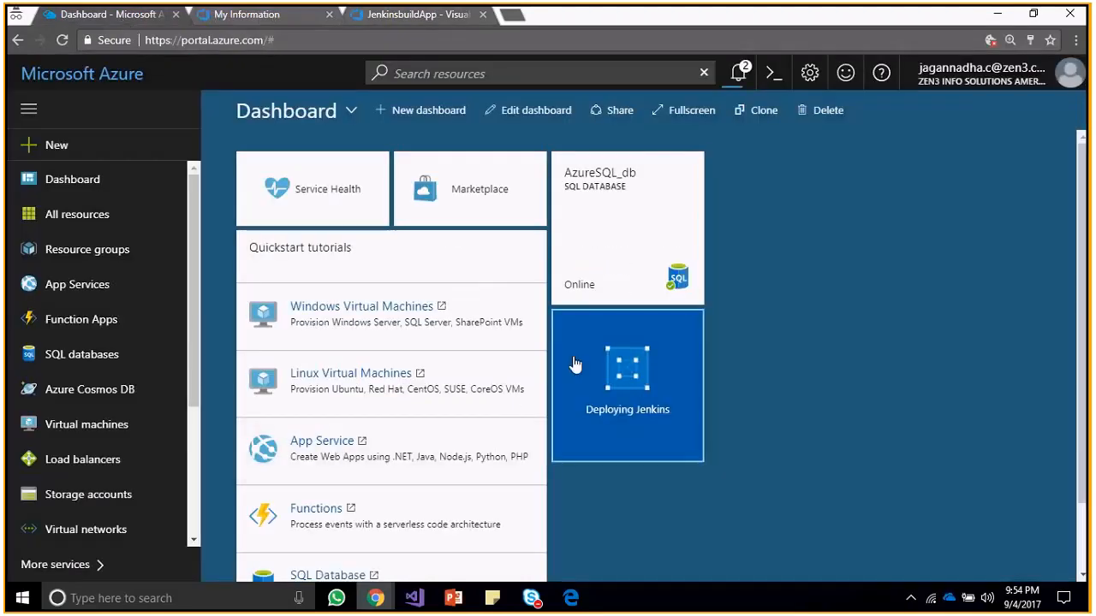
{"action": "left_click", "coordinate": [435, 17]}
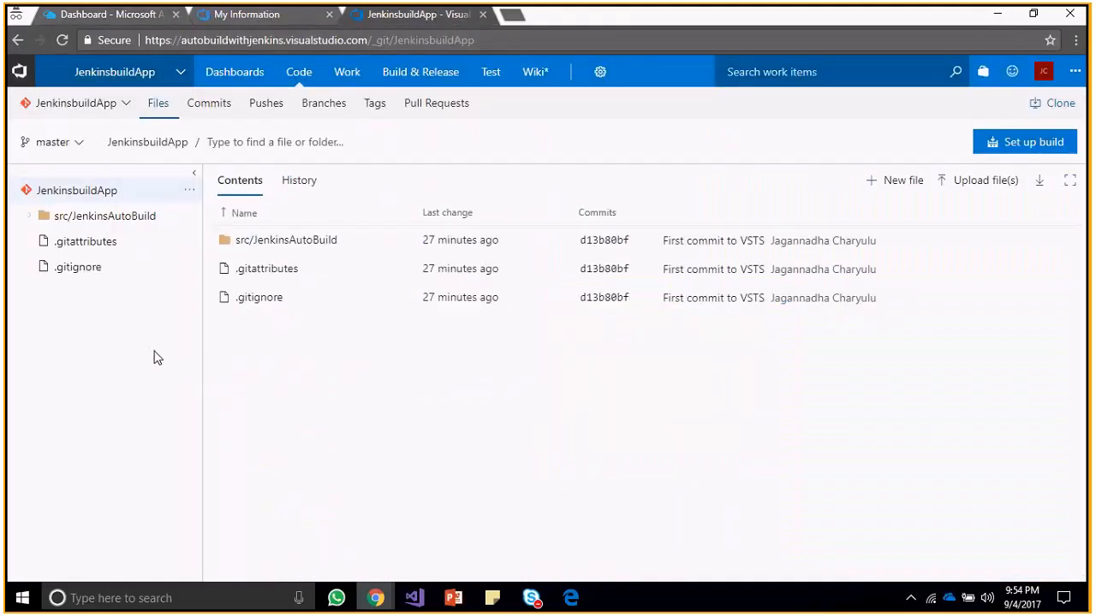
{"action": "left_click", "coordinate": [262, 120]}
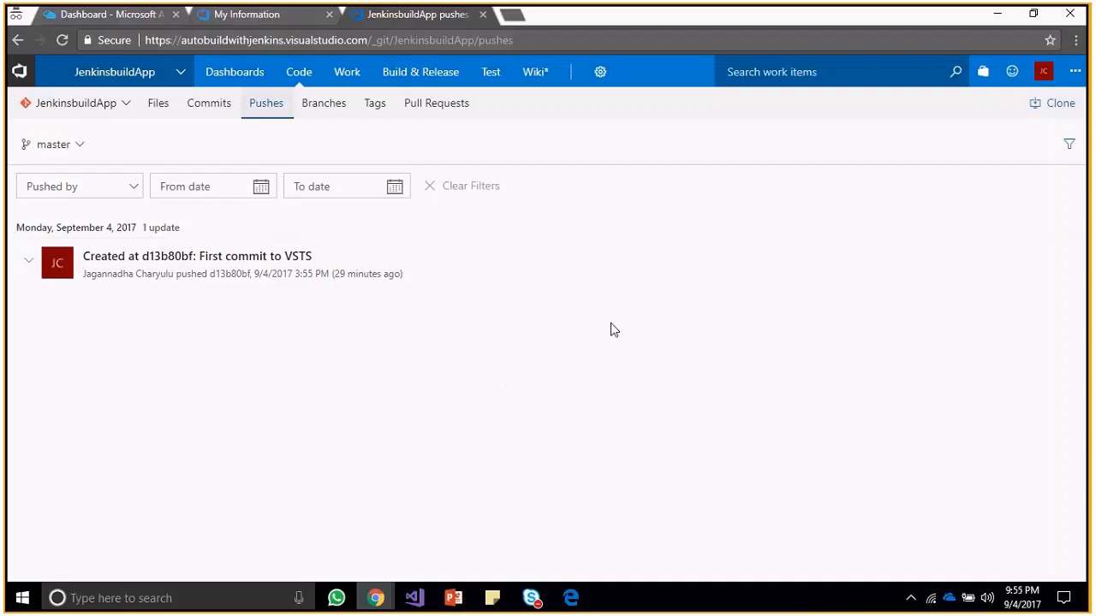
{"action": "left_click", "coordinate": [115, 15]}
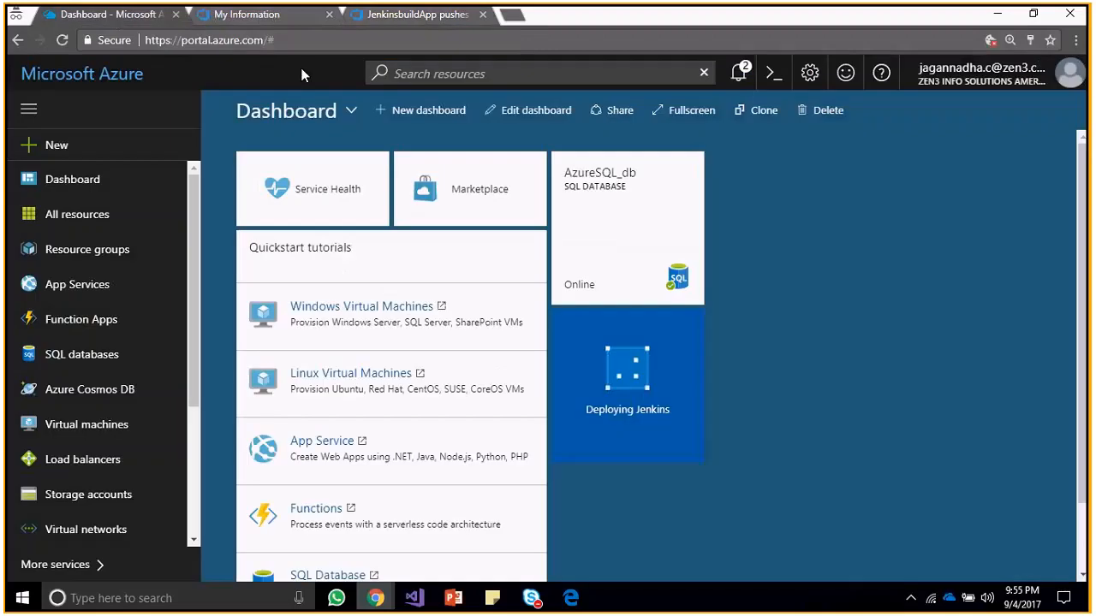
{"action": "left_click", "coordinate": [425, 16]}
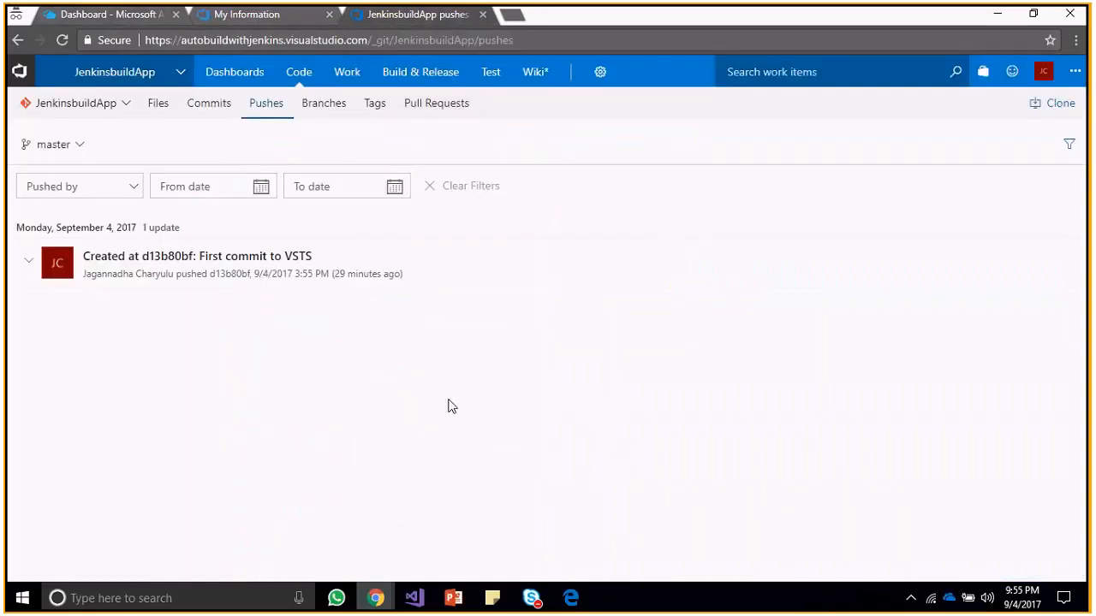
Go to JenkinsbuildApp's Service Hooks settings and start creating a subscription.
{"action": "mouse_move", "coordinate": [601, 88]}
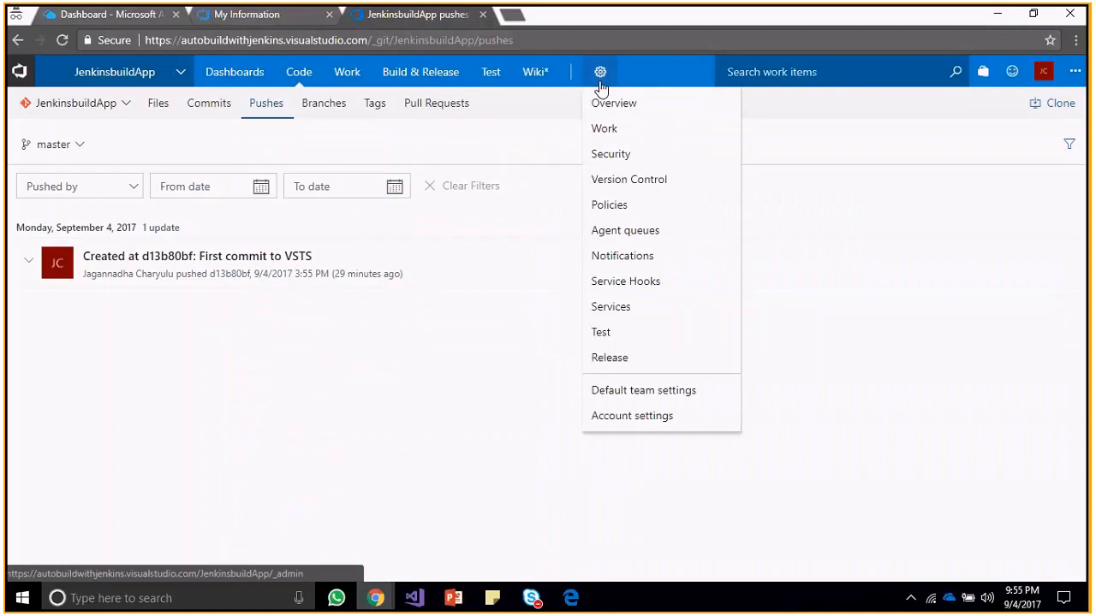
{"action": "left_click", "coordinate": [626, 284]}
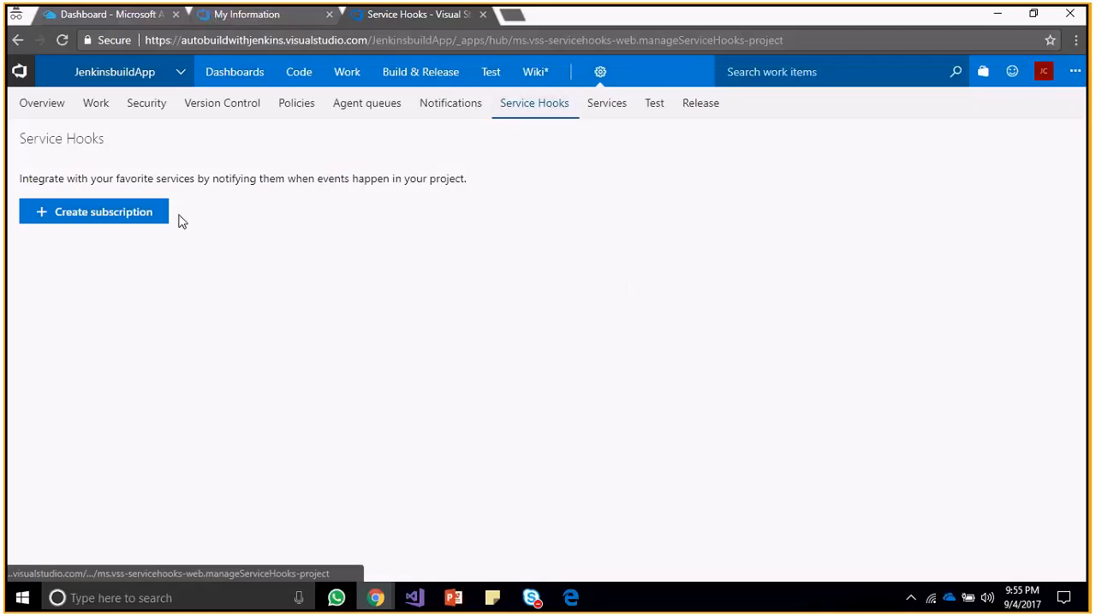
{"action": "left_click", "coordinate": [145, 220]}
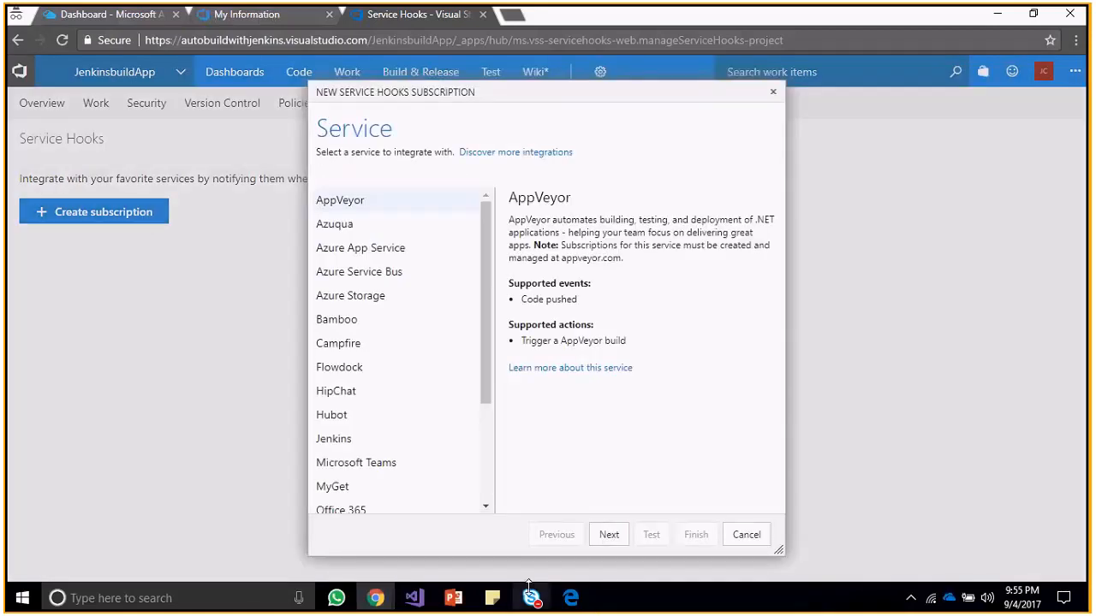
Dismiss the meeting window and pick Jenkins as the service to integrate.
{"action": "mouse_move", "coordinate": [532, 598]}
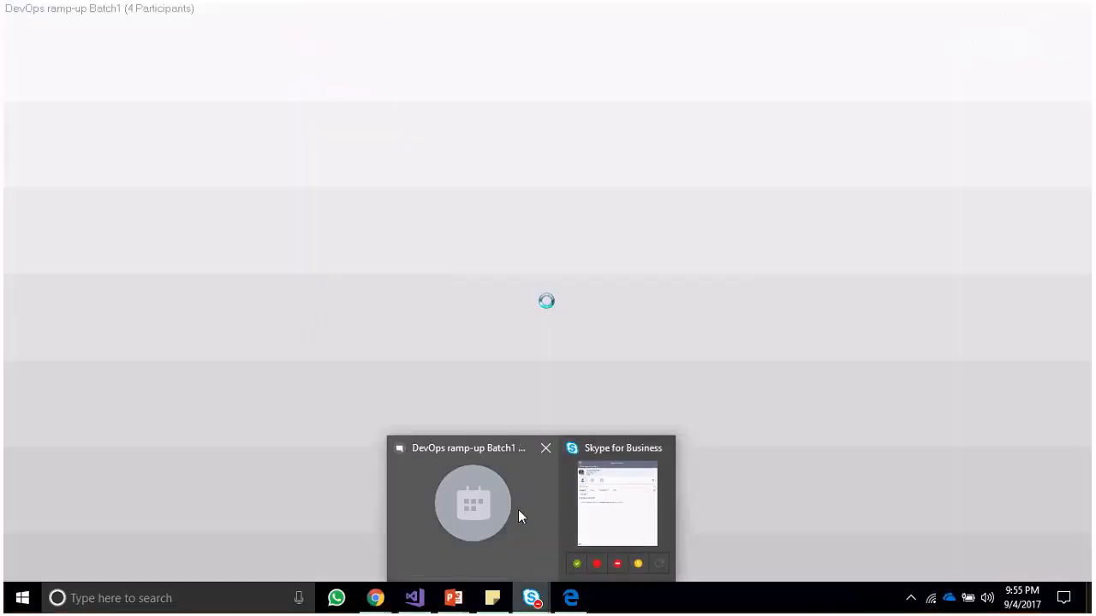
{"action": "left_click", "coordinate": [518, 509]}
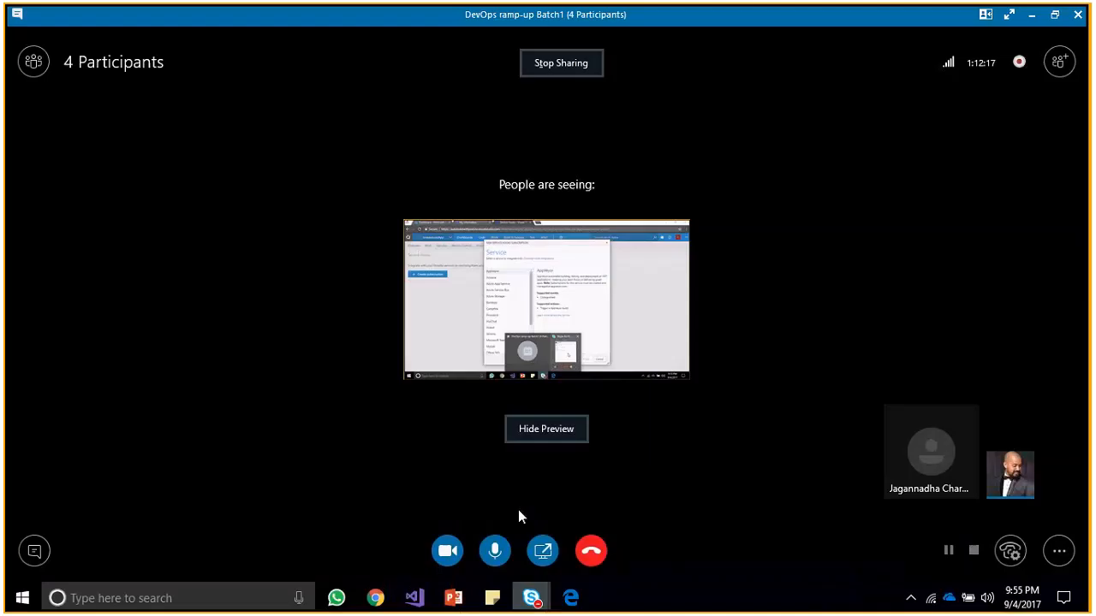
{"action": "left_click", "coordinate": [1032, 15]}
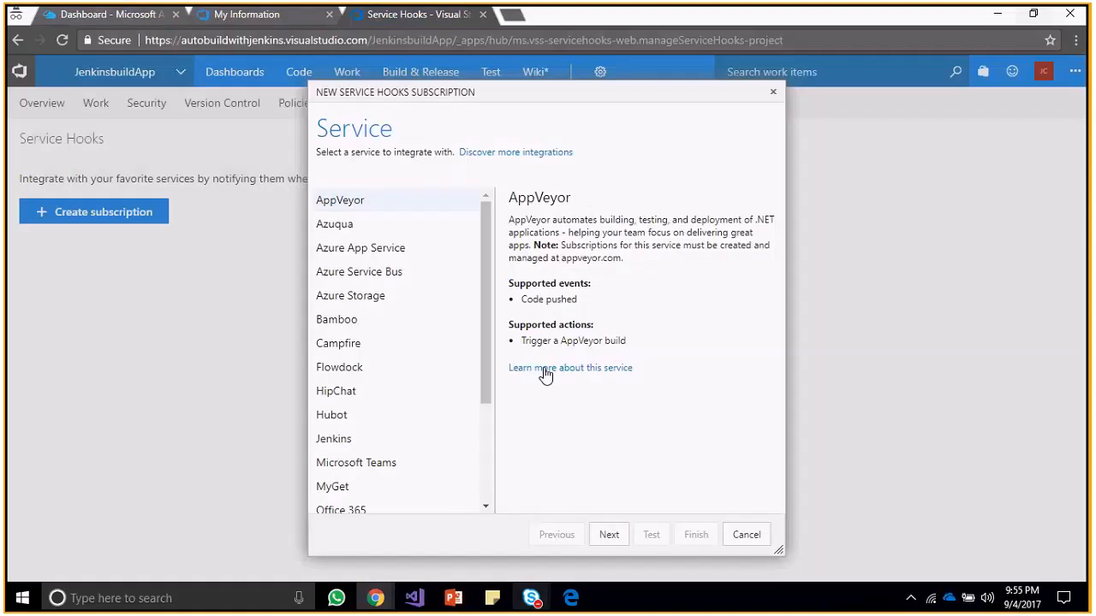
{"action": "left_click", "coordinate": [335, 441]}
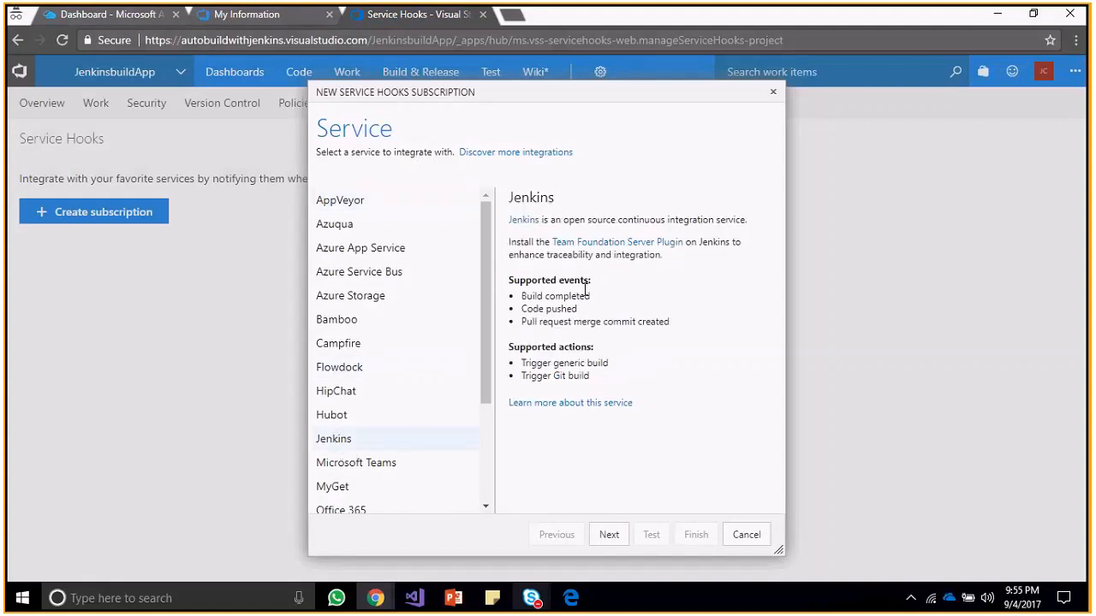
{"action": "left_click", "coordinate": [609, 535]}
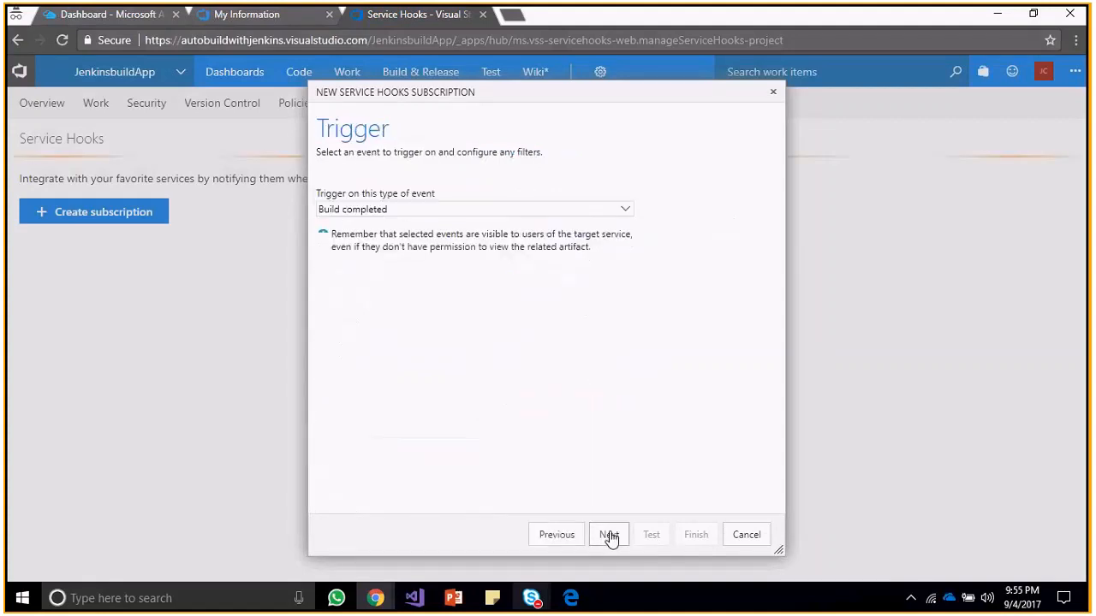
Trigger on Code pushed to JenkinsbuildApp's master branch, leaving the group as [Any].
{"action": "left_click", "coordinate": [611, 214]}
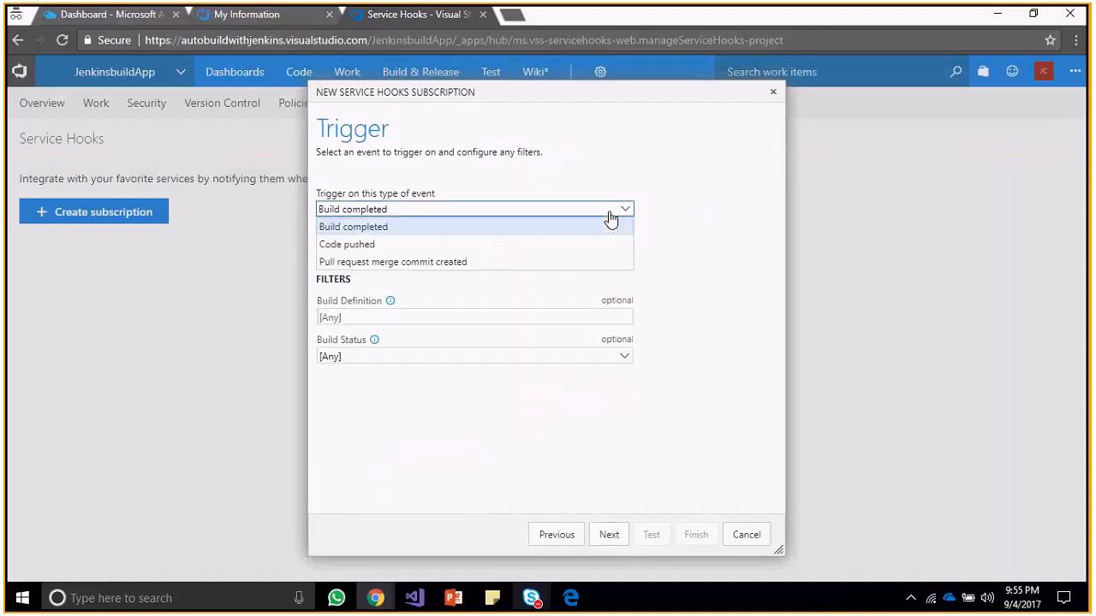
{"action": "left_click", "coordinate": [568, 245]}
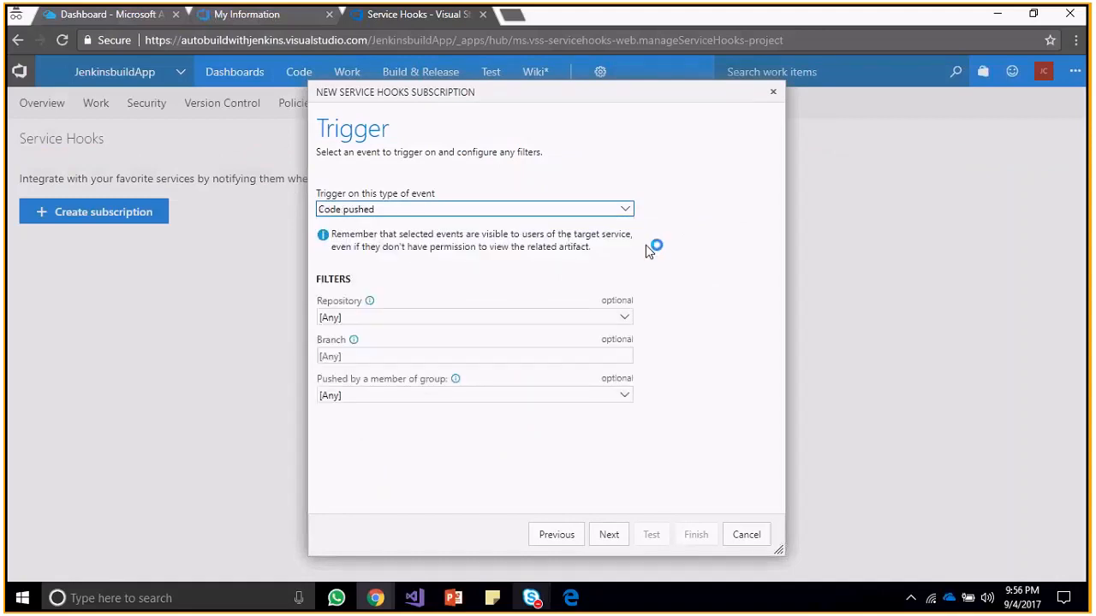
{"action": "left_click", "coordinate": [623, 319]}
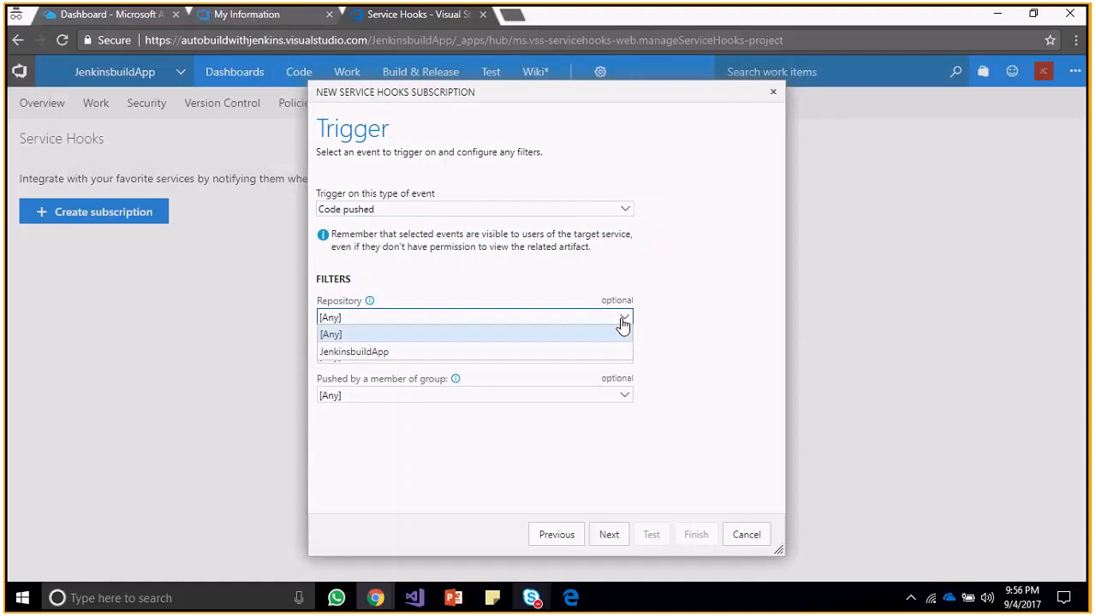
{"action": "left_click", "coordinate": [576, 353]}
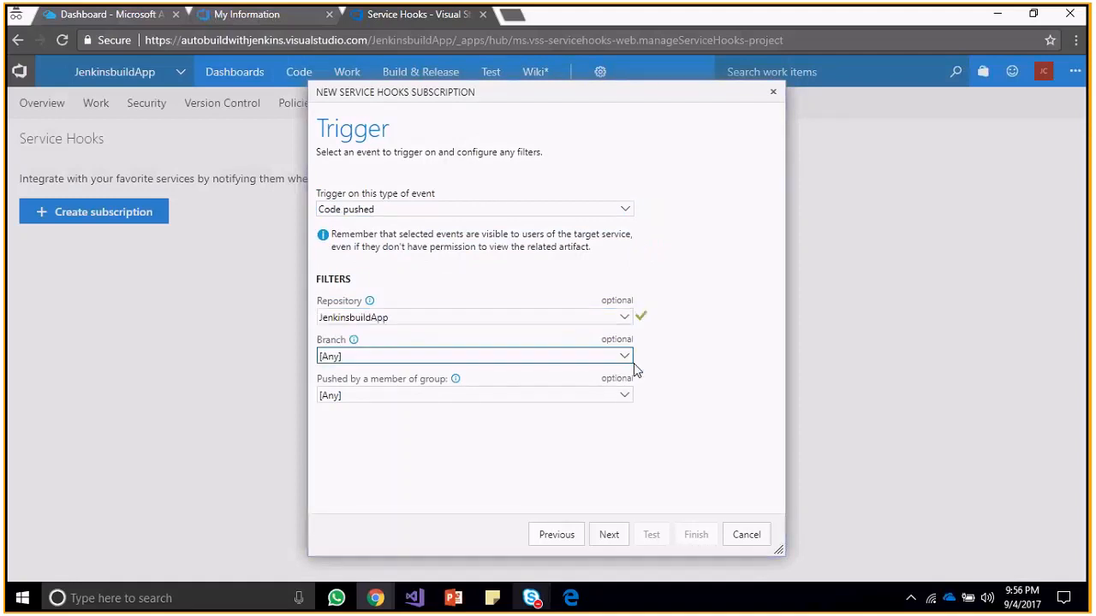
{"action": "left_click", "coordinate": [625, 357]}
{"action": "left_click", "coordinate": [537, 392]}
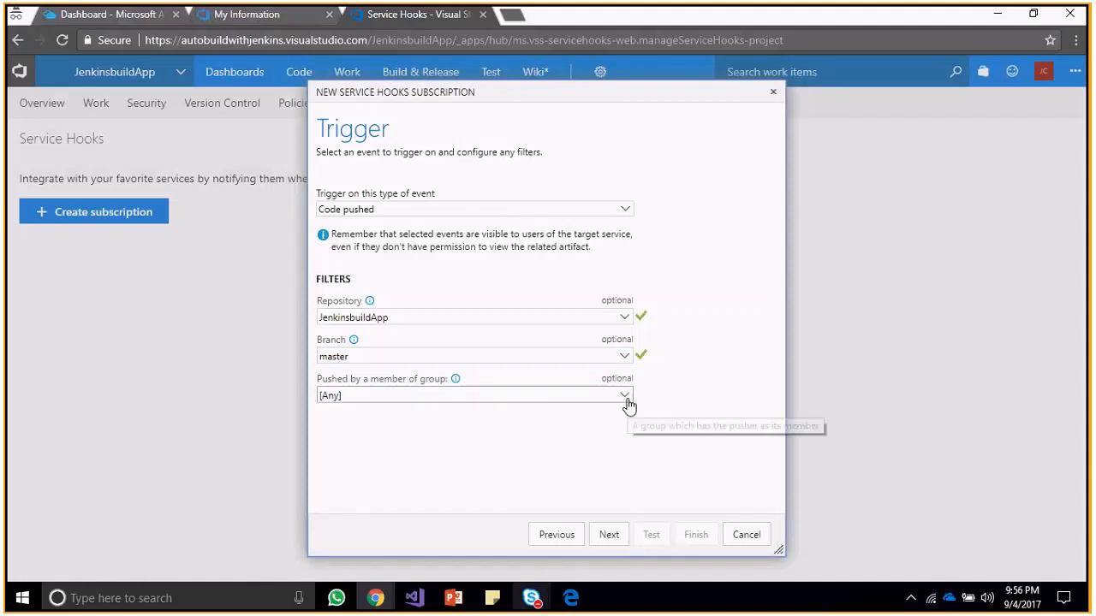
{"action": "left_click", "coordinate": [626, 401]}
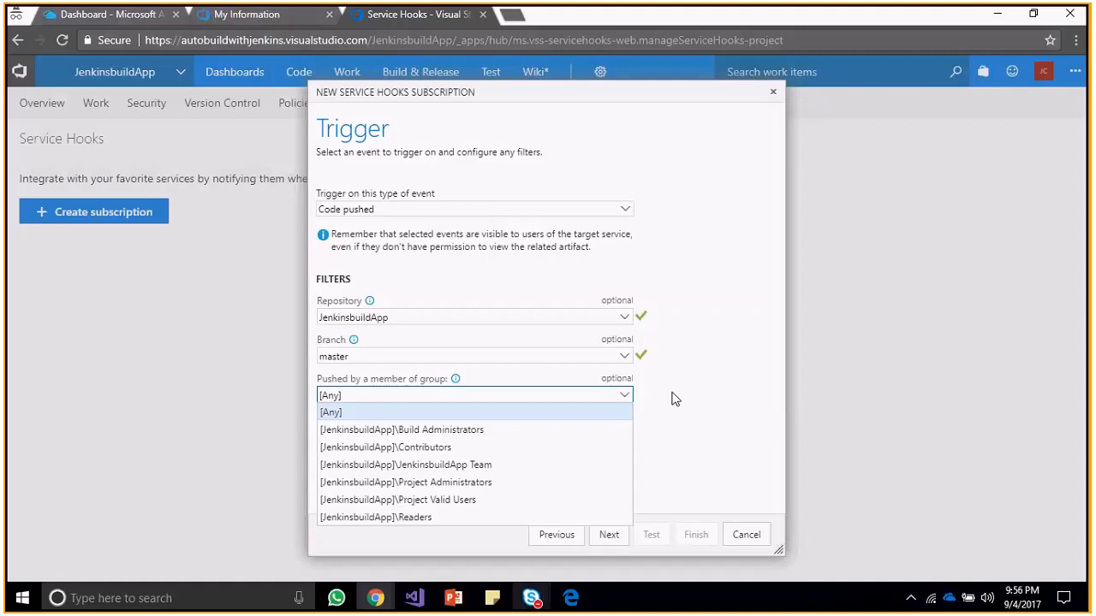
{"action": "left_click", "coordinate": [672, 399]}
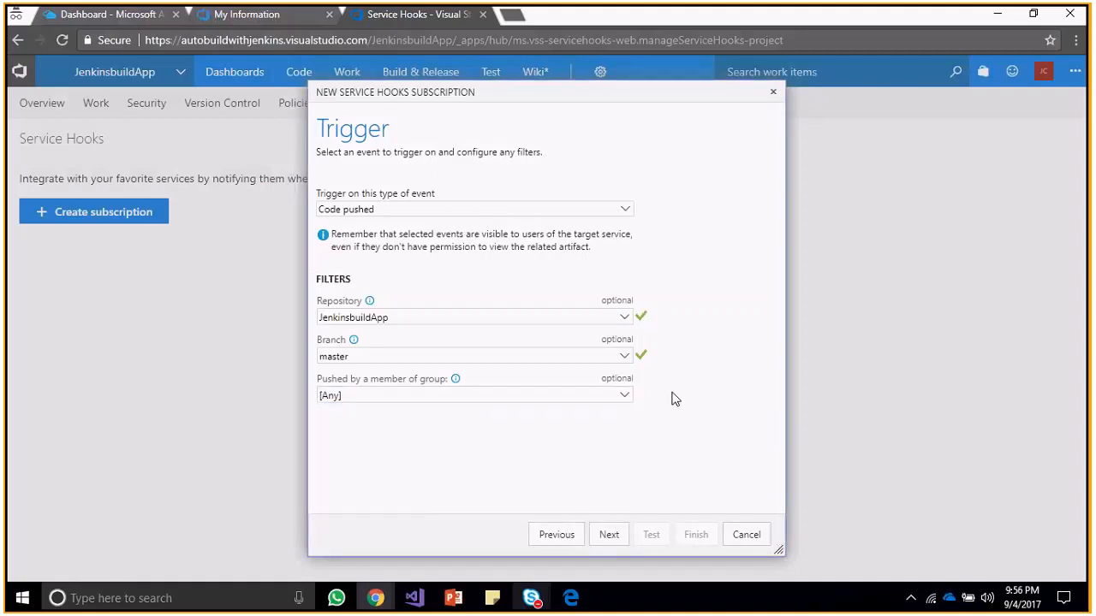
Choose Trigger Git build as the subscription's action.
{"action": "left_click", "coordinate": [609, 535]}
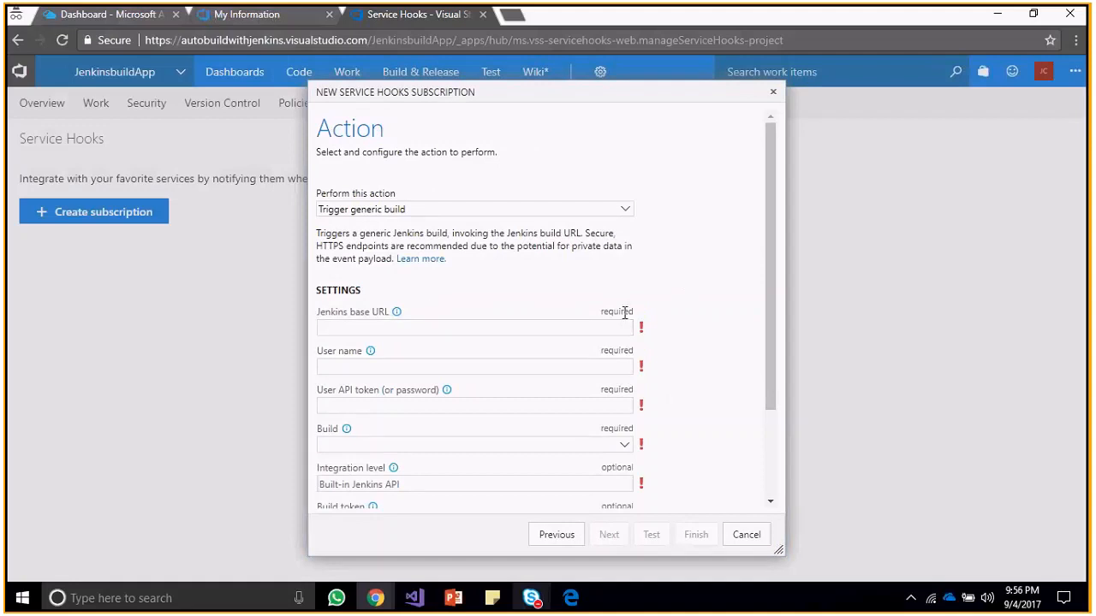
{"action": "left_click", "coordinate": [626, 210]}
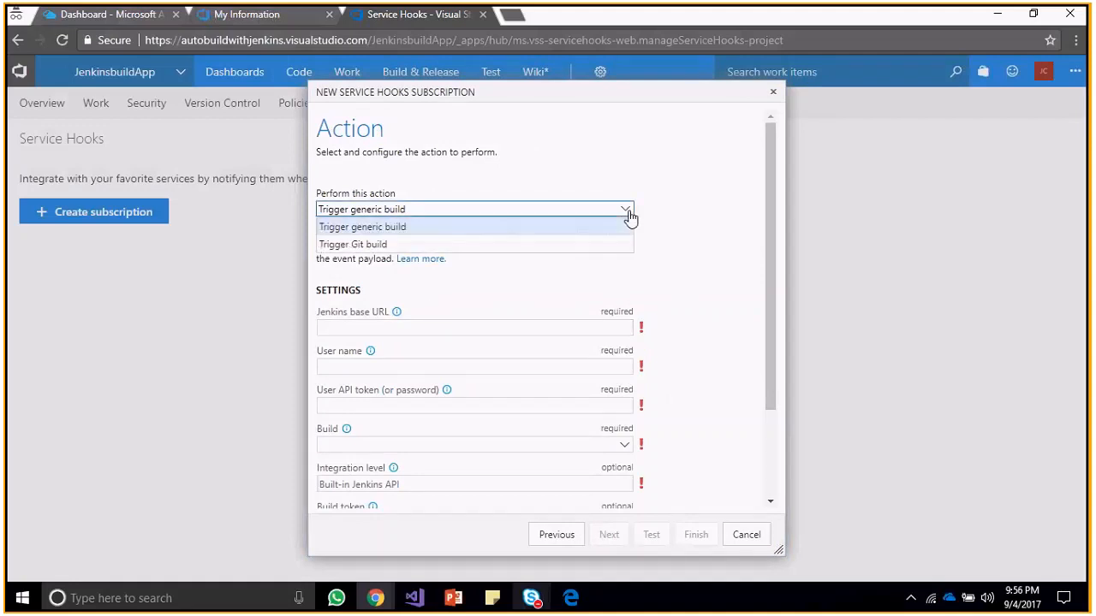
{"action": "left_click", "coordinate": [548, 246]}
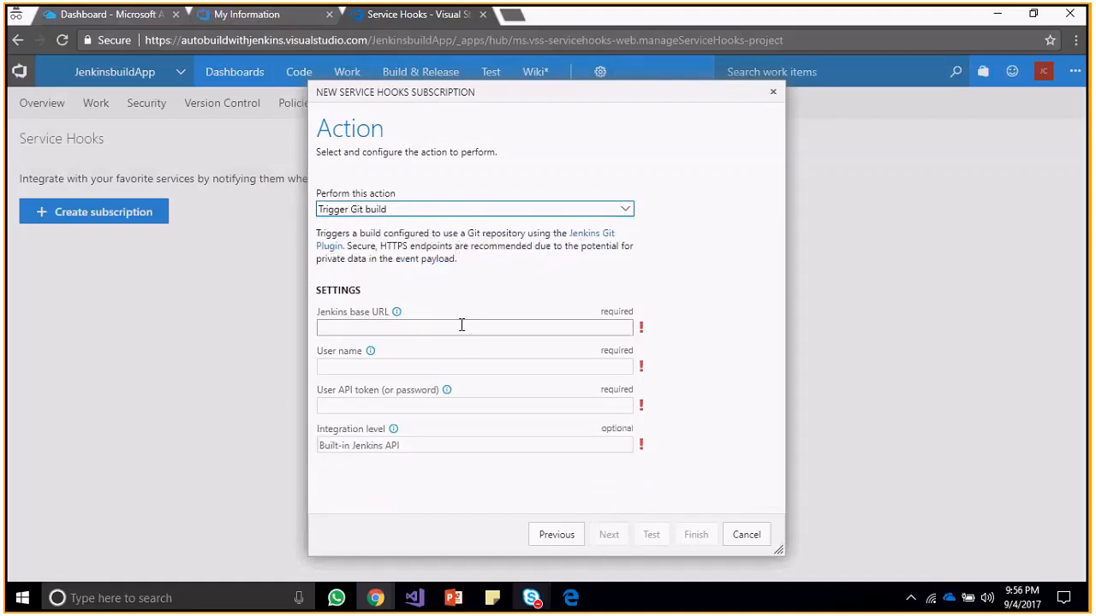
Click into the empty Jenkins base URL and User name fields, dismissing saved suggestions.
{"action": "left_click", "coordinate": [404, 325]}
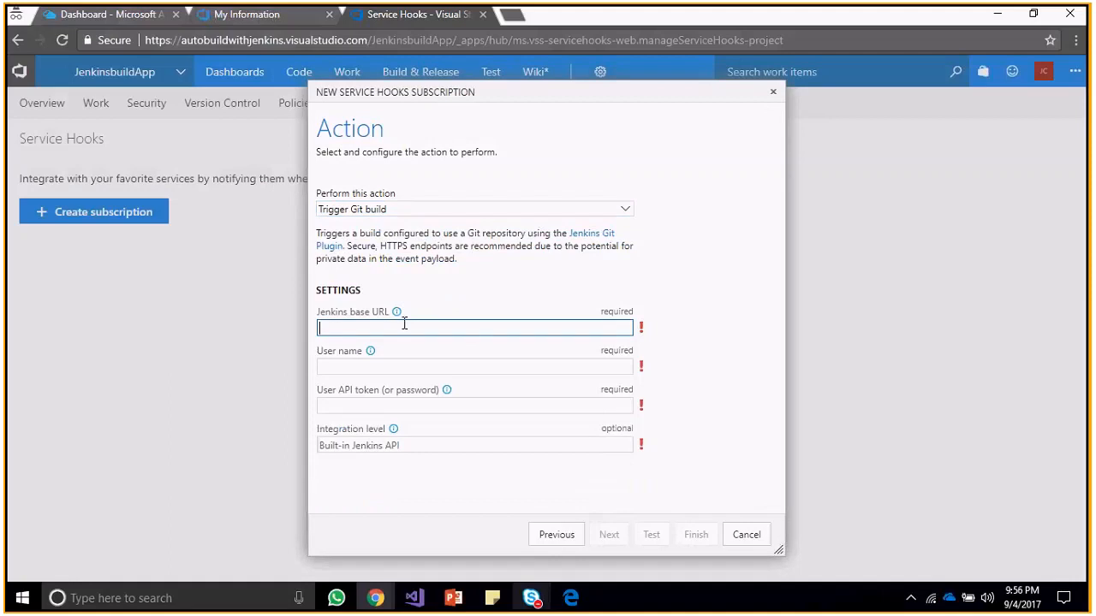
{"action": "left_click", "coordinate": [374, 355]}
{"action": "key", "text": "Down"}
{"action": "key", "text": "Down"}
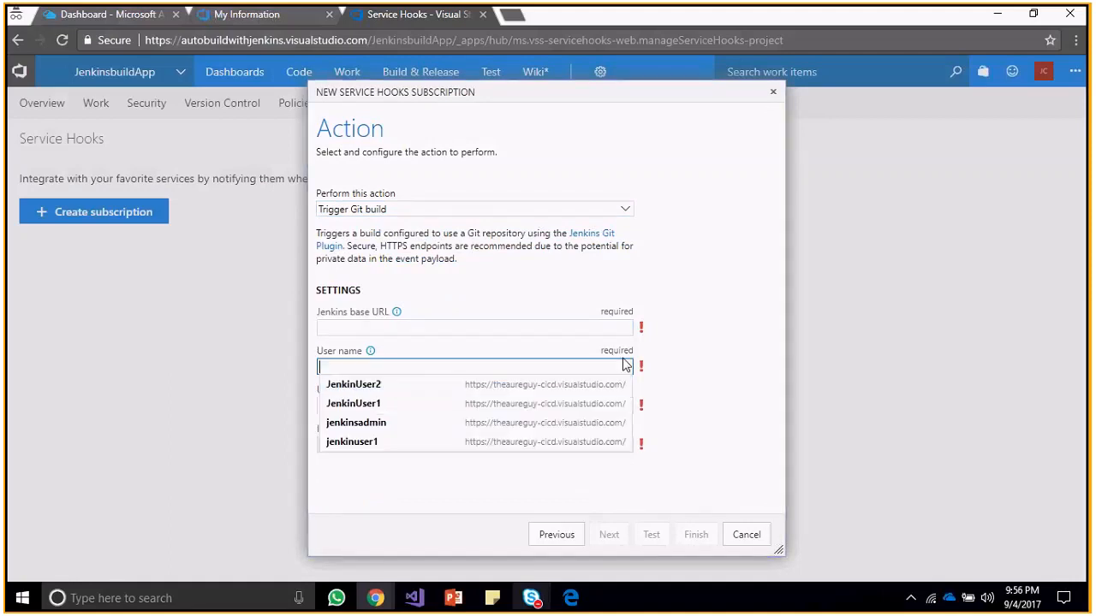
{"action": "left_click", "coordinate": [675, 358]}
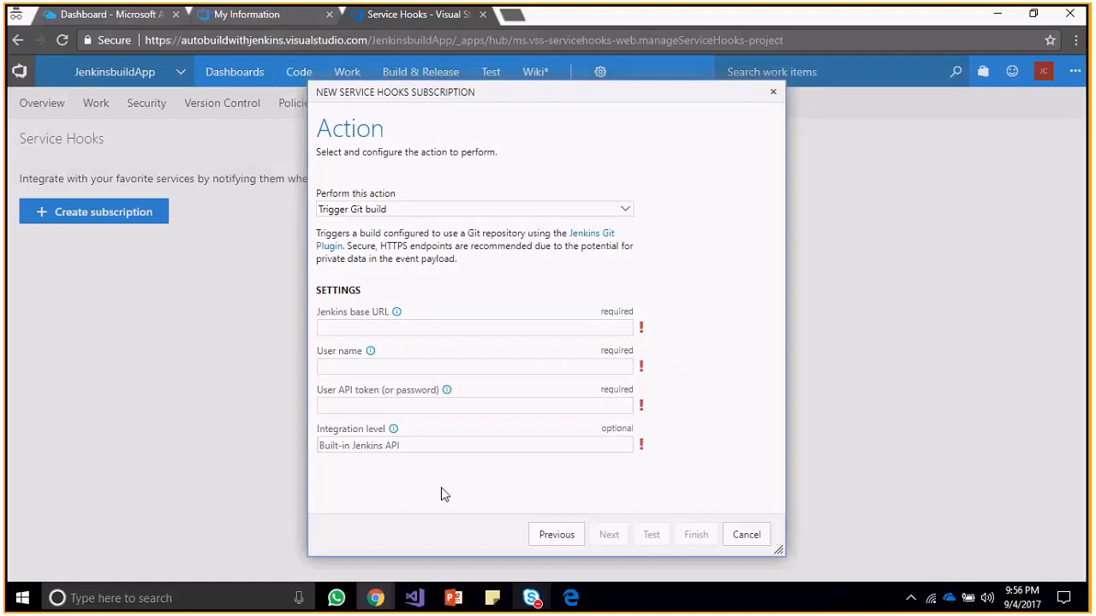
Open JenkinsBuildVM from All resources and copy its SSH login target from Connect.
{"action": "left_click", "coordinate": [113, 17]}
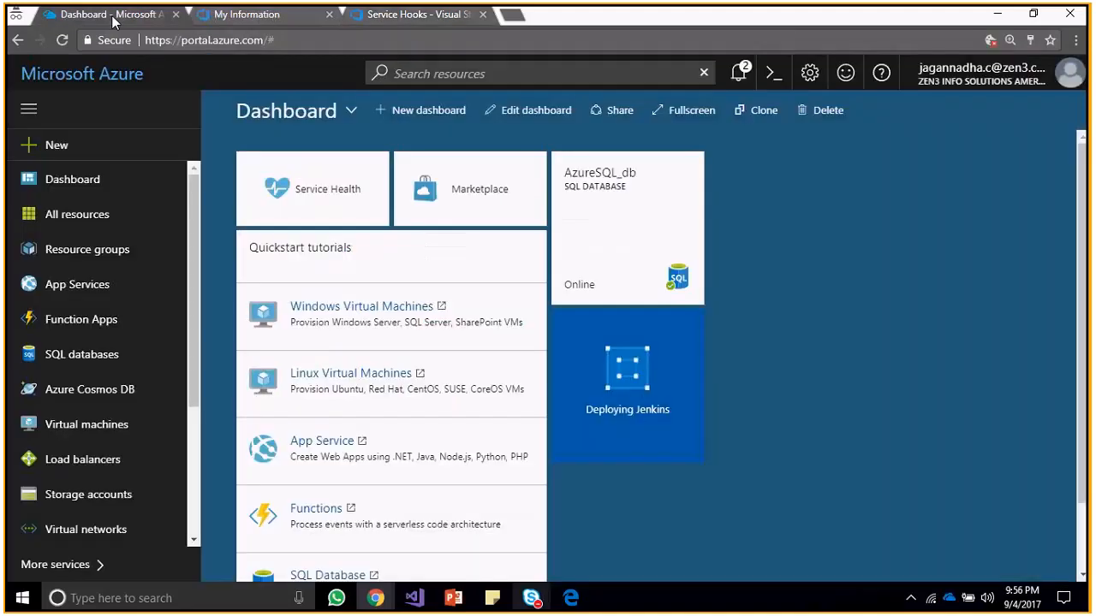
{"action": "left_click", "coordinate": [91, 220]}
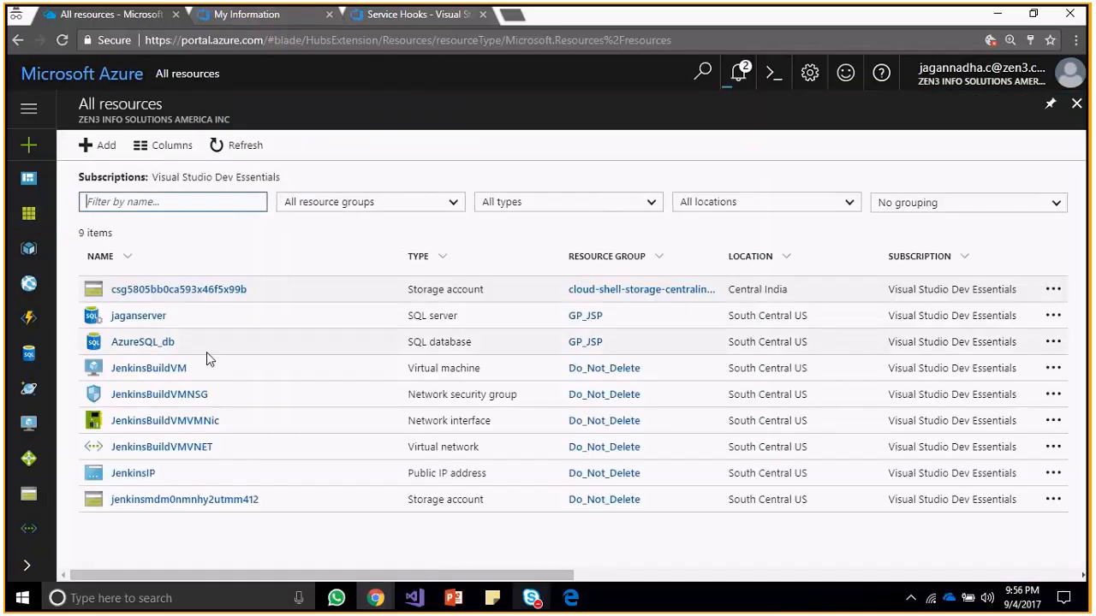
{"action": "left_click", "coordinate": [150, 368]}
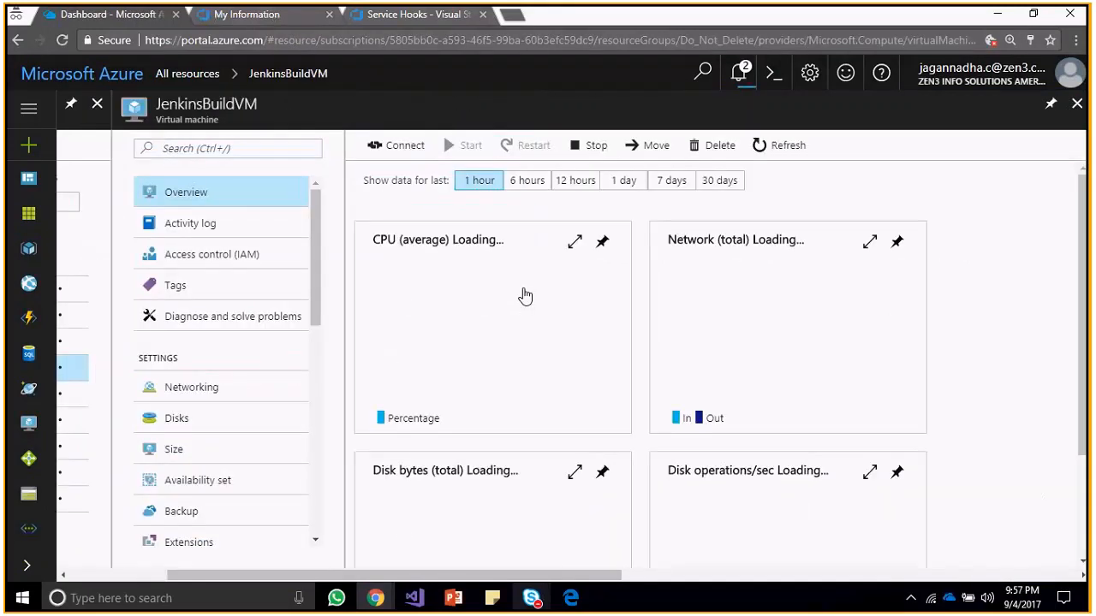
{"action": "left_click", "coordinate": [417, 155]}
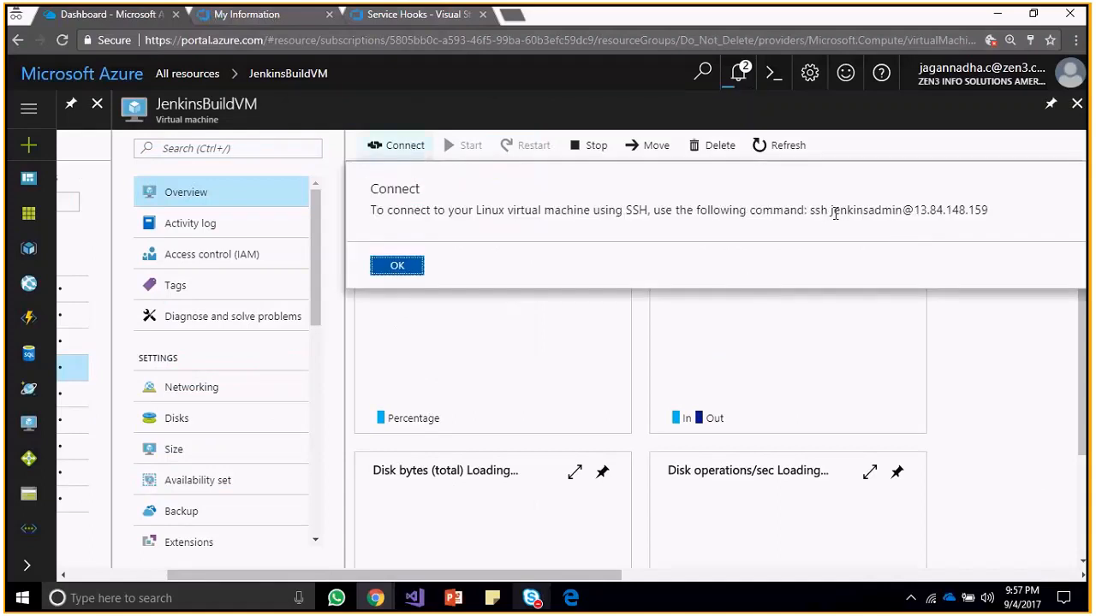
{"action": "left_click_drag", "start_coordinate": [832, 212], "coordinate": [991, 214]}
{"action": "key", "text": "ctrl+c"}
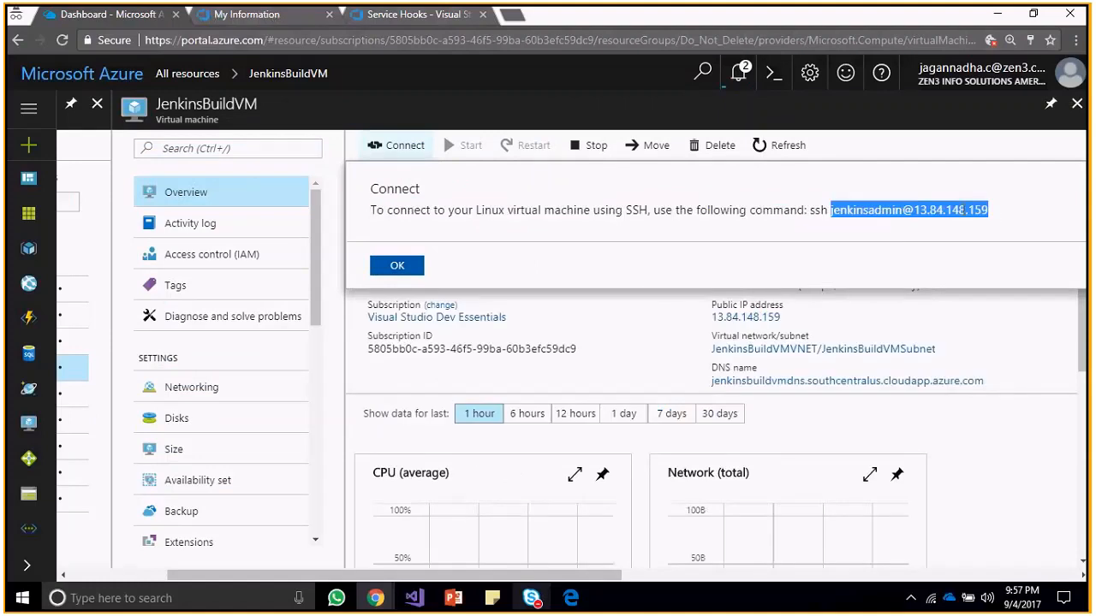
{"action": "left_click", "coordinate": [1019, 212]}
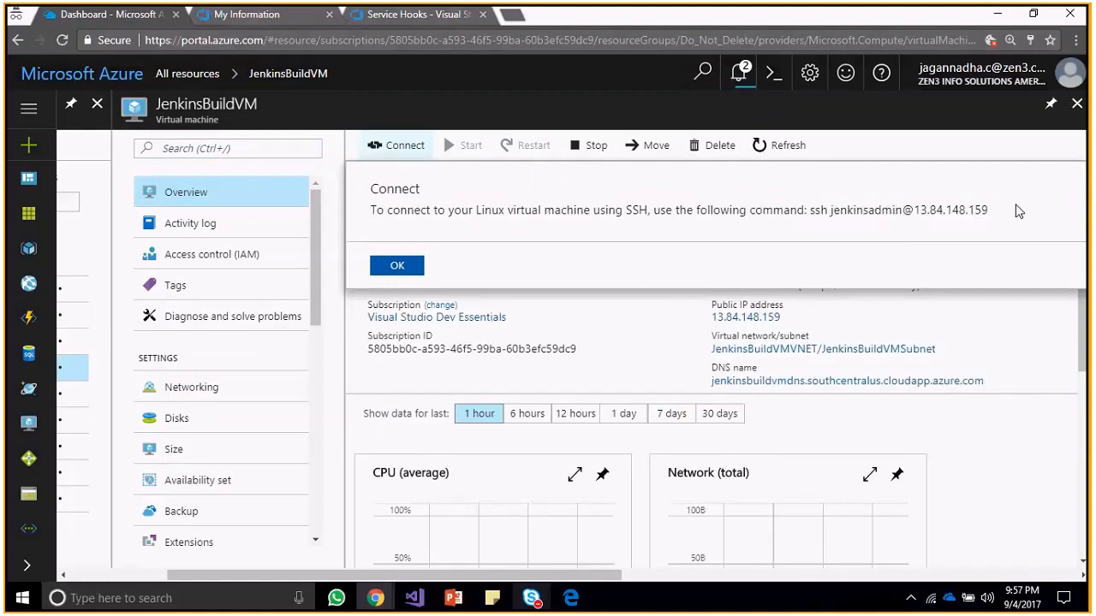
{"action": "key", "text": "super"}
Launch PuTTY and paste the VM's host address 13.84.148.159 as the Host Name.
{"action": "type", "text": "putty"}
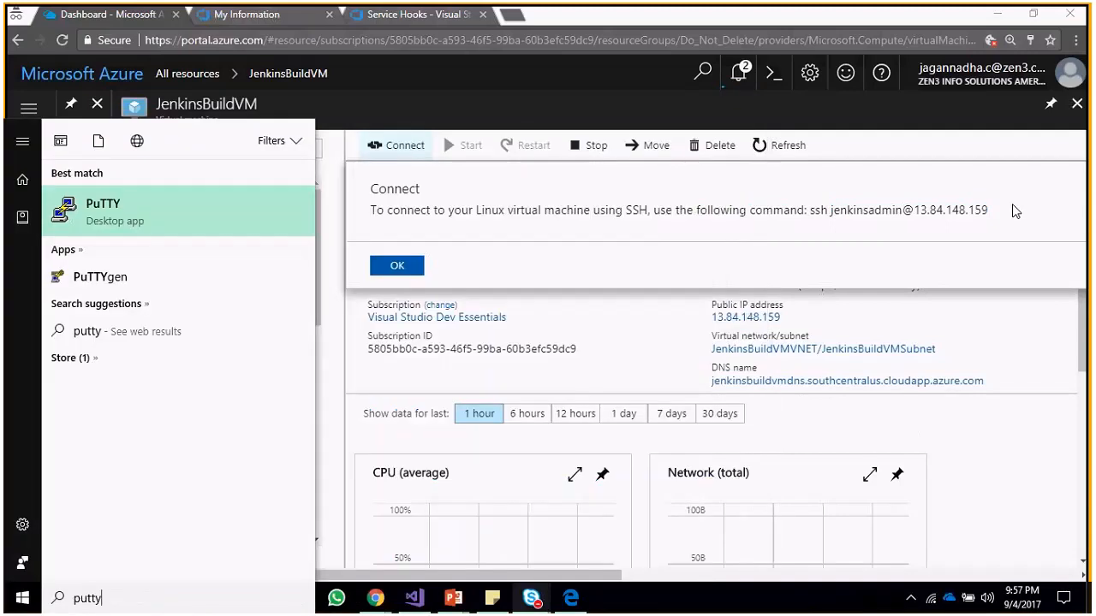
{"action": "key", "text": "Return"}
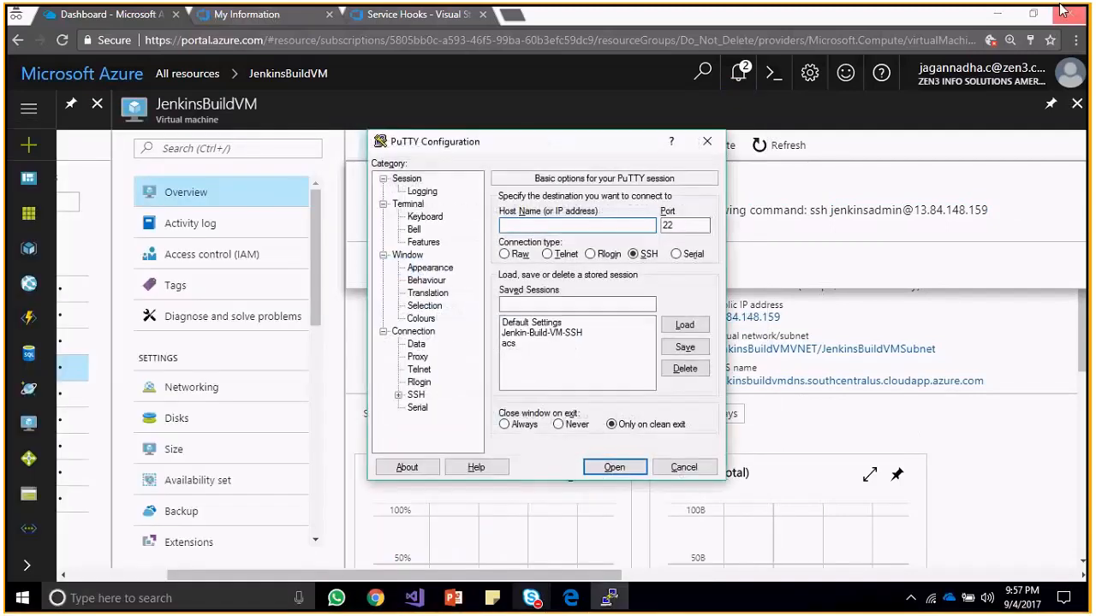
{"action": "key", "text": "ctrl+v"}
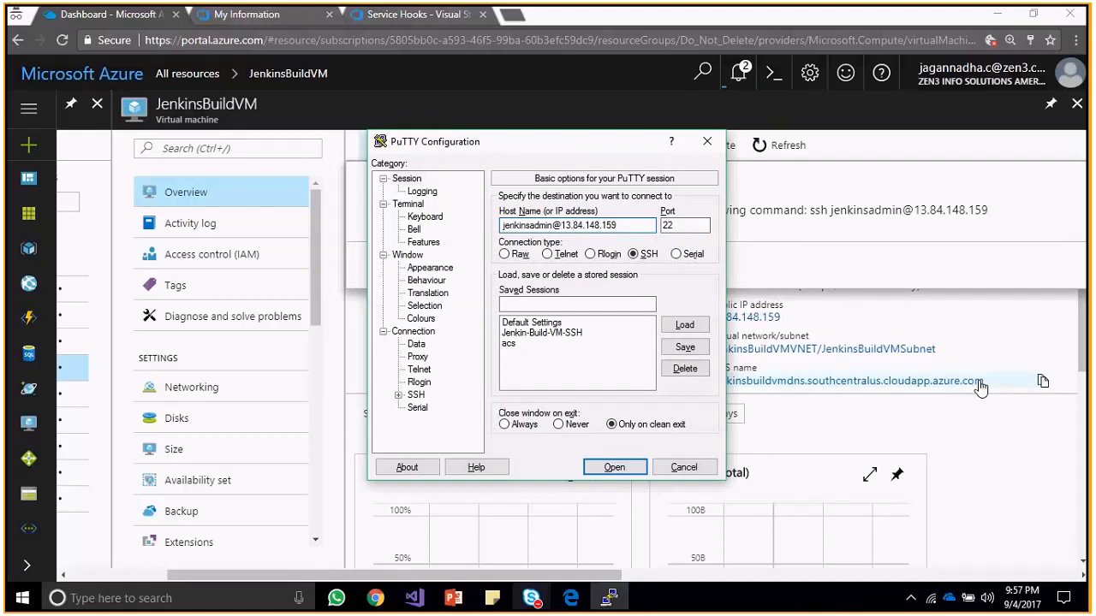
{"action": "left_click", "coordinate": [1041, 384]}
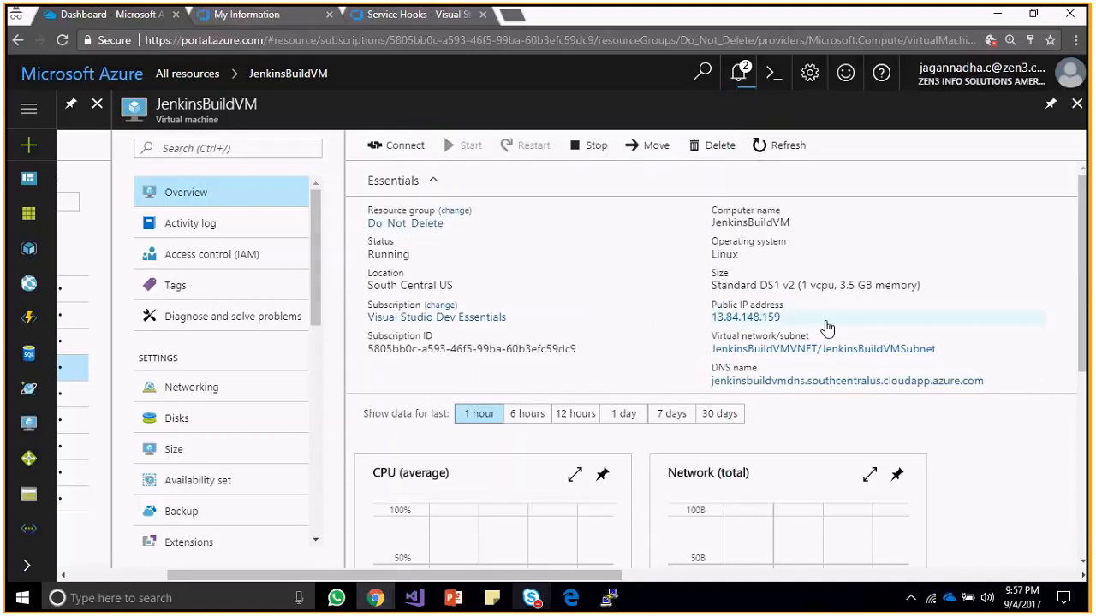
{"action": "key", "text": "alt+Tab"}
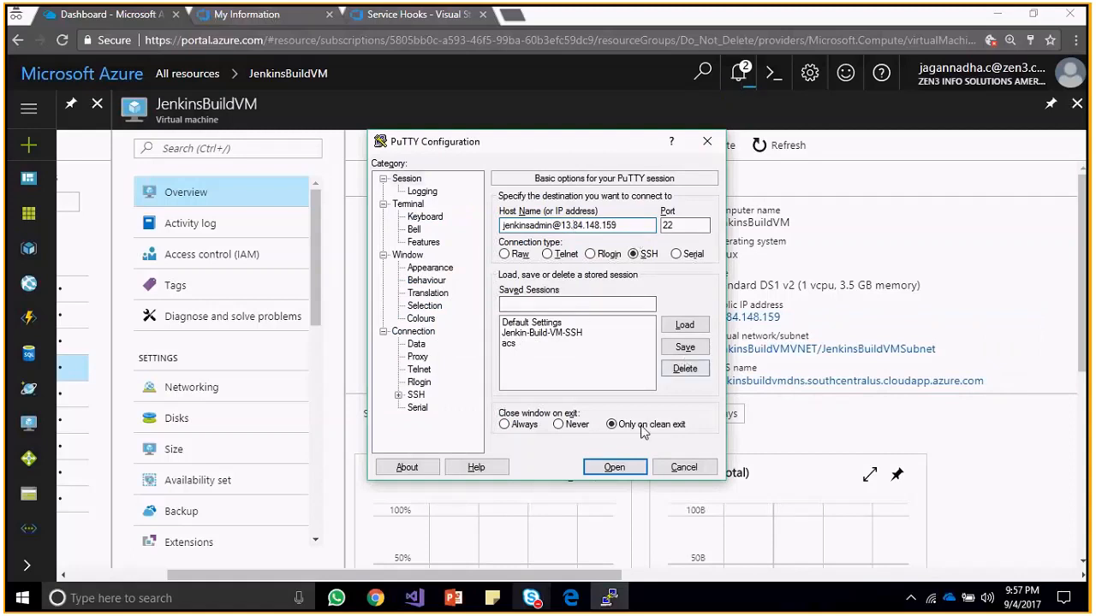
Connect over SSH, accept the host key, log in, and copy the VM's DNS name.
{"action": "left_click", "coordinate": [634, 472]}
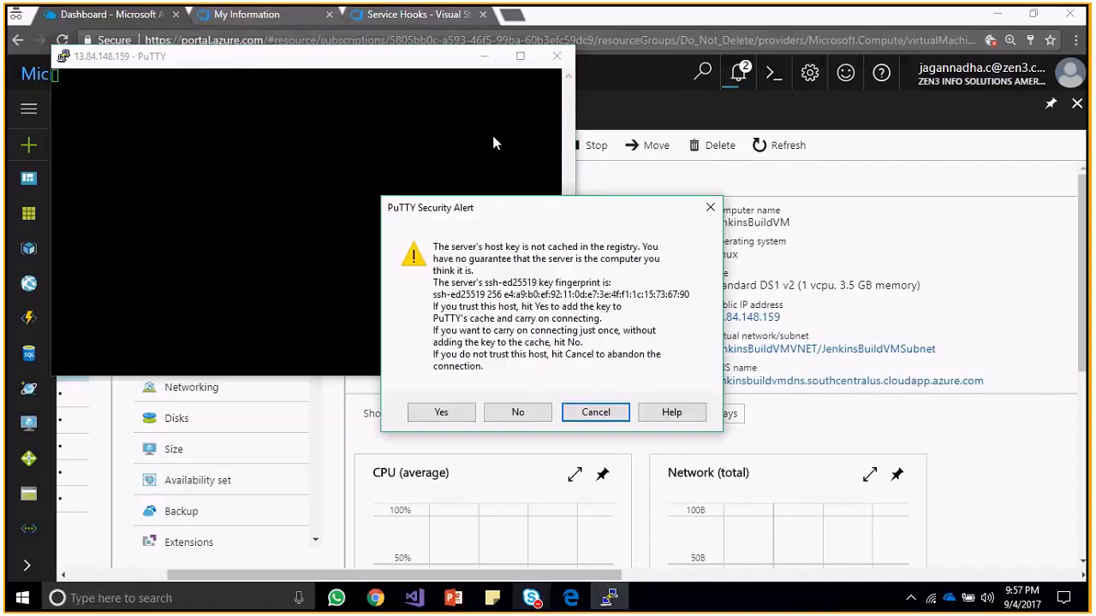
{"action": "left_click", "coordinate": [449, 416]}
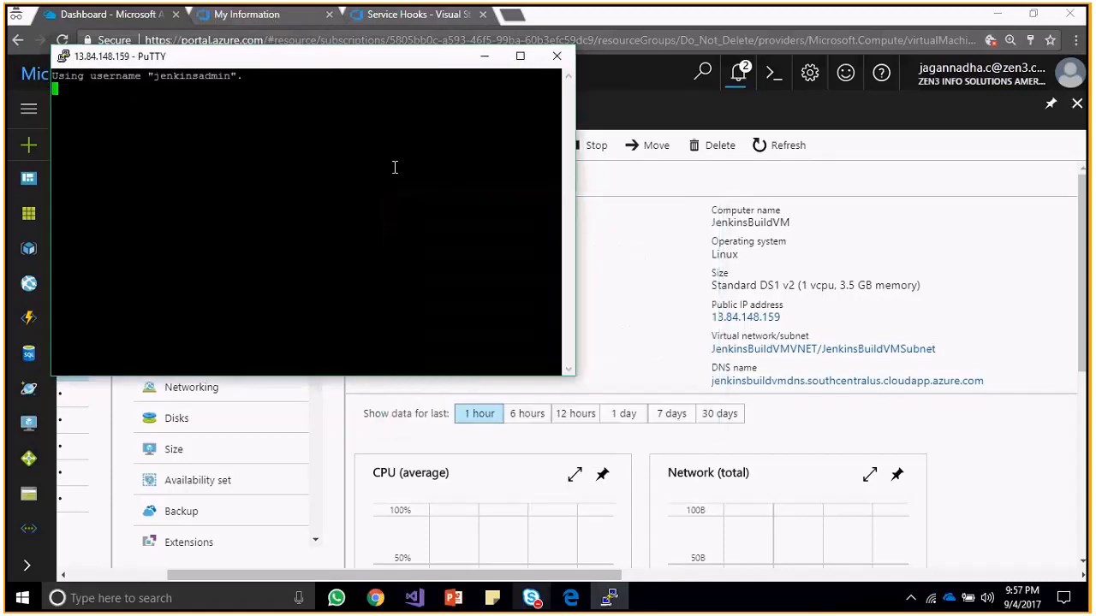
{"action": "left_click_drag", "start_coordinate": [310, 64], "coordinate": [571, 126]}
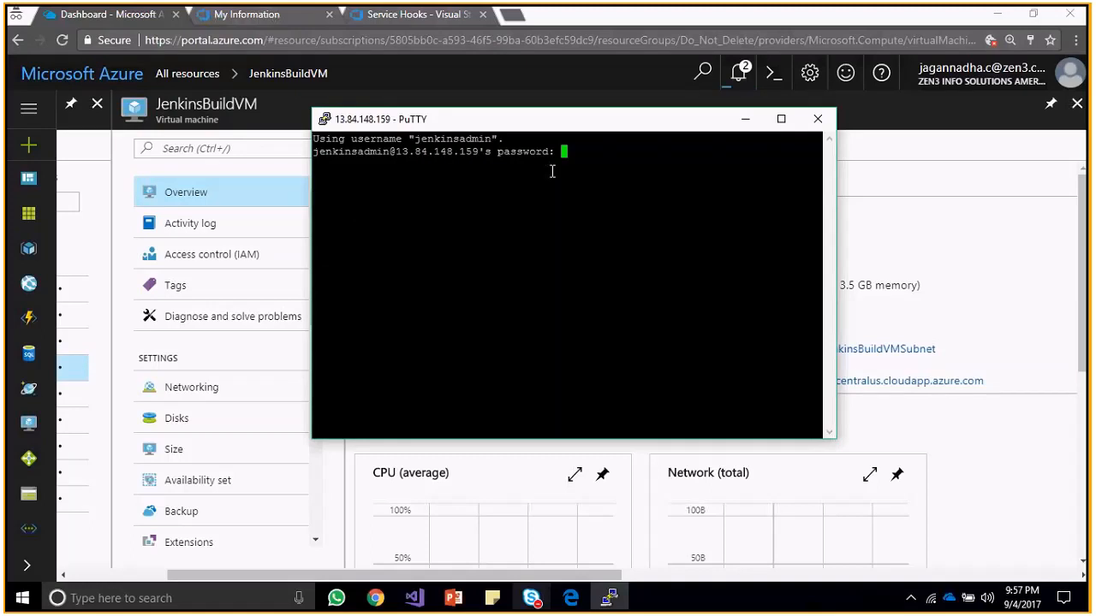
{"action": "key", "text": "Return"}
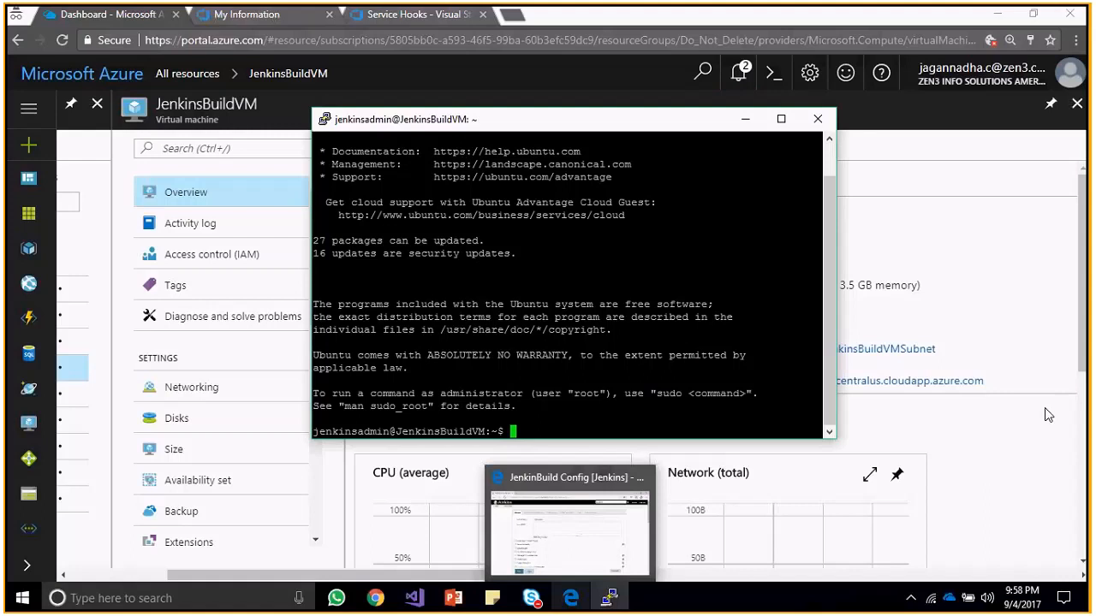
{"action": "left_click", "coordinate": [1042, 381]}
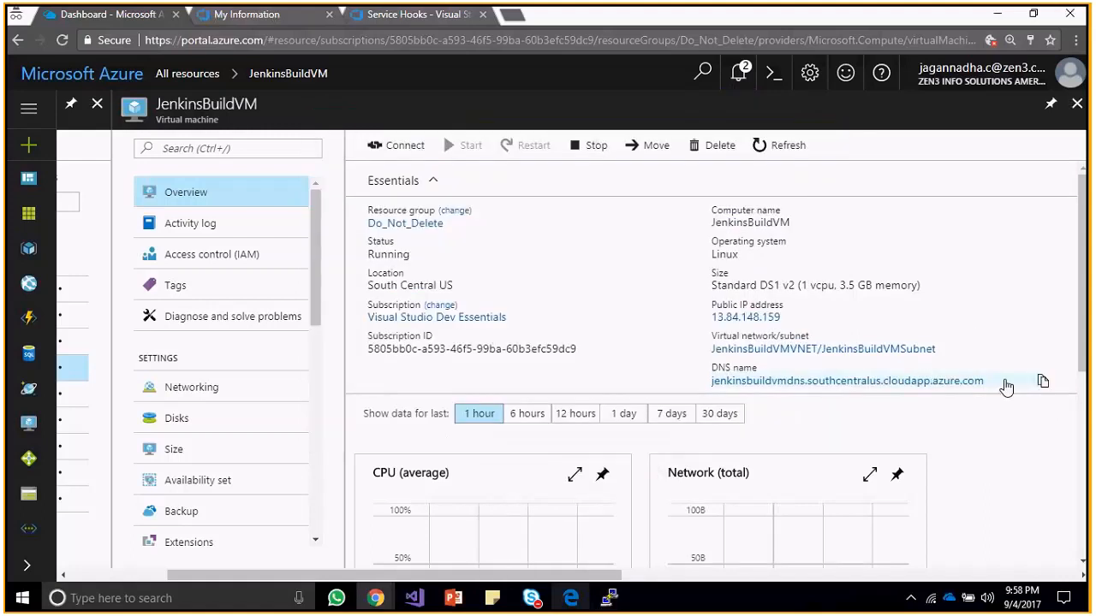
Load the VM's DNS name on port 8080 in a new tab, then open the VM's Networking page.
{"action": "left_click", "coordinate": [1043, 383]}
{"action": "left_click", "coordinate": [507, 20]}
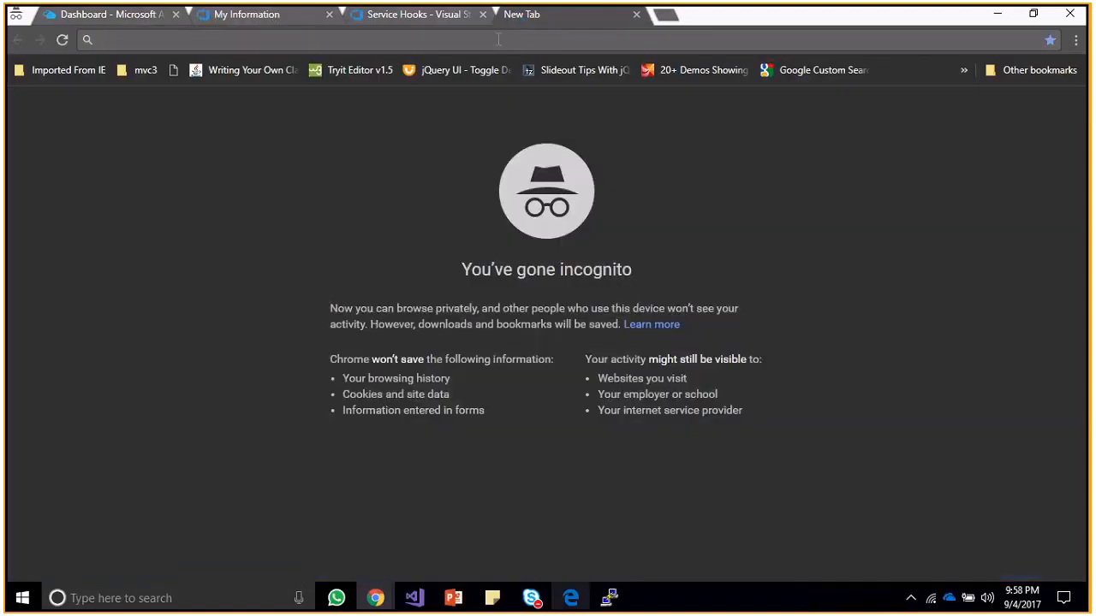
{"action": "key", "text": "ctrl+v"}
{"action": "type", "text": ":8080"}
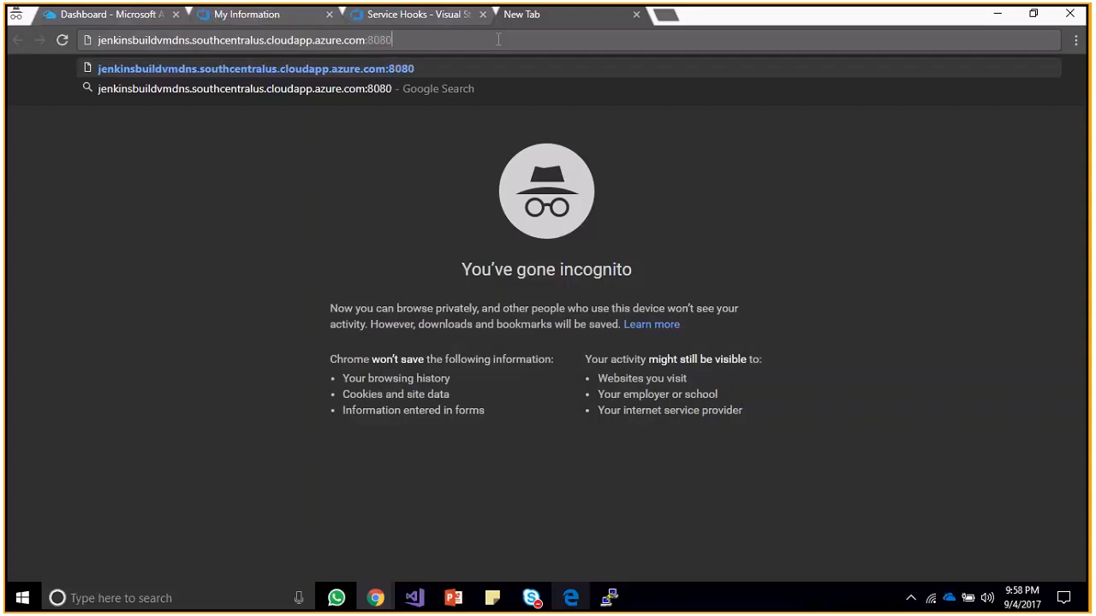
{"action": "key", "text": "Return"}
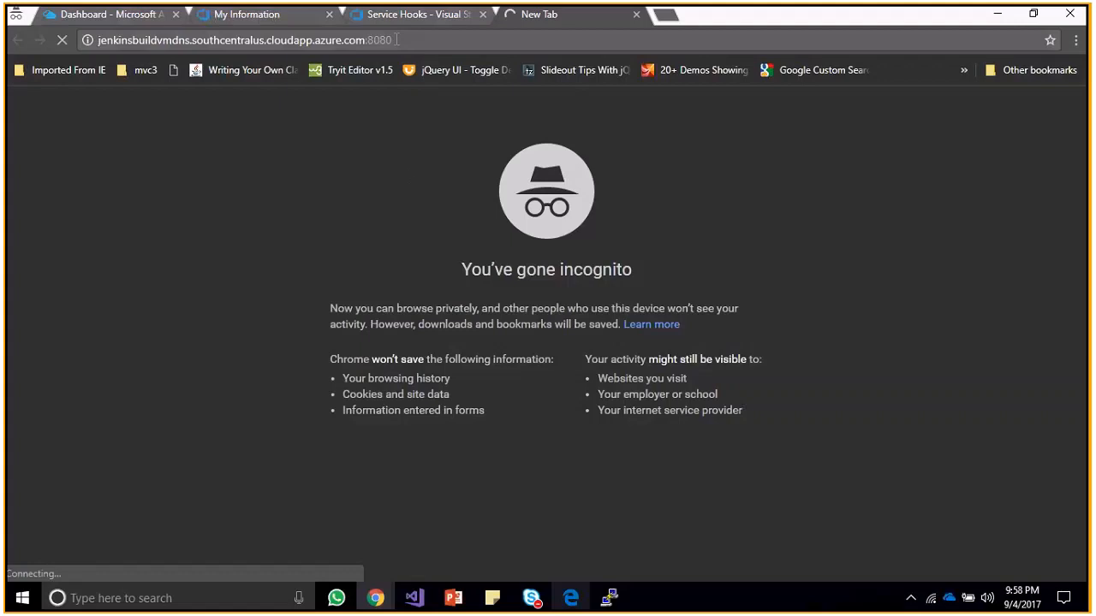
{"action": "left_click", "coordinate": [146, 15]}
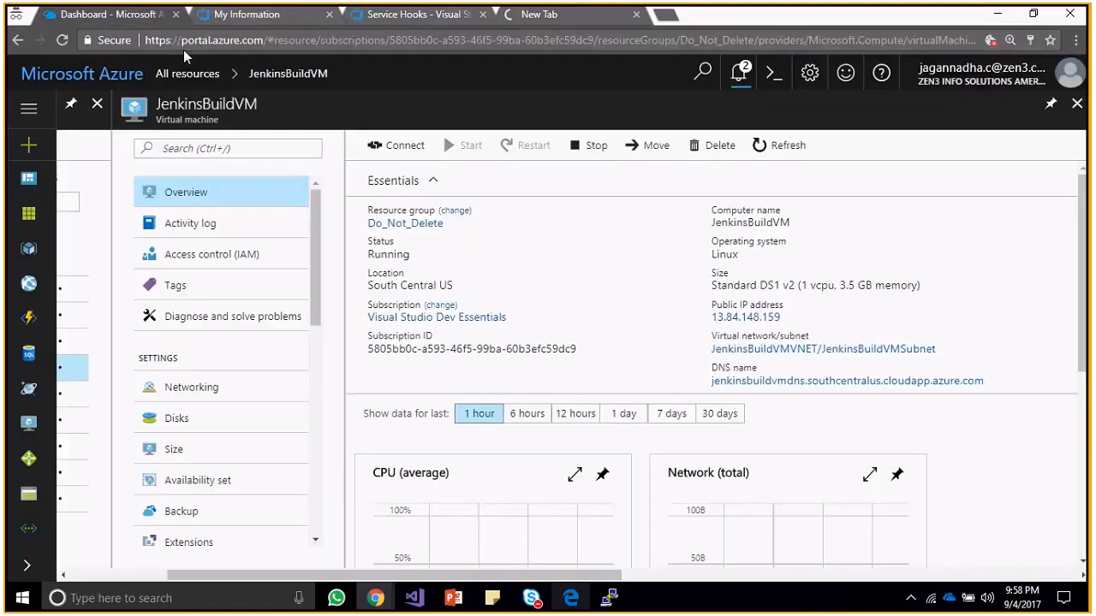
{"action": "left_click", "coordinate": [204, 392]}
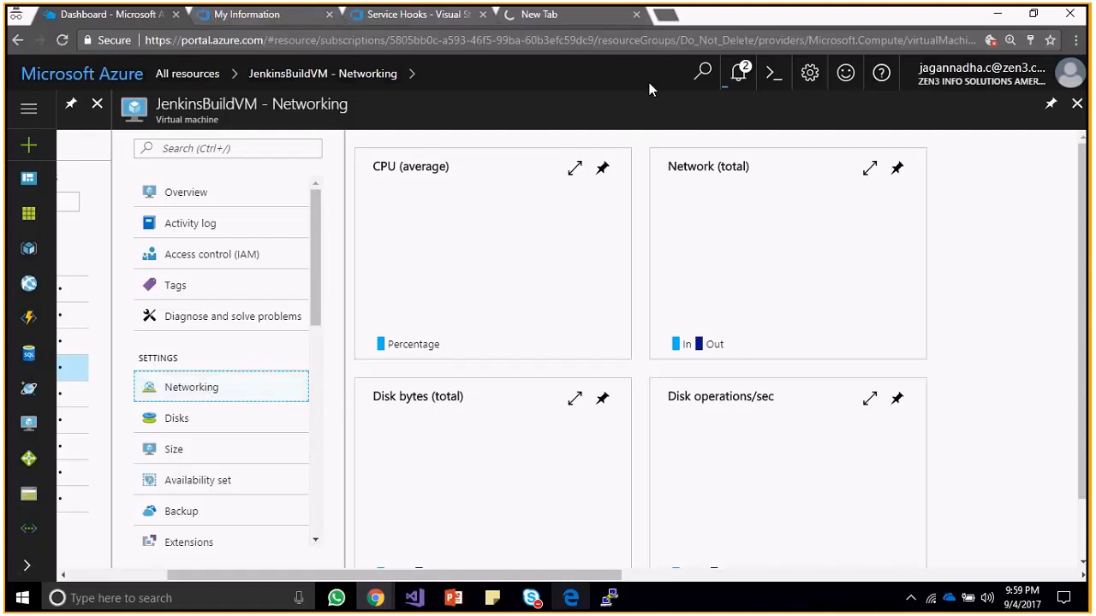
Add inbound rule Port_8080 allowing port 8080 at priority 111 with Service Custom.
{"action": "left_click", "coordinate": [584, 17]}
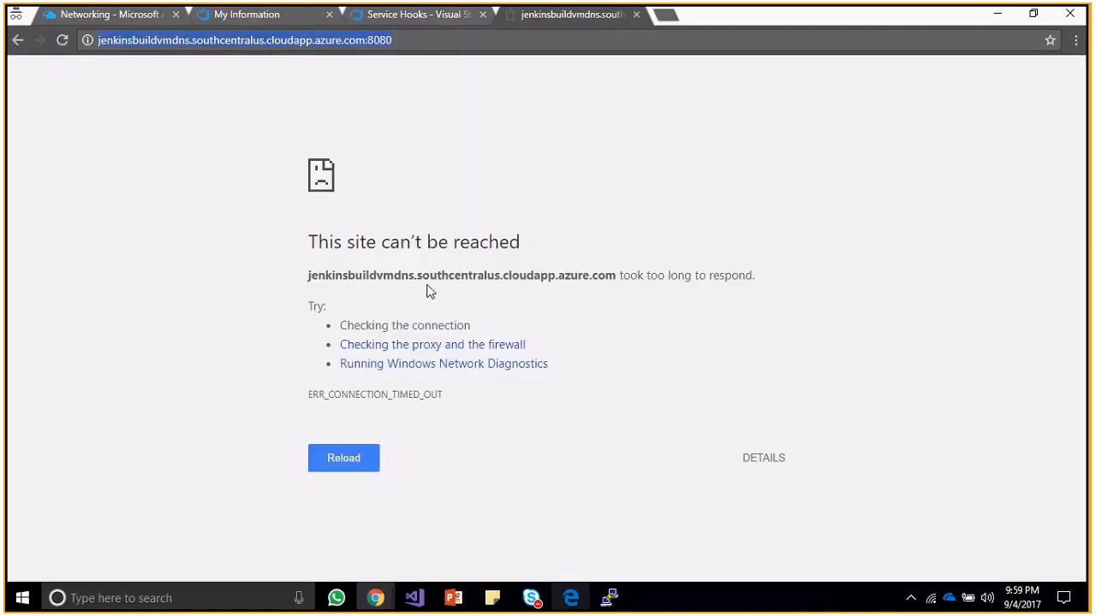
{"action": "left_click", "coordinate": [145, 16]}
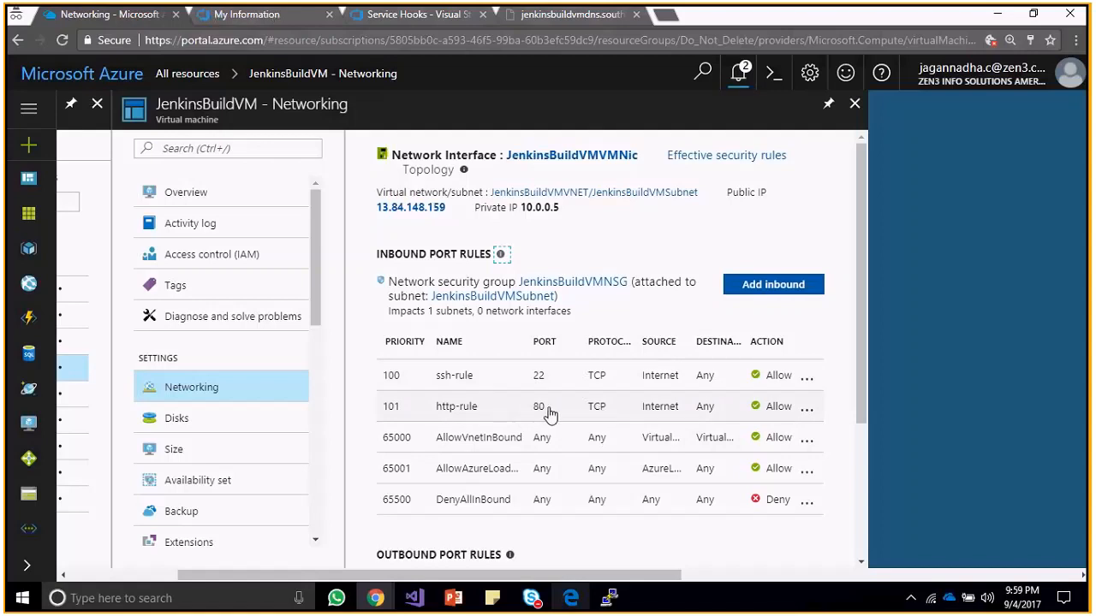
{"action": "left_click", "coordinate": [789, 285]}
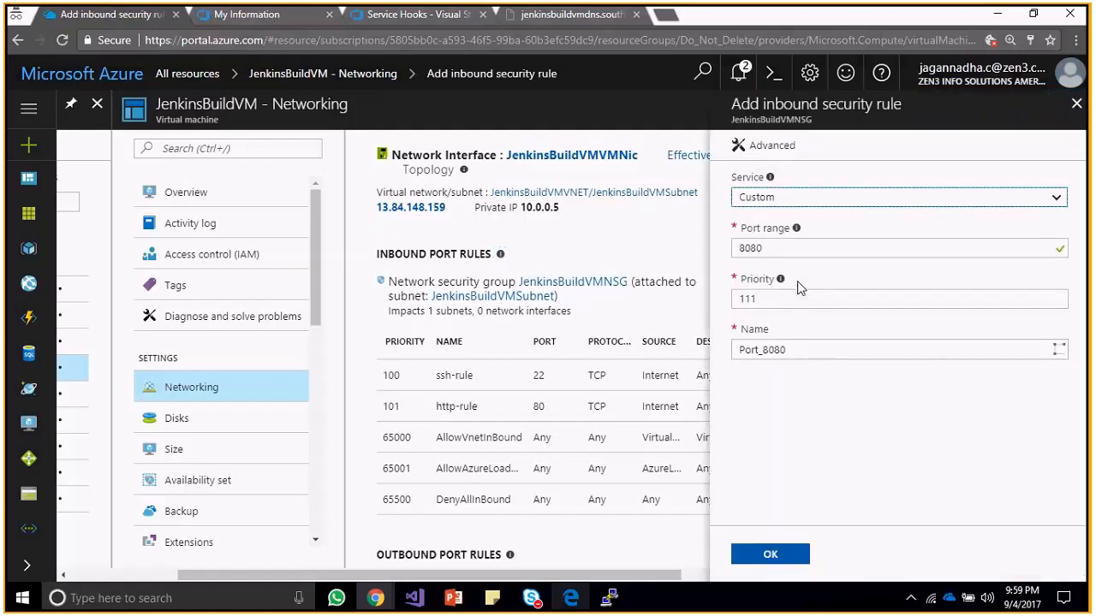
{"action": "mouse_move", "coordinate": [792, 240]}
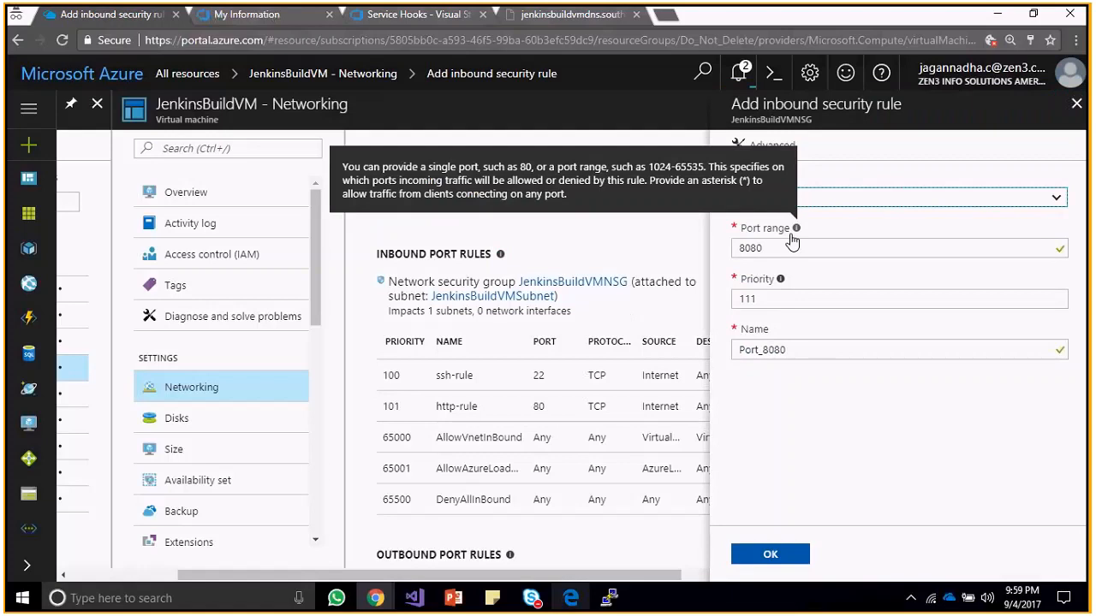
{"action": "left_click", "coordinate": [993, 199]}
{"action": "left_click", "coordinate": [960, 169]}
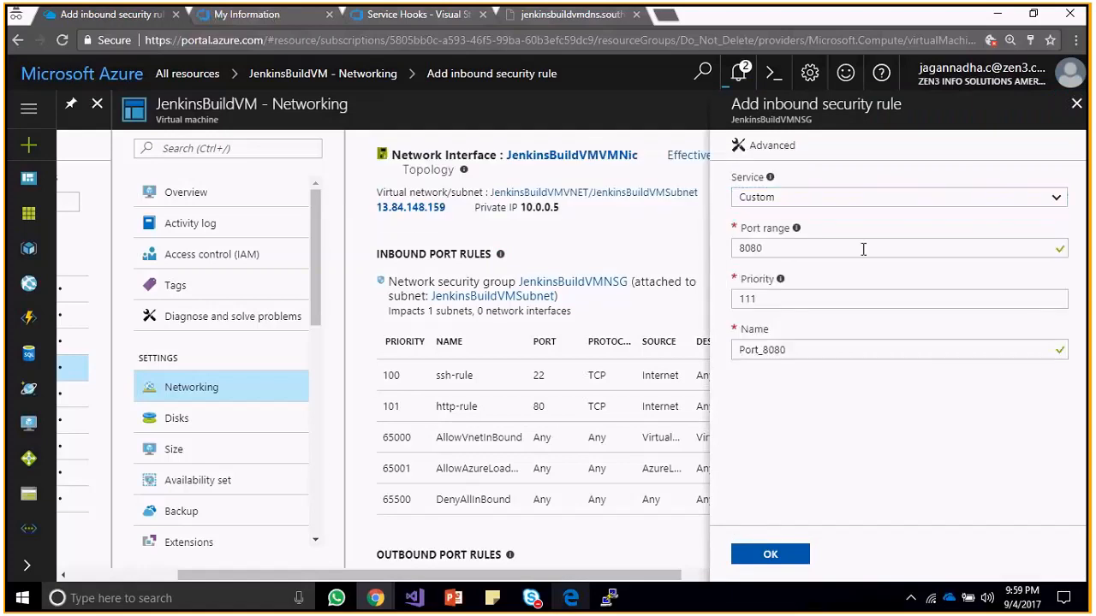
{"action": "left_click", "coordinate": [802, 567]}
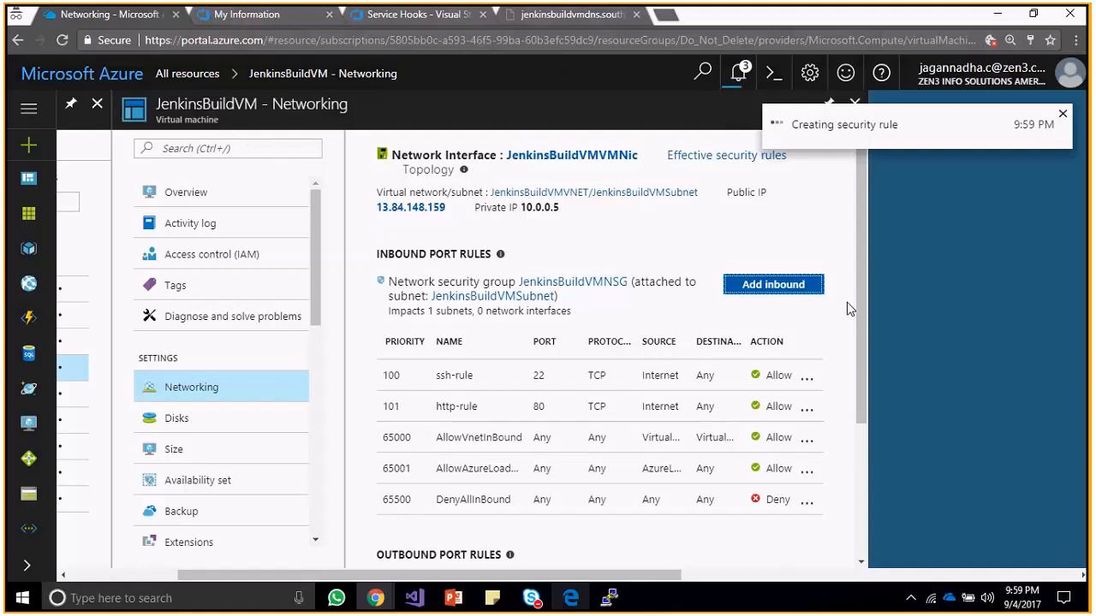
{"action": "left_click", "coordinate": [538, 9]}
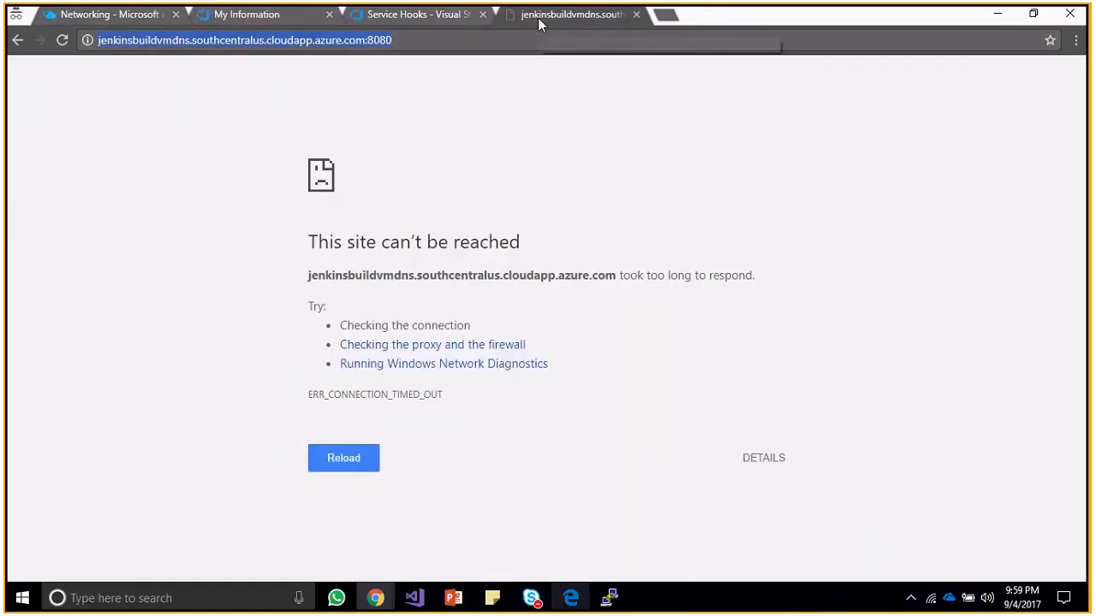
Reload the Jenkins site on port 8080 until the Unlock Jenkins page appears.
{"action": "left_click", "coordinate": [428, 37]}
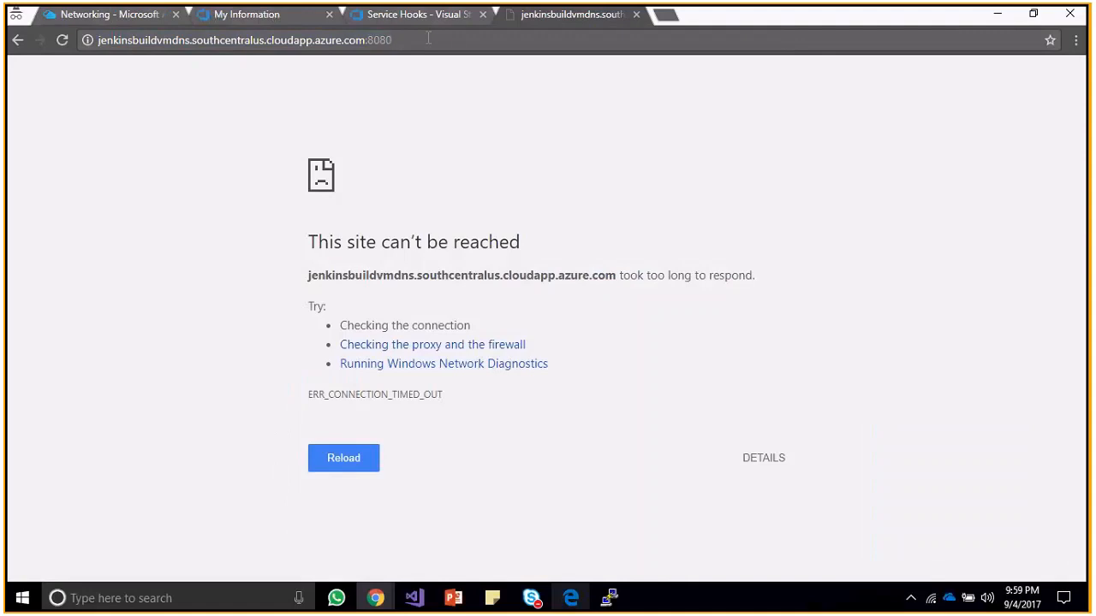
{"action": "key", "text": "Return"}
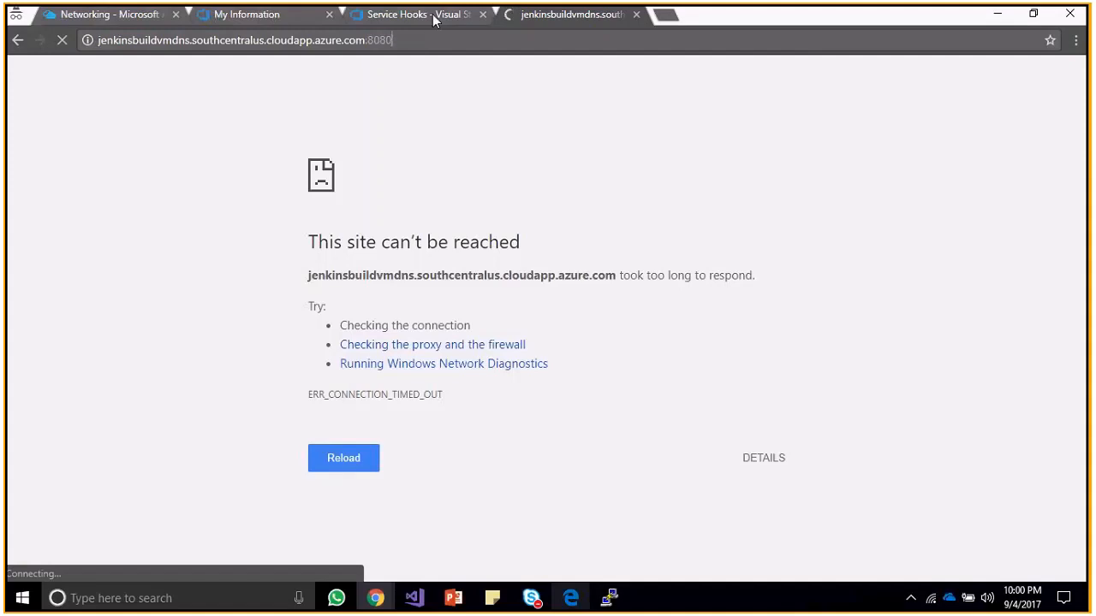
{"action": "left_click", "coordinate": [433, 16]}
{"action": "left_click", "coordinate": [547, 19]}
{"action": "left_click", "coordinate": [418, 15]}
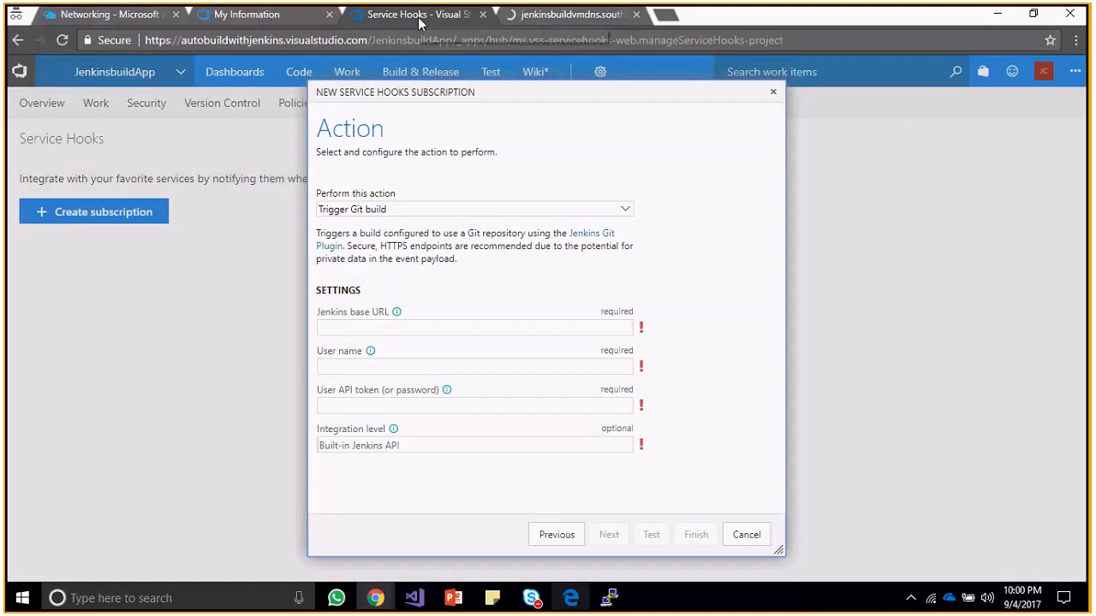
{"action": "left_click", "coordinate": [557, 15]}
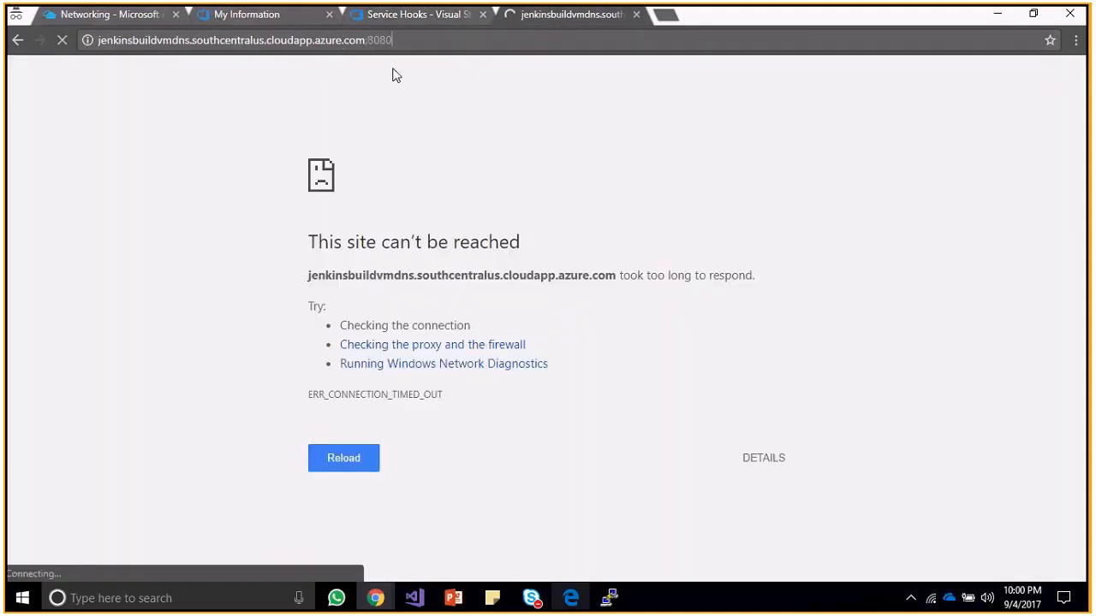
{"action": "left_click", "coordinate": [107, 17]}
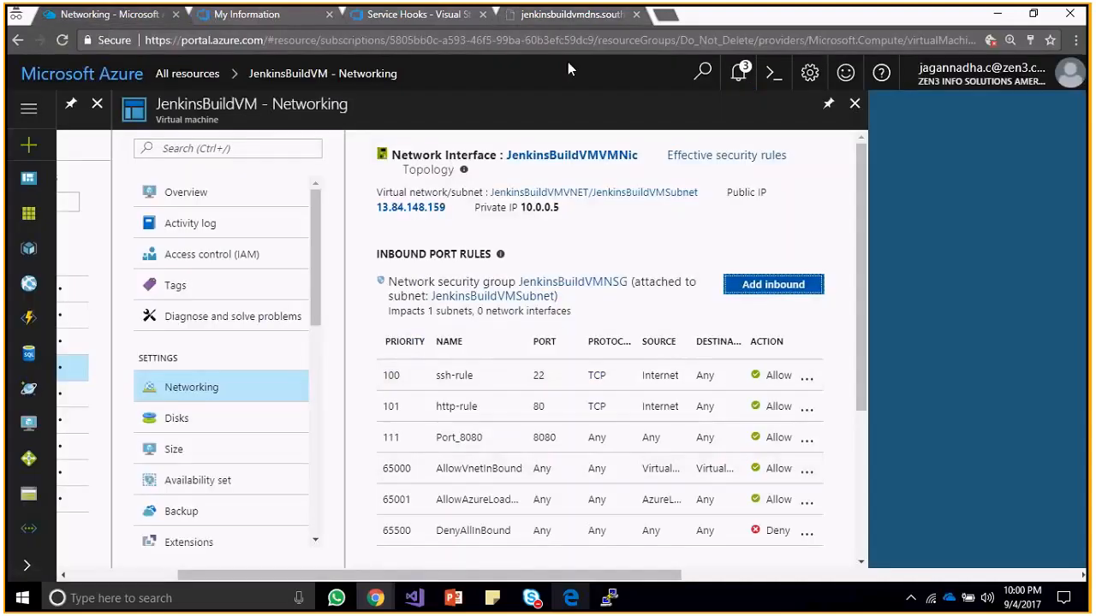
{"action": "left_click", "coordinate": [567, 15]}
{"action": "left_click", "coordinate": [422, 43]}
{"action": "key", "text": "Return"}
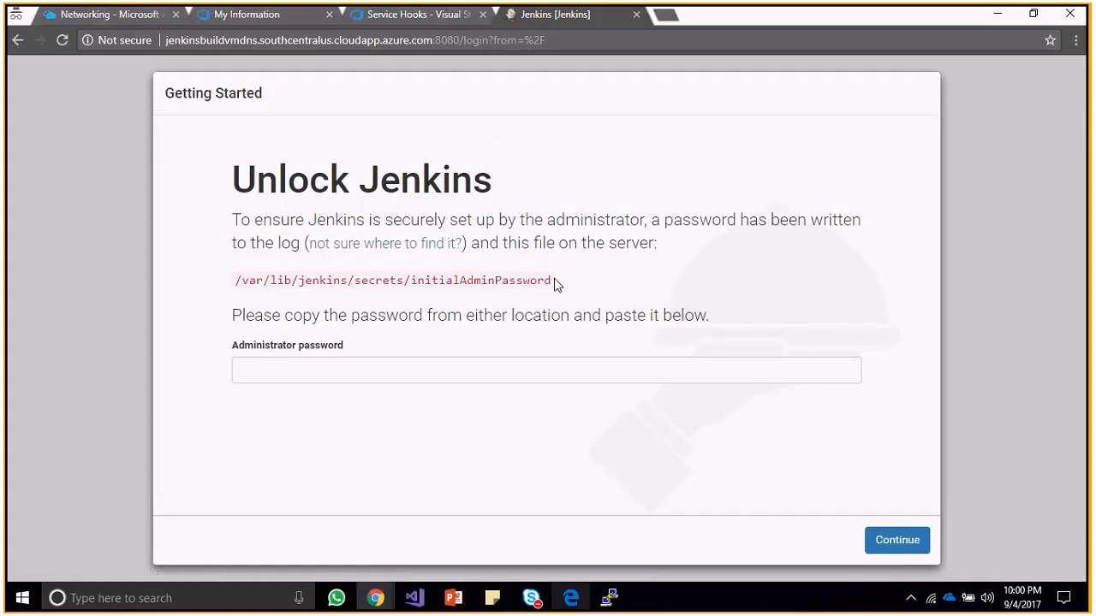
Copy the /var/lib/jenkins/secrets/initialAdminPassword file path from the Unlock page.
{"action": "left_click_drag", "start_coordinate": [555, 284], "coordinate": [235, 283]}
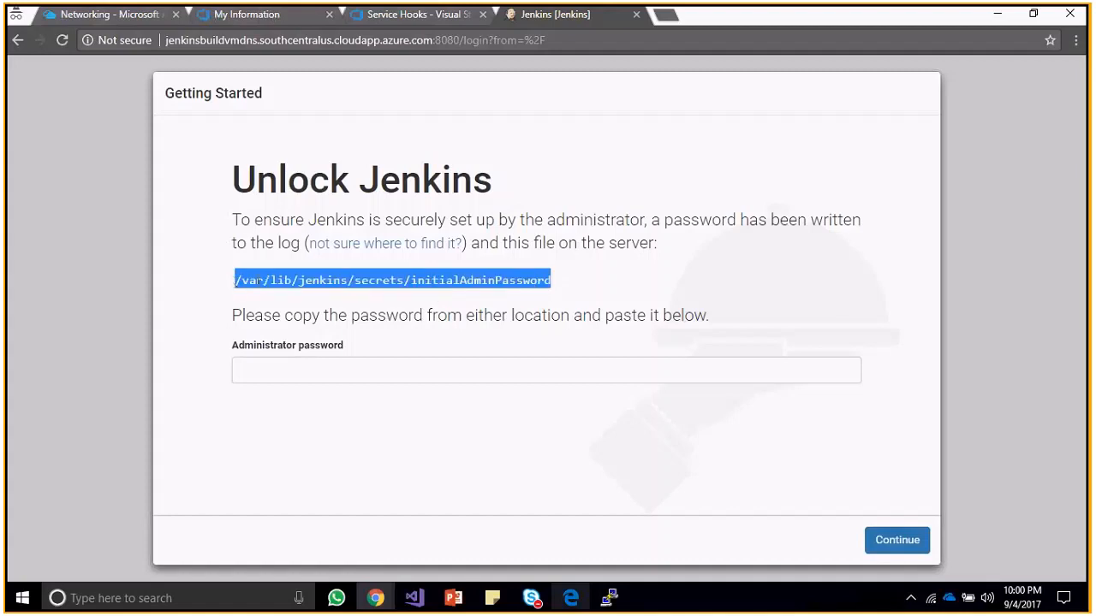
{"action": "right_click", "coordinate": [262, 287]}
{"action": "left_click", "coordinate": [276, 294]}
{"action": "left_click", "coordinate": [551, 287]}
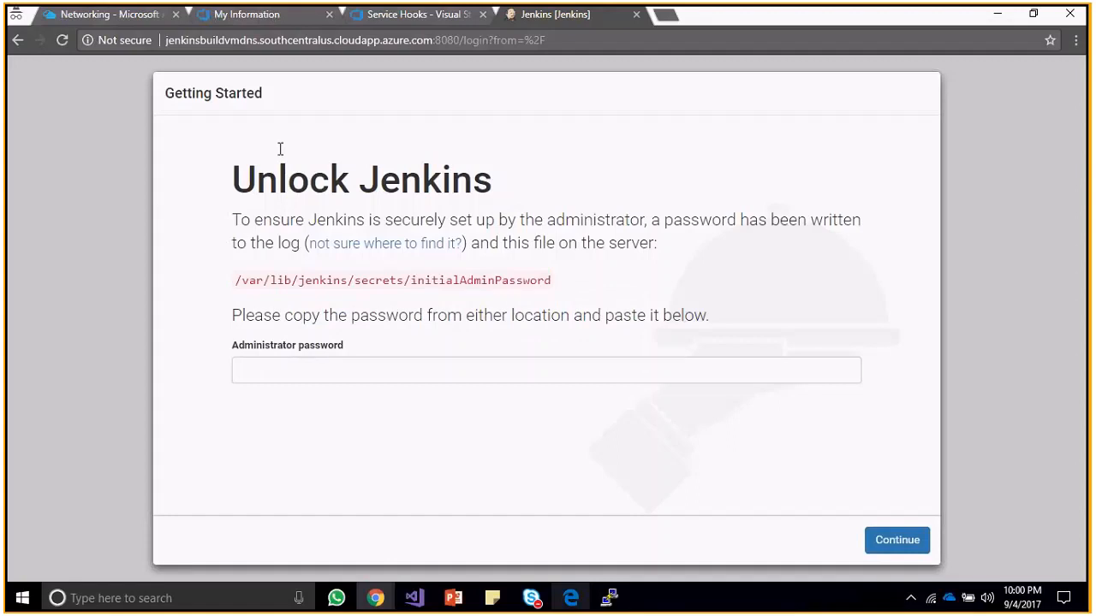
{"action": "left_click", "coordinate": [139, 14]}
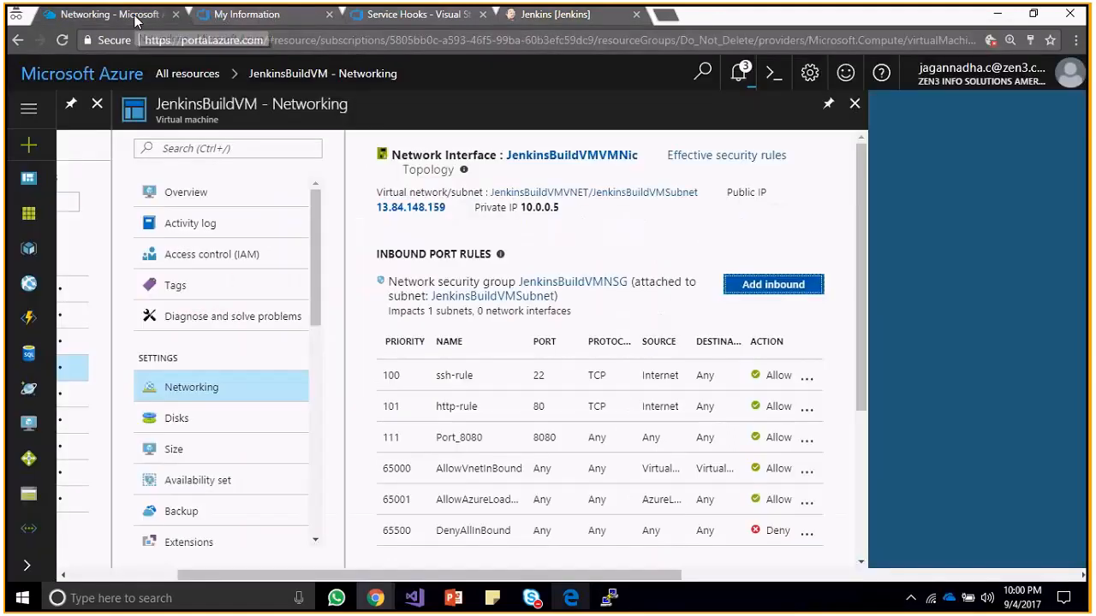
{"action": "left_click", "coordinate": [548, 14]}
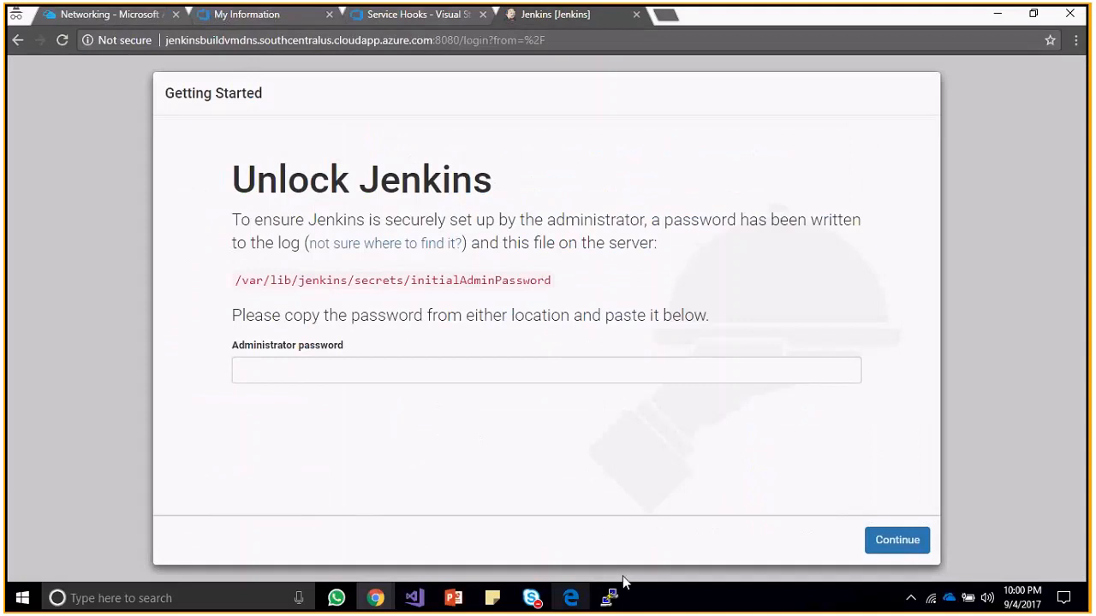
{"action": "left_click", "coordinate": [616, 598]}
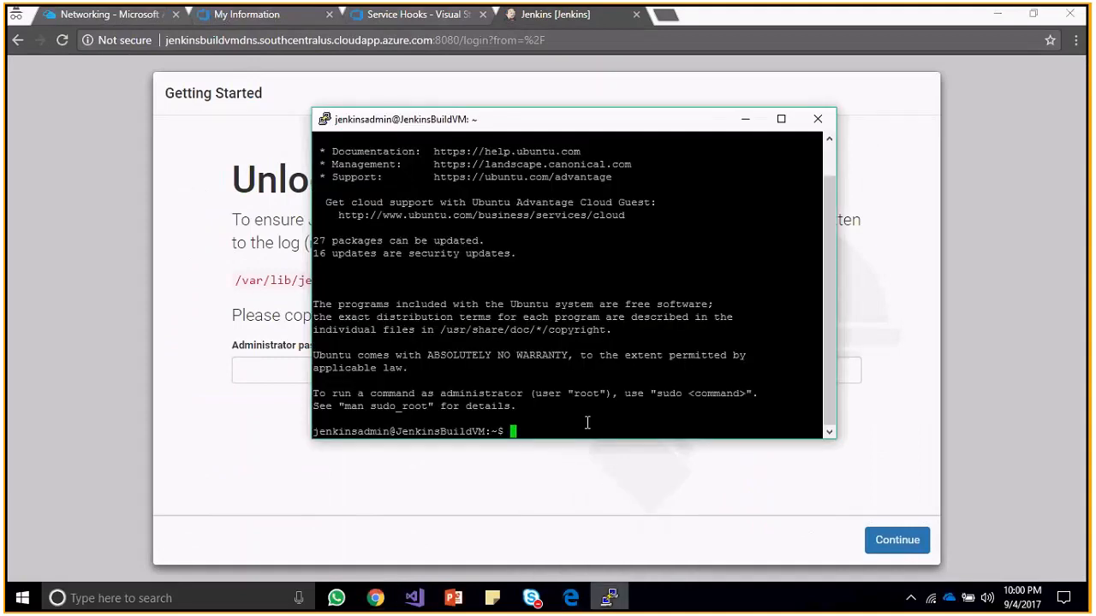
Print the admin password with sudo cat on the secrets file and copy it, leaving a clean prompt.
{"action": "type", "text": "sudo cat"}
{"action": "right_click", "coordinate": [587, 422]}
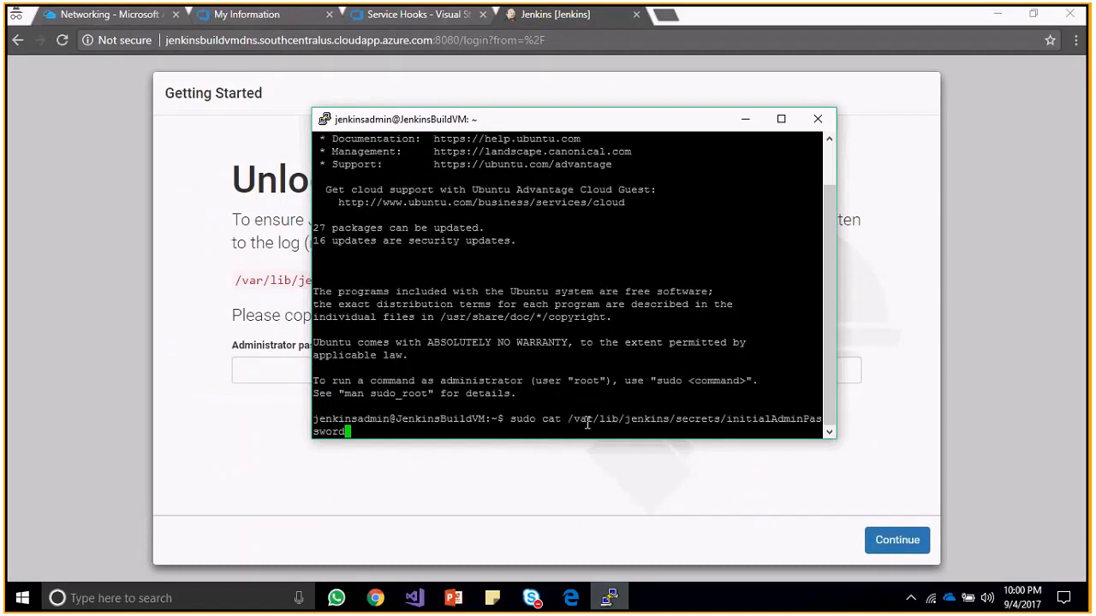
{"action": "key", "text": "Return"}
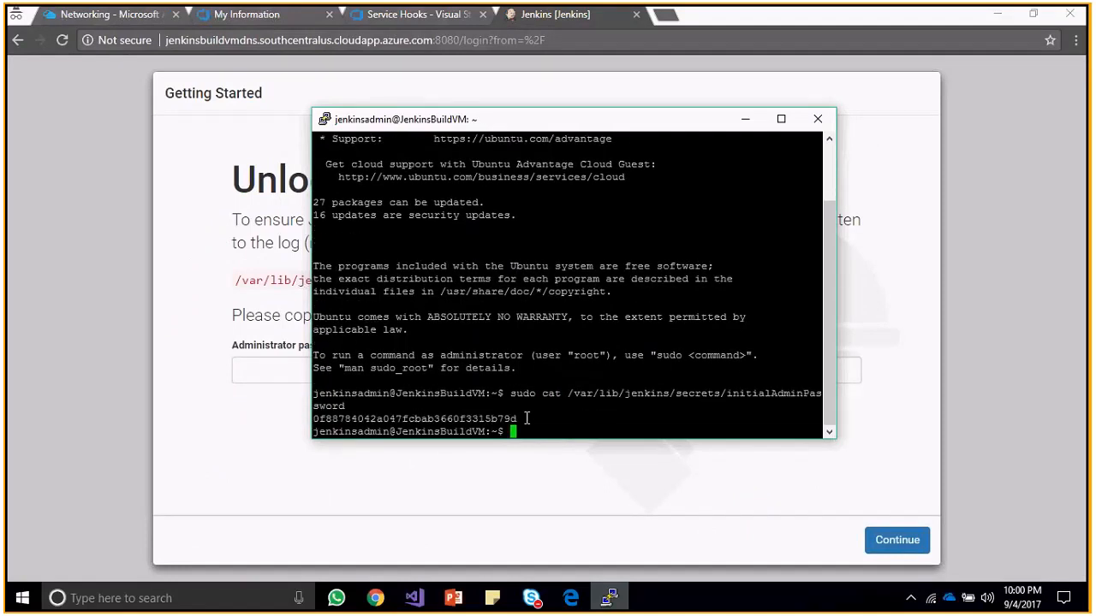
{"action": "left_click_drag", "start_coordinate": [514, 416], "coordinate": [317, 419]}
{"action": "right_click", "coordinate": [333, 419]}
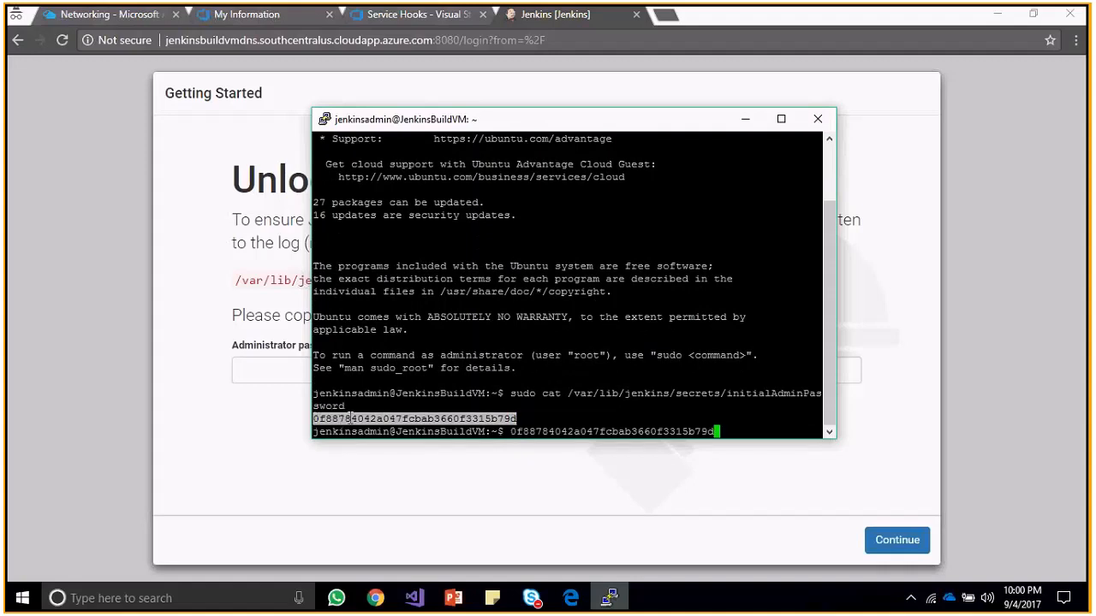
{"action": "key", "text": "BackSpace"}
{"action": "key", "text": "BackSpace"}
{"action": "key", "text": "BackSpace"}
{"action": "key", "text": "BackSpace"}
{"action": "key", "text": "BackSpace"}
{"action": "key", "text": "BackSpace"}
{"action": "key", "text": "BackSpace"}
{"action": "key", "text": "BackSpace"}
{"action": "key", "text": "BackSpace"}
{"action": "key", "text": "BackSpace"}
{"action": "key", "text": "BackSpace"}
{"action": "key", "text": "BackSpace"}
{"action": "key", "text": "BackSpace"}
{"action": "key", "text": "BackSpace"}
{"action": "key", "text": "BackSpace"}
{"action": "key", "text": "BackSpace"}
{"action": "key", "text": "BackSpace"}
{"action": "key", "text": "BackSpace"}
{"action": "key", "text": "BackSpace"}
{"action": "key", "text": "BackSpace"}
{"action": "key", "text": "BackSpace"}
{"action": "key", "text": "BackSpace"}
{"action": "key", "text": "BackSpace"}
{"action": "key", "text": "BackSpace"}
{"action": "key", "text": "BackSpace"}
{"action": "key", "text": "BackSpace"}
{"action": "key", "text": "BackSpace"}
{"action": "key", "text": "BackSpace"}
{"action": "key", "text": "BackSpace"}
{"action": "key", "text": "BackSpace"}
{"action": "key", "text": "BackSpace"}
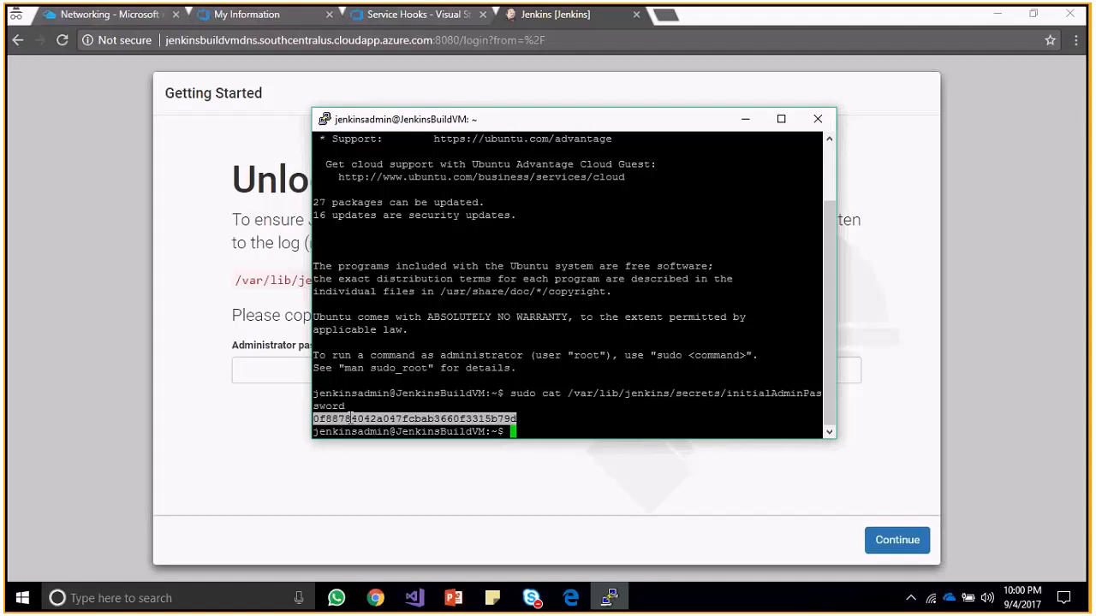
{"action": "key", "text": "Return"}
Unlock Jenkins with the pasted admin password and install the suggested plugins.
{"action": "left_click", "coordinate": [292, 365]}
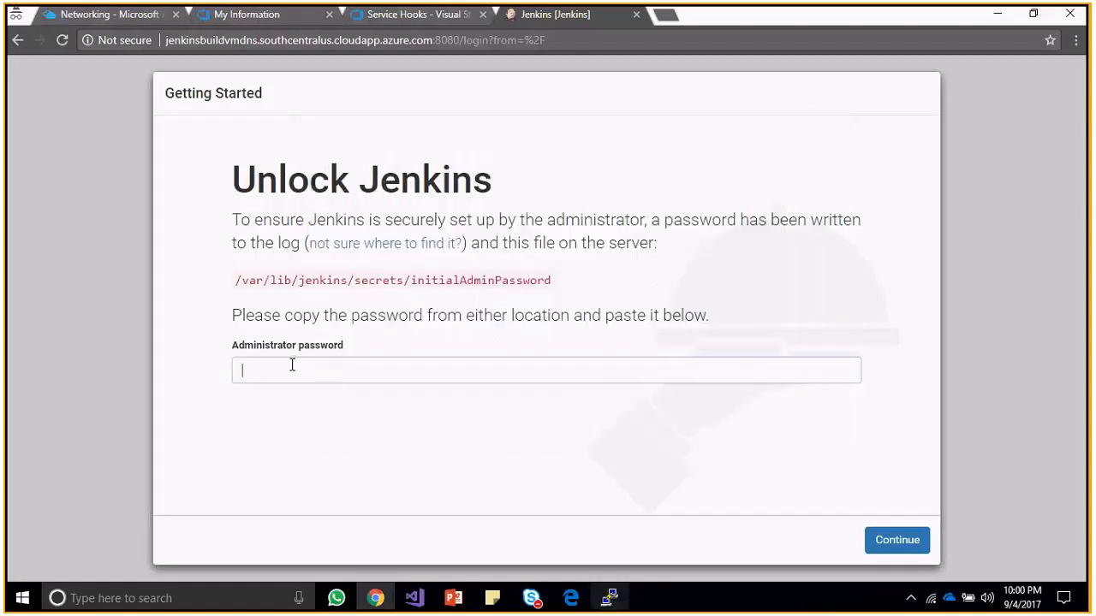
{"action": "key", "text": "ctrl+v"}
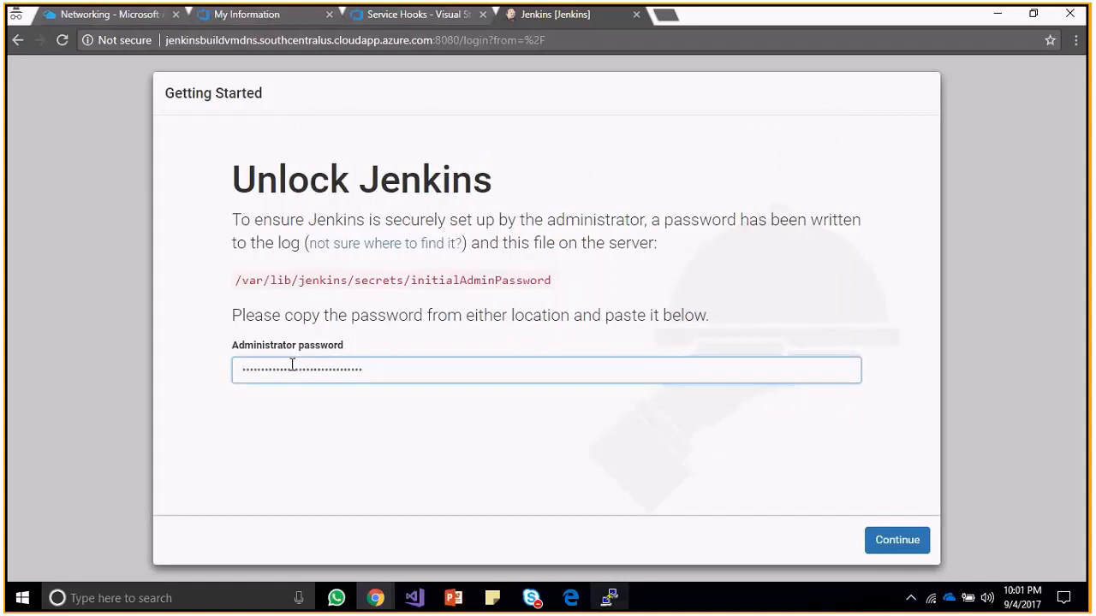
{"action": "left_click", "coordinate": [896, 547]}
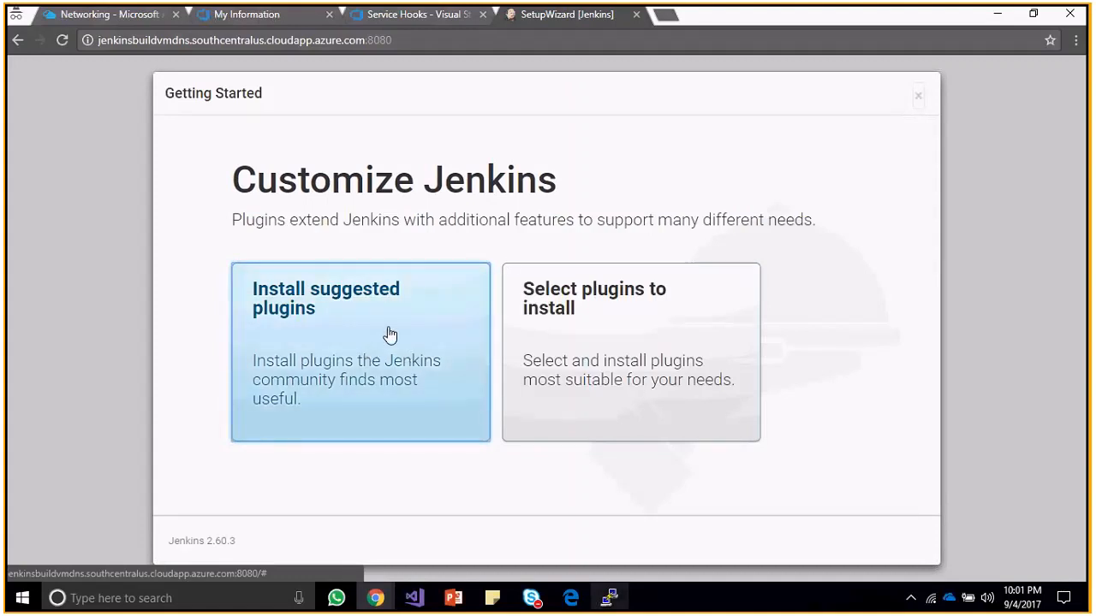
{"action": "double_click", "coordinate": [789, 333]}
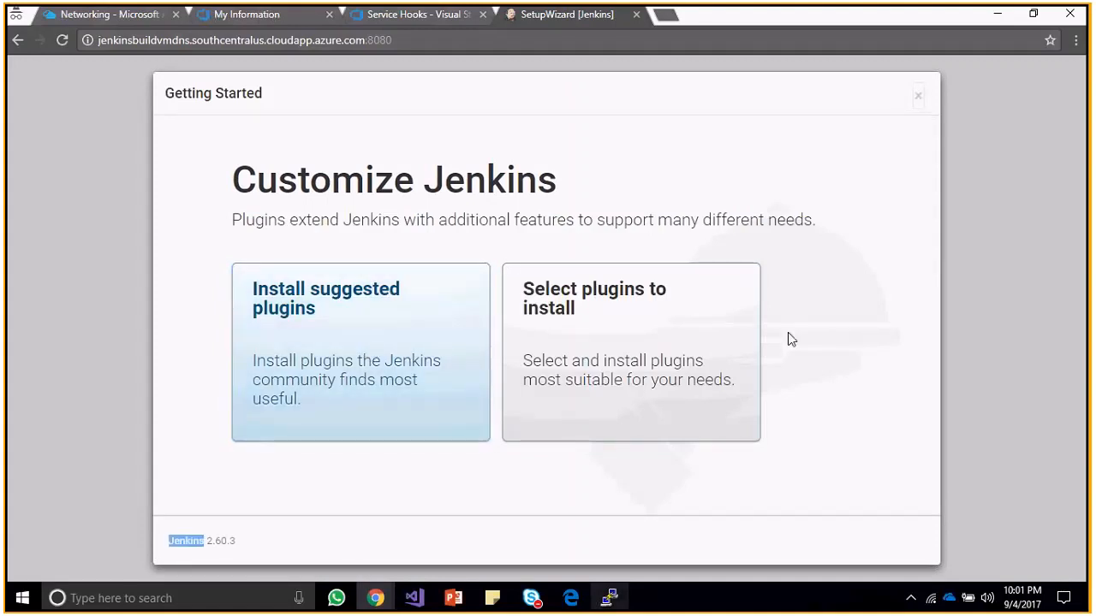
{"action": "left_click", "coordinate": [338, 353]}
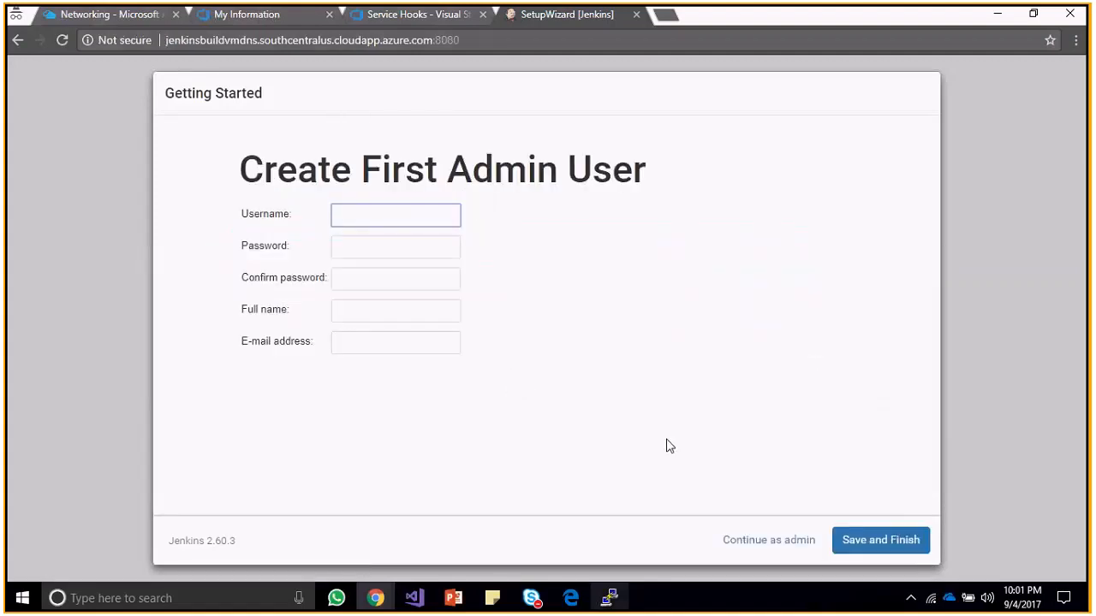
Autofill the saved jenkinsadmin credentials into the admin user form, then clear Username.
{"action": "left_click", "coordinate": [360, 220]}
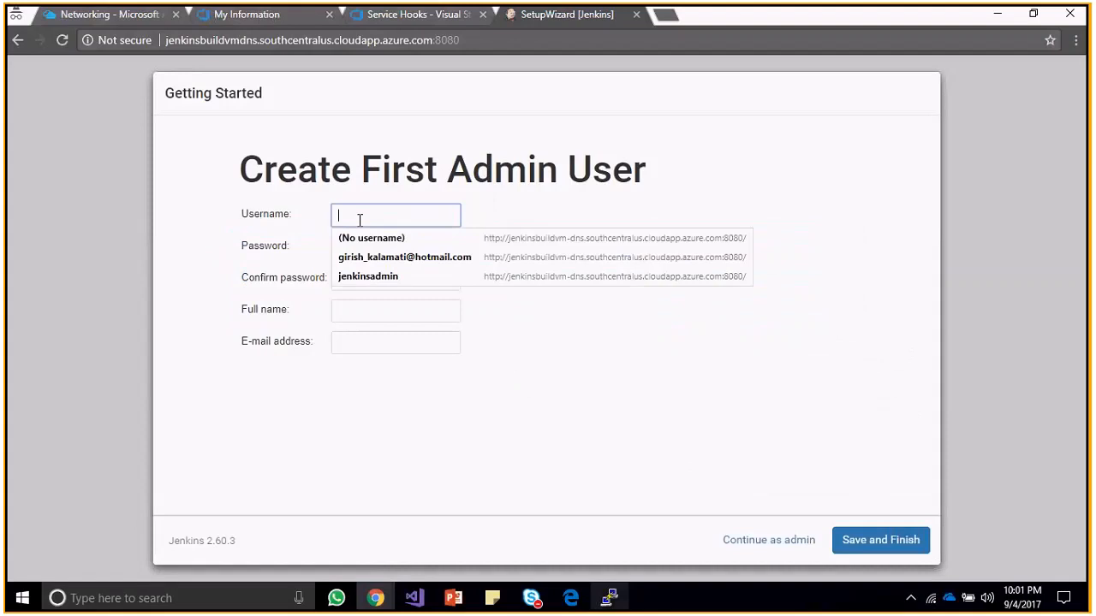
{"action": "left_click", "coordinate": [636, 362]}
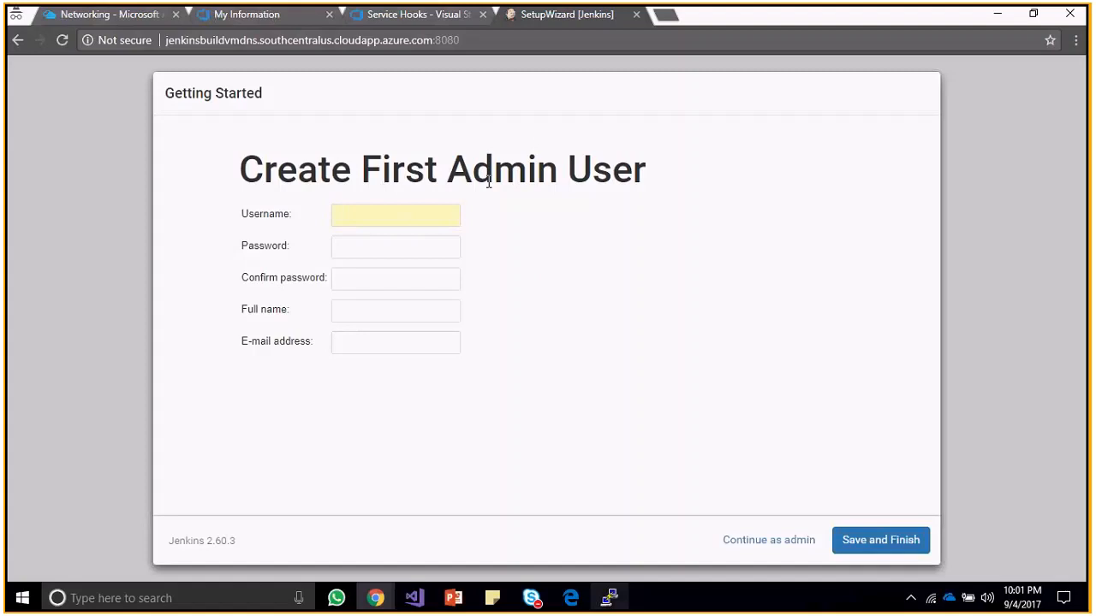
{"action": "left_click", "coordinate": [399, 211]}
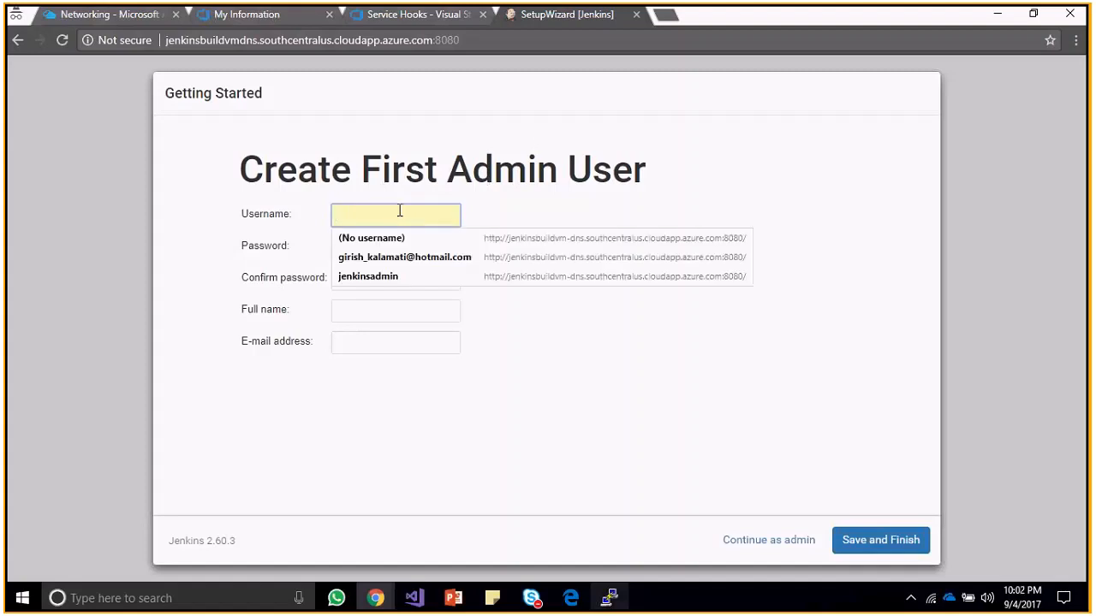
{"action": "key", "text": "alt+f"}
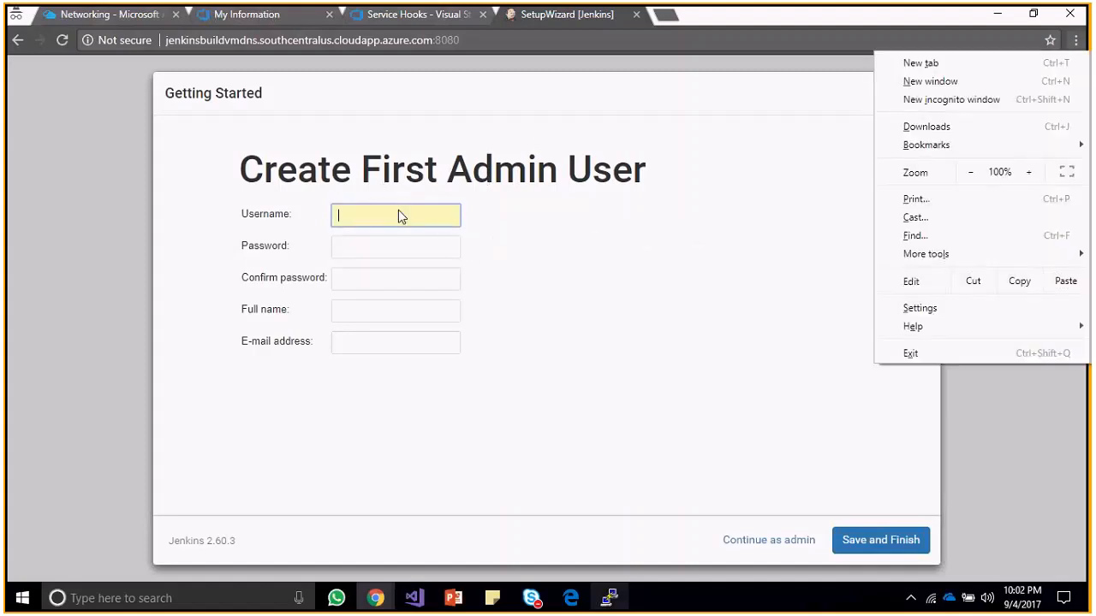
{"action": "left_click", "coordinate": [384, 213]}
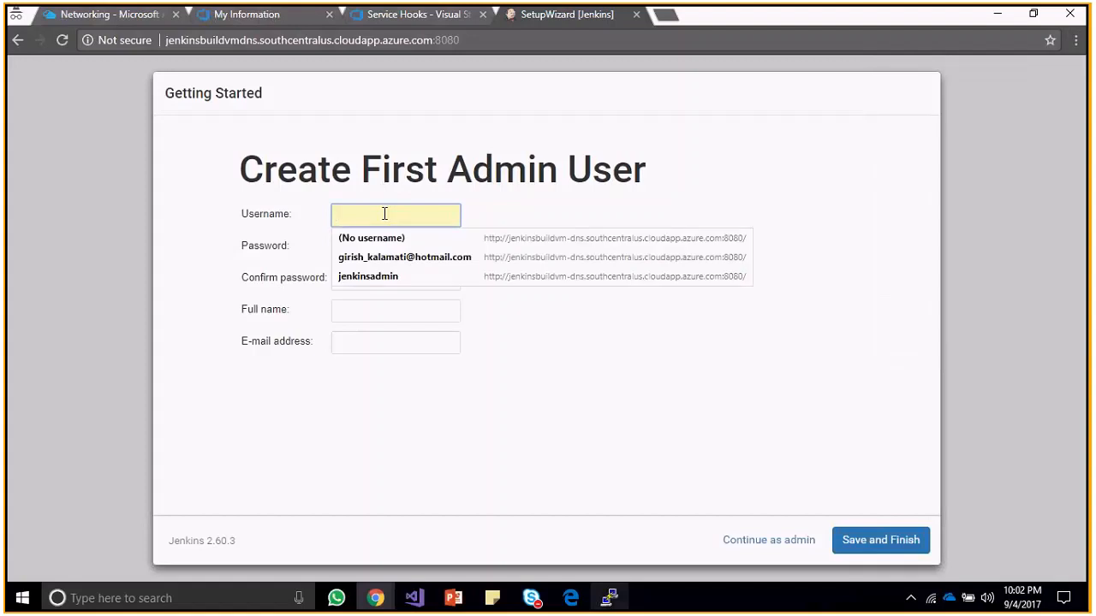
{"action": "key", "text": "alt+f"}
{"action": "left_click", "coordinate": [366, 216]}
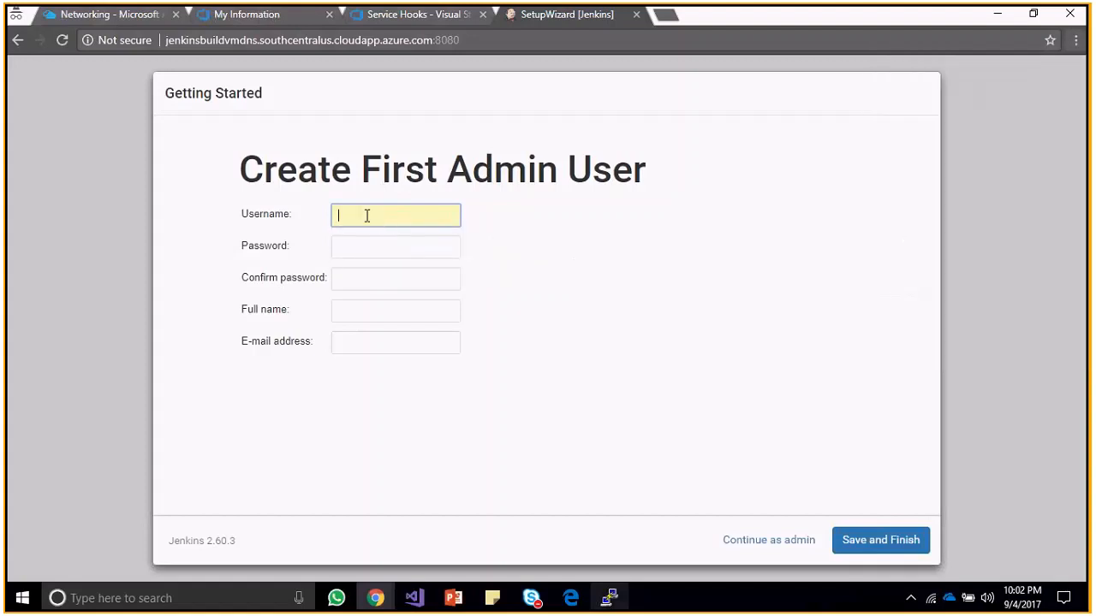
{"action": "left_click", "coordinate": [366, 216]}
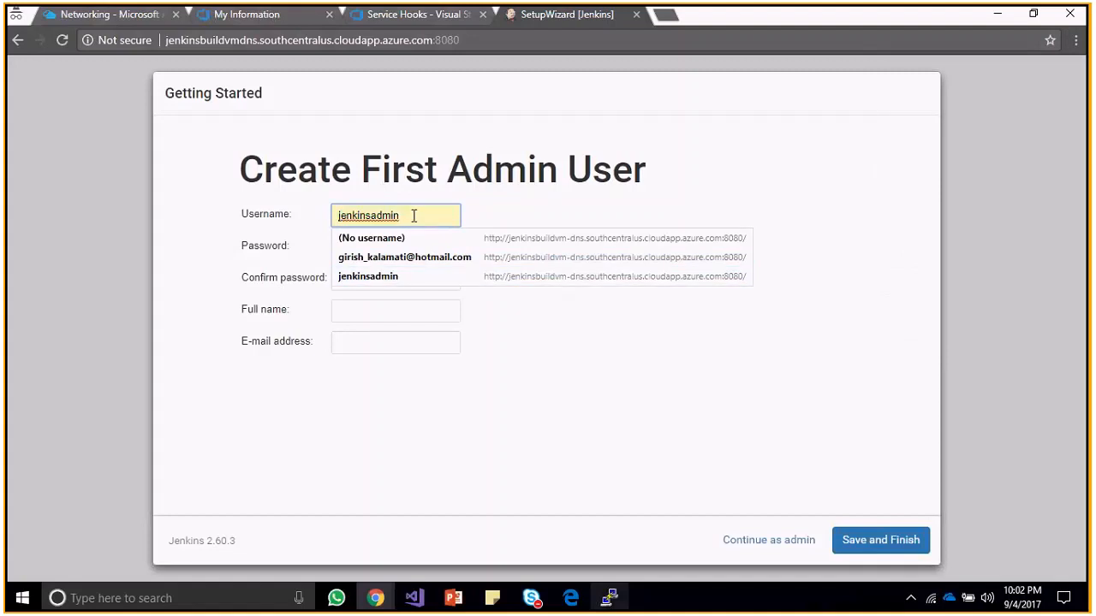
{"action": "left_click", "coordinate": [506, 276]}
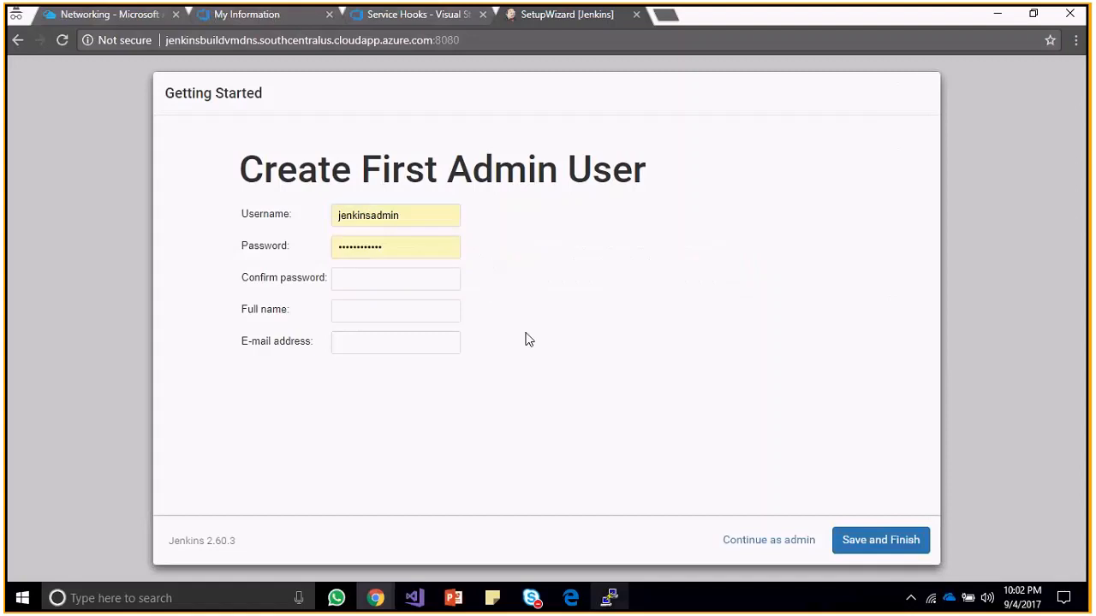
{"action": "left_click", "coordinate": [371, 246]}
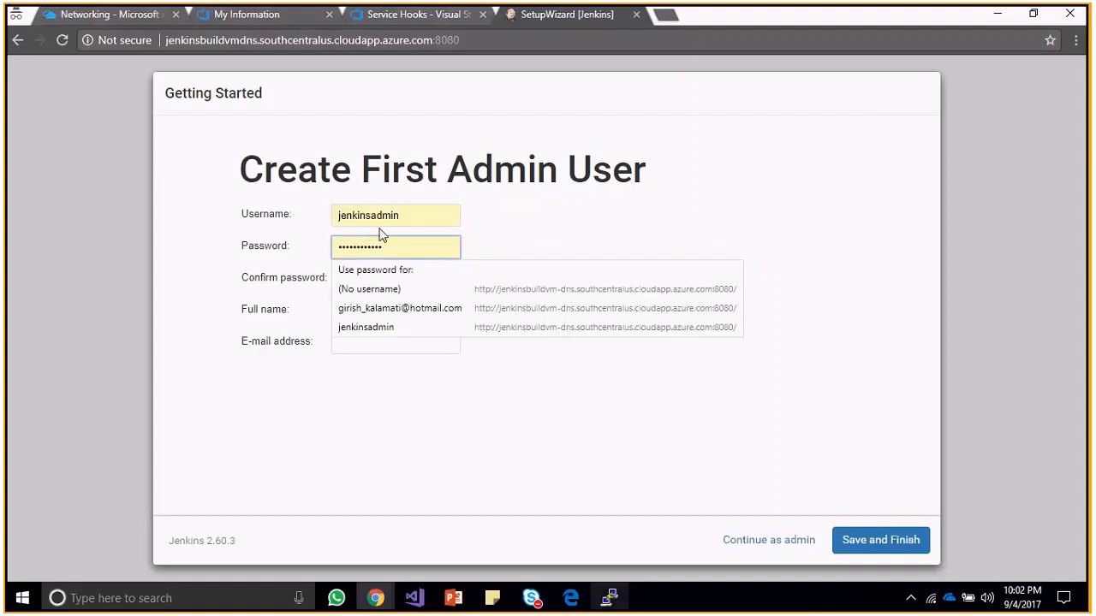
{"action": "left_click", "coordinate": [389, 214]}
{"action": "double_click", "coordinate": [384, 211]}
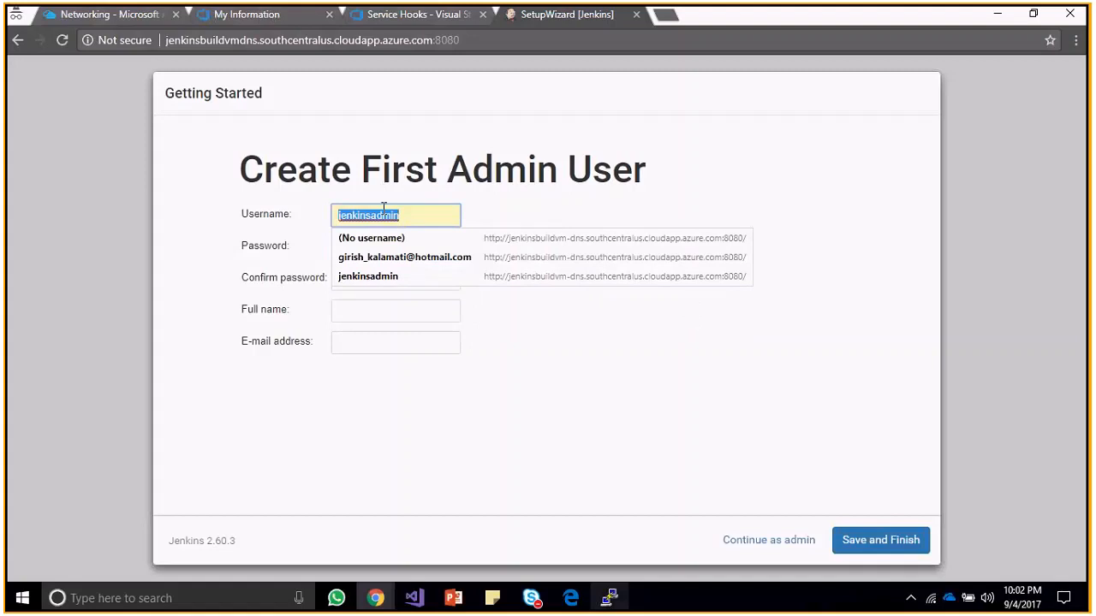
{"action": "key", "text": "BackSpace"}
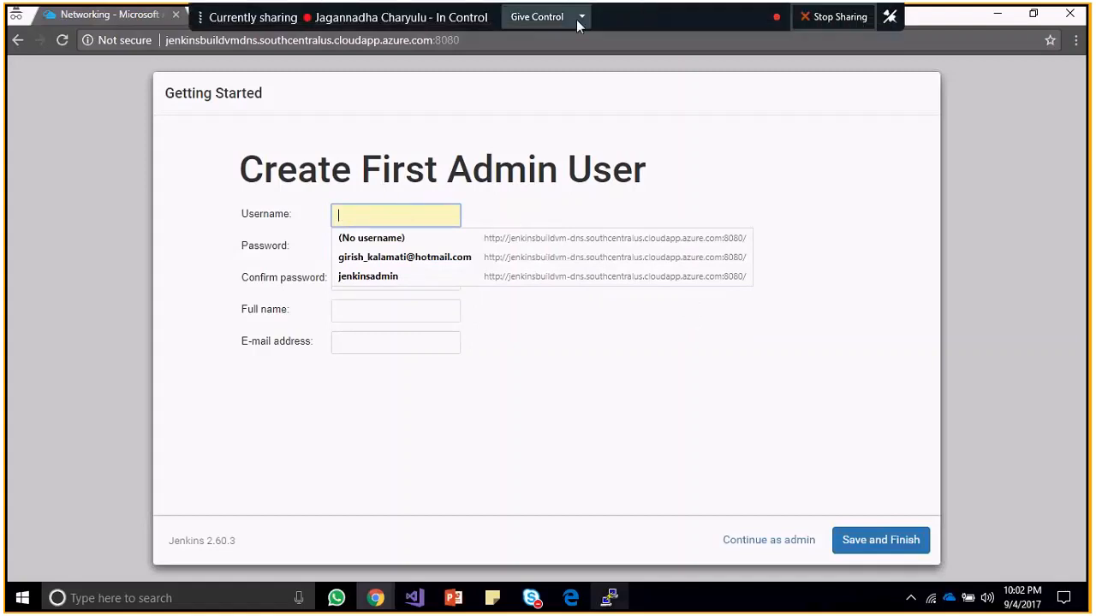
Reclaim screen control and re-fill Username from the saved jenkinsadmin entry.
{"action": "left_click", "coordinate": [579, 18]}
{"action": "left_click", "coordinate": [557, 48]}
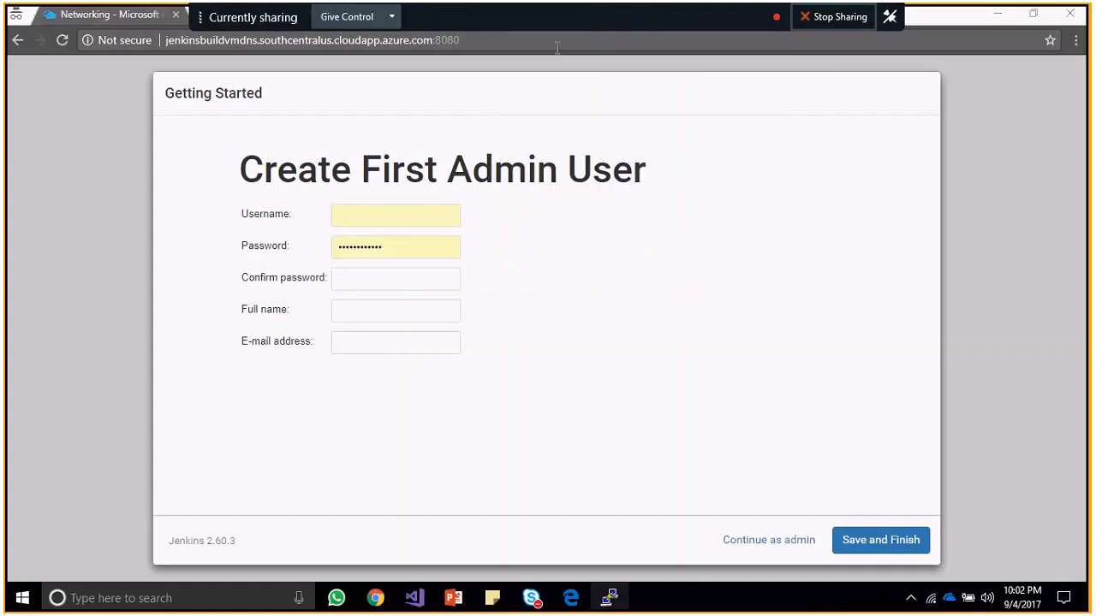
{"action": "left_click", "coordinate": [380, 223]}
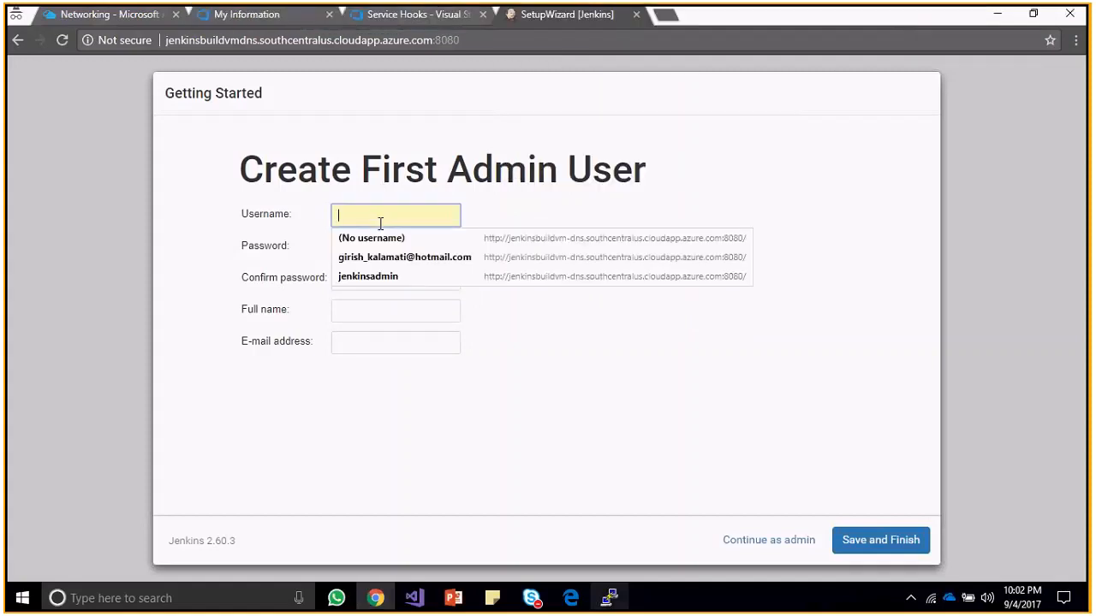
{"action": "key", "text": "alt+f"}
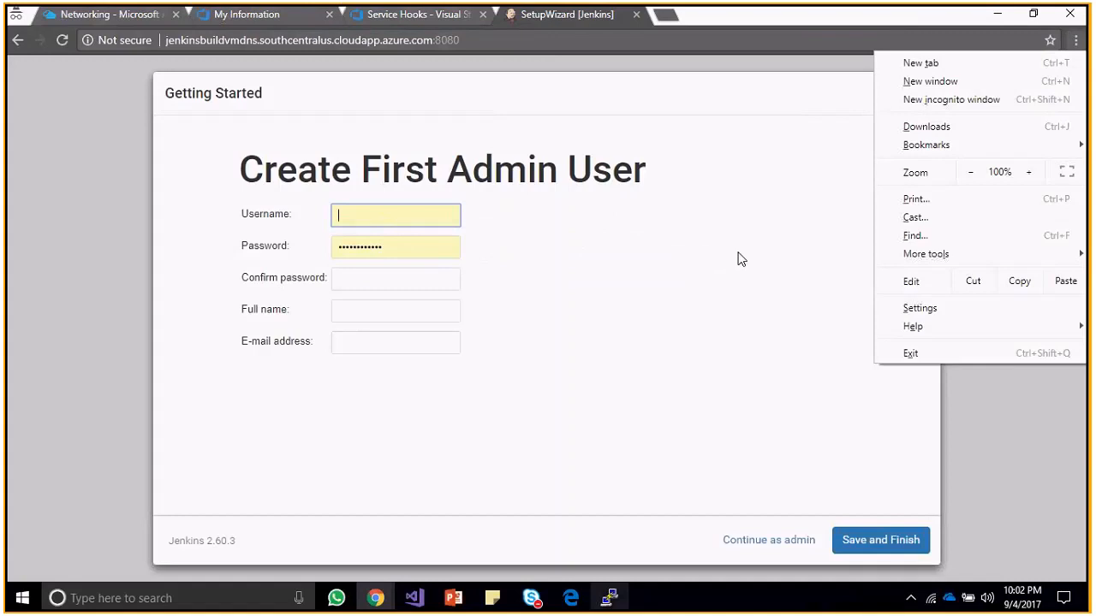
{"action": "left_click", "coordinate": [741, 259]}
{"action": "left_click", "coordinate": [410, 217]}
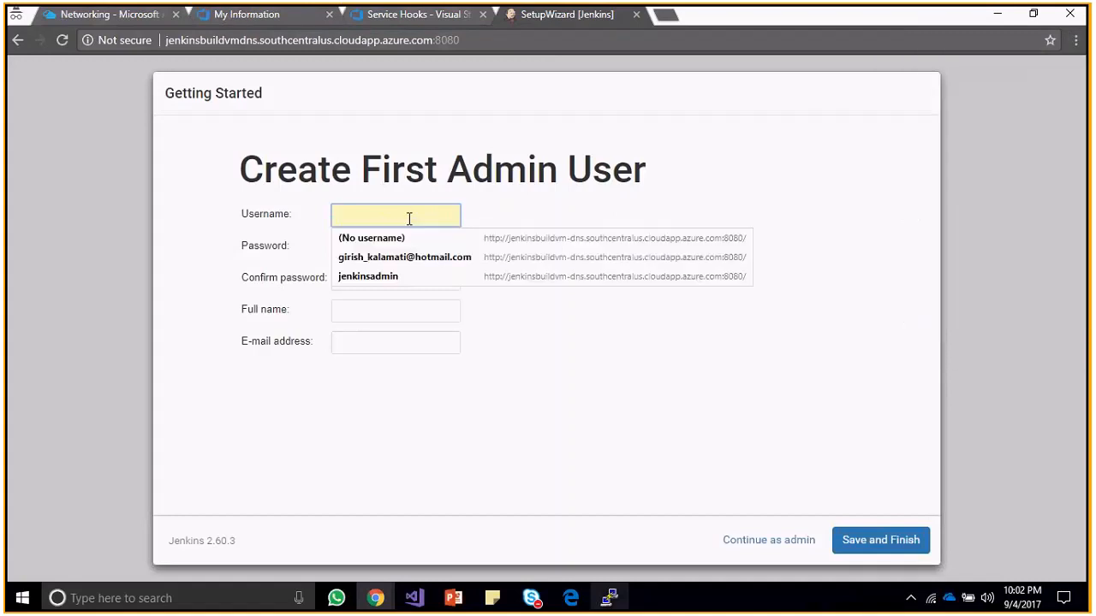
{"action": "key", "text": "alt+f"}
{"action": "left_click", "coordinate": [710, 306]}
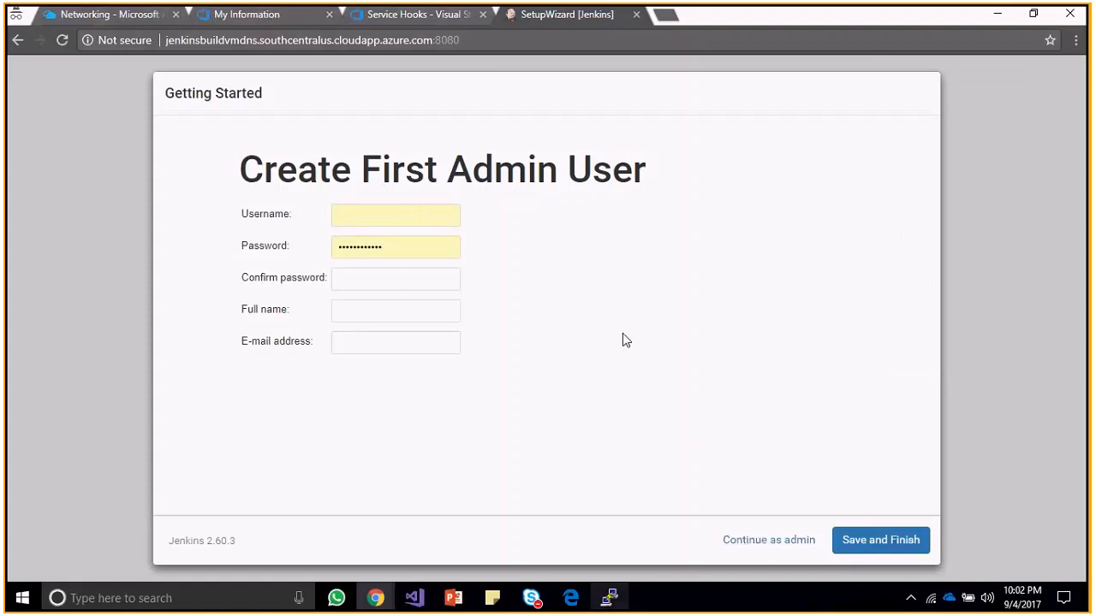
{"action": "left_click", "coordinate": [374, 221]}
{"action": "left_click", "coordinate": [377, 277]}
{"action": "left_click", "coordinate": [394, 216]}
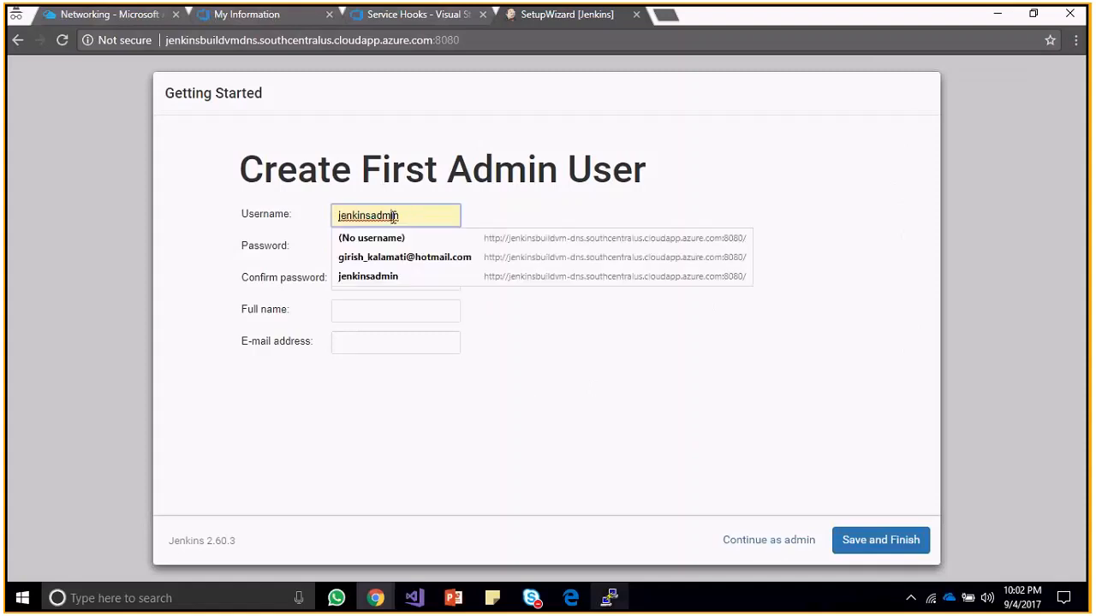
{"action": "left_click", "coordinate": [532, 300]}
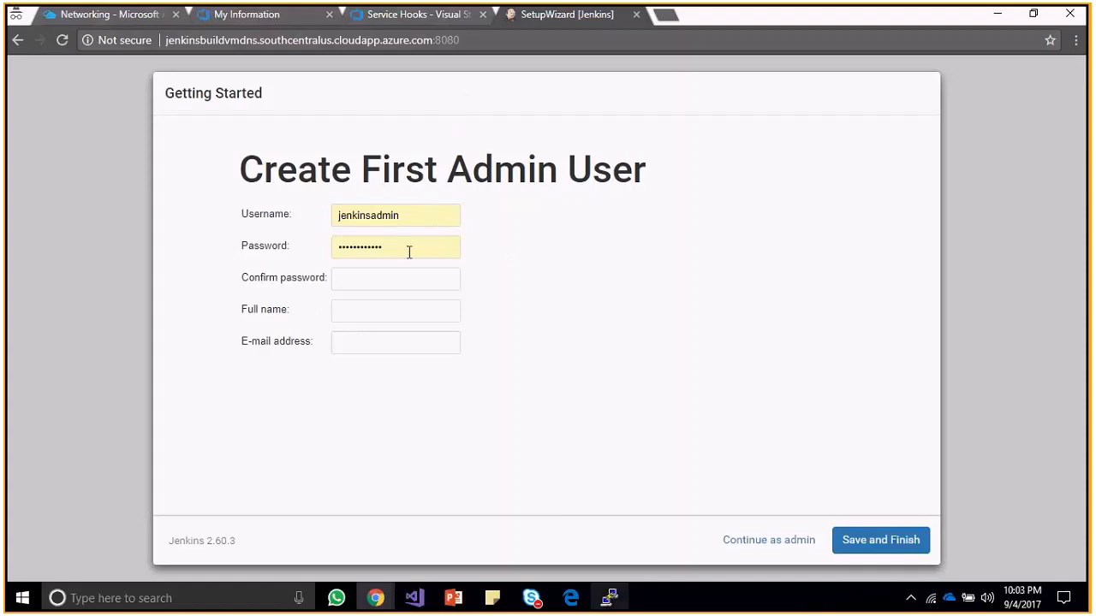
{"action": "double_click", "coordinate": [390, 222]}
{"action": "key", "text": "alt+f"}
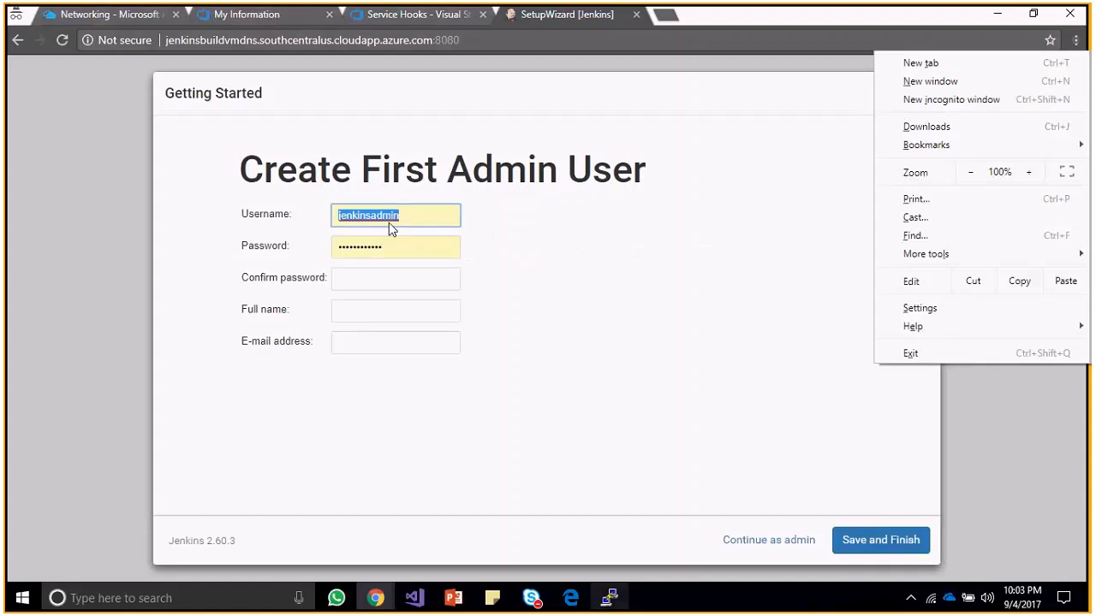
{"action": "left_click", "coordinate": [666, 66]}
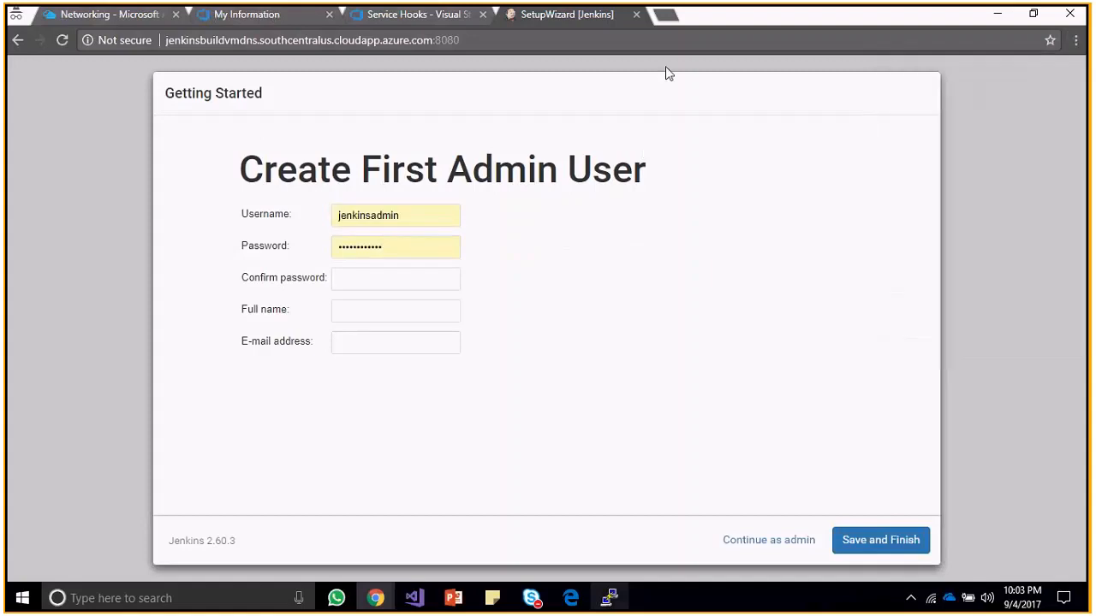
Minimize Chrome and bring forward the JenkinsBuild configure page in the other browser.
{"action": "left_click", "coordinate": [998, 15]}
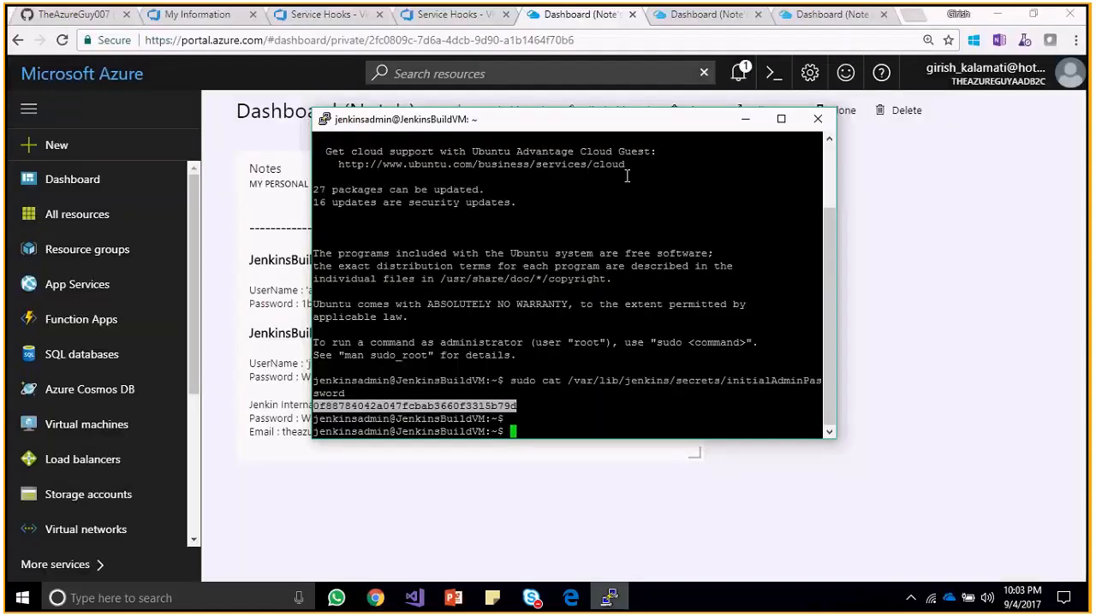
{"action": "left_click", "coordinate": [426, 532]}
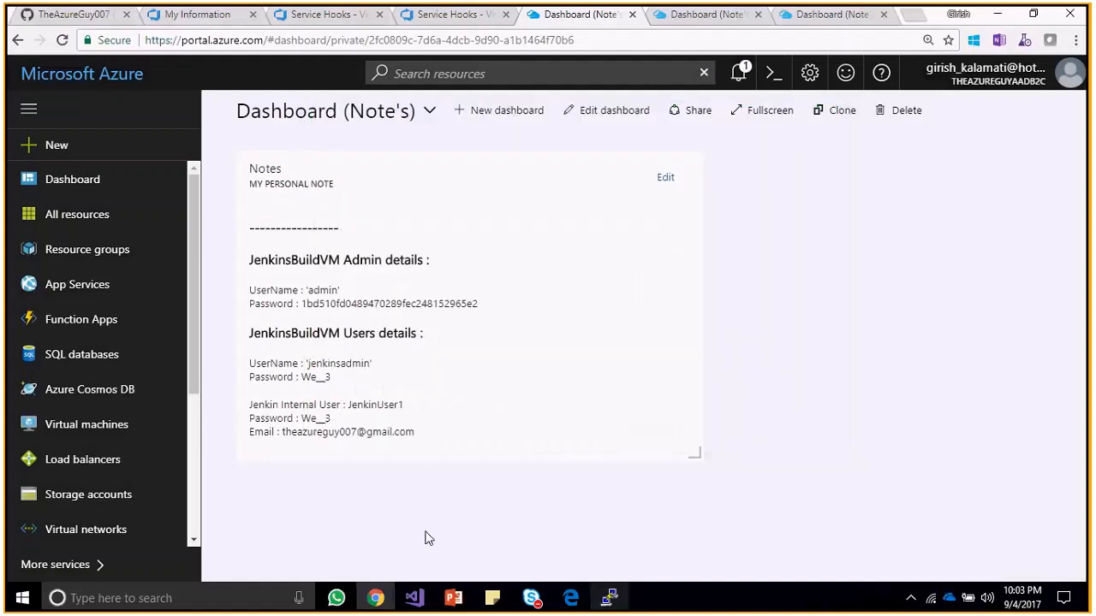
{"action": "left_click", "coordinate": [577, 598]}
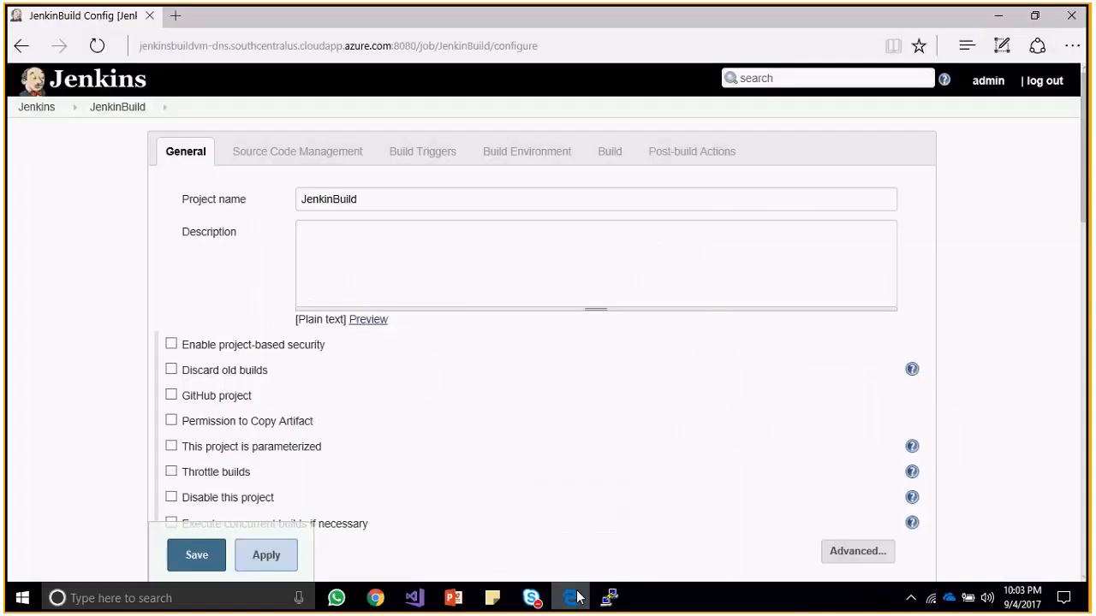
Open a new Edge tab beside the JenkinBuild config tab and stop screen sharing.
{"action": "left_click", "coordinate": [193, 45]}
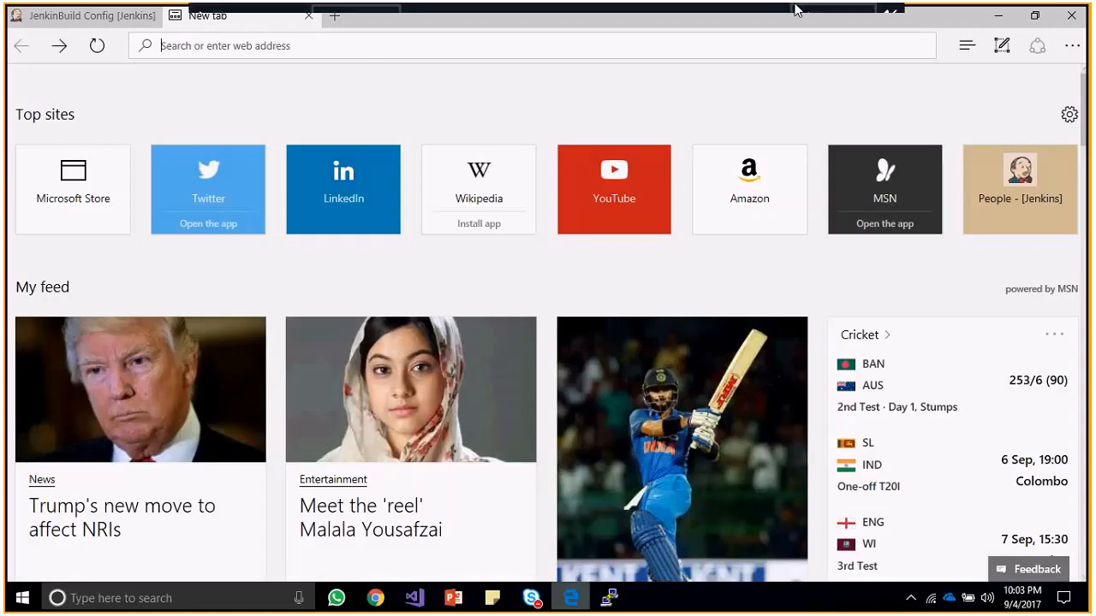
{"action": "left_click", "coordinate": [826, 17]}
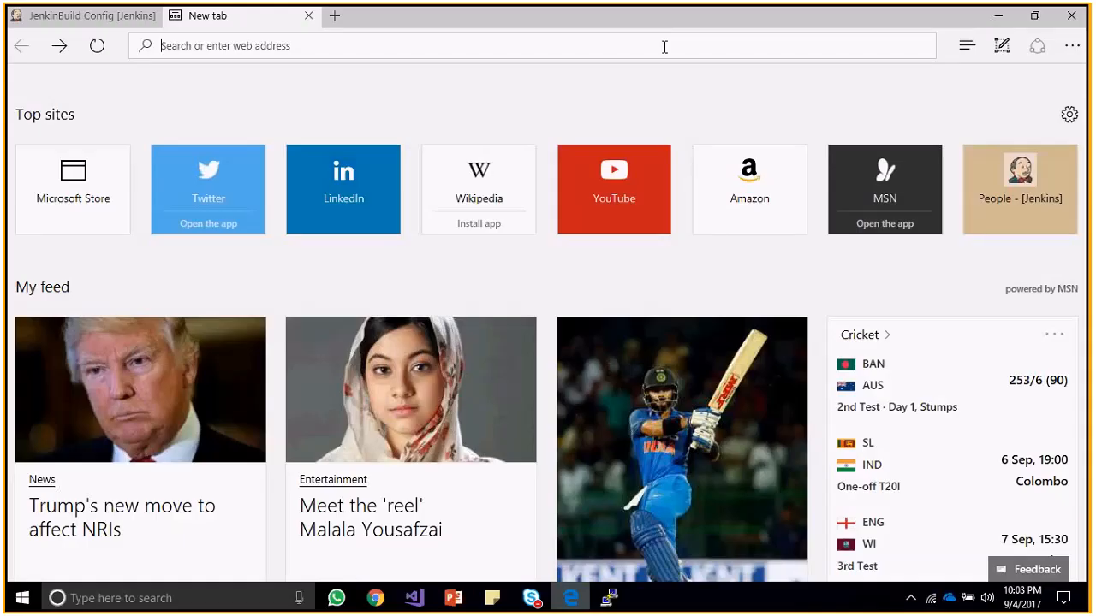
{"action": "key", "text": "alt+shift+i"}
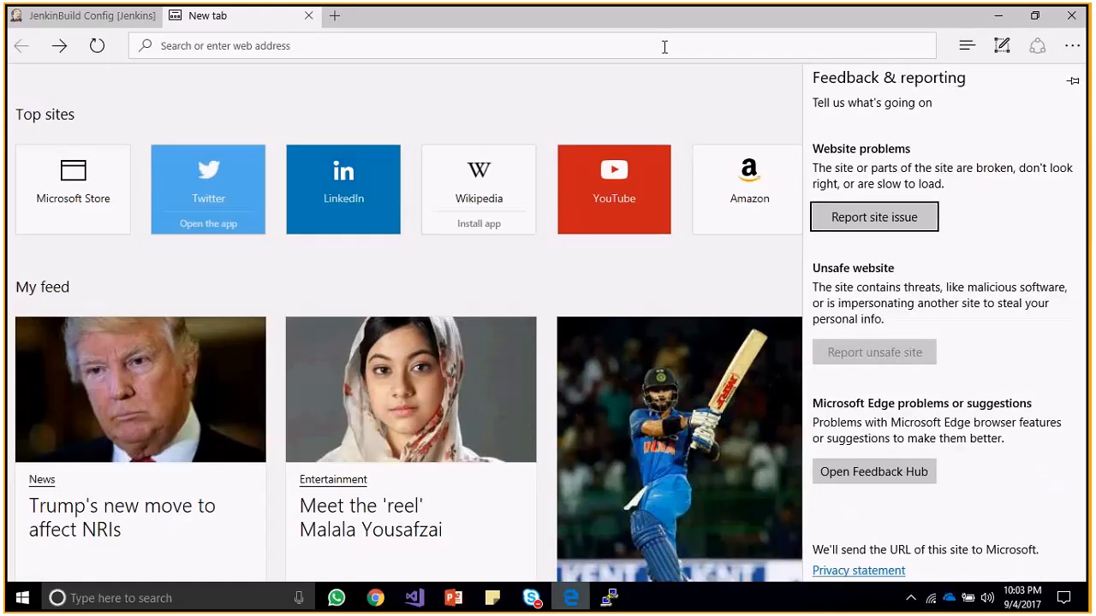
{"action": "left_click", "coordinate": [665, 47]}
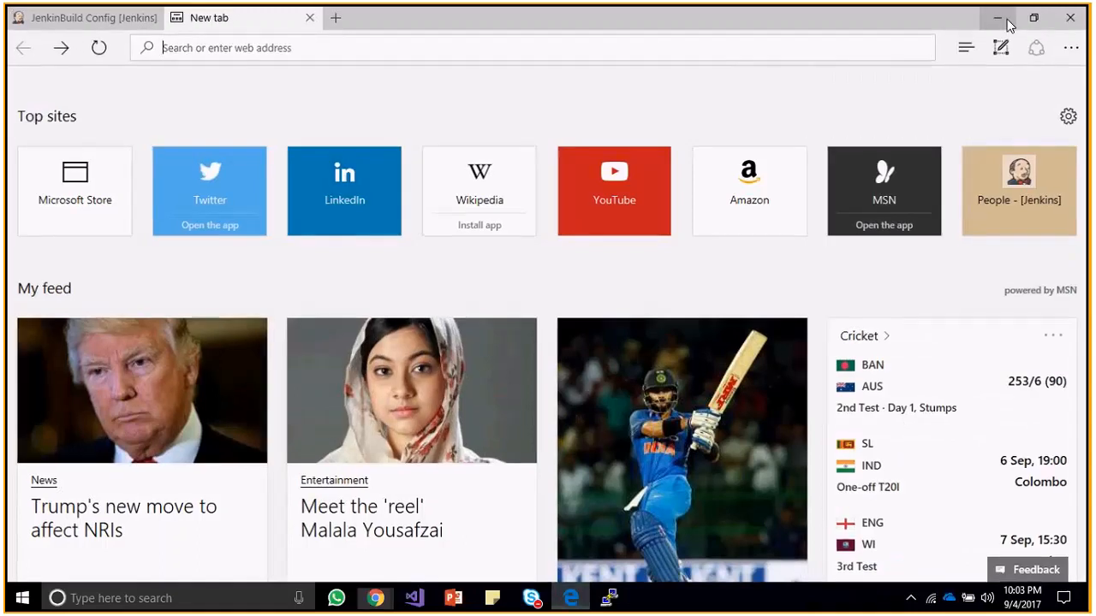
Minimize Edge and give screen control to the other presenter.
{"action": "left_click", "coordinate": [1002, 19]}
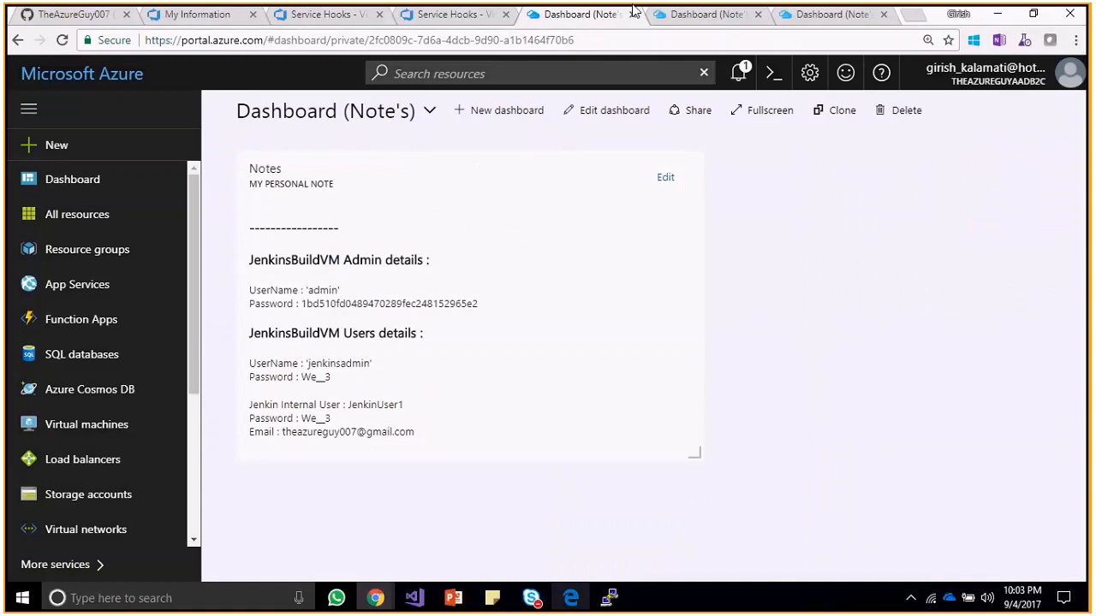
{"action": "left_click", "coordinate": [388, 18]}
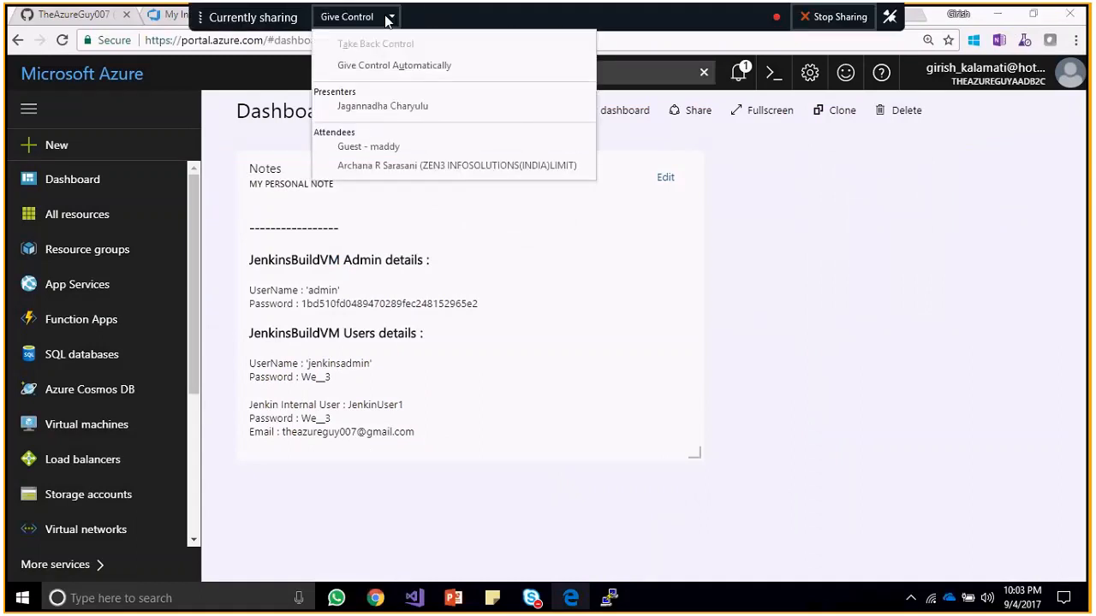
{"action": "left_click", "coordinate": [410, 105]}
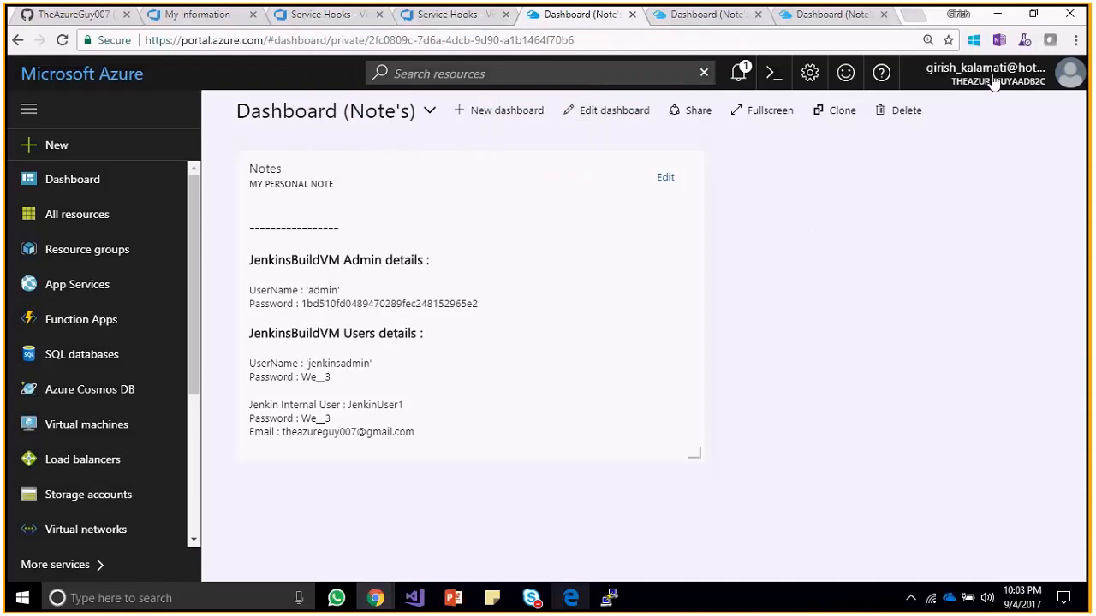
Minimize the Azure dashboard, PuTTY, PowerPoint, Skype and Edge windows to reveal the desktop.
{"action": "left_click", "coordinate": [998, 13]}
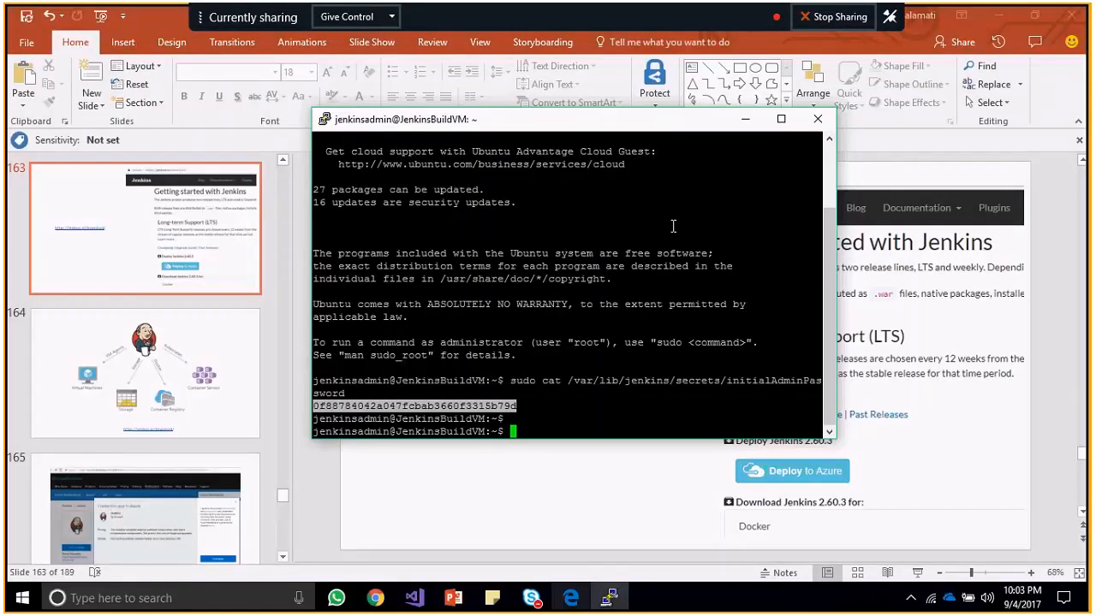
{"action": "left_click", "coordinate": [745, 119]}
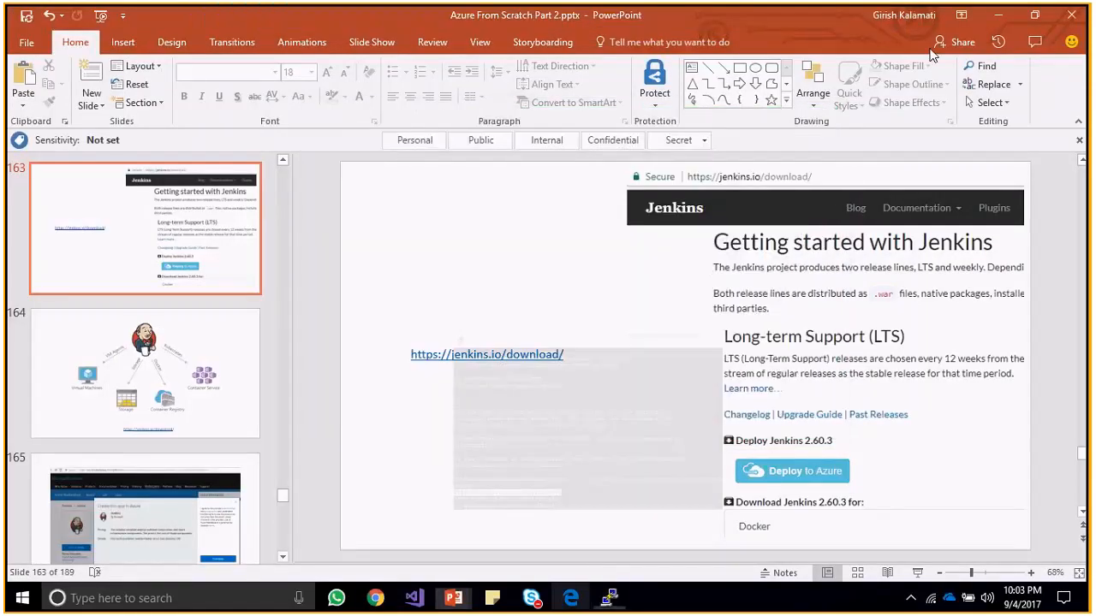
{"action": "left_click", "coordinate": [998, 15]}
{"action": "left_click", "coordinate": [904, 16]}
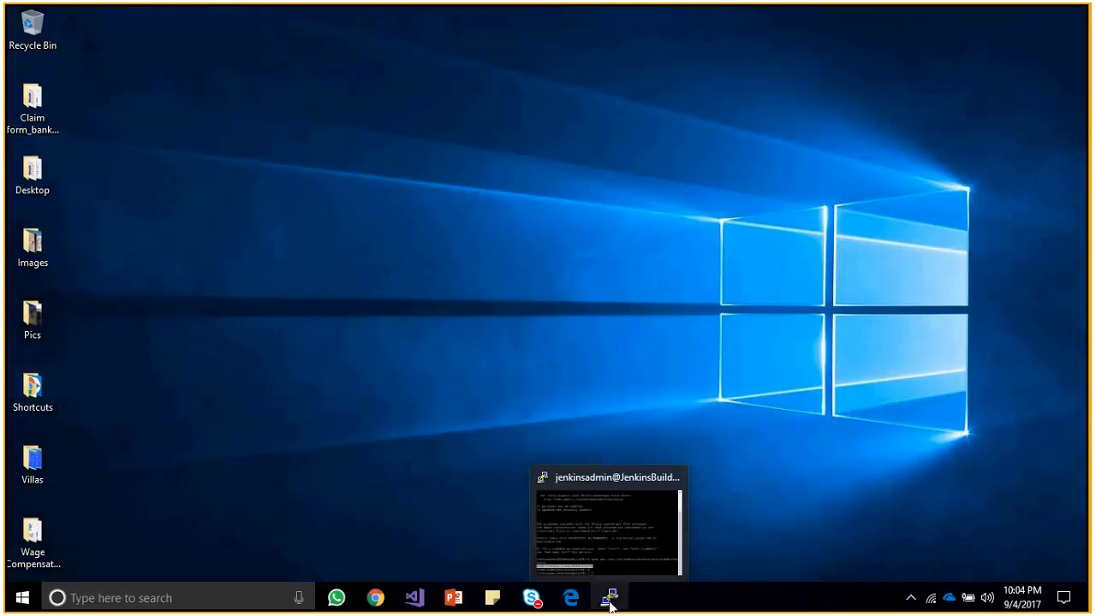
{"action": "left_click", "coordinate": [569, 598]}
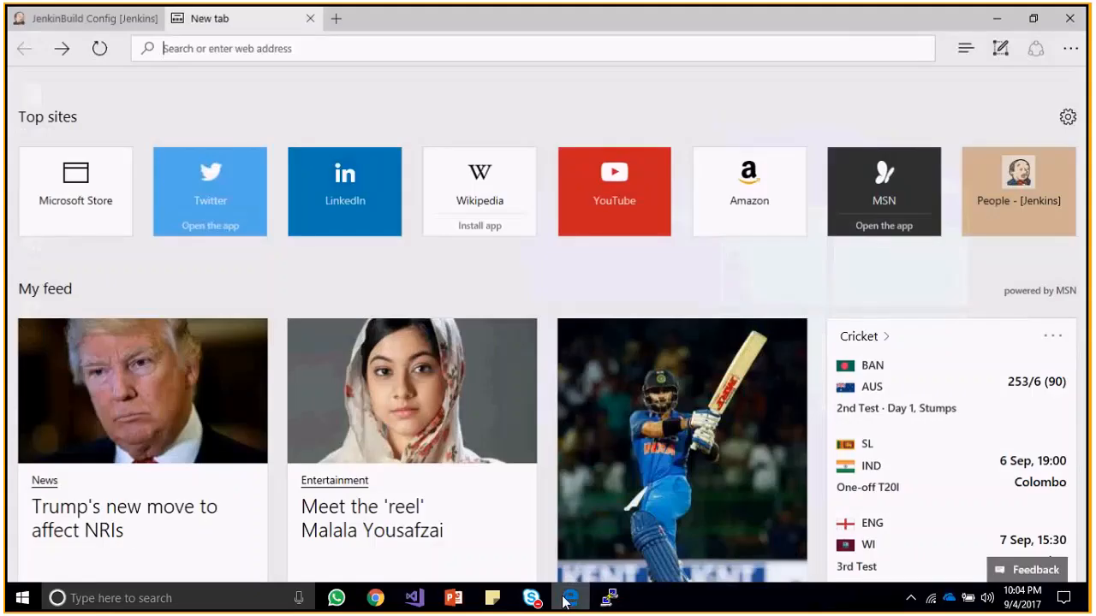
{"action": "left_click", "coordinate": [568, 599]}
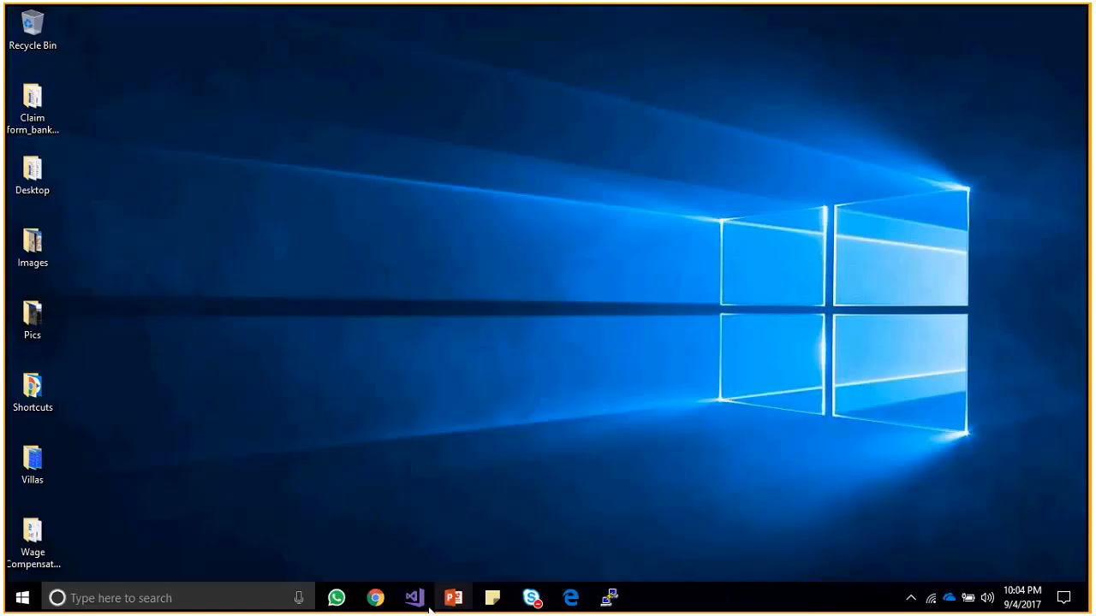
{"action": "left_click", "coordinate": [376, 598]}
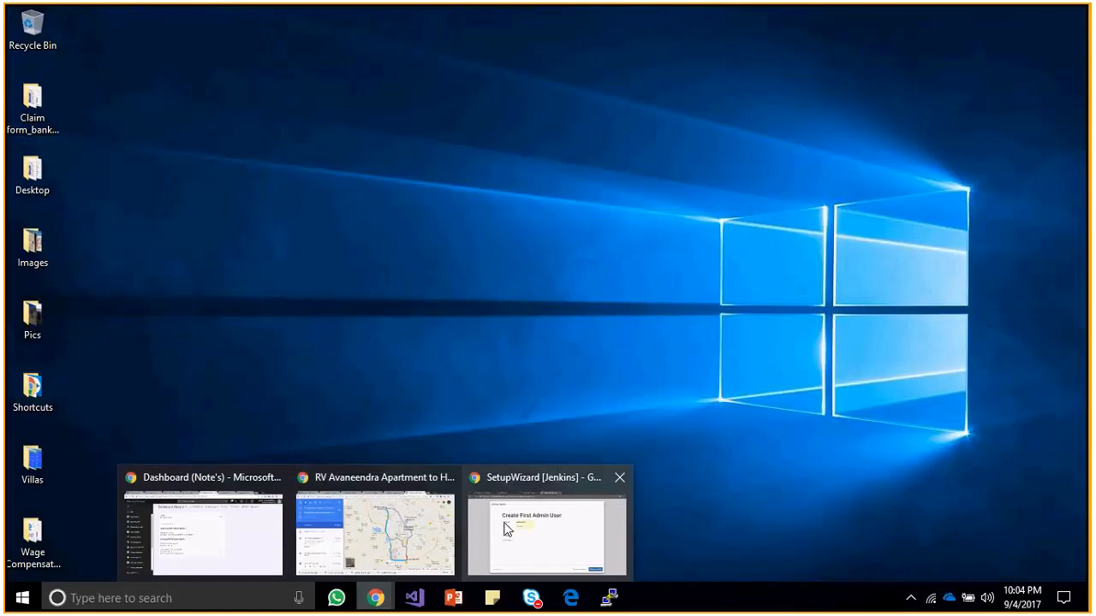
Bring up the Jenkins setup wizard and set screen control to be handed over automatically.
{"action": "left_click", "coordinate": [507, 529]}
{"action": "double_click", "coordinate": [392, 207]}
{"action": "key", "text": "ctrl+l"}
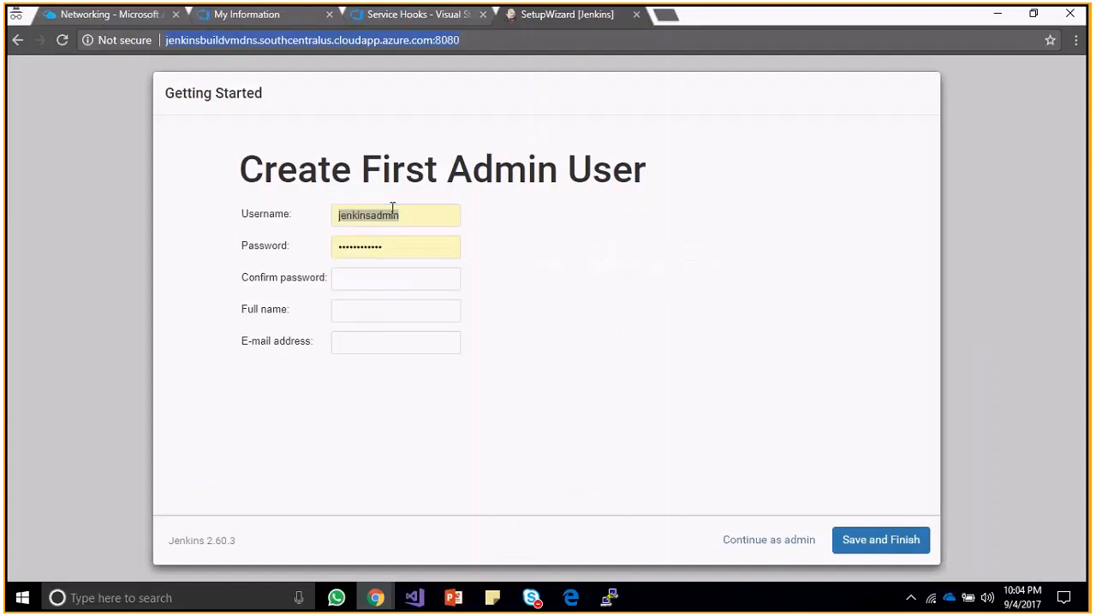
{"action": "double_click", "coordinate": [392, 214]}
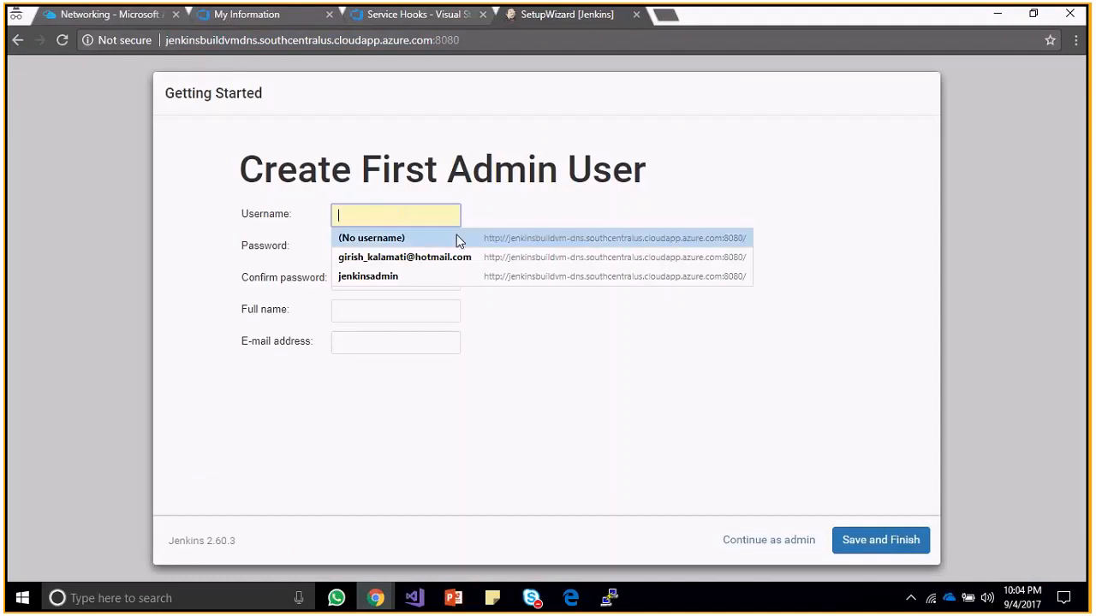
{"action": "mouse_move", "coordinate": [443, 7]}
{"action": "left_click", "coordinate": [390, 17]}
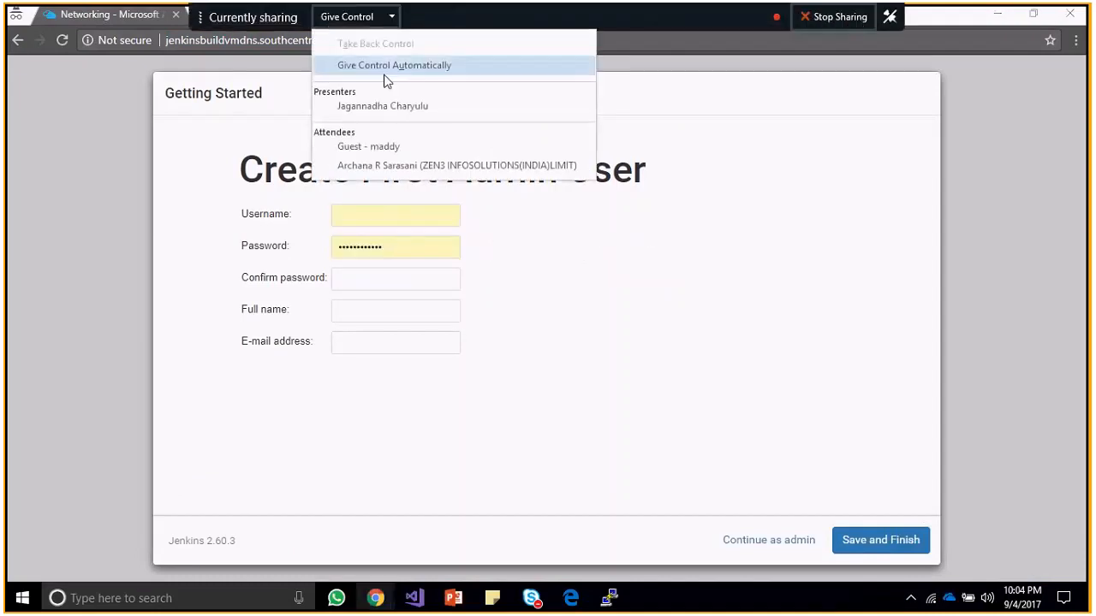
{"action": "left_click", "coordinate": [383, 105]}
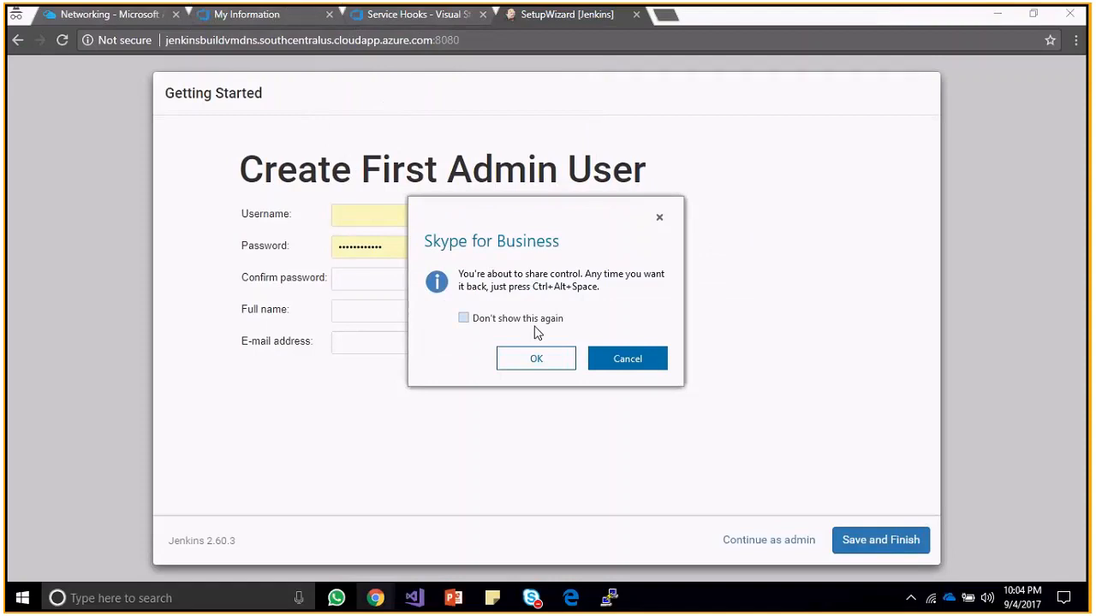
{"action": "left_click", "coordinate": [536, 358]}
Enter admin username jenkinsuser1 and the password in both password fields.
{"action": "left_click", "coordinate": [377, 213]}
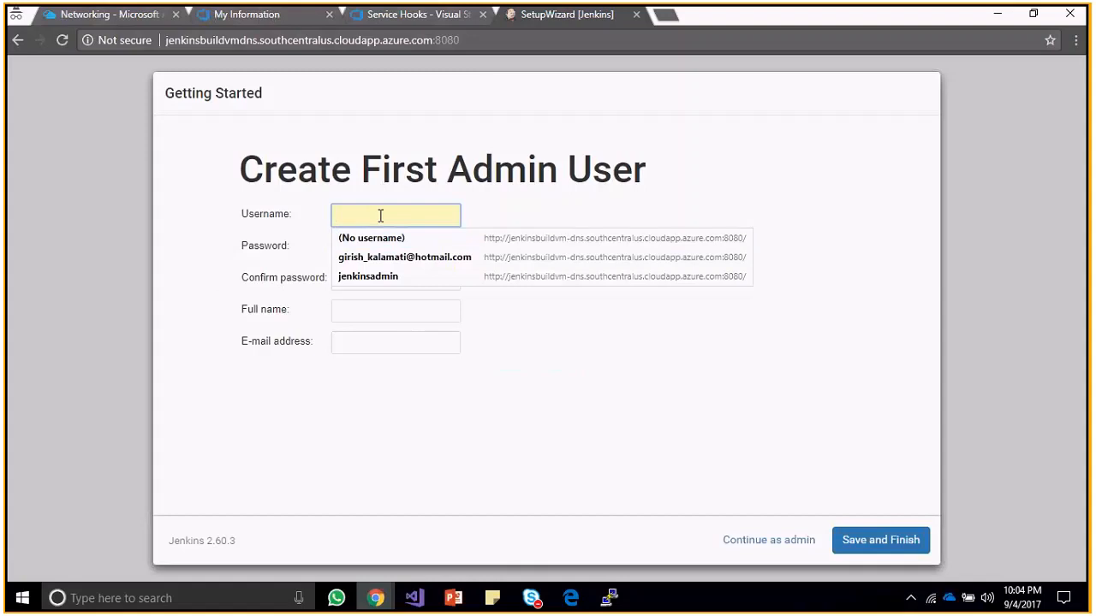
{"action": "type", "text": "jjjaga"}
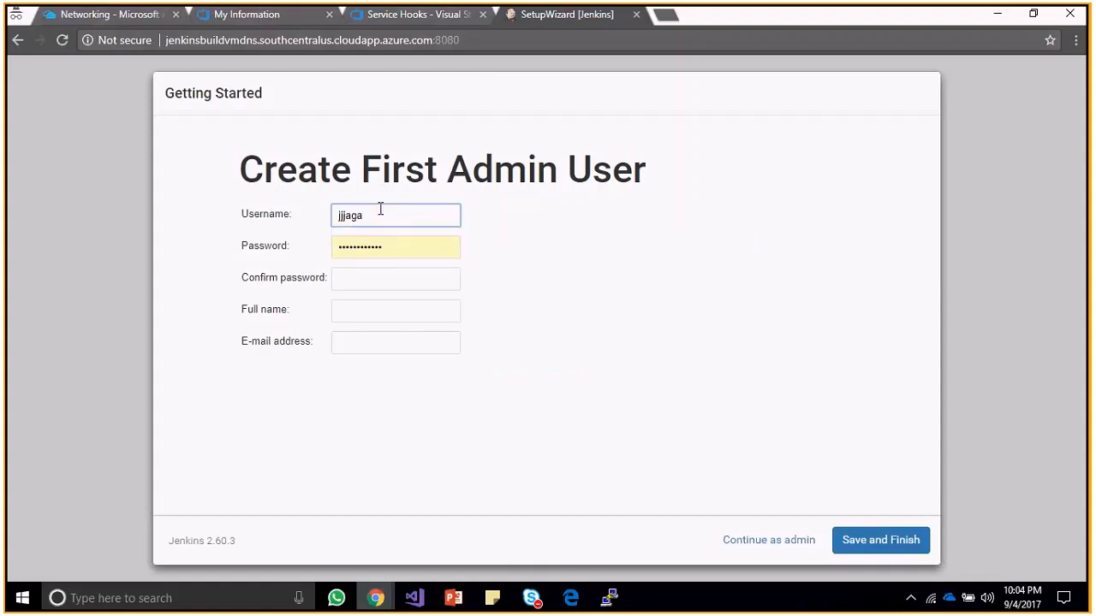
{"action": "key", "text": "BackSpace"}
{"action": "key", "text": "BackSpace"}
{"action": "key", "text": "BackSpace"}
{"action": "key", "text": "BackSpace"}
{"action": "key", "text": "BackSpace"}
{"action": "key", "text": "BackSpace"}
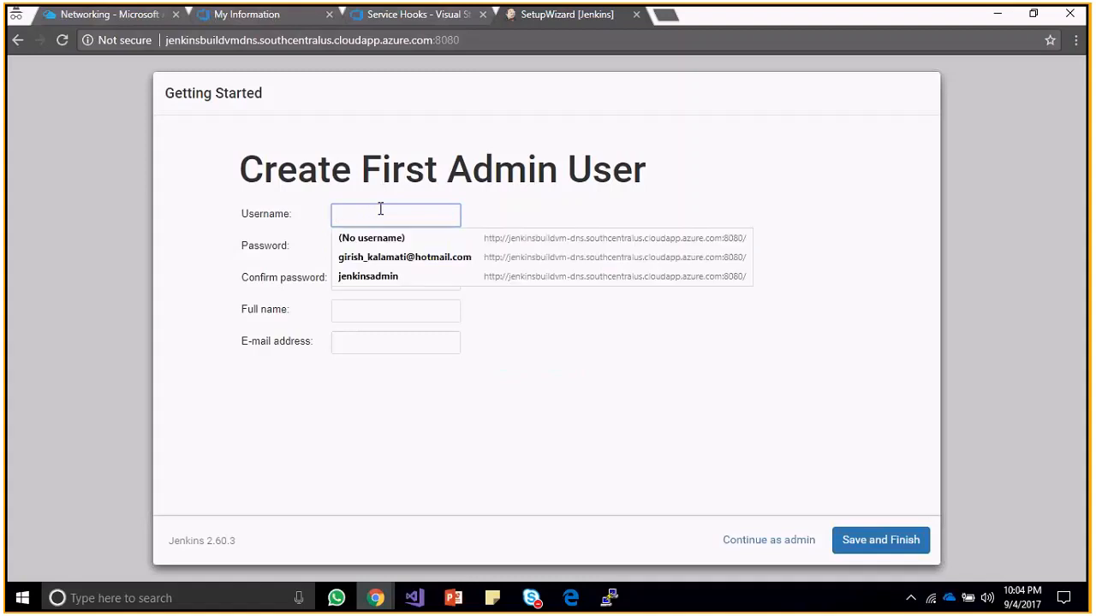
{"action": "type", "text": "jenkinsuser1"}
{"action": "key", "text": "Tab"}
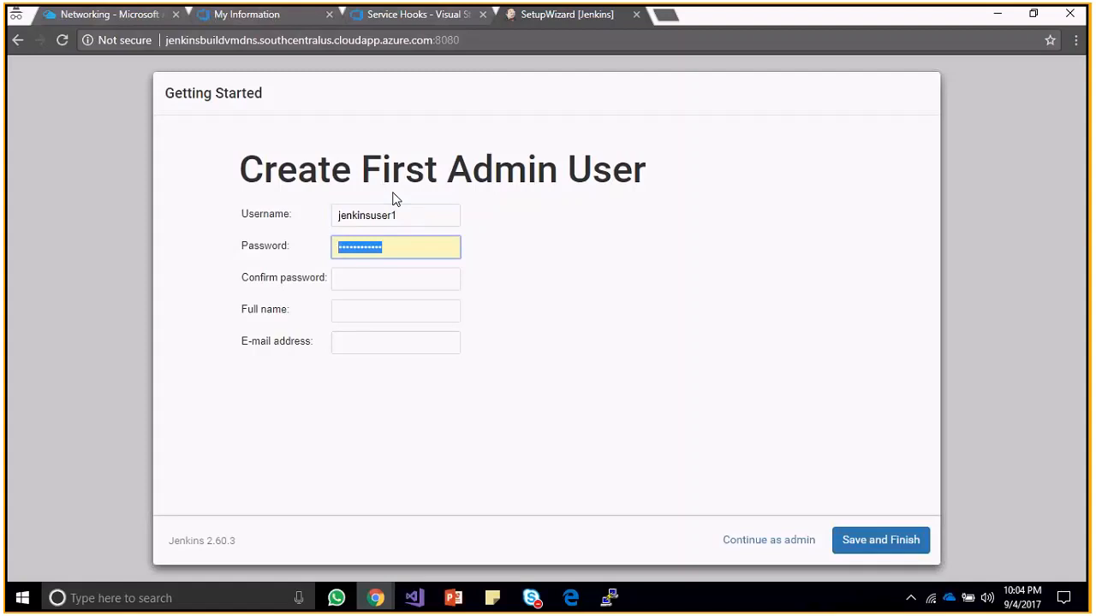
{"action": "type", "text": "******"}
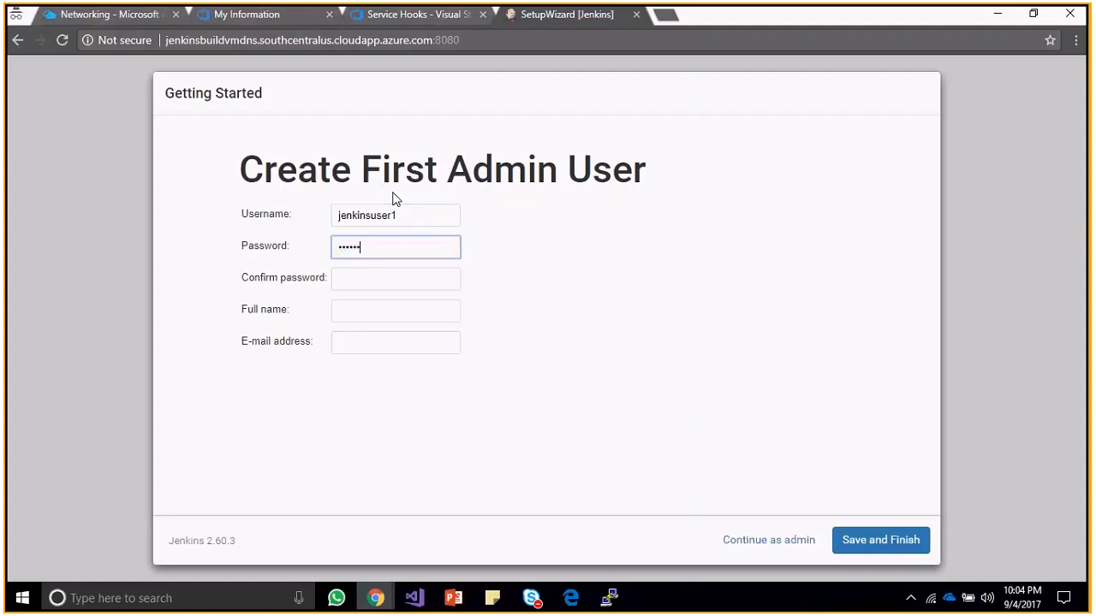
{"action": "type", "text": "*****"}
{"action": "key", "text": "Tab"}
{"action": "type", "text": "***********"}
Fill in the admin's full name and e-mail address.
{"action": "key", "text": "Tab"}
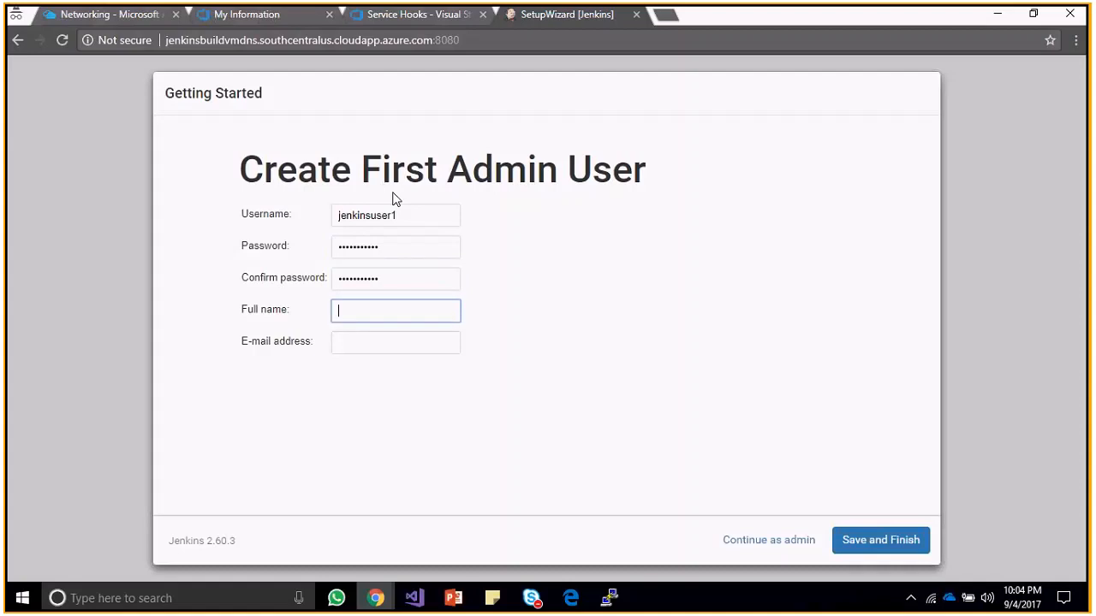
{"action": "type", "text": "JW"}
{"action": "key", "text": "BackSpace"}
{"action": "type", "text": "U"}
{"action": "key", "text": "Tab"}
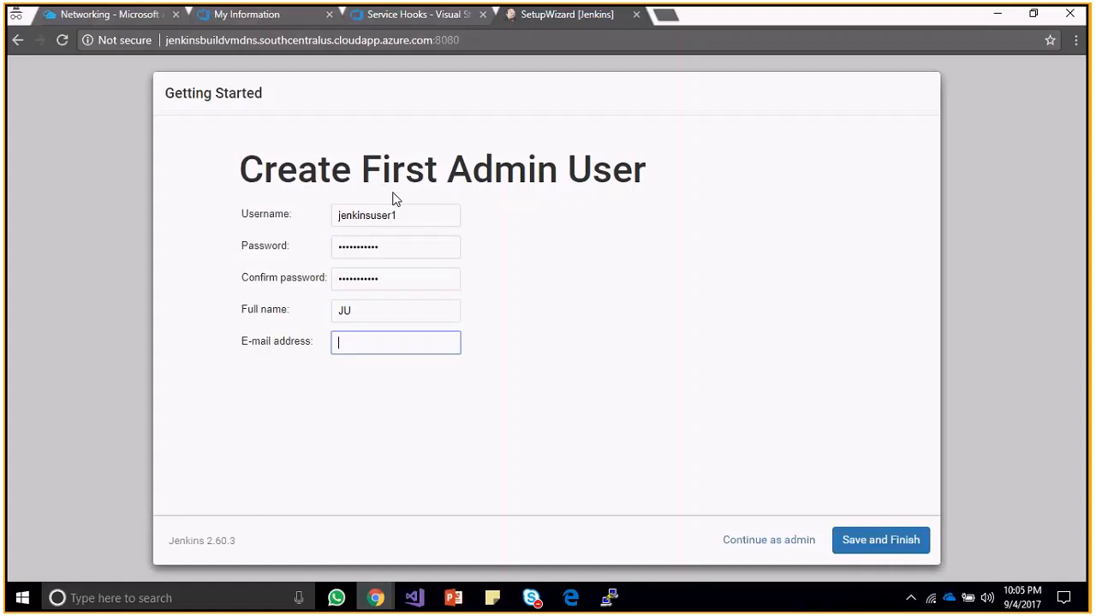
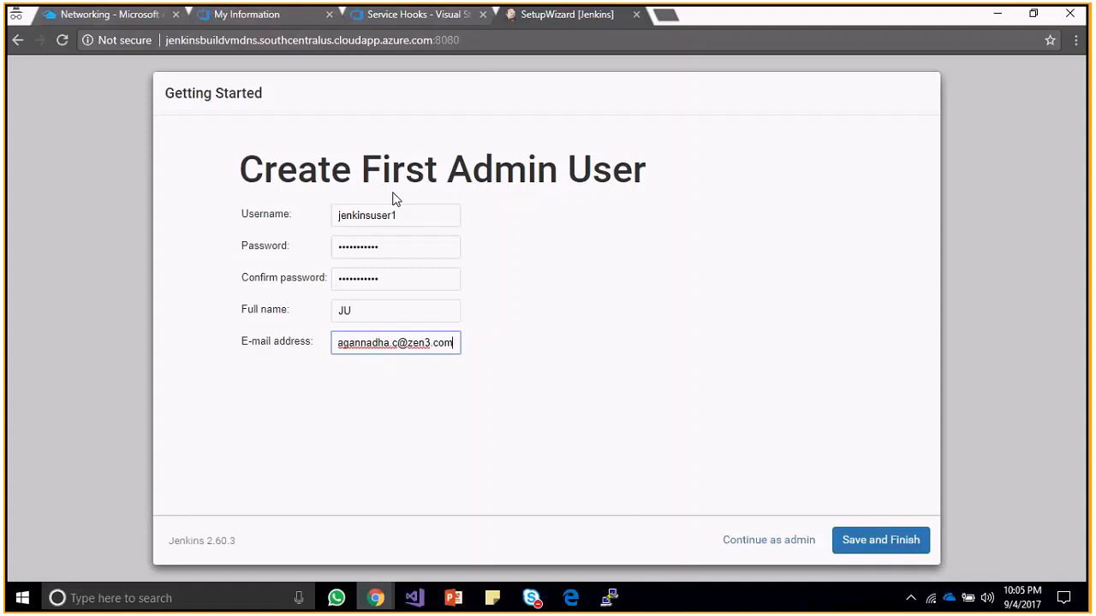
Save the first admin user, finish setup and open the Welcome to Jenkins dashboard.
{"action": "left_click", "coordinate": [889, 538]}
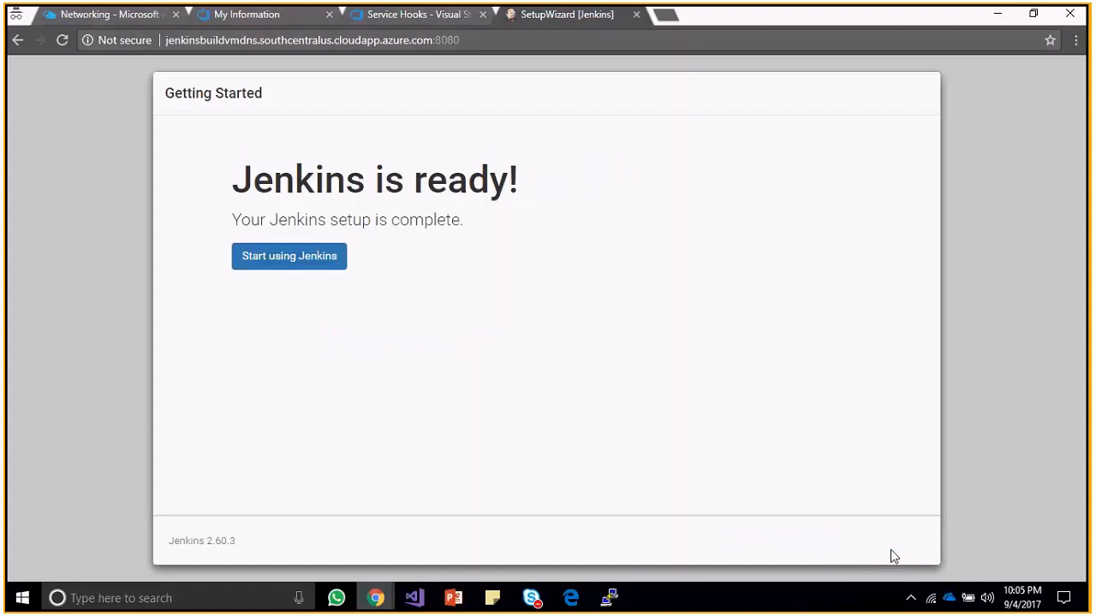
{"action": "left_click", "coordinate": [288, 263]}
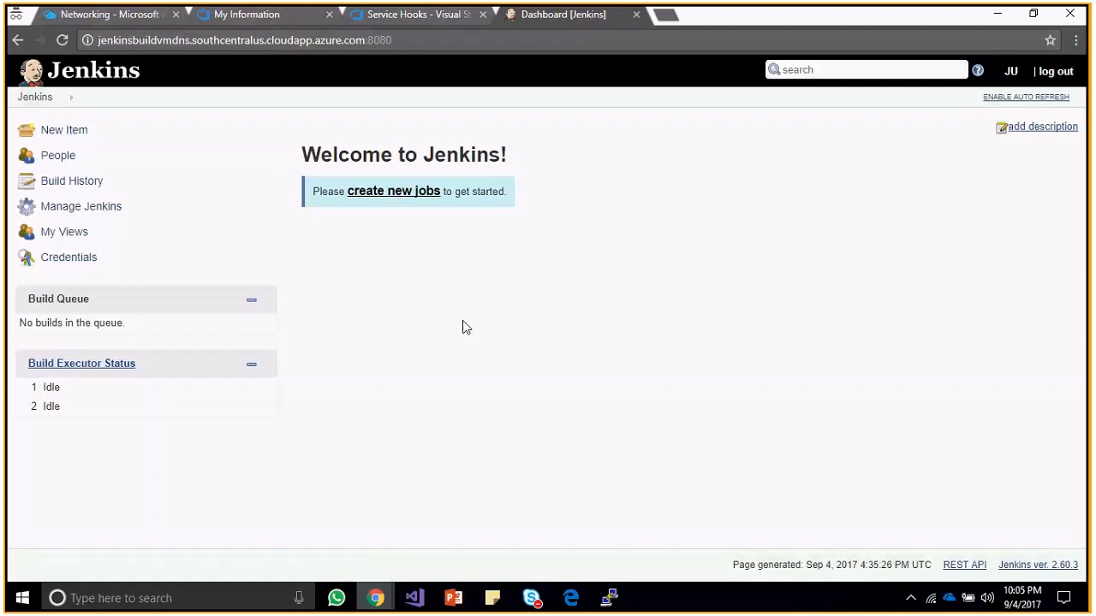
Create a new Freestyle project named JenkinsBuild.
{"action": "left_click", "coordinate": [411, 194]}
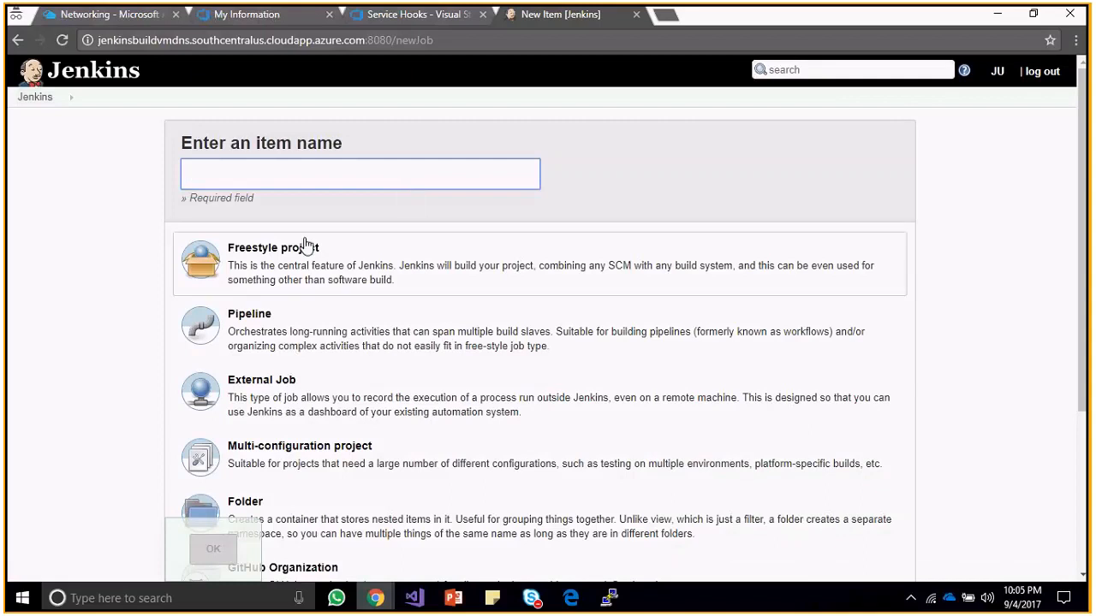
{"action": "left_click", "coordinate": [277, 250]}
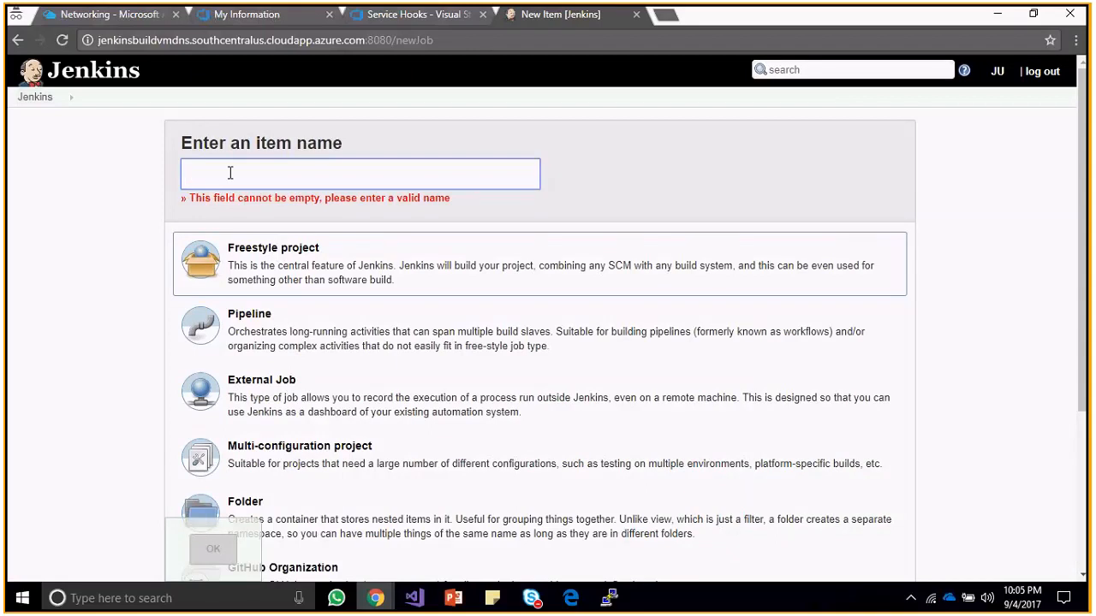
{"action": "type", "text": "Je"}
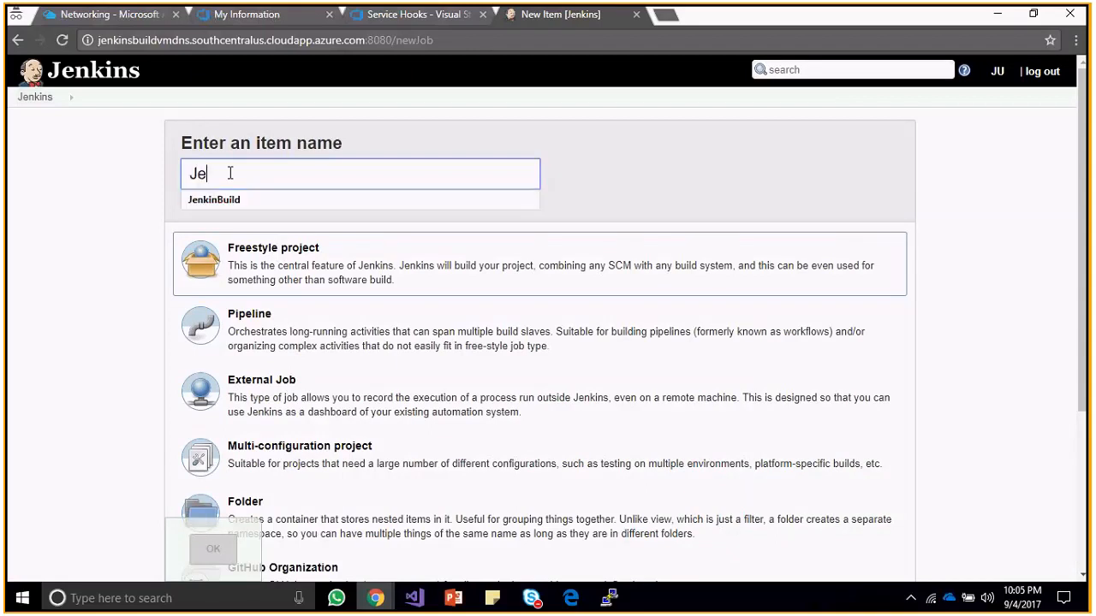
{"action": "type", "text": "nkinsB"}
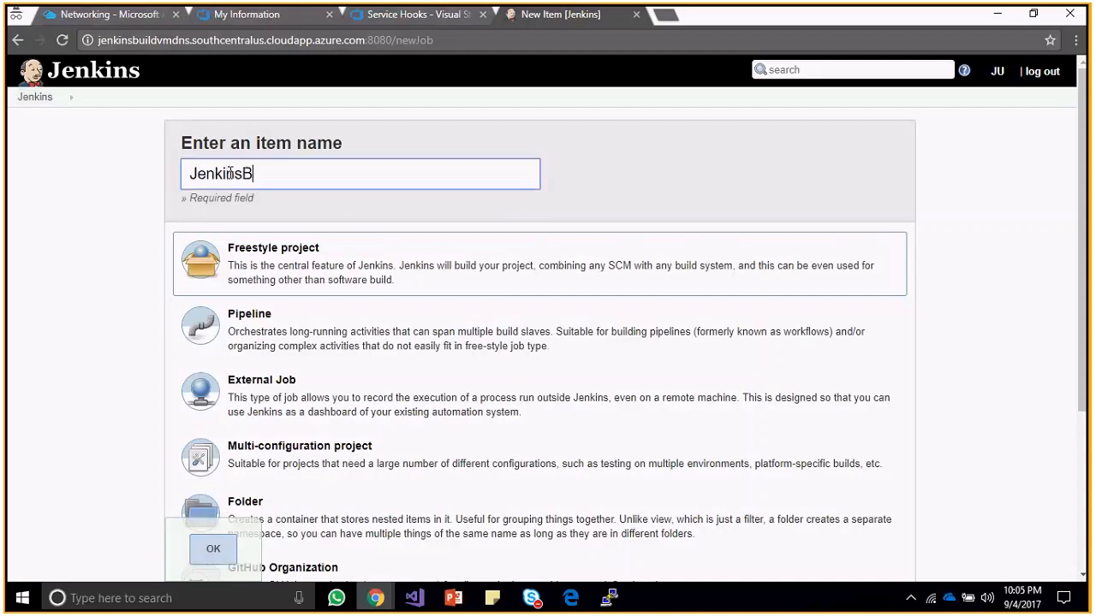
{"action": "type", "text": "uild"}
{"action": "left_click", "coordinate": [246, 254]}
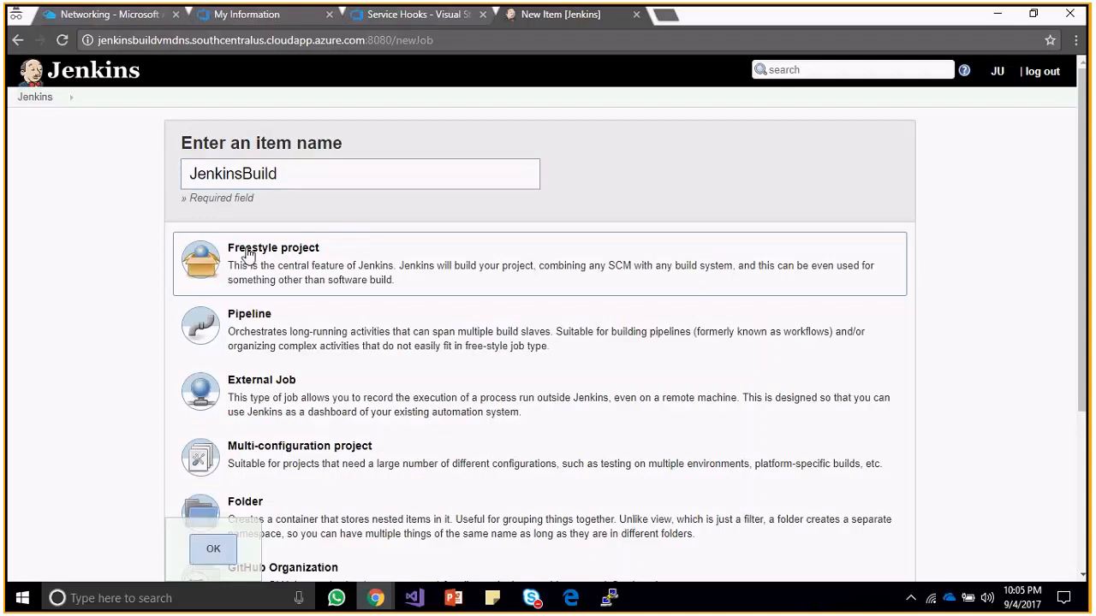
{"action": "scroll", "coordinate": [247, 255], "scroll_direction": "down", "scroll_amount": 3}
{"action": "scroll", "coordinate": [133, 472], "scroll_direction": "down", "scroll_amount": 1}
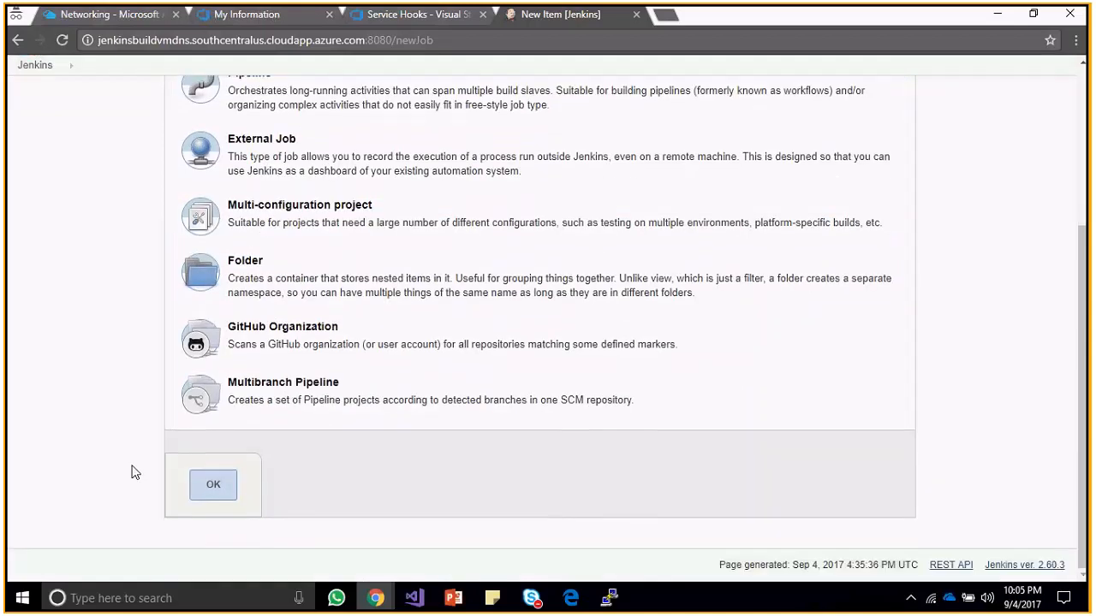
{"action": "left_click", "coordinate": [206, 477]}
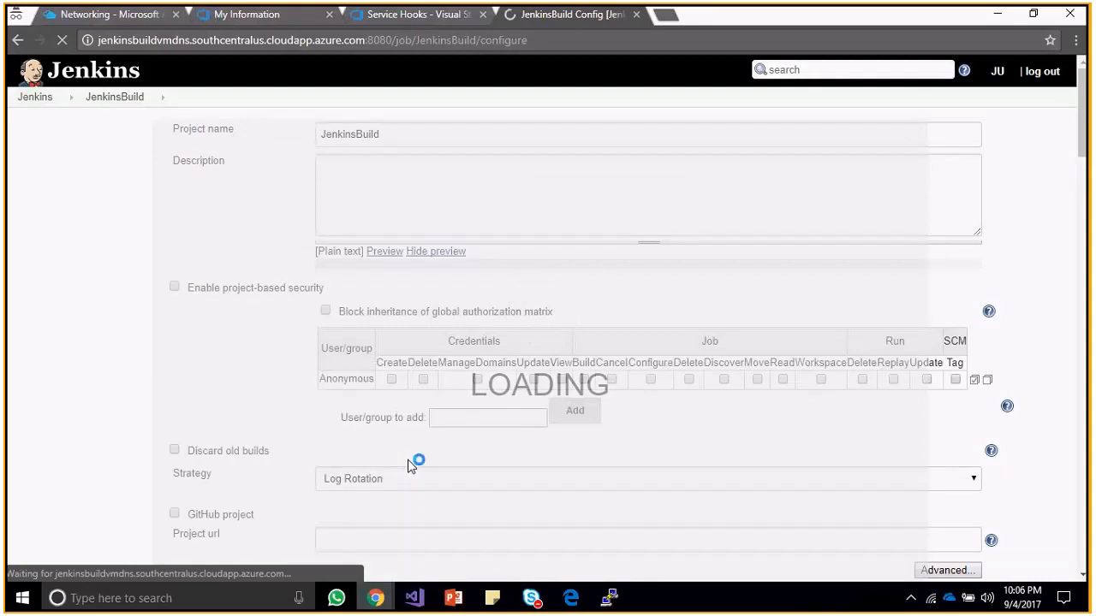
Select Git as the JenkinsBuild job's source code management.
{"action": "mouse_move", "coordinate": [454, 606]}
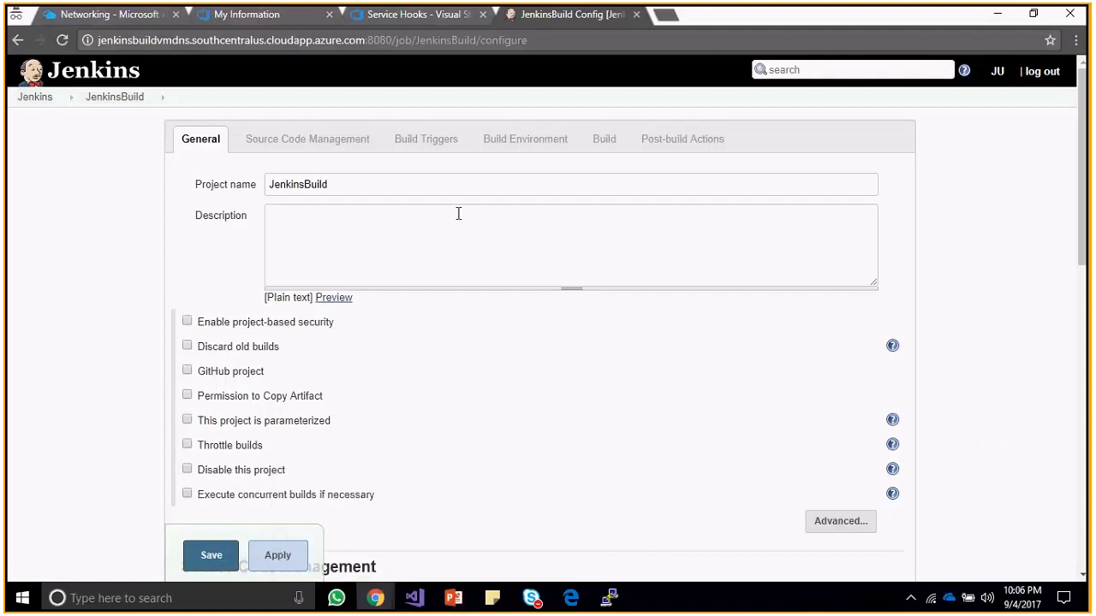
{"action": "double_click", "coordinate": [304, 141]}
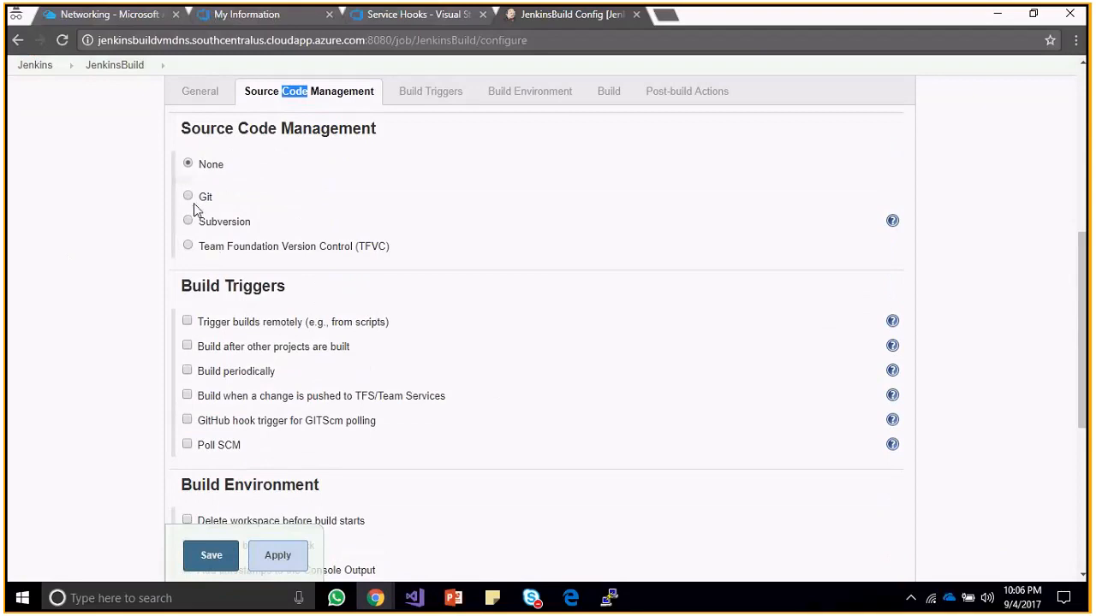
{"action": "left_click", "coordinate": [187, 196]}
{"action": "left_click", "coordinate": [449, 242]}
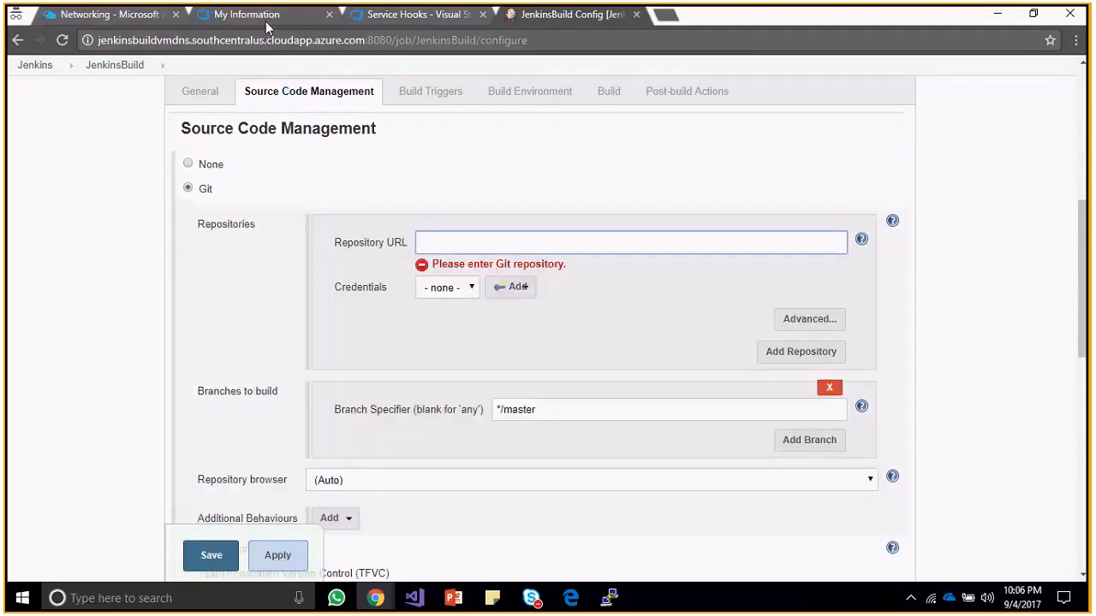
{"action": "left_click", "coordinate": [266, 19]}
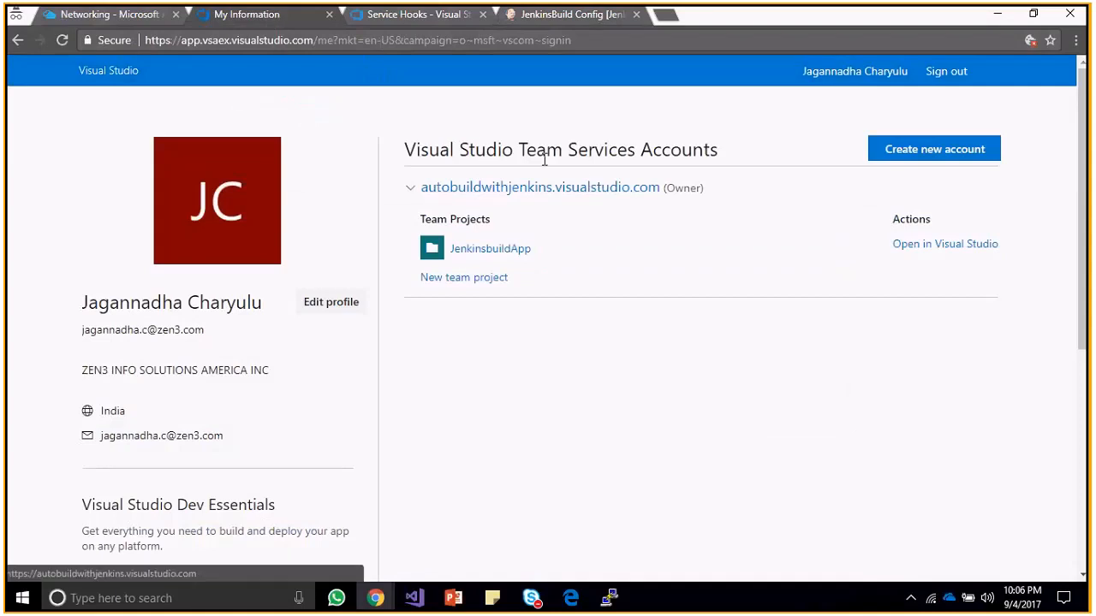
Open the JenkinsbuildApp team project from the VSTS profile page.
{"action": "left_click", "coordinate": [412, 18]}
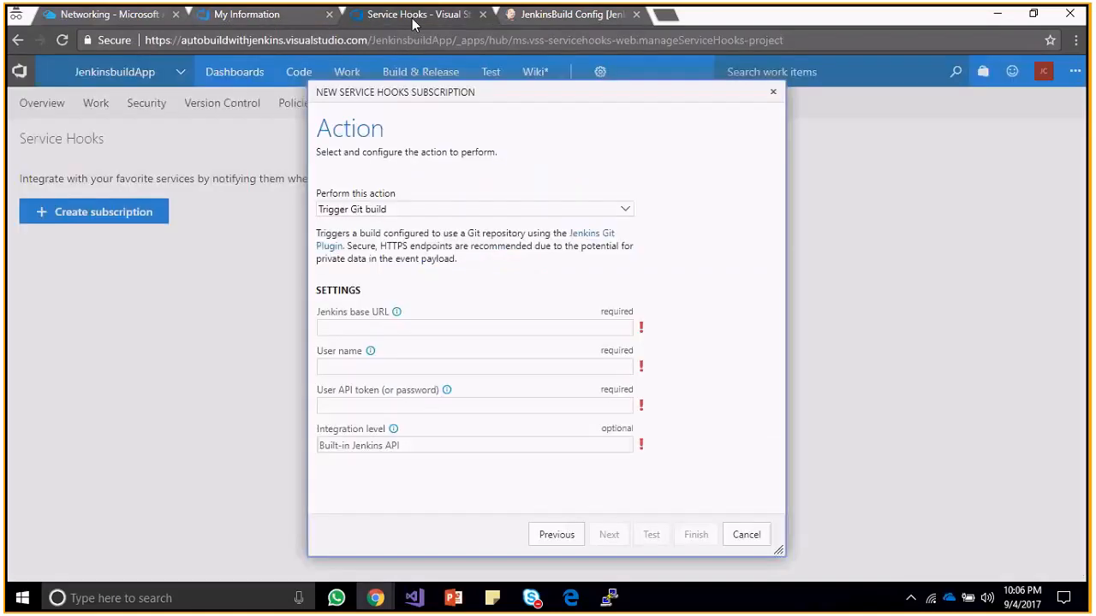
{"action": "left_click", "coordinate": [231, 14]}
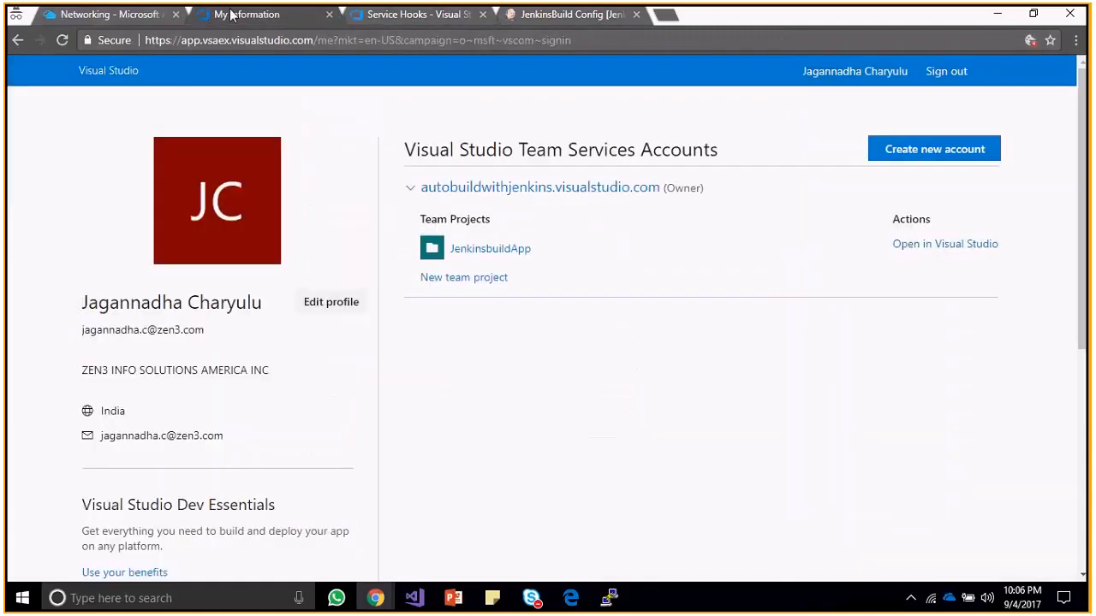
{"action": "left_click", "coordinate": [503, 257]}
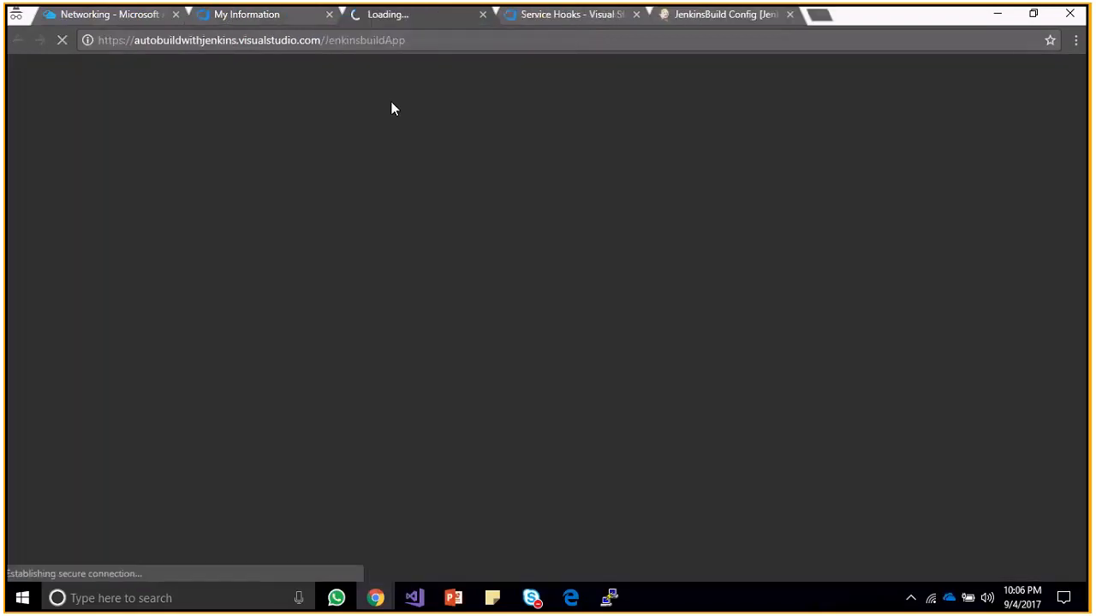
{"action": "left_click", "coordinate": [420, 43]}
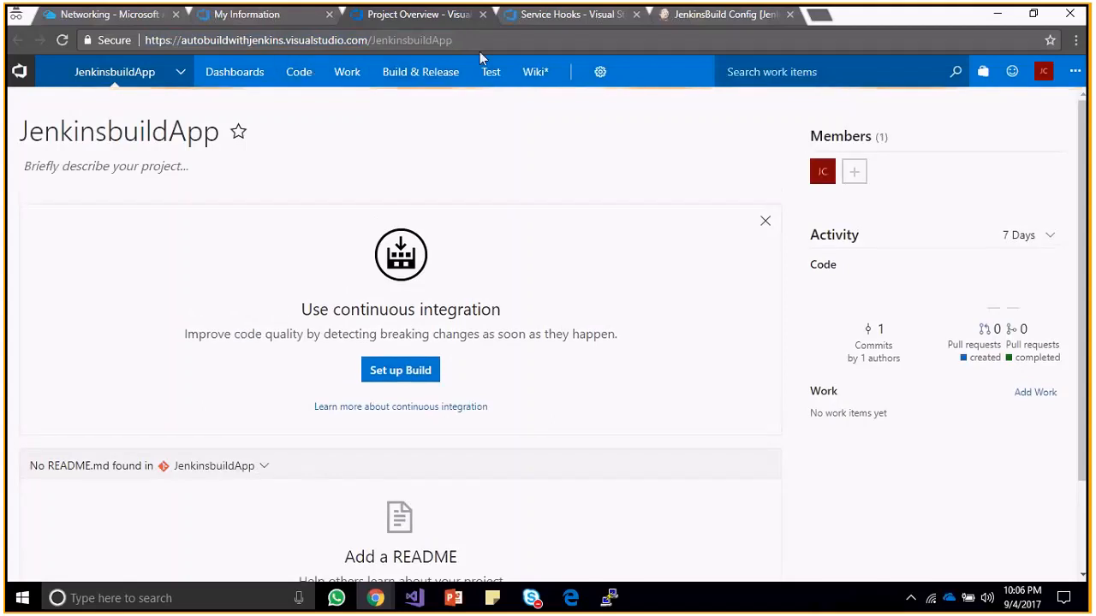
{"action": "left_click", "coordinate": [482, 40]}
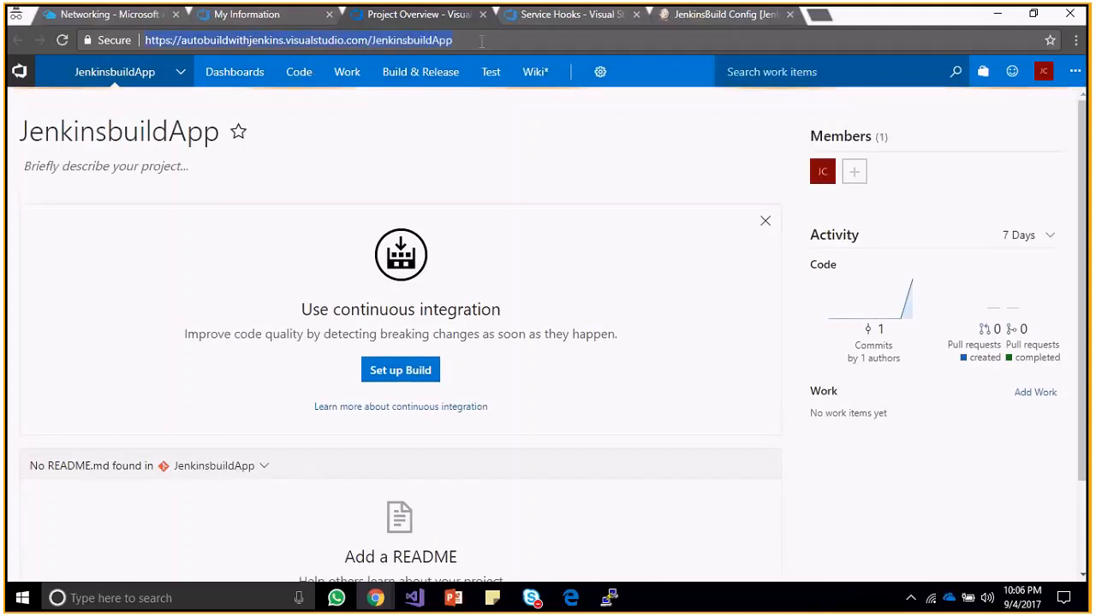
Reach the repository's Files page by trimming /pushes from the URL, and copy its address.
{"action": "mouse_move", "coordinate": [299, 72]}
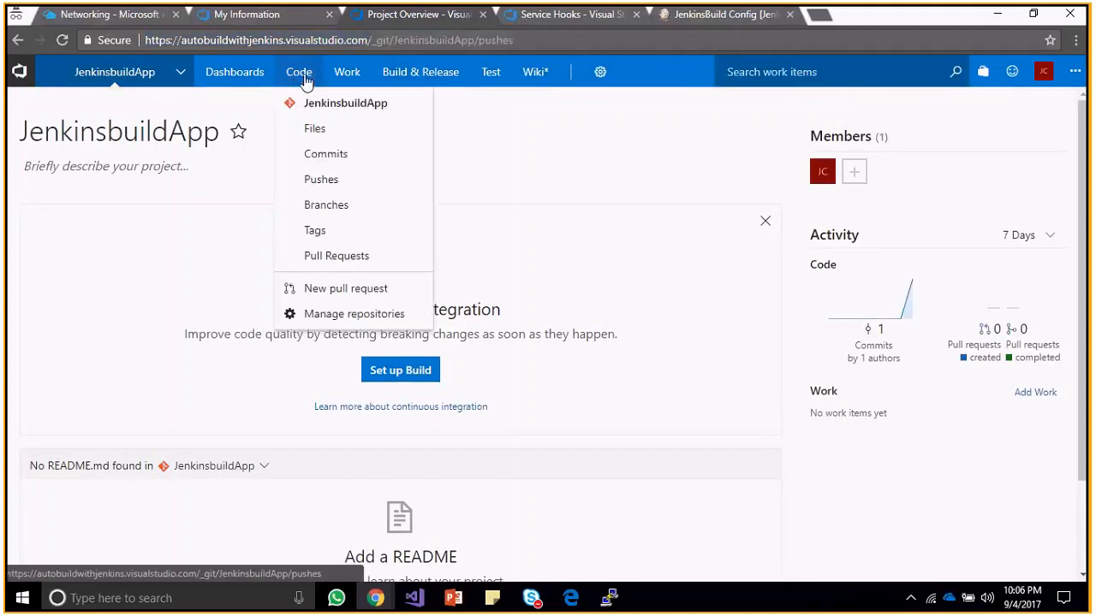
{"action": "left_click", "coordinate": [254, 178]}
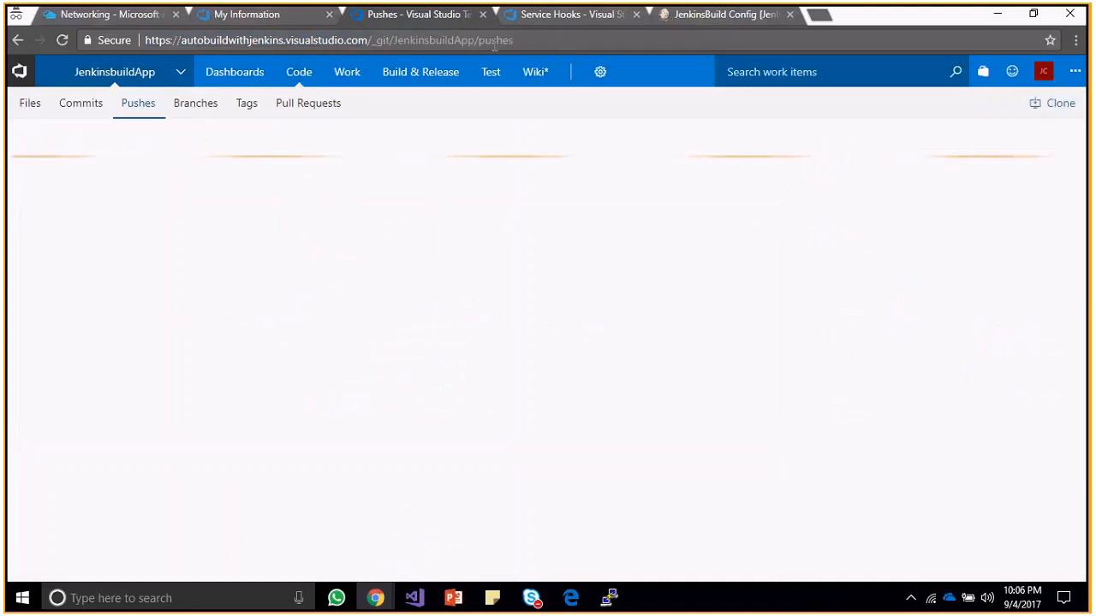
{"action": "left_click_drag", "start_coordinate": [530, 30], "coordinate": [655, 18]}
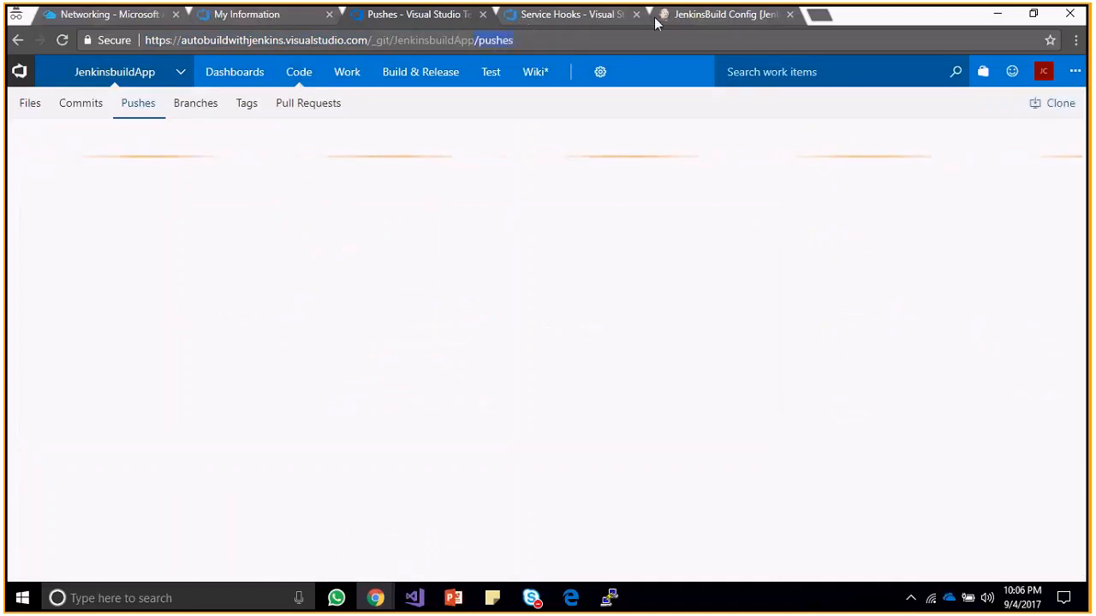
{"action": "key", "text": "BackSpace"}
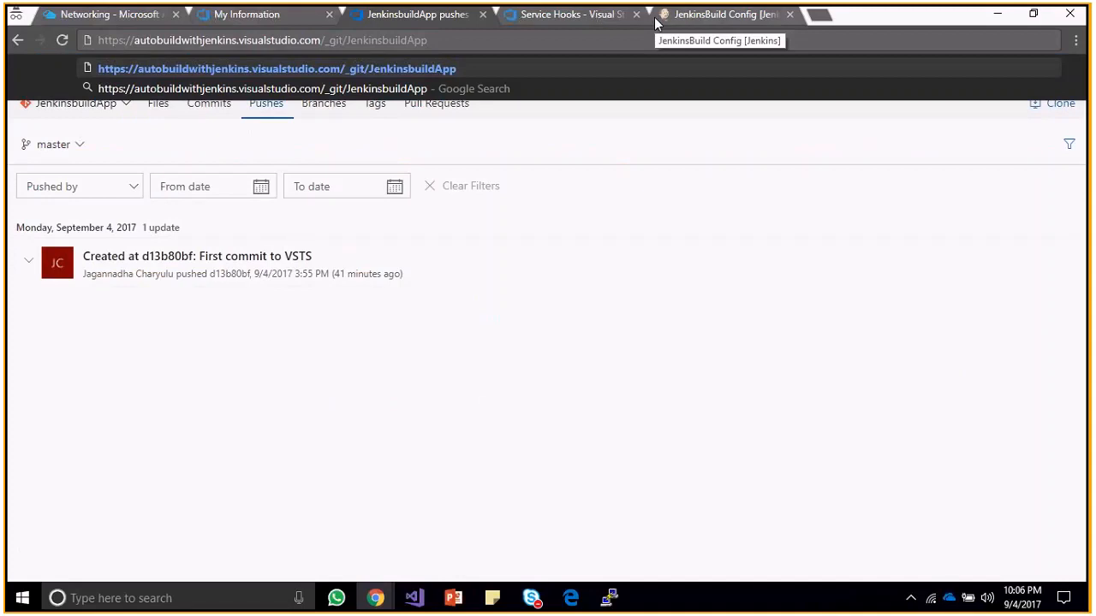
{"action": "key", "text": "Return"}
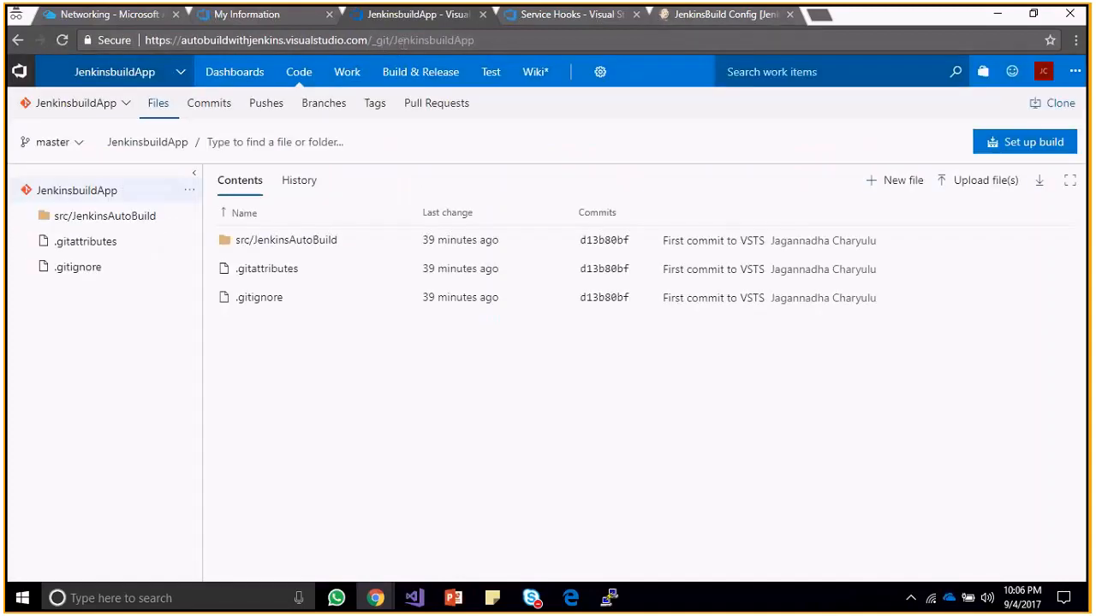
{"action": "left_click", "coordinate": [495, 46]}
{"action": "key", "text": "ctrl+c"}
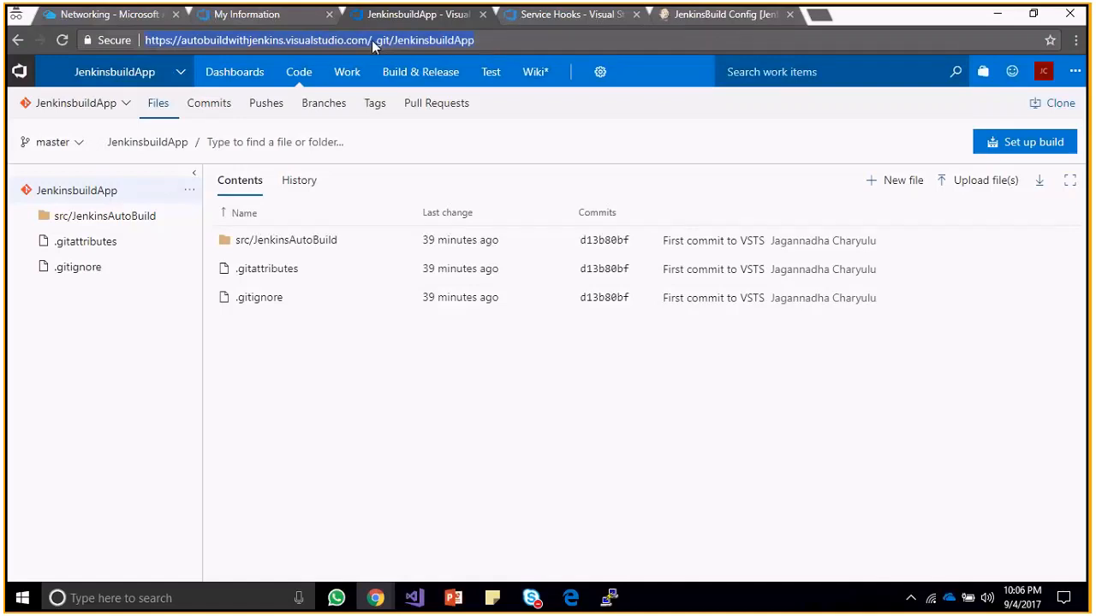
{"action": "key", "text": "alt+Tab"}
{"action": "key", "text": "alt+Tab"}
Paste the JenkinsbuildApp Git address as Repository URL and start adding a Jenkins credential.
{"action": "left_click", "coordinate": [697, 17]}
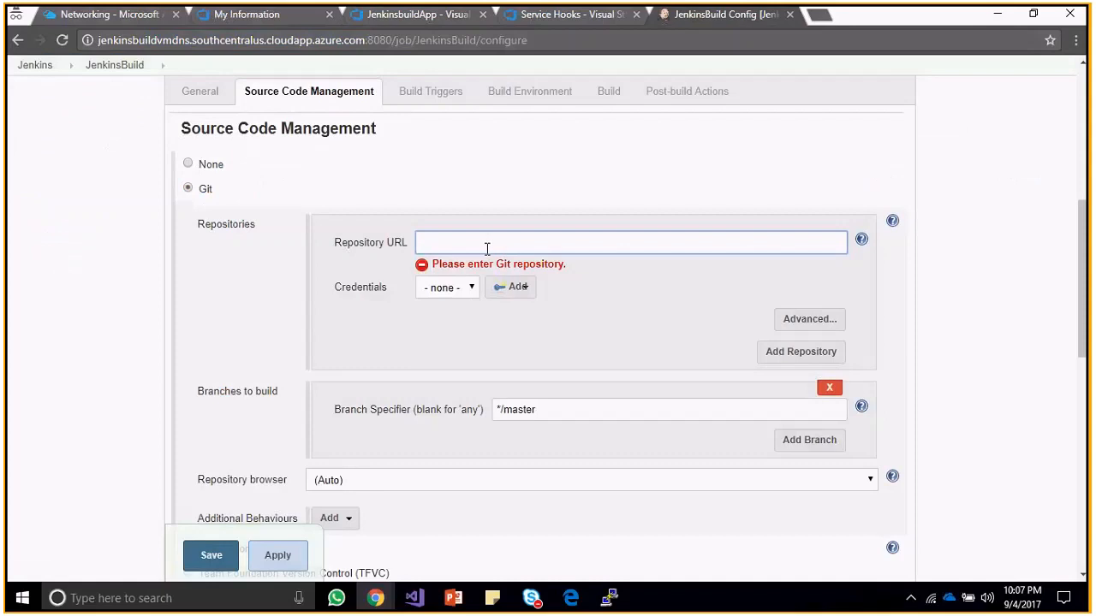
{"action": "key", "text": "ctrl+v"}
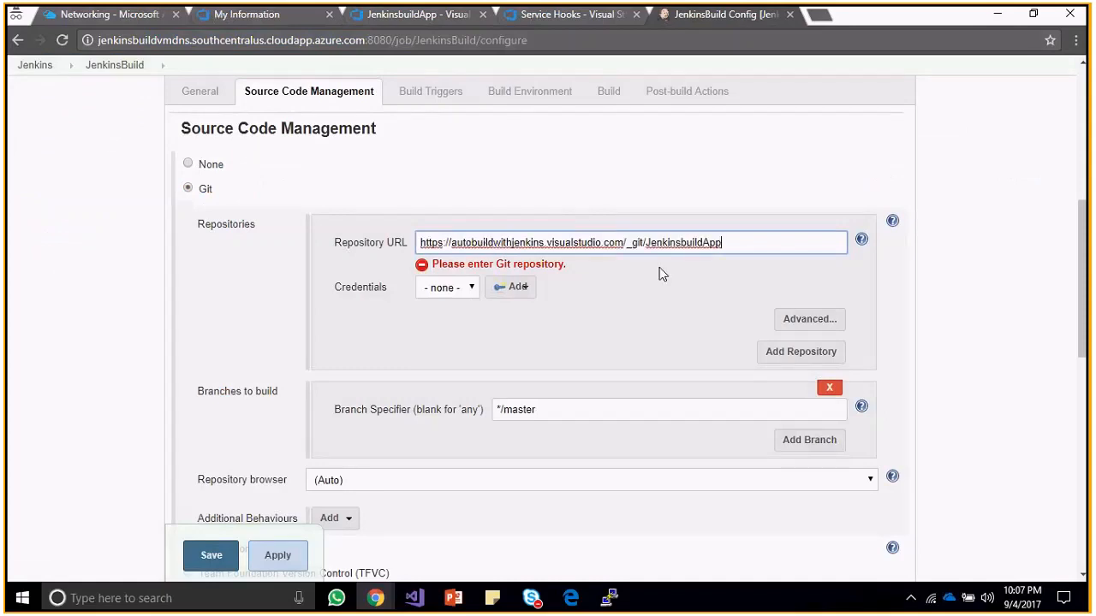
{"action": "left_click", "coordinate": [527, 263]}
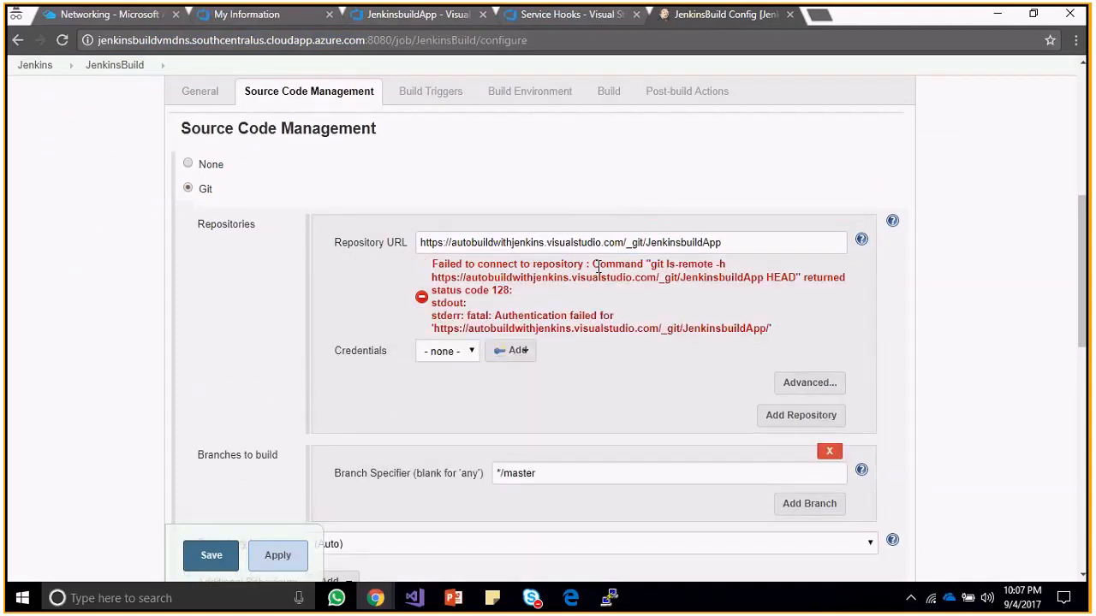
{"action": "left_click", "coordinate": [515, 351]}
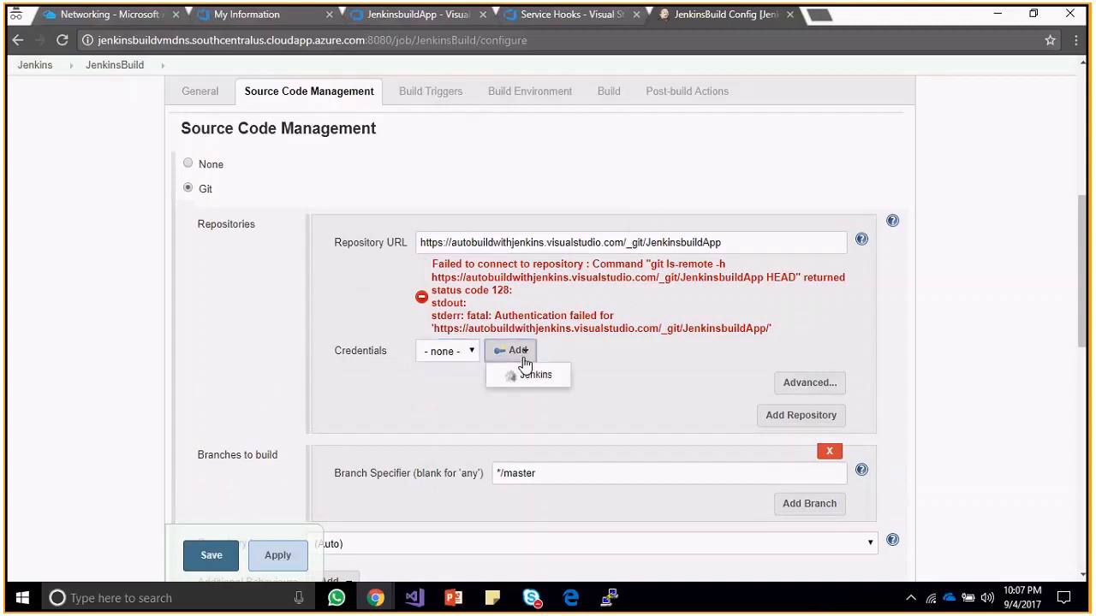
{"action": "left_click", "coordinate": [531, 377]}
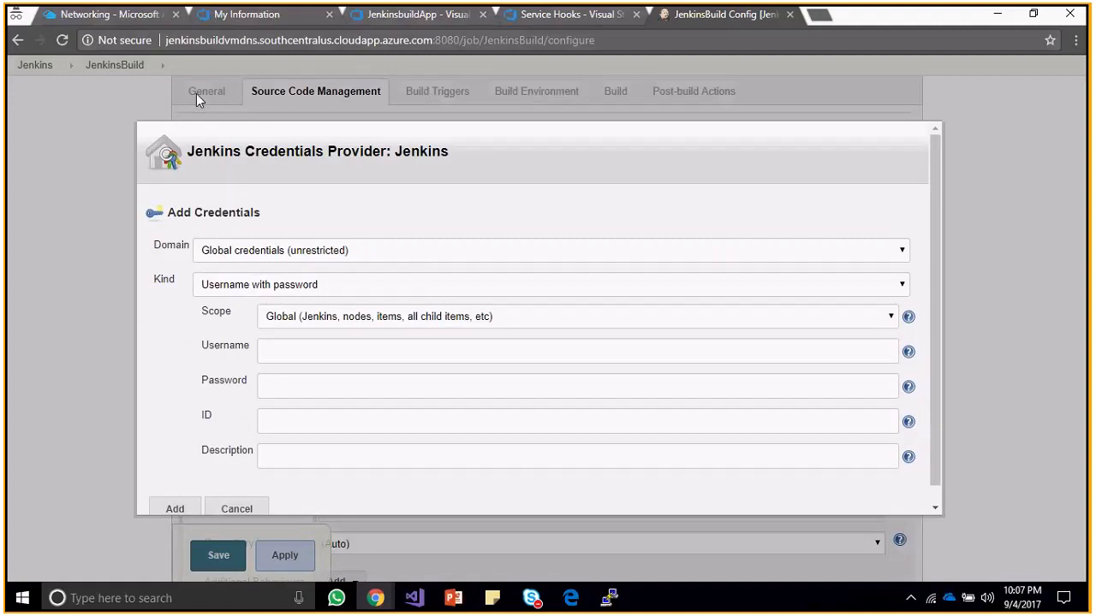
Enter the account e-mail address as the new credential's username.
{"action": "left_click", "coordinate": [257, 14]}
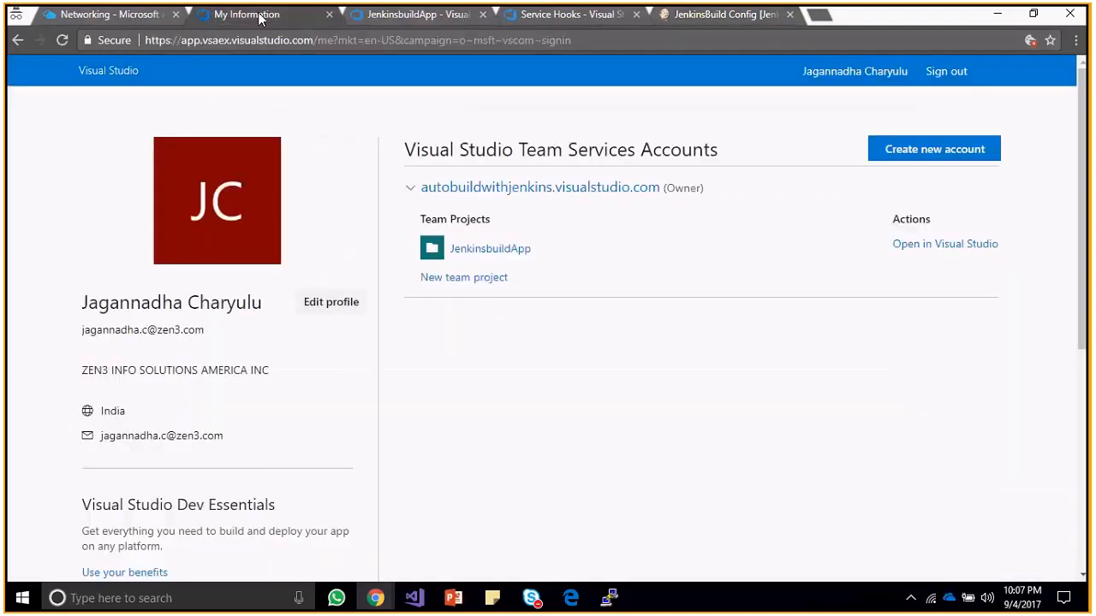
{"action": "left_click", "coordinate": [444, 17]}
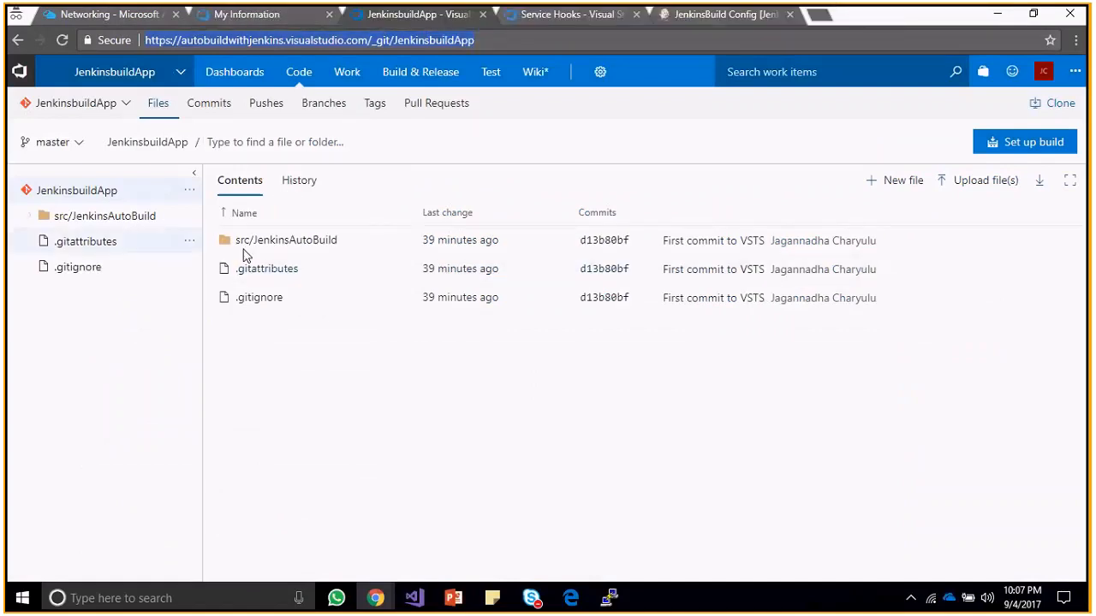
{"action": "left_click", "coordinate": [539, 17]}
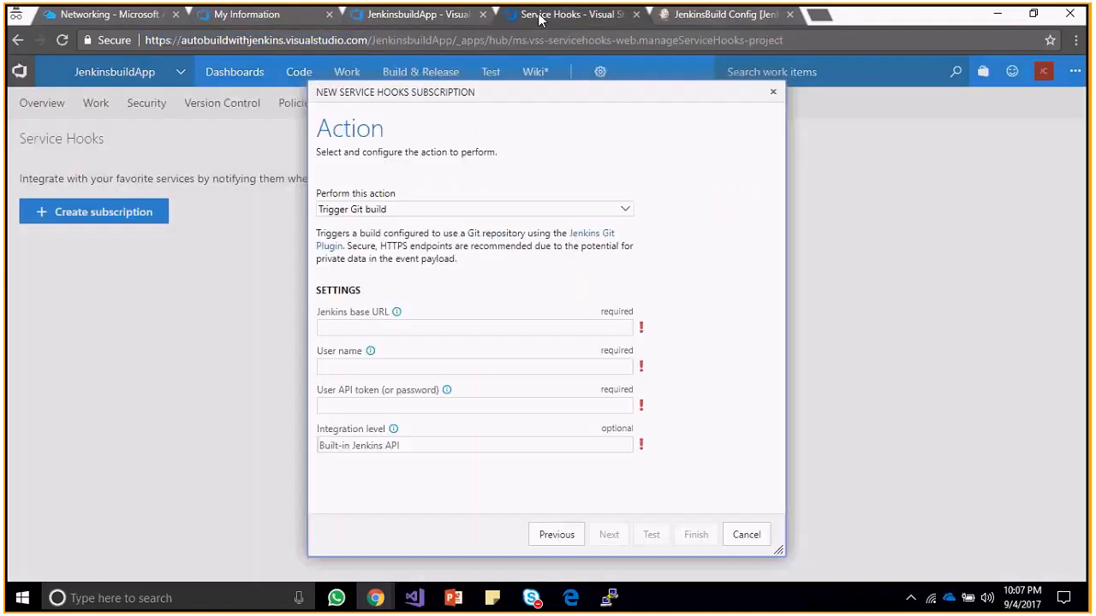
{"action": "left_click", "coordinate": [417, 15]}
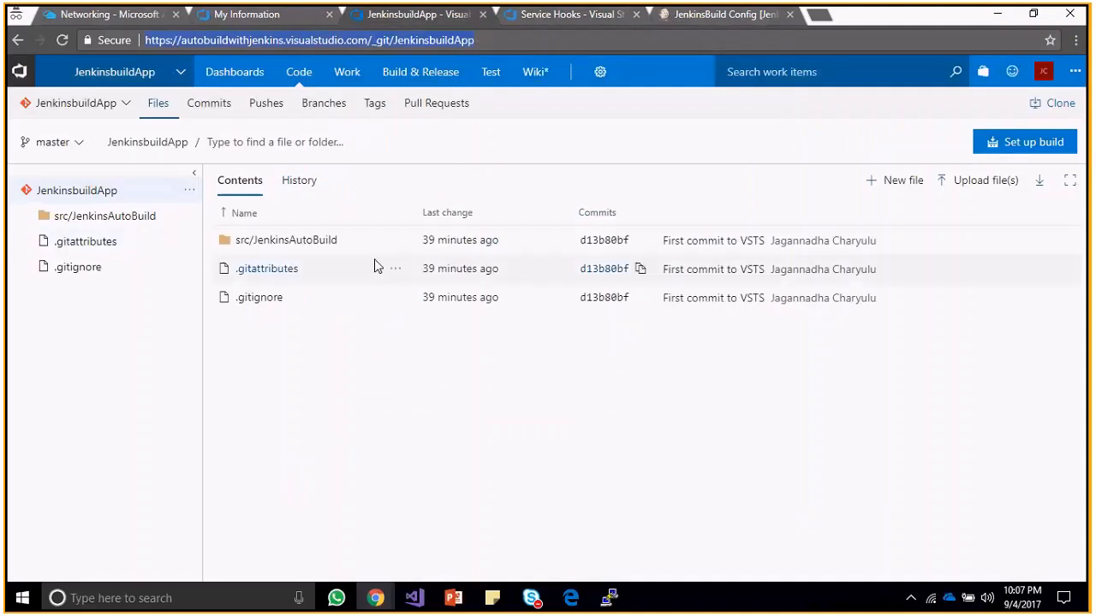
{"action": "key", "text": "alt+Tab"}
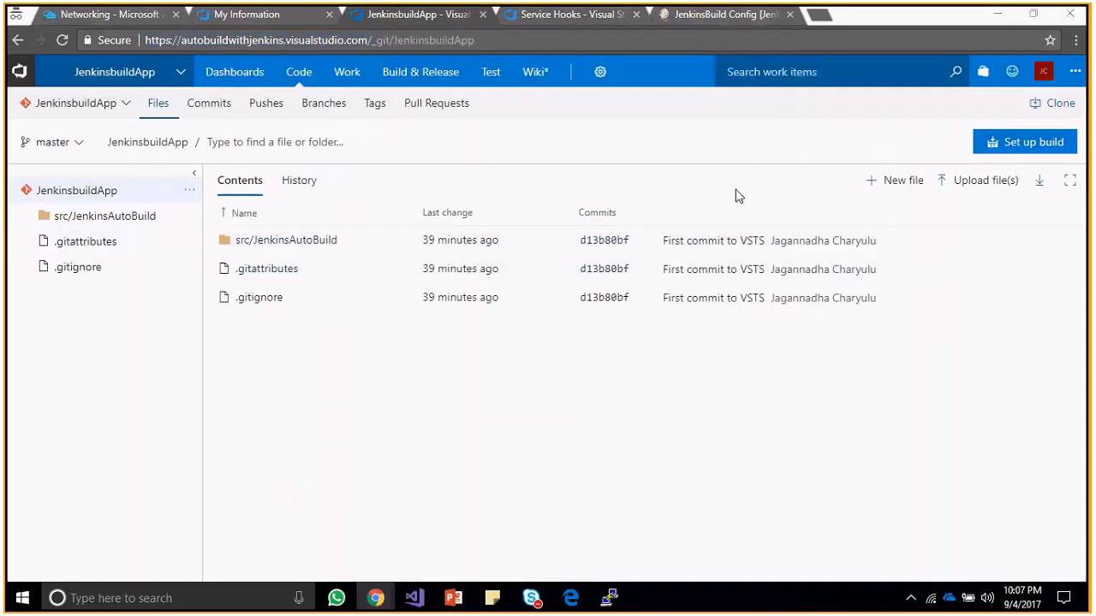
{"action": "key", "text": "alt+Tab"}
{"action": "left_click", "coordinate": [745, 14]}
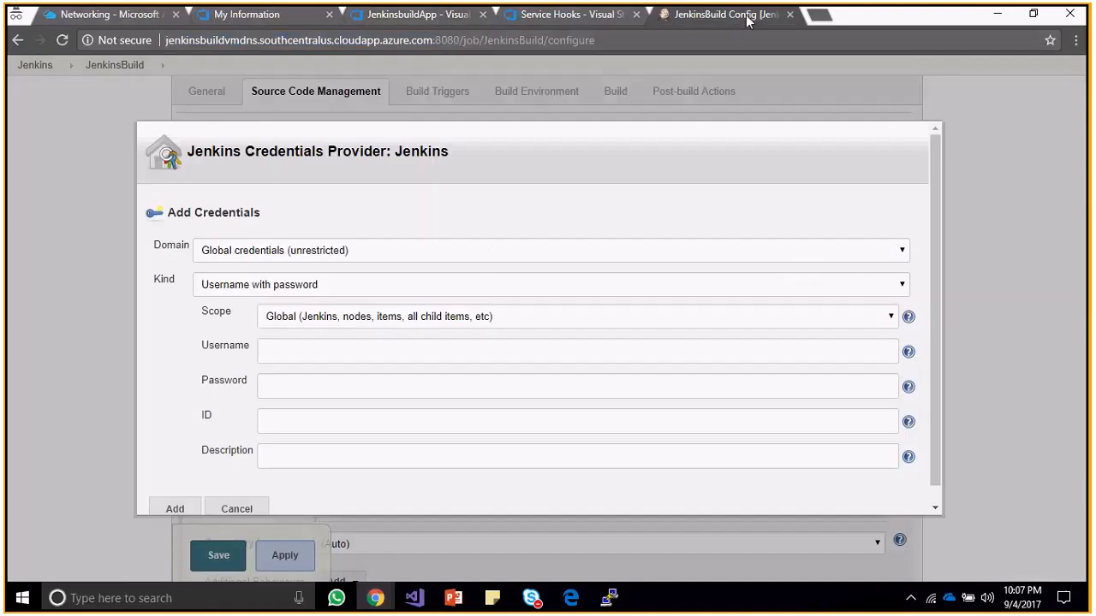
{"action": "left_click", "coordinate": [457, 346]}
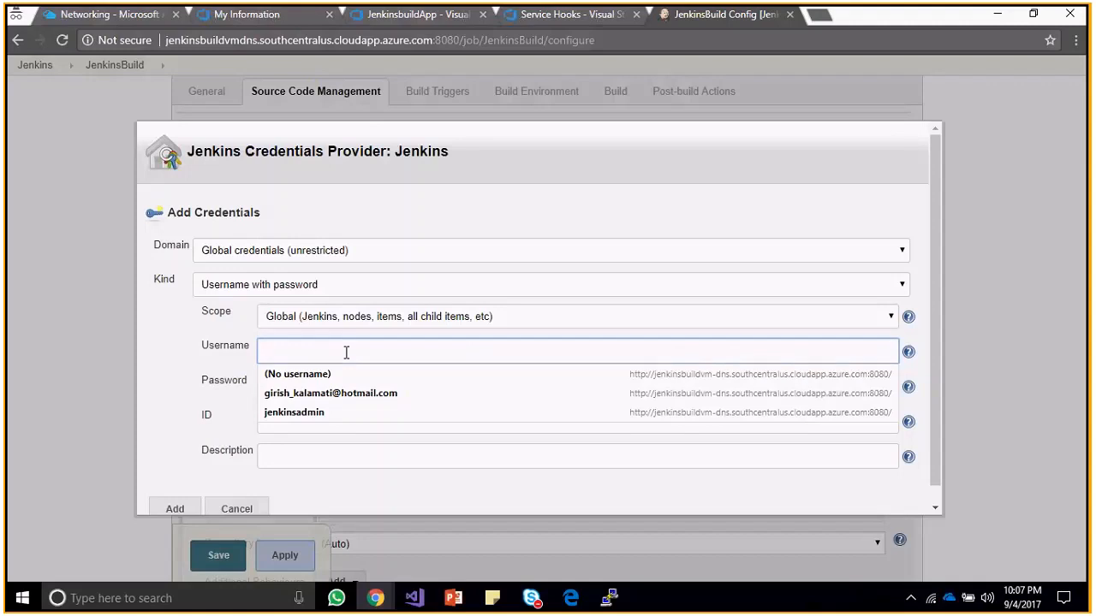
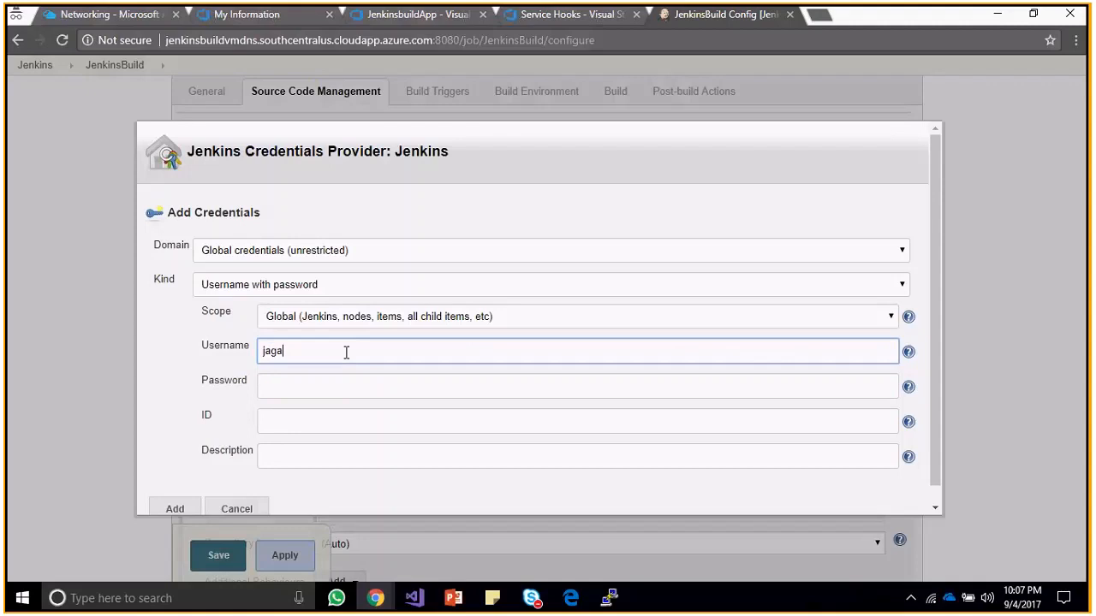
{"action": "key", "text": "Tab"}
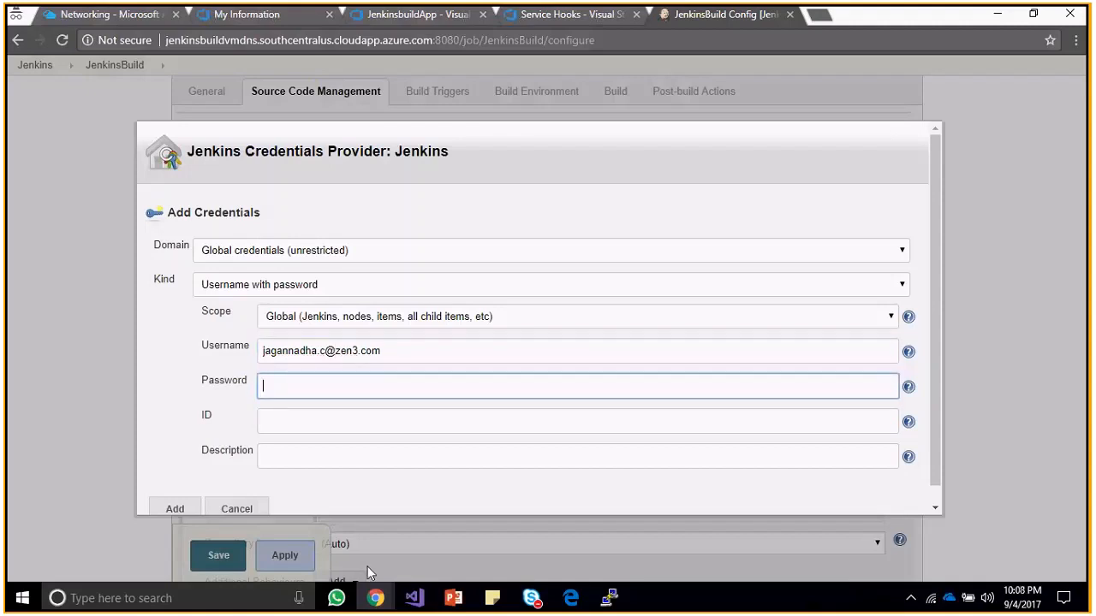
Generate Git credentials for the repository from the VSTS Clone panel.
{"action": "left_click", "coordinate": [368, 21]}
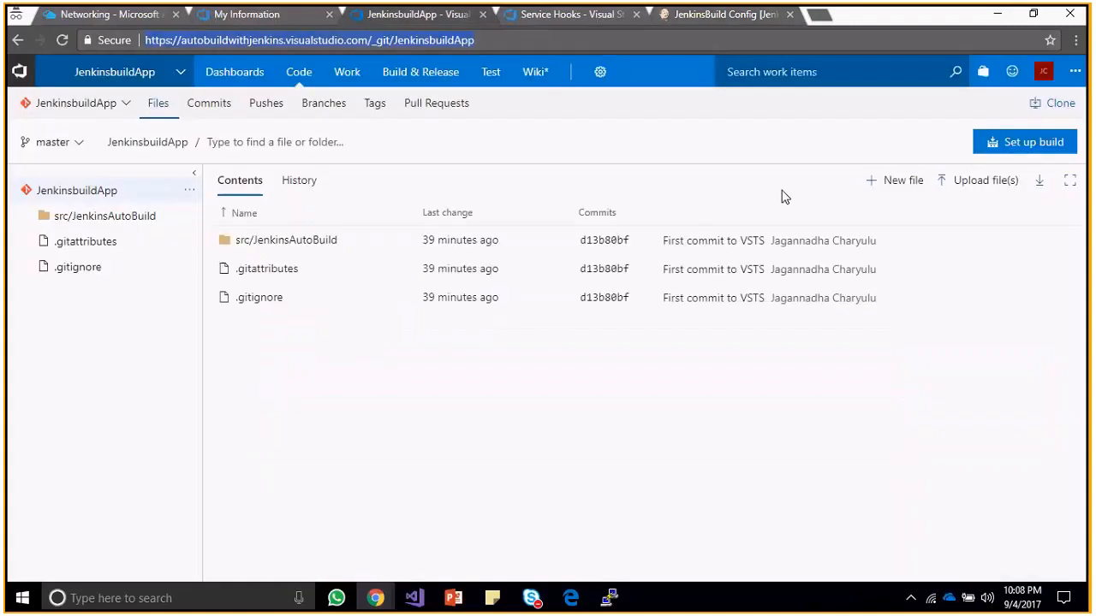
{"action": "left_click", "coordinate": [1059, 118]}
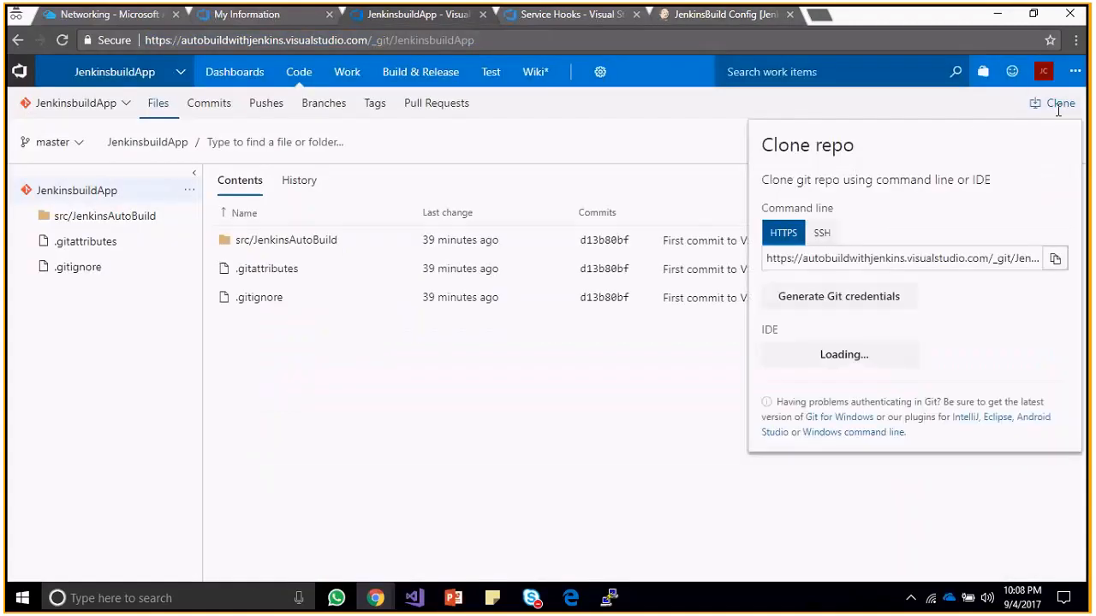
{"action": "left_click", "coordinate": [873, 296]}
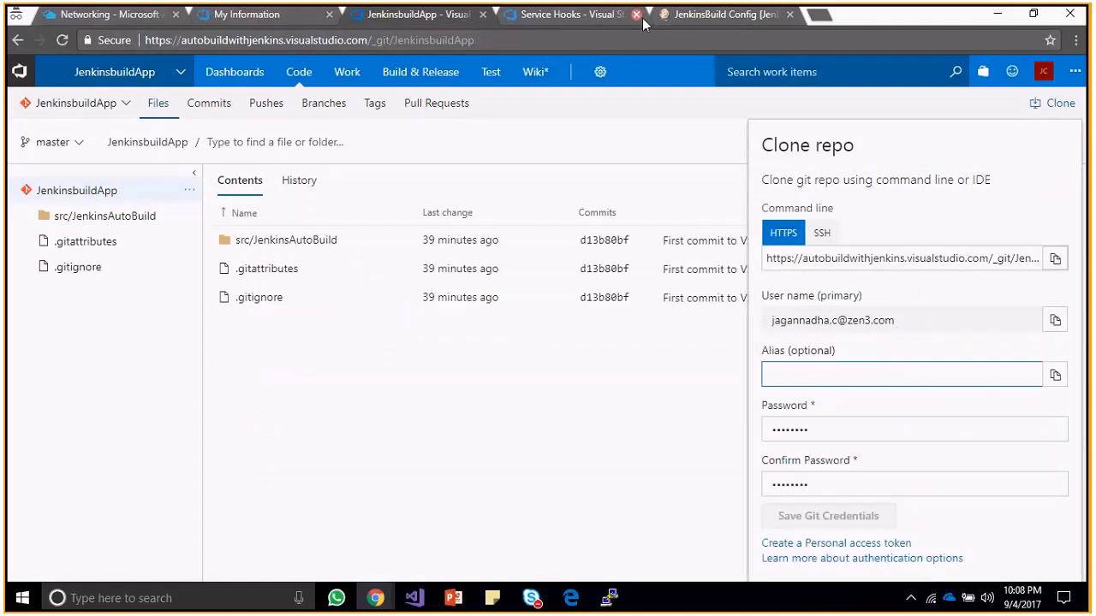
{"action": "left_click", "coordinate": [677, 16]}
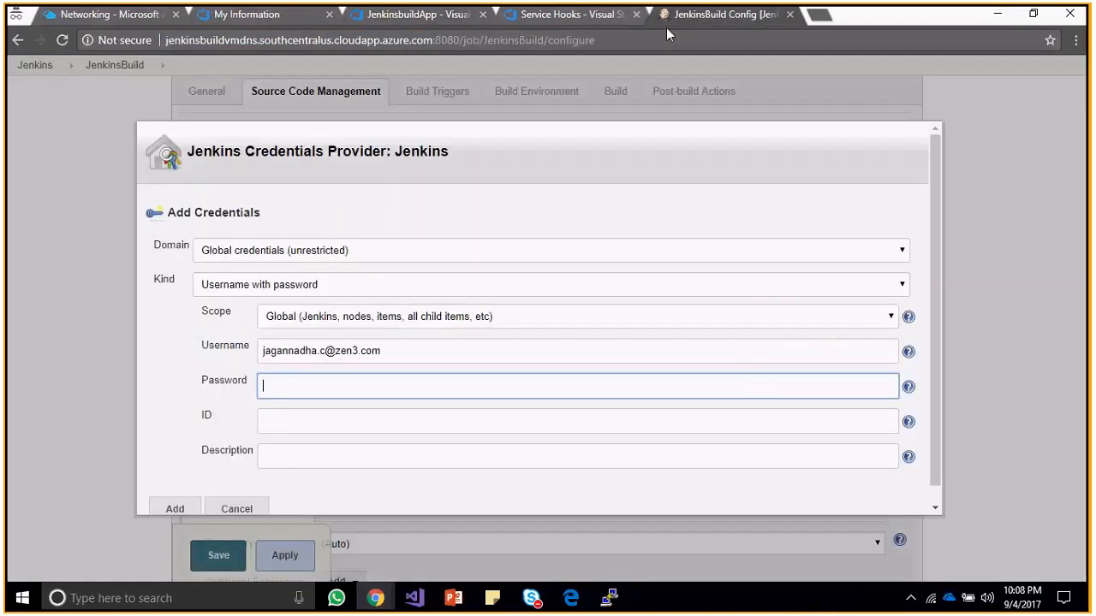
Enter the credential's password and set both its ID and Description to 12345.
{"action": "left_click", "coordinate": [293, 390]}
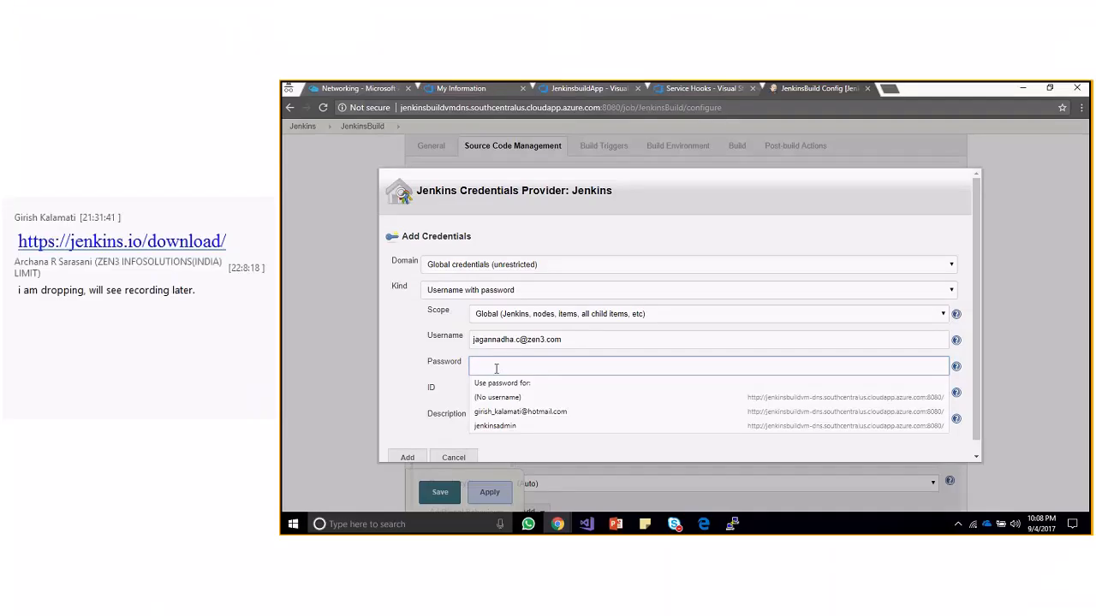
{"action": "left_click", "coordinate": [563, 336]}
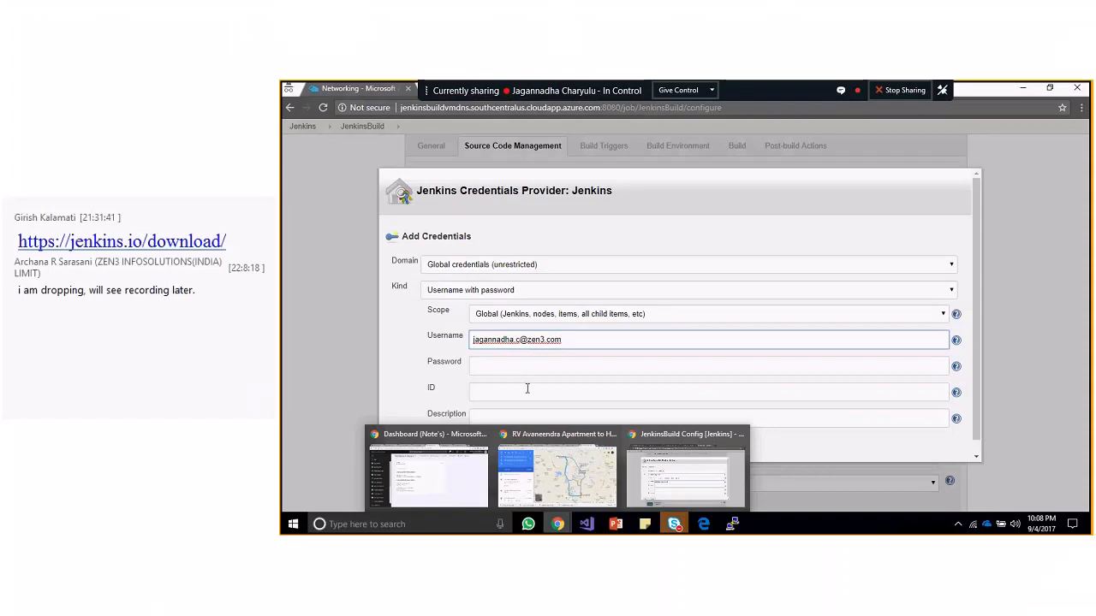
{"action": "left_click", "coordinate": [494, 365]}
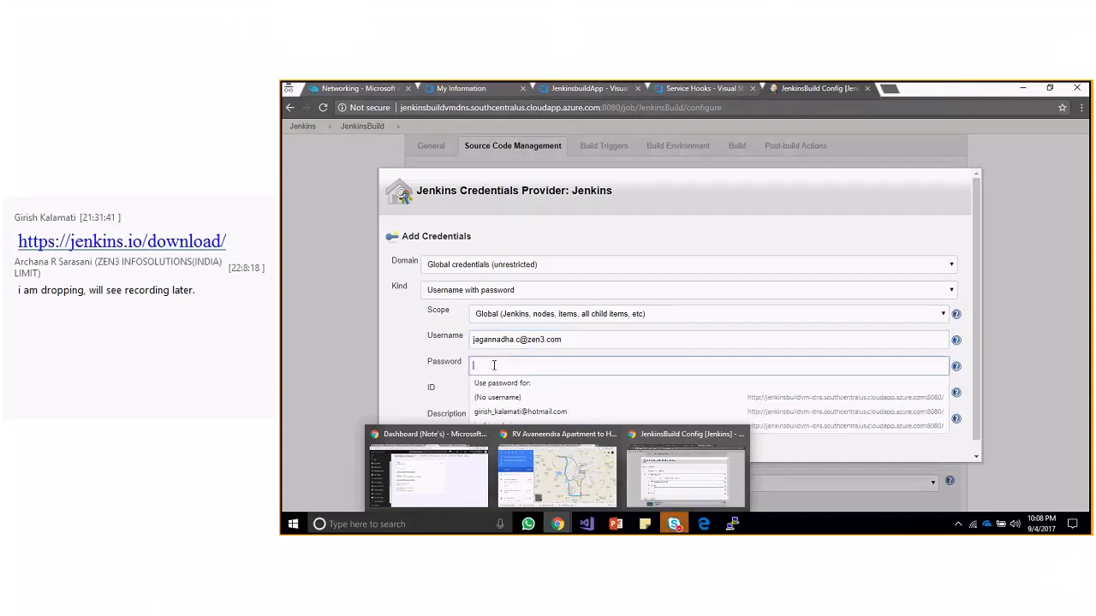
{"action": "type", "text": "•"}
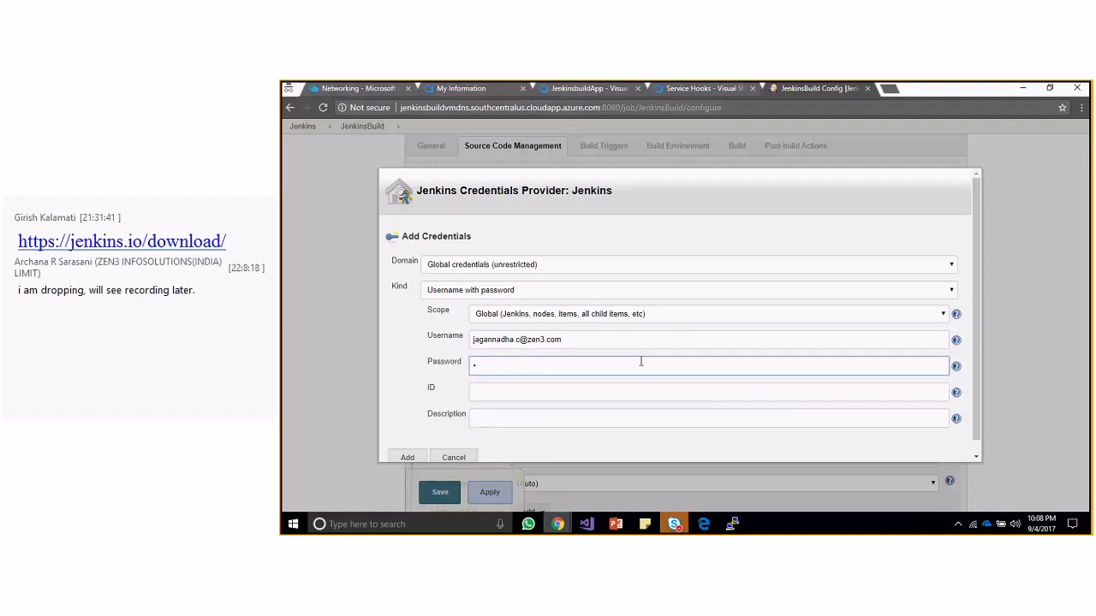
{"action": "type", "text": "•••••"}
{"action": "key", "text": "Tab"}
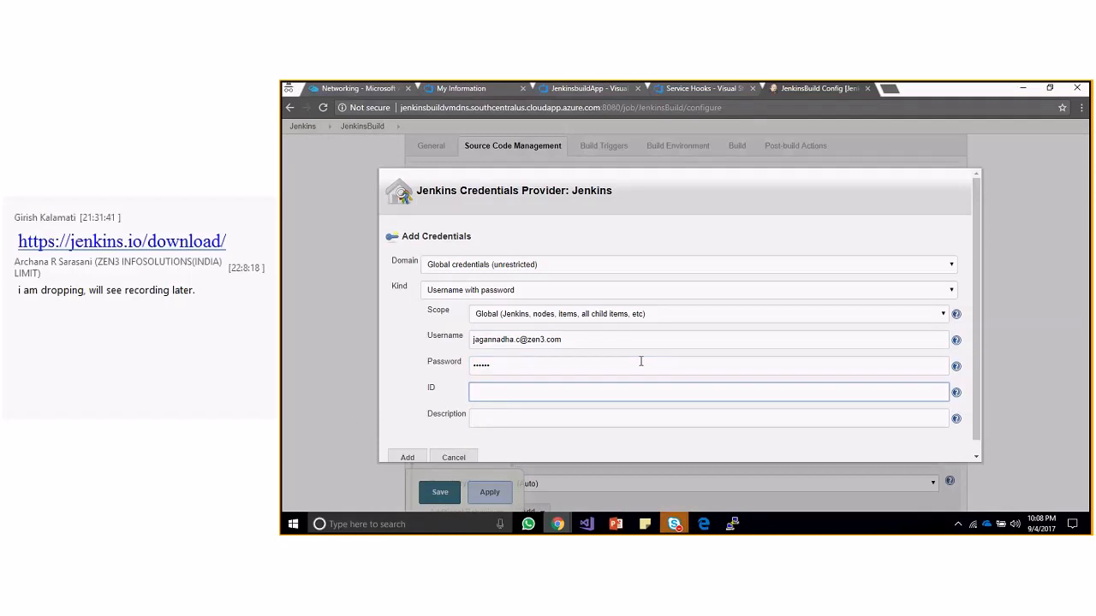
{"action": "type", "text": "12345"}
{"action": "key", "text": "Tab"}
{"action": "type", "text": "12345"}
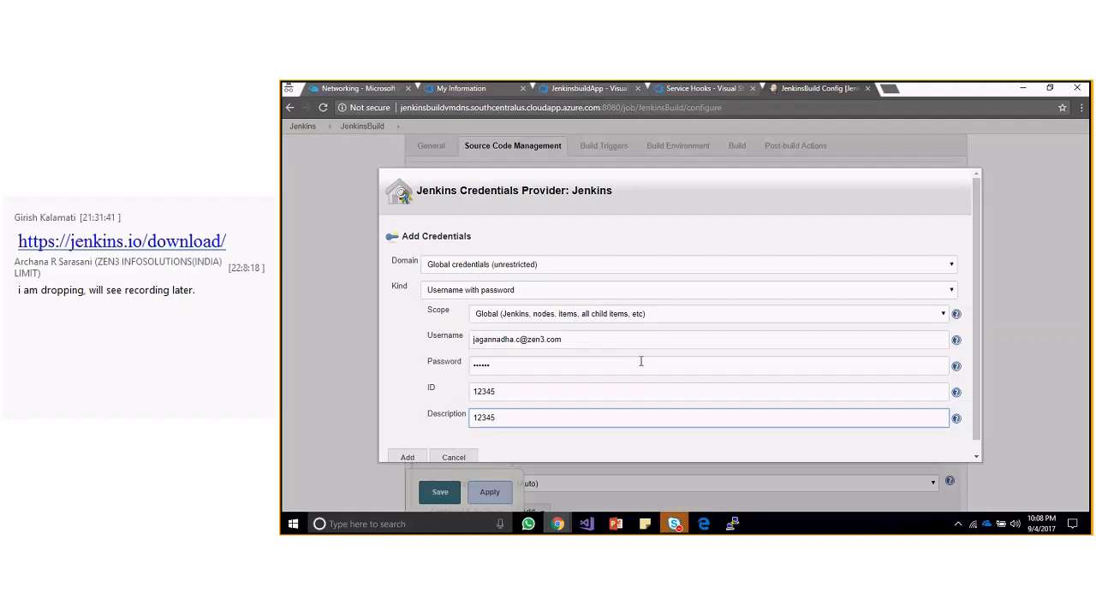
{"action": "key", "text": "Tab"}
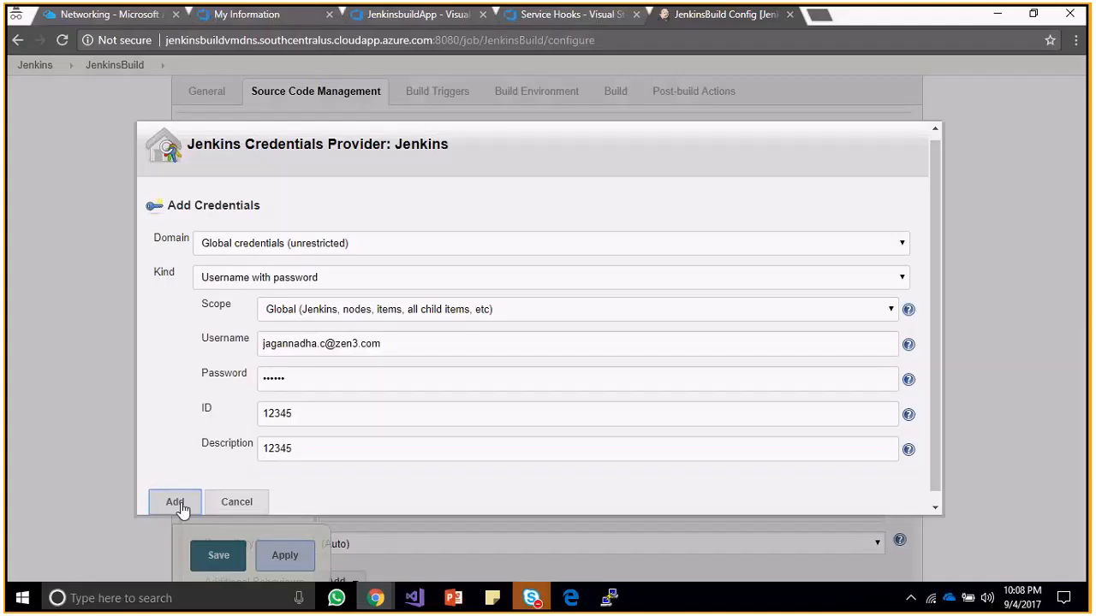
Add the 12345 credential, select it for the repository, and clear the Repository URL.
{"action": "left_click", "coordinate": [176, 503]}
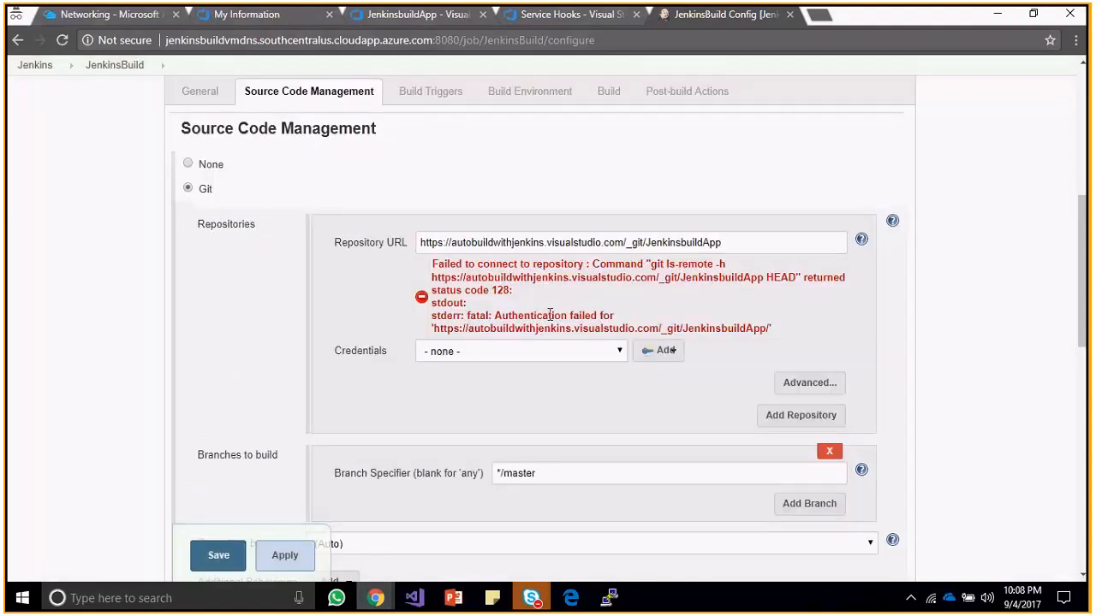
{"action": "left_click", "coordinate": [552, 353]}
{"action": "left_click", "coordinate": [535, 384]}
{"action": "double_click", "coordinate": [733, 238]}
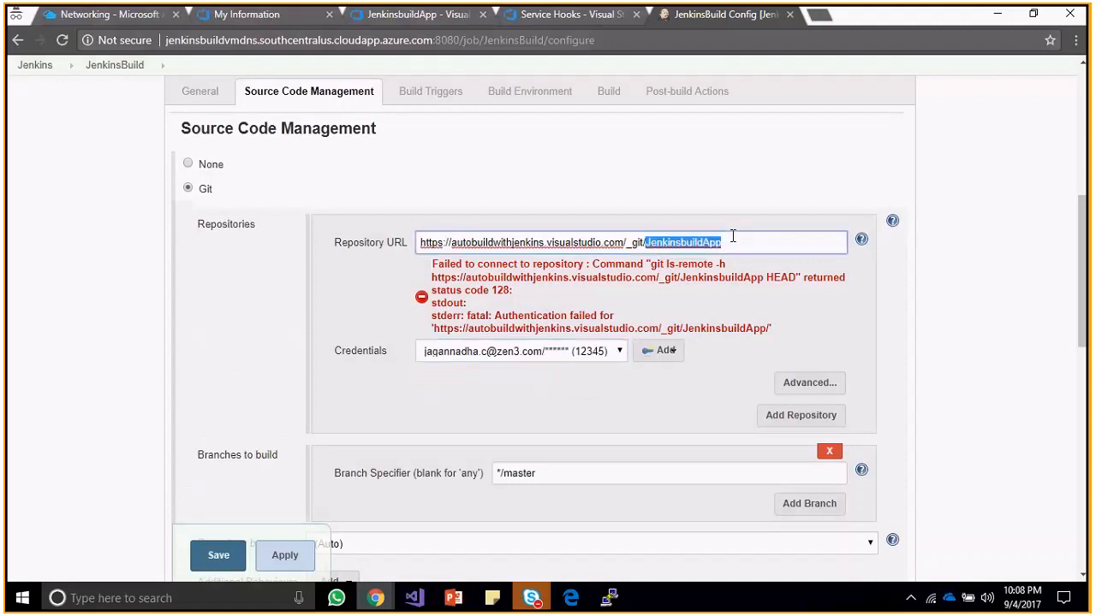
{"action": "key", "text": "Right"}
{"action": "left_click", "coordinate": [781, 304]}
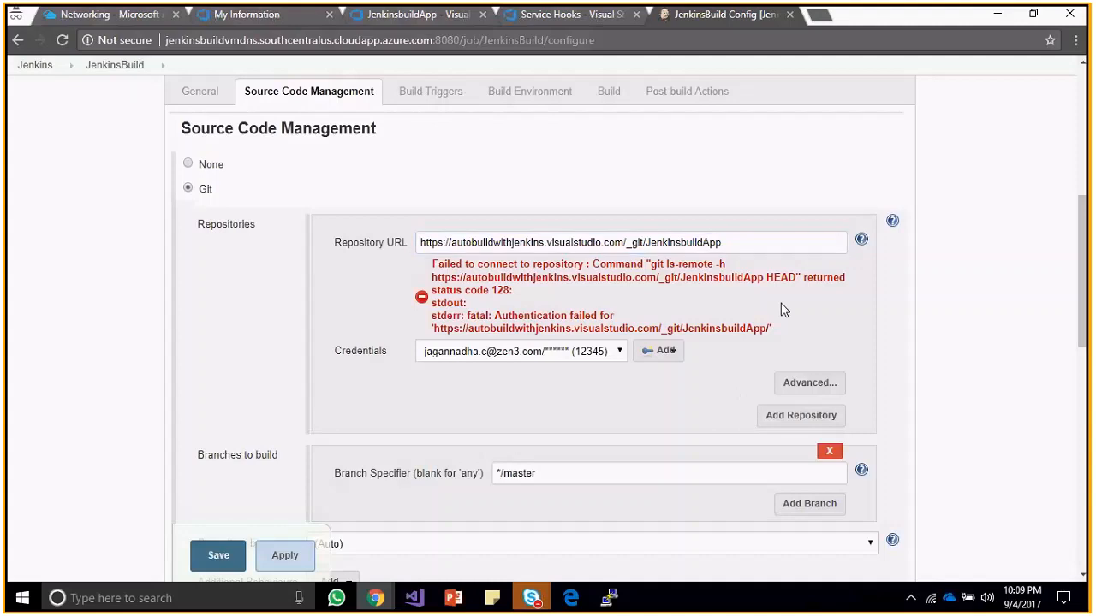
{"action": "double_click", "coordinate": [741, 243]}
{"action": "left_click", "coordinate": [649, 291]}
{"action": "left_click", "coordinate": [743, 245]}
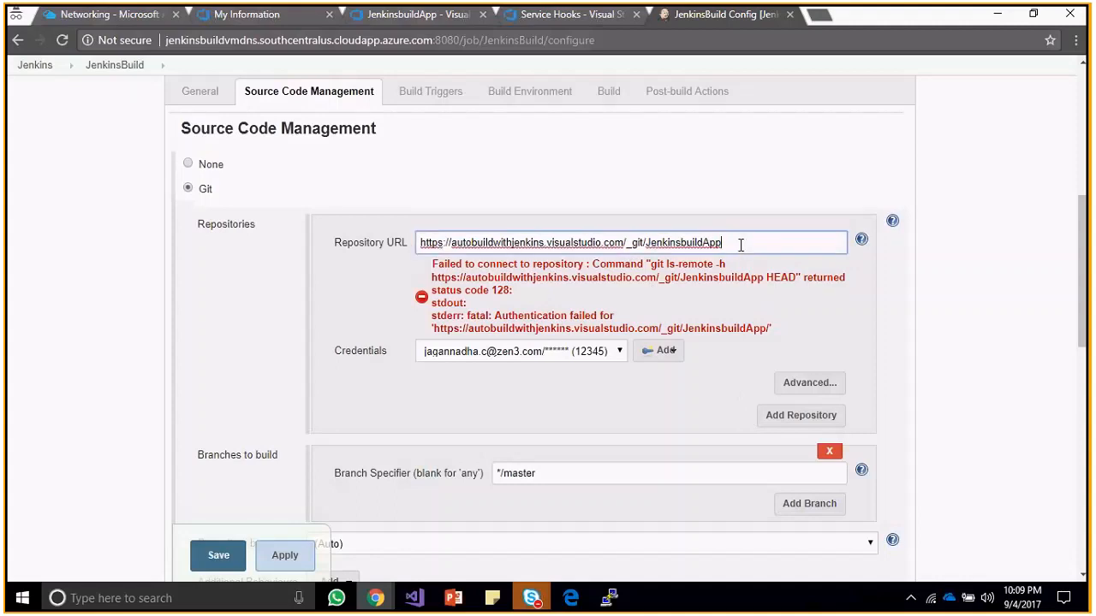
{"action": "key", "text": "ctrl+a"}
{"action": "key", "text": "ctrl+c"}
{"action": "key", "text": "BackSpace"}
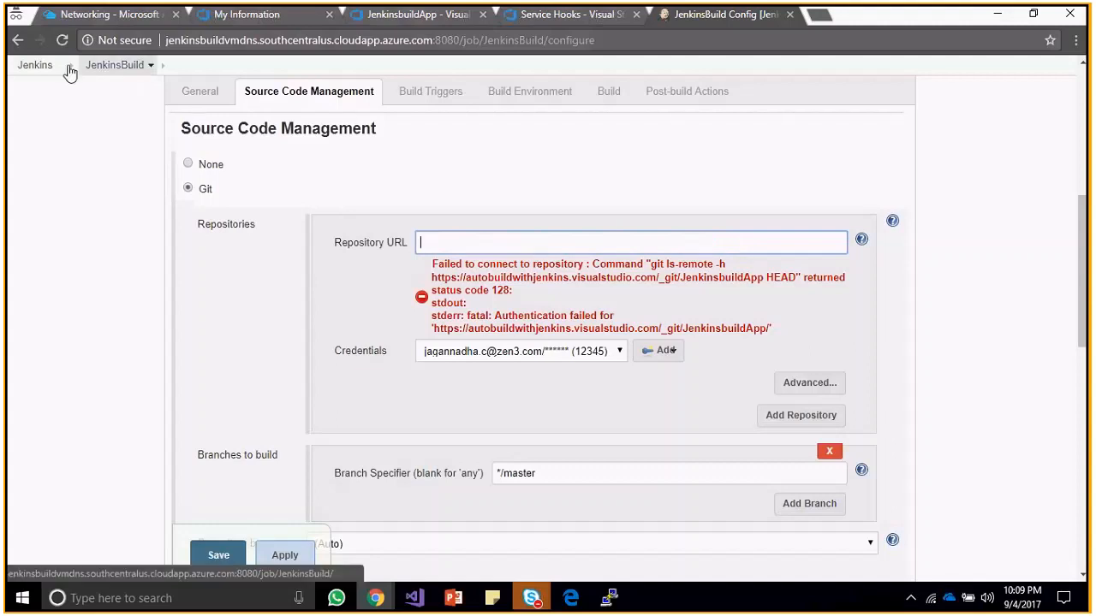
Reload the configuration, choose Git with the 12345 credential and paste the JenkinsbuildApp URL.
{"action": "left_click", "coordinate": [60, 38]}
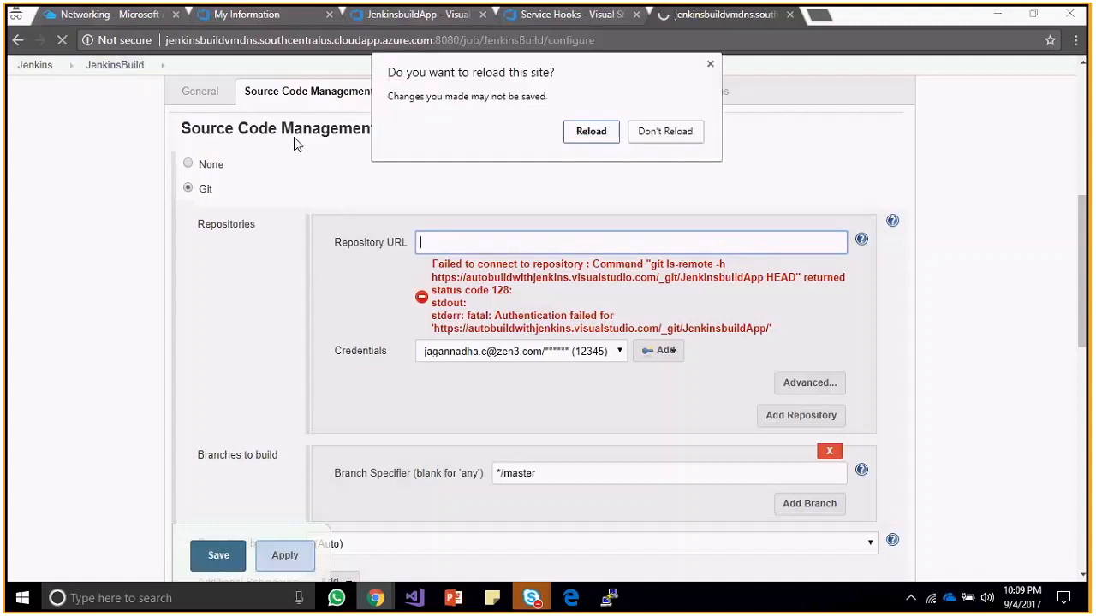
{"action": "left_click", "coordinate": [586, 130]}
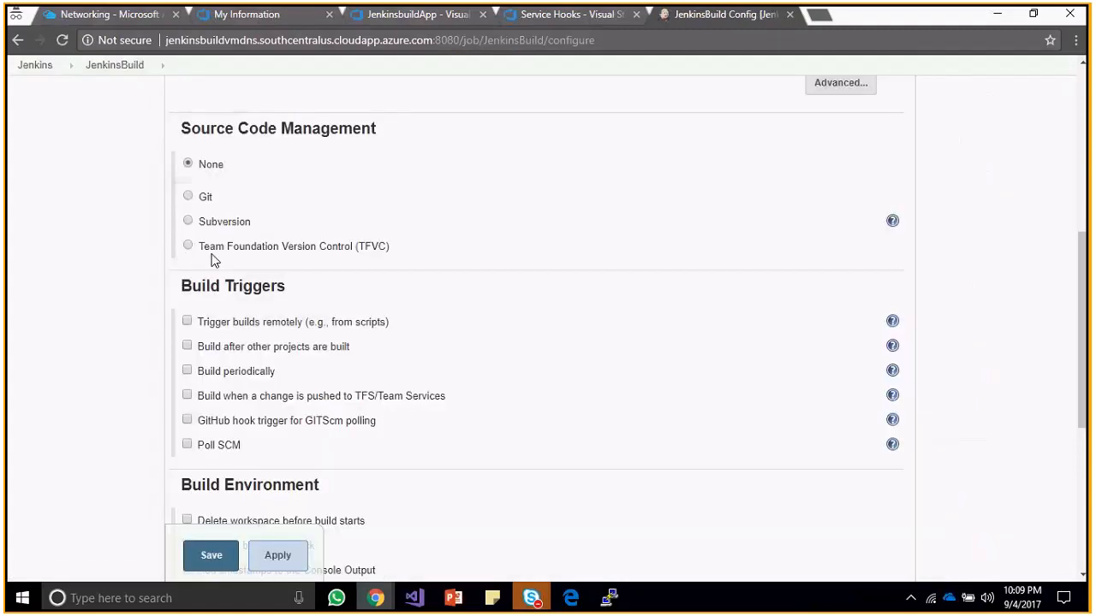
{"action": "left_click", "coordinate": [188, 196]}
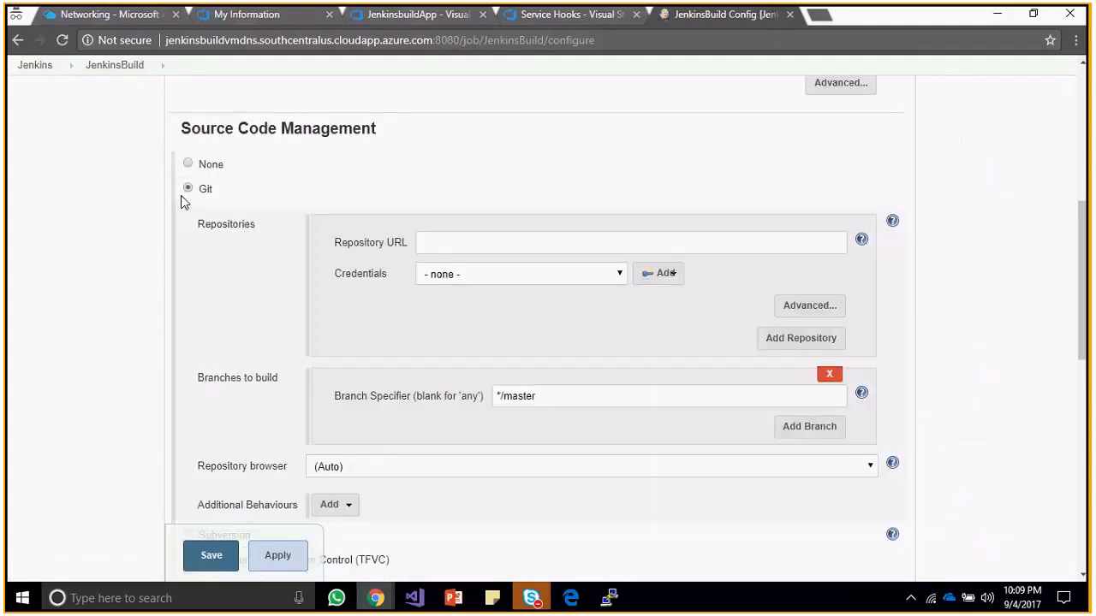
{"action": "left_click", "coordinate": [567, 288]}
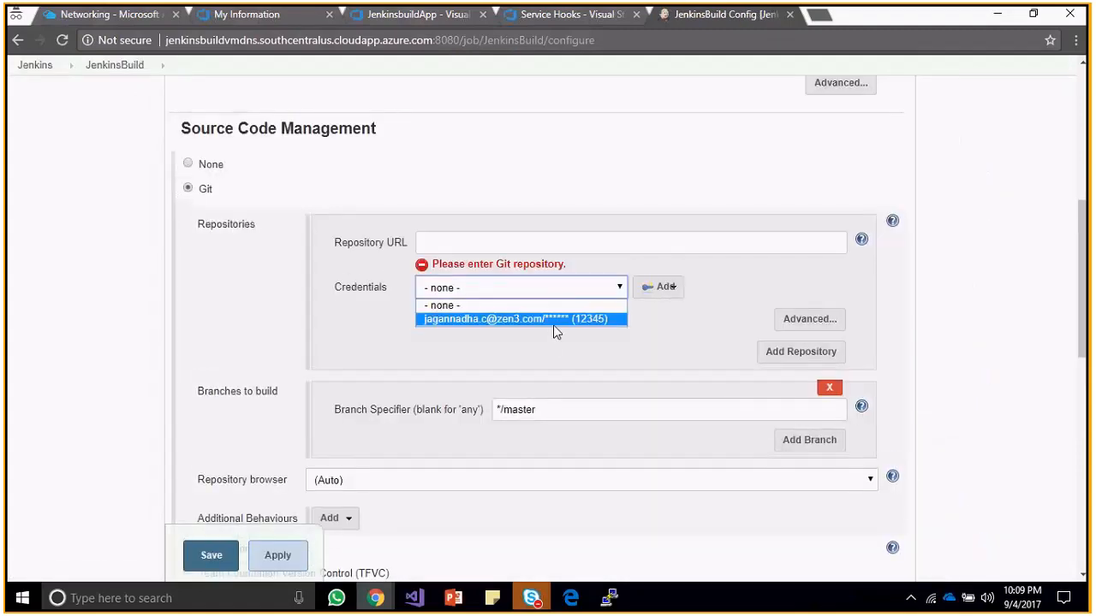
{"action": "left_click", "coordinate": [556, 321]}
{"action": "left_click", "coordinate": [504, 249]}
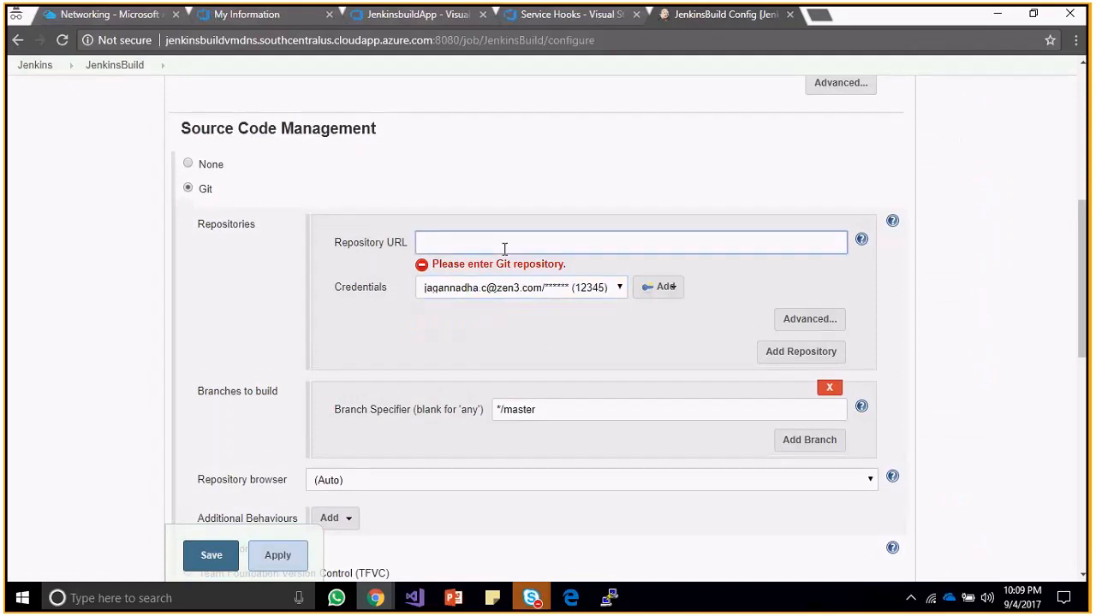
{"action": "key", "text": "ctrl+v"}
{"action": "left_click", "coordinate": [712, 288]}
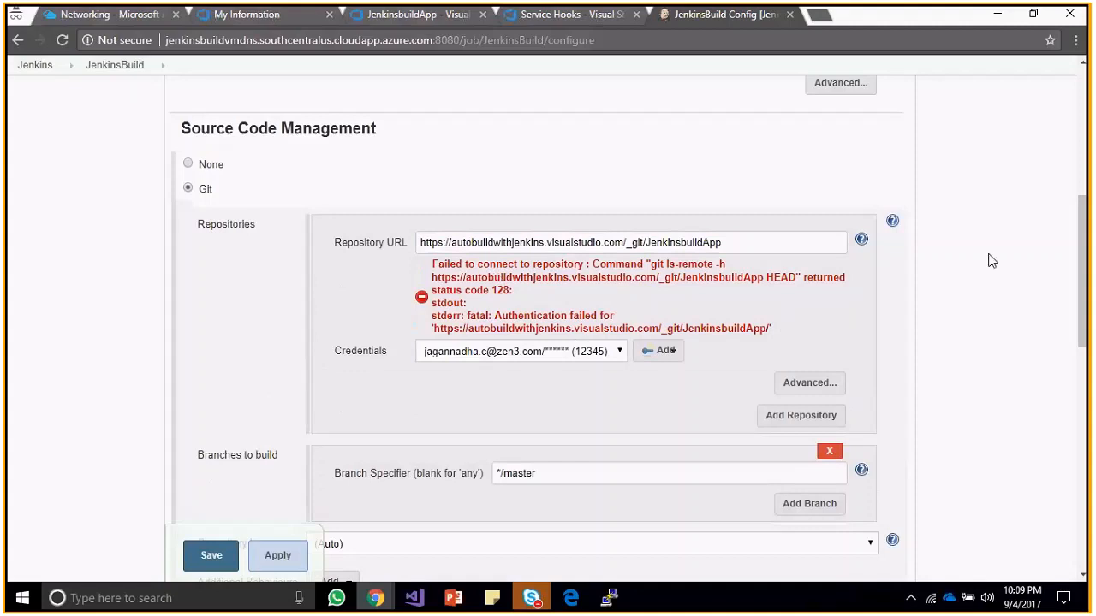
Select the Jenkins server's host address in the address bar.
{"action": "mouse_move", "coordinate": [1084, 299]}
{"action": "left_mouse_down"}
{"action": "mouse_move", "coordinate": [1087, 164]}
{"action": "mouse_move", "coordinate": [1089, 305]}
{"action": "left_mouse_up"}
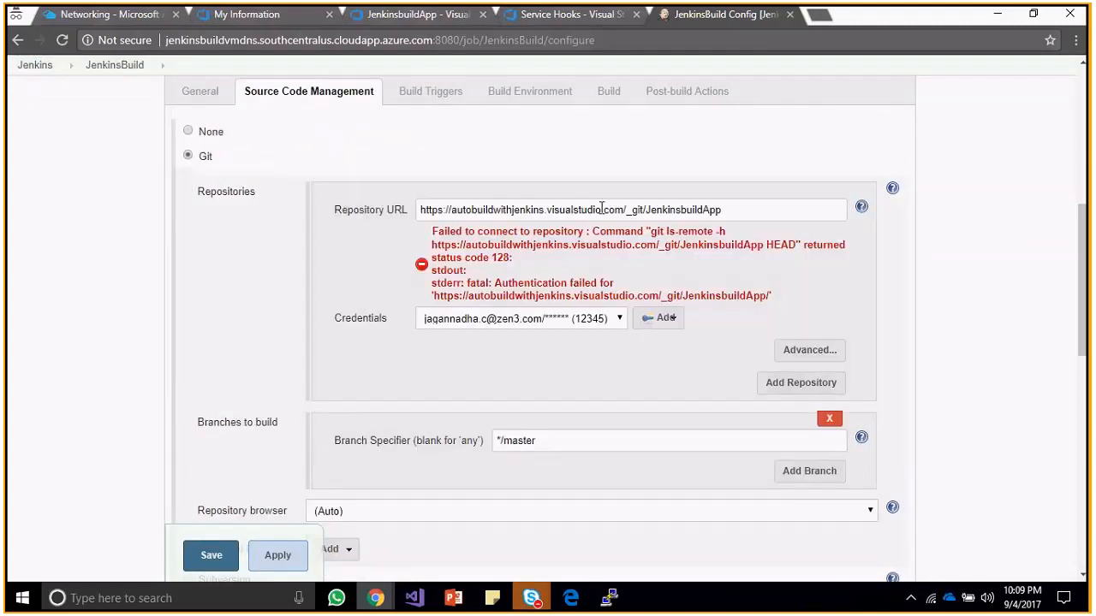
{"action": "left_click_drag", "start_coordinate": [1085, 251], "coordinate": [1062, 161]}
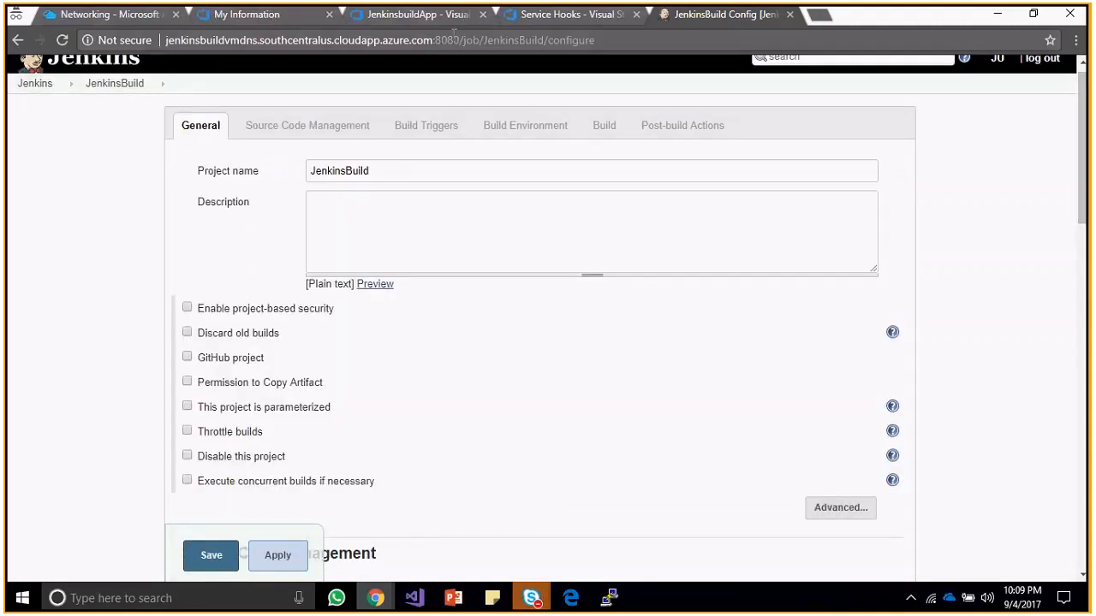
{"action": "left_click_drag", "start_coordinate": [460, 40], "coordinate": [166, 39]}
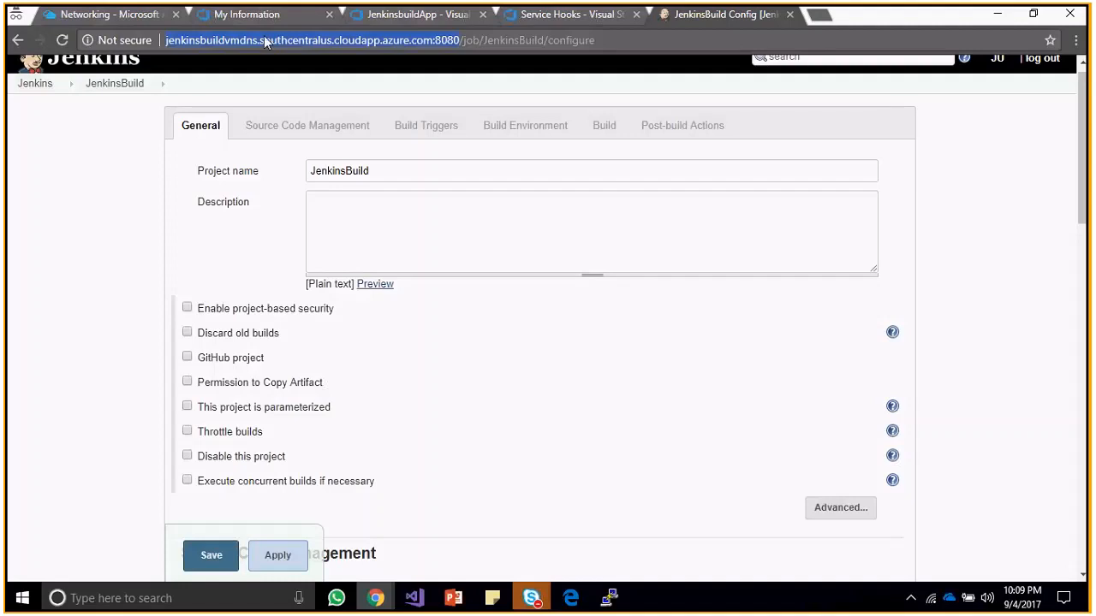
Paste the Jenkins base URL into the Trigger Git build action and autofill a saved user and token.
{"action": "left_click", "coordinate": [388, 17]}
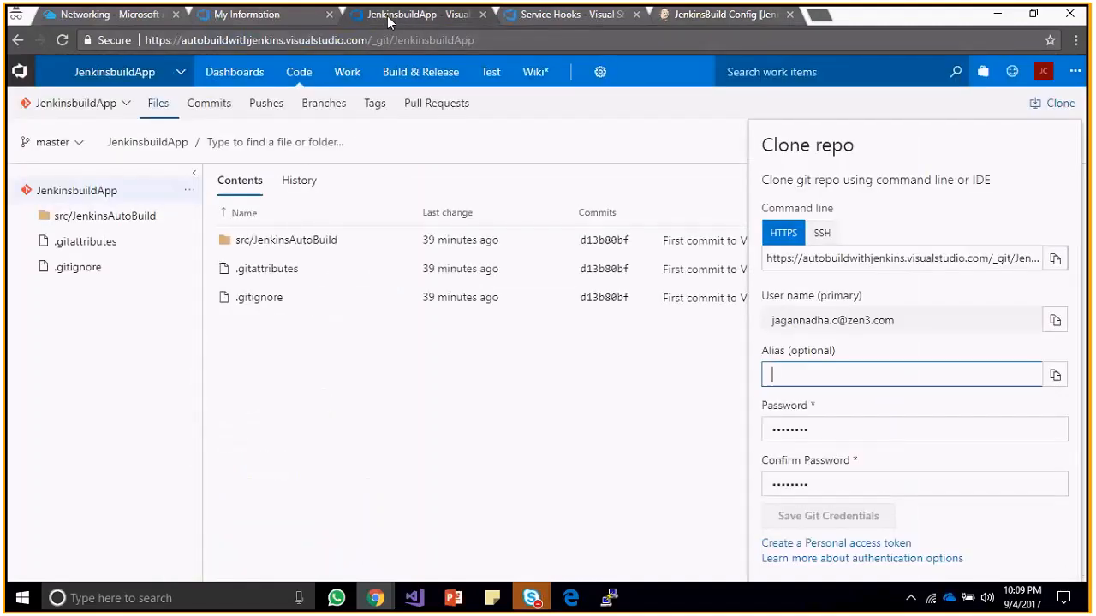
{"action": "left_click", "coordinate": [567, 17]}
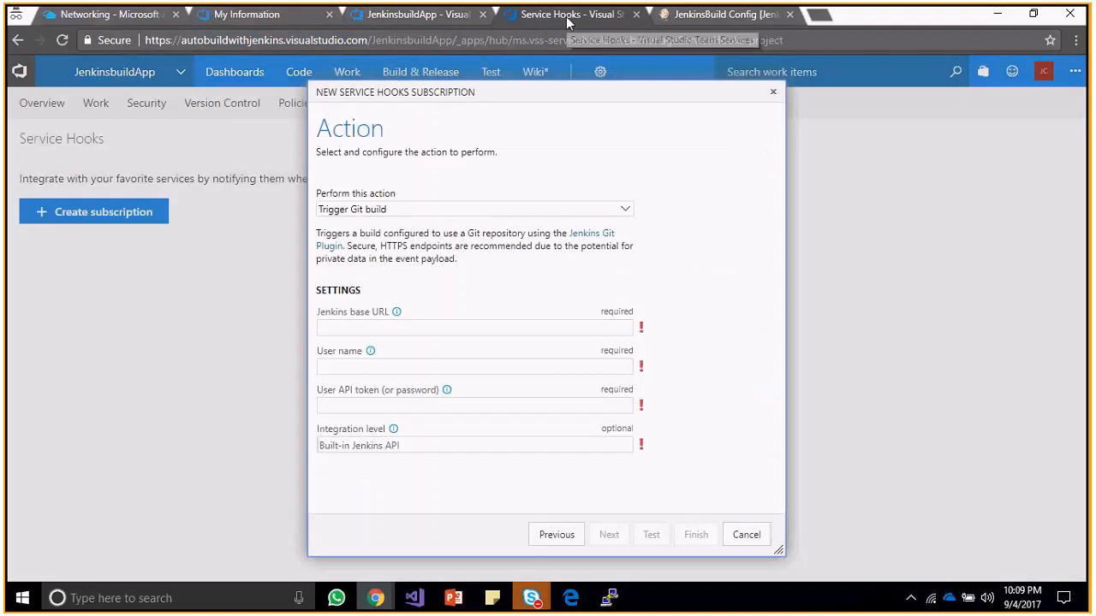
{"action": "left_click", "coordinate": [411, 328]}
{"action": "type", "text": "http://jenkinsbuildvmns.southcentralus.cloudapp.azure.com:8080"}
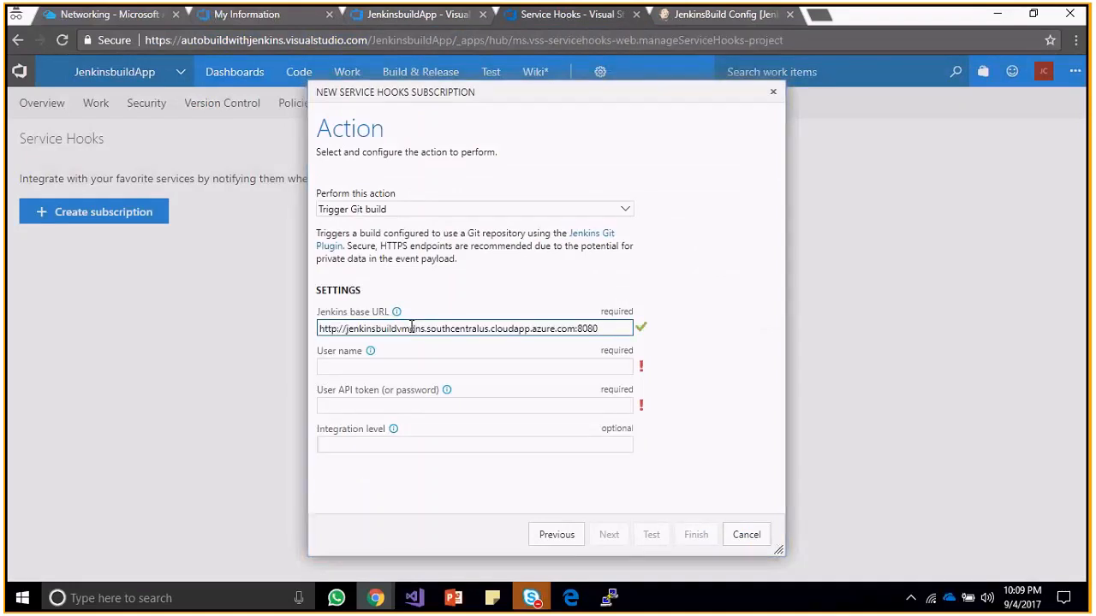
{"action": "left_click", "coordinate": [417, 361]}
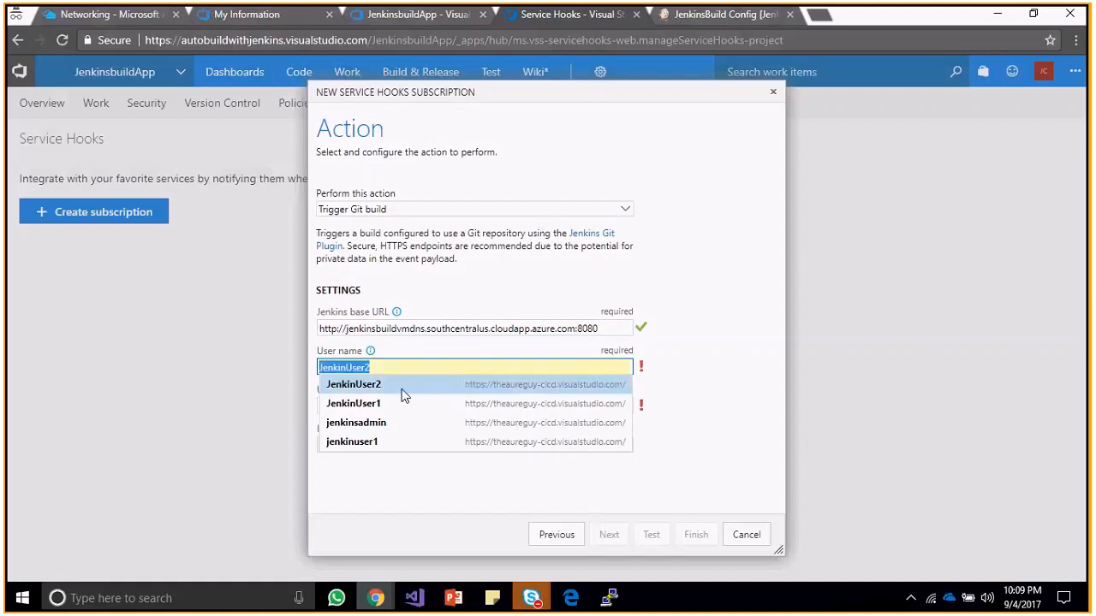
{"action": "left_click", "coordinate": [714, 365]}
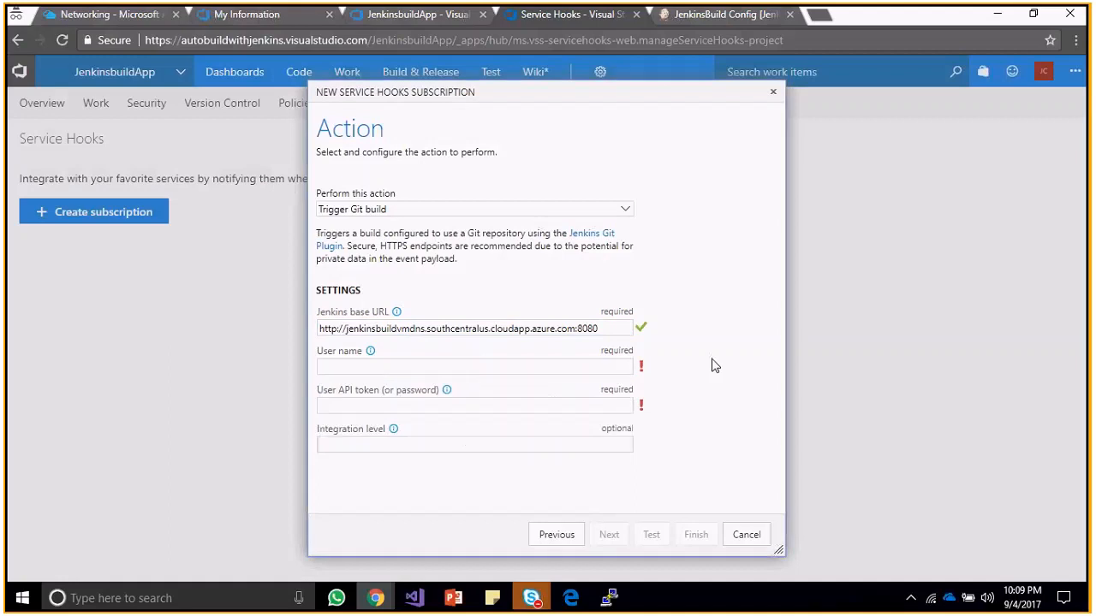
{"action": "left_click", "coordinate": [593, 364]}
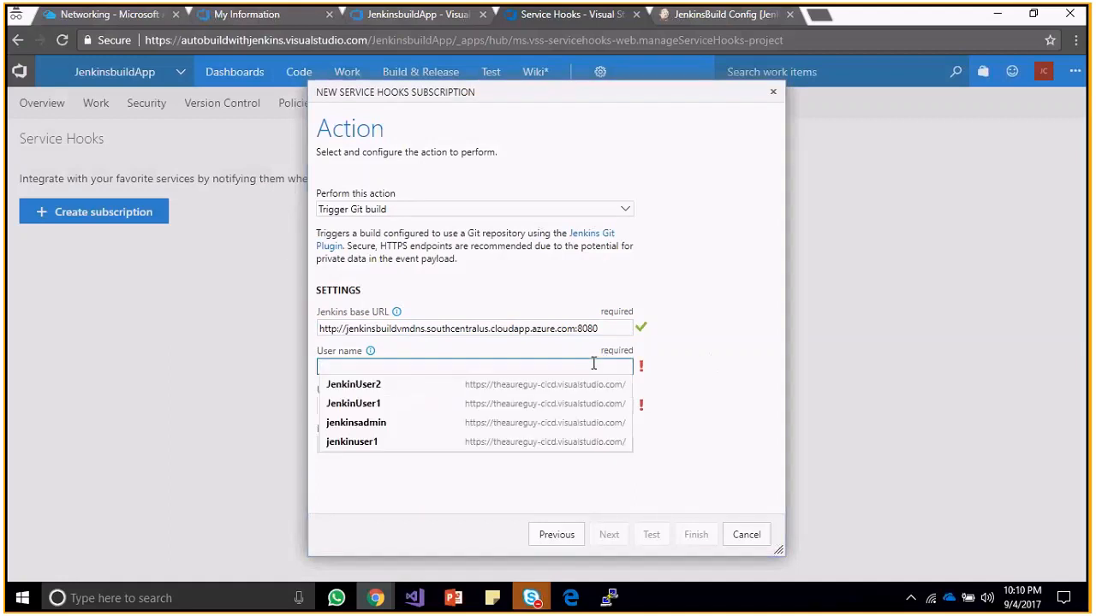
{"action": "left_click", "coordinate": [368, 409]}
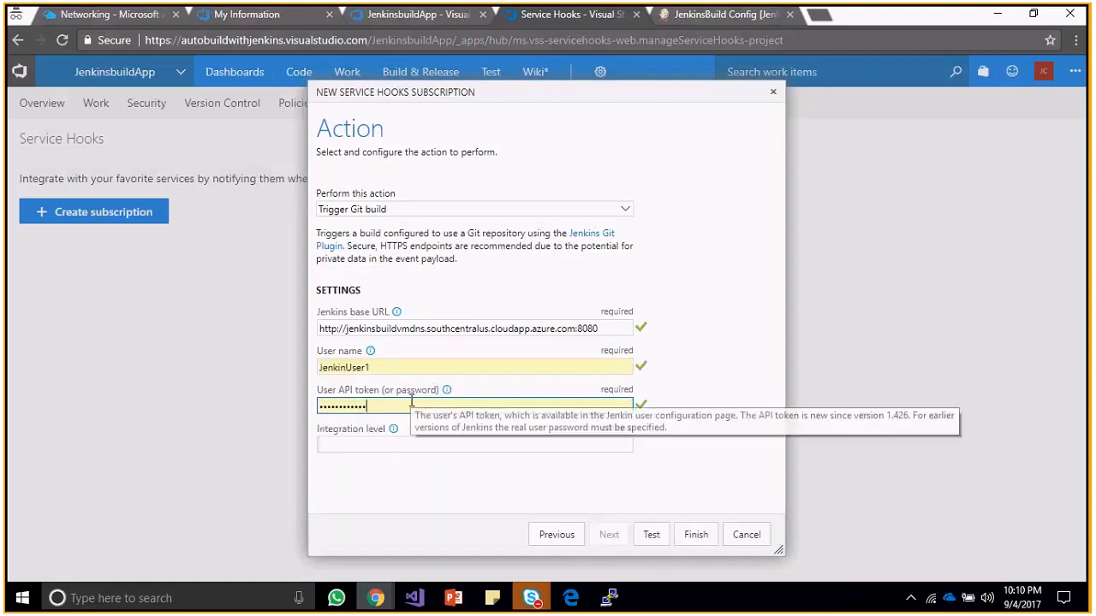
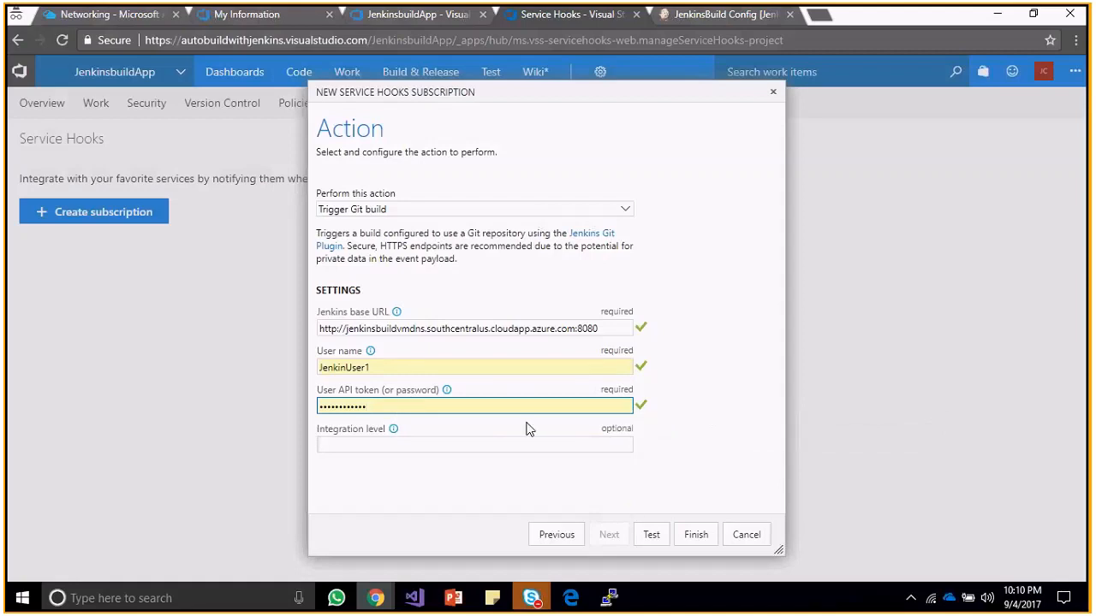
Retype the Jenkins API token in the hook and test it, which still fails.
{"action": "double_click", "coordinate": [489, 406]}
{"action": "key", "text": "BackSpace"}
{"action": "type", "text": "•••"}
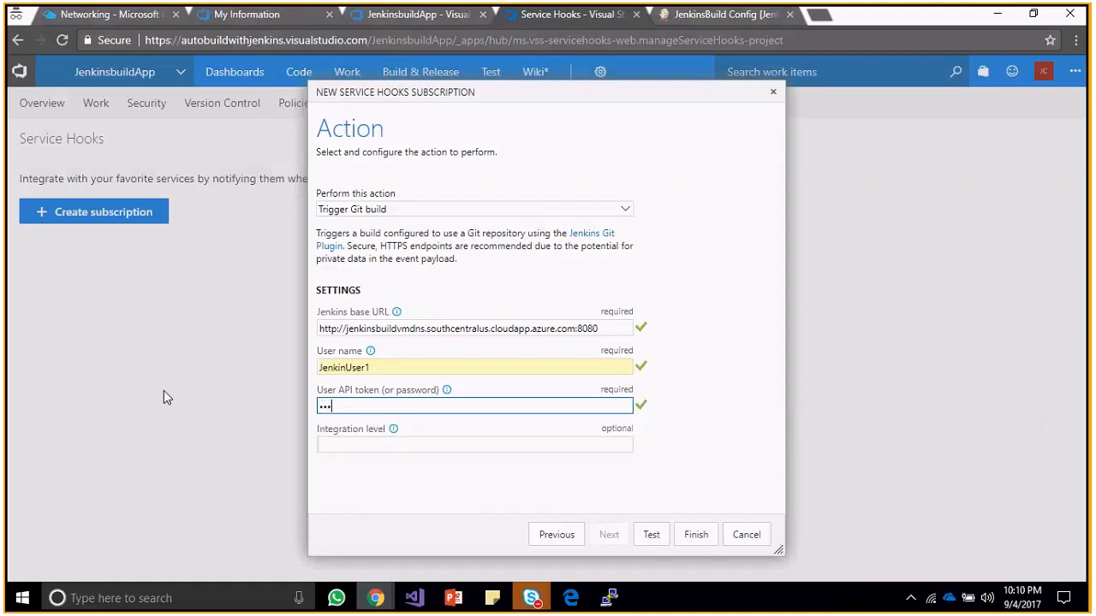
{"action": "type", "text": "•••••••"}
{"action": "left_click", "coordinate": [653, 537]}
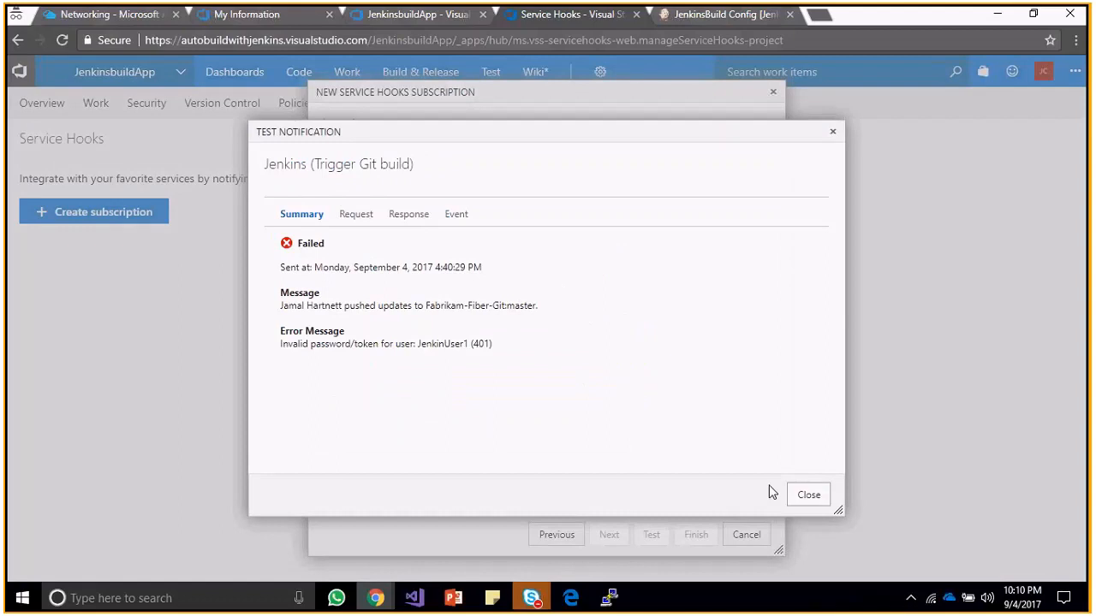
{"action": "left_click", "coordinate": [809, 496]}
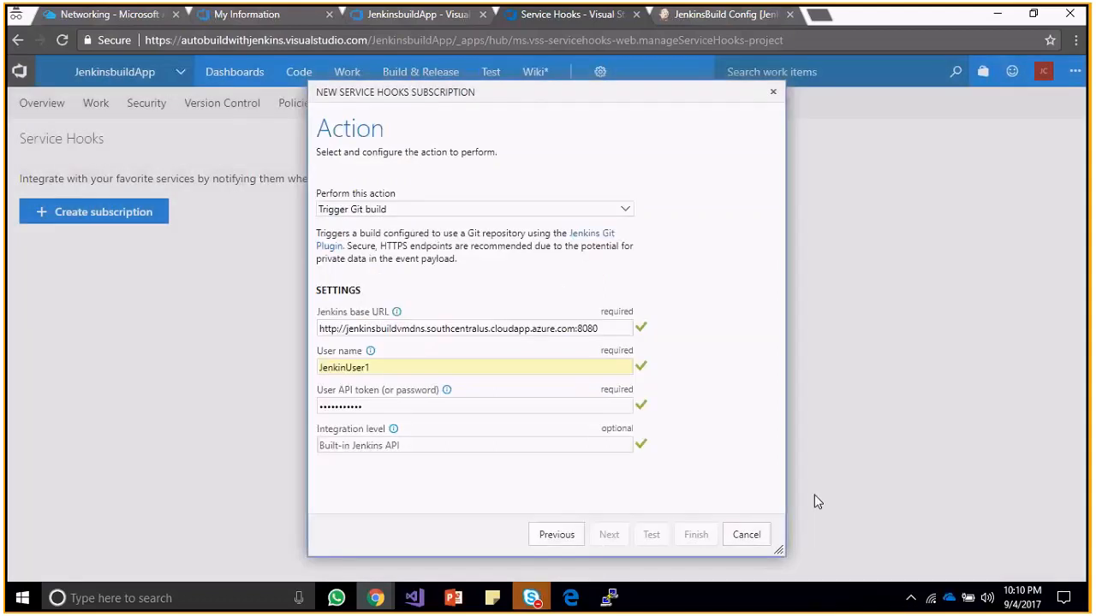
Change the hook's user name to jenkinuser1, re-enter the token and test again; it still fails.
{"action": "left_click", "coordinate": [398, 368]}
{"action": "key", "text": "ctrl+a"}
{"action": "key", "text": "BackSpace"}
{"action": "type", "text": "jenkinuser1"}
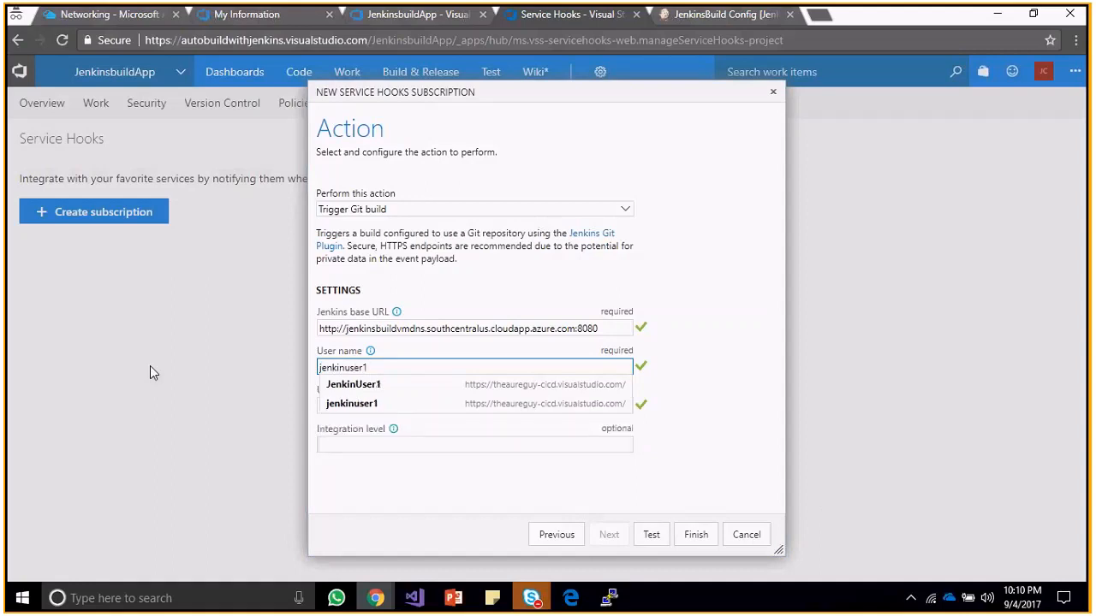
{"action": "left_click", "coordinate": [411, 403]}
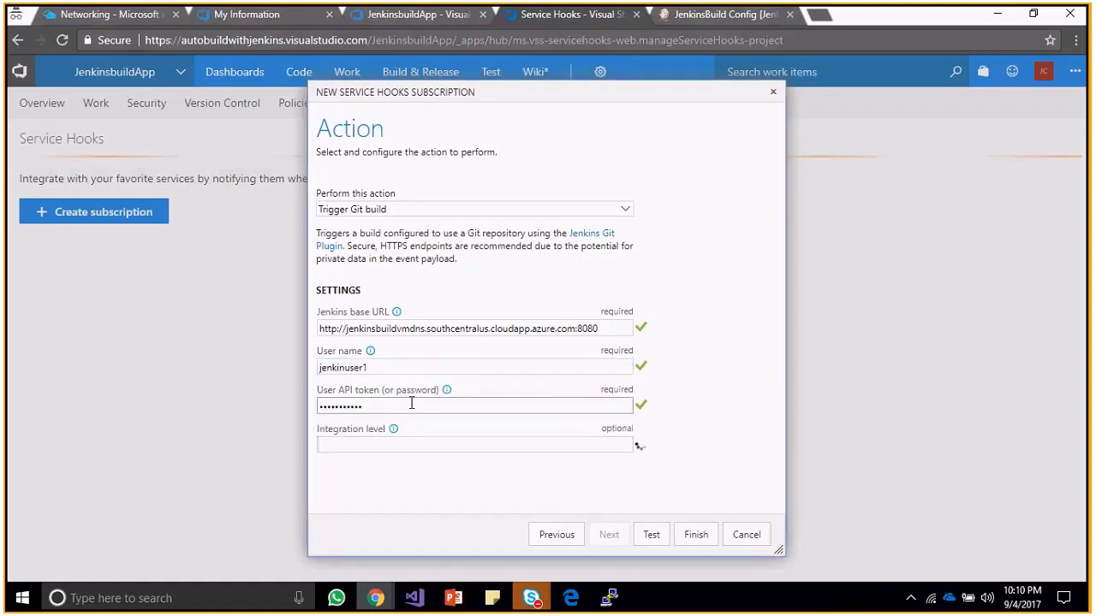
{"action": "key", "text": "ctrl+a"}
{"action": "key", "text": "BackSpace"}
{"action": "type", "text": "•••••••"}
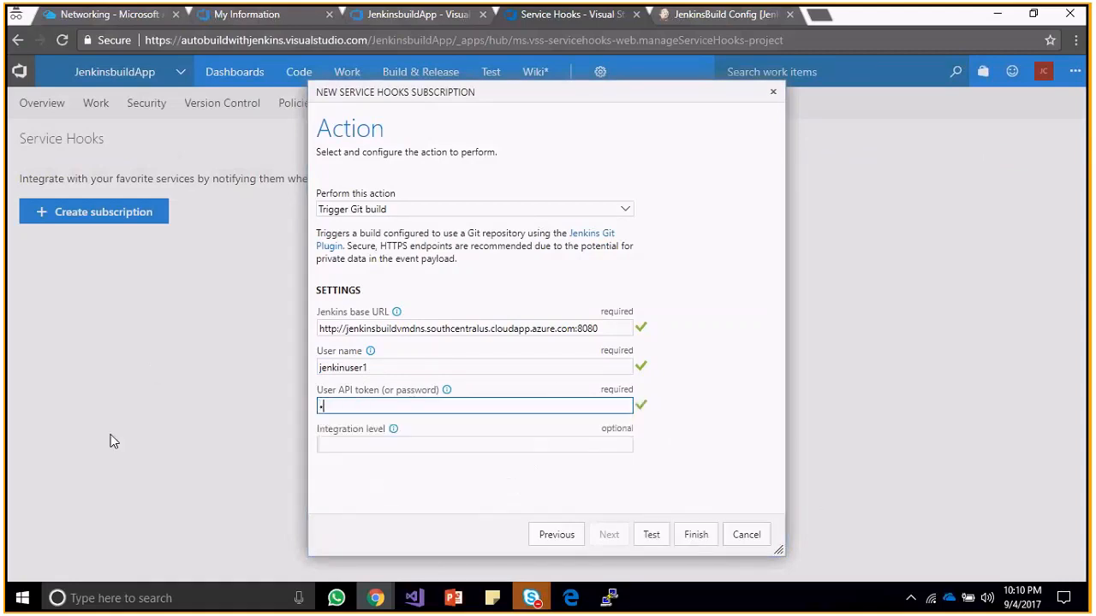
{"action": "type", "text": "••••"}
{"action": "left_click", "coordinate": [654, 531]}
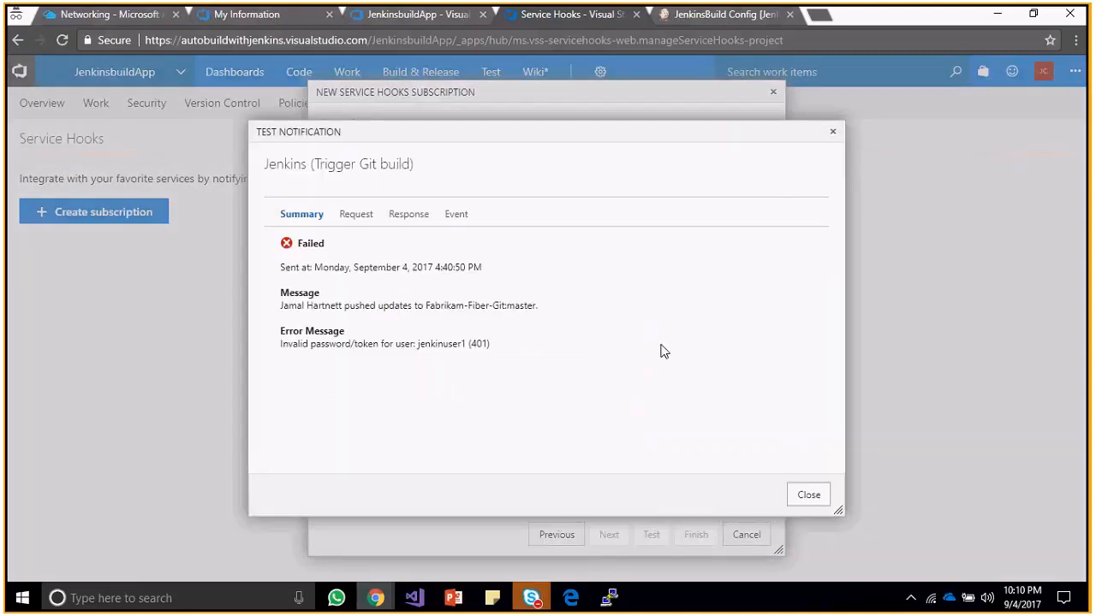
{"action": "left_click", "coordinate": [809, 496]}
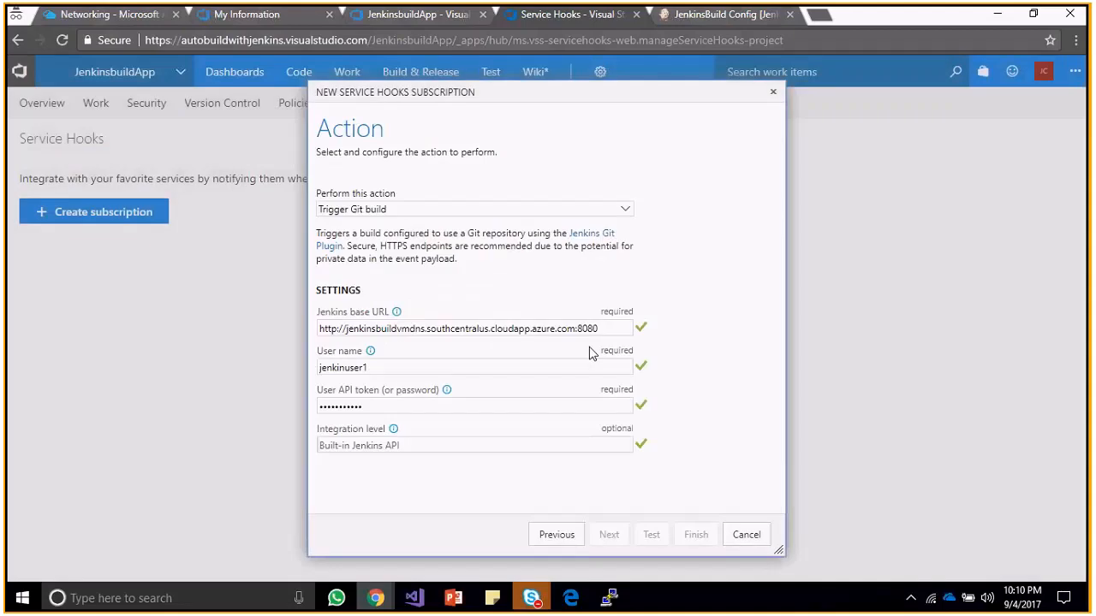
{"action": "left_click", "coordinate": [467, 368]}
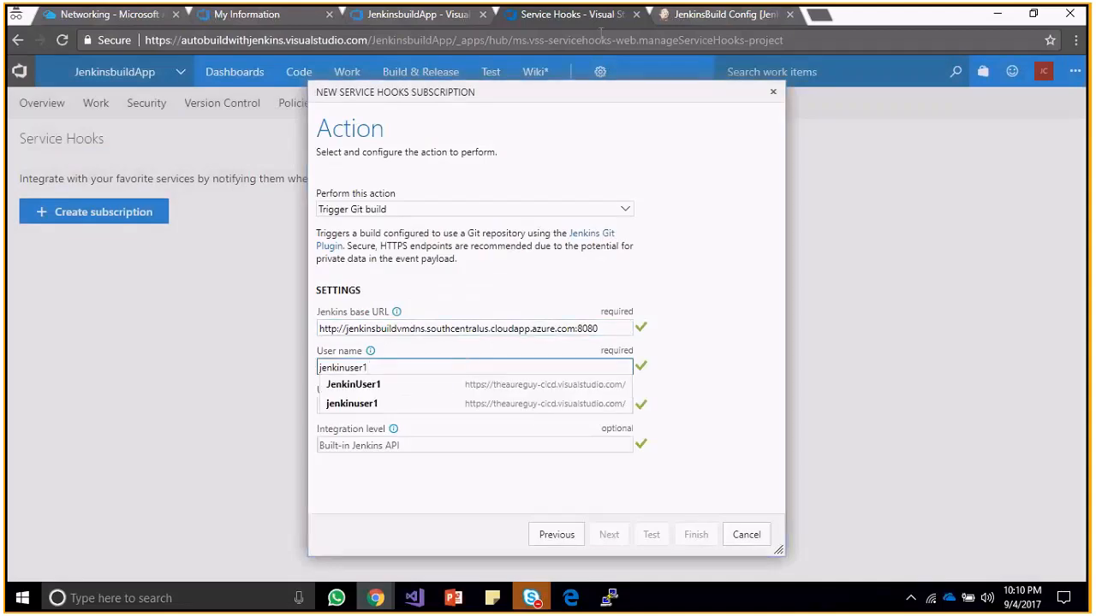
{"action": "left_click", "coordinate": [695, 17]}
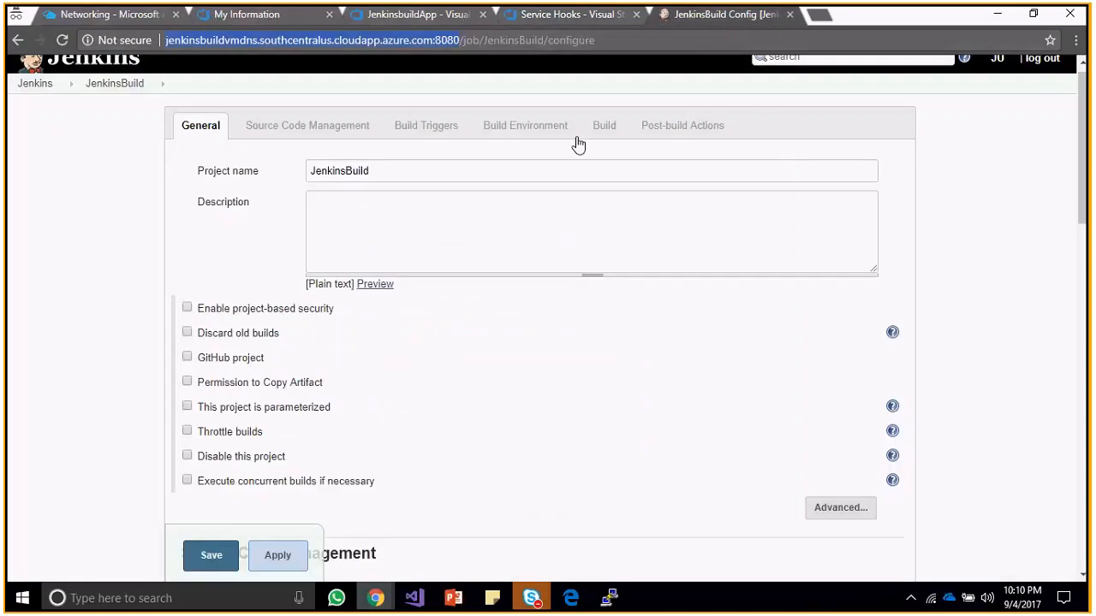
Duplicate the JenkinsBuild configuration tab and check the Git Repository URL under Source Code Management.
{"action": "right_click", "coordinate": [738, 17]}
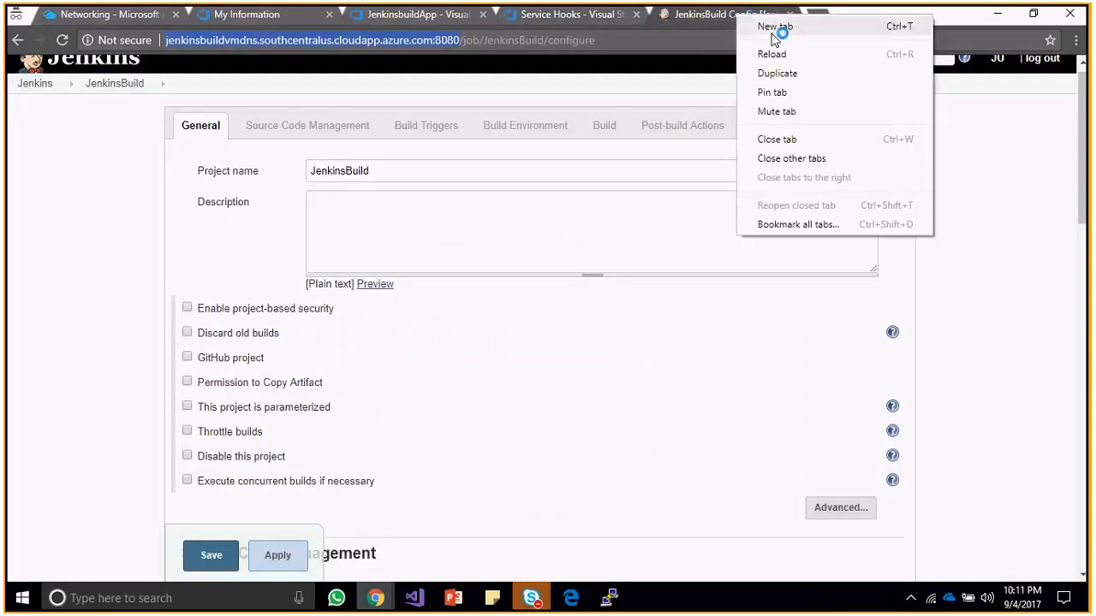
{"action": "left_click", "coordinate": [775, 72]}
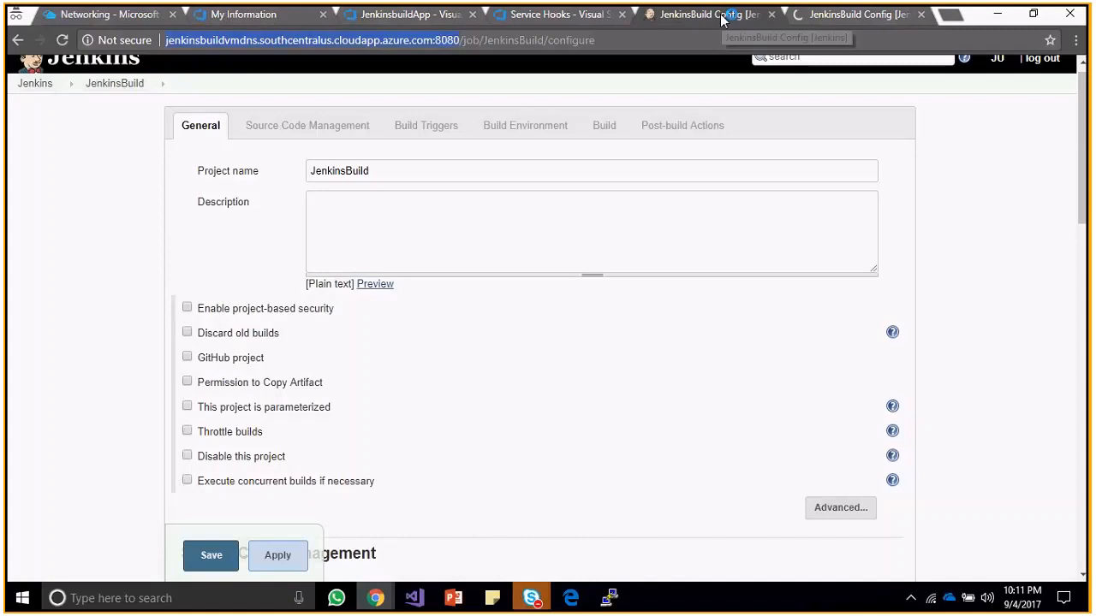
{"action": "left_click_drag", "start_coordinate": [1090, 208], "coordinate": [1090, 295]}
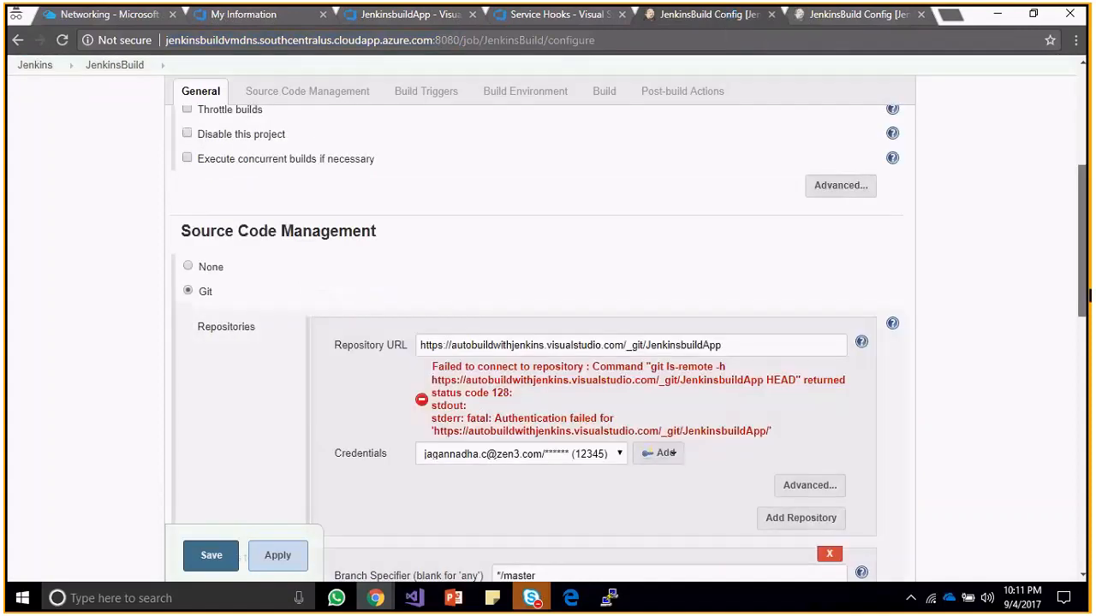
{"action": "scroll", "coordinate": [714, 220], "scroll_direction": "down", "scroll_amount": 2}
{"action": "left_click", "coordinate": [712, 201]}
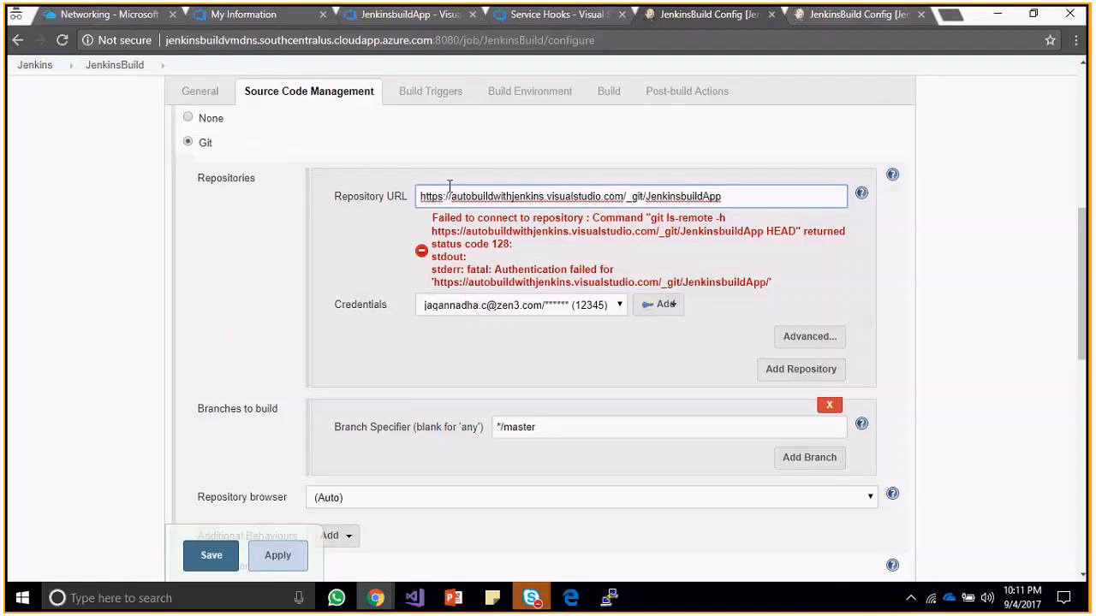
{"action": "key", "text": "alt+Tab"}
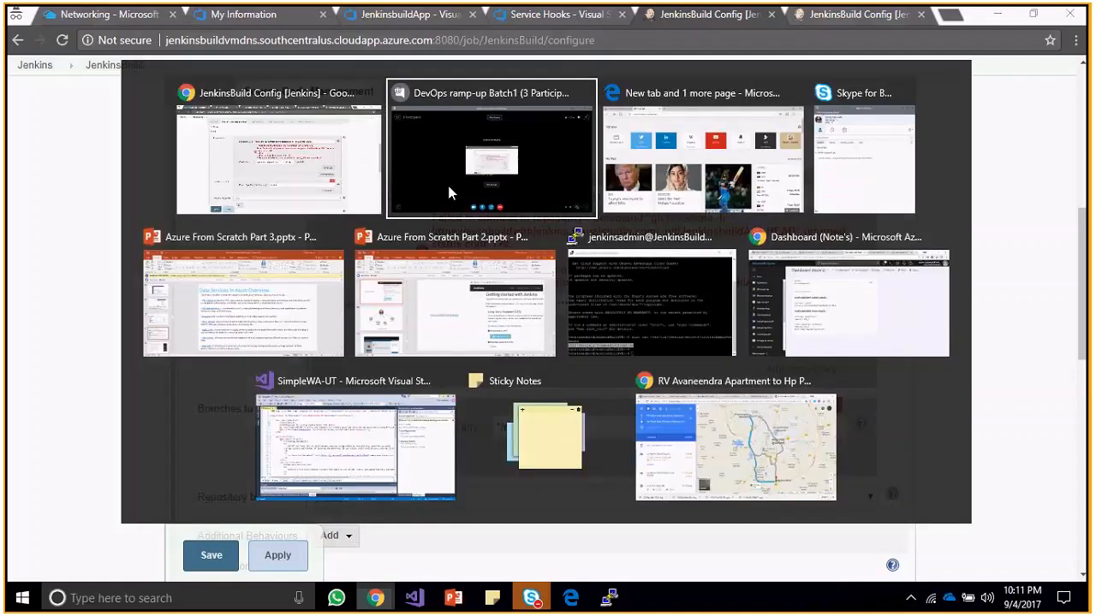
{"action": "key", "text": "alt+Tab"}
{"action": "key", "text": "alt+Tab"}
{"action": "key", "text": "alt+Tab"}
{"action": "key", "text": "alt+Tab"}
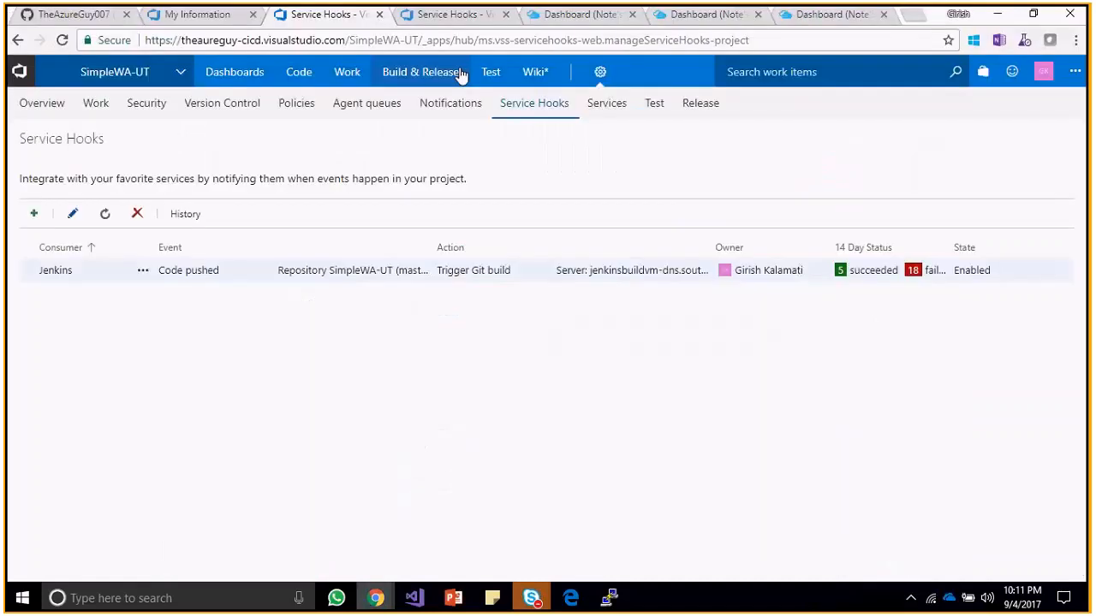
Look over the Azure dashboard and accounts pages, then return to the SimpleWA-UT service hooks list.
{"action": "left_click", "coordinate": [466, 15]}
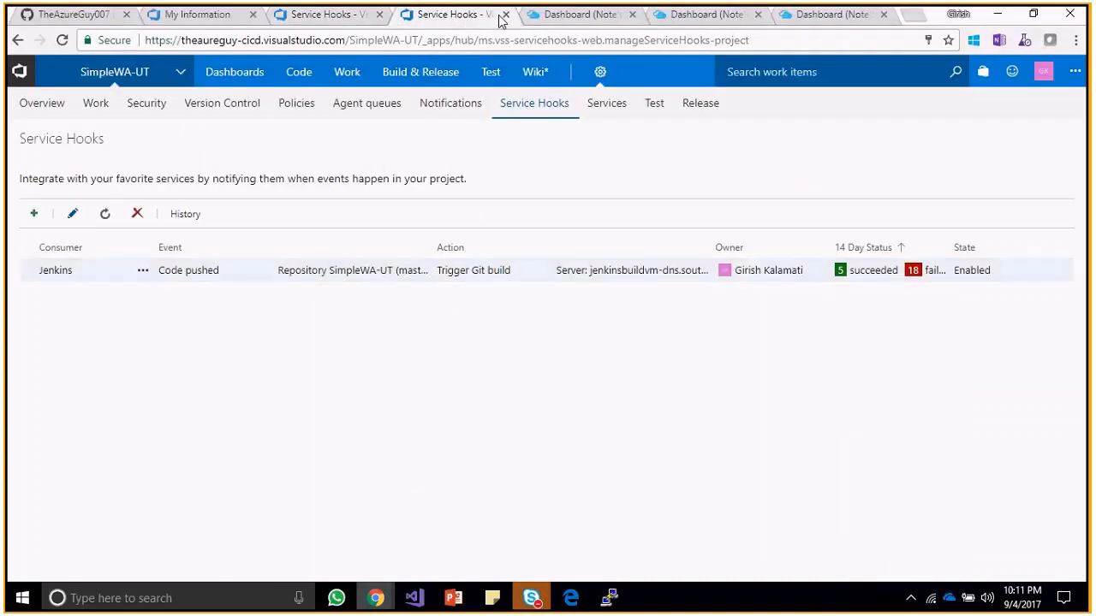
{"action": "left_click", "coordinate": [562, 17]}
{"action": "left_click", "coordinate": [183, 15]}
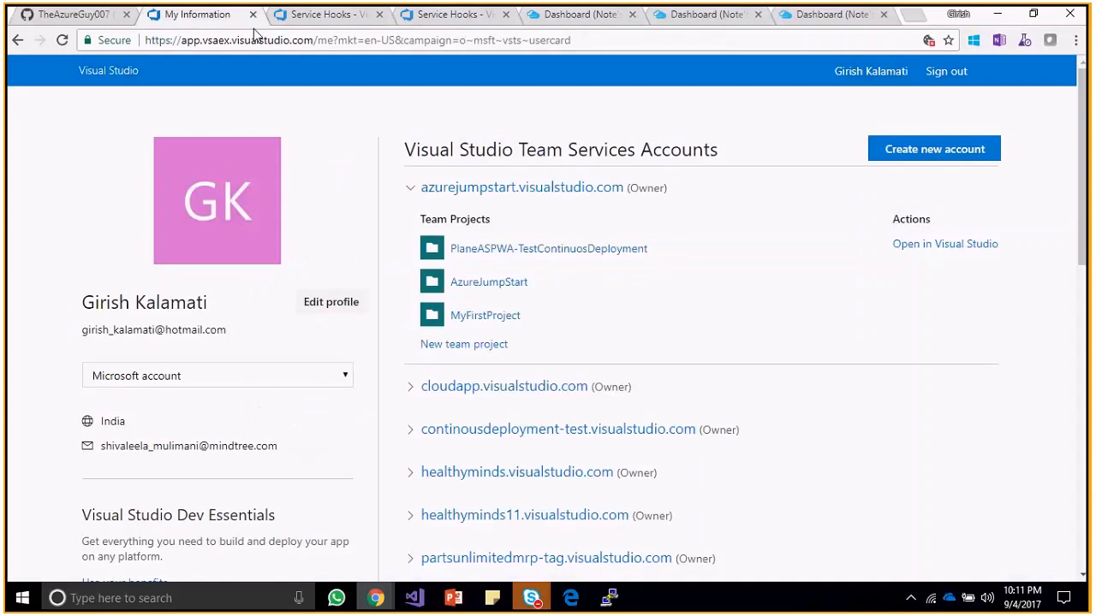
{"action": "mouse_move", "coordinate": [376, 597]}
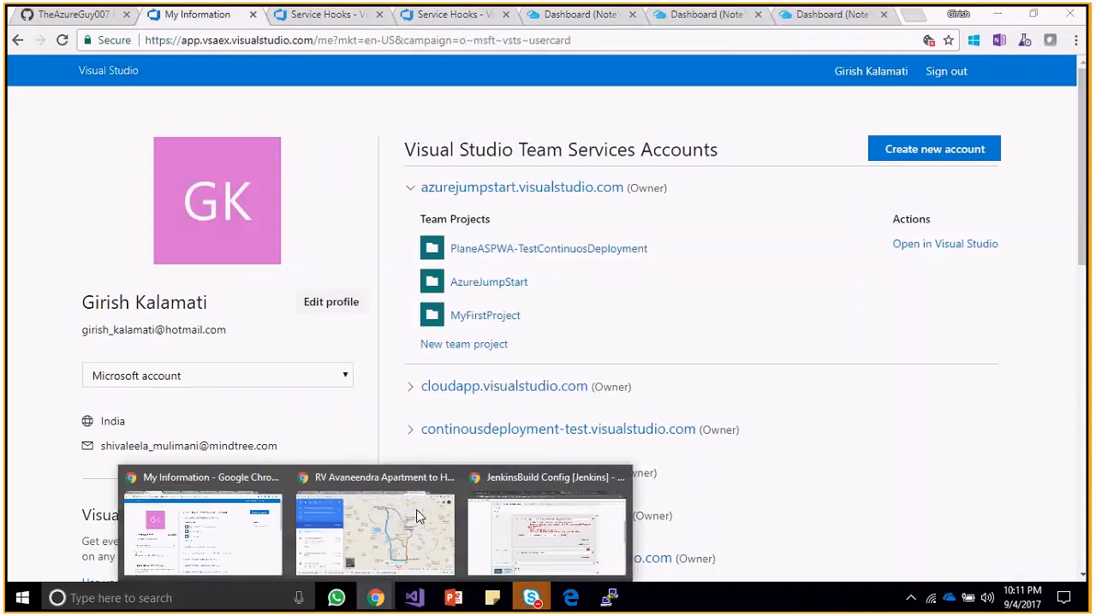
{"action": "mouse_move", "coordinate": [527, 520]}
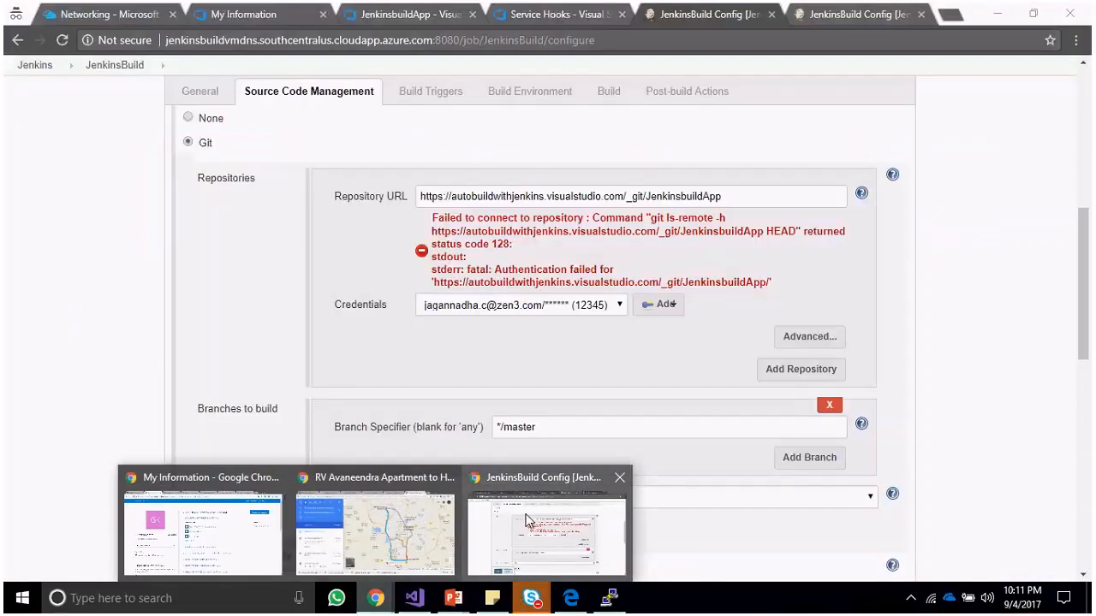
{"action": "mouse_move", "coordinate": [244, 510]}
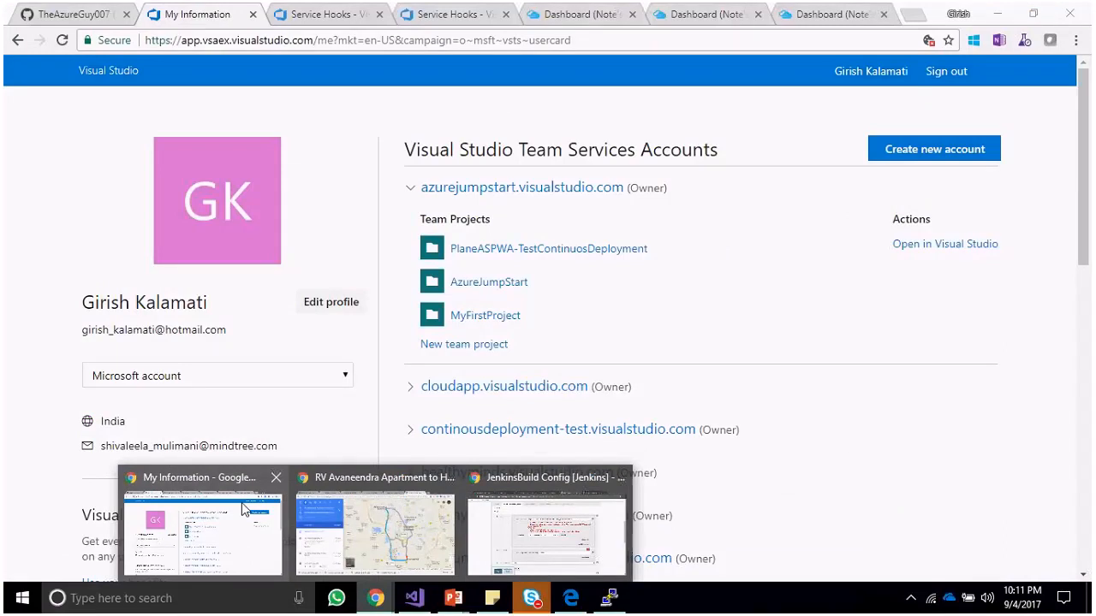
{"action": "mouse_move", "coordinate": [439, 528]}
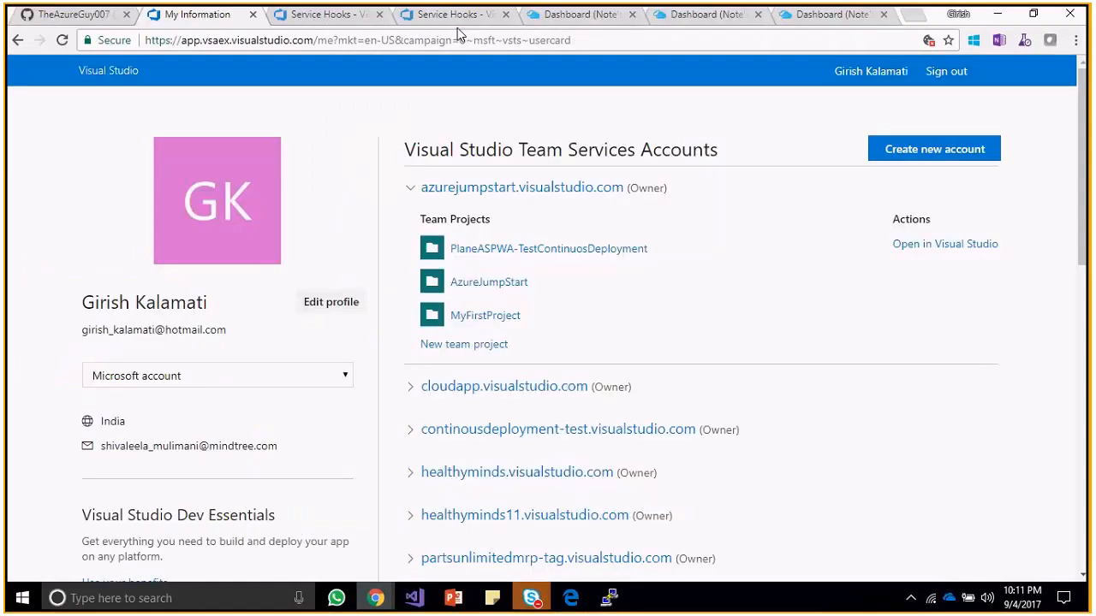
{"action": "left_click", "coordinate": [457, 15]}
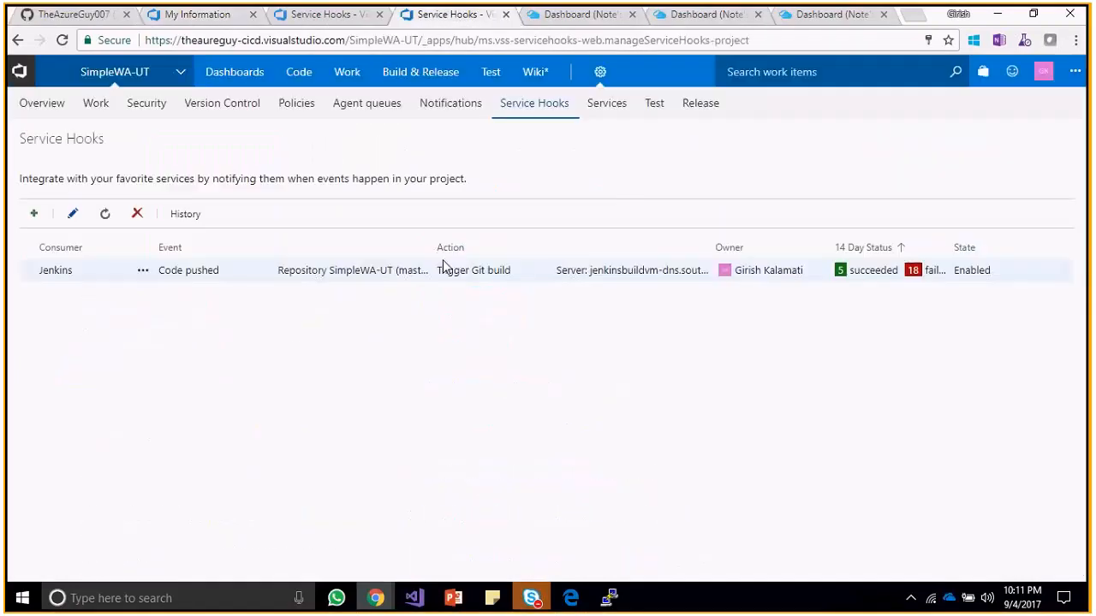
Open the existing Jenkins hook's action settings and compare them with the Jenkins repository URL.
{"action": "double_click", "coordinate": [443, 270]}
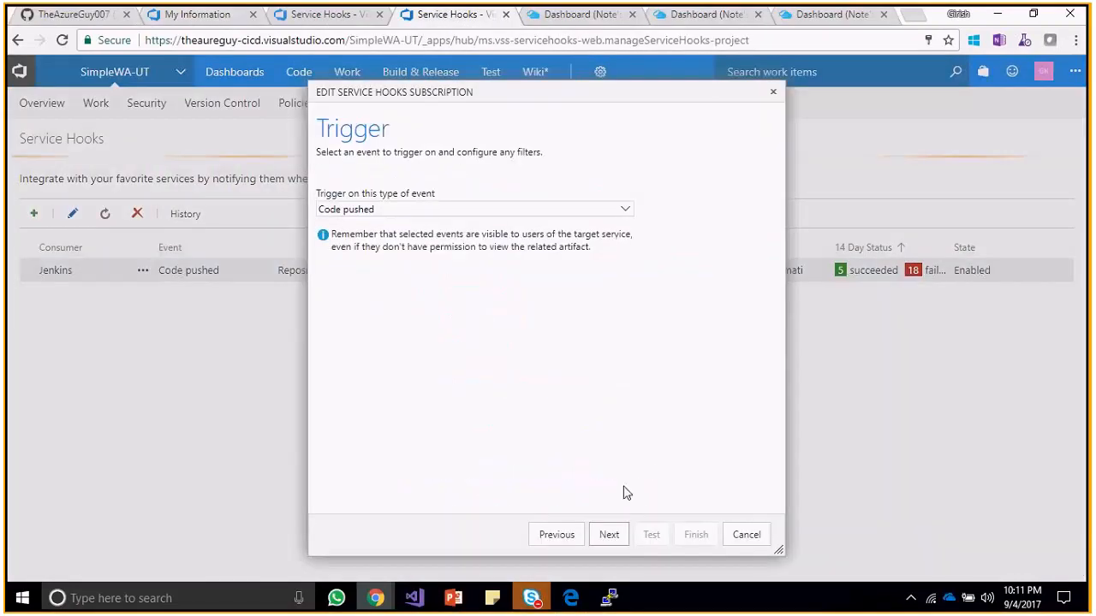
{"action": "left_click", "coordinate": [608, 536]}
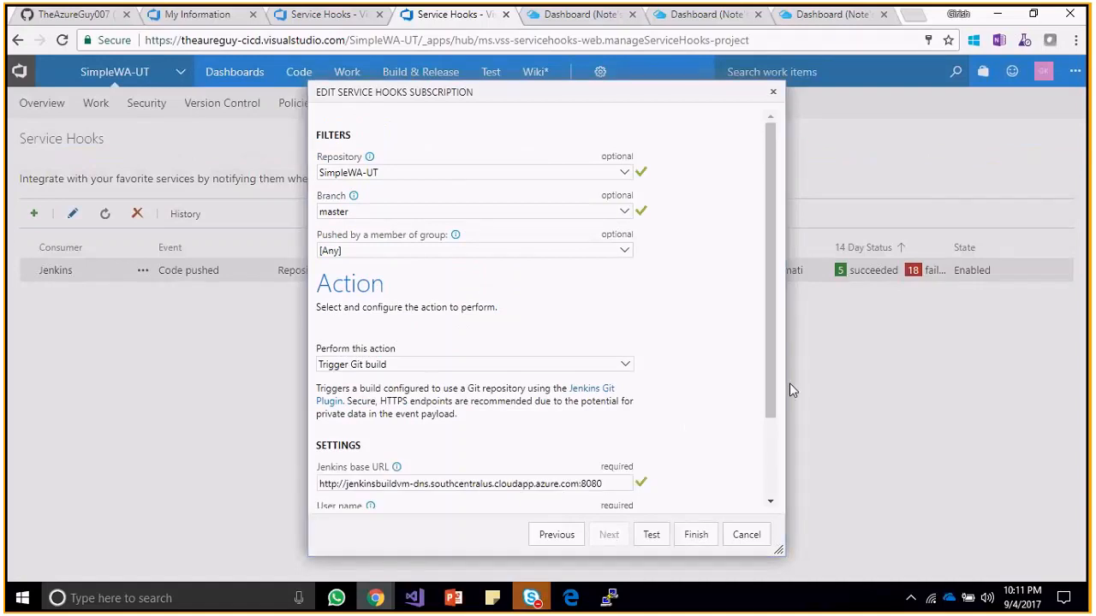
{"action": "left_click_drag", "start_coordinate": [774, 364], "coordinate": [765, 520]}
{"action": "key", "text": "alt+Tab"}
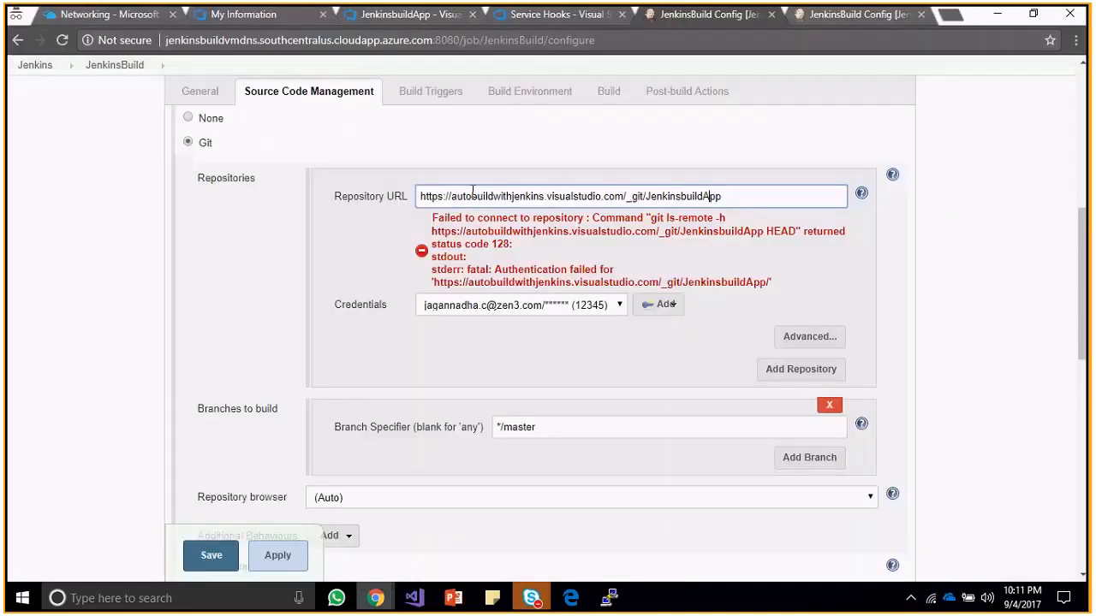
{"action": "left_click", "coordinate": [732, 205]}
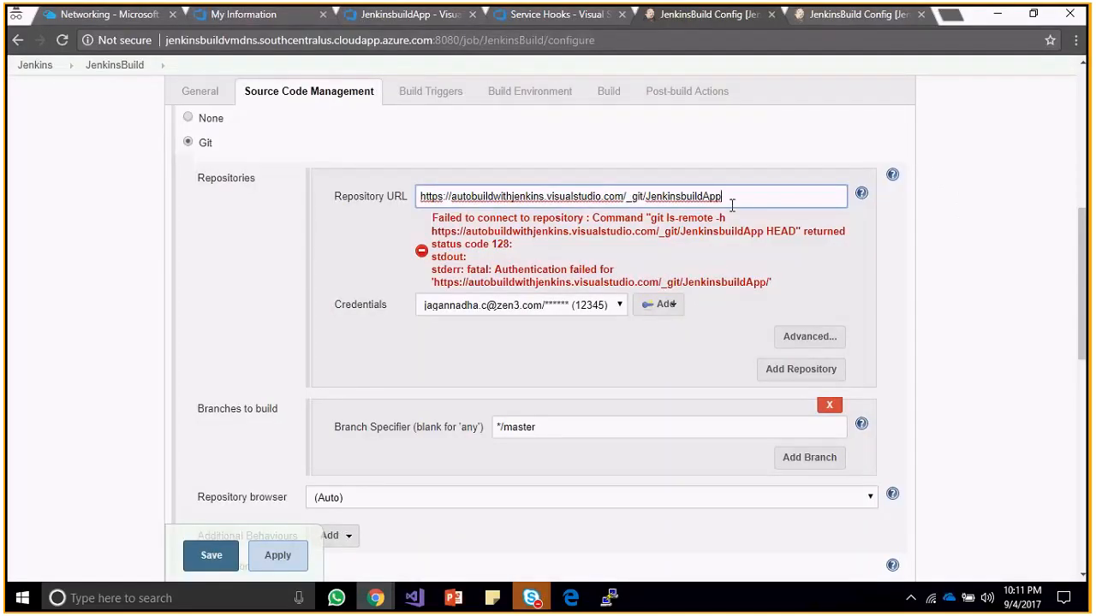
{"action": "key", "text": "alt+Tab"}
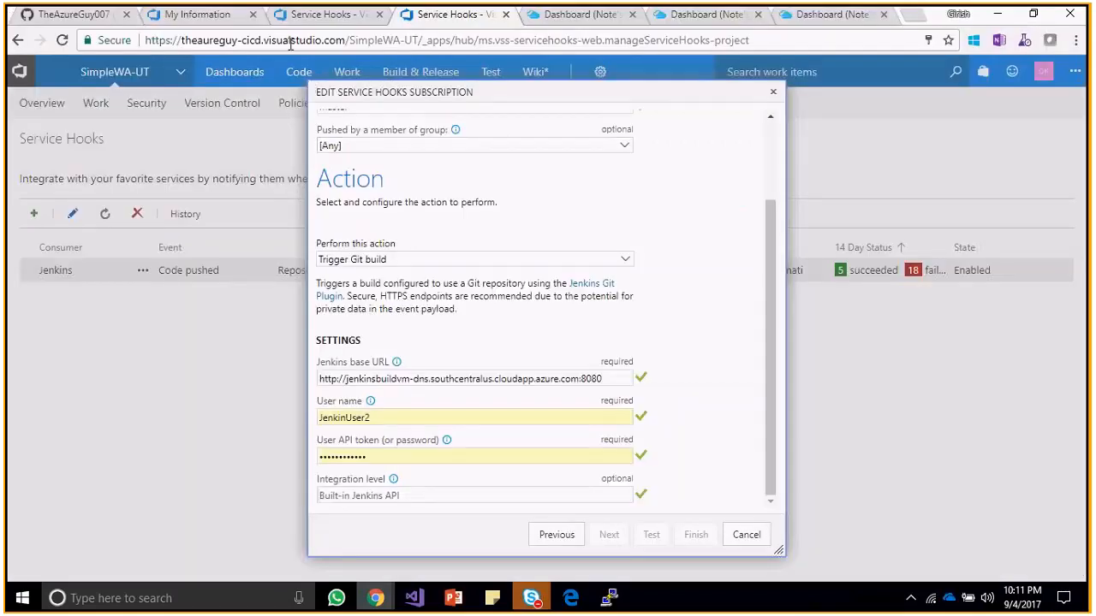
{"action": "key", "text": "alt+Tab"}
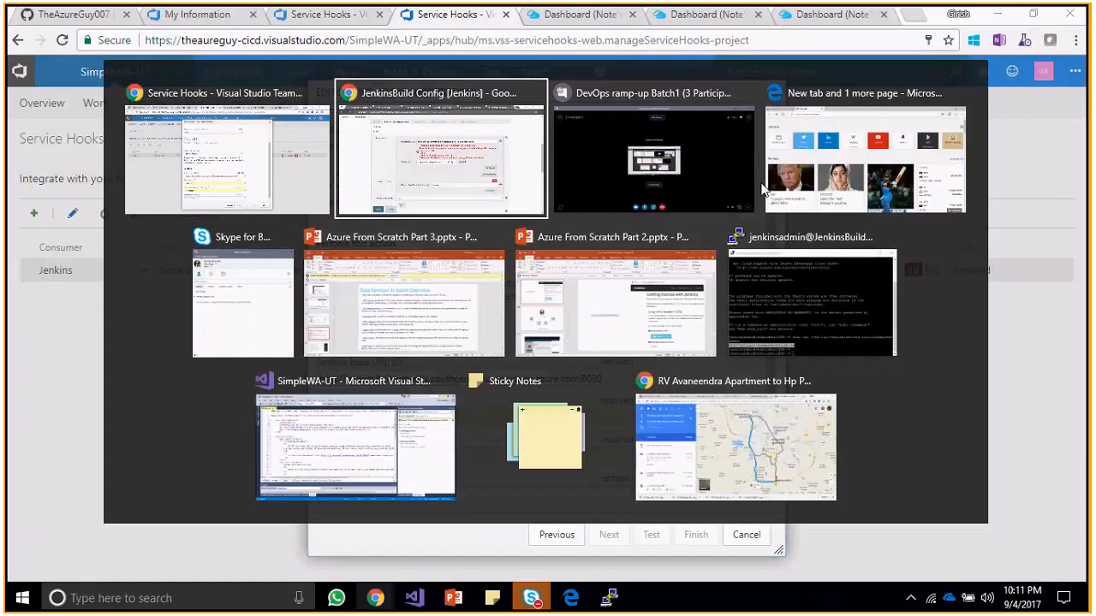
Minimise the Skype meeting window and copy the repository clone URL from the VSTS Clone repo panel.
{"action": "key", "text": "alt+Tab"}
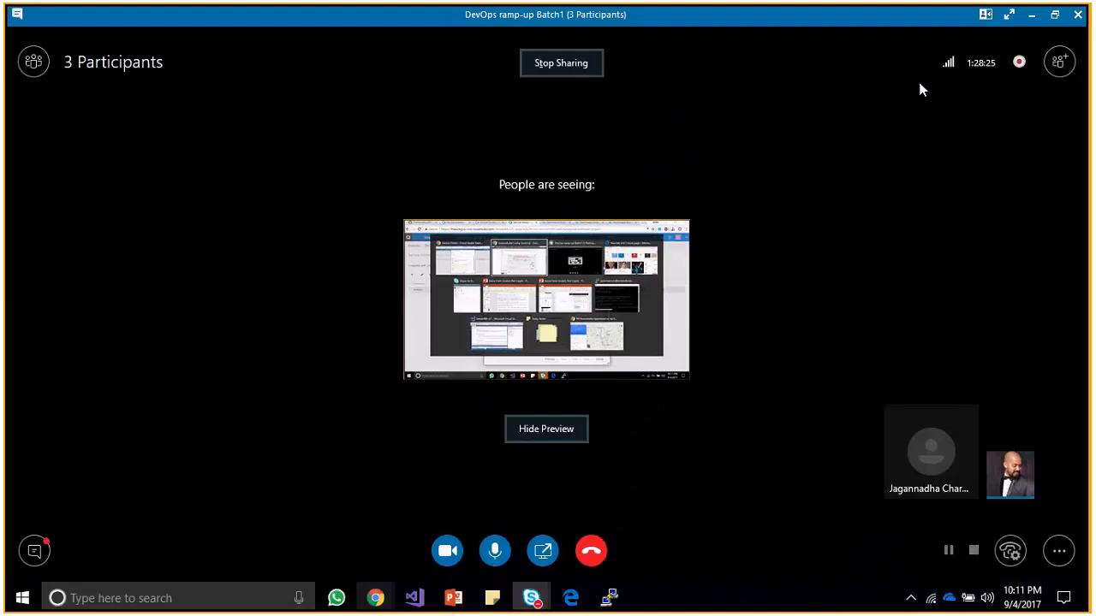
{"action": "left_click", "coordinate": [1031, 15]}
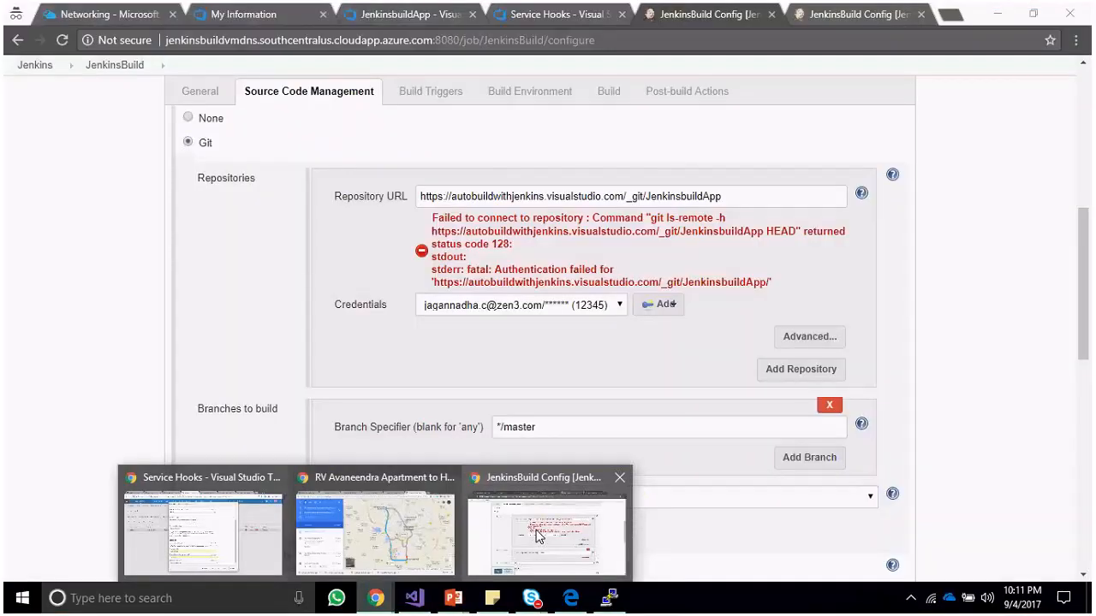
{"action": "left_click", "coordinate": [105, 14]}
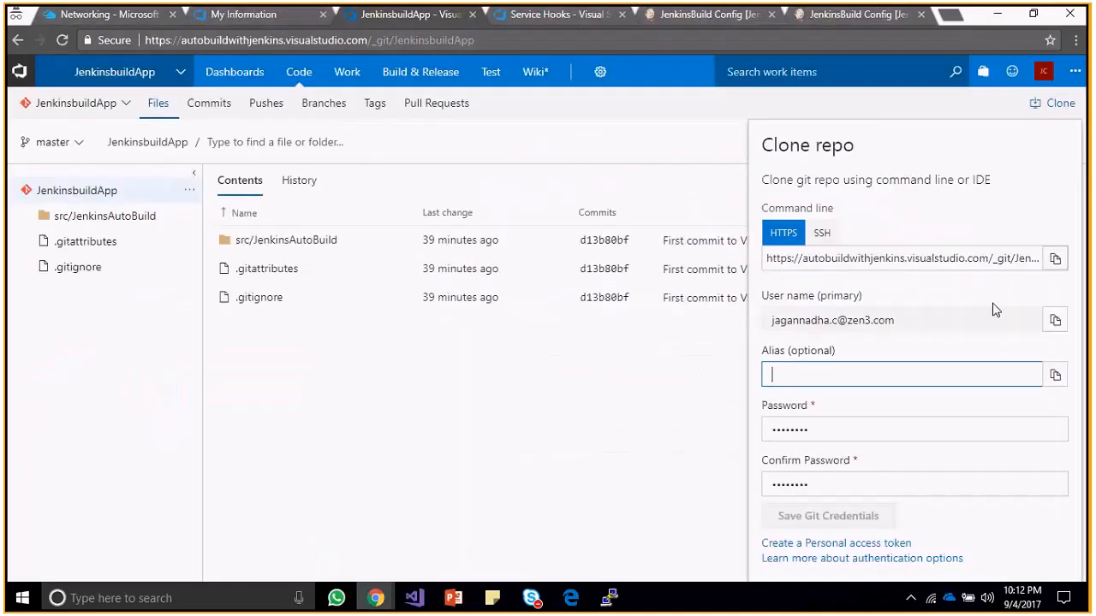
{"action": "left_click", "coordinate": [1056, 259]}
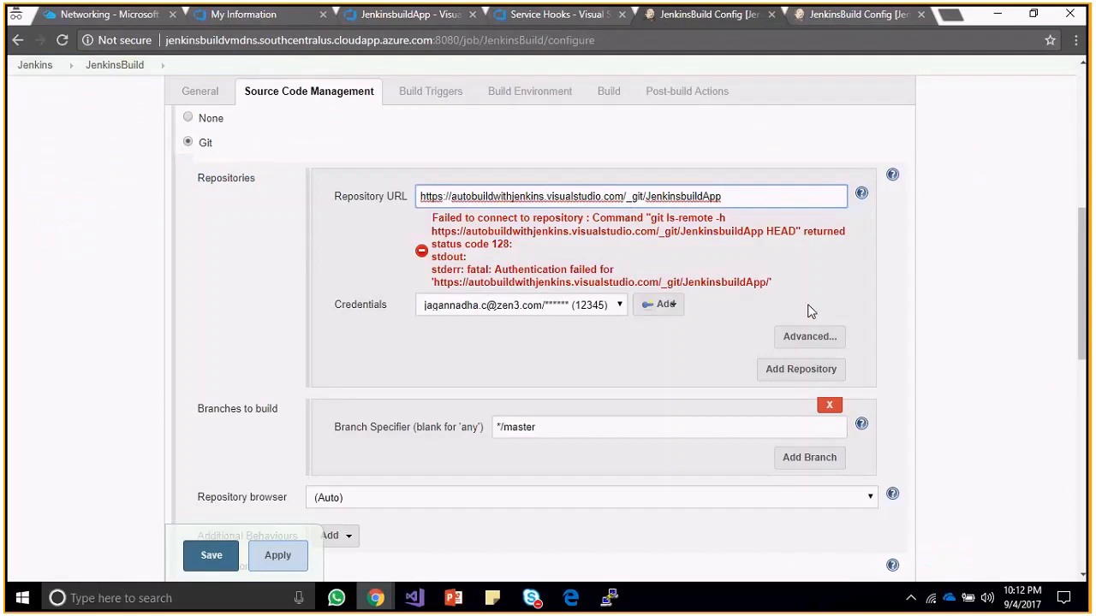
Revalidate the Jenkins repository URL and keep the existing saved credential.
{"action": "left_click", "coordinate": [826, 248]}
{"action": "left_click", "coordinate": [602, 307]}
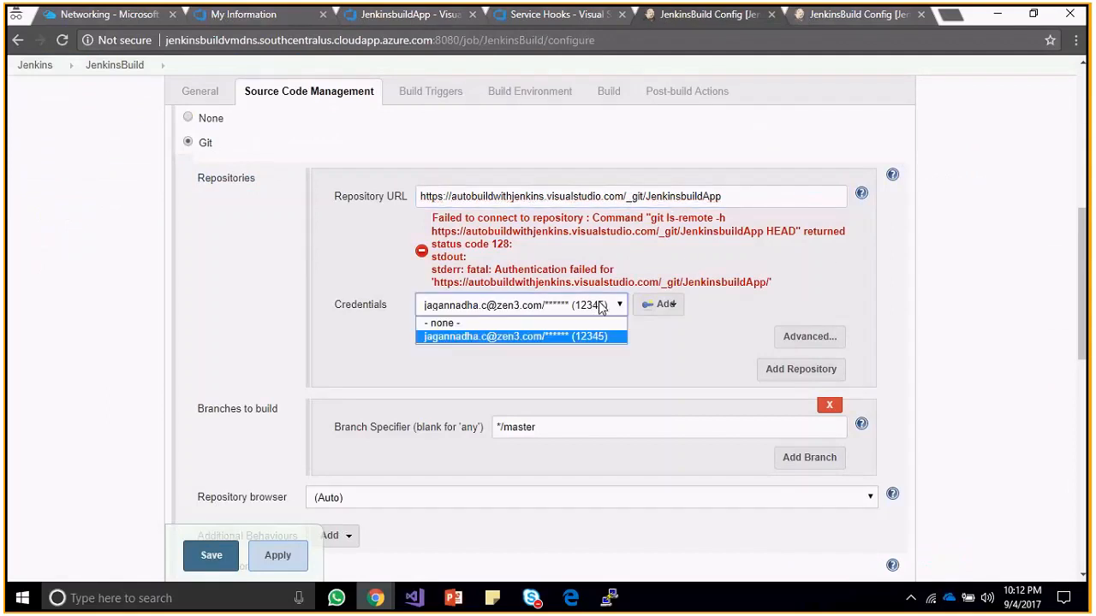
{"action": "left_click", "coordinate": [580, 336]}
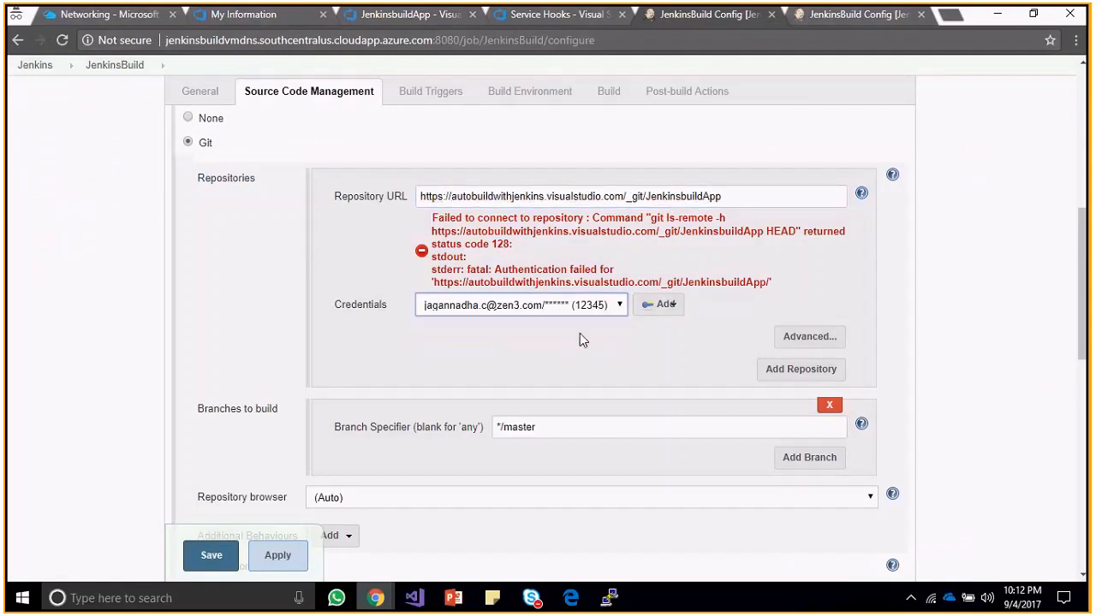
Reload the job configuration, choose Git, paste the repository URL and select the saved credential.
{"action": "left_click", "coordinate": [63, 40]}
{"action": "left_click", "coordinate": [598, 168]}
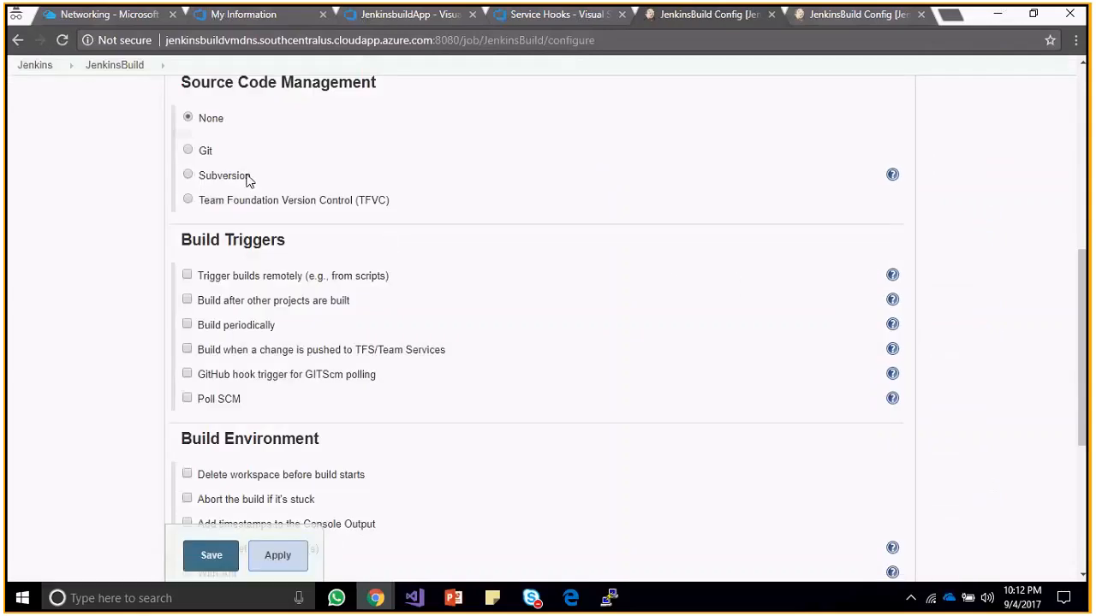
{"action": "left_click", "coordinate": [188, 151]}
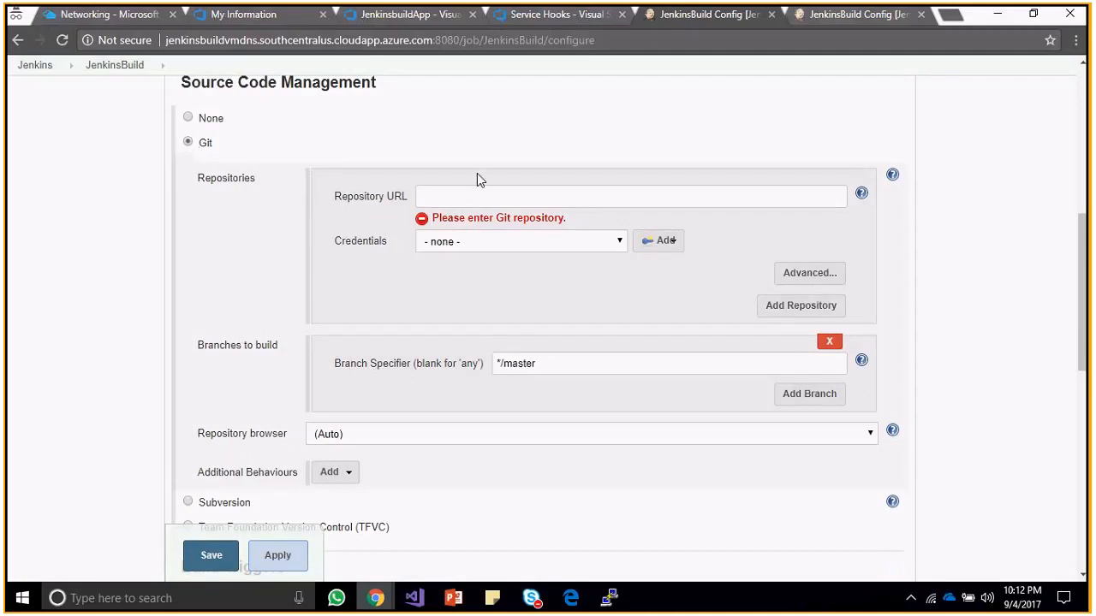
{"action": "left_click", "coordinate": [575, 197]}
{"action": "key", "text": "ctrl+v"}
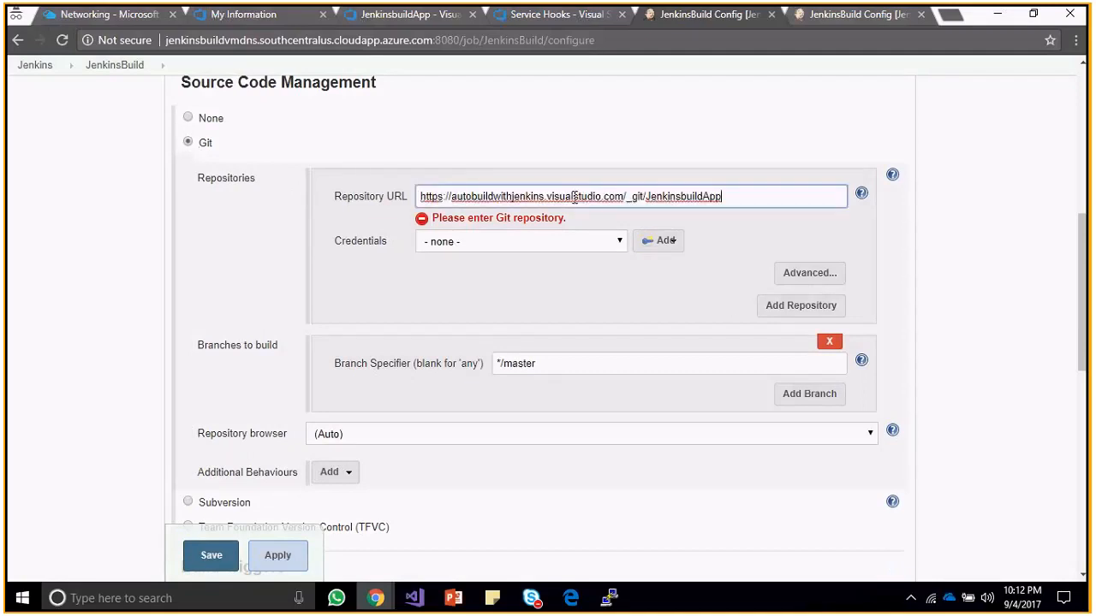
{"action": "left_click", "coordinate": [615, 245]}
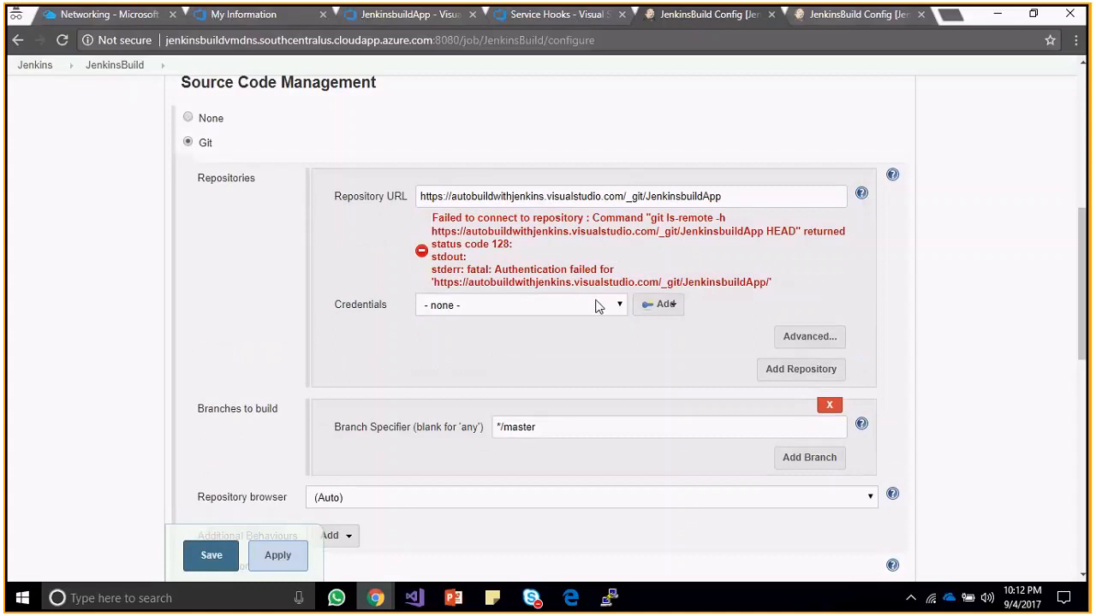
{"action": "left_click", "coordinate": [599, 306]}
{"action": "left_click", "coordinate": [571, 335]}
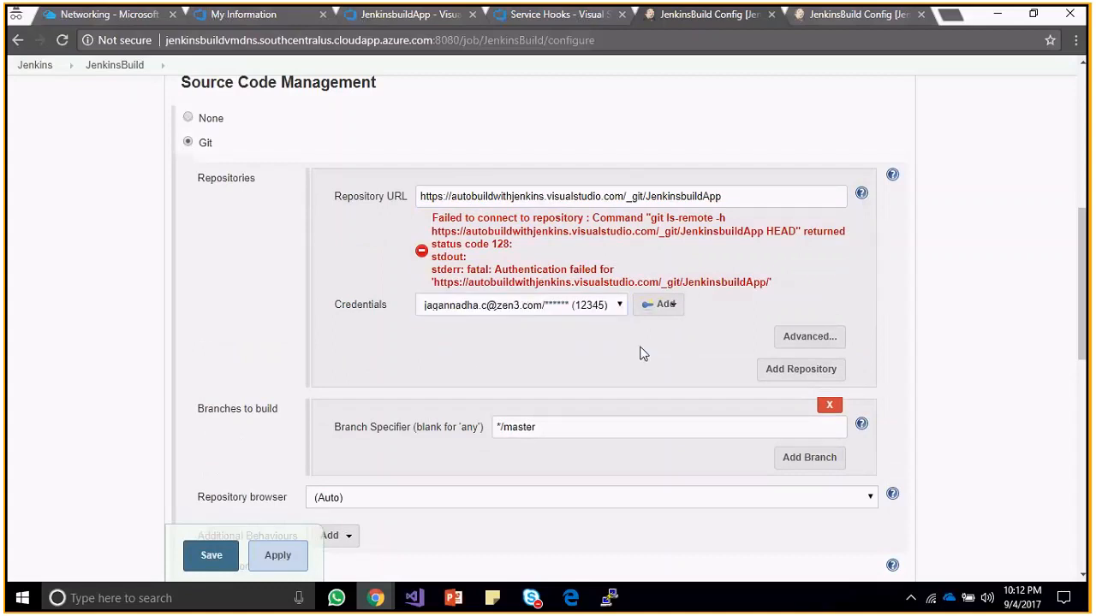
{"action": "left_click", "coordinate": [411, 19]}
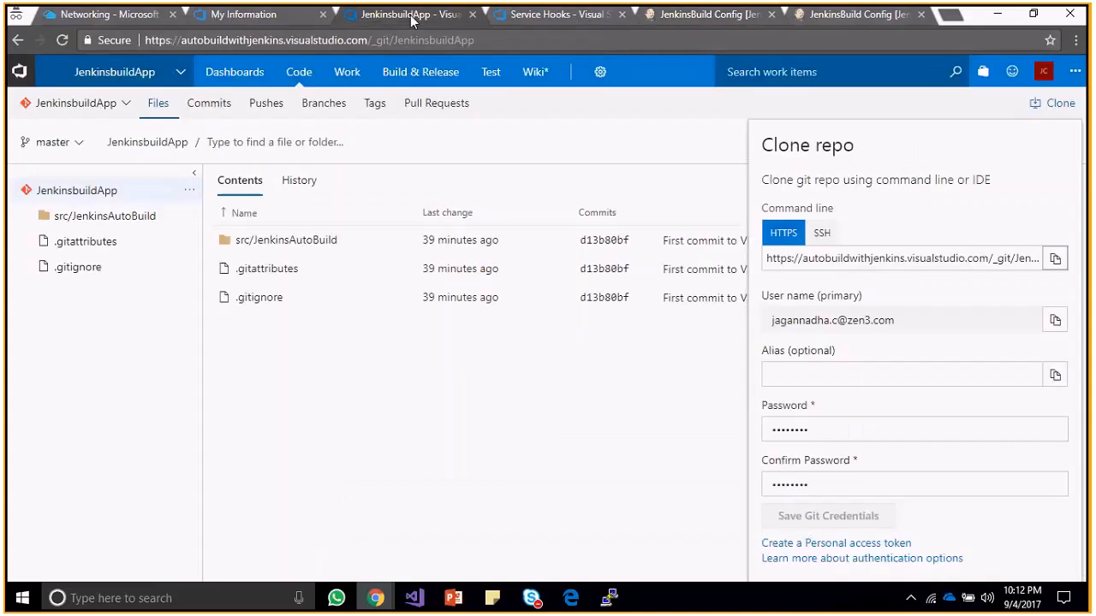
Review the hook's trigger for JenkinsbuildApp master pushes, then return to its Jenkins action settings.
{"action": "left_click", "coordinate": [558, 15]}
{"action": "left_click", "coordinate": [567, 152]}
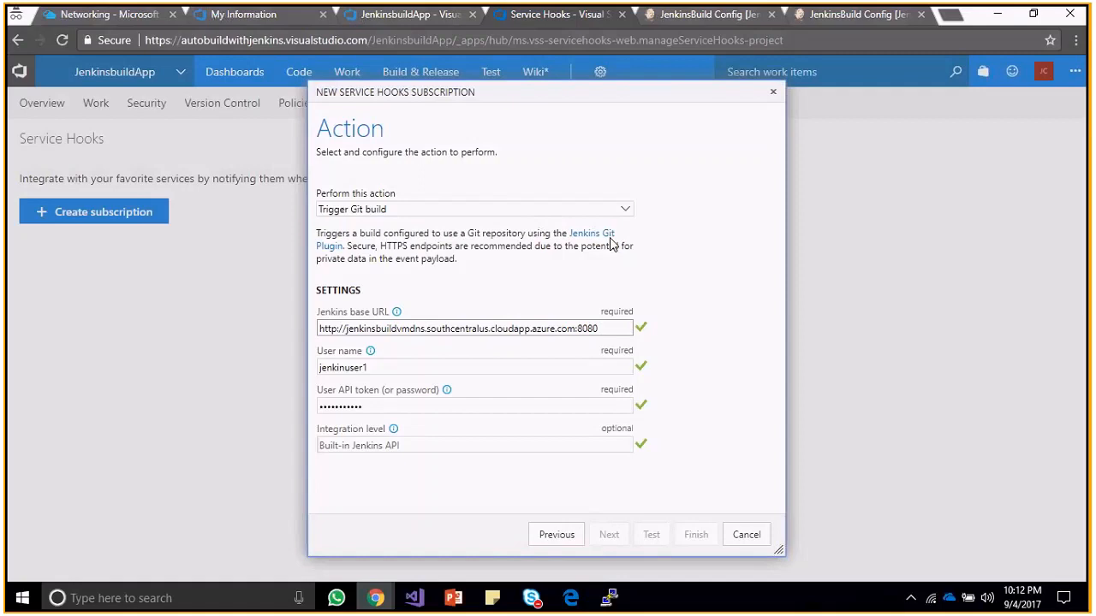
{"action": "left_click", "coordinate": [561, 537]}
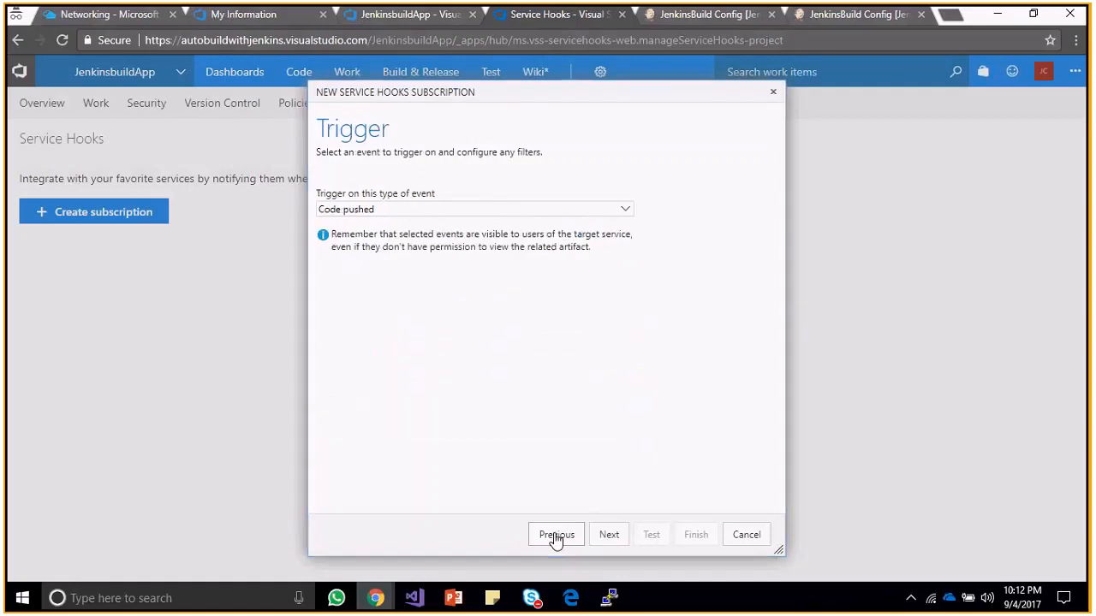
{"action": "left_click", "coordinate": [609, 535]}
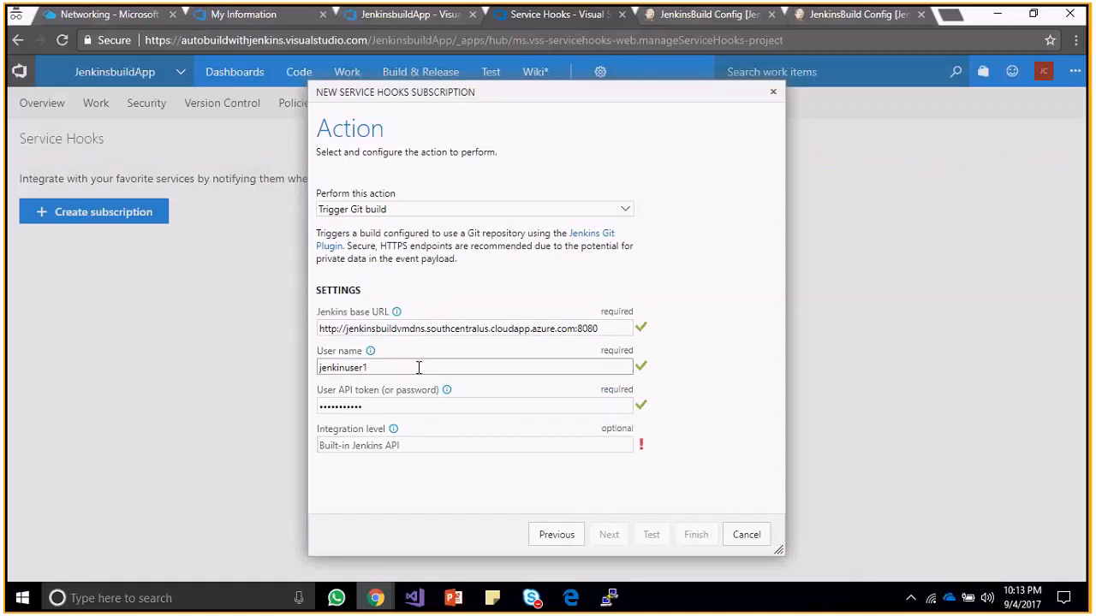
{"action": "left_click", "coordinate": [850, 14]}
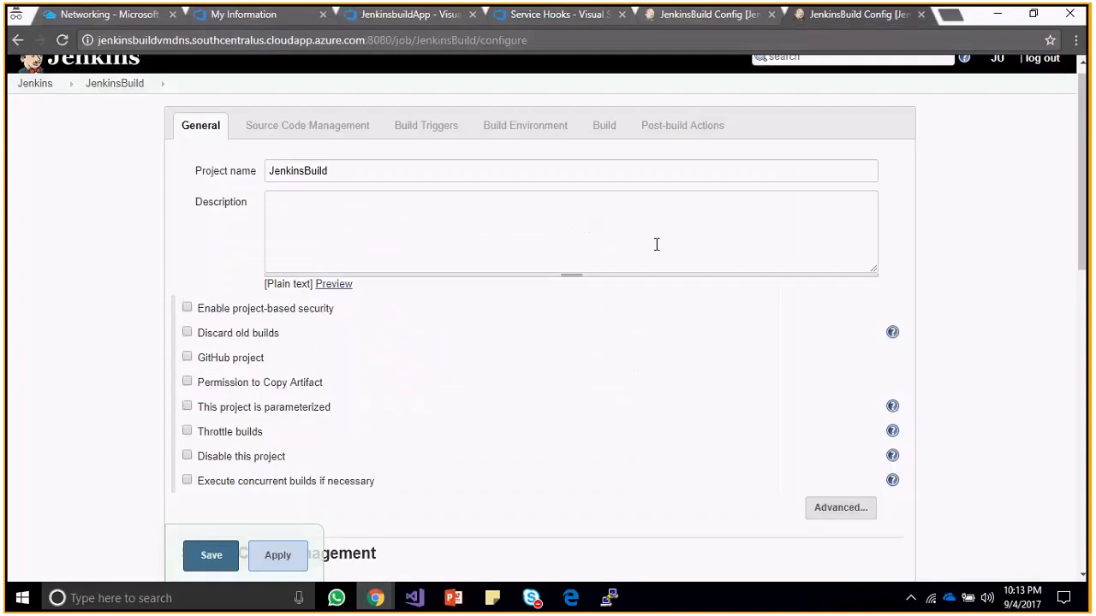
Open the Jenkins People list and copy one user's id.
{"action": "scroll", "coordinate": [1085, 123], "scroll_direction": "up", "scroll_amount": 1}
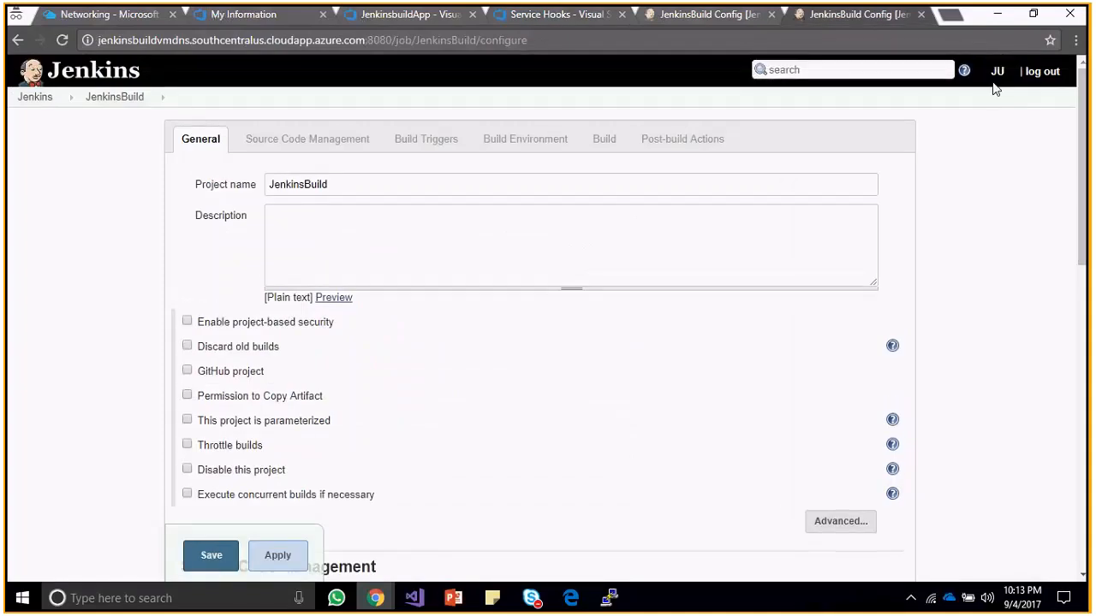
{"action": "left_click", "coordinate": [723, 140]}
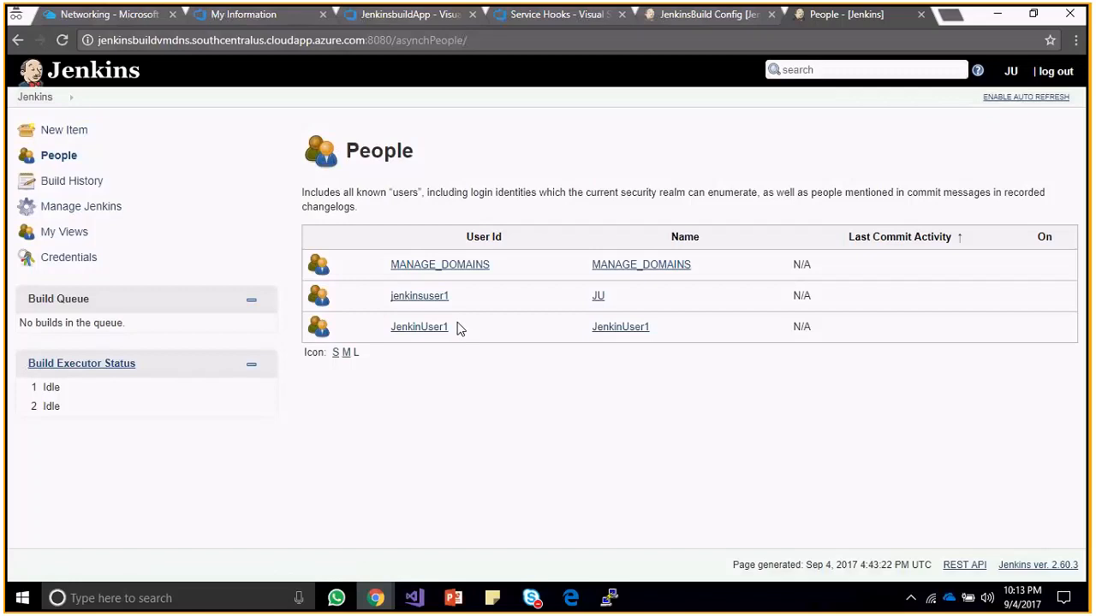
{"action": "left_click_drag", "start_coordinate": [458, 330], "coordinate": [394, 328]}
{"action": "key", "text": "ctrl+c"}
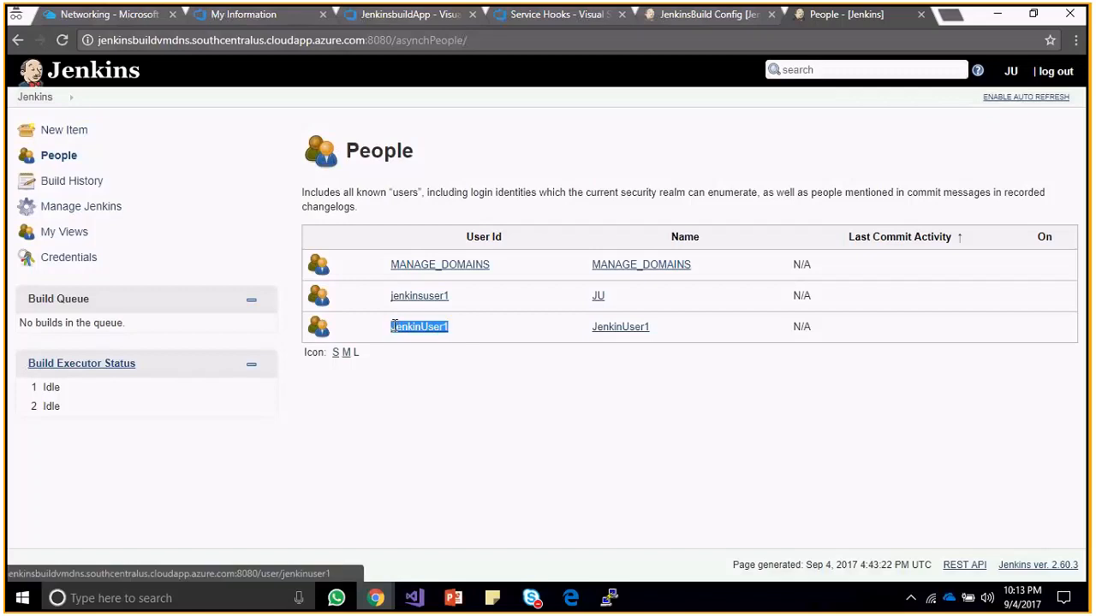
{"action": "right_click", "coordinate": [397, 332]}
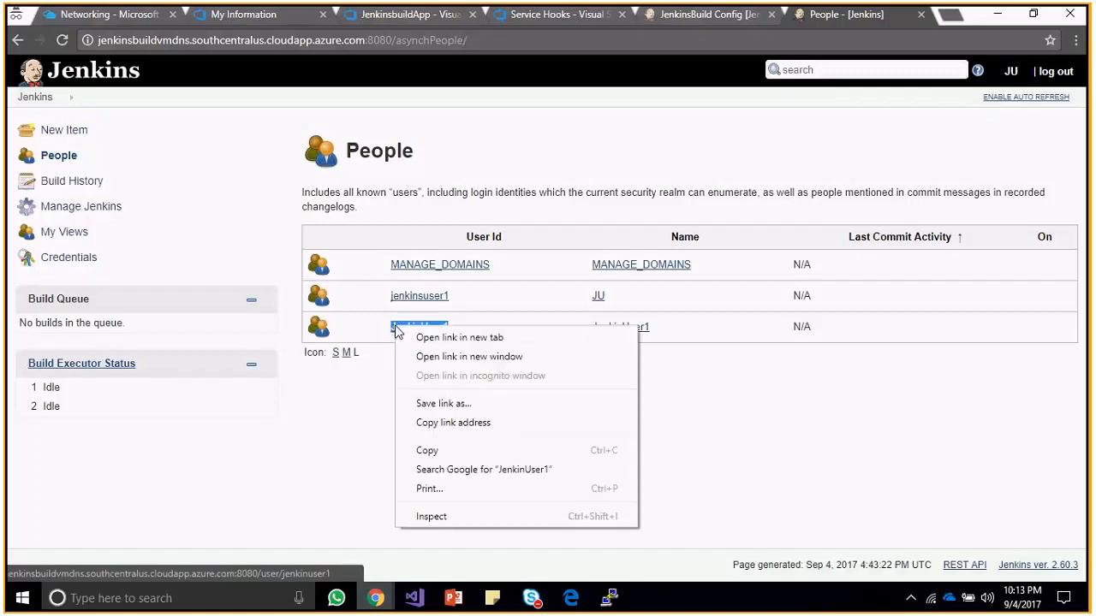
{"action": "left_click", "coordinate": [448, 451]}
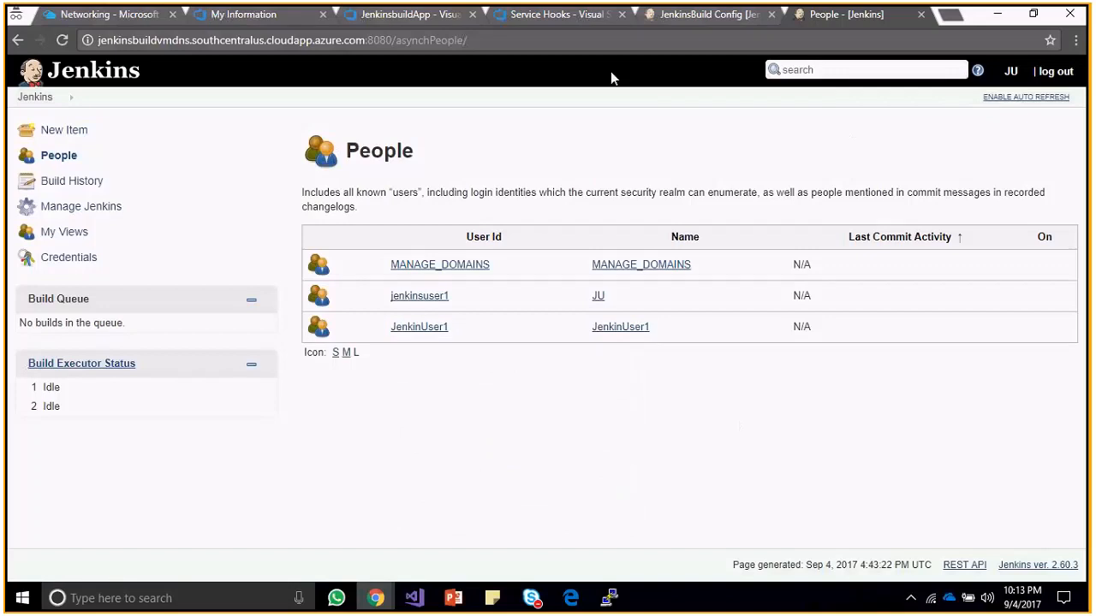
{"action": "left_click", "coordinate": [530, 15]}
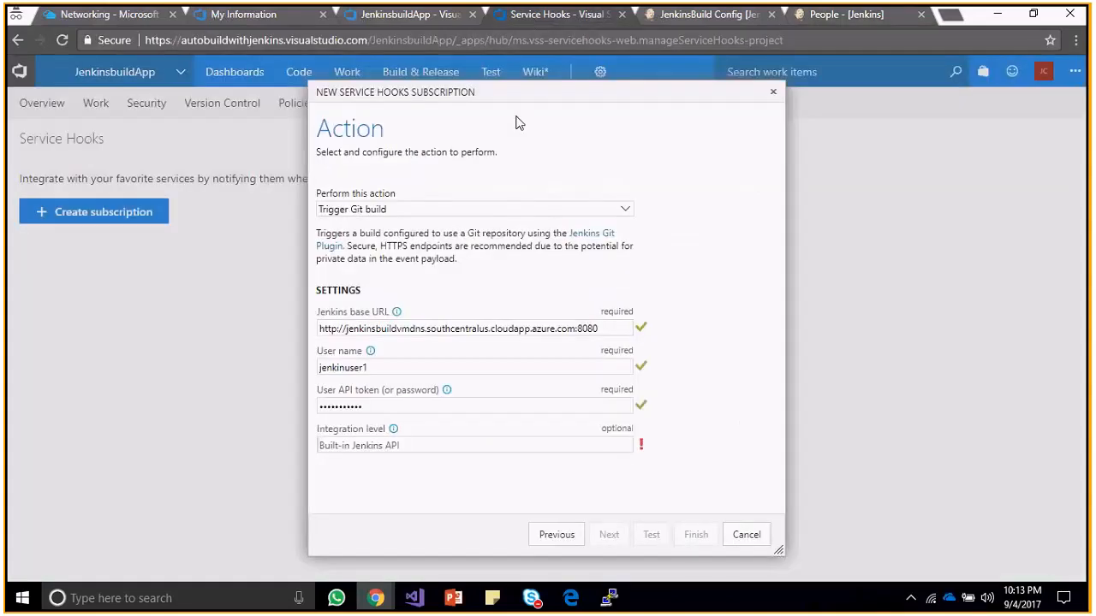
Paste the copied Jenkins user id as the hook's user name, enter a new API token and test; it returns 401.
{"action": "left_click", "coordinate": [411, 369]}
{"action": "key", "text": "ctrl+a"}
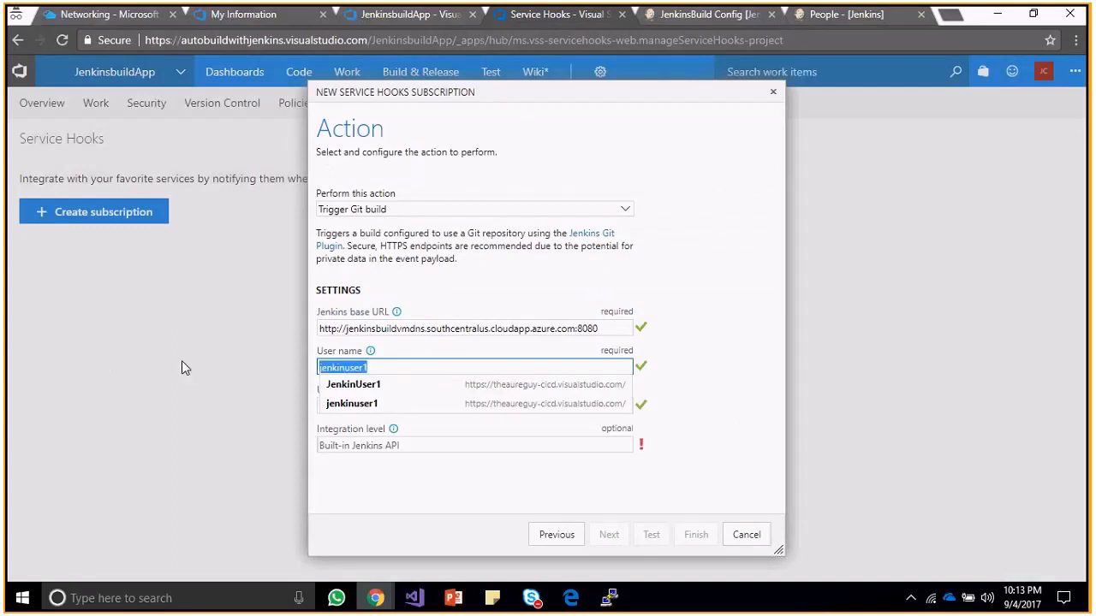
{"action": "key", "text": "ctrl+v"}
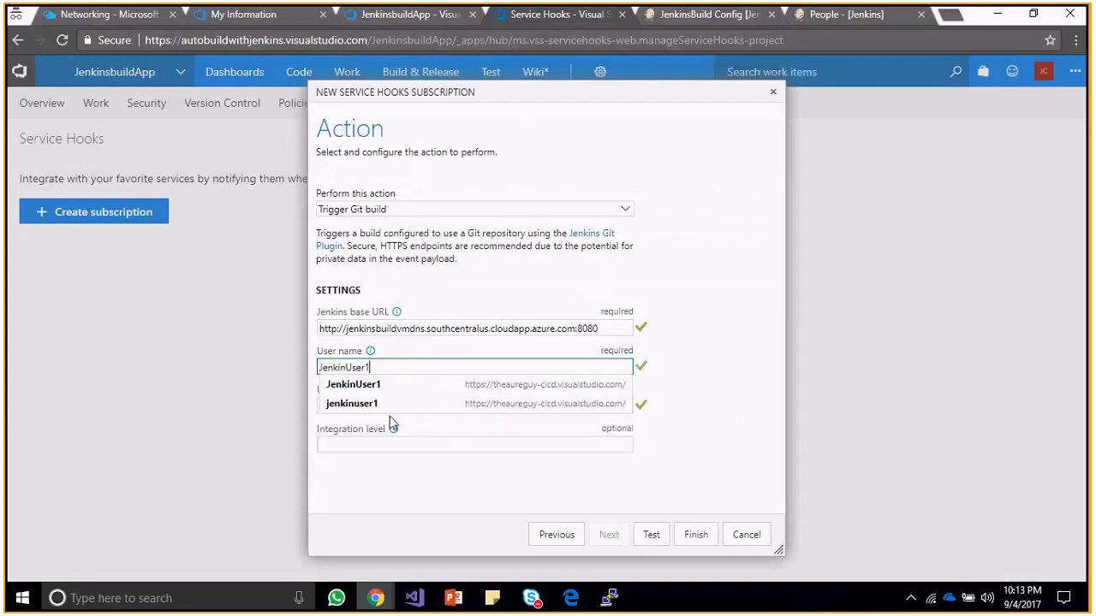
{"action": "left_click", "coordinate": [447, 405]}
{"action": "key", "text": "ctrl+a"}
{"action": "key", "text": "BackSpace"}
{"action": "type", "text": "*****"}
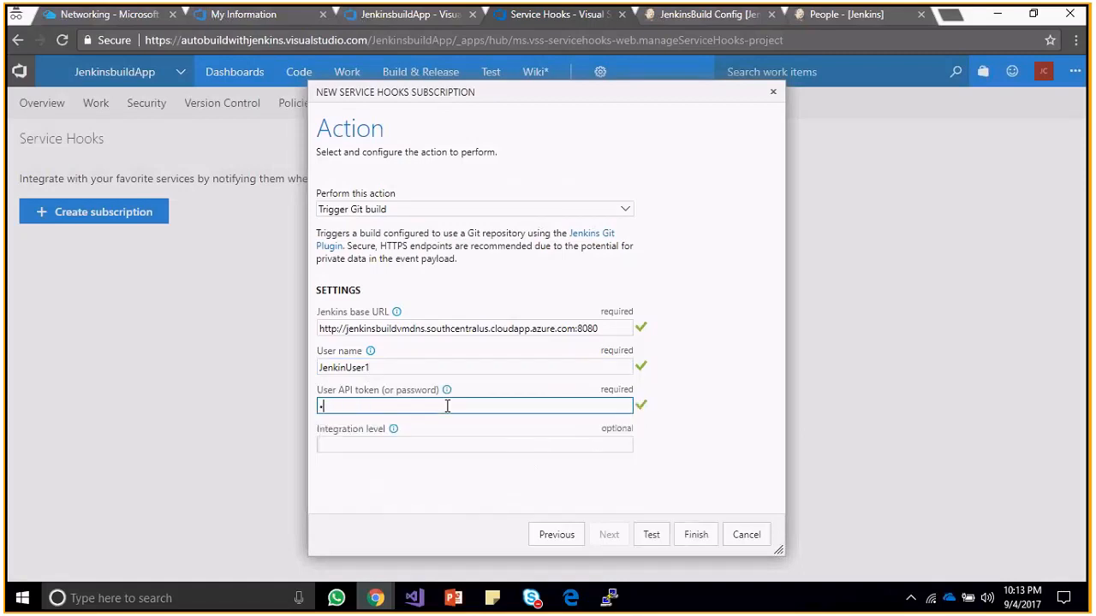
{"action": "type", "text": "*****"}
{"action": "left_click", "coordinate": [653, 536]}
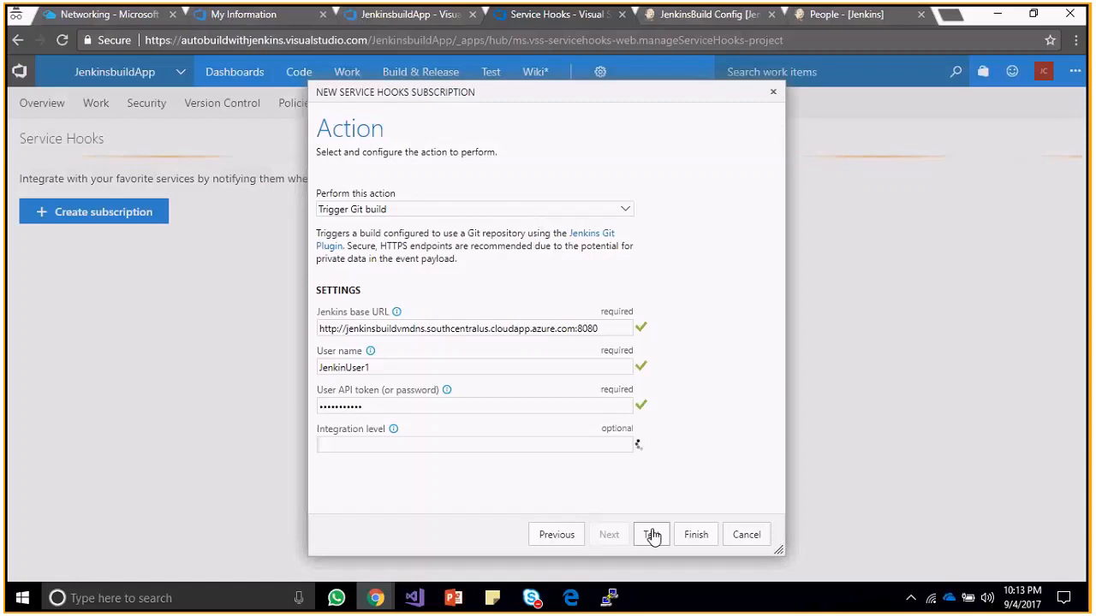
{"action": "left_click", "coordinate": [652, 536]}
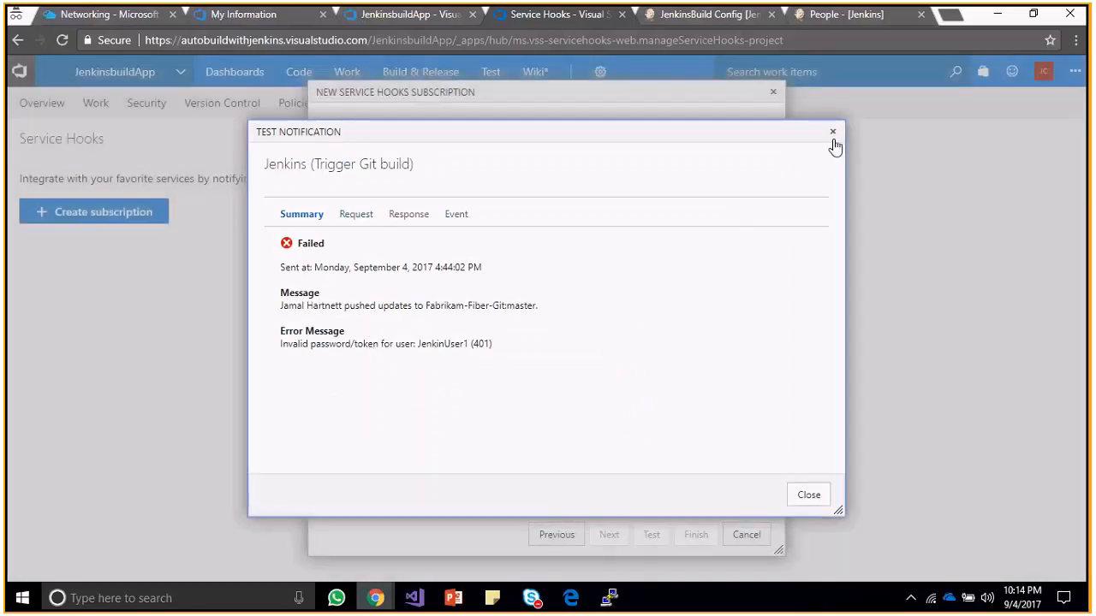
{"action": "left_click", "coordinate": [833, 135]}
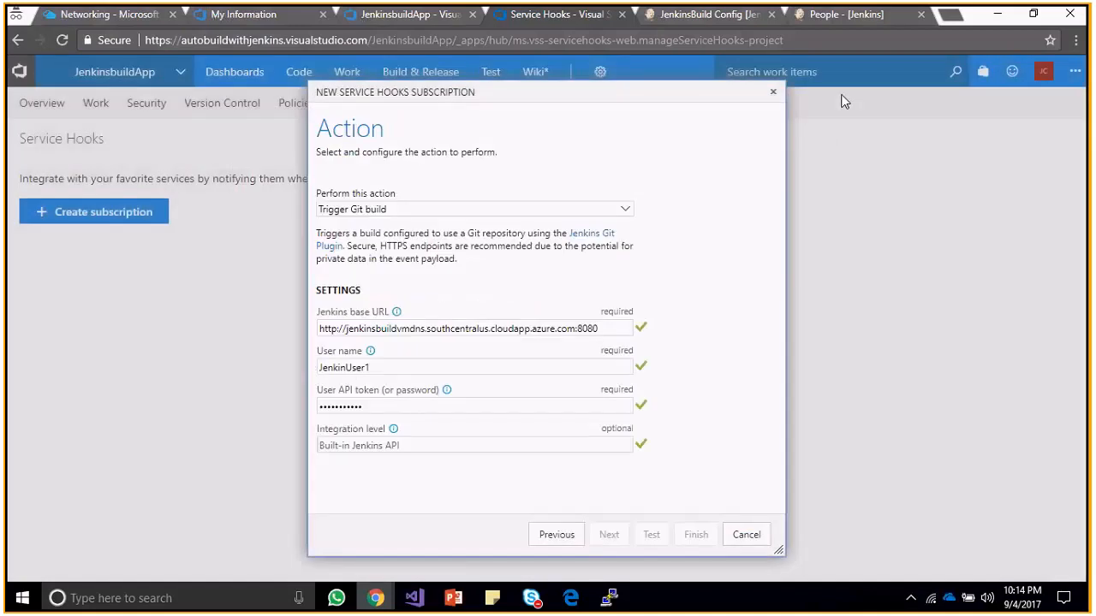
Go from the Jenkins dashboard through Manage Jenkins to Manage Users.
{"action": "left_click", "coordinate": [837, 20]}
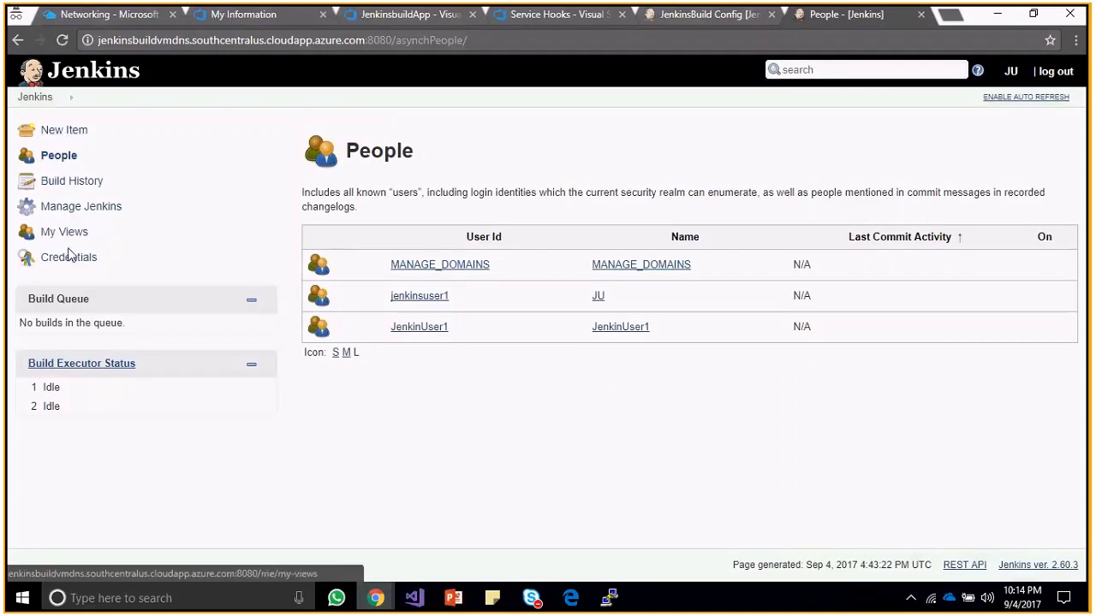
{"action": "left_click", "coordinate": [36, 97]}
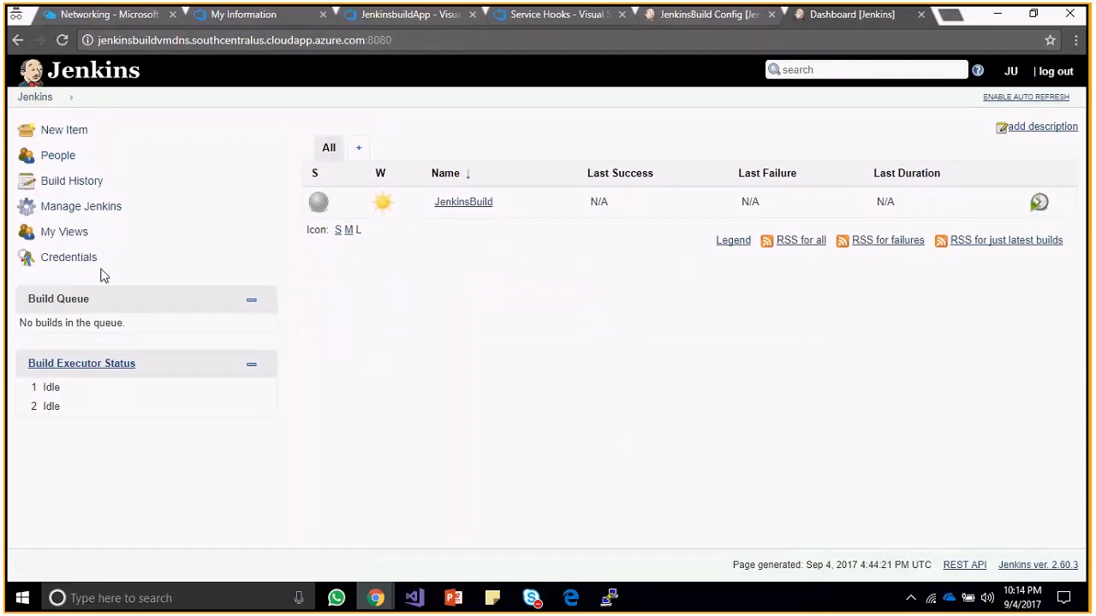
{"action": "left_click", "coordinate": [54, 208]}
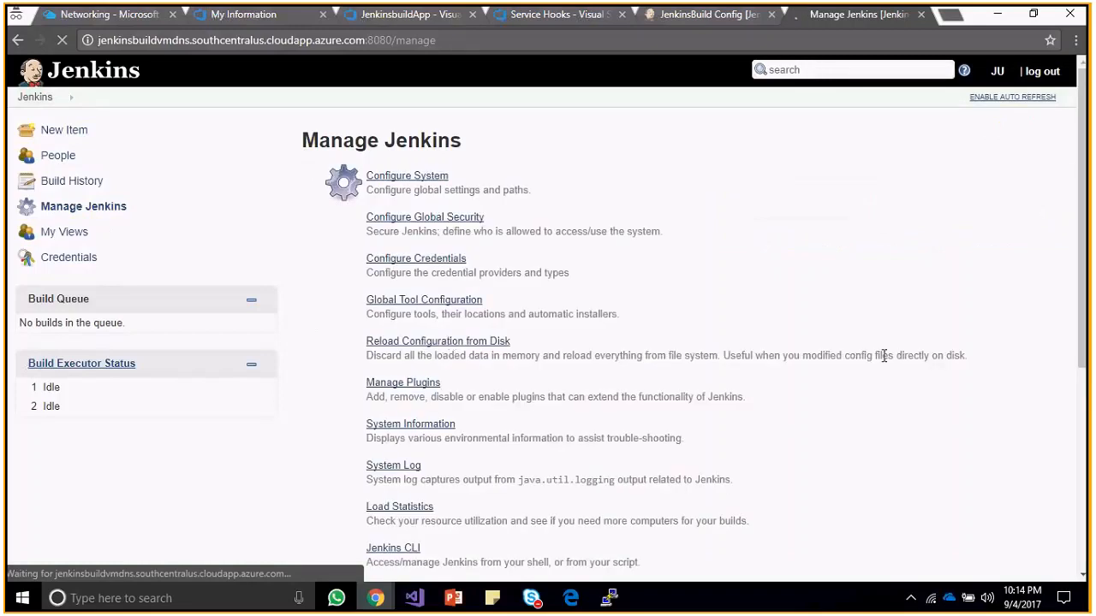
{"action": "left_click_drag", "start_coordinate": [1085, 182], "coordinate": [1089, 312]}
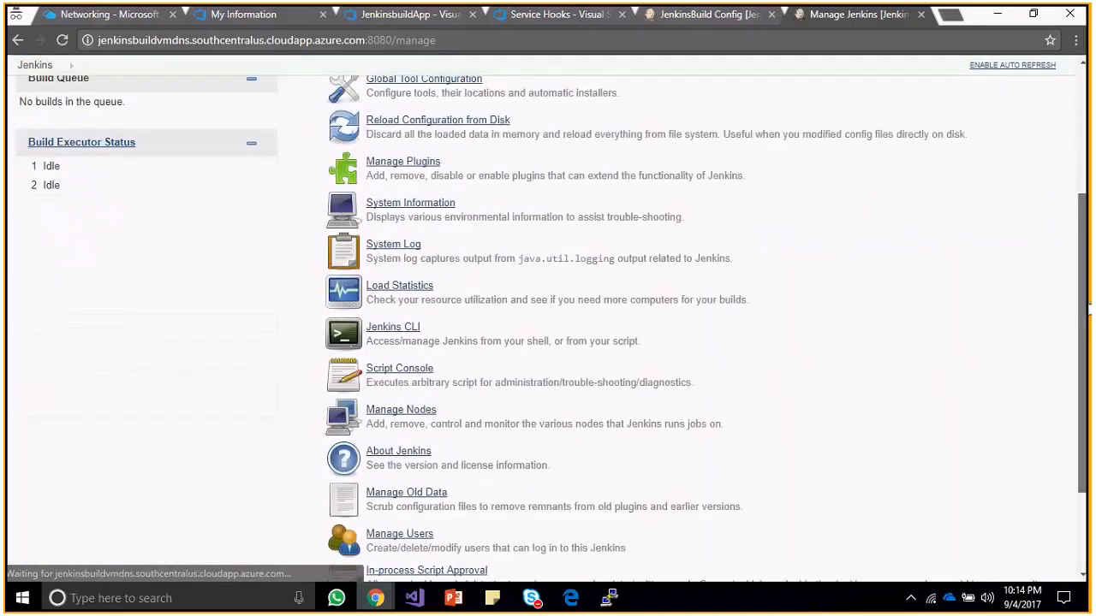
{"action": "scroll", "coordinate": [364, 472], "scroll_direction": "down", "scroll_amount": 1}
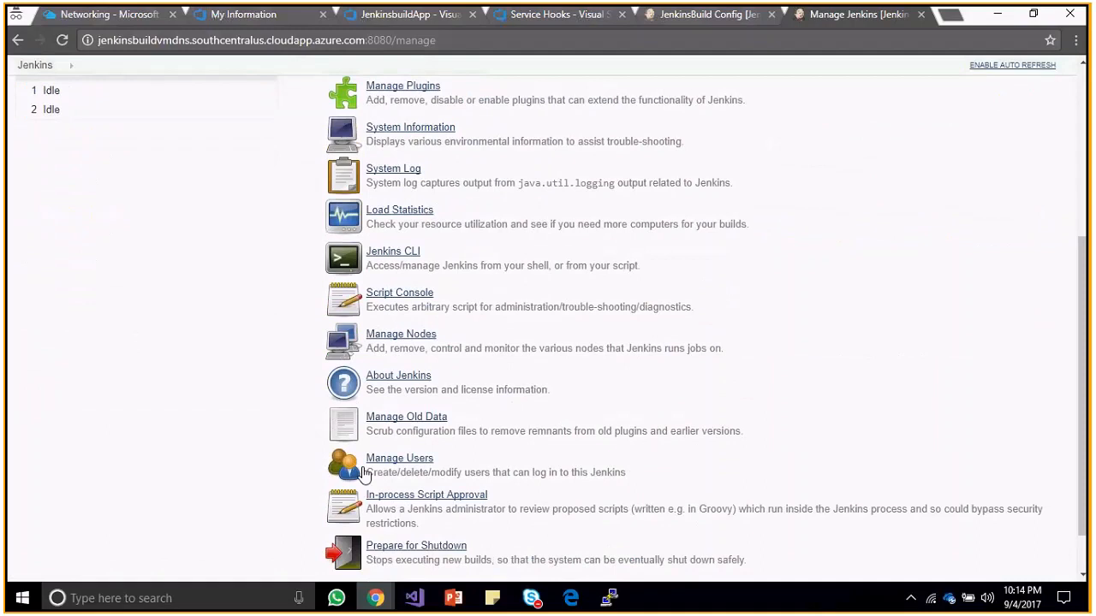
{"action": "left_click", "coordinate": [364, 471]}
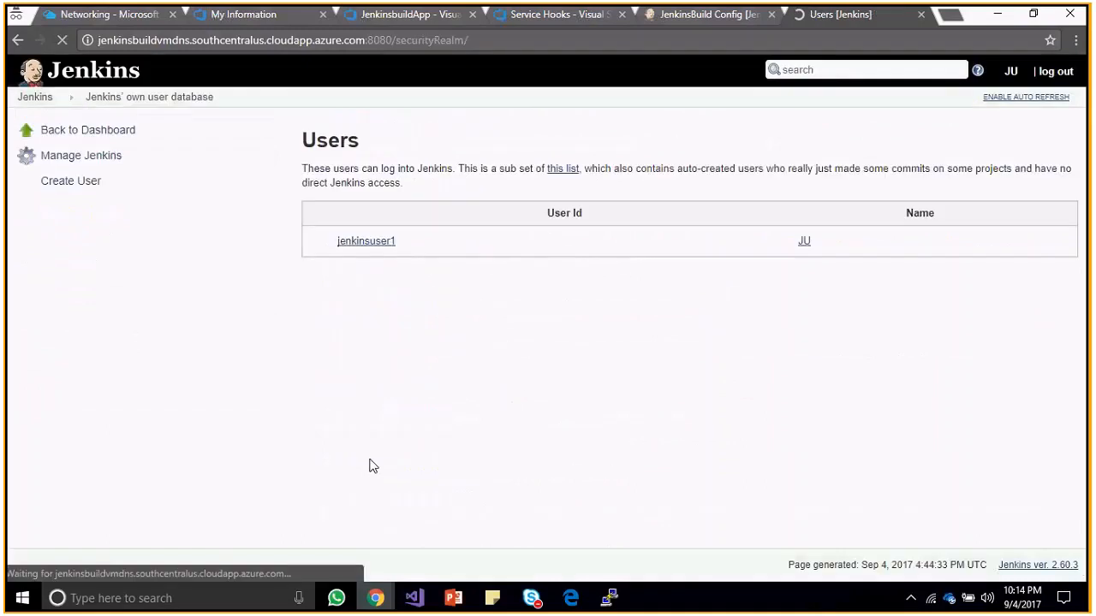
Start a new Jenkins user with username JenkinsUser2 and enter its password twice.
{"action": "left_click", "coordinate": [83, 187]}
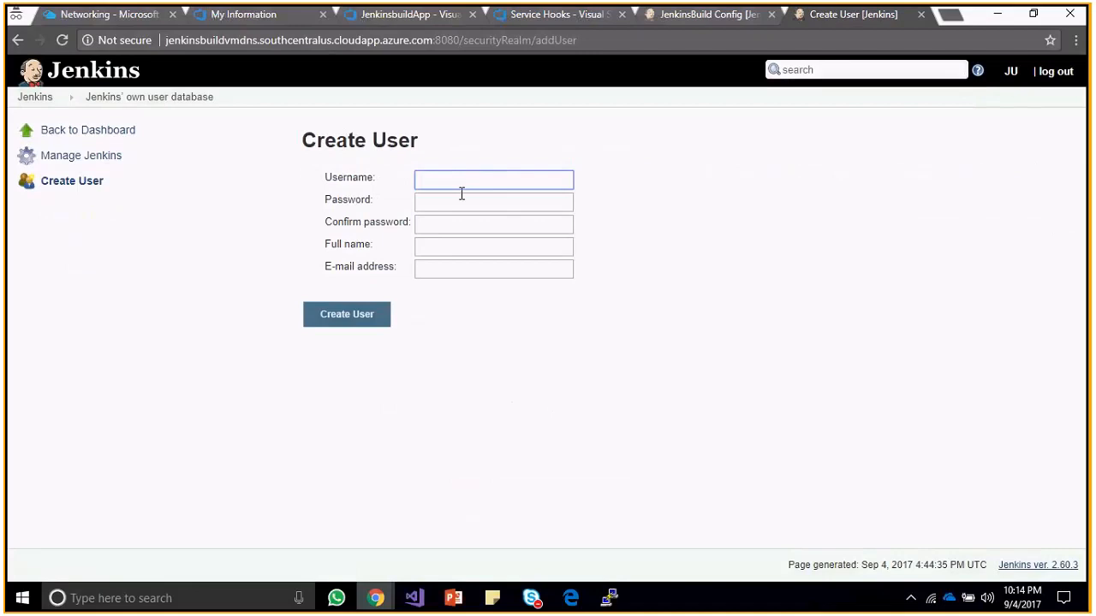
{"action": "type", "text": "Jenk"}
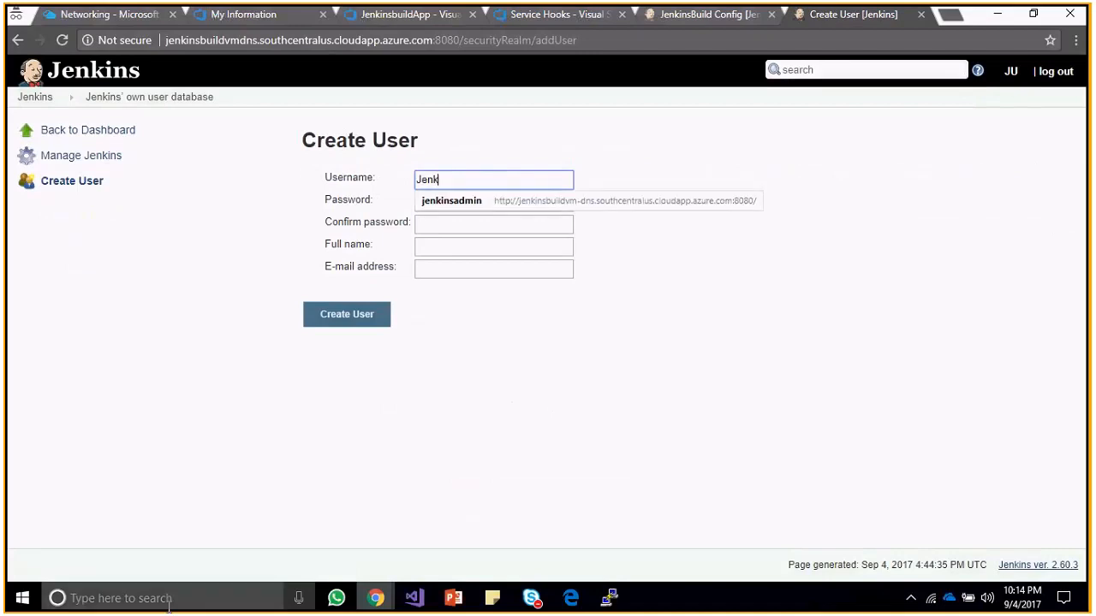
{"action": "type", "text": "insUser"}
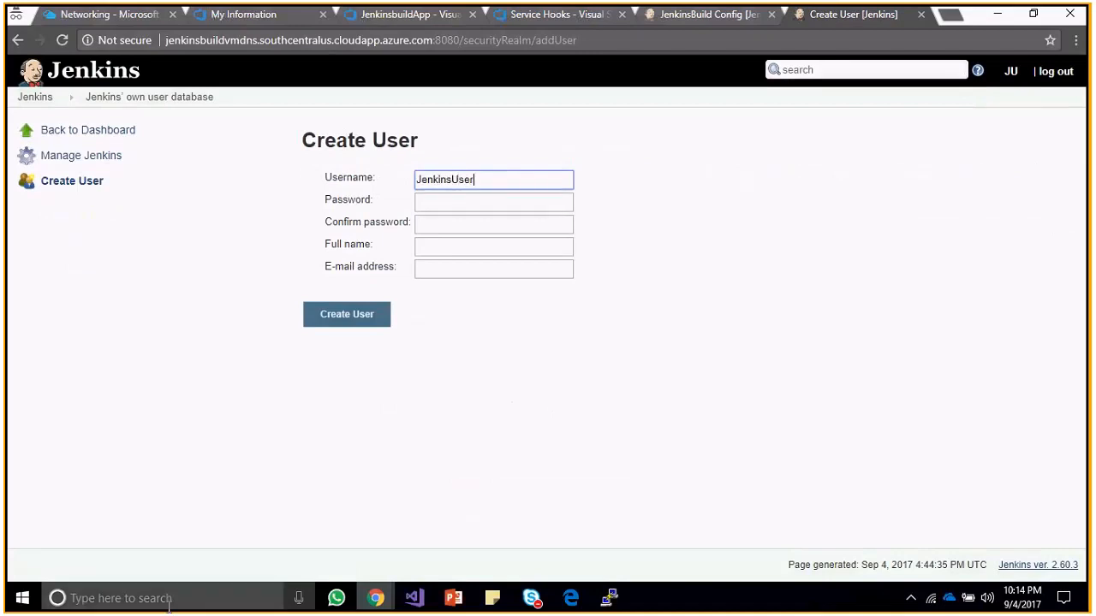
{"action": "type", "text": "2"}
{"action": "key", "text": "ctrl+a"}
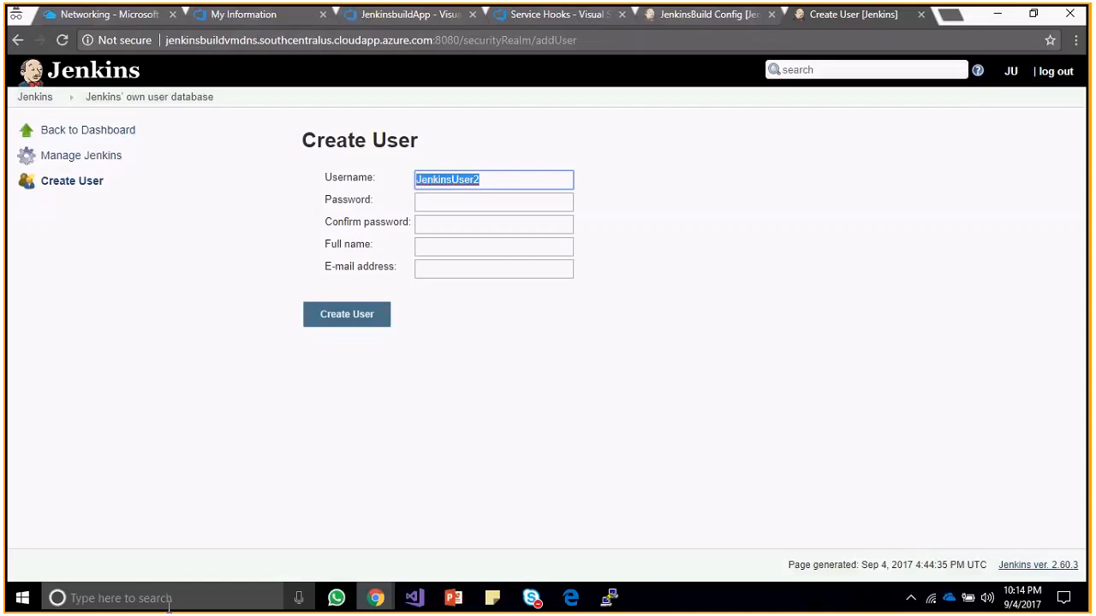
{"action": "key", "text": "Tab"}
{"action": "type", "text": "************"}
{"action": "key", "text": "Tab"}
{"action": "type", "text": "************"}
{"action": "key", "text": "Tab"}
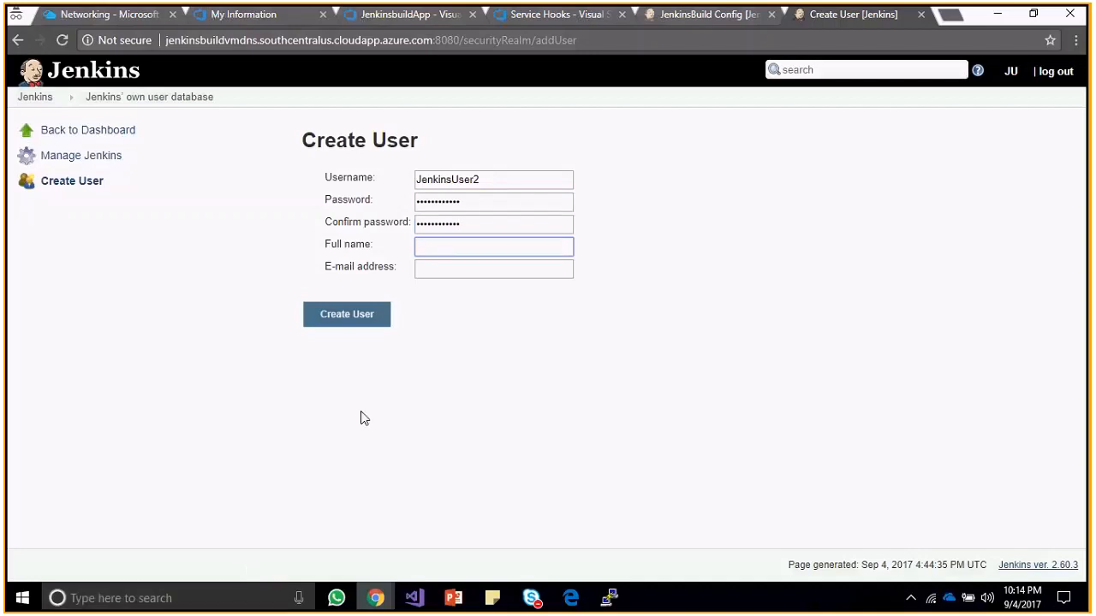
Use the username as the full name, fill in the user's e-mail address and create the account.
{"action": "double_click", "coordinate": [453, 181]}
{"action": "key", "text": "ctrl+c"}
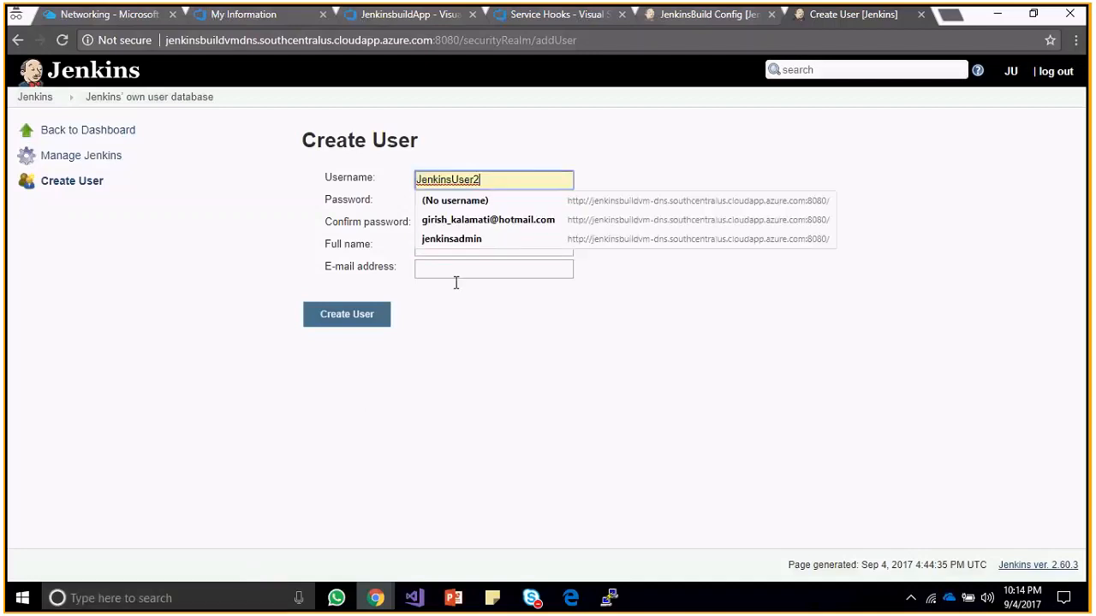
{"action": "left_click", "coordinate": [454, 295]}
{"action": "left_click", "coordinate": [437, 248]}
{"action": "key", "text": "ctrl+v"}
{"action": "key", "text": "Tab"}
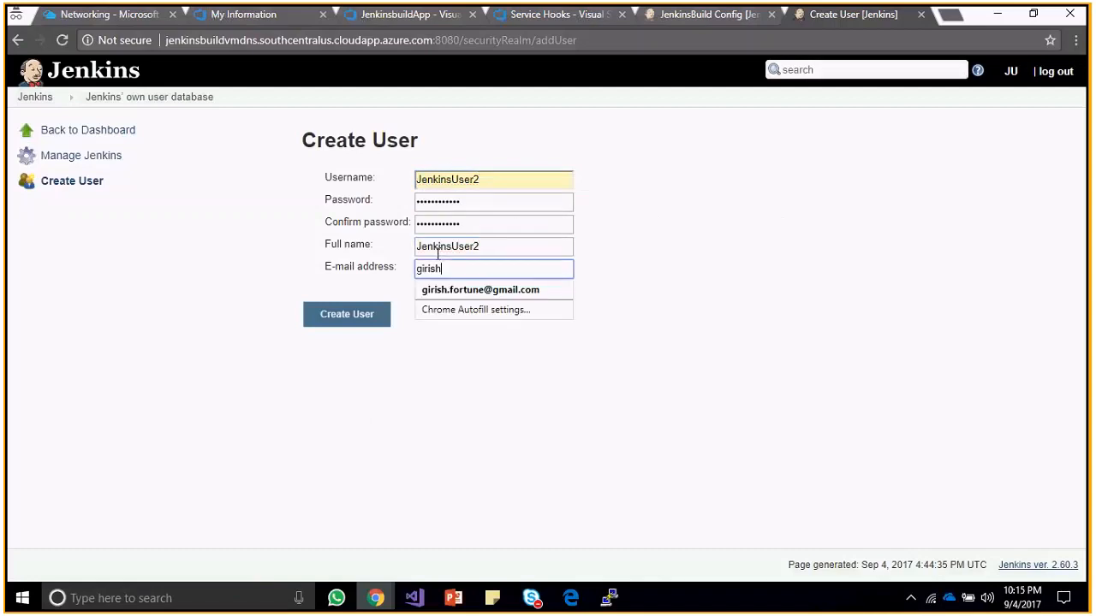
{"action": "key", "text": "Down"}
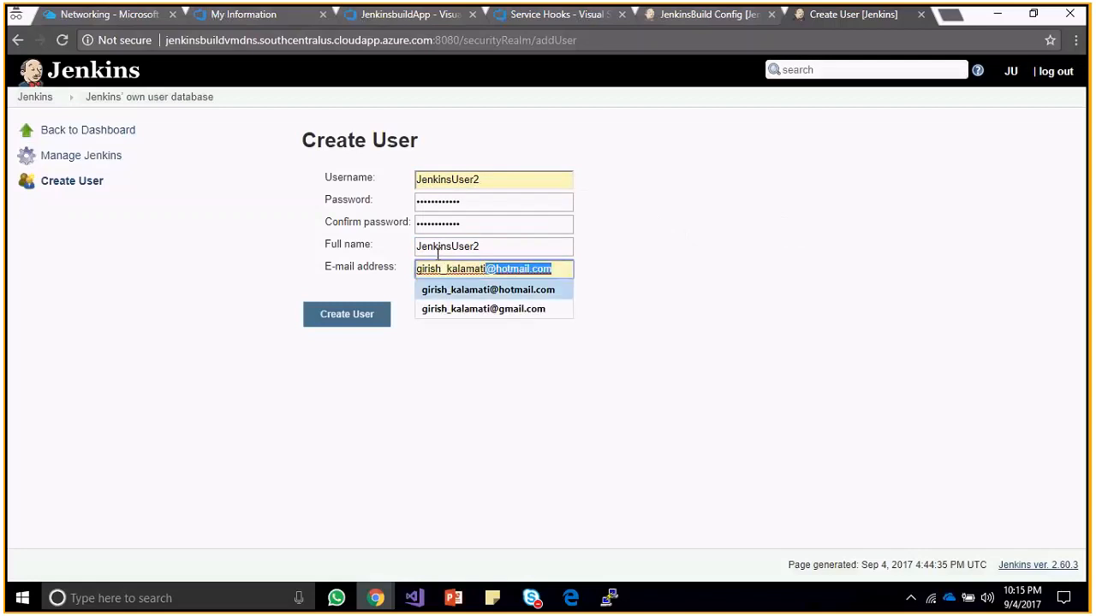
{"action": "key", "text": "Return"}
{"action": "triple_click", "coordinate": [485, 272]}
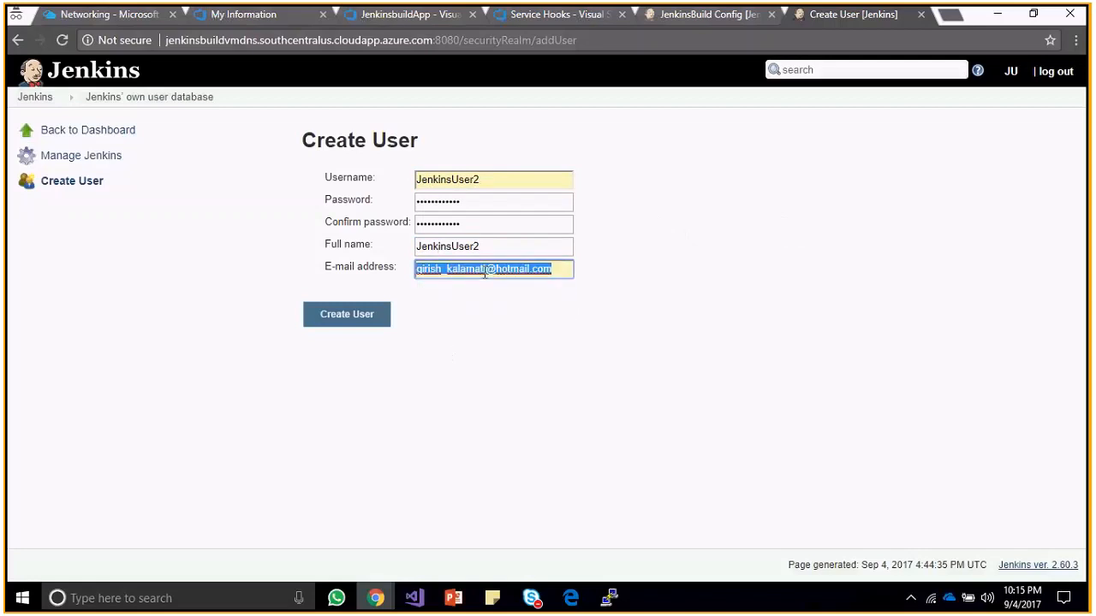
{"action": "left_click", "coordinate": [357, 316]}
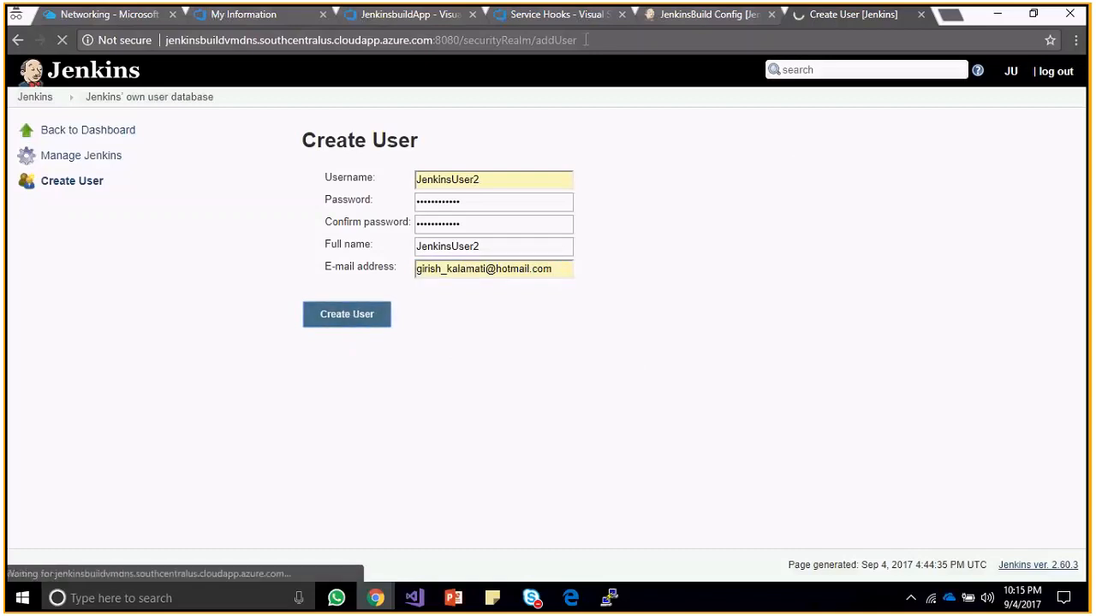
{"action": "left_click", "coordinate": [550, 17]}
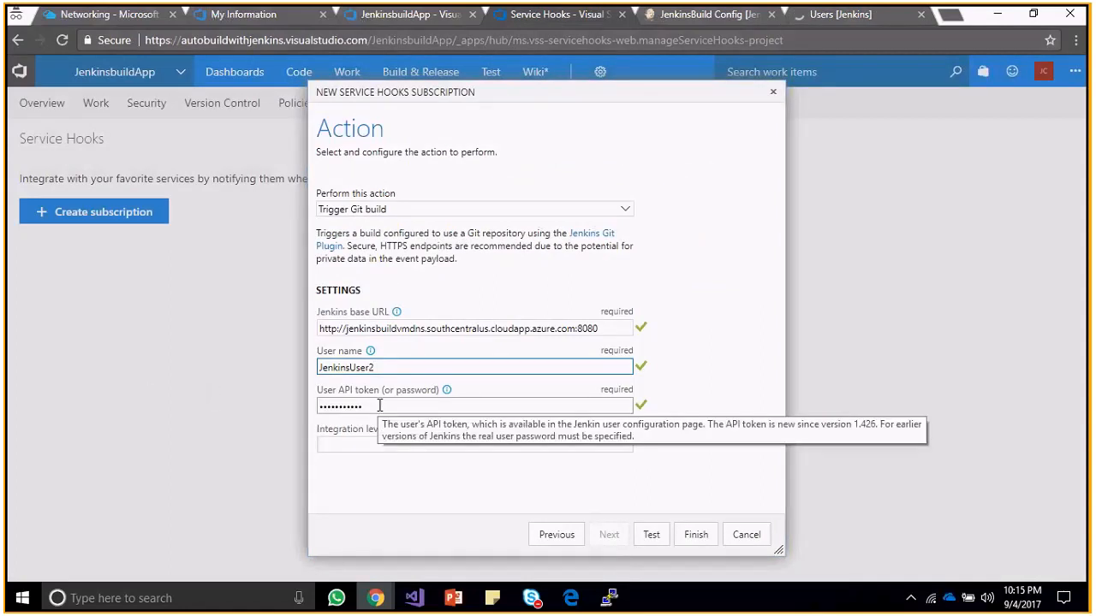
Replace the old API token with JenkinsUser2's new token and run a successful test notification.
{"action": "left_click_drag", "start_coordinate": [379, 407], "coordinate": [98, 399]}
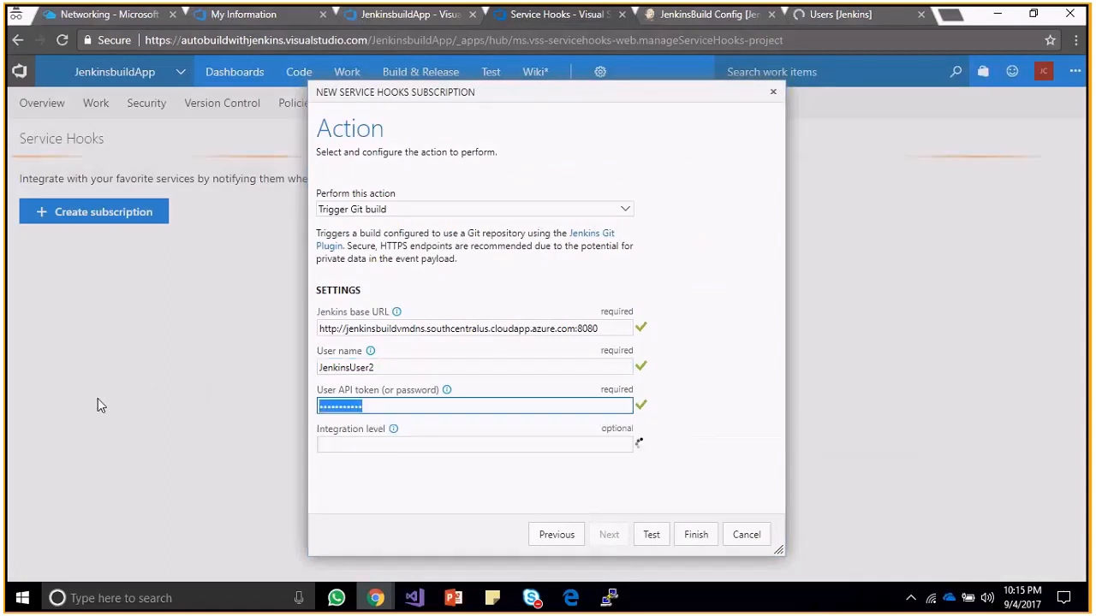
{"action": "key", "text": "BackSpace"}
{"action": "type", "text": "**********"}
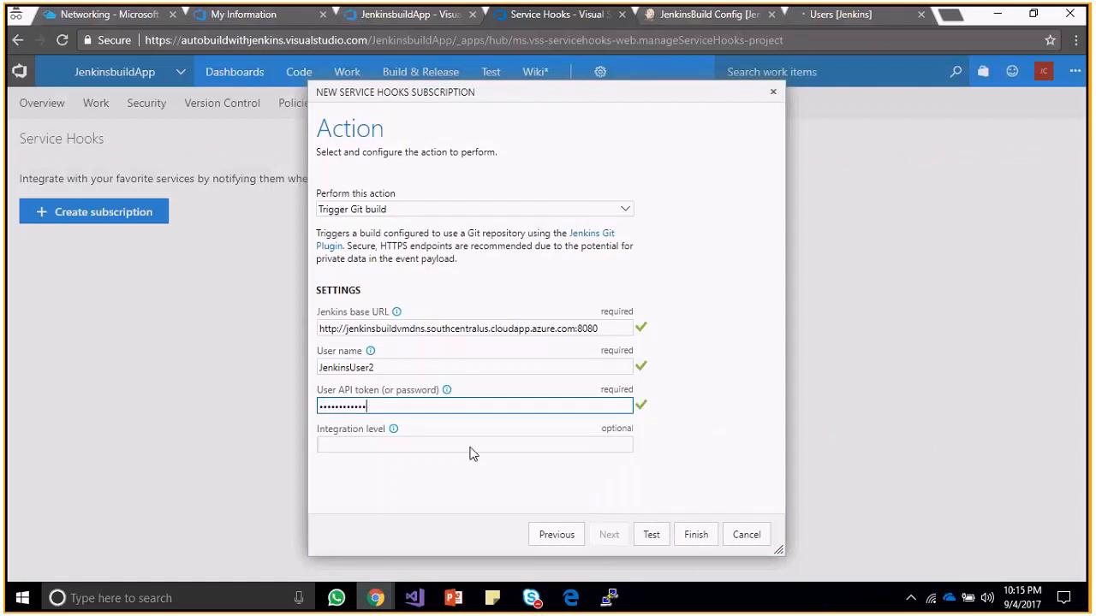
{"action": "left_click", "coordinate": [655, 543]}
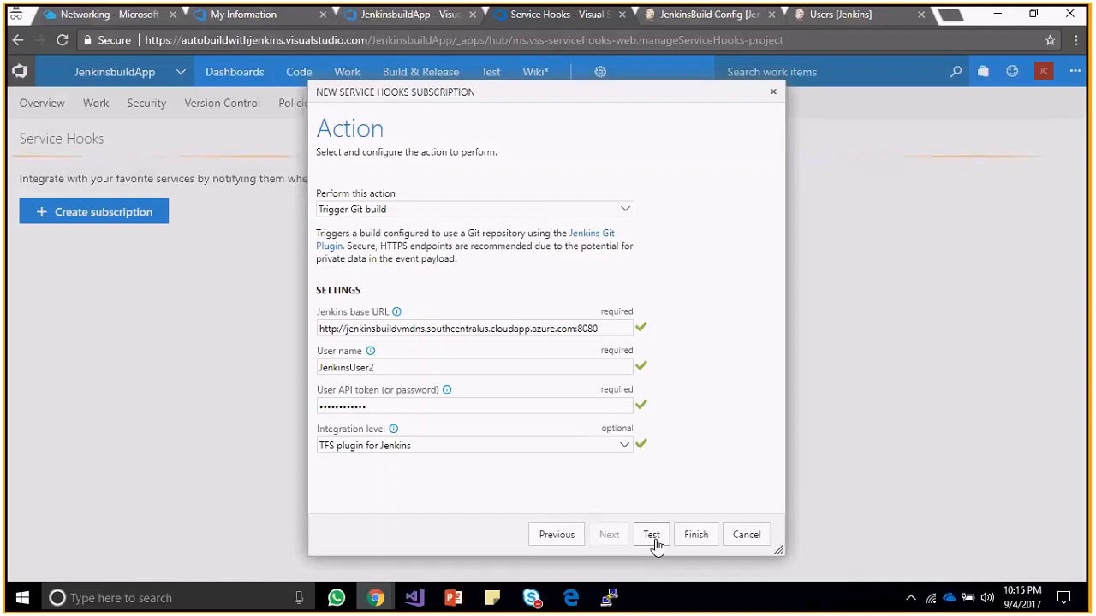
{"action": "left_click", "coordinate": [654, 539]}
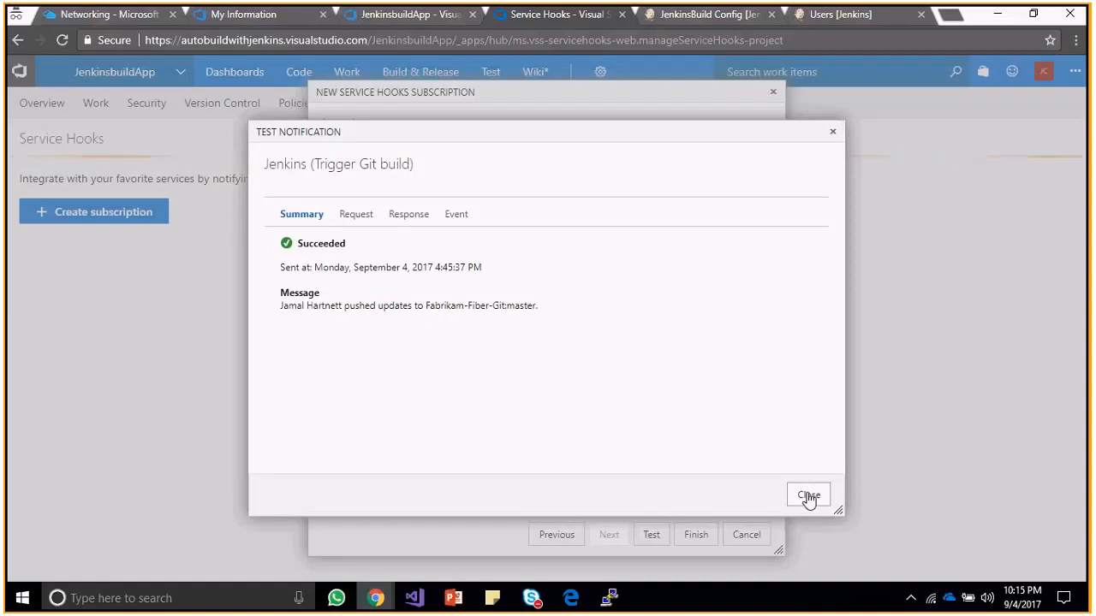
{"action": "left_click", "coordinate": [809, 497]}
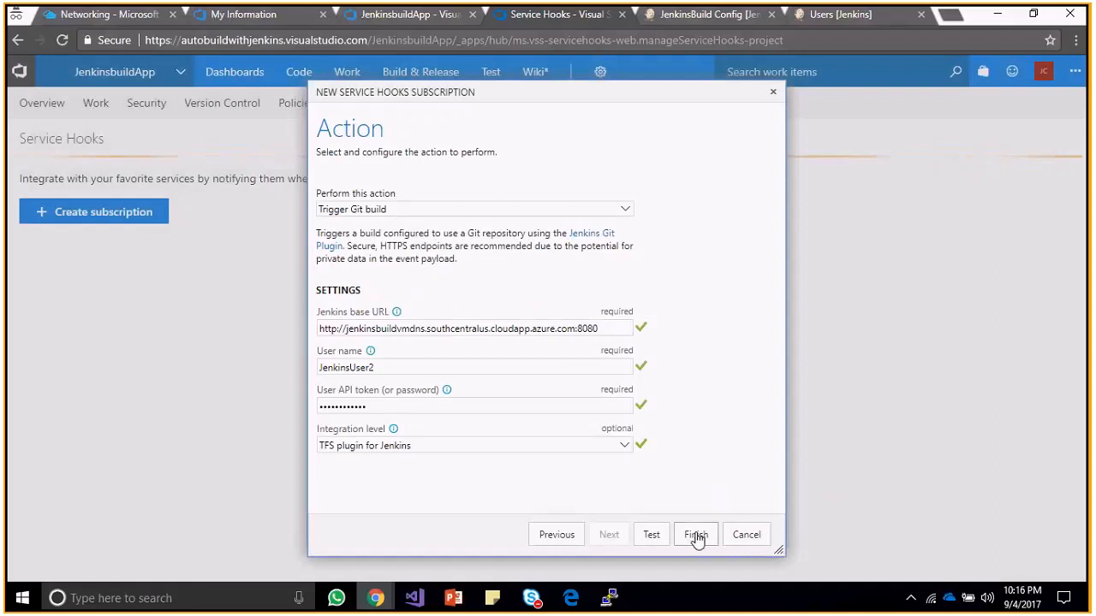
{"action": "left_click", "coordinate": [624, 449]}
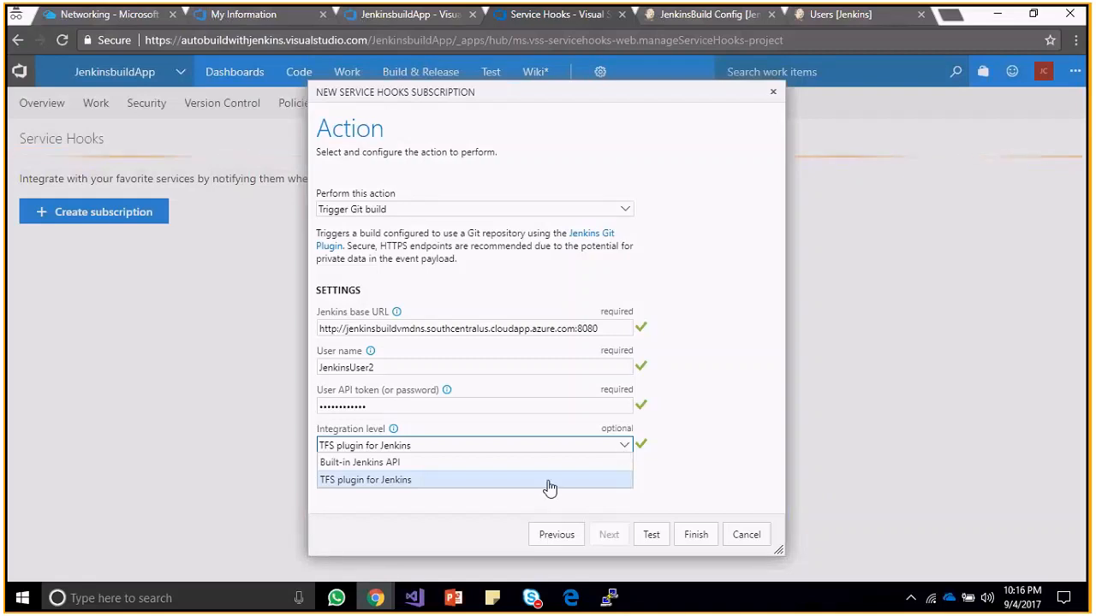
{"action": "left_click", "coordinate": [395, 431]}
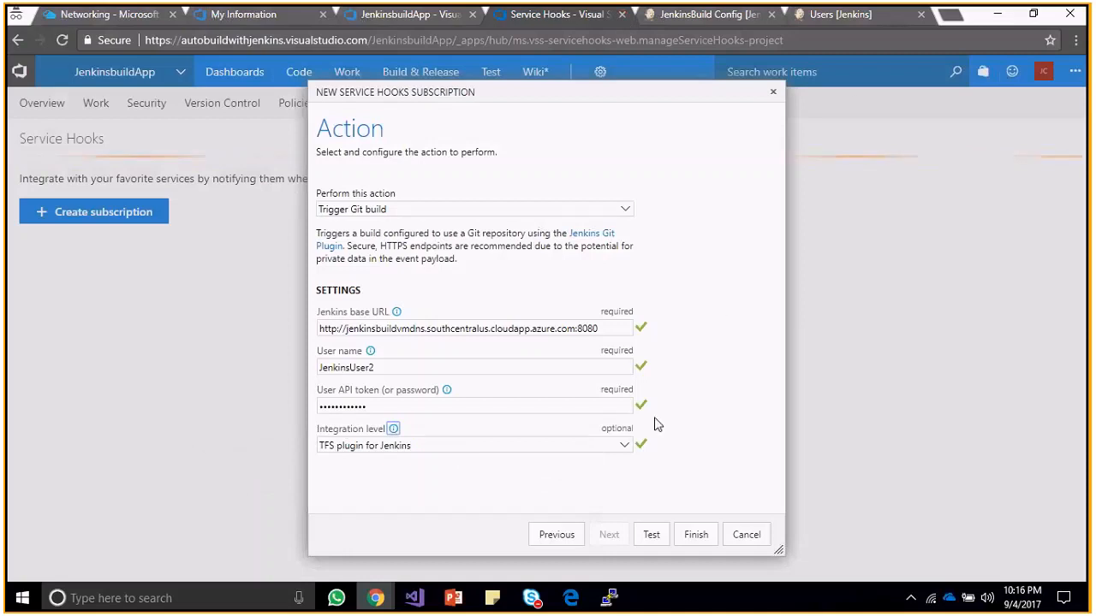
{"action": "left_click", "coordinate": [619, 448]}
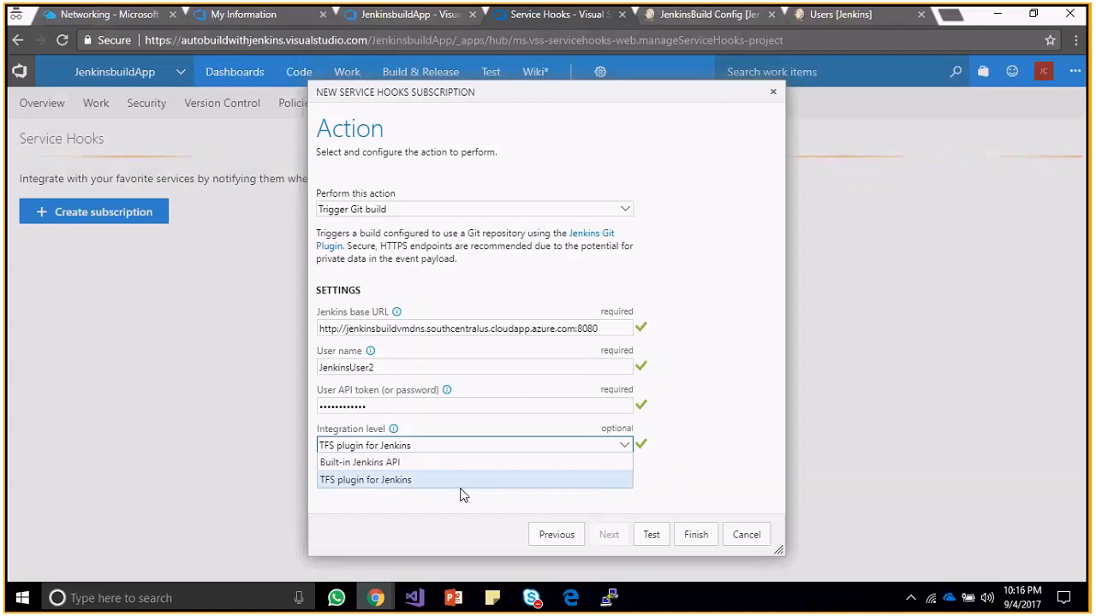
{"action": "left_click", "coordinate": [644, 485]}
{"action": "left_click", "coordinate": [621, 447]}
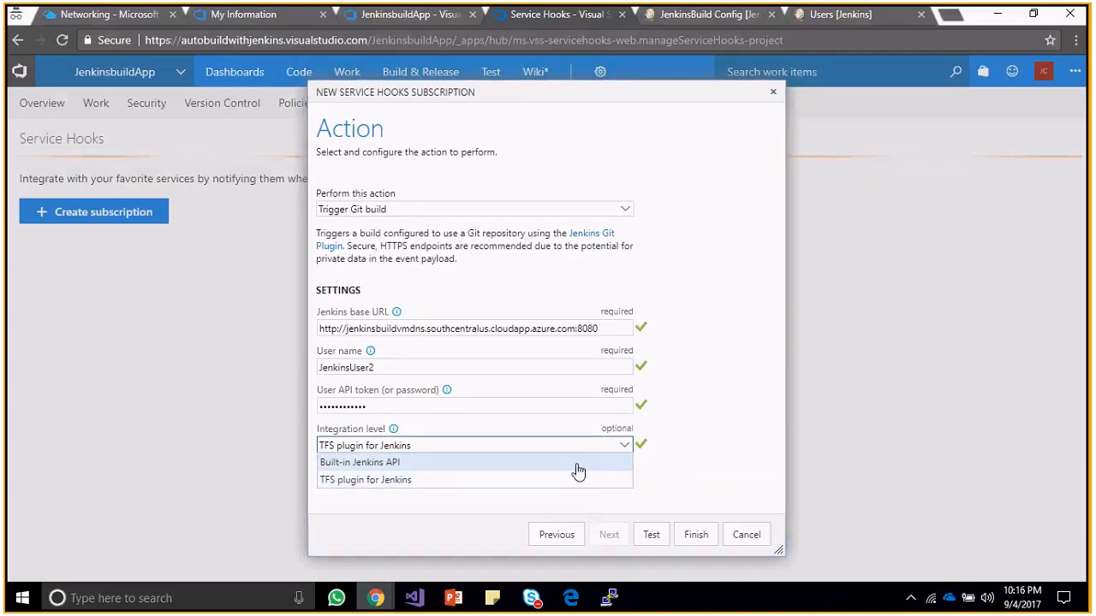
{"action": "left_click", "coordinate": [692, 456]}
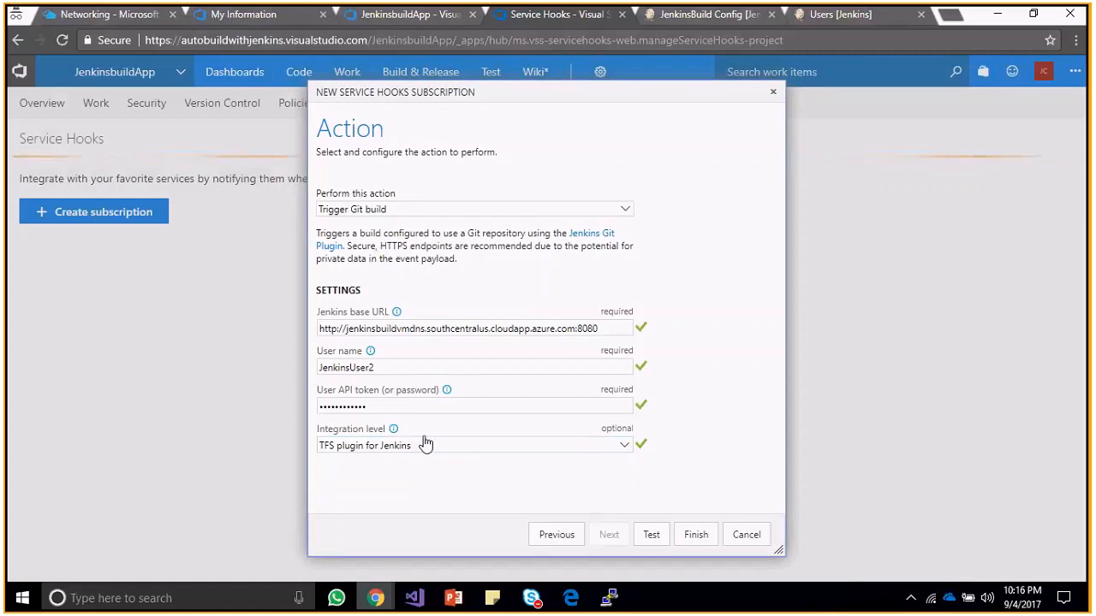
{"action": "mouse_move", "coordinate": [398, 435]}
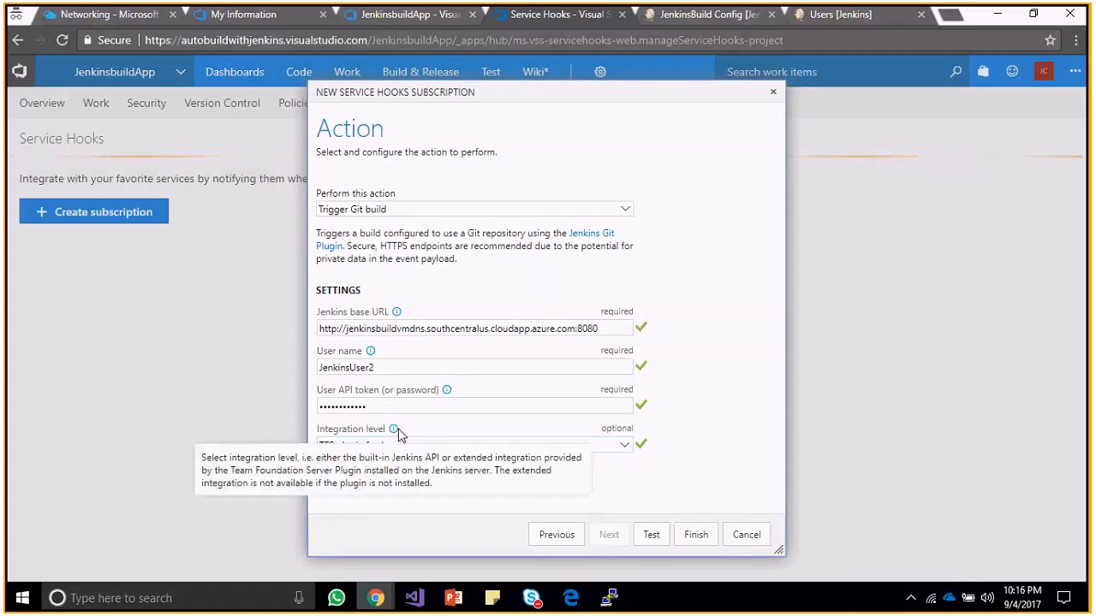
{"action": "left_click", "coordinate": [594, 446]}
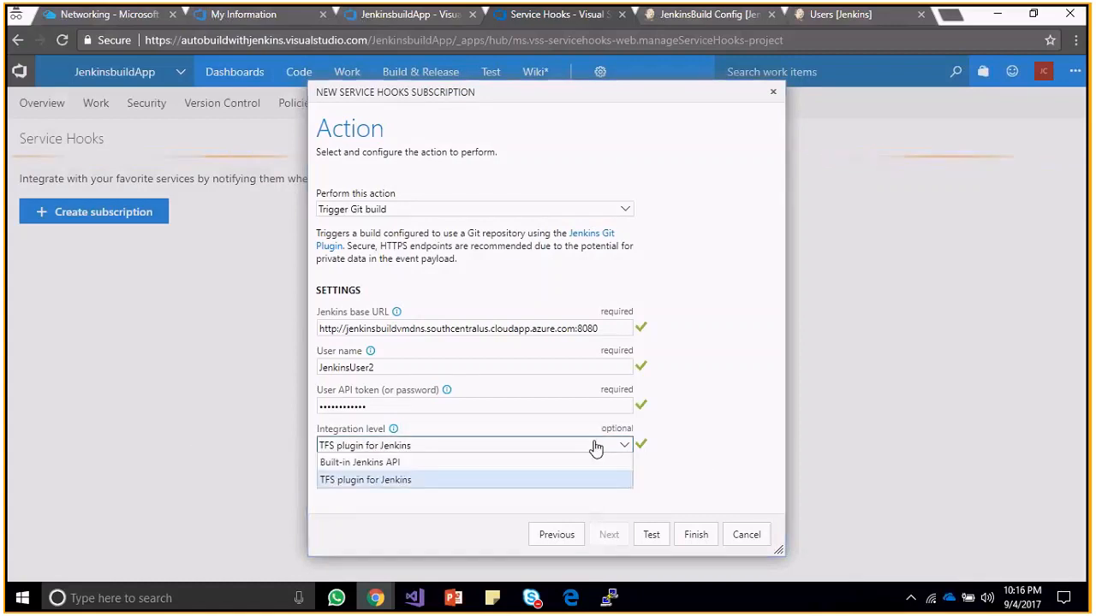
{"action": "left_click", "coordinate": [591, 480]}
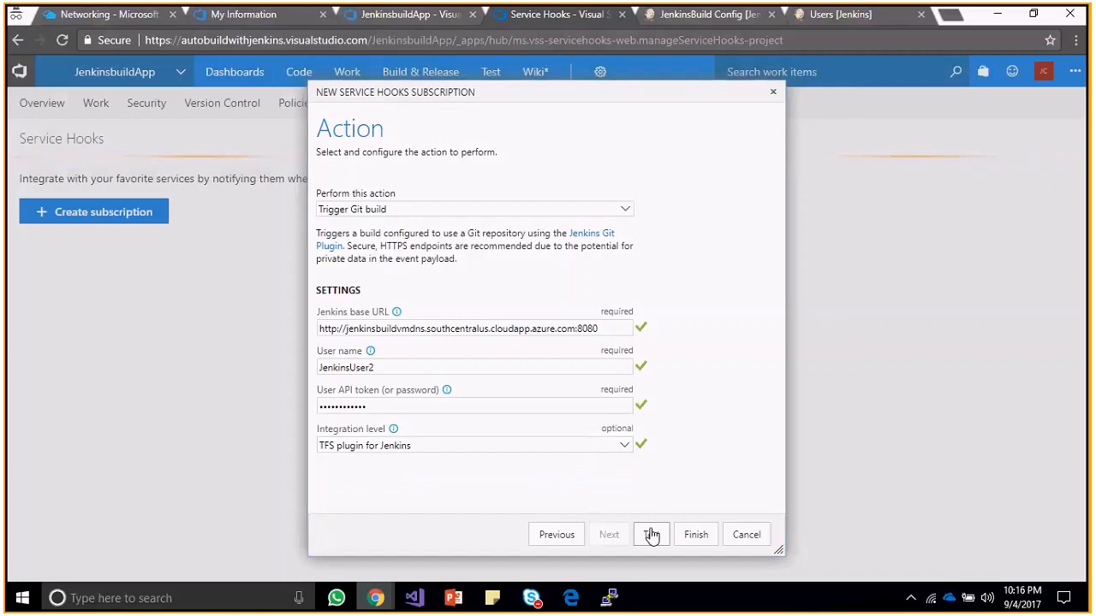
Re-test the Jenkins hook, review the request and OK response, then finish the subscription.
{"action": "left_click", "coordinate": [650, 535]}
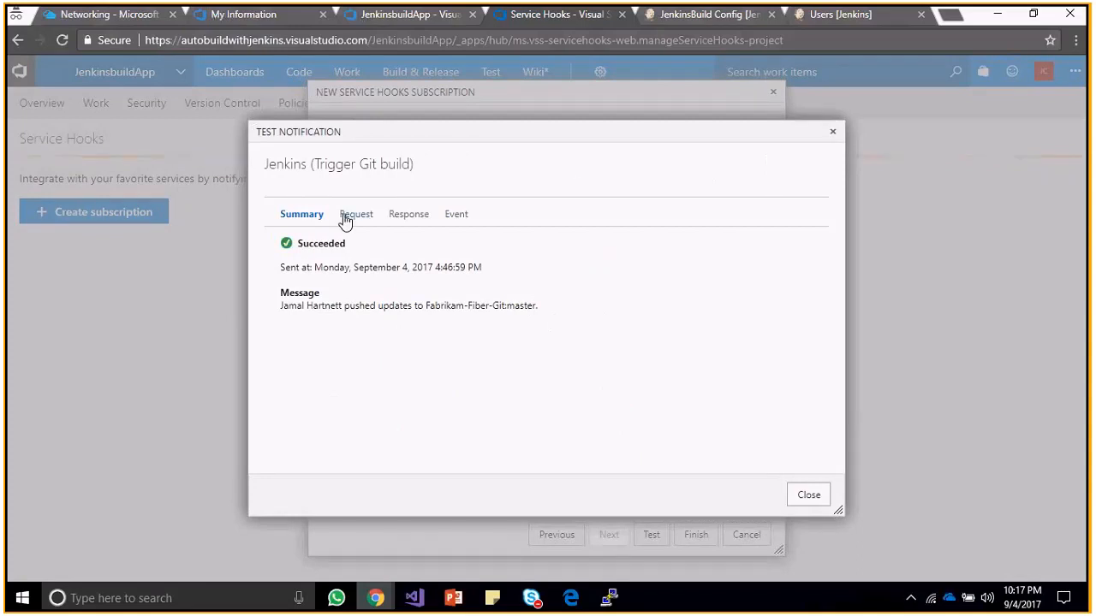
{"action": "left_click", "coordinate": [350, 217]}
{"action": "left_click", "coordinate": [402, 218]}
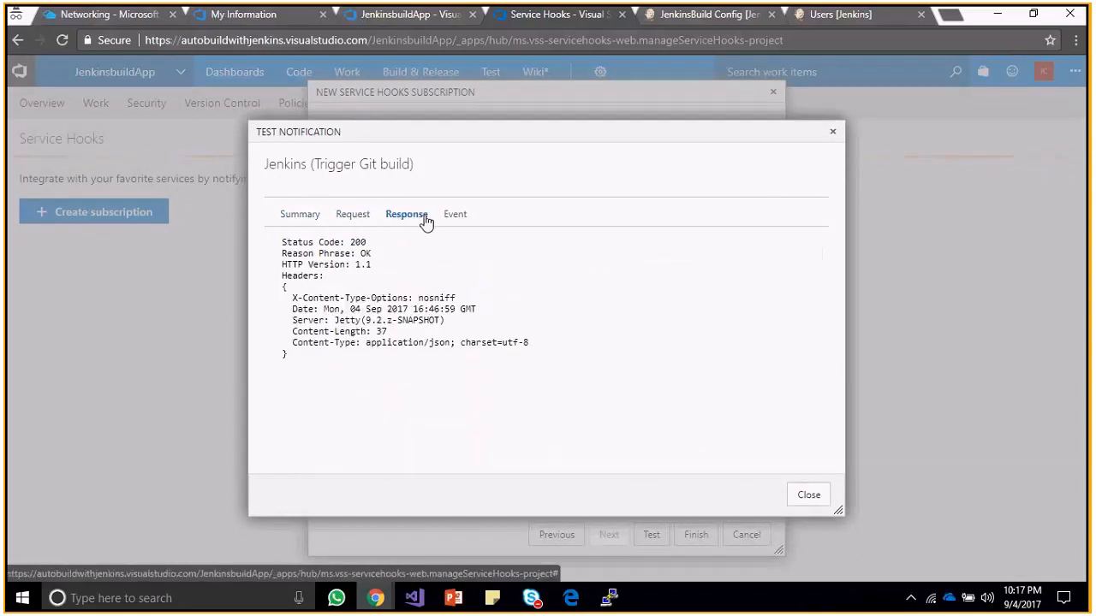
{"action": "left_click_drag", "start_coordinate": [371, 253], "coordinate": [334, 253]}
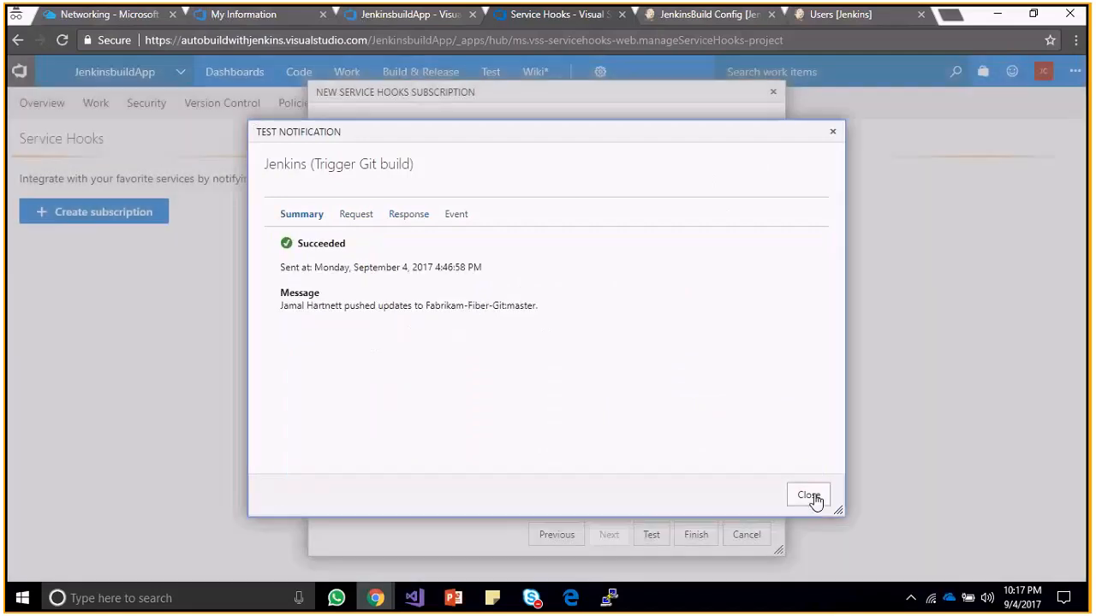
{"action": "left_click", "coordinate": [809, 499]}
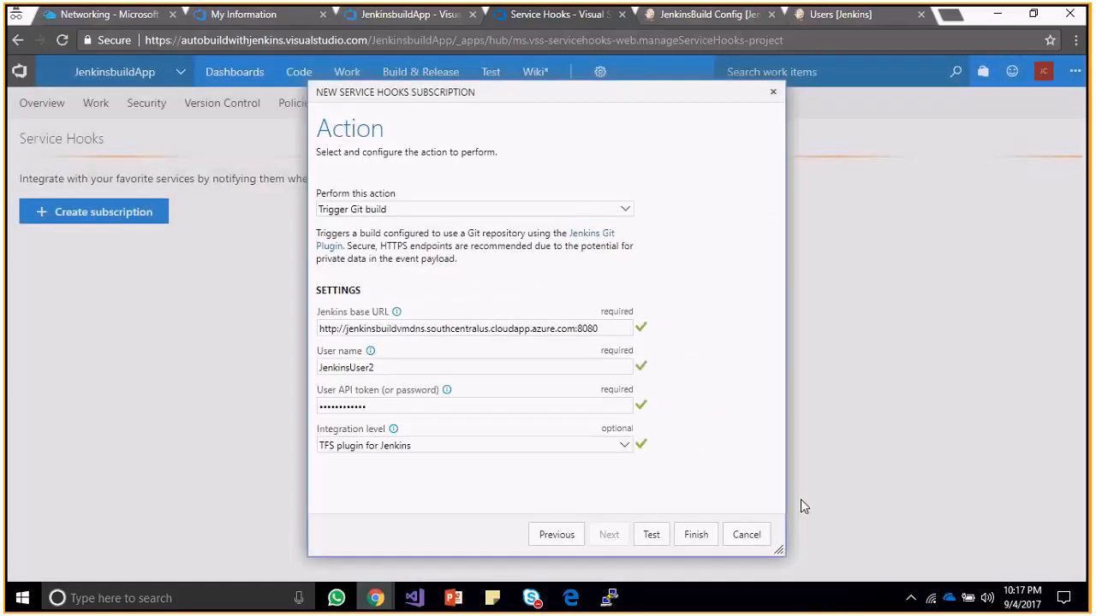
{"action": "left_click", "coordinate": [700, 538]}
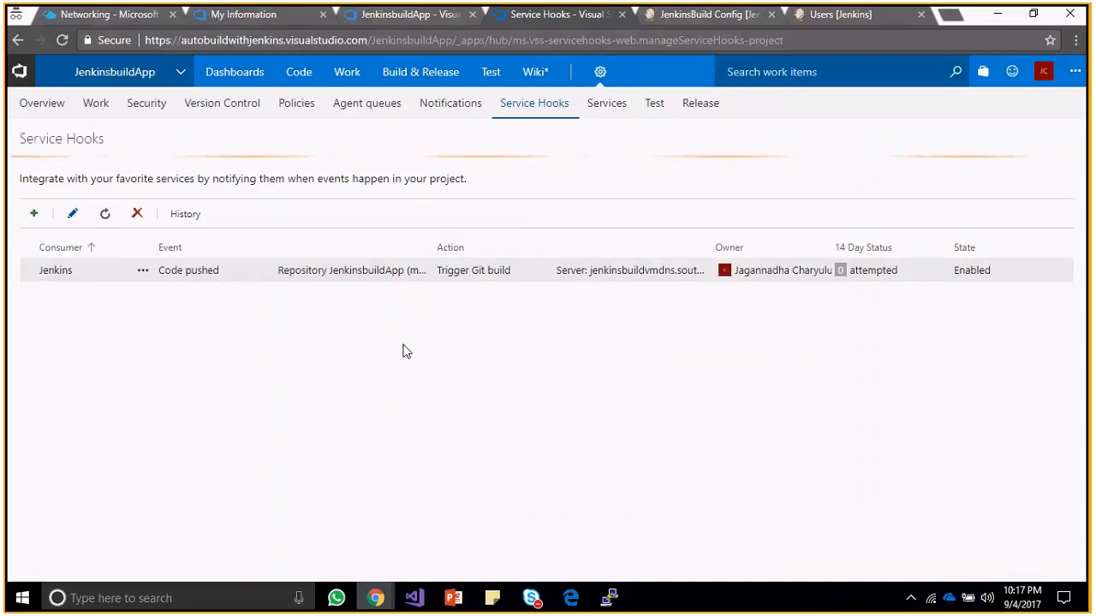
Check the Jenkins users list, then reload the JenkinsBuild configuration page.
{"action": "left_click", "coordinate": [838, 15]}
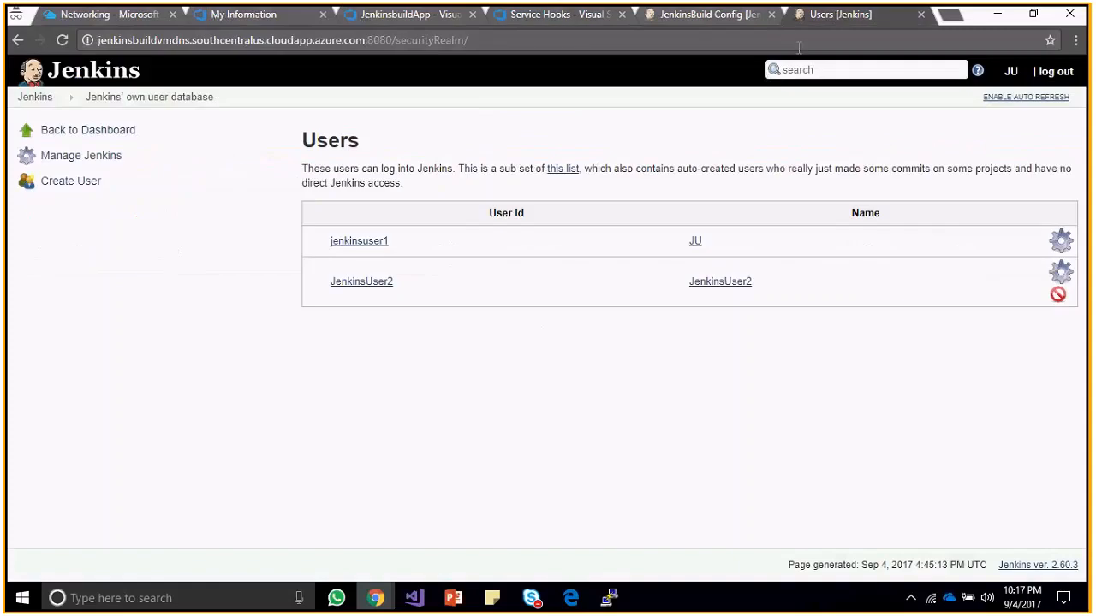
{"action": "left_click", "coordinate": [702, 17]}
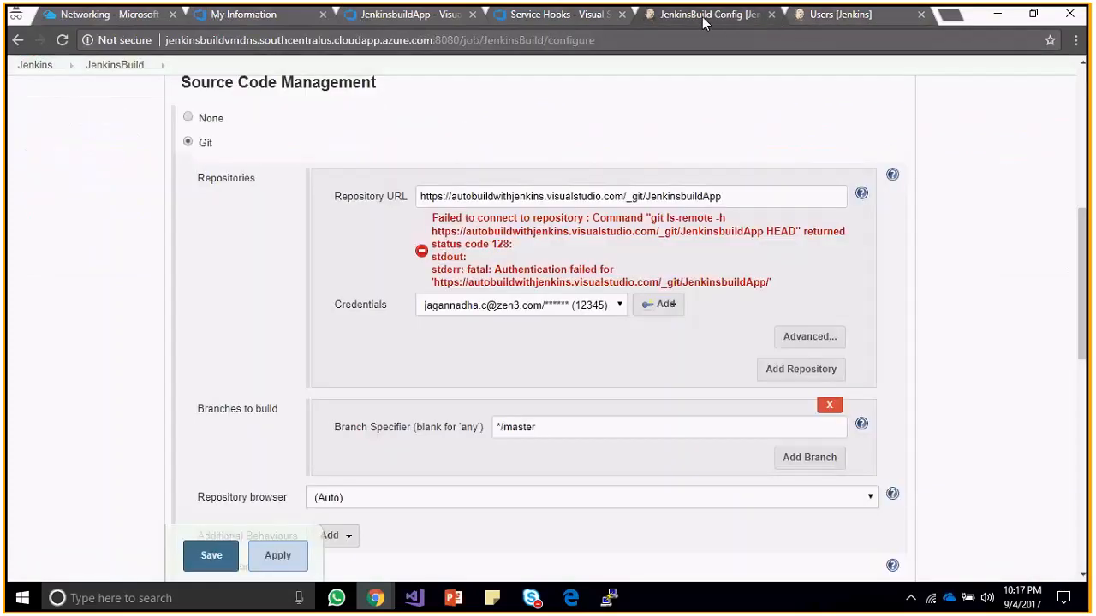
{"action": "left_click", "coordinate": [61, 43]}
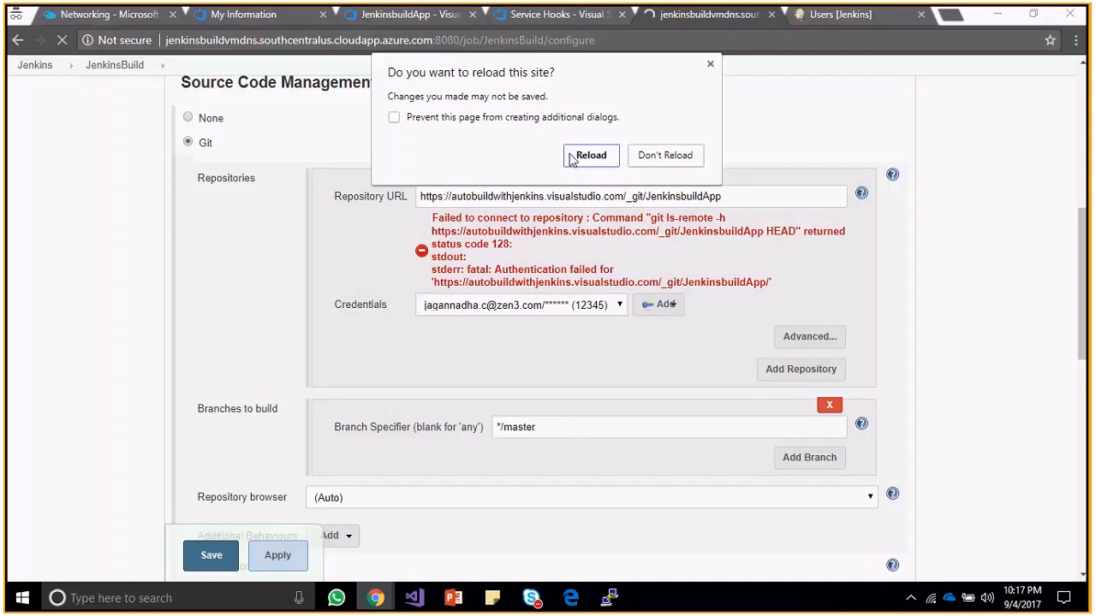
{"action": "left_click", "coordinate": [571, 154]}
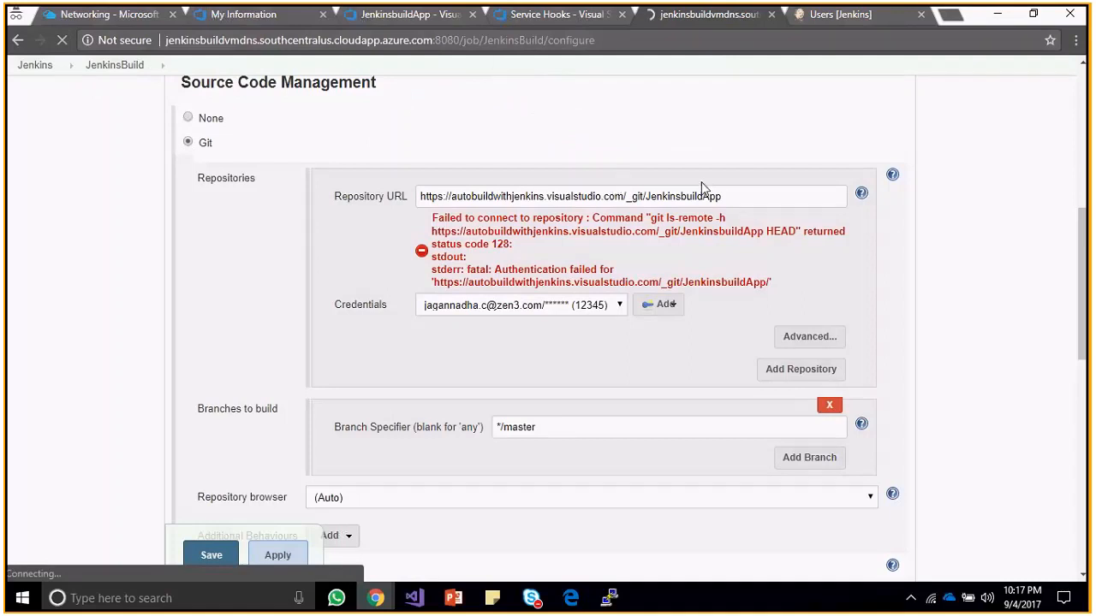
Copy the JenkinsbuildApp repository clone URL from Team Services.
{"action": "left_click", "coordinate": [411, 15]}
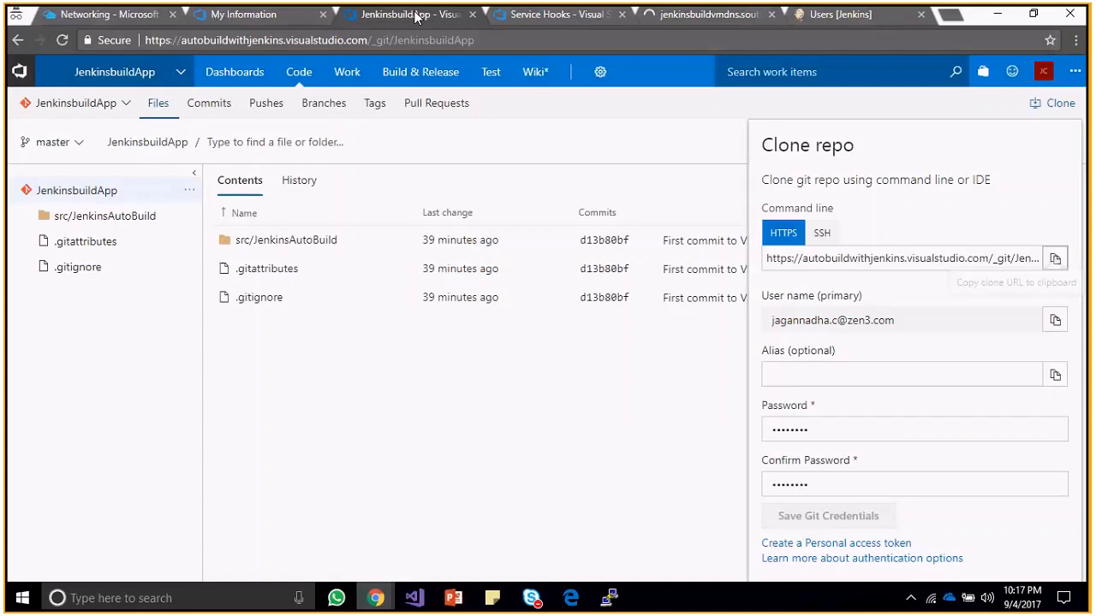
{"action": "left_click", "coordinate": [1055, 260]}
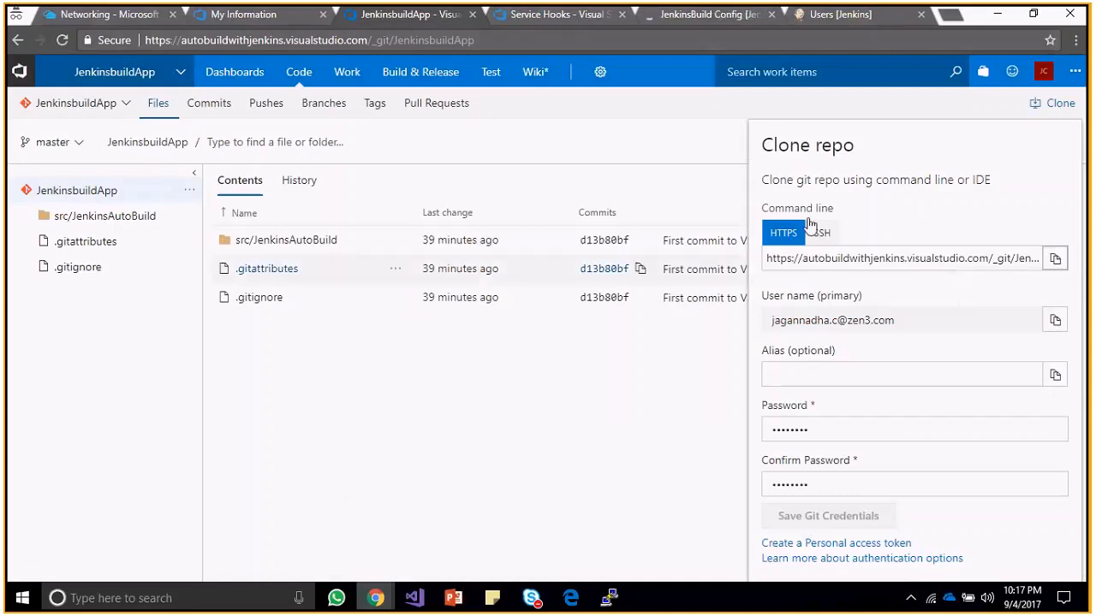
{"action": "left_click", "coordinate": [1070, 111]}
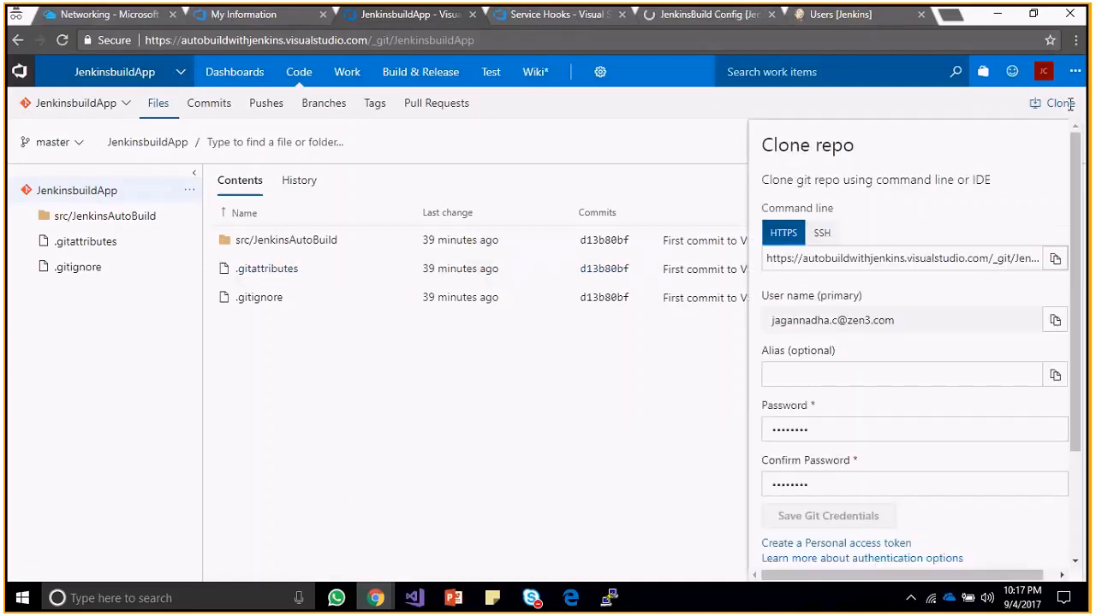
{"action": "left_click", "coordinate": [1056, 258]}
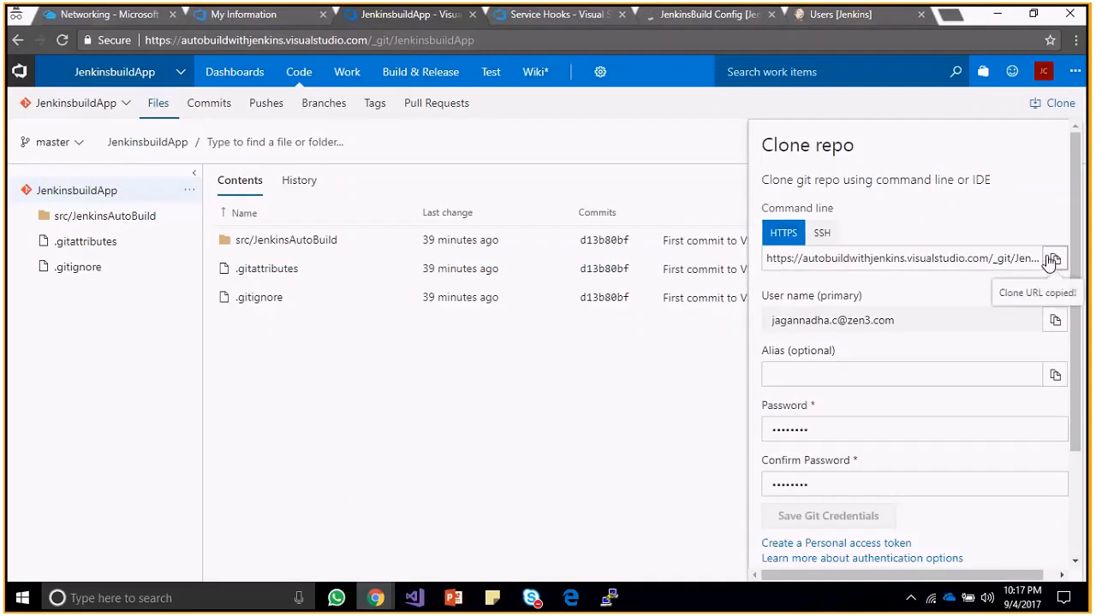
Set the JenkinsBuild job's source control to Git with the pasted JenkinsbuildApp URL.
{"action": "left_click", "coordinate": [724, 21]}
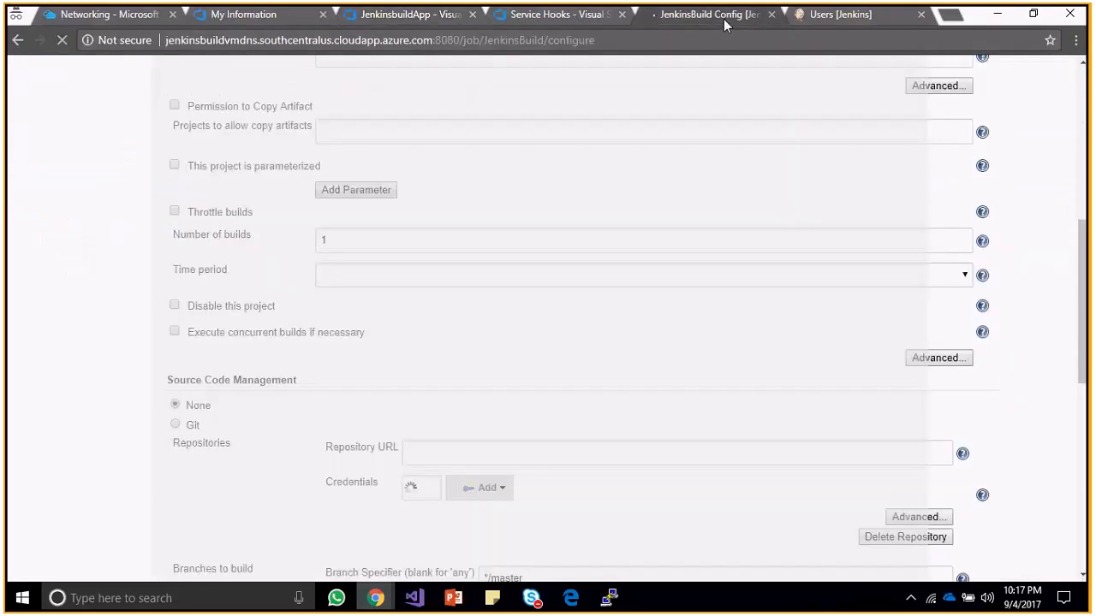
{"action": "scroll", "coordinate": [538, 219], "scroll_direction": "down", "scroll_amount": 3}
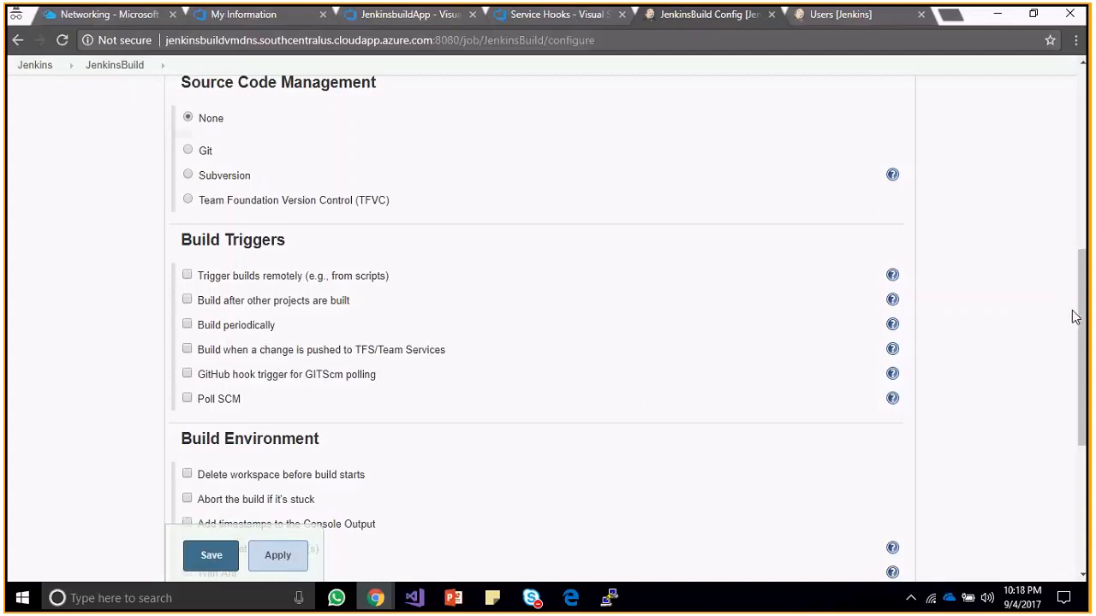
{"action": "left_click_drag", "start_coordinate": [1087, 325], "coordinate": [1089, 301]}
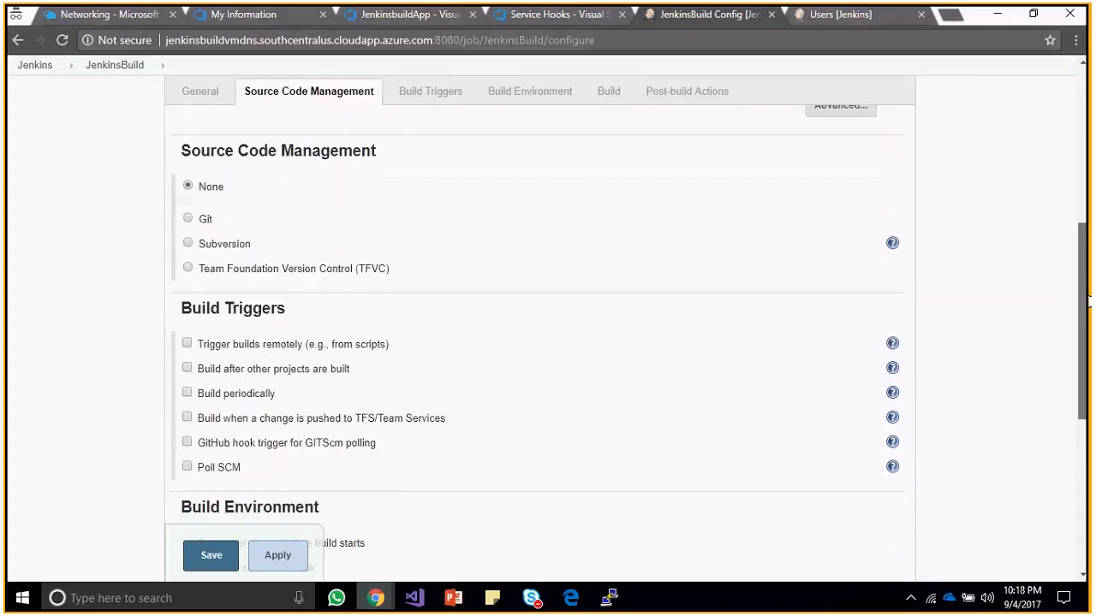
{"action": "left_click", "coordinate": [190, 218]}
{"action": "left_click", "coordinate": [457, 269]}
{"action": "key", "text": "ctrl+v"}
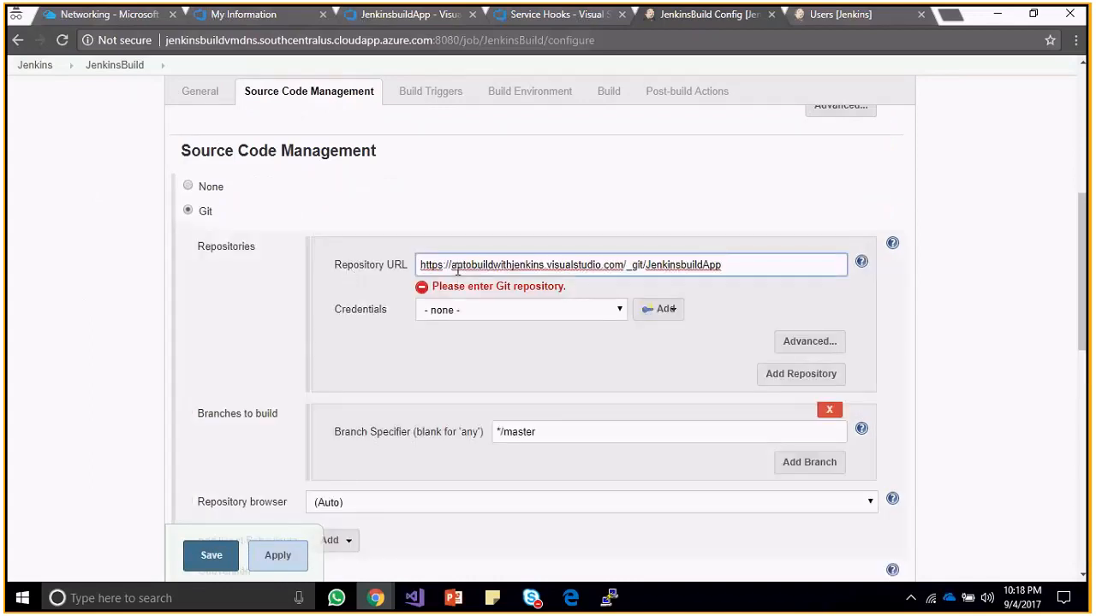
Choose the saved repository credential, then apply and save the job configuration.
{"action": "left_click", "coordinate": [590, 312]}
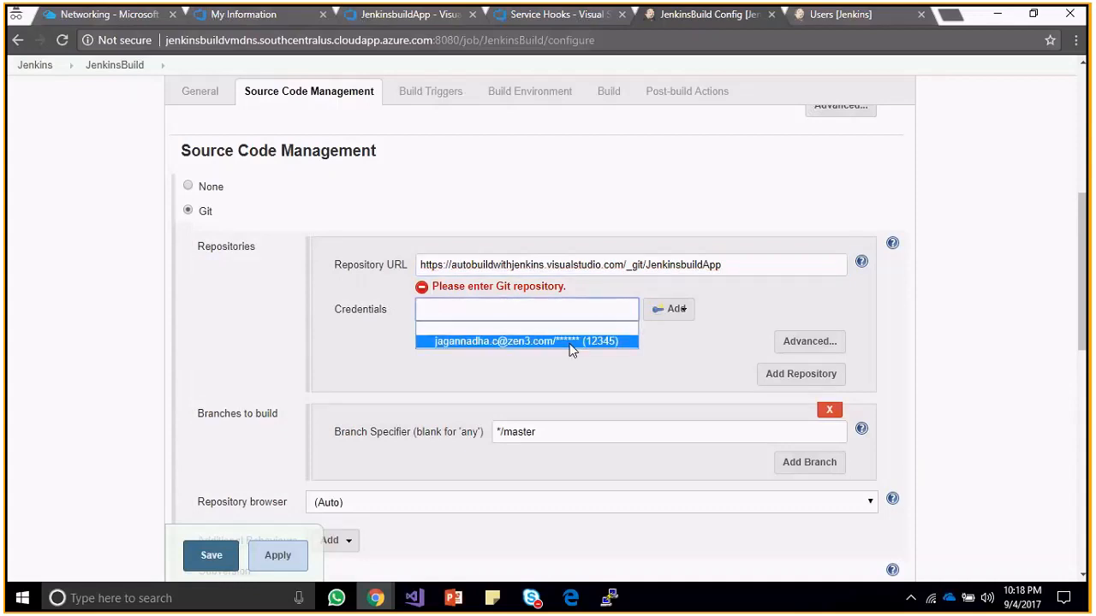
{"action": "left_click", "coordinate": [624, 362]}
{"action": "left_click", "coordinate": [624, 362]}
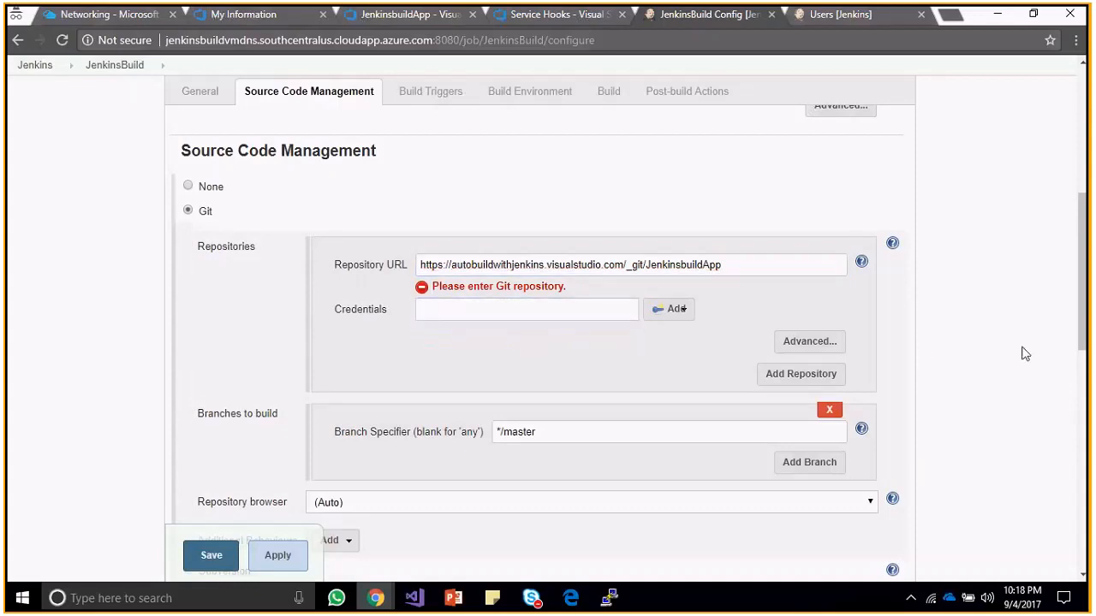
{"action": "left_click", "coordinate": [619, 375]}
{"action": "left_click", "coordinate": [620, 378]}
{"action": "left_click", "coordinate": [798, 359]}
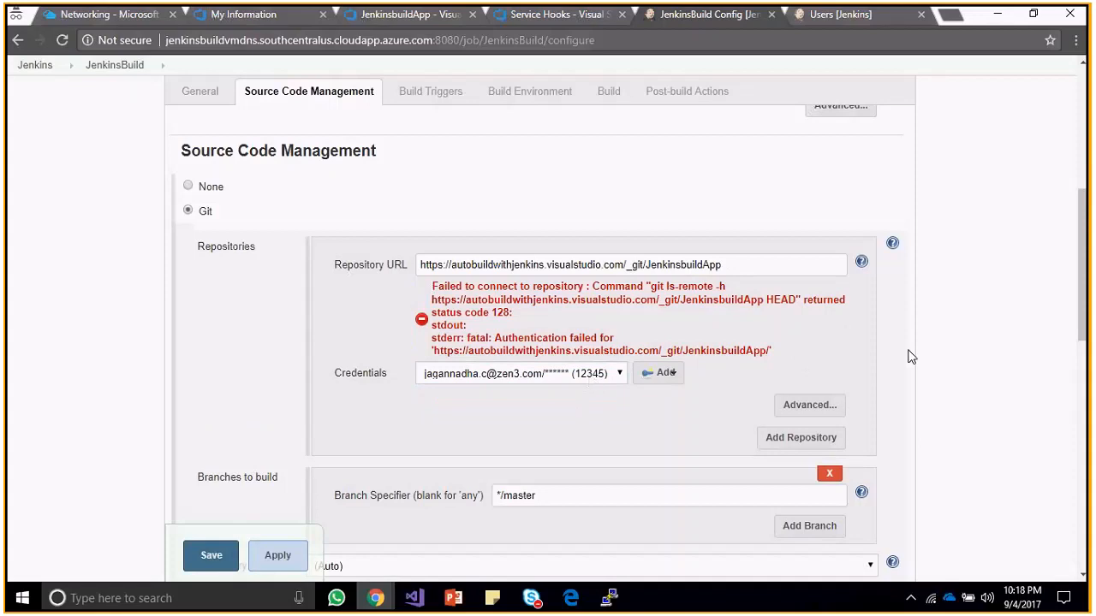
{"action": "left_click", "coordinate": [278, 555]}
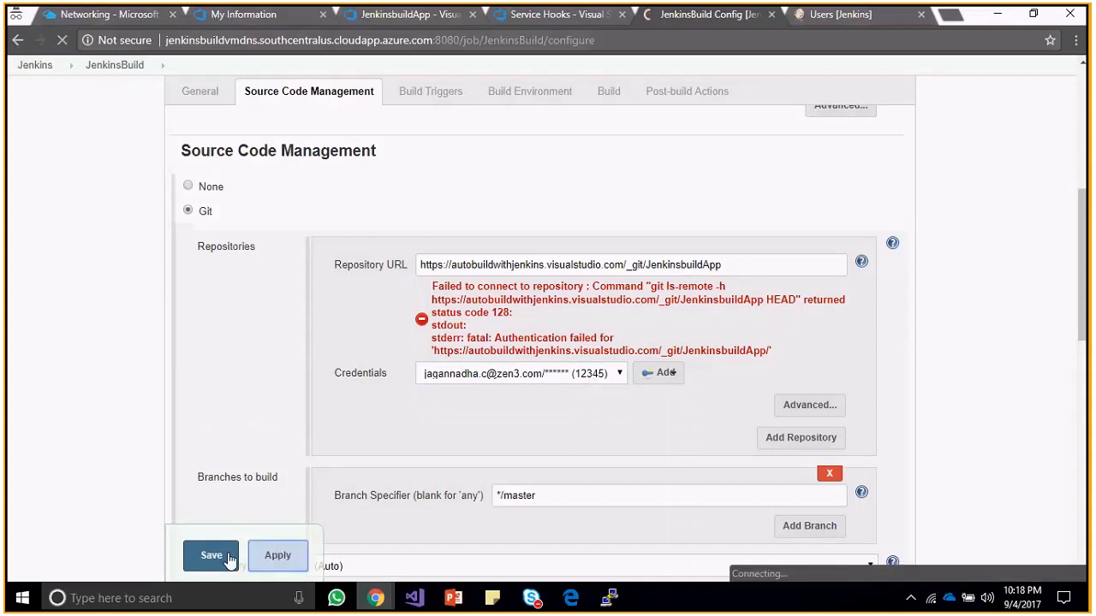
{"action": "left_click", "coordinate": [230, 558]}
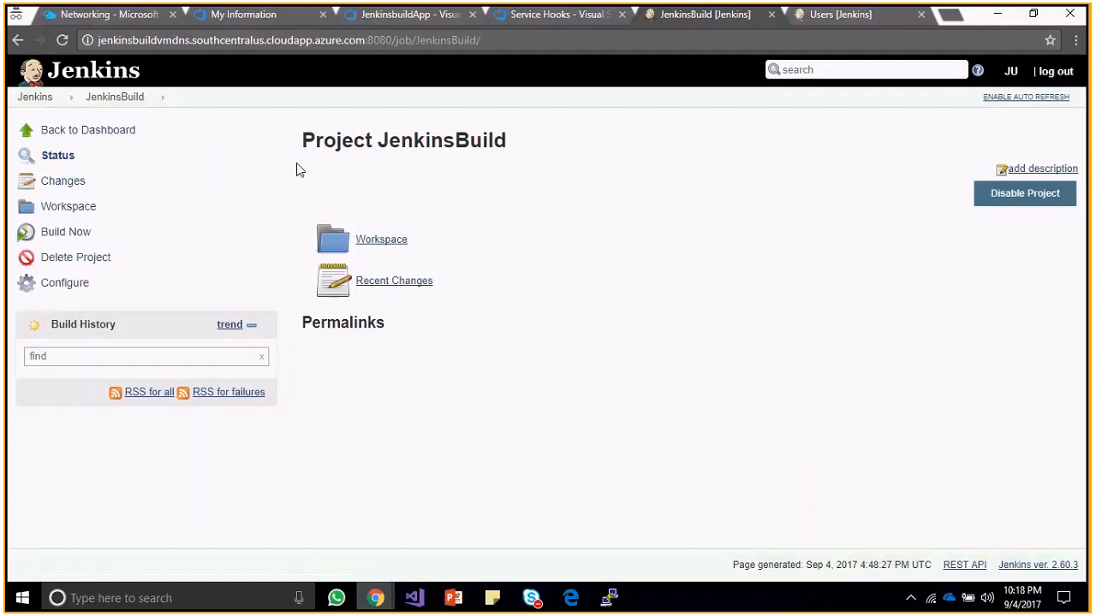
Enable auto refresh on the JenkinsBuild project page.
{"action": "left_click", "coordinate": [1000, 100]}
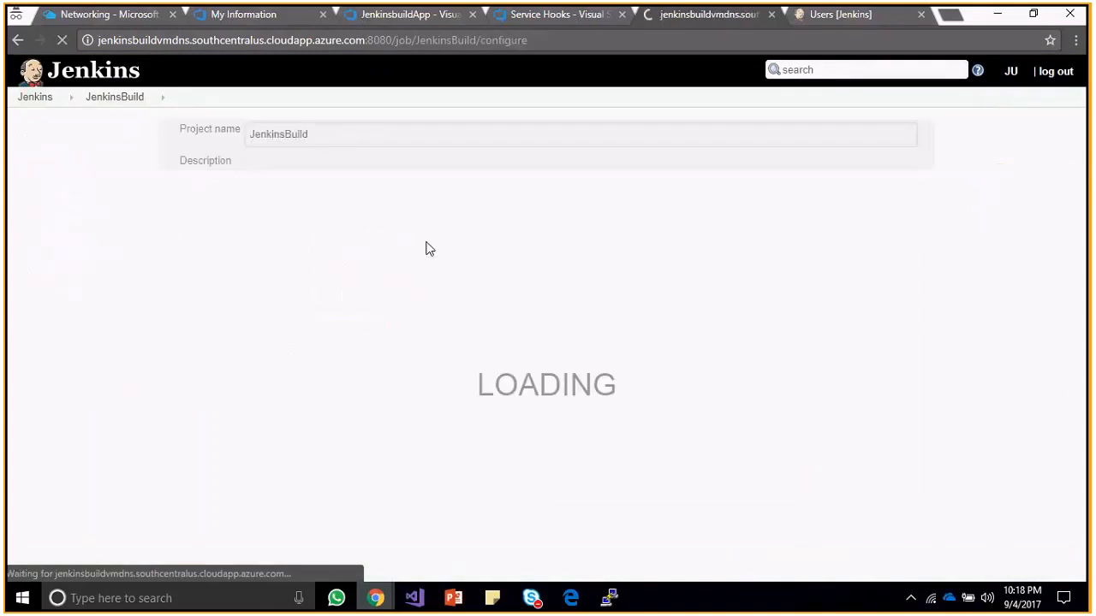
{"action": "left_click_drag", "start_coordinate": [1085, 182], "coordinate": [1090, 357]}
{"action": "scroll", "coordinate": [672, 133], "scroll_direction": "down", "scroll_amount": 1}
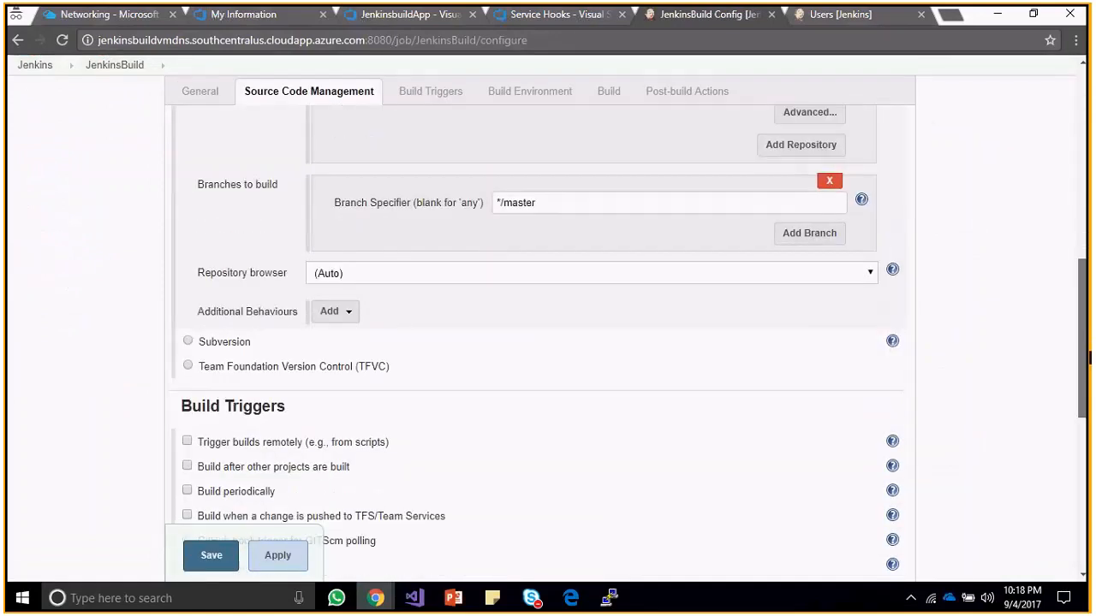
{"action": "scroll", "coordinate": [446, 378], "scroll_direction": "up", "scroll_amount": 2}
{"action": "scroll", "coordinate": [446, 377], "scroll_direction": "down", "scroll_amount": 2}
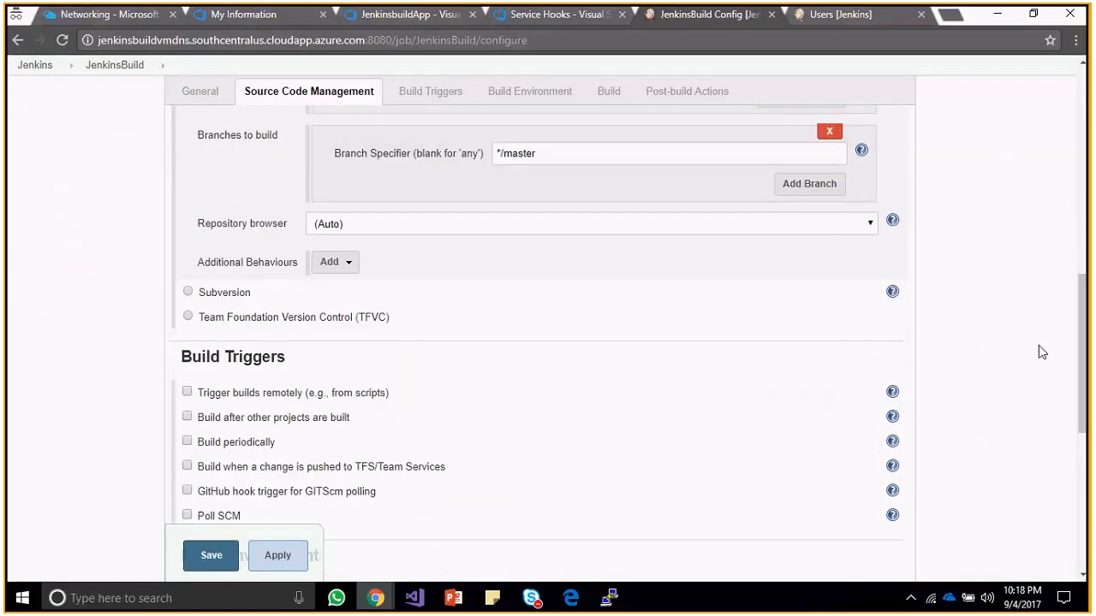
{"action": "scroll", "coordinate": [1039, 349], "scroll_direction": "down", "scroll_amount": 1}
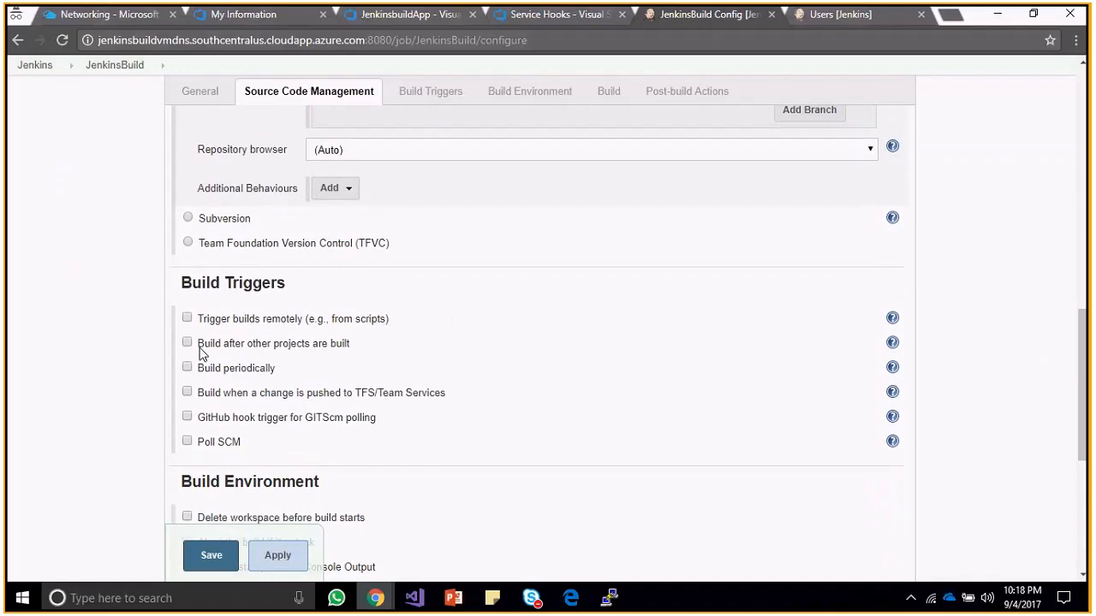
Show the SimpleWA-UT repository's Code > Pushes list in Team Services.
{"action": "key", "text": "alt+Tab"}
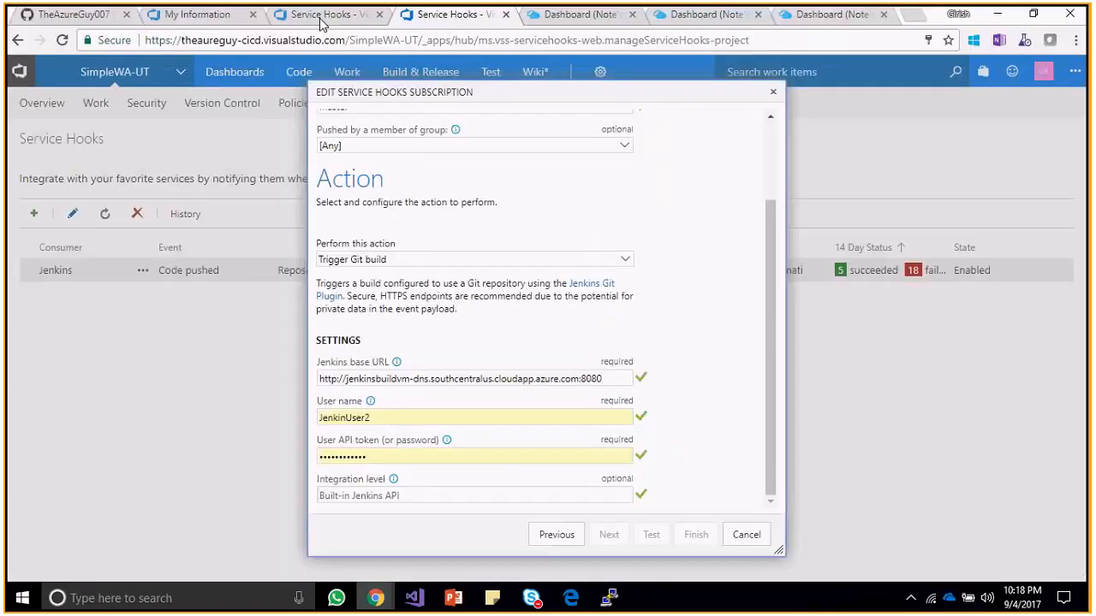
{"action": "left_click", "coordinate": [188, 14]}
{"action": "left_click", "coordinate": [311, 17]}
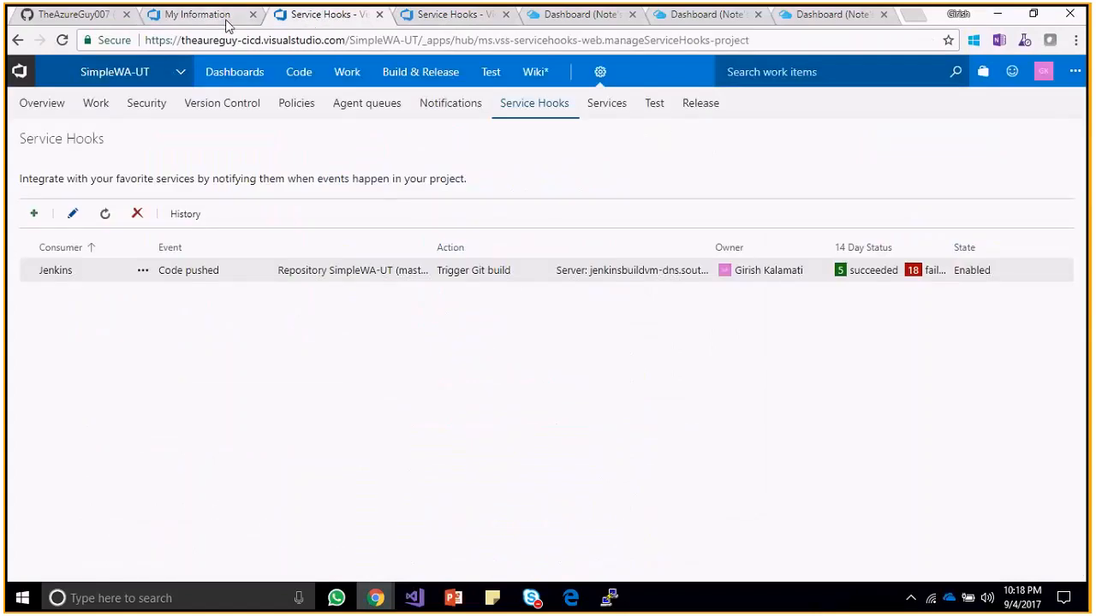
{"action": "mouse_move", "coordinate": [348, 76]}
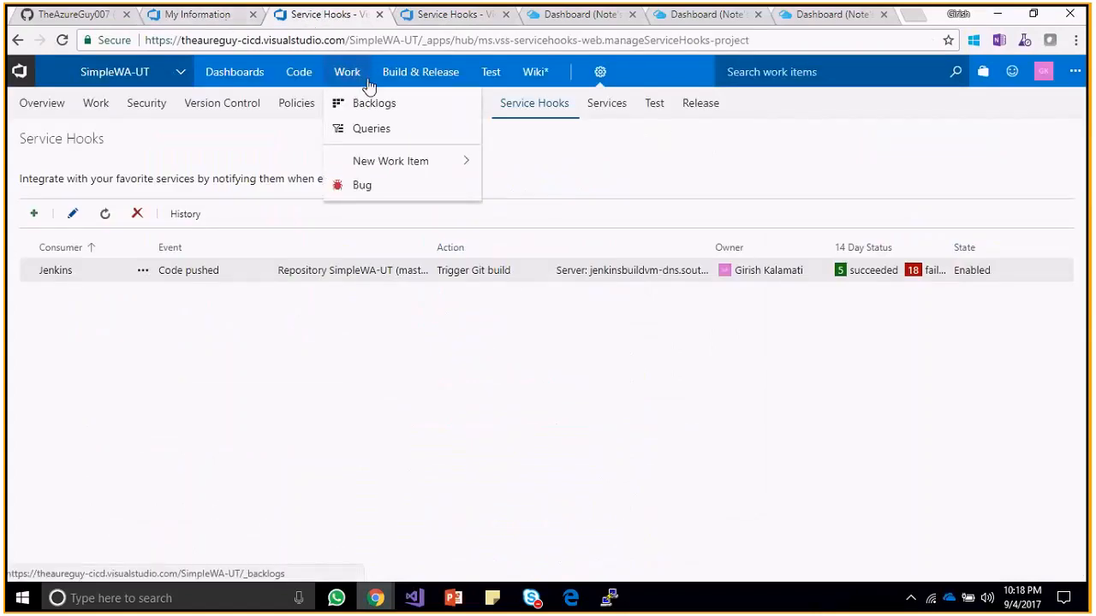
{"action": "mouse_move", "coordinate": [302, 76]}
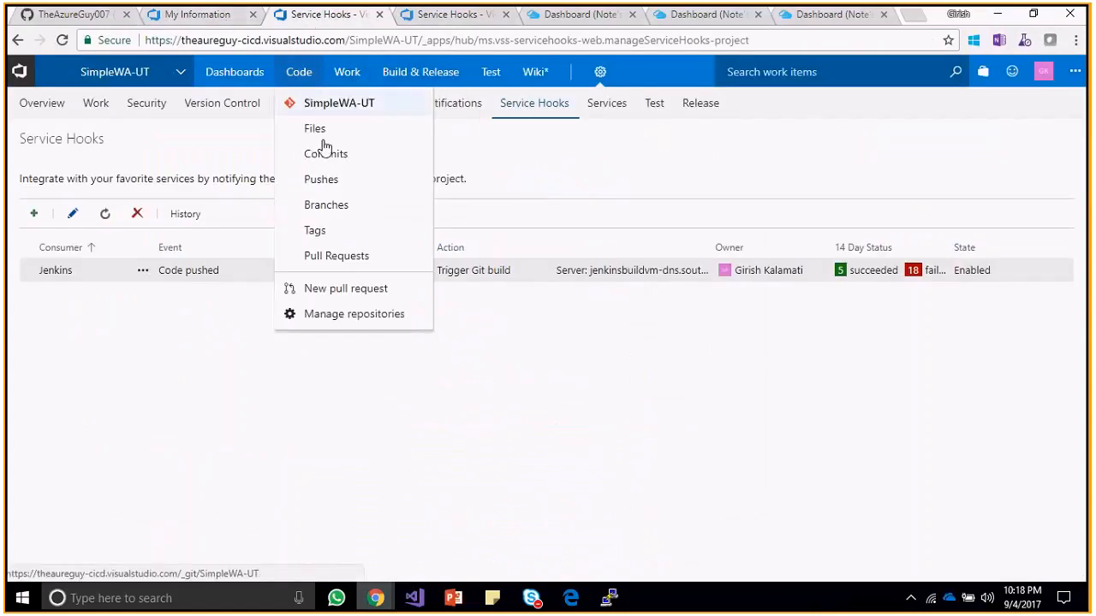
{"action": "left_click", "coordinate": [326, 178]}
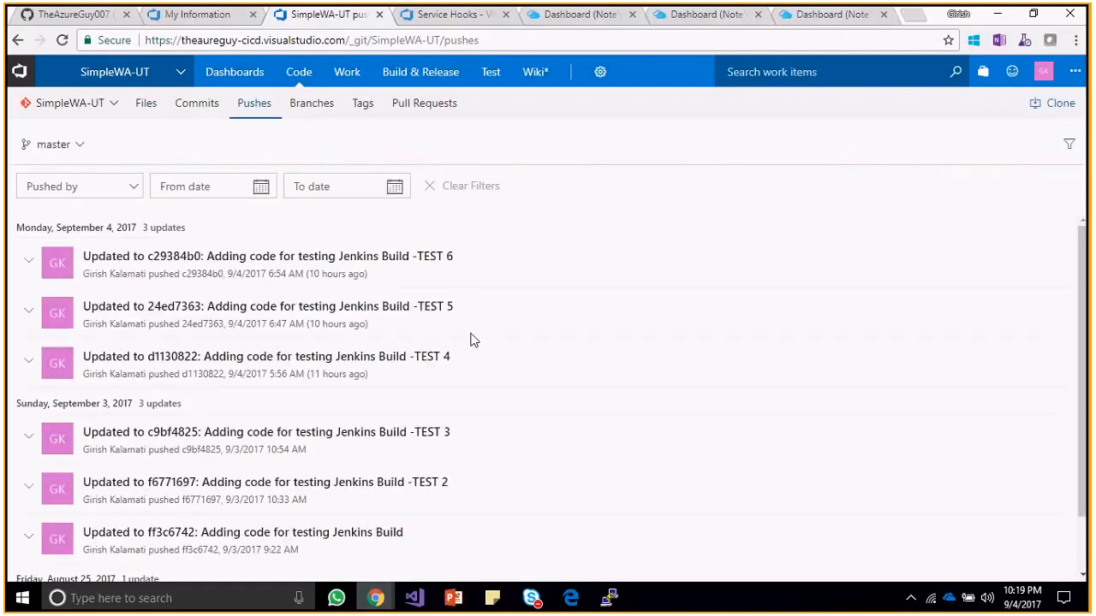
{"action": "left_click", "coordinate": [1006, 19]}
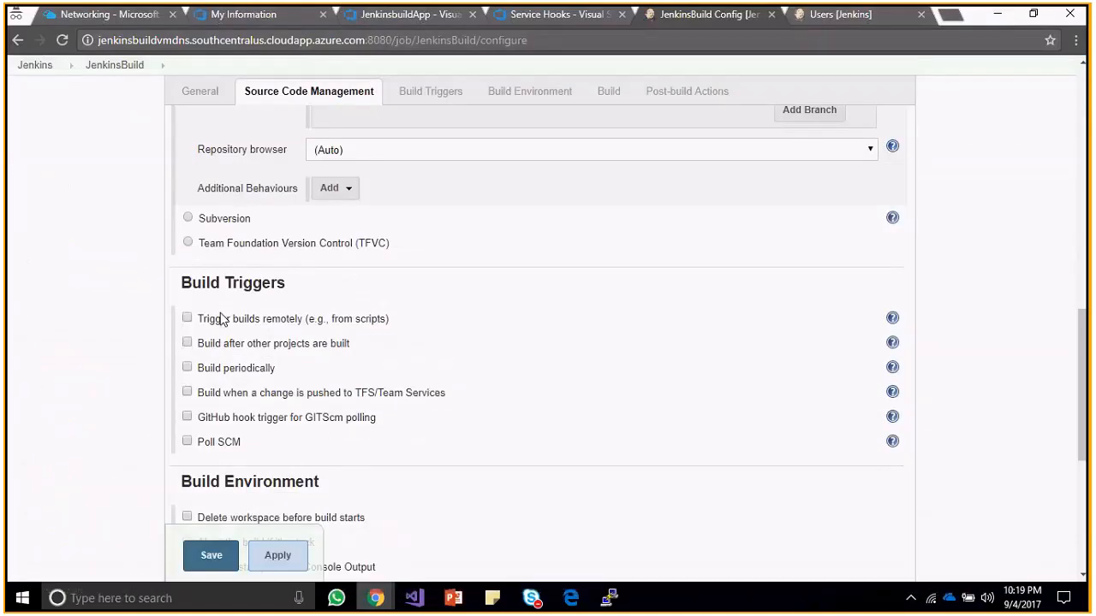
Enable the 'Build when a change is pushed to TFS/Team Services' trigger and save the job.
{"action": "left_click", "coordinate": [188, 394]}
{"action": "left_click_drag", "start_coordinate": [381, 395], "coordinate": [437, 394]}
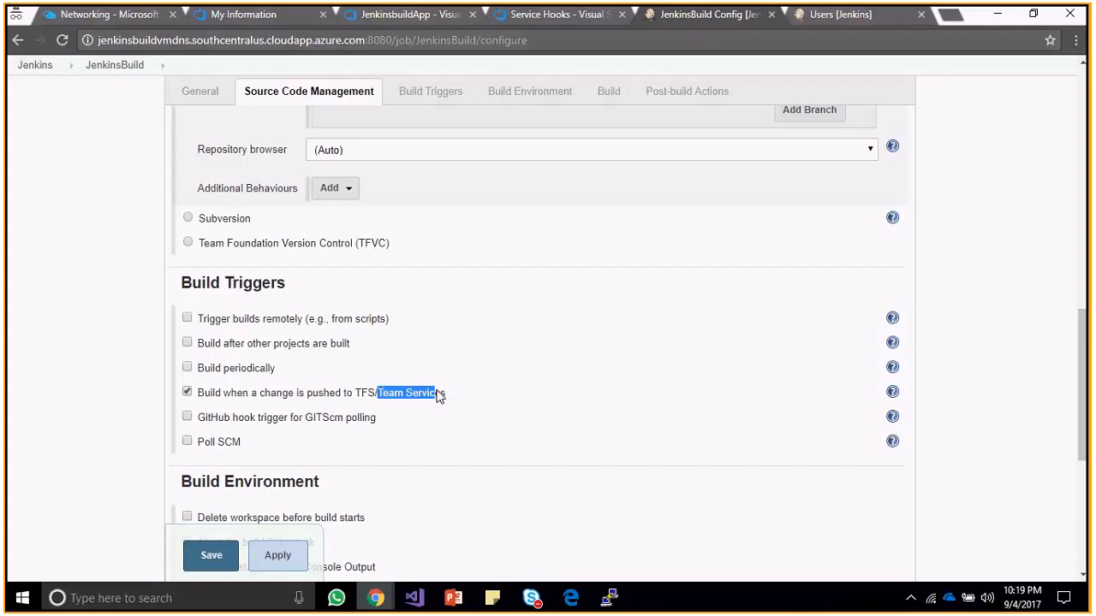
{"action": "left_click", "coordinate": [364, 395]}
{"action": "left_click", "coordinate": [146, 395]}
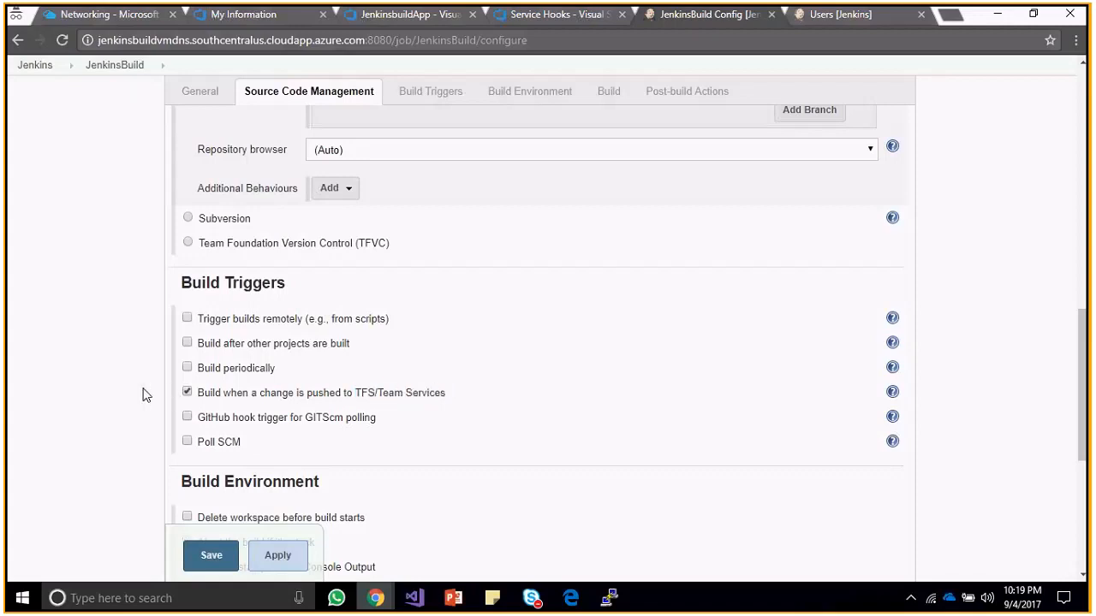
{"action": "left_click", "coordinate": [219, 561]}
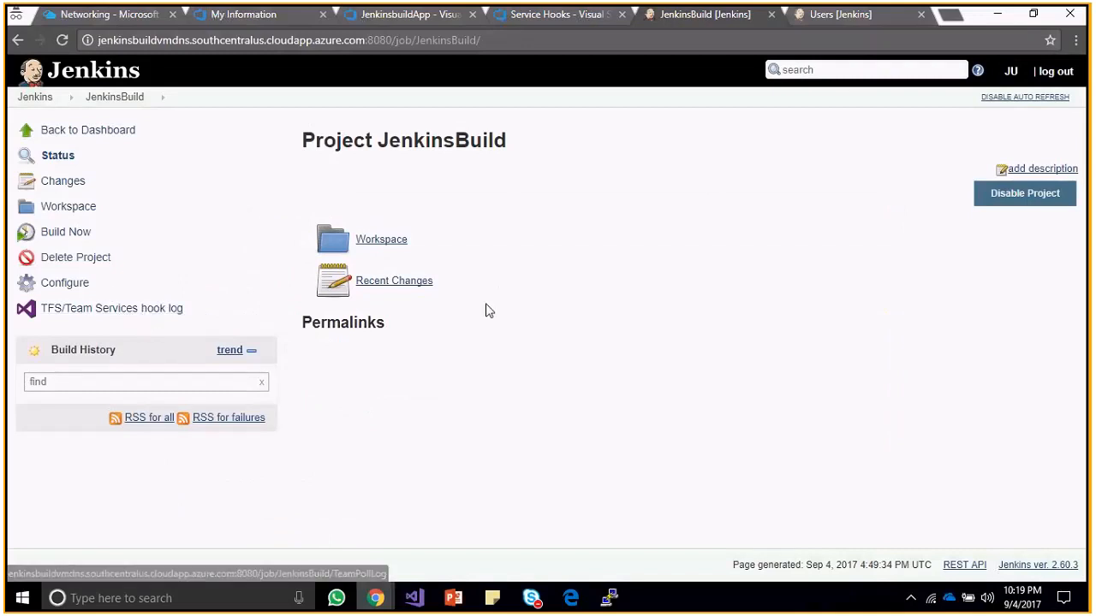
Run build #1 and inspect its console log showing the Git authentication cloning error.
{"action": "left_click", "coordinate": [68, 235]}
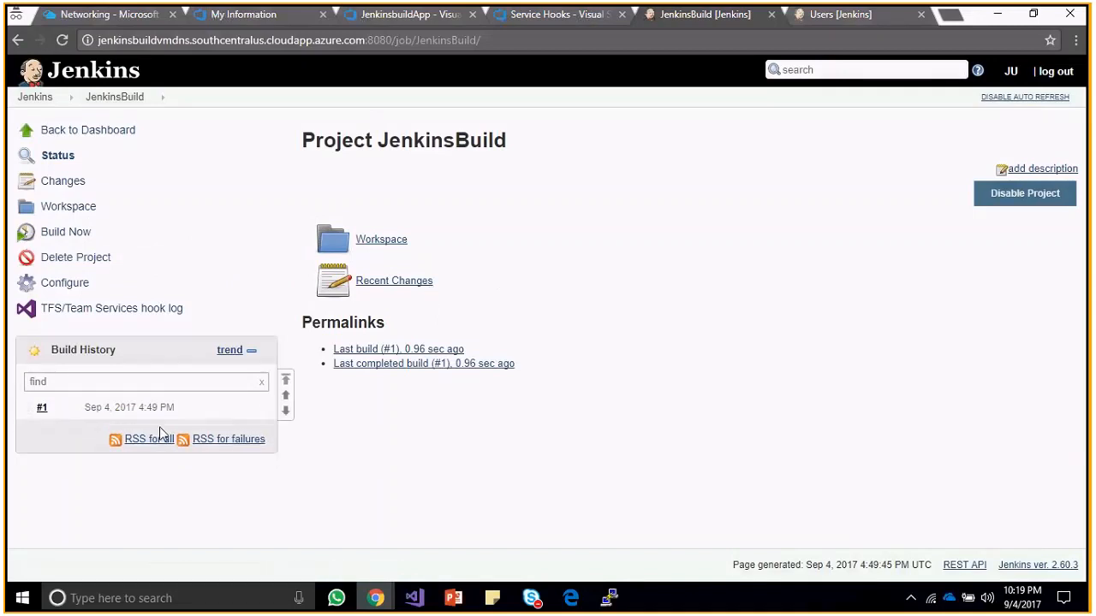
{"action": "left_click", "coordinate": [41, 410]}
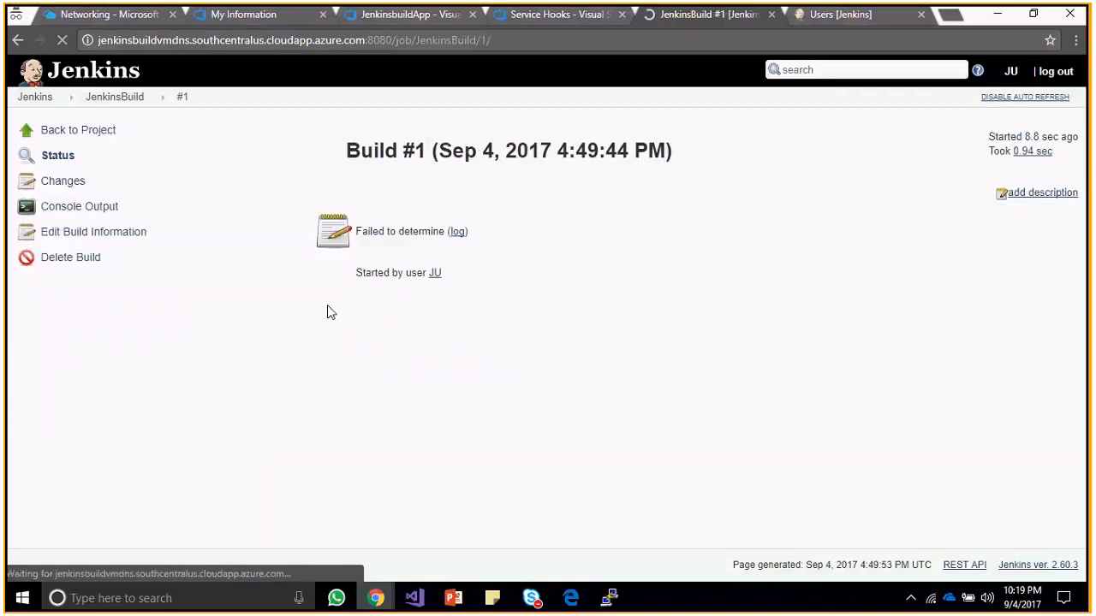
{"action": "left_click", "coordinate": [459, 232]}
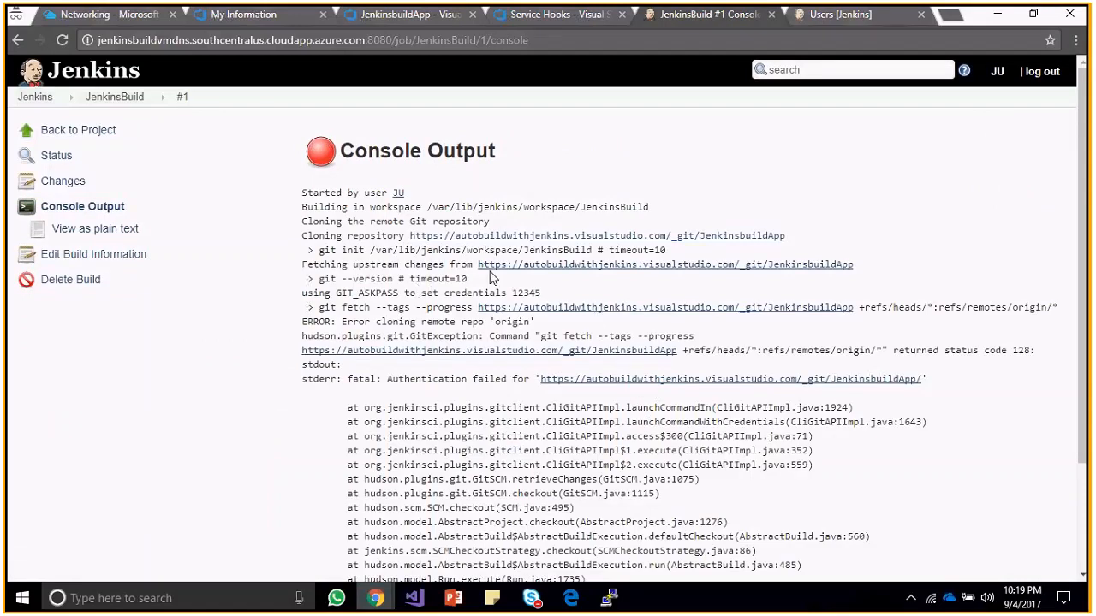
{"action": "left_click_drag", "start_coordinate": [494, 221], "coordinate": [337, 220]}
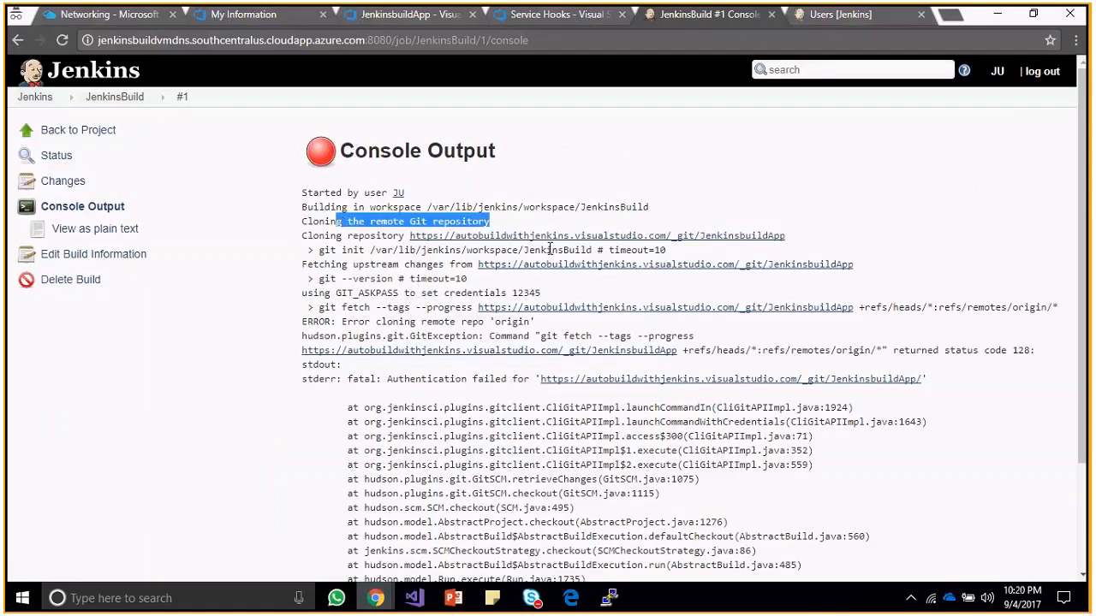
{"action": "left_click_drag", "start_coordinate": [670, 252], "coordinate": [345, 265]}
{"action": "left_click_drag", "start_coordinate": [489, 289], "coordinate": [349, 263]}
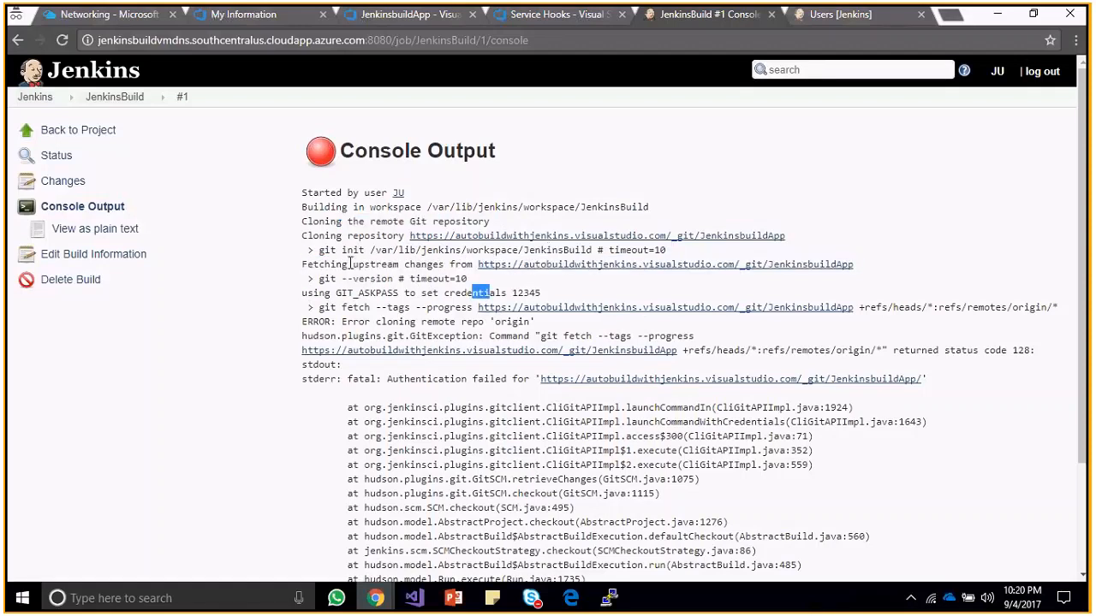
{"action": "left_click", "coordinate": [753, 360]}
{"action": "left_click_drag", "start_coordinate": [381, 323], "coordinate": [540, 326]}
{"action": "left_click", "coordinate": [541, 329]}
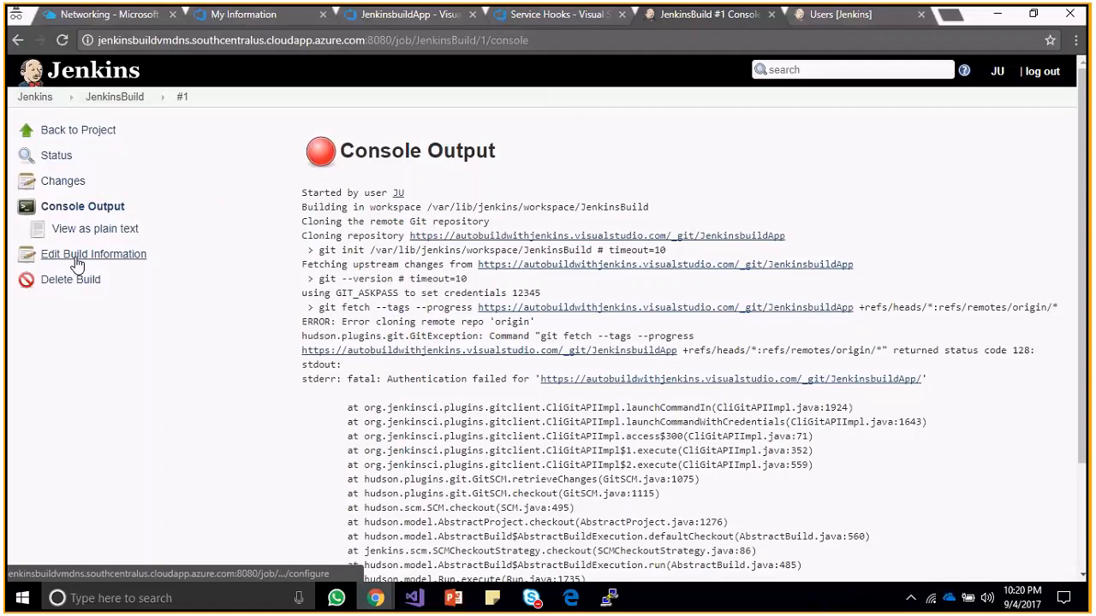
Cut the Repository URL from the job configuration and bring the SimpleWA-UT pushes window forward.
{"action": "left_click", "coordinate": [78, 130]}
{"action": "left_click", "coordinate": [73, 288]}
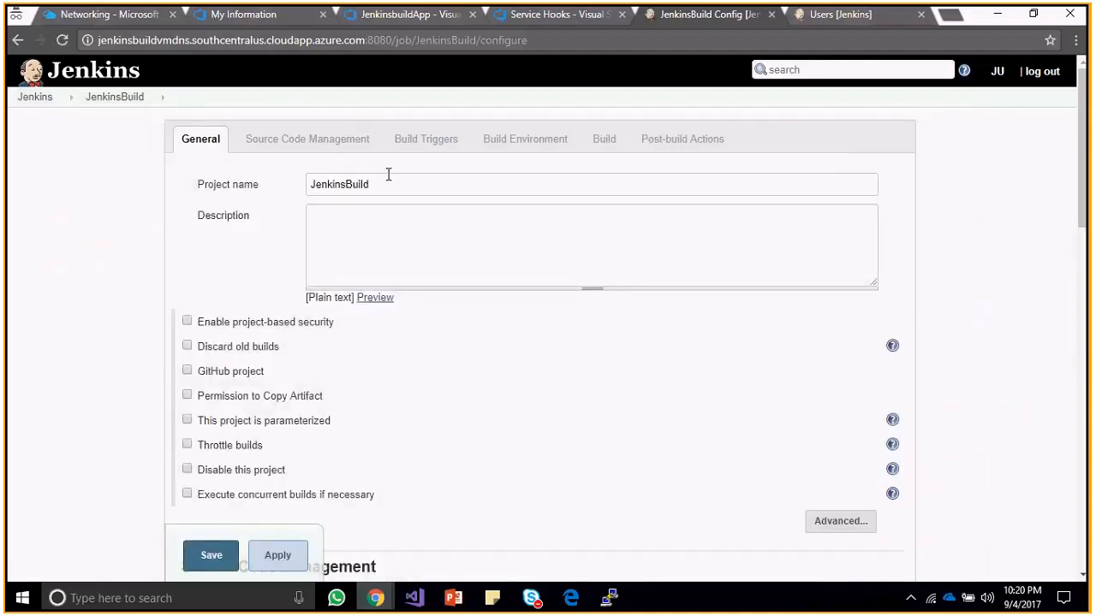
{"action": "scroll", "coordinate": [673, 243], "scroll_direction": "down", "scroll_amount": 5}
{"action": "left_click_drag", "start_coordinate": [756, 245], "coordinate": [416, 255]}
{"action": "key", "text": "ctrl+x"}
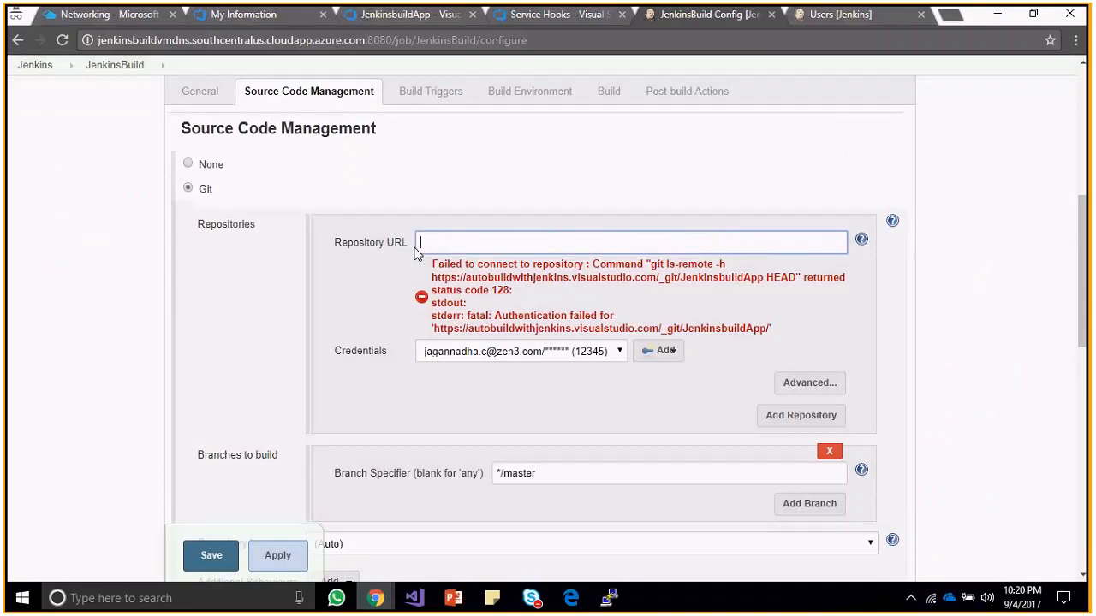
{"action": "key", "text": "alt+Tab"}
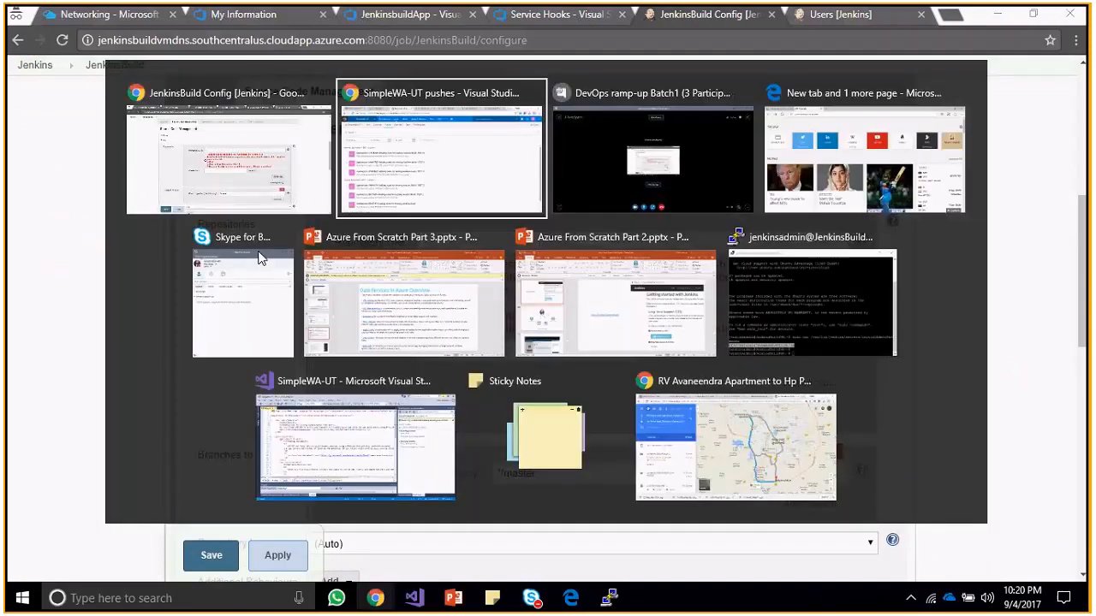
{"action": "key", "text": "alt+Tab"}
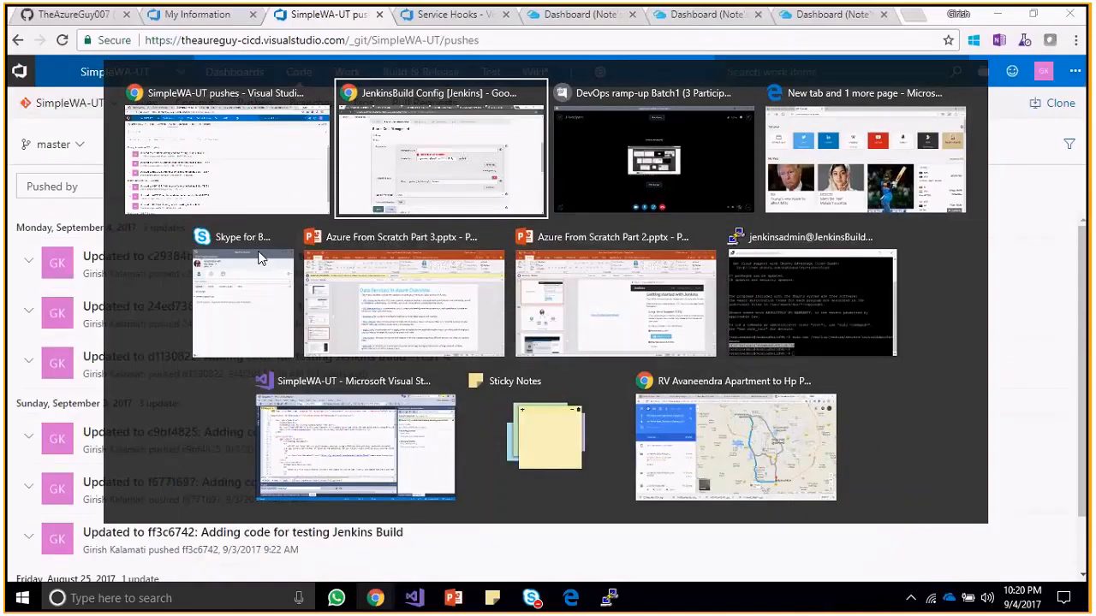
{"action": "key", "text": "alt+Tab"}
{"action": "key", "text": "alt+Tab"}
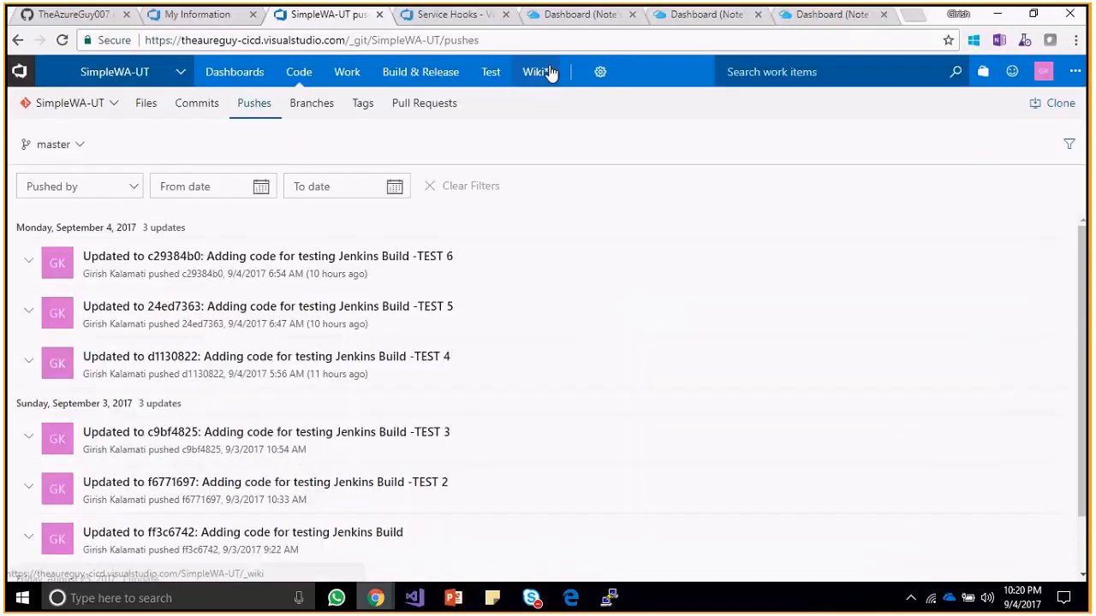
Start the JenkinsBuildVM virtual machine from its Azure Portal page.
{"action": "left_click", "coordinate": [813, 20]}
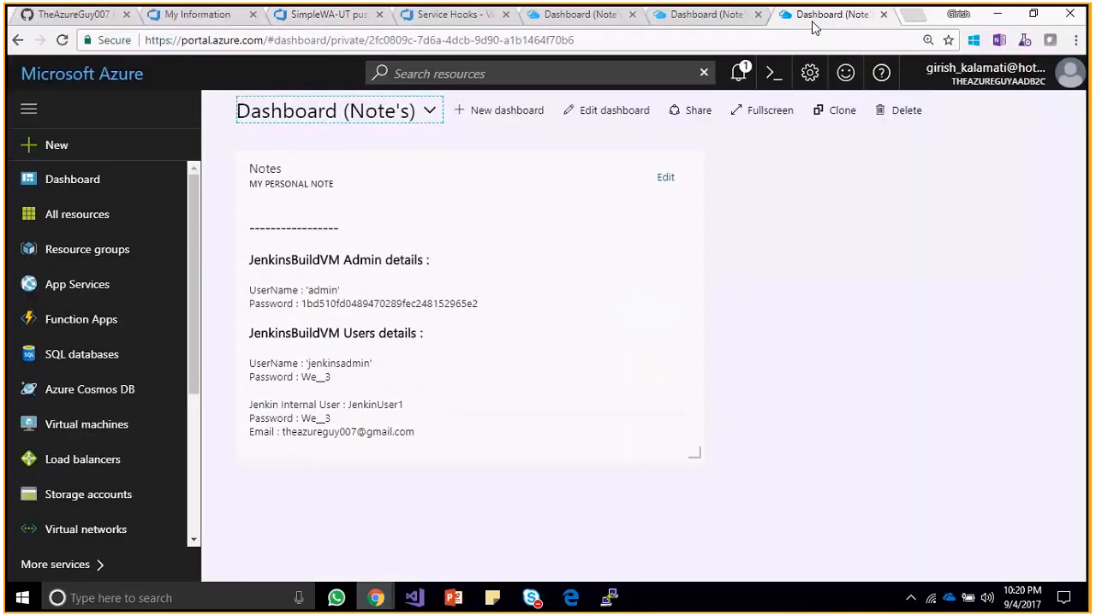
{"action": "left_click", "coordinate": [727, 21]}
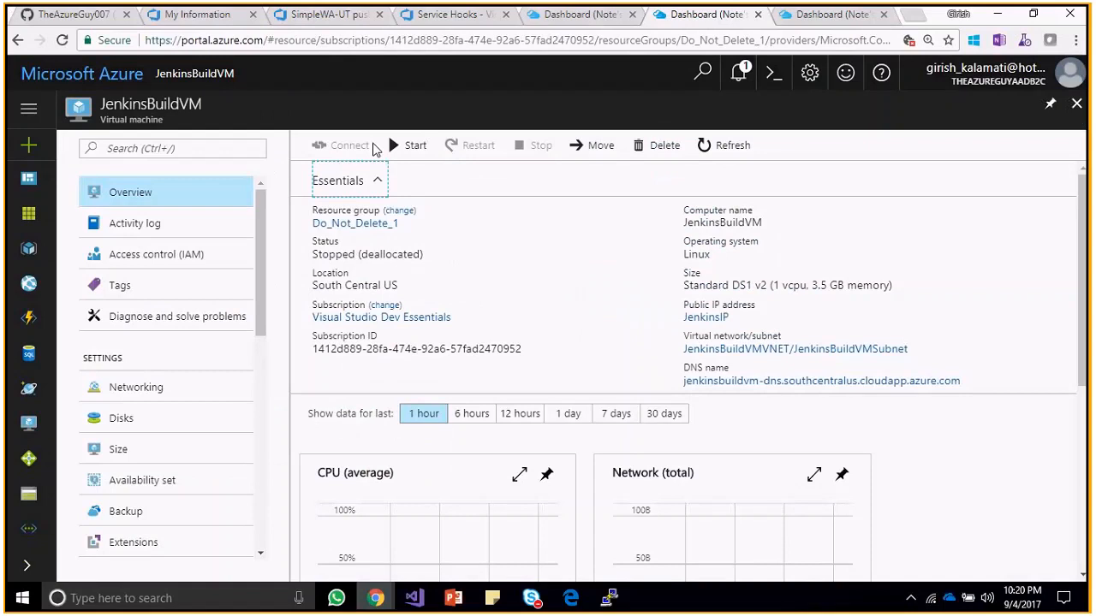
{"action": "left_click", "coordinate": [403, 145]}
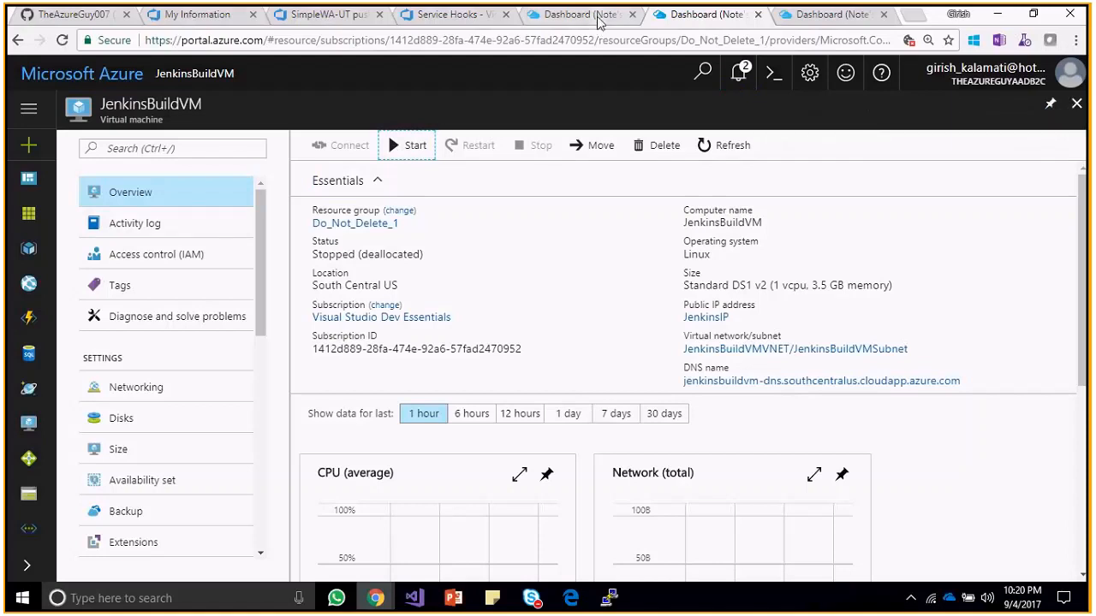
Browse the Azure From Scratch Part 2 slides 164–189, ending on slide 170's plugin installation.
{"action": "mouse_move", "coordinate": [453, 597]}
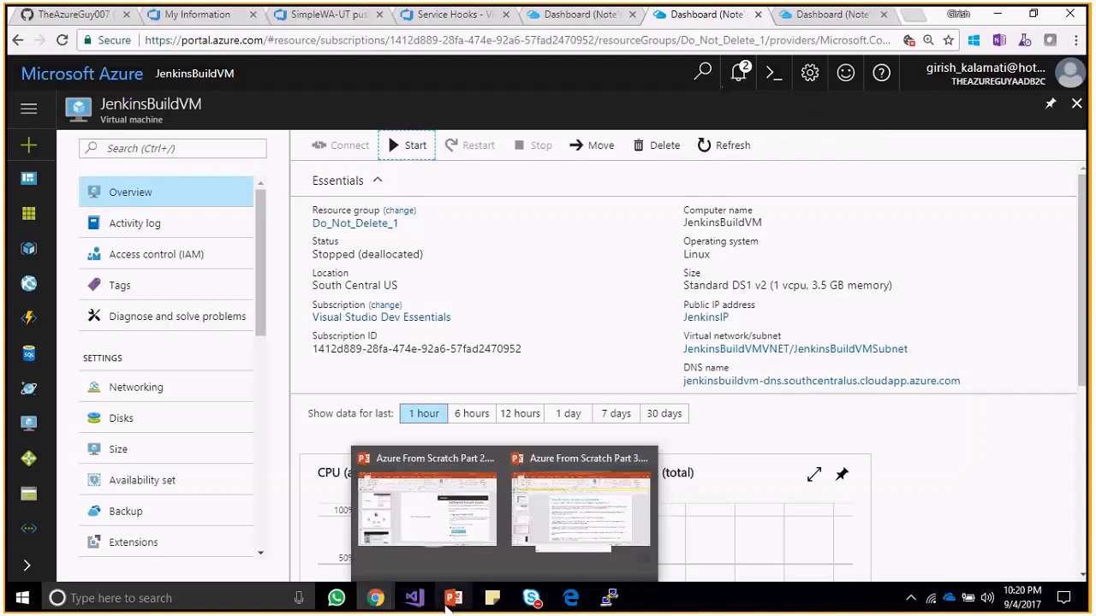
{"action": "mouse_move", "coordinate": [430, 548]}
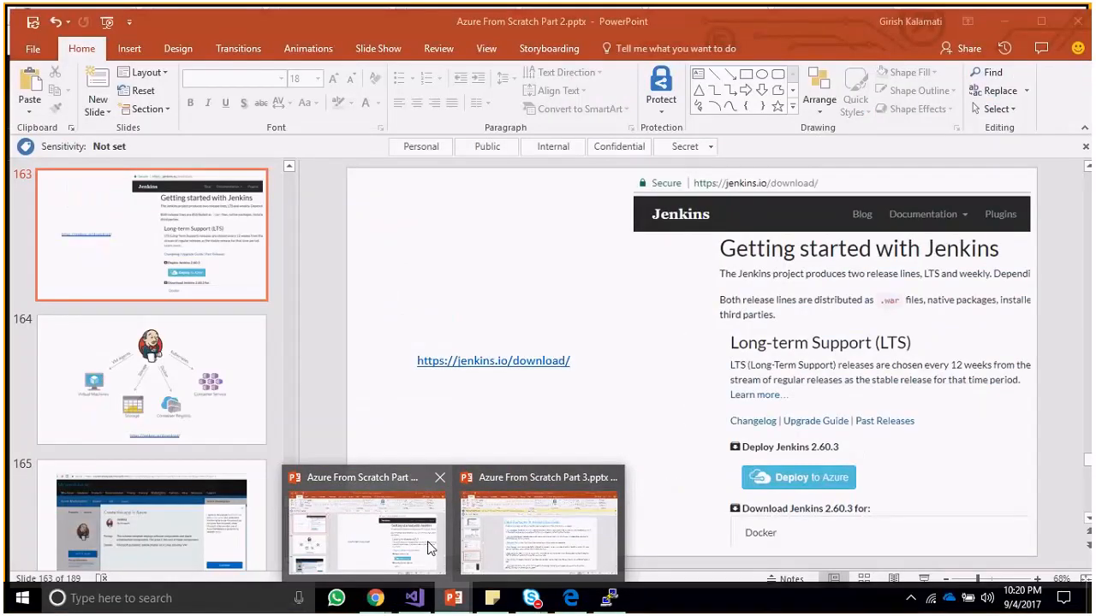
{"action": "left_click", "coordinate": [430, 548]}
{"action": "left_click", "coordinate": [141, 422]}
{"action": "key", "text": "Down"}
{"action": "key", "text": "Down"}
{"action": "key", "text": "Down"}
{"action": "key", "text": "Down"}
{"action": "key", "text": "Down"}
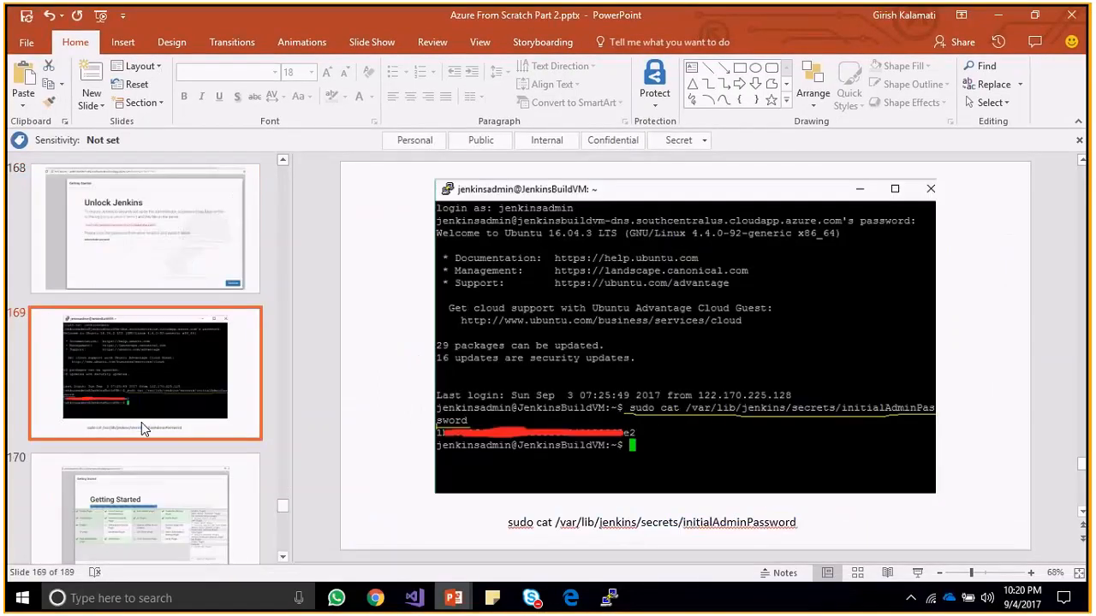
{"action": "key", "text": "Down"}
{"action": "key", "text": "Down"}
{"action": "key", "text": "Down"}
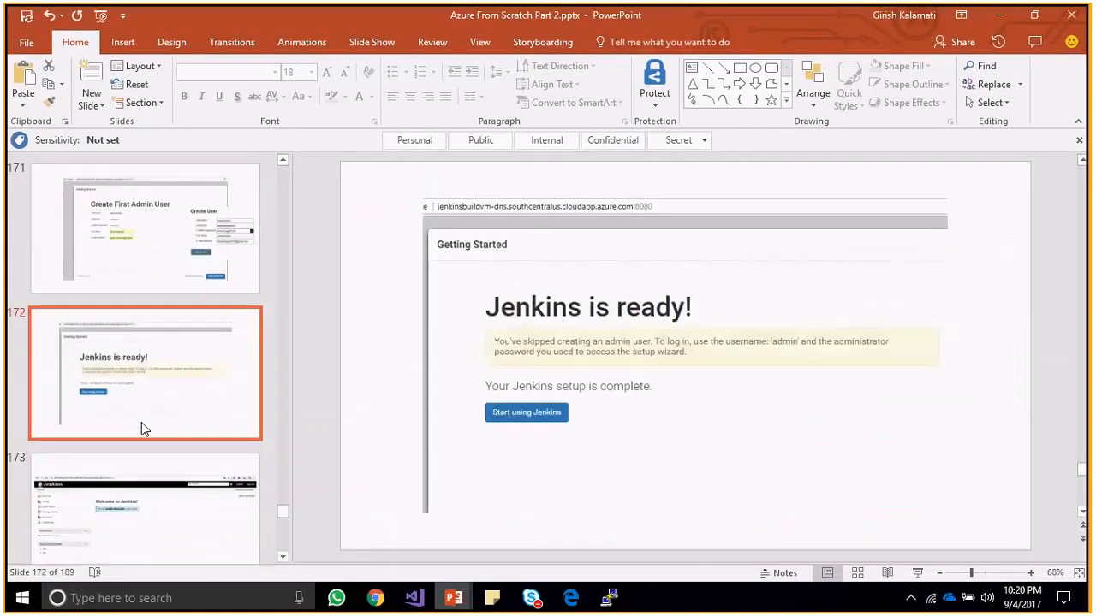
{"action": "key", "text": "Down"}
{"action": "key", "text": "Down"}
{"action": "key", "text": "Down"}
{"action": "key", "text": "Down"}
{"action": "key", "text": "Down"}
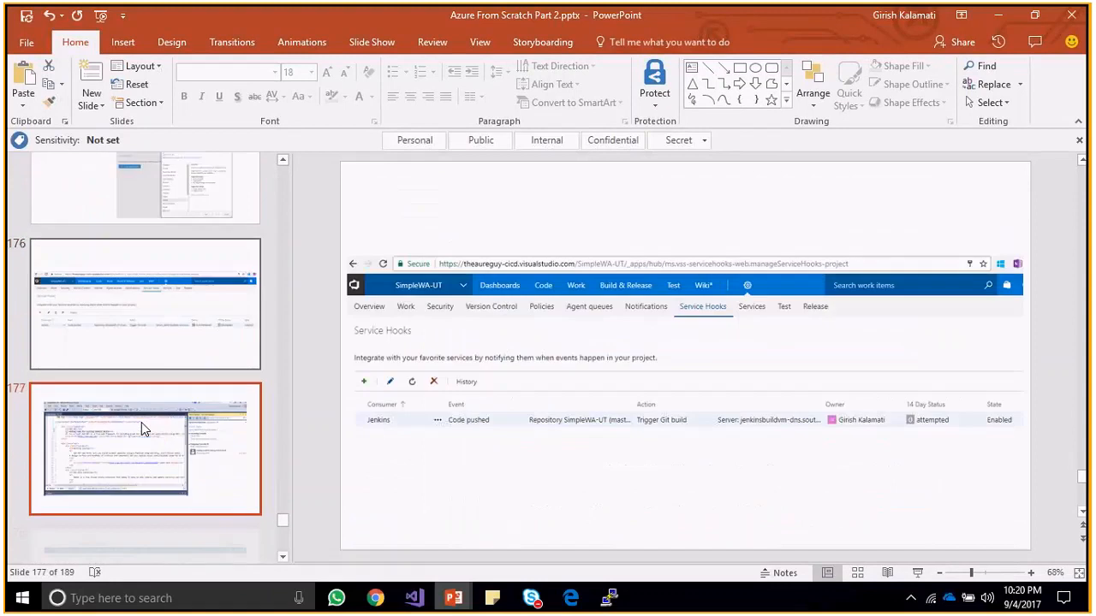
{"action": "key", "text": "Down"}
{"action": "key", "text": "Down"}
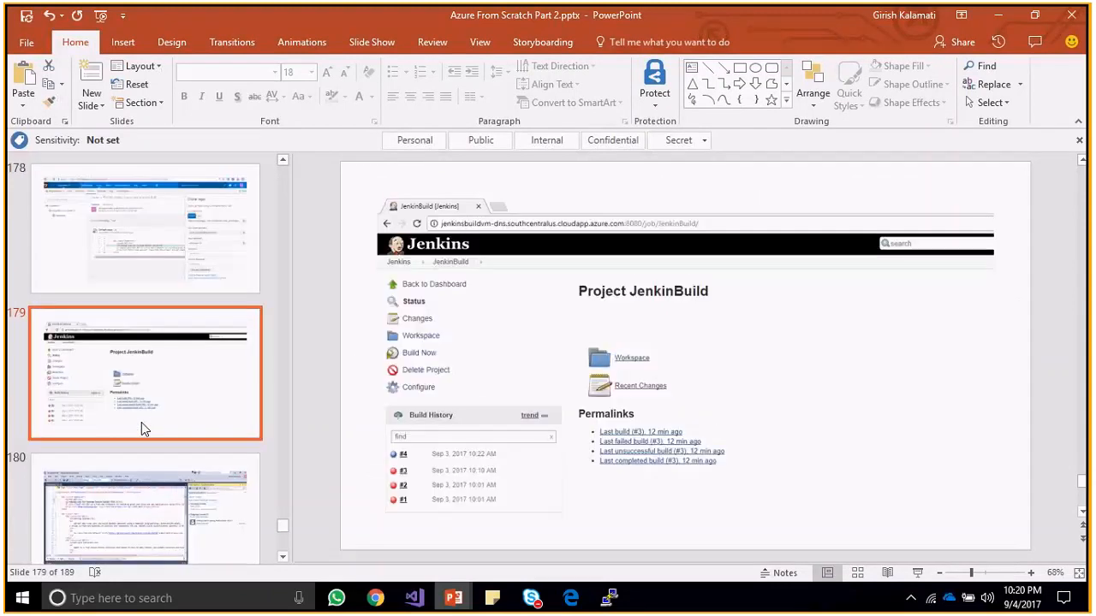
{"action": "key", "text": "Down"}
{"action": "key", "text": "Down"}
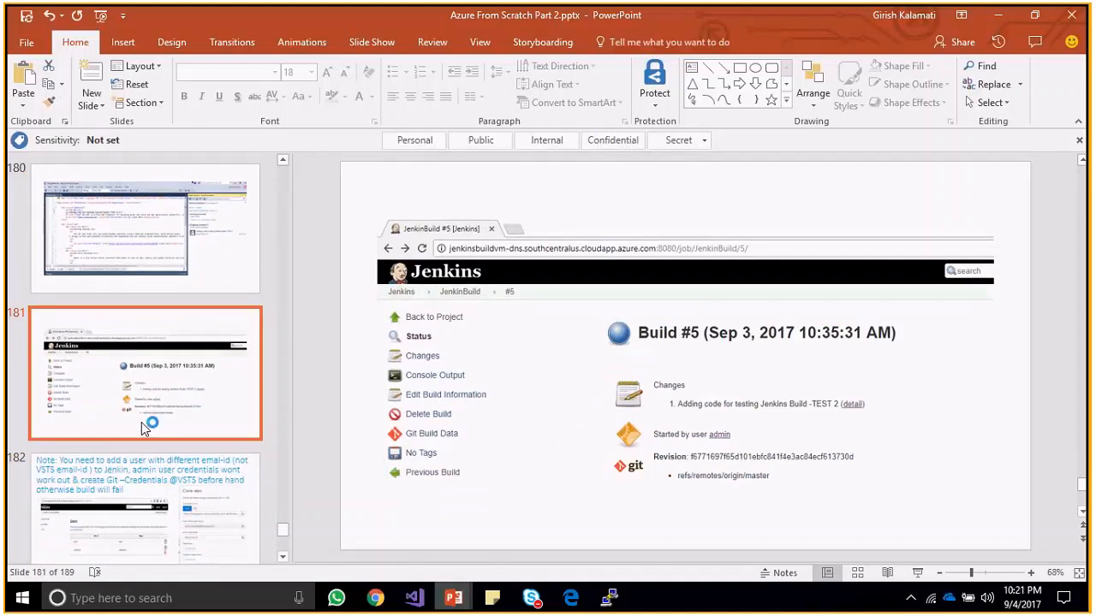
{"action": "key", "text": "Up"}
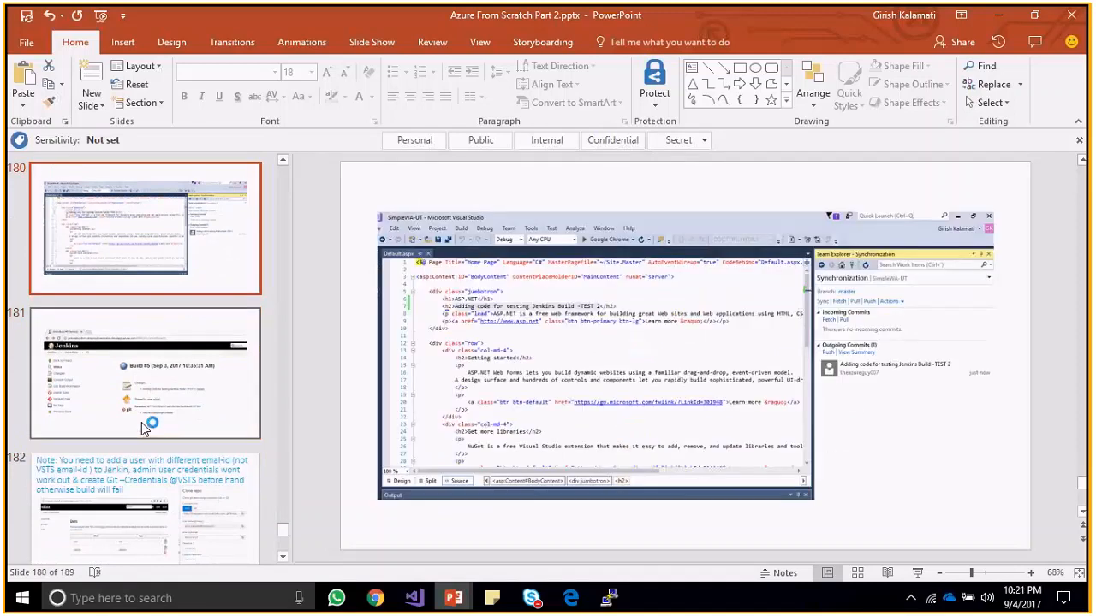
{"action": "key", "text": "Up"}
{"action": "key", "text": "Up"}
{"action": "key", "text": "Up"}
{"action": "key", "text": "Up"}
{"action": "key", "text": "Up"}
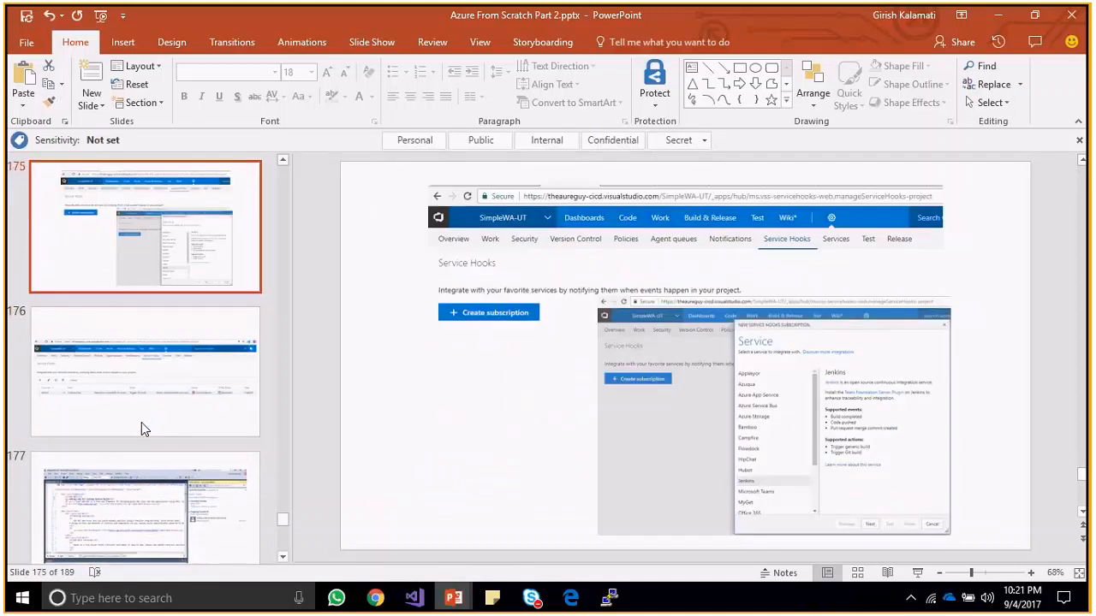
{"action": "key", "text": "Up"}
{"action": "key", "text": "Up"}
{"action": "key", "text": "Down"}
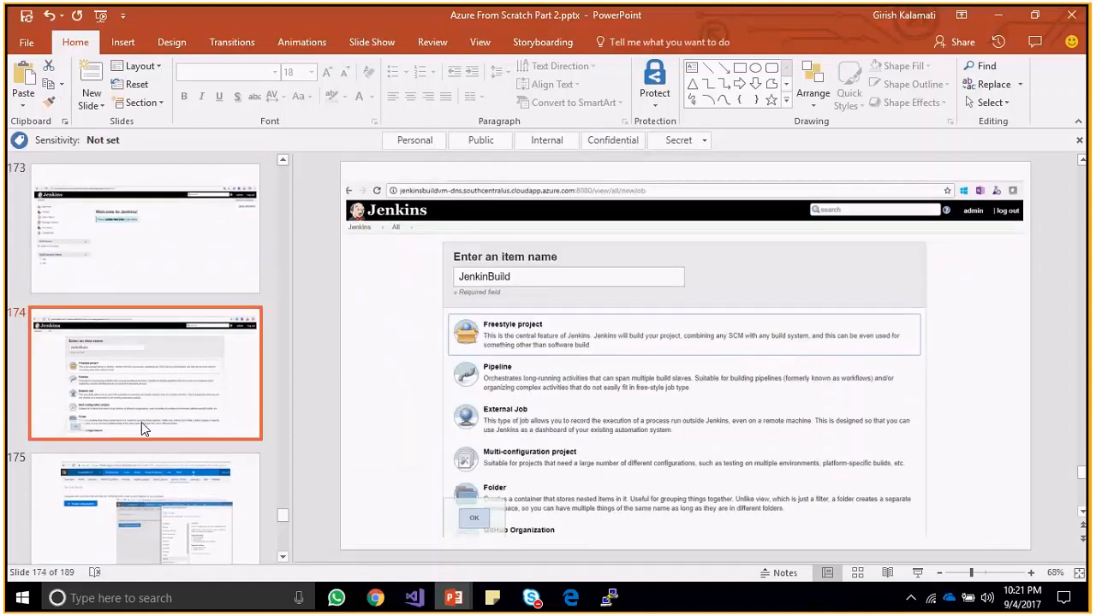
{"action": "key", "text": "Down"}
{"action": "key", "text": "Down"}
{"action": "key", "text": "Down"}
{"action": "key", "text": "Down"}
{"action": "key", "text": "Down"}
{"action": "key", "text": "Down"}
{"action": "key", "text": "Down"}
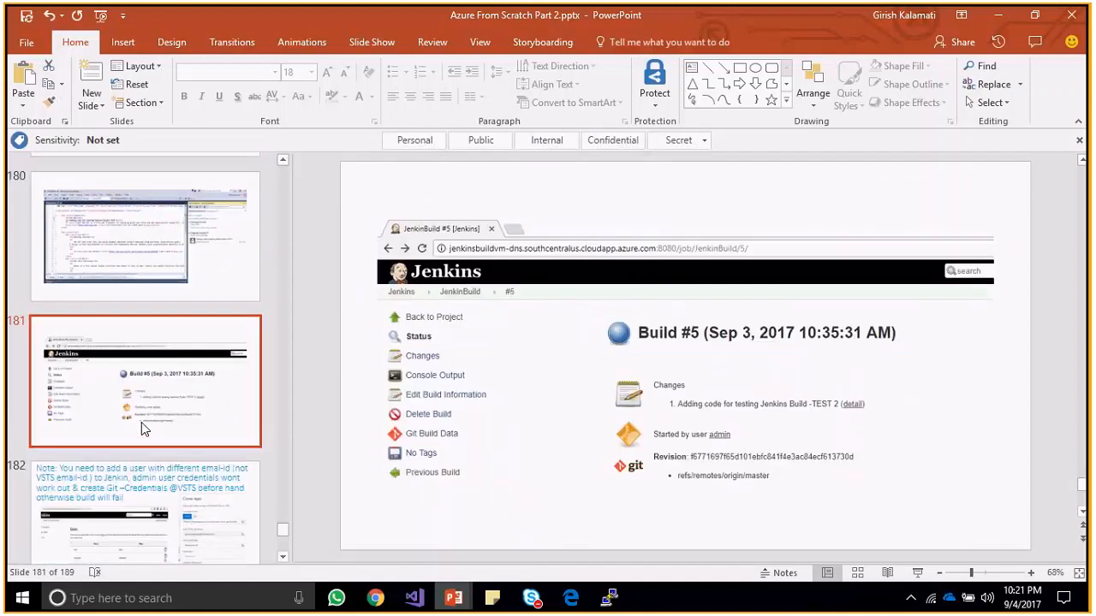
{"action": "key", "text": "Down"}
{"action": "key", "text": "Down"}
{"action": "key", "text": "Up"}
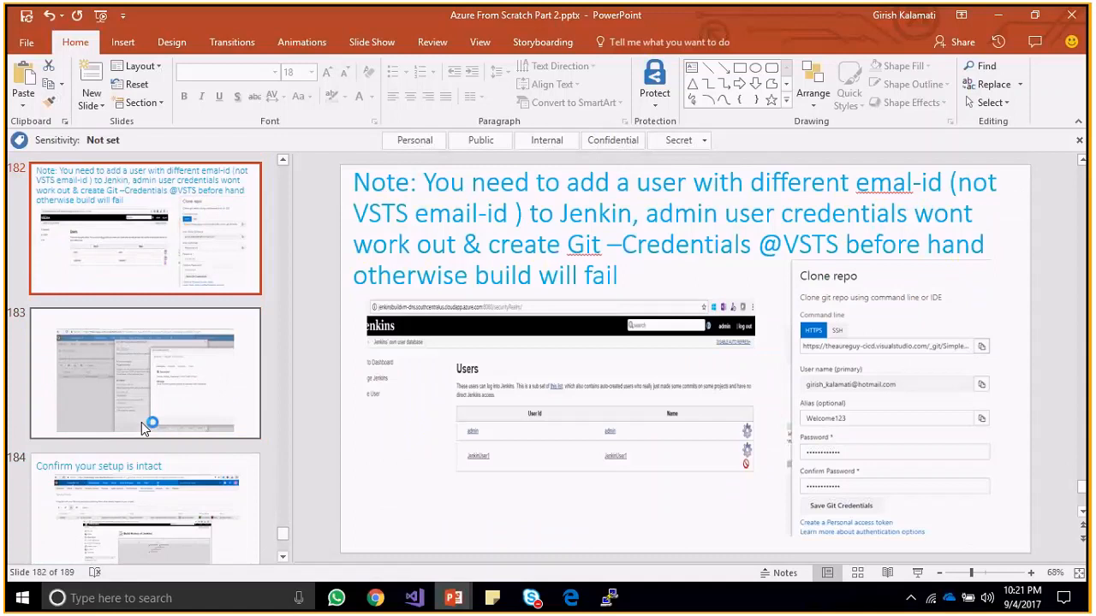
{"action": "key", "text": "Down"}
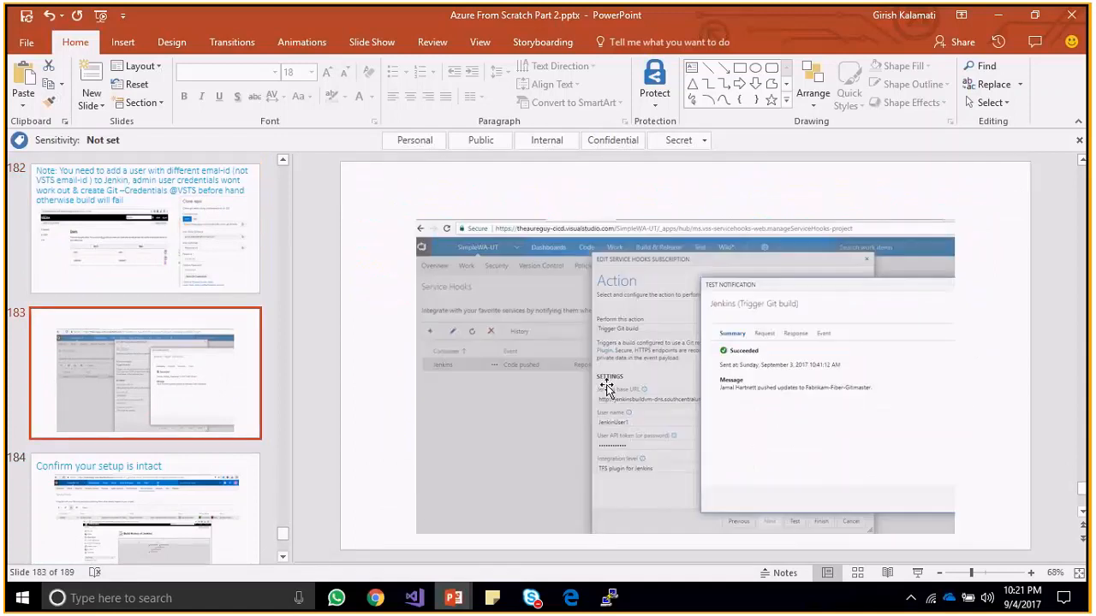
{"action": "key", "text": "Down"}
{"action": "key", "text": "Down"}
{"action": "key", "text": "Down"}
{"action": "key", "text": "Down"}
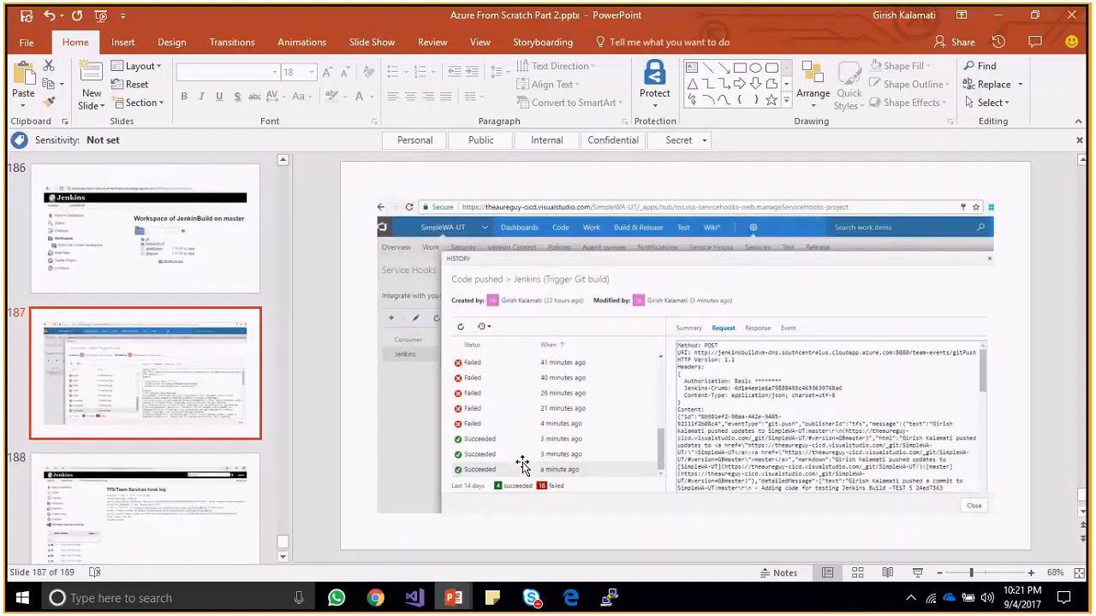
{"action": "key", "text": "Down"}
{"action": "key", "text": "Down"}
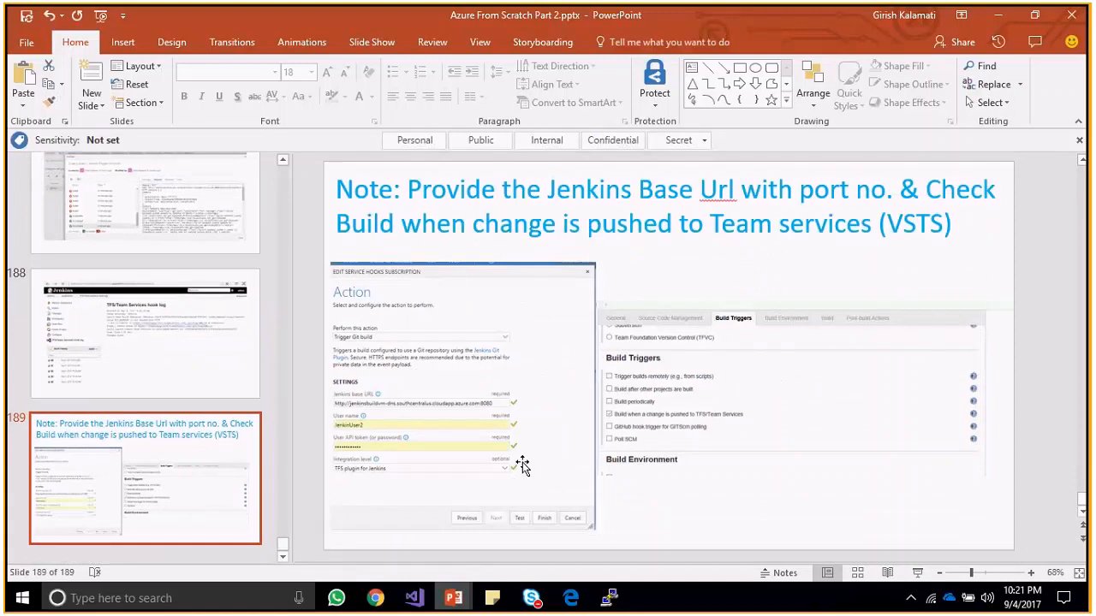
{"action": "key", "text": "Up"}
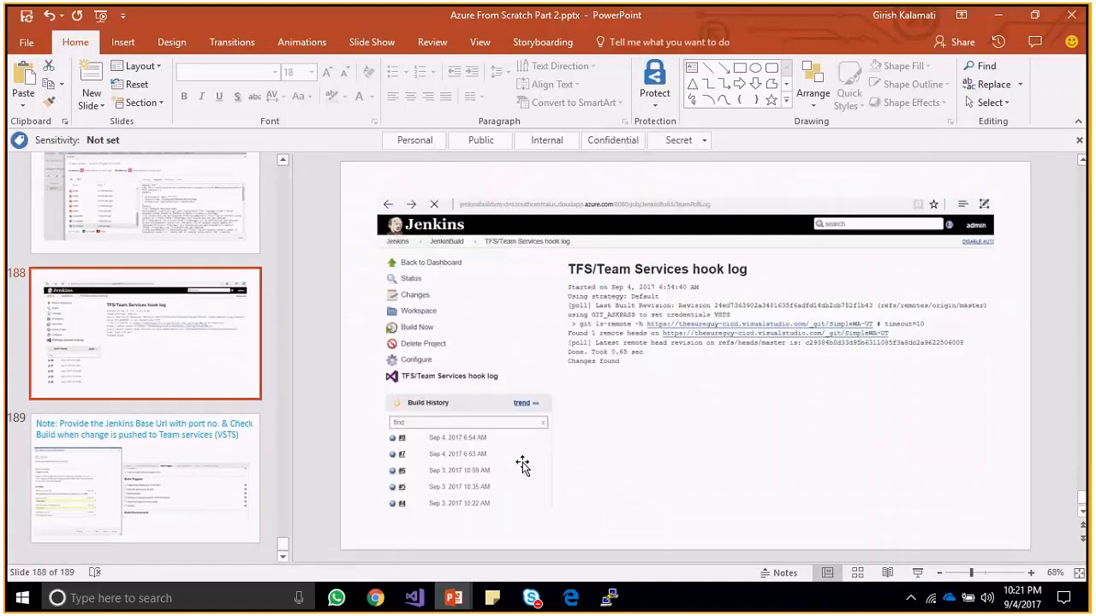
{"action": "key", "text": "Up"}
{"action": "key", "text": "Up"}
{"action": "key", "text": "Up"}
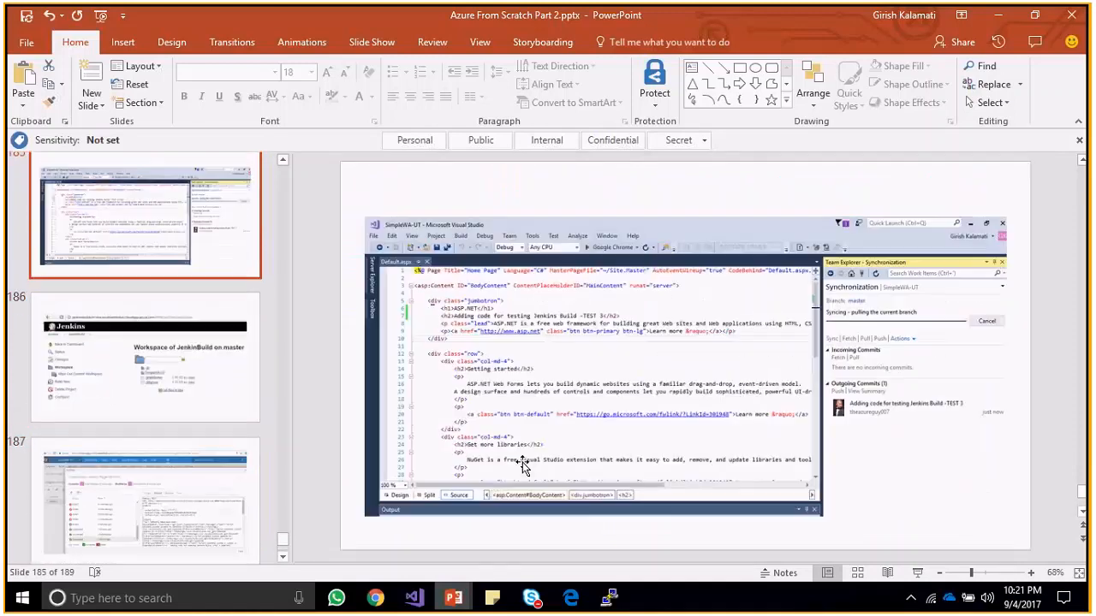
{"action": "key", "text": "Up"}
{"action": "key", "text": "Up"}
{"action": "key", "text": "Up"}
{"action": "key", "text": "Up"}
{"action": "key", "text": "Up"}
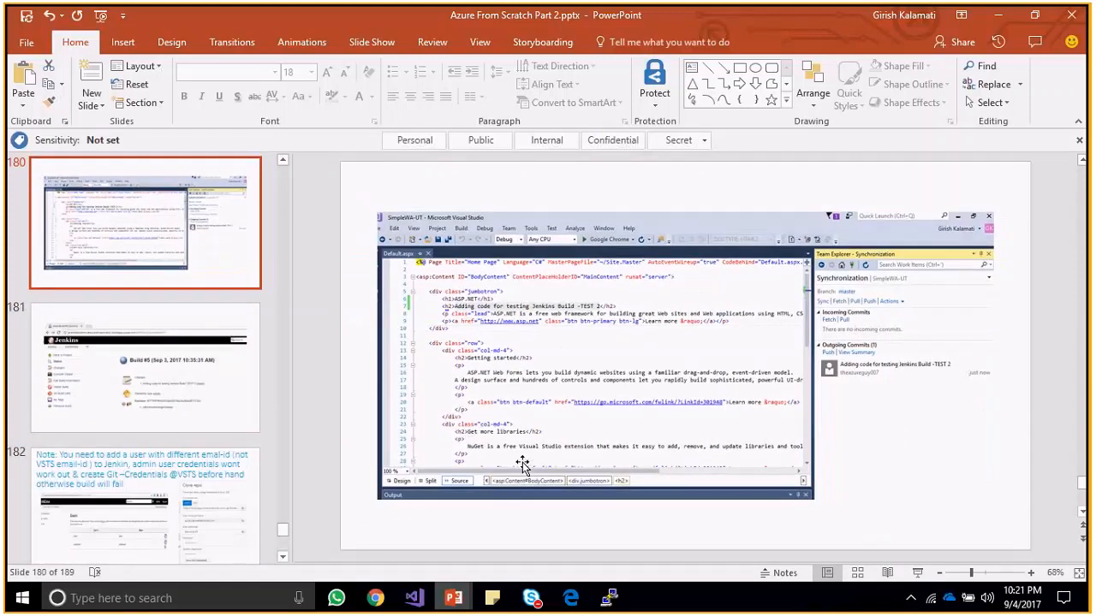
{"action": "key", "text": "Down"}
{"action": "key", "text": "Up"}
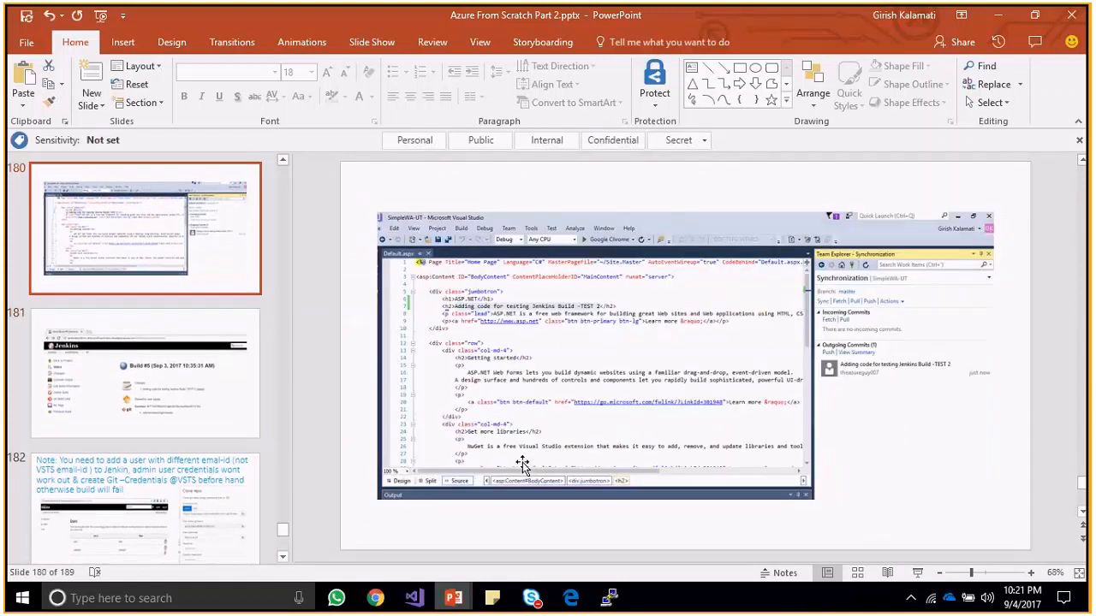
{"action": "key", "text": "Up"}
{"action": "key", "text": "Up"}
{"action": "key", "text": "Up"}
{"action": "key", "text": "Up"}
{"action": "key", "text": "Up"}
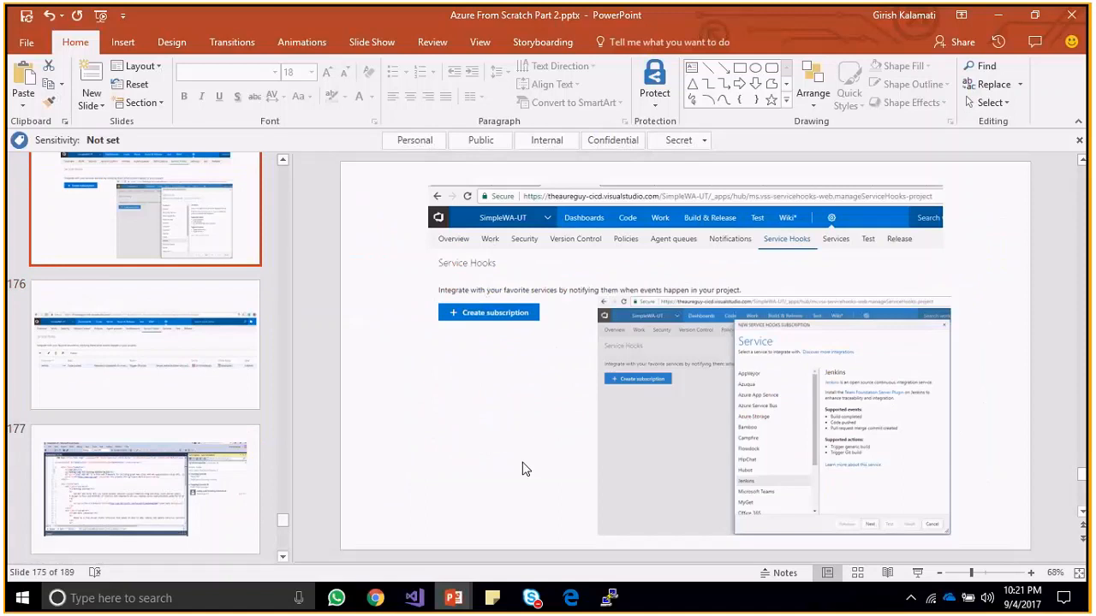
{"action": "key", "text": "Up"}
{"action": "key", "text": "Up"}
{"action": "key", "text": "Up"}
{"action": "key", "text": "Up"}
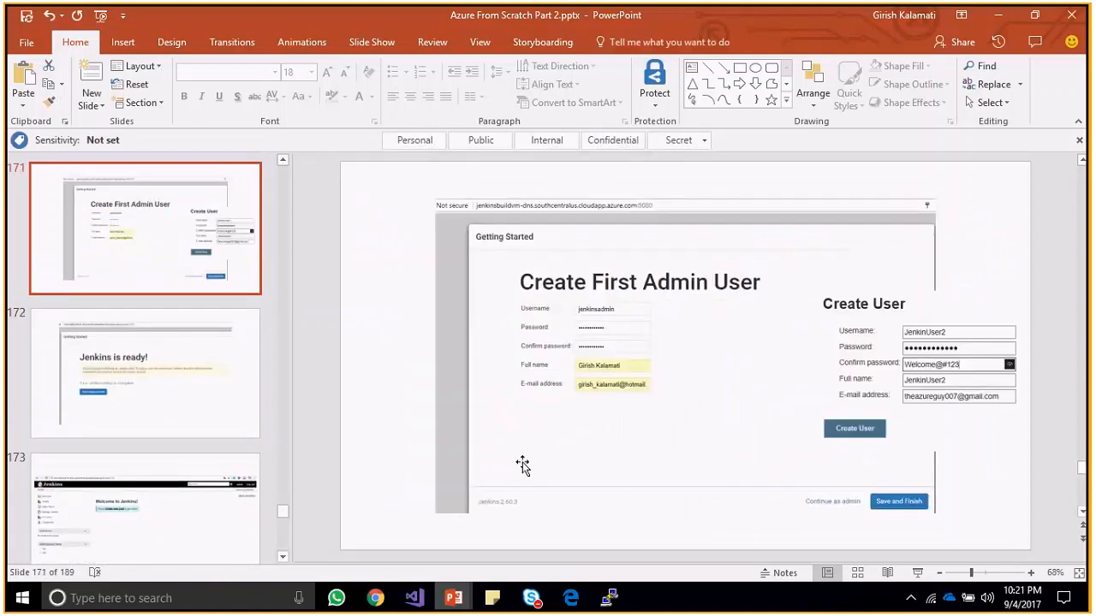
{"action": "key", "text": "Up"}
{"action": "key", "text": "Up"}
{"action": "key", "text": "Up"}
{"action": "key", "text": "Up"}
{"action": "key", "text": "Up"}
{"action": "key", "text": "Up"}
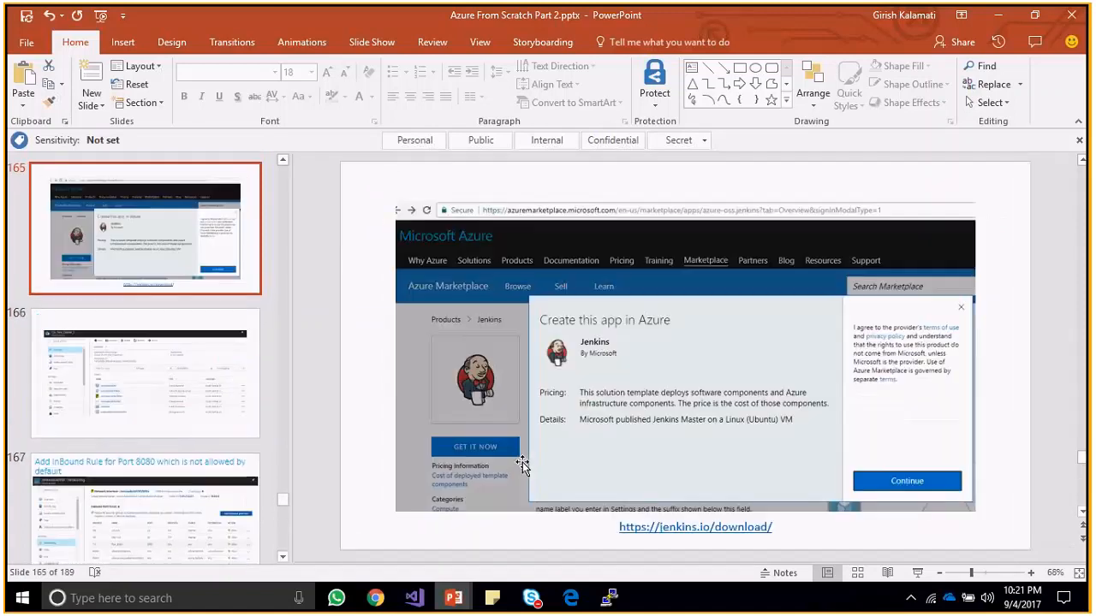
{"action": "key", "text": "Down"}
{"action": "key", "text": "Down"}
{"action": "key", "text": "Down"}
{"action": "key", "text": "Down"}
{"action": "key", "text": "Down"}
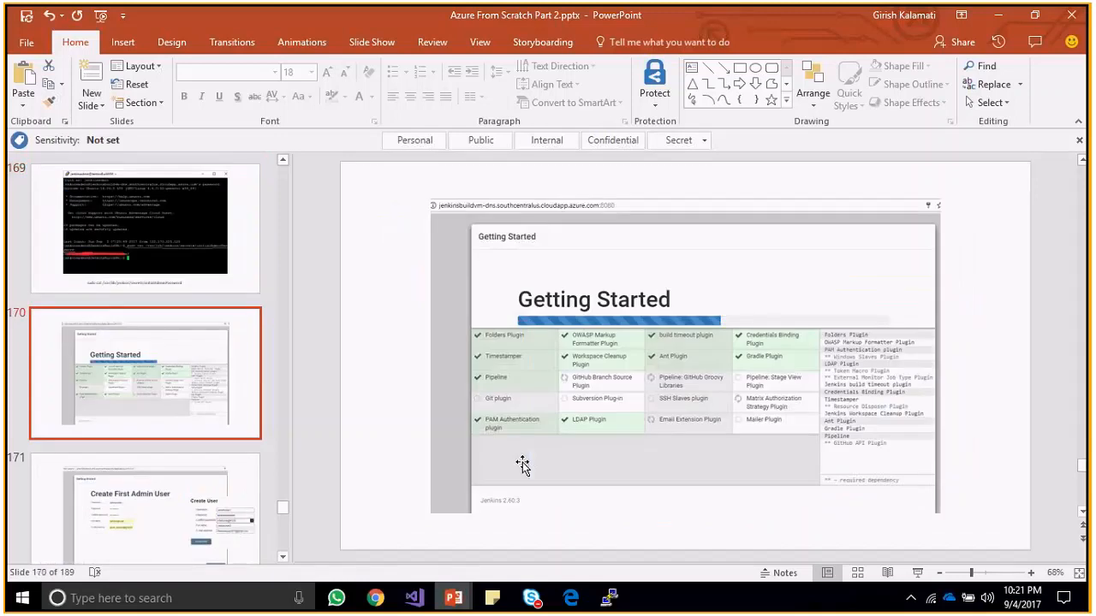
Paste the JenkinsbuildApp repository URL into the Git settings and pick the saved credentials.
{"action": "left_click", "coordinate": [997, 15]}
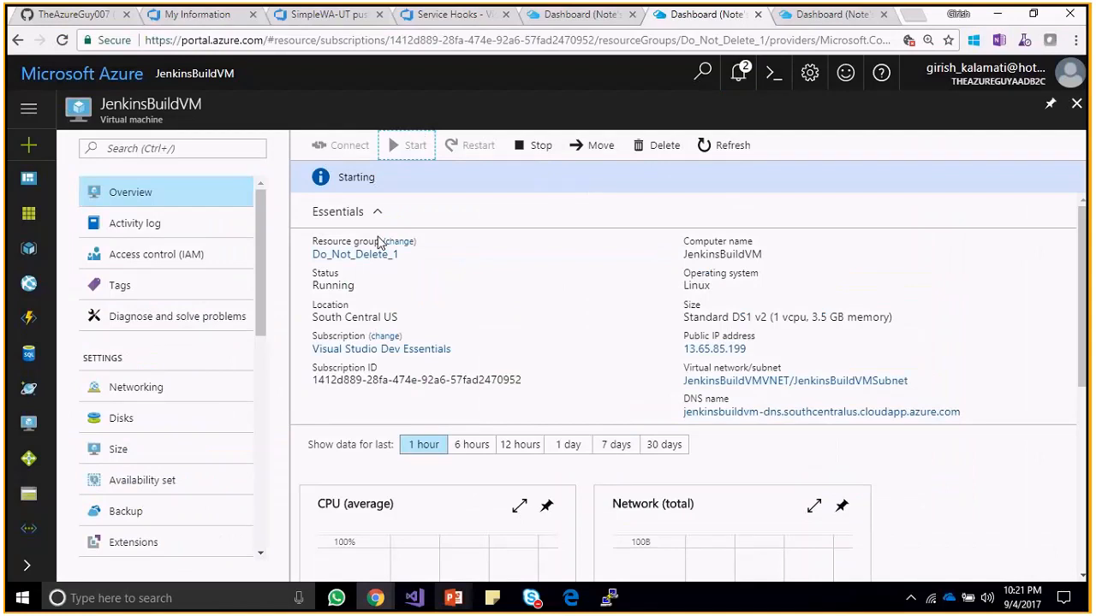
{"action": "left_click", "coordinate": [998, 15]}
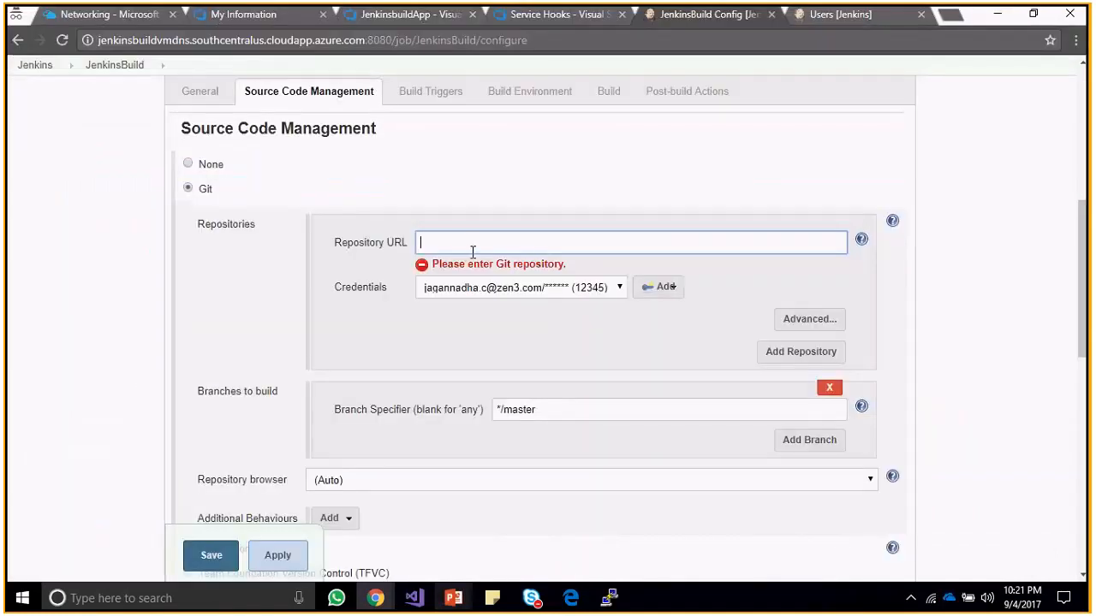
{"action": "type", "text": "https://autobuildwithjenkins.visualstudio.com/_git/JenkinsbuildApp"}
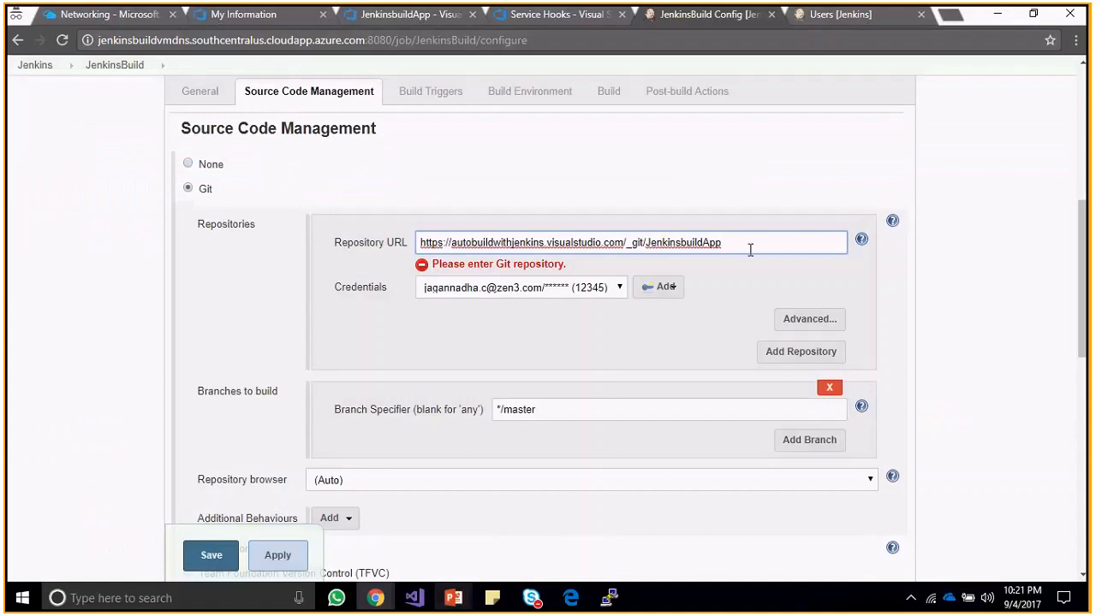
{"action": "left_click", "coordinate": [738, 278]}
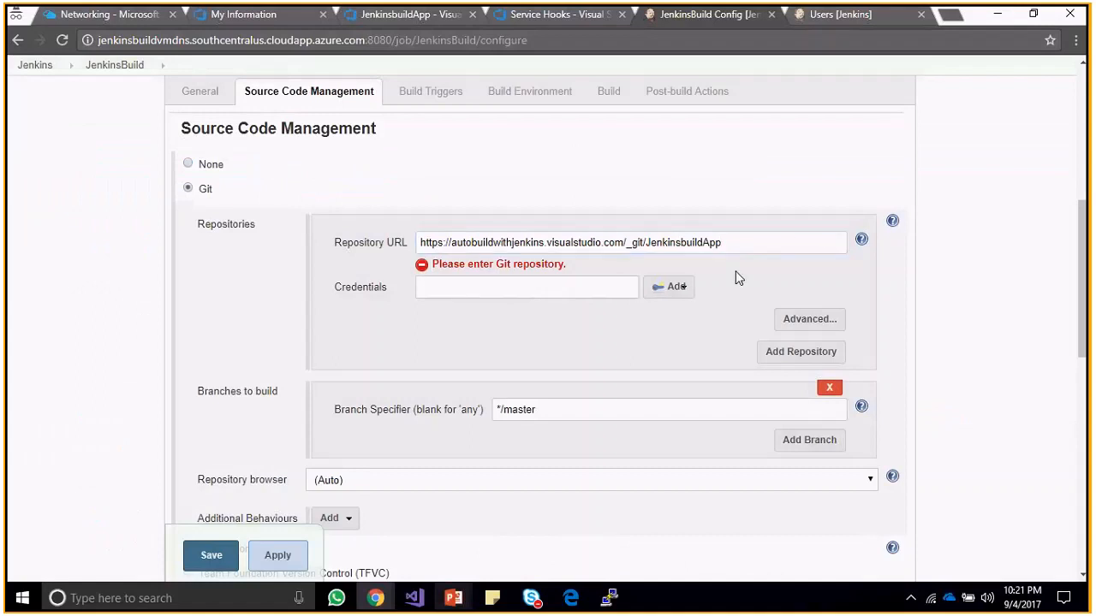
{"action": "left_click", "coordinate": [629, 295]}
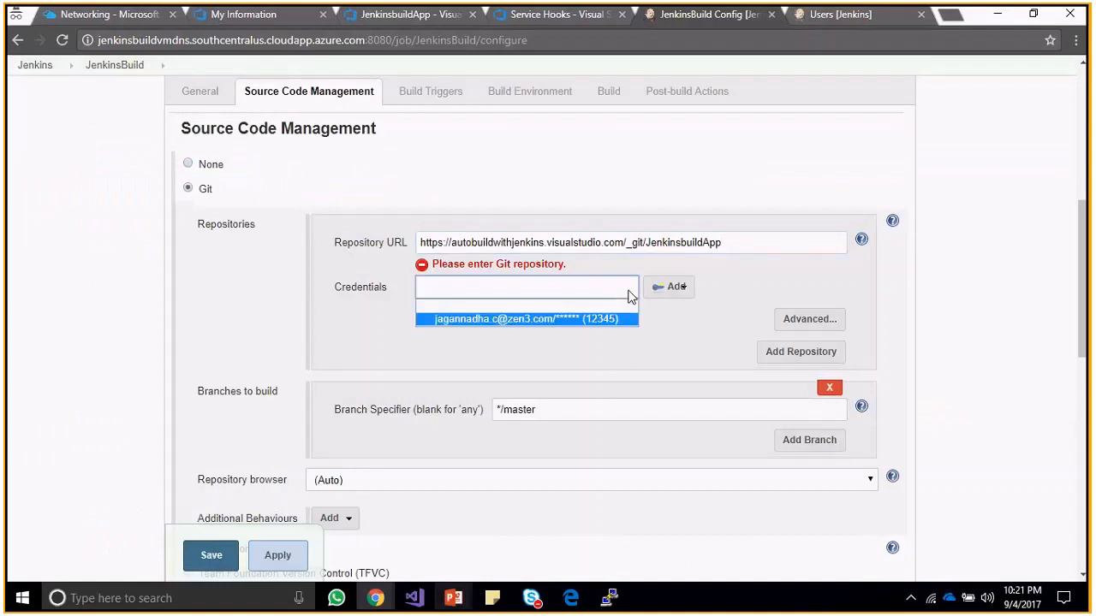
{"action": "left_click", "coordinate": [617, 317]}
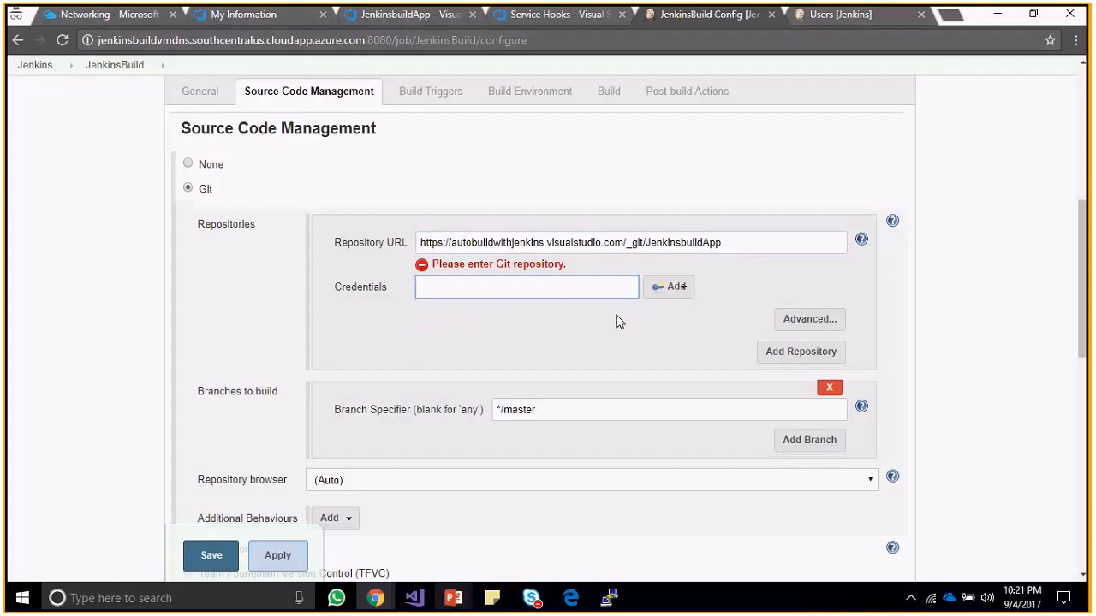
Open the Jenkins Add Credentials form, keeping the global credentials domain.
{"action": "left_click", "coordinate": [661, 289]}
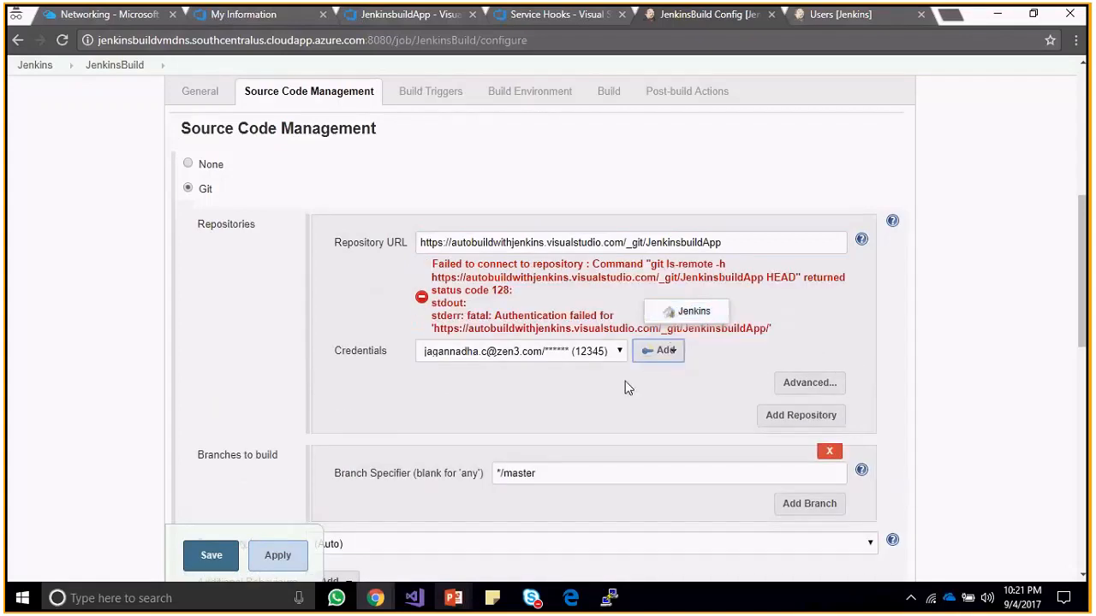
{"action": "left_click", "coordinate": [625, 381]}
{"action": "left_click", "coordinate": [671, 355]}
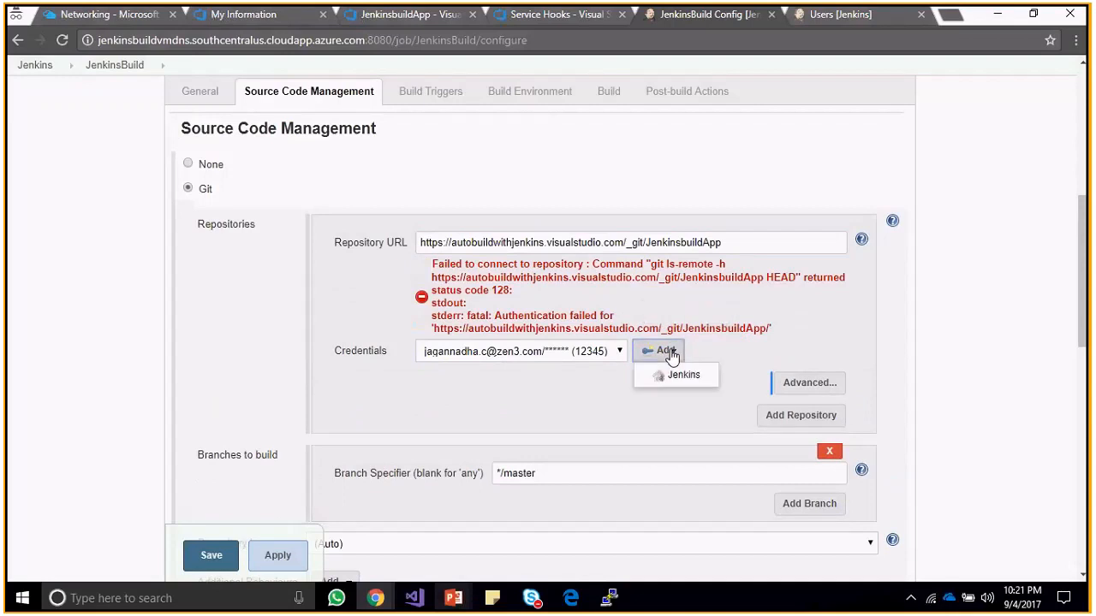
{"action": "left_click", "coordinate": [678, 375]}
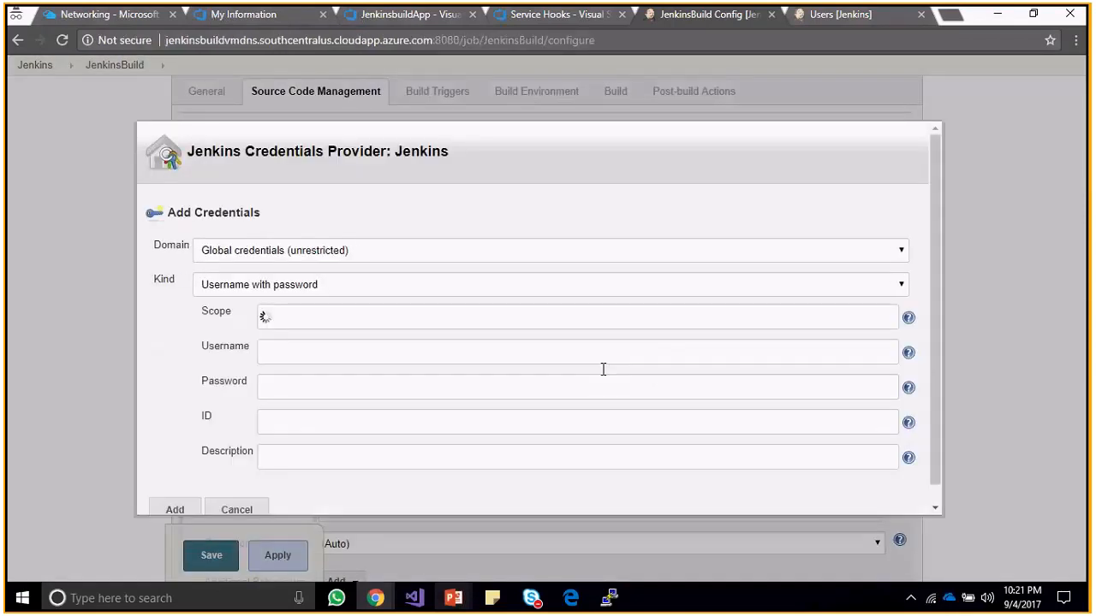
{"action": "left_click", "coordinate": [416, 252]}
{"action": "left_click", "coordinate": [416, 252]}
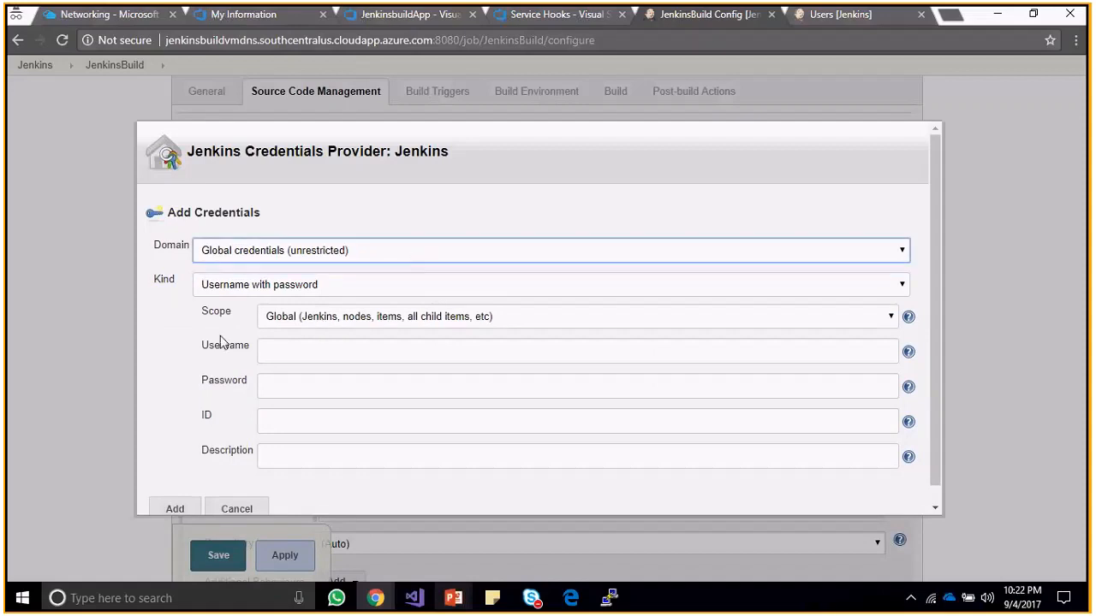
{"action": "left_click", "coordinate": [134, 18]}
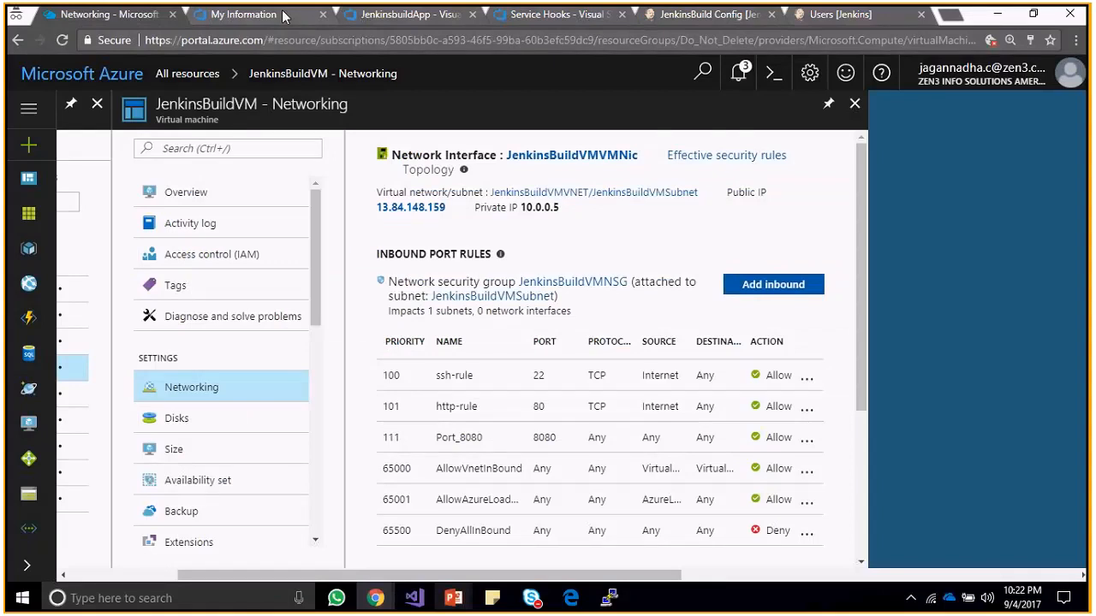
Open the JenkinsbuildApp repo's Clone panel and inspect the HTTPS password field, leaving it unchanged.
{"action": "left_click", "coordinate": [285, 18]}
{"action": "left_click", "coordinate": [427, 20]}
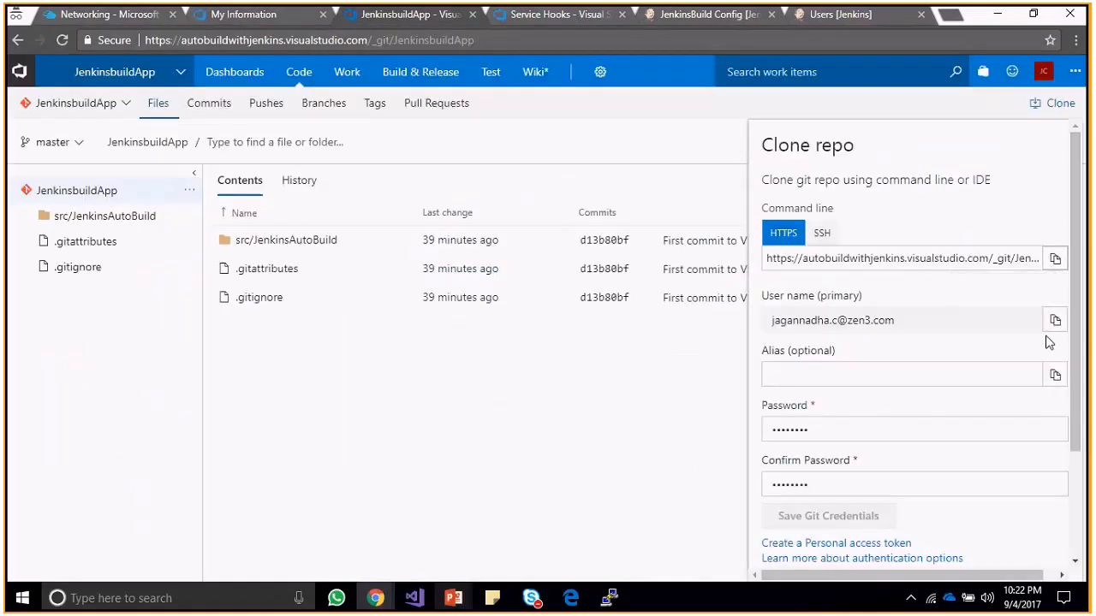
{"action": "left_click_drag", "start_coordinate": [1081, 353], "coordinate": [1081, 446]}
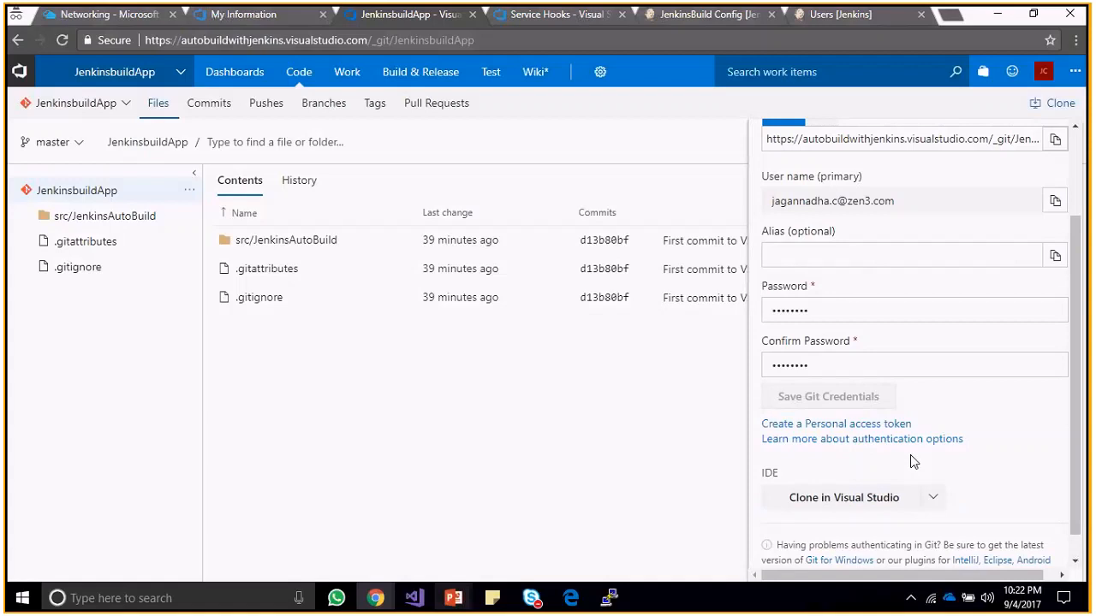
{"action": "scroll", "coordinate": [914, 463], "scroll_direction": "up", "scroll_amount": 3}
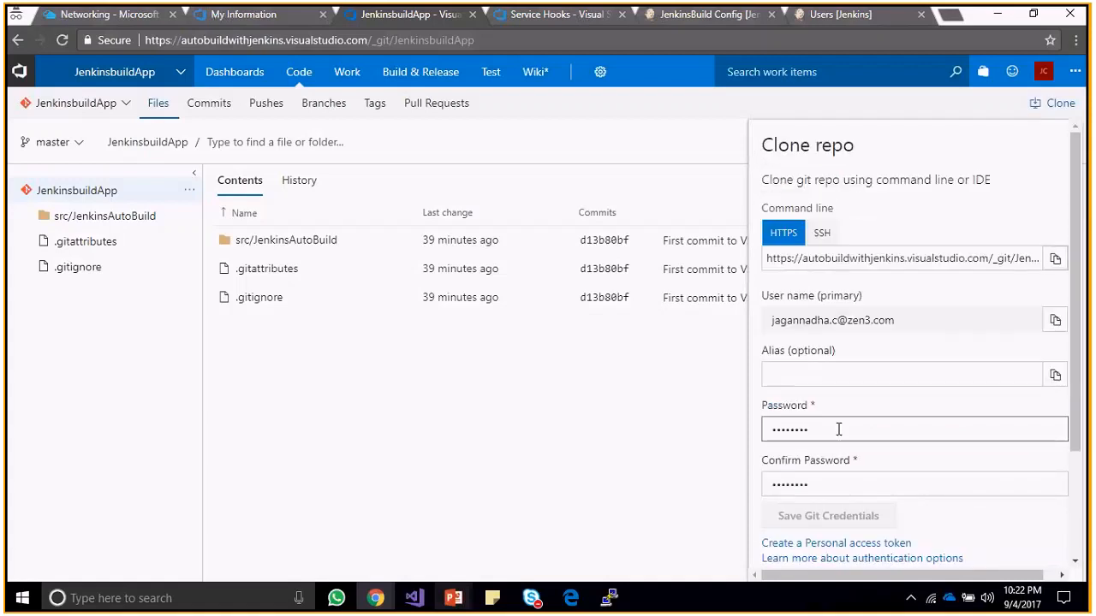
{"action": "left_click", "coordinate": [838, 428]}
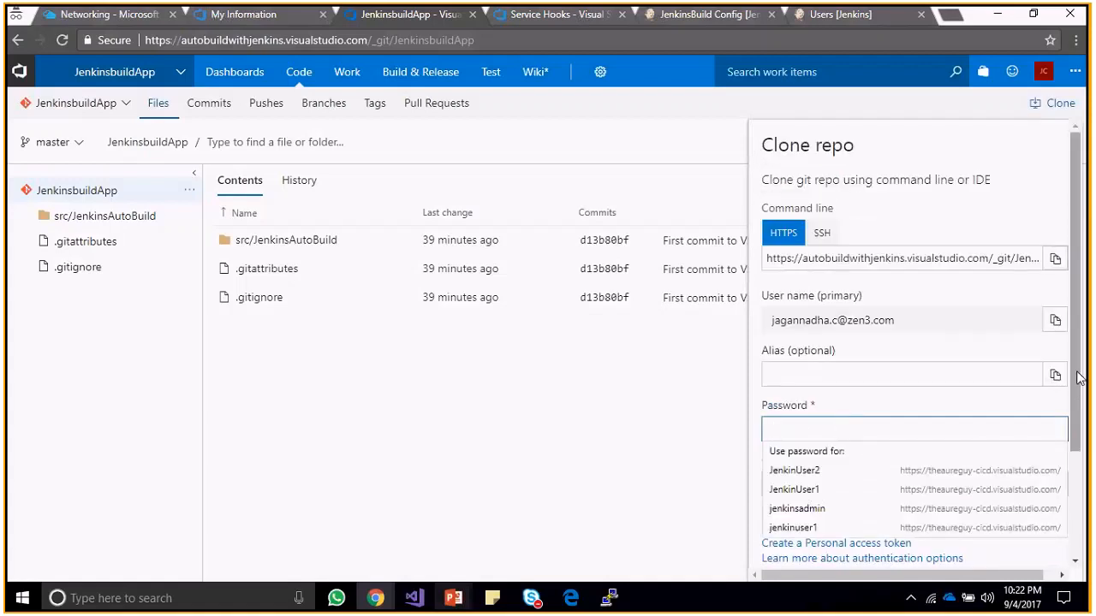
{"action": "left_click", "coordinate": [1023, 403]}
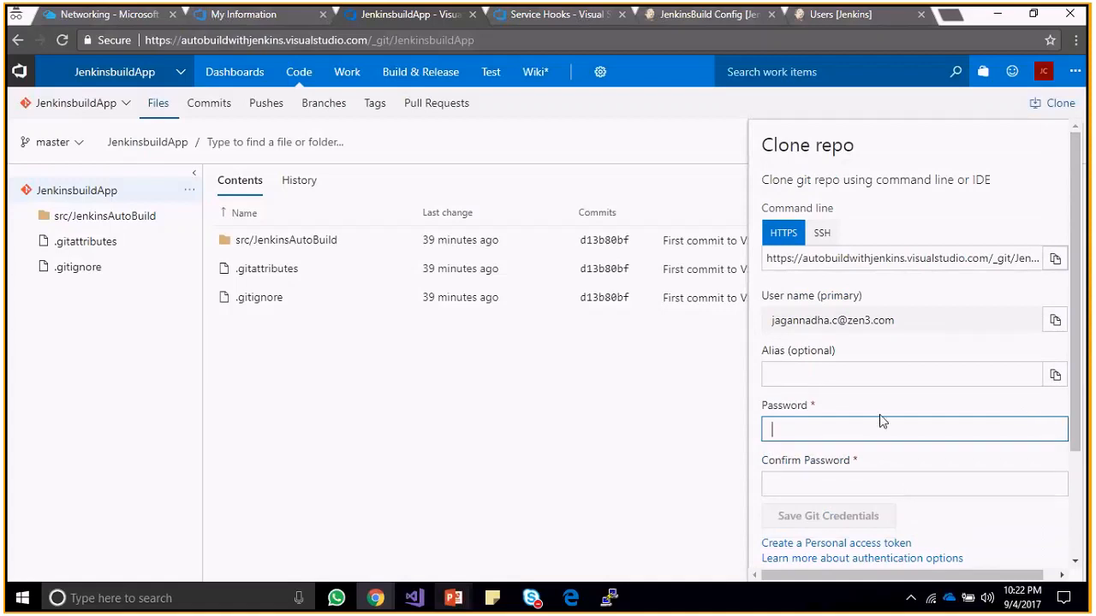
{"action": "scroll", "coordinate": [1076, 406], "scroll_direction": "down", "scroll_amount": 1}
{"action": "left_click", "coordinate": [881, 373]}
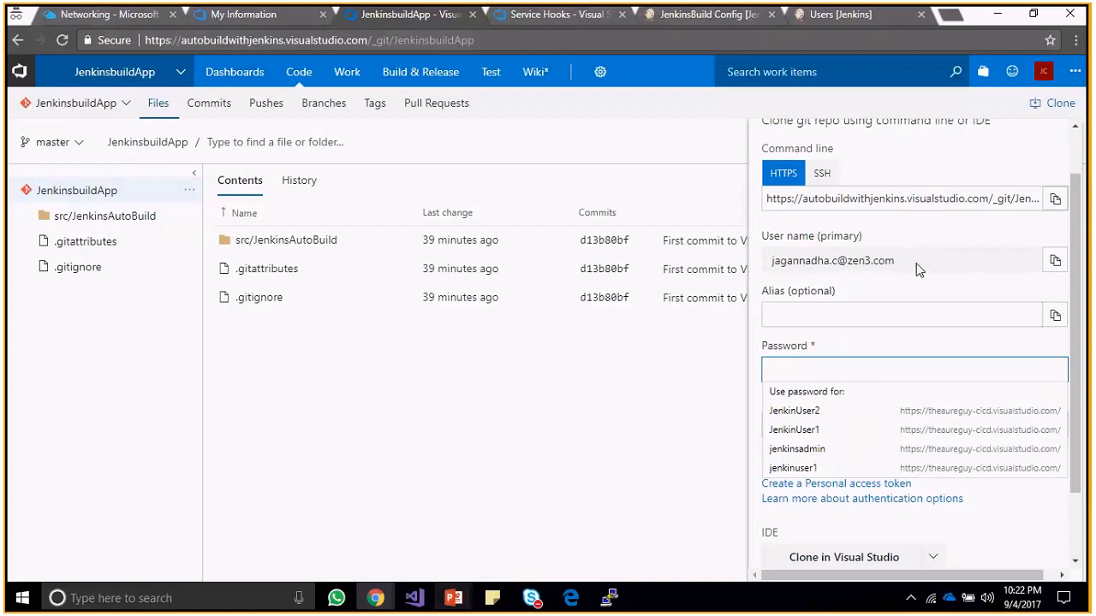
{"action": "left_click", "coordinate": [916, 262]}
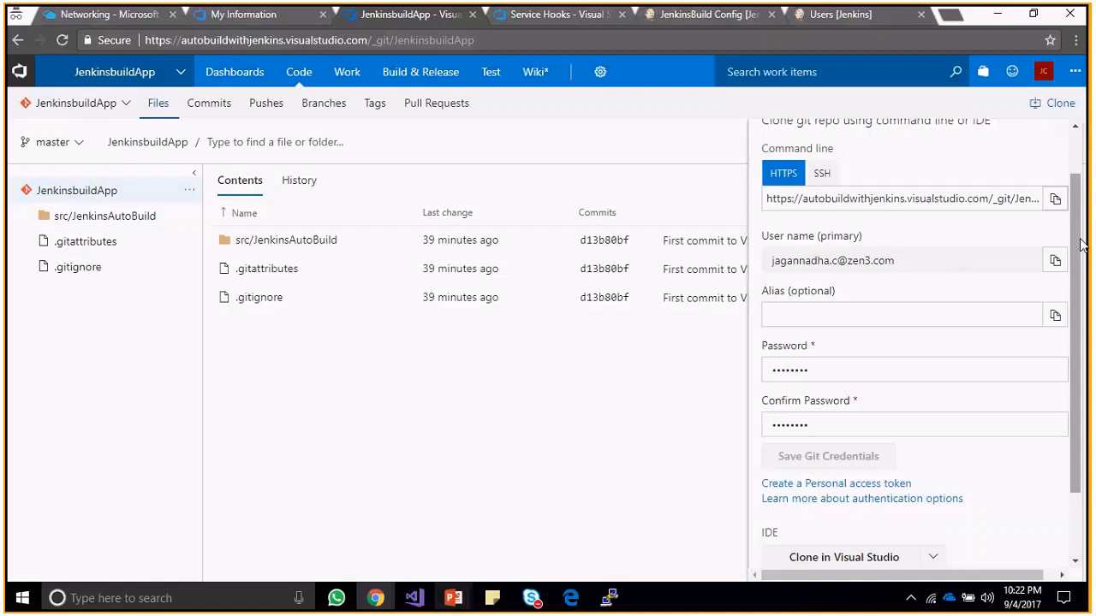
Compare the SSH and HTTPS clone details, check the user name and alias fields, then go to Azure.
{"action": "scroll", "coordinate": [880, 199], "scroll_direction": "up", "scroll_amount": 1}
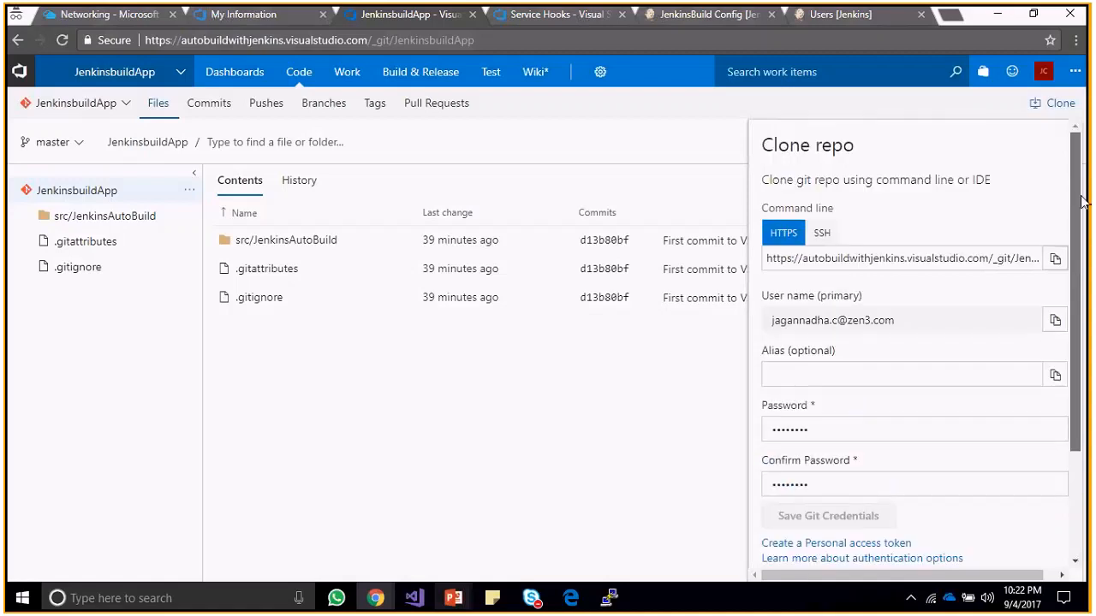
{"action": "left_click", "coordinate": [824, 233]}
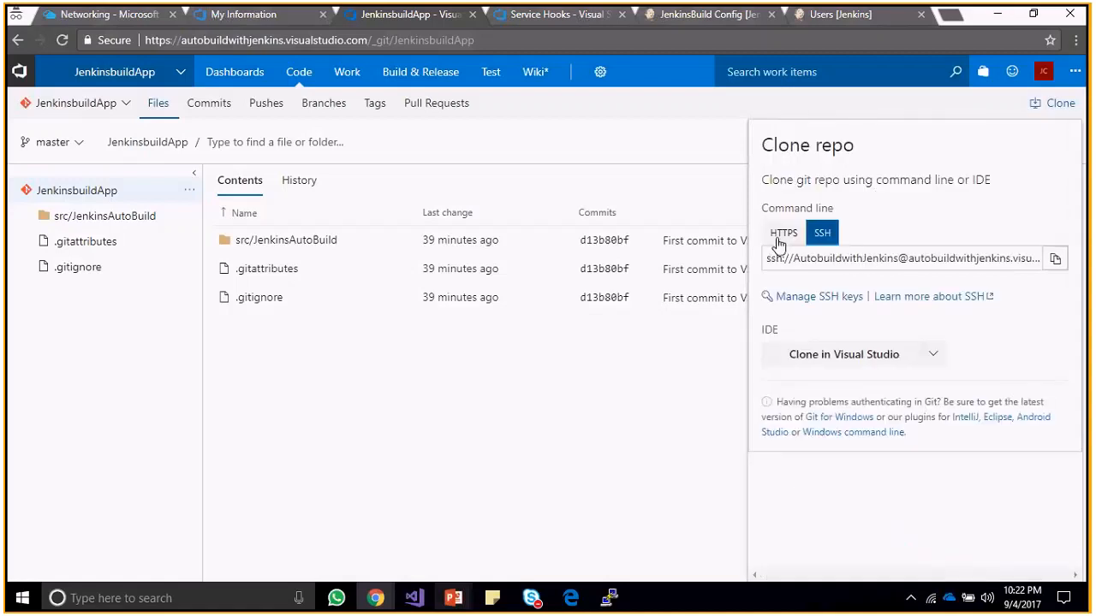
{"action": "left_click", "coordinate": [779, 240]}
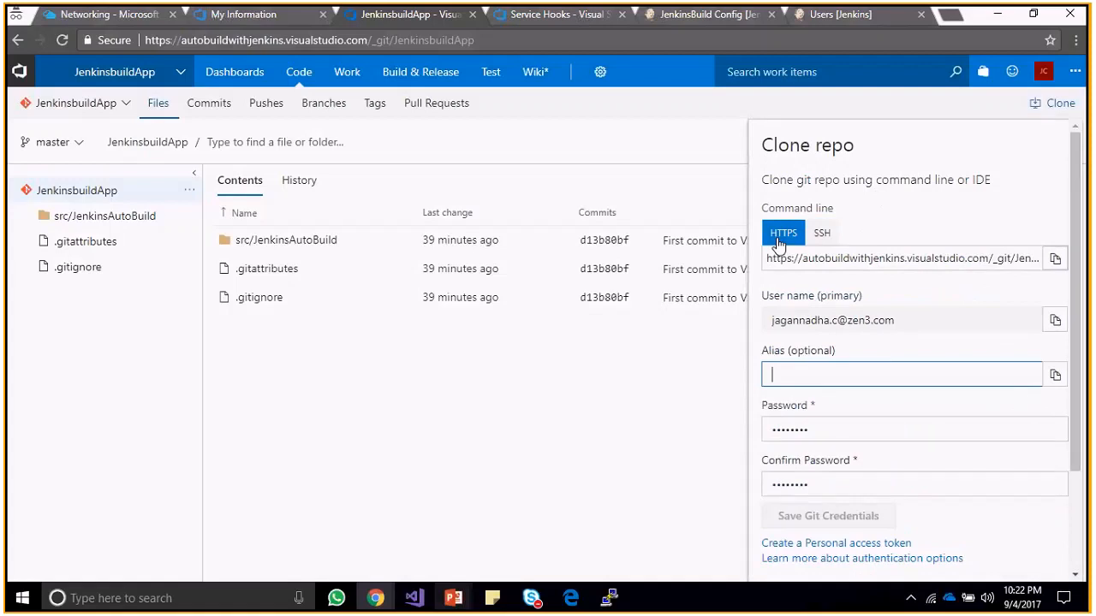
{"action": "left_click", "coordinate": [1055, 105]}
{"action": "left_click", "coordinate": [1055, 104]}
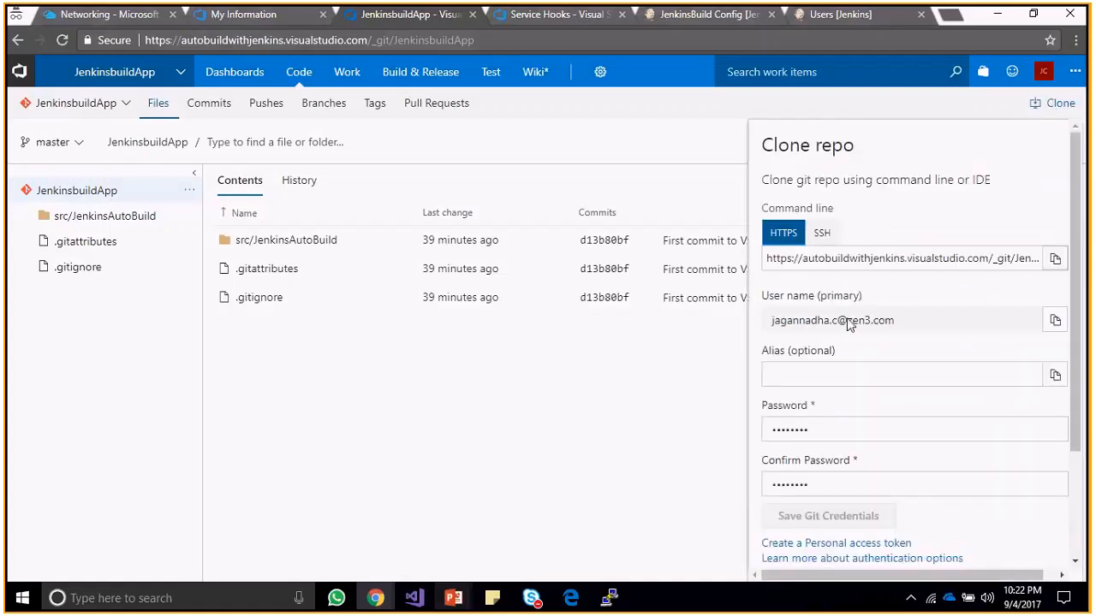
{"action": "left_click_drag", "start_coordinate": [873, 321], "coordinate": [895, 321]}
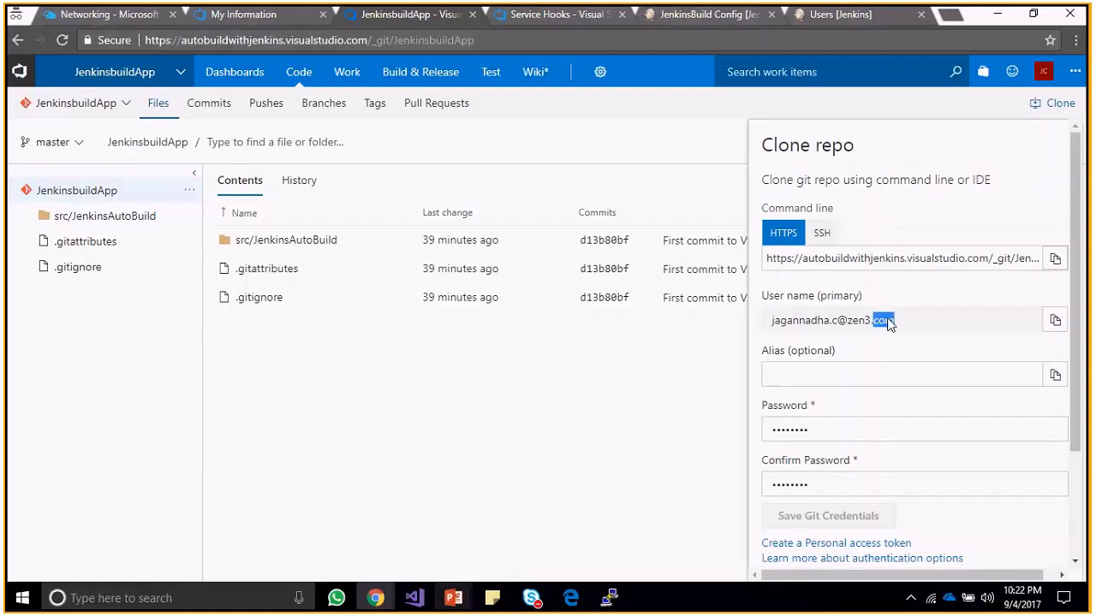
{"action": "left_click", "coordinate": [831, 377]}
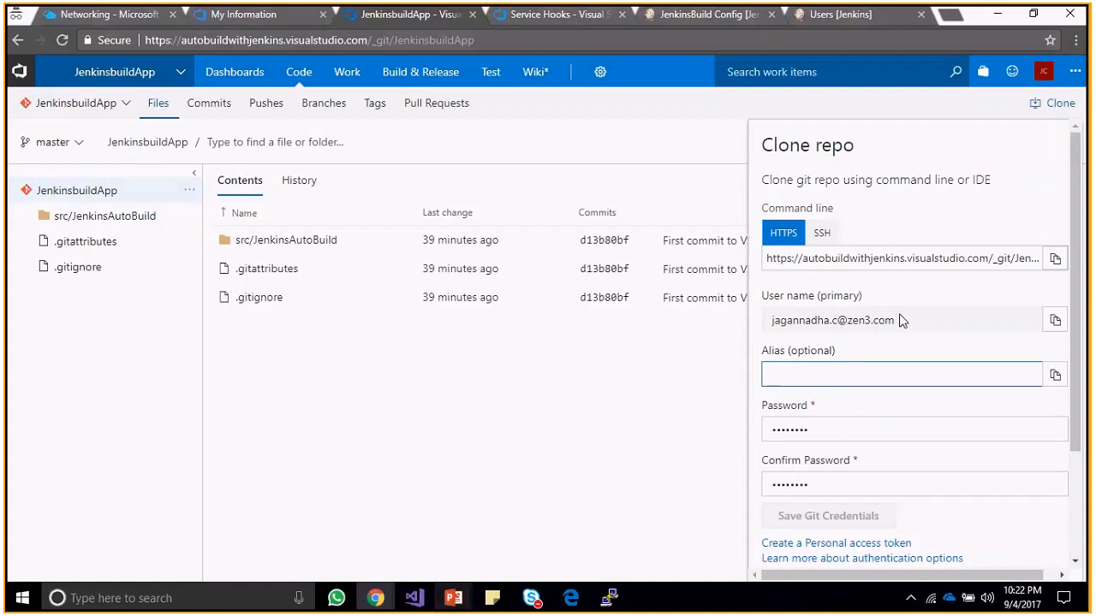
{"action": "key", "text": "alt+Tab"}
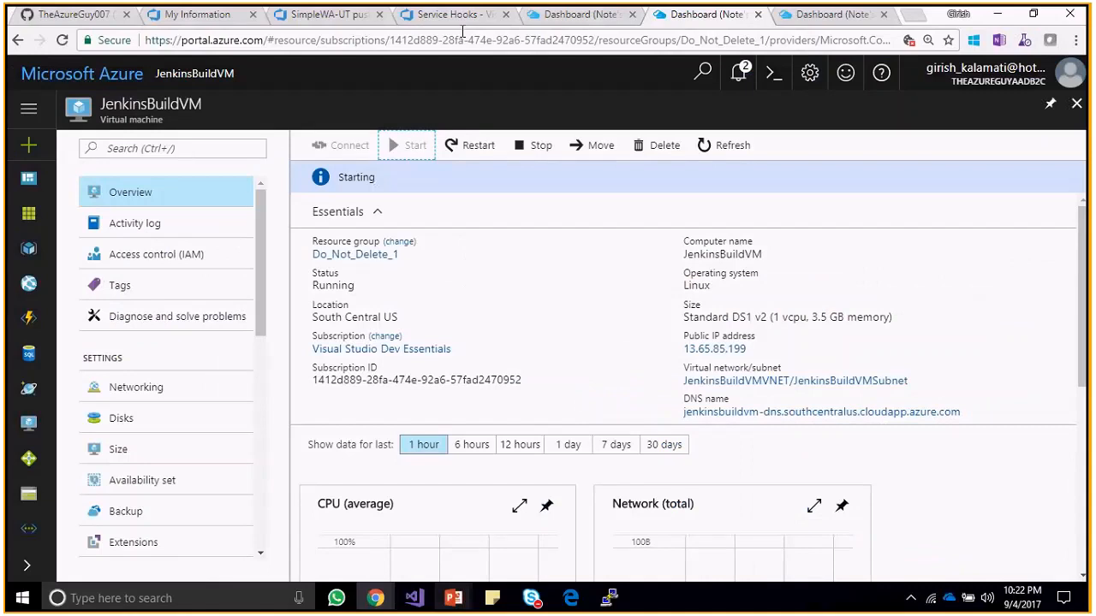
Cycle through the Service Hooks and Azure dashboard tabs, then reload the SimpleWA-UT pushes list on master.
{"action": "left_click", "coordinate": [461, 15]}
{"action": "key", "text": "ctrl+shift+Tab"}
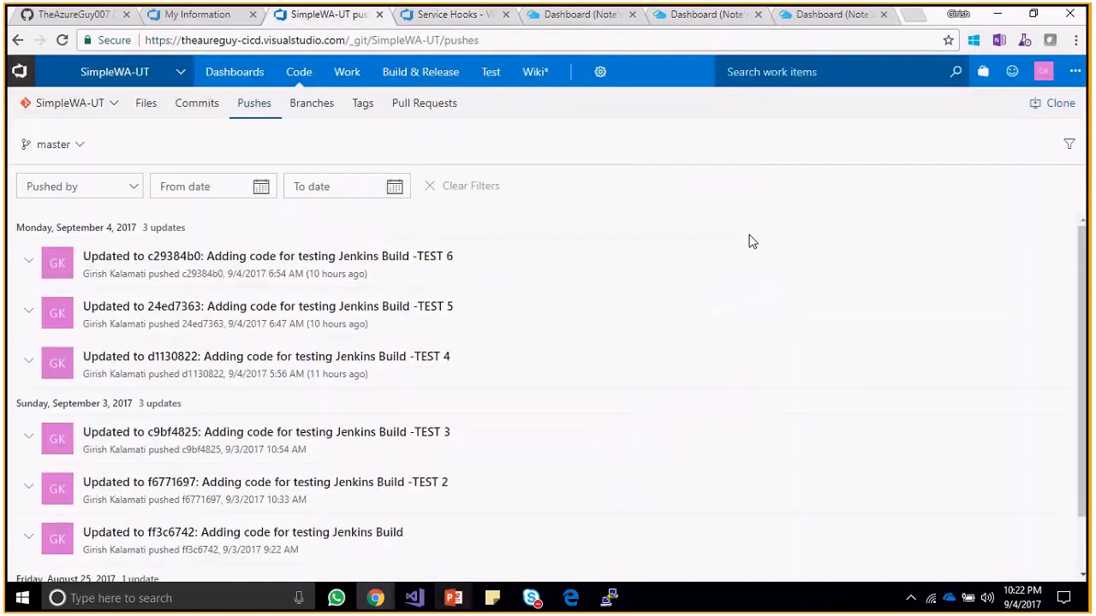
{"action": "key", "text": "ctrl+Tab"}
{"action": "key", "text": "ctrl+Tab"}
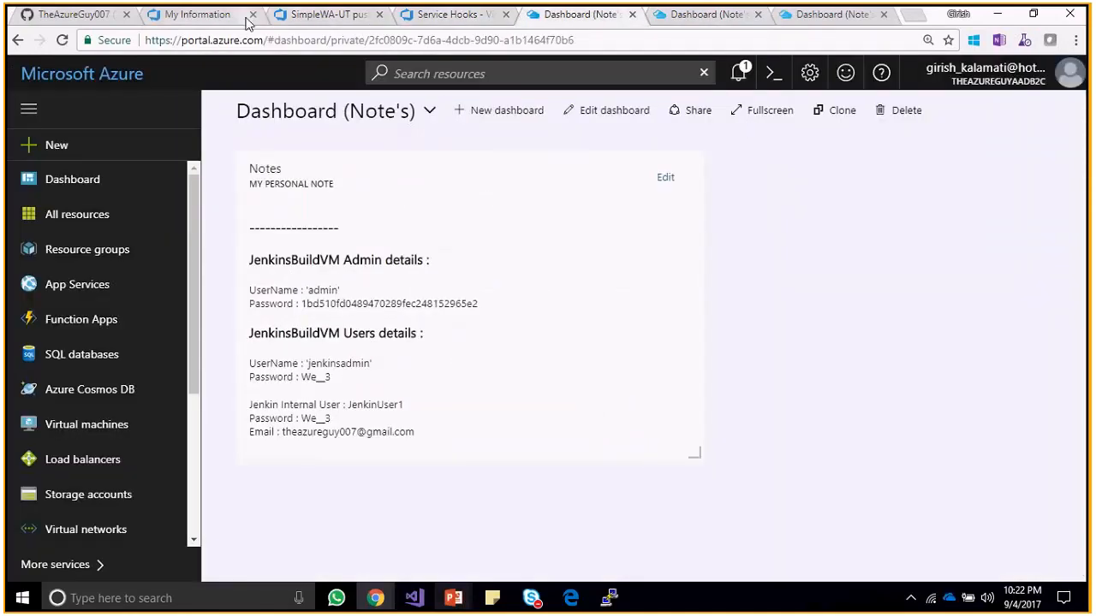
{"action": "left_click", "coordinate": [297, 17]}
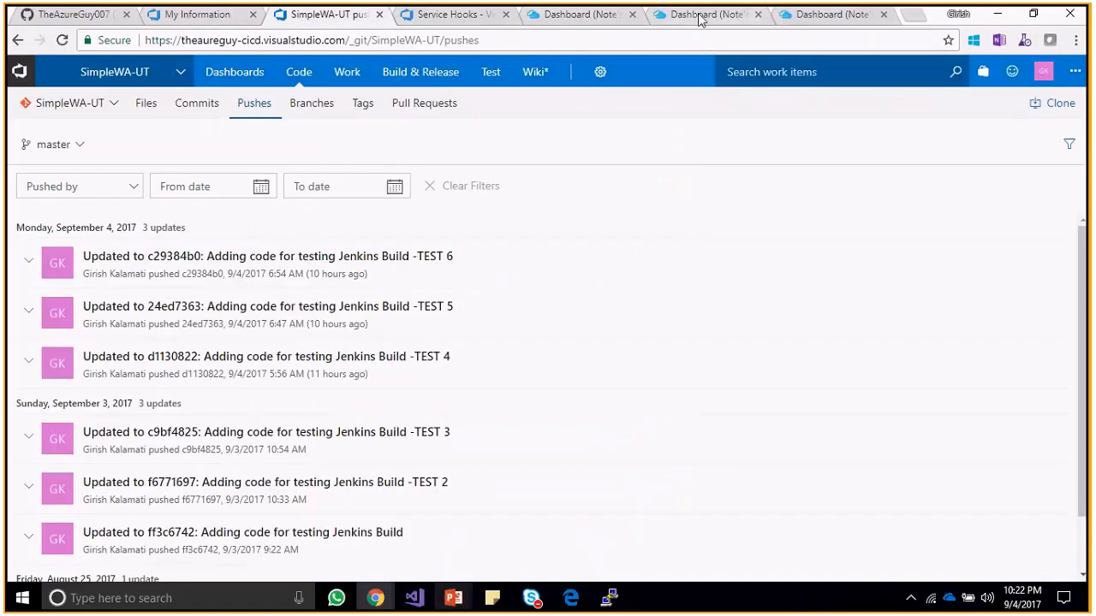
{"action": "left_click", "coordinate": [700, 16]}
{"action": "left_click", "coordinate": [557, 18]}
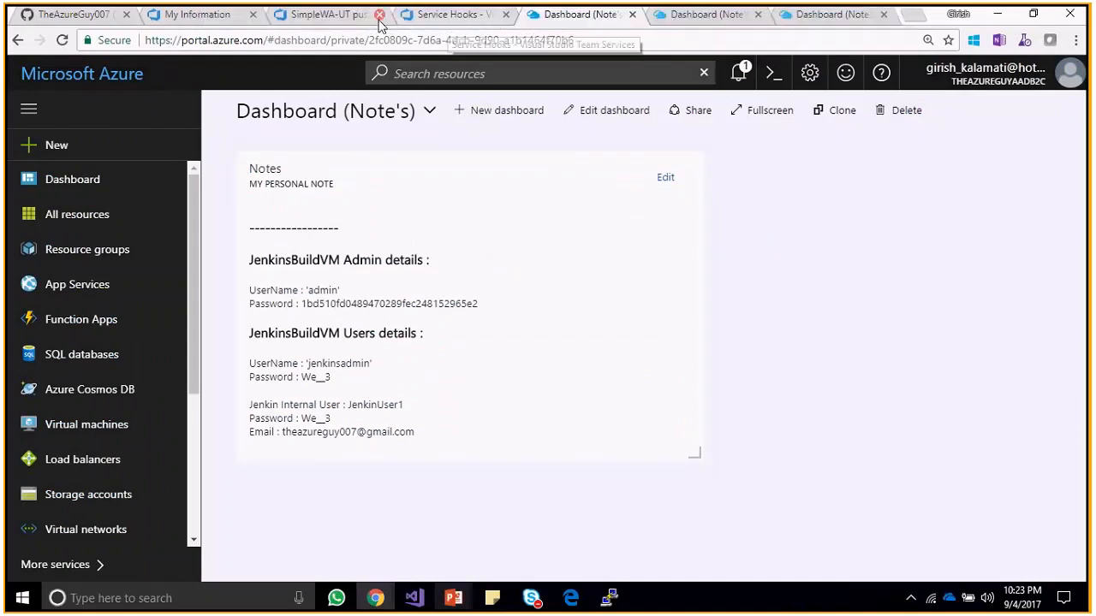
{"action": "left_click", "coordinate": [367, 21]}
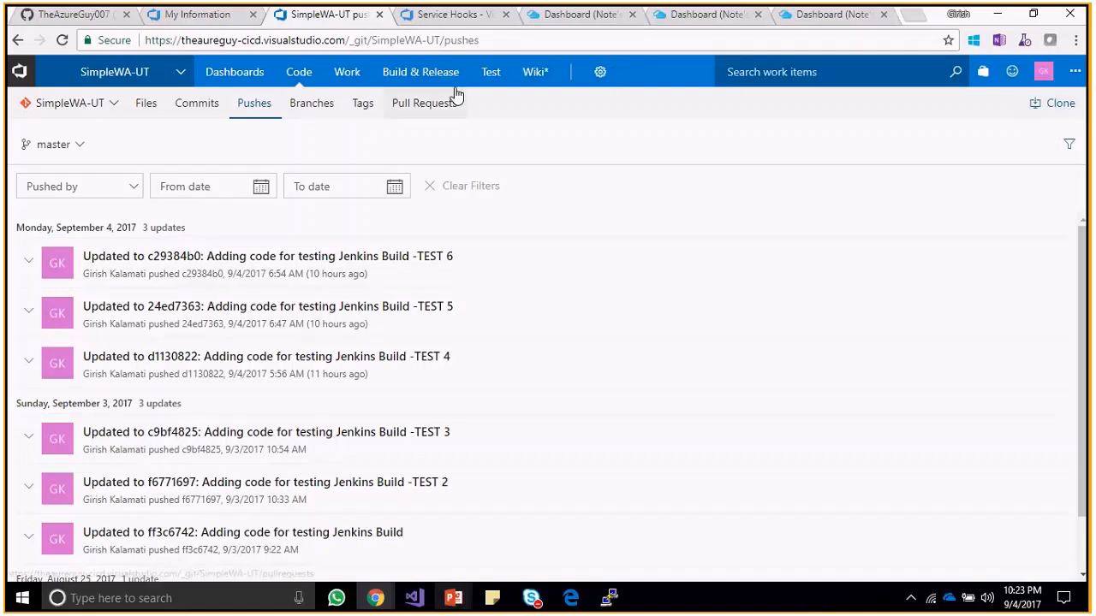
{"action": "left_click", "coordinate": [1043, 72]}
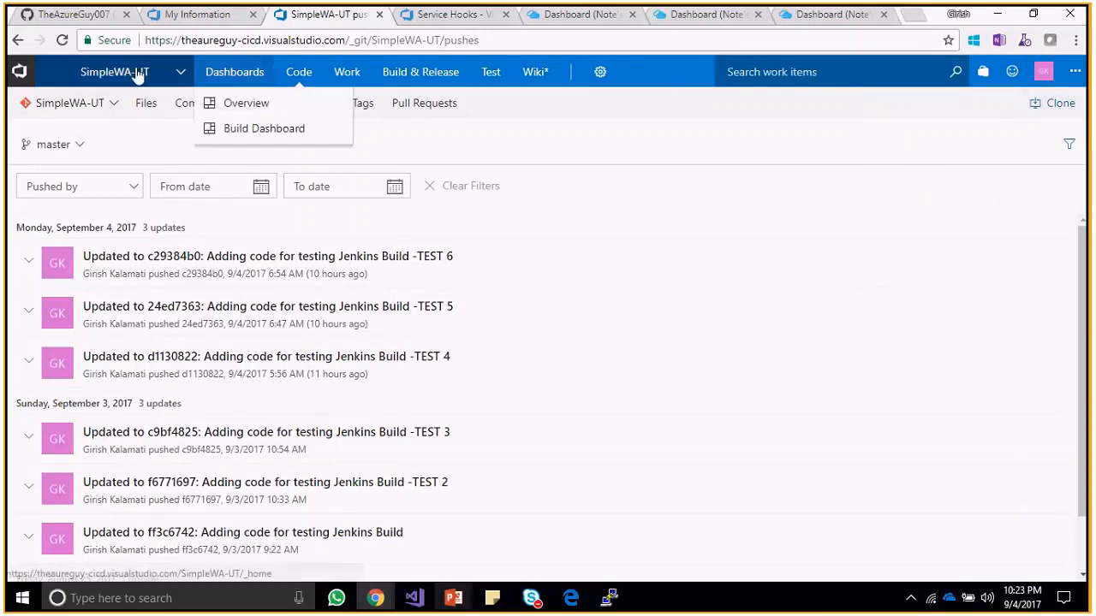
{"action": "left_click", "coordinate": [62, 40]}
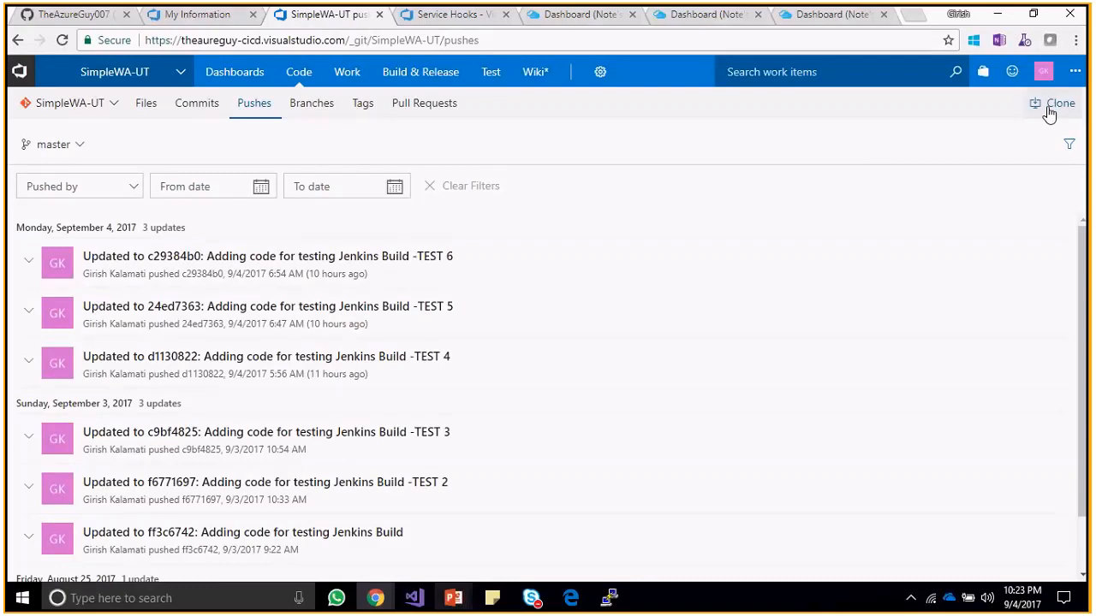
Open JenkinsbuildApp's Generate Git credentials form, glance at Service Hooks, and return to the repository window.
{"action": "left_click", "coordinate": [1037, 106]}
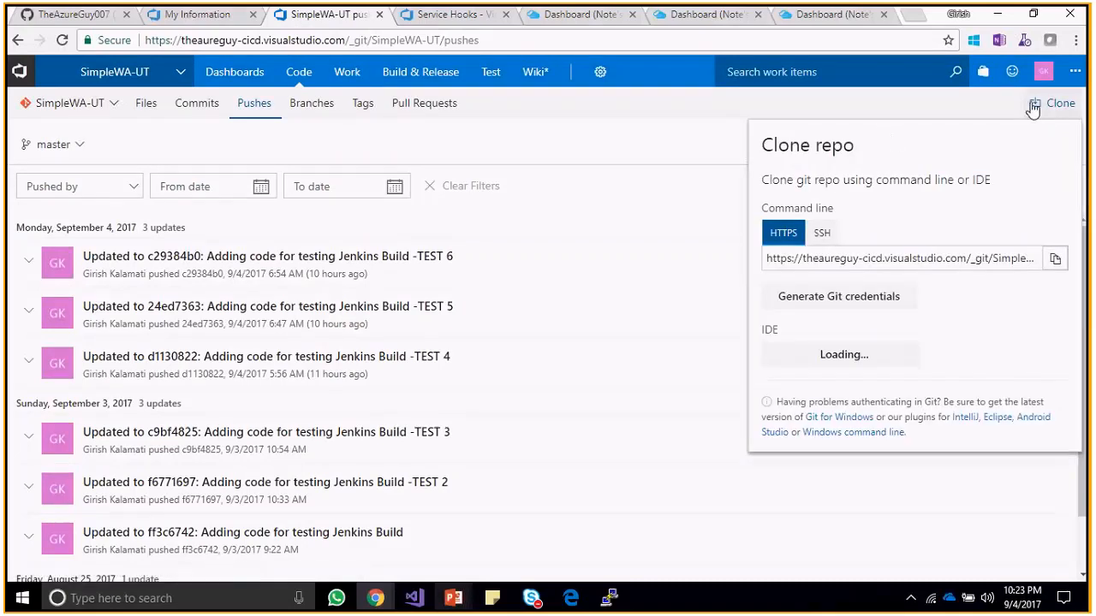
{"action": "left_click", "coordinate": [897, 306]}
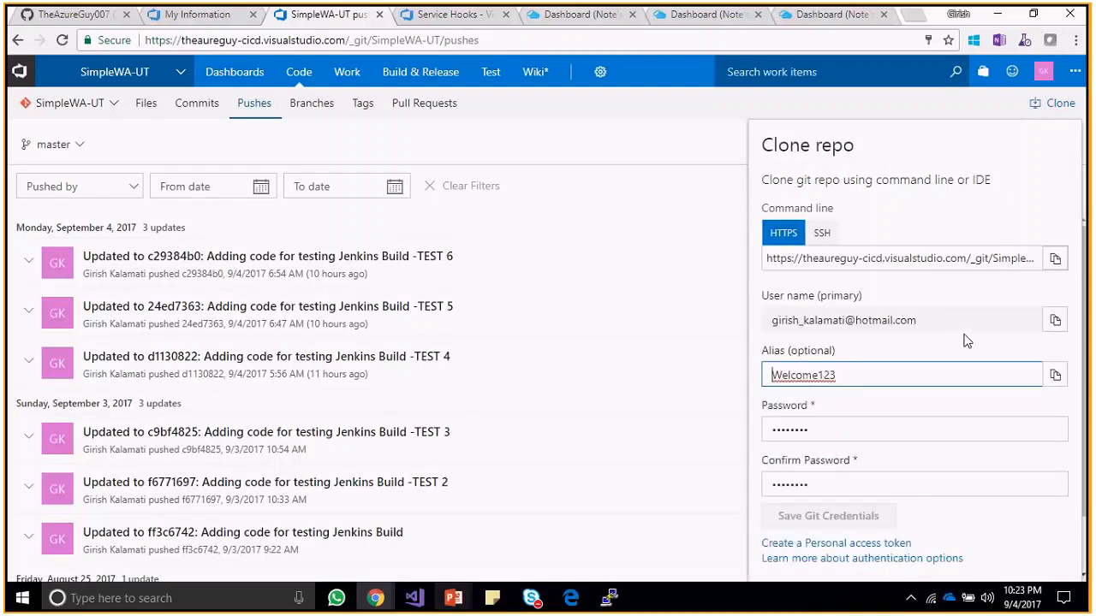
{"action": "mouse_move", "coordinate": [1087, 265]}
{"action": "left_mouse_down"}
{"action": "mouse_move", "coordinate": [1085, 296]}
{"action": "mouse_move", "coordinate": [1089, 206]}
{"action": "left_mouse_up"}
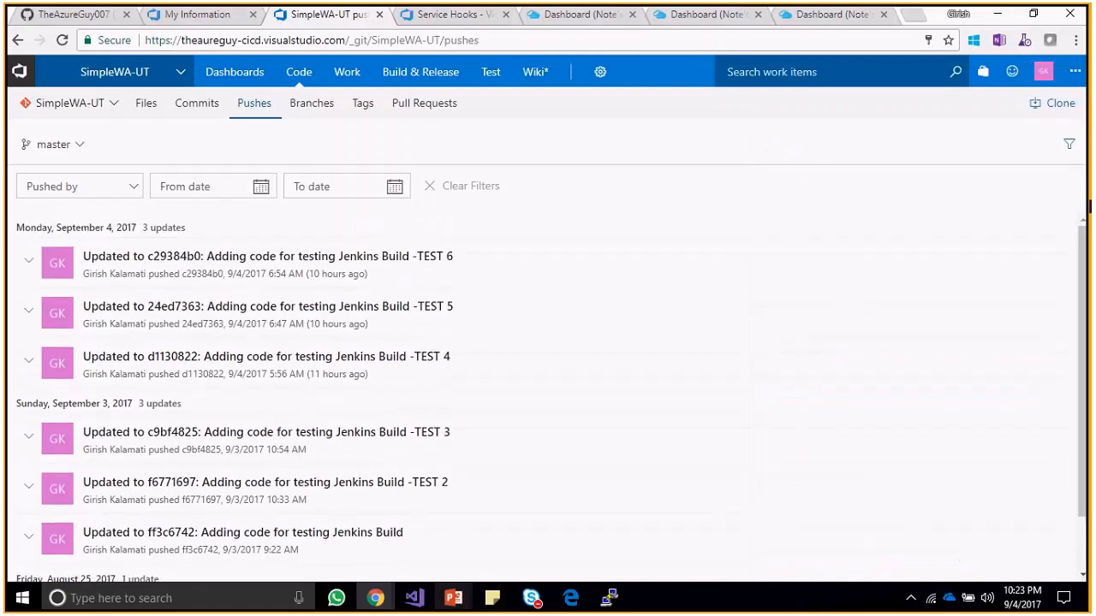
{"action": "left_click", "coordinate": [1054, 103]}
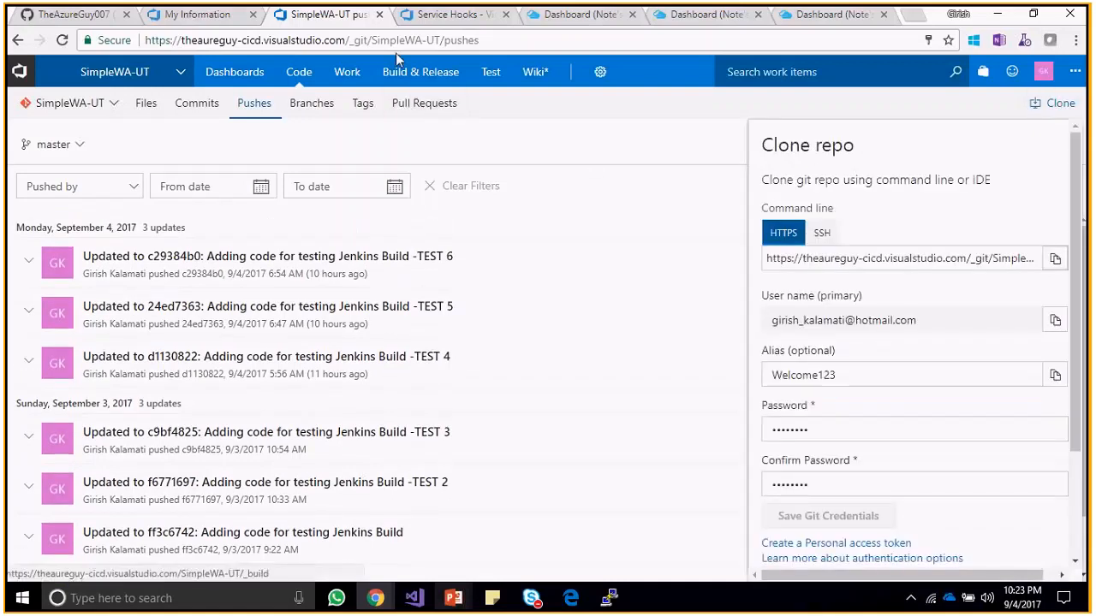
{"action": "left_click", "coordinate": [445, 15]}
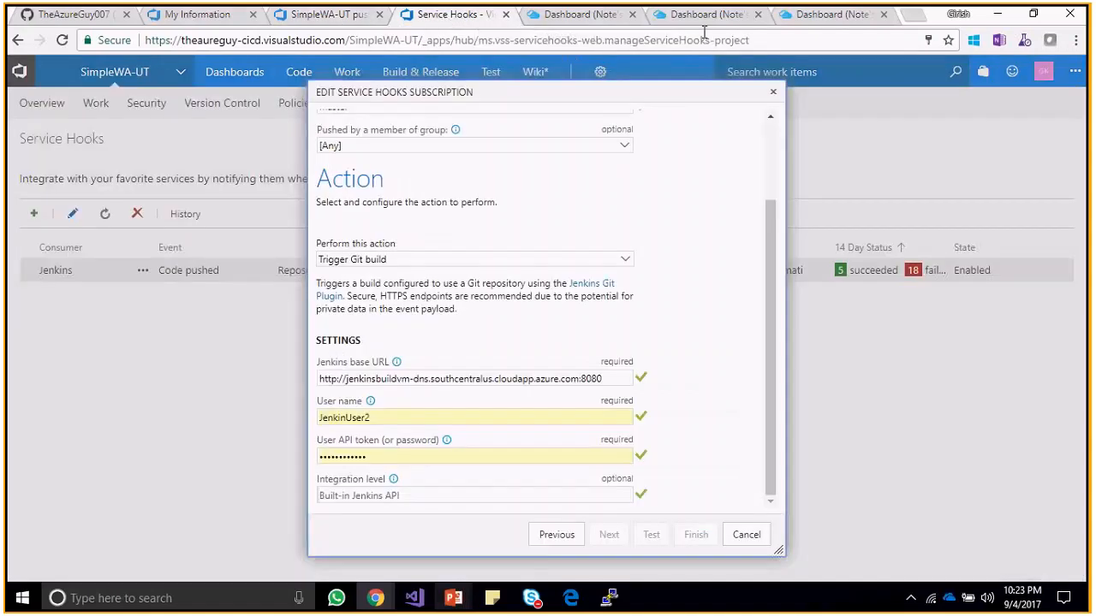
{"action": "left_click", "coordinate": [998, 14]}
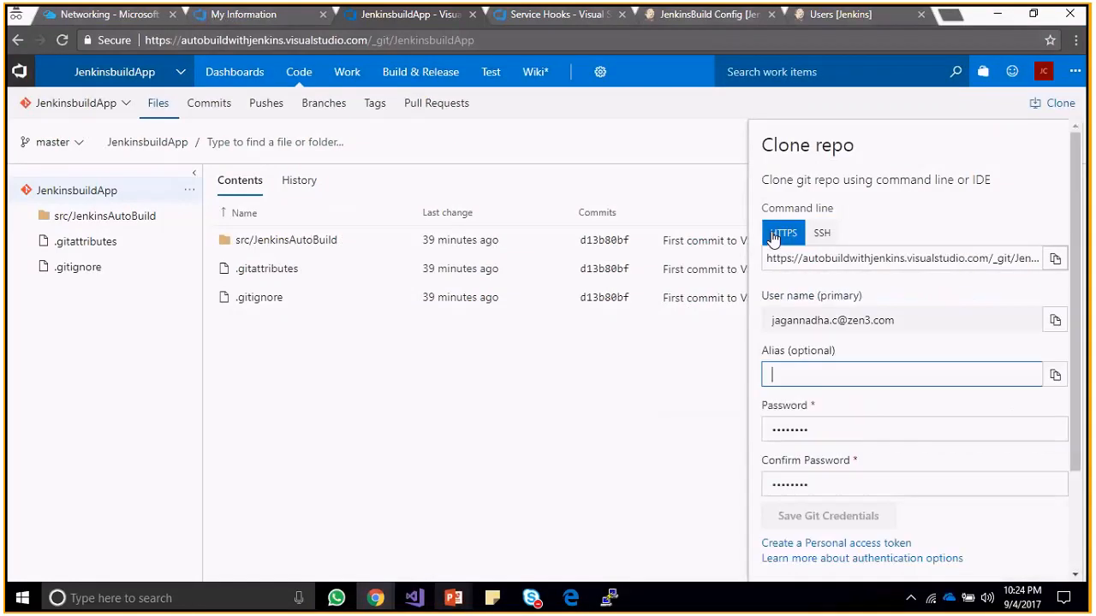
Reload the repository page, open the Git credentials form, and enter the alias 'Welcome123'.
{"action": "left_click", "coordinate": [64, 41]}
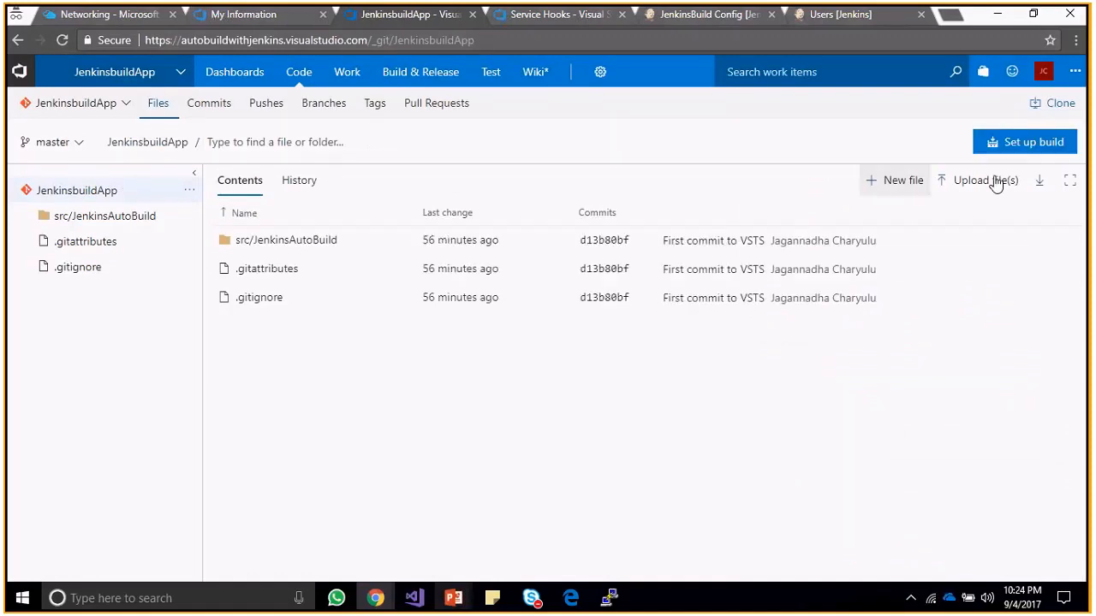
{"action": "left_click", "coordinate": [1062, 107]}
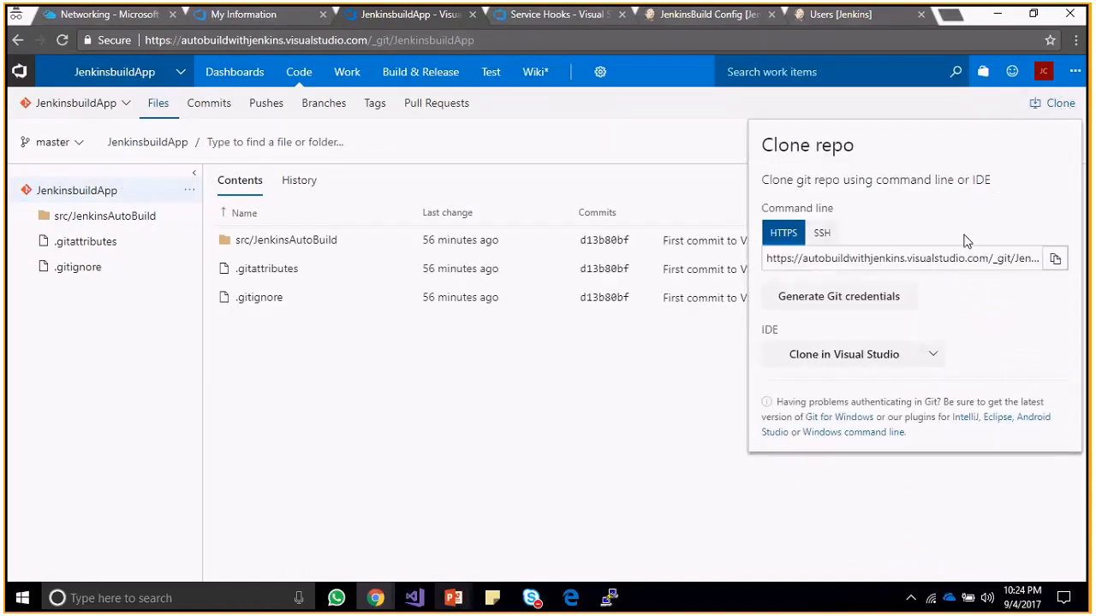
{"action": "left_click", "coordinate": [855, 298]}
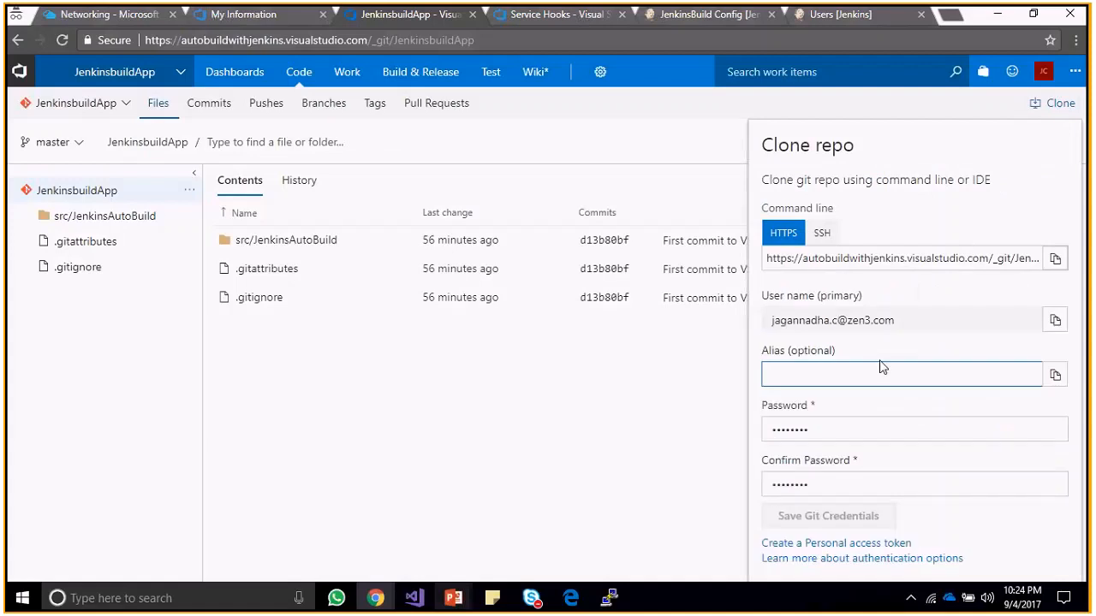
{"action": "left_click", "coordinate": [1022, 320]}
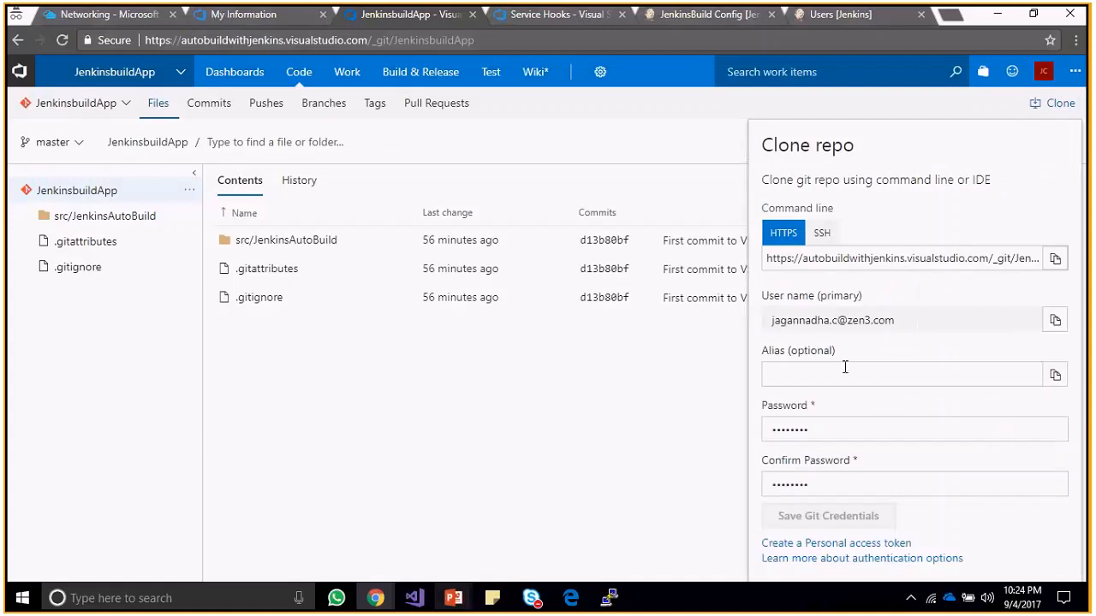
{"action": "left_click", "coordinate": [844, 371]}
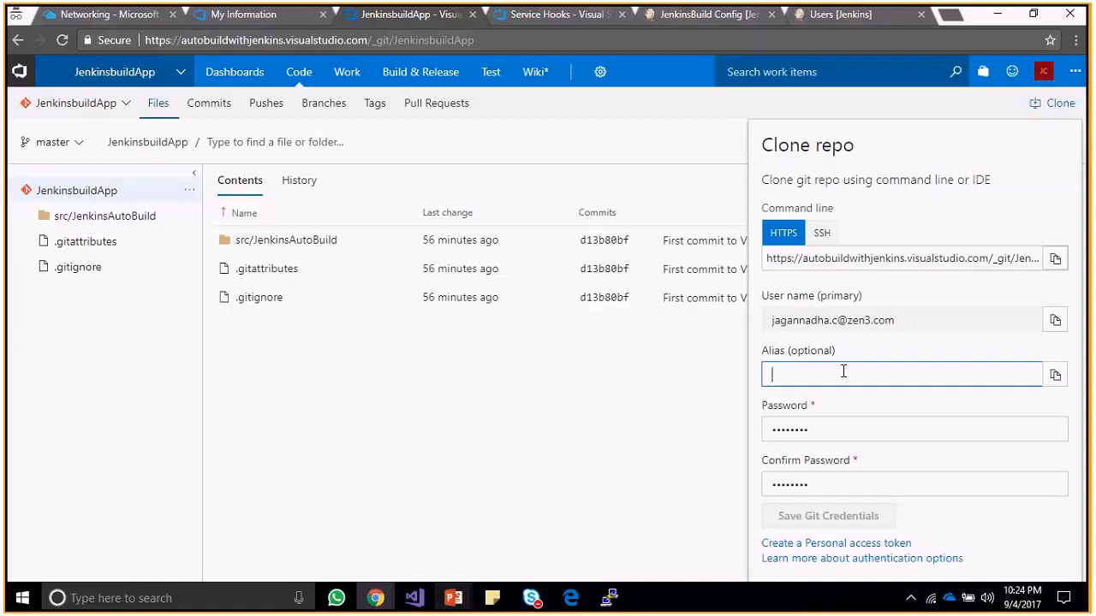
{"action": "type", "text": "g"}
{"action": "key", "text": "BackSpace"}
{"action": "type", "text": "Welcome123"}
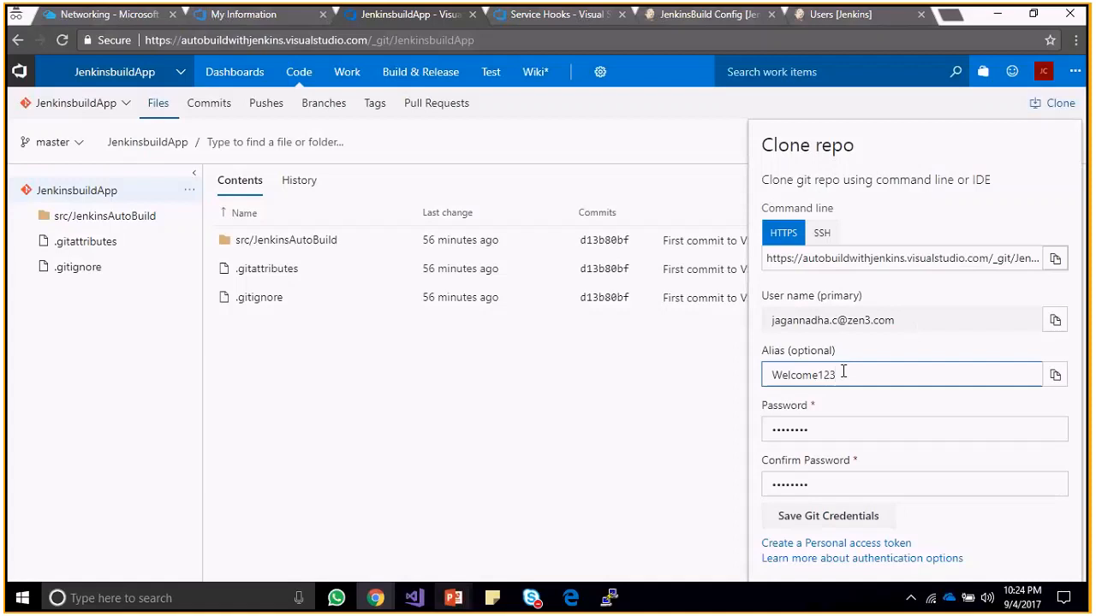
{"action": "key", "text": "Tab"}
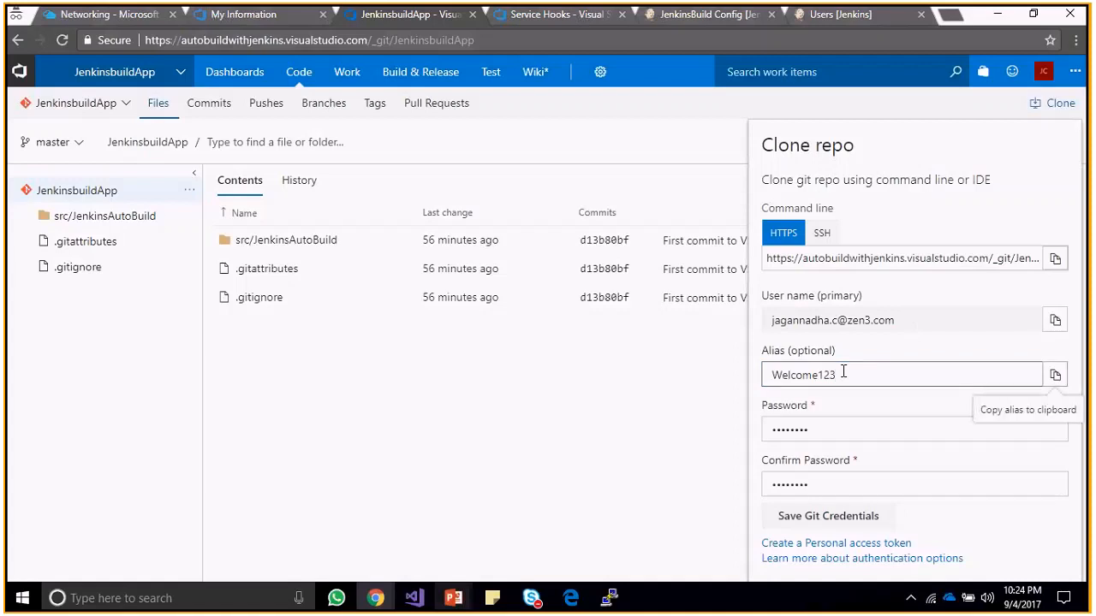
Enter and confirm the credential password, then attempt to save the Git credentials.
{"action": "left_click", "coordinate": [822, 437]}
{"action": "left_click", "coordinate": [822, 437]}
{"action": "type", "text": "••••••••••••"}
{"action": "key", "text": "Tab"}
{"action": "type", "text": "••••••••••••"}
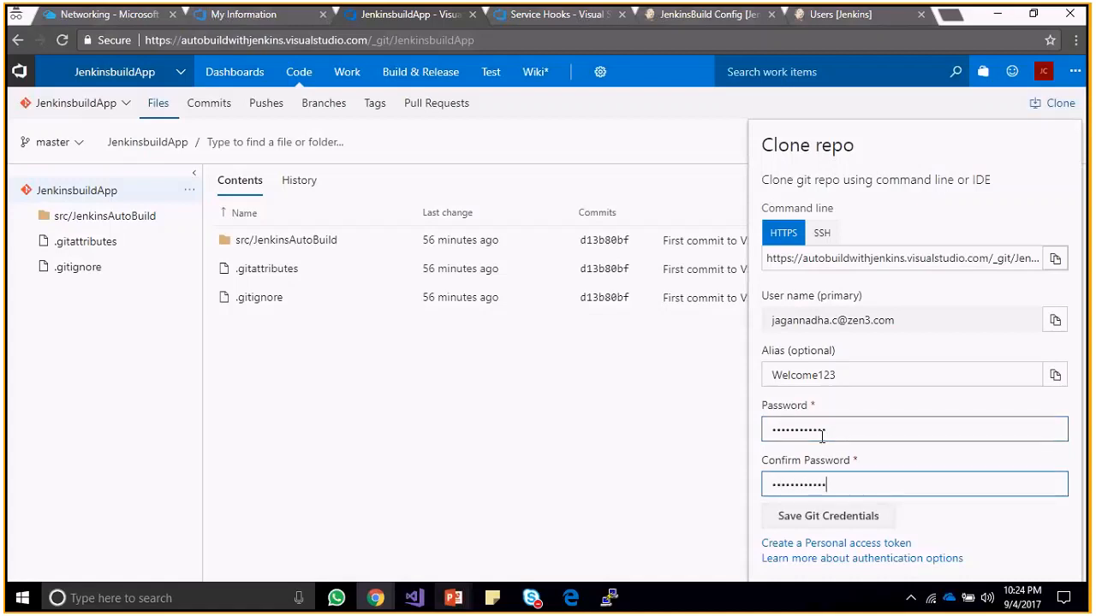
{"action": "left_click", "coordinate": [829, 517]}
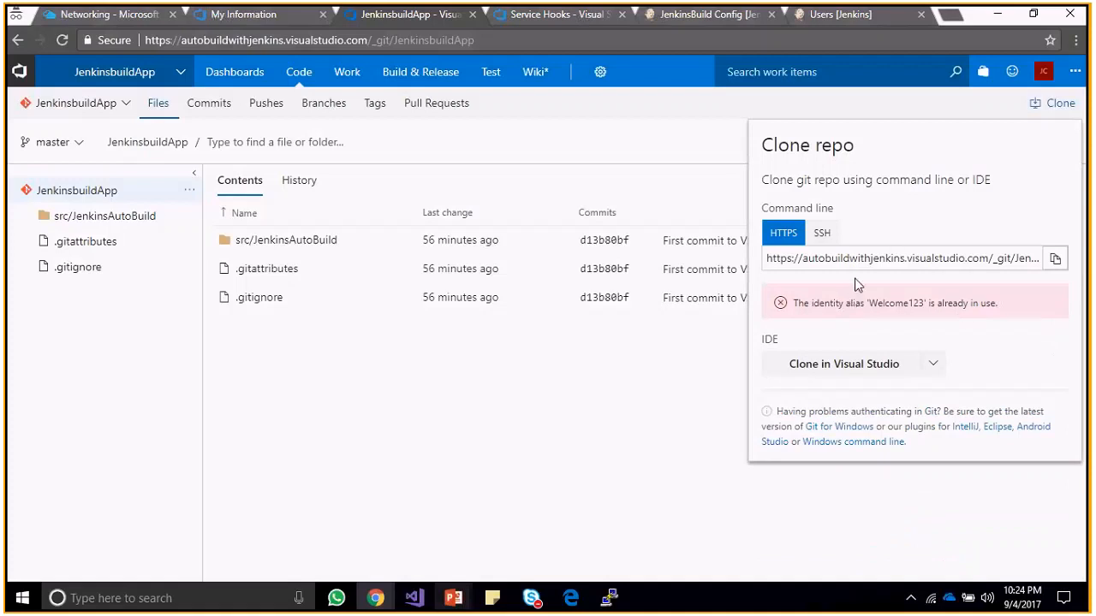
Toggle the SSH and HTTPS clone details and reload the page after the alias-in-use error.
{"action": "left_click", "coordinate": [820, 235]}
{"action": "left_click", "coordinate": [783, 233]}
{"action": "left_click", "coordinate": [65, 40]}
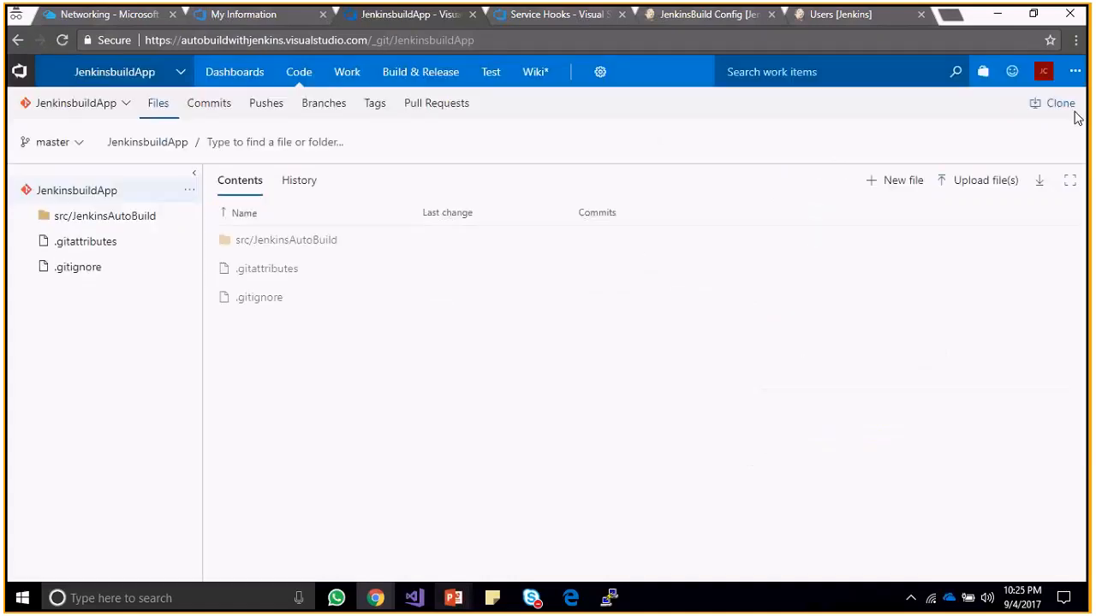
Open the Git credentials form and set the alias to the copied user name followed by 123.
{"action": "left_click", "coordinate": [1062, 103]}
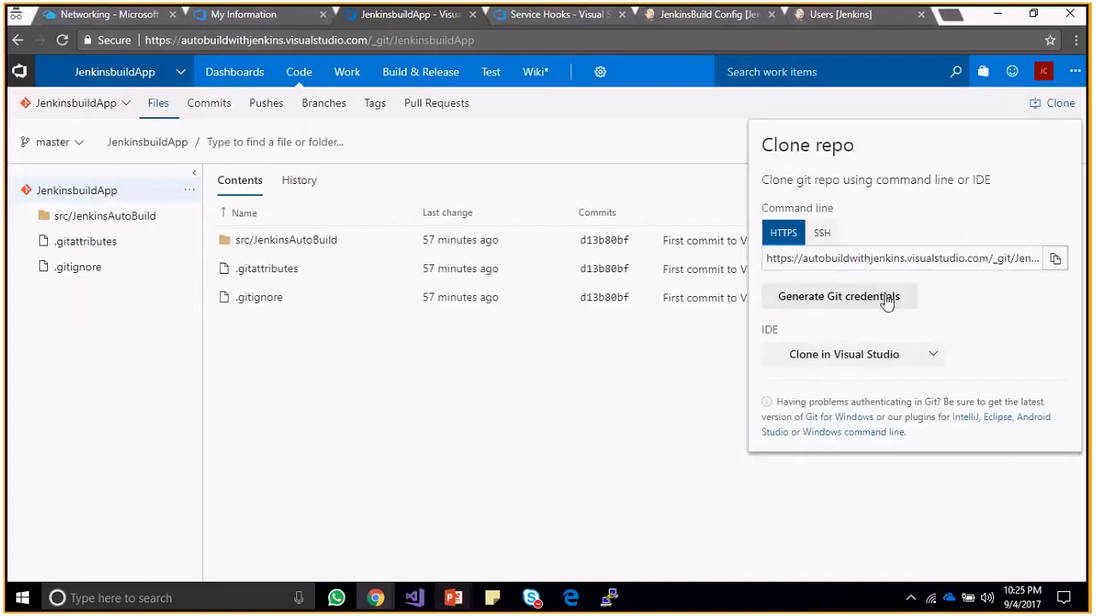
{"action": "left_click", "coordinate": [874, 299]}
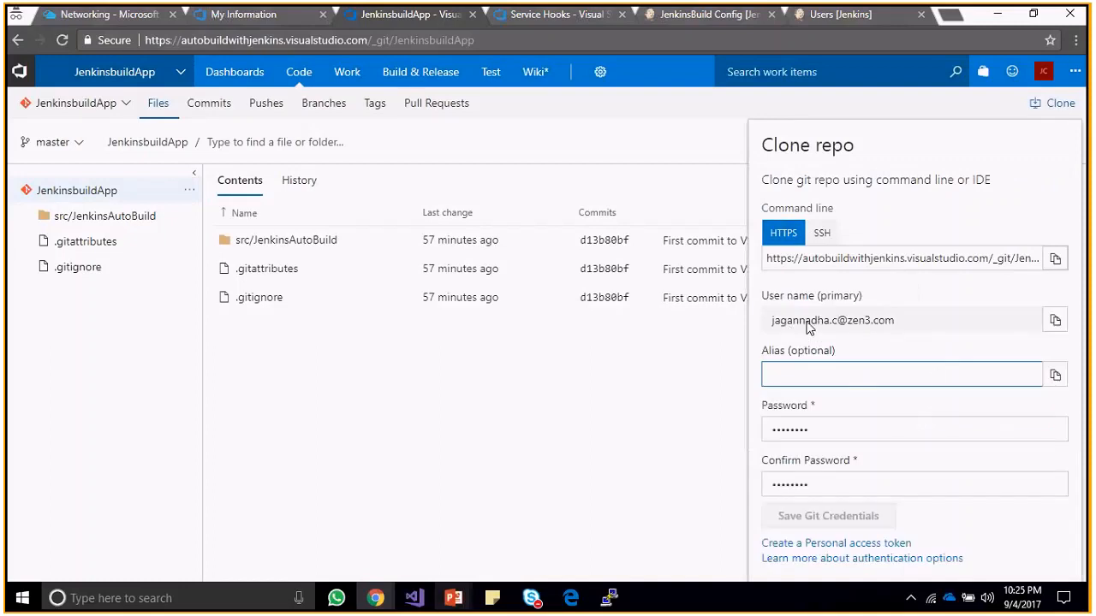
{"action": "left_click", "coordinate": [1055, 320]}
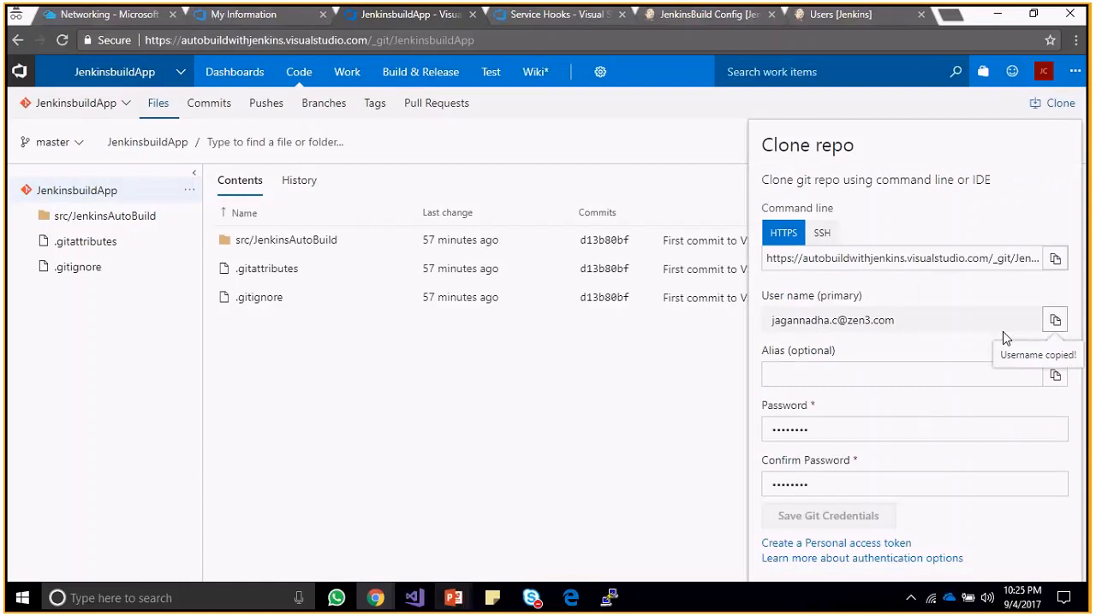
{"action": "left_click", "coordinate": [882, 374]}
{"action": "key", "text": "ctrl+v"}
{"action": "type", "text": "\\\\"}
{"action": "key", "text": "BackSpace"}
{"action": "key", "text": "BackSpace"}
{"action": "key", "text": "BackSpace"}
{"action": "key", "text": "BackSpace"}
{"action": "key", "text": "BackSpace"}
{"action": "key", "text": "BackSpace"}
{"action": "key", "text": "BackSpace"}
{"action": "key", "text": "BackSpace"}
{"action": "key", "text": "BackSpace"}
{"action": "key", "text": "BackSpace"}
{"action": "key", "text": "BackSpace"}
{"action": "key", "text": "BackSpace"}
{"action": "key", "text": "BackSpace"}
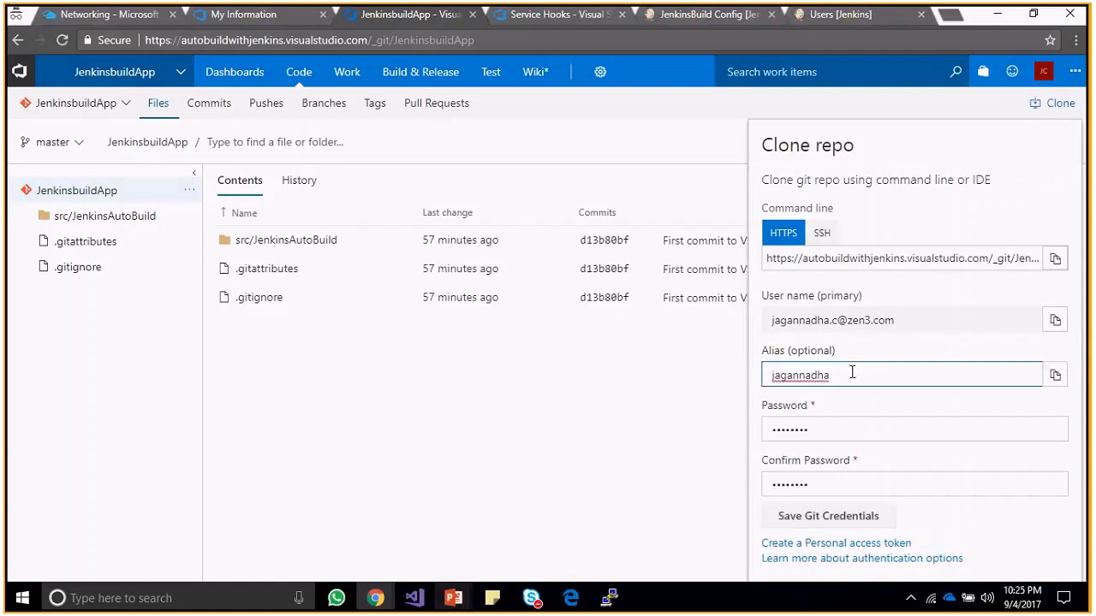
{"action": "type", "text": "123"}
Enter and confirm the credential password and save the new Git credentials.
{"action": "left_click", "coordinate": [822, 428]}
{"action": "type", "text": "•••••••"}
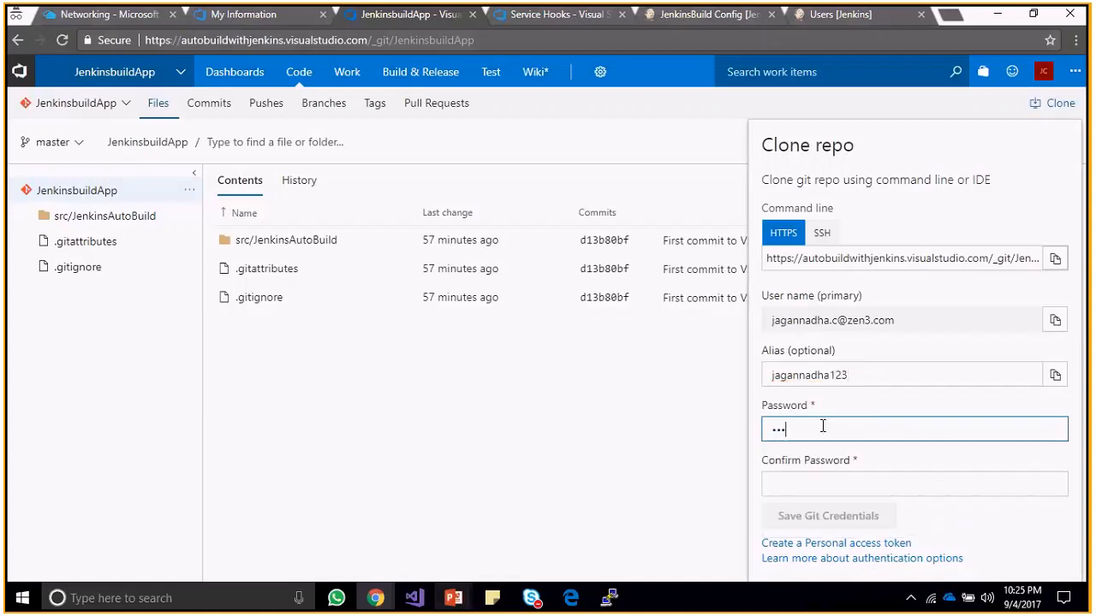
{"action": "type", "text": "•••••"}
{"action": "key", "text": "Tab"}
{"action": "type", "text": "•"}
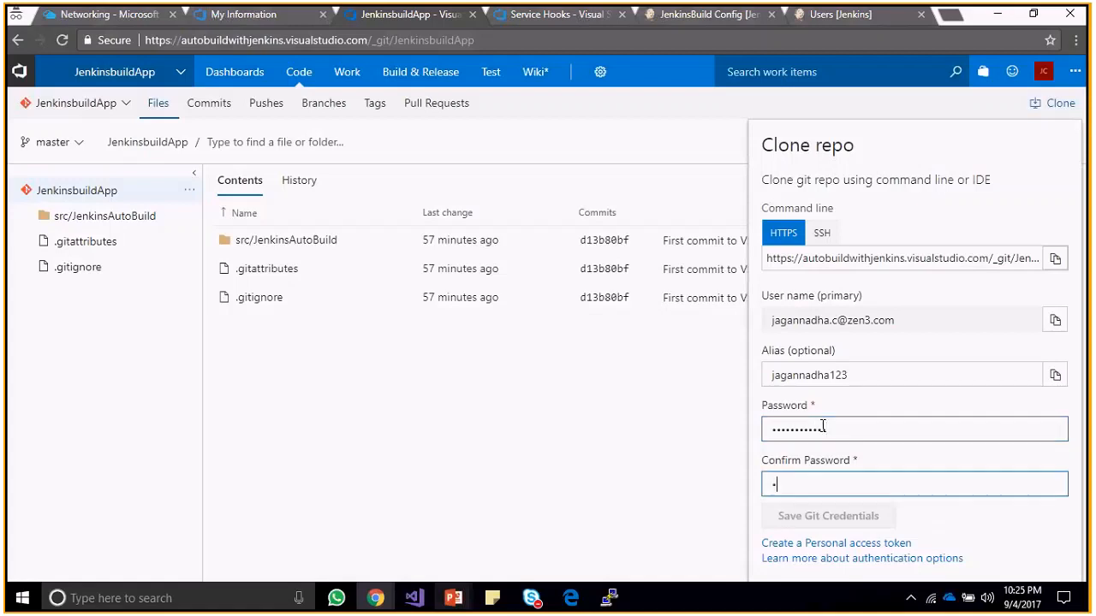
{"action": "type", "text": "•••••••••••"}
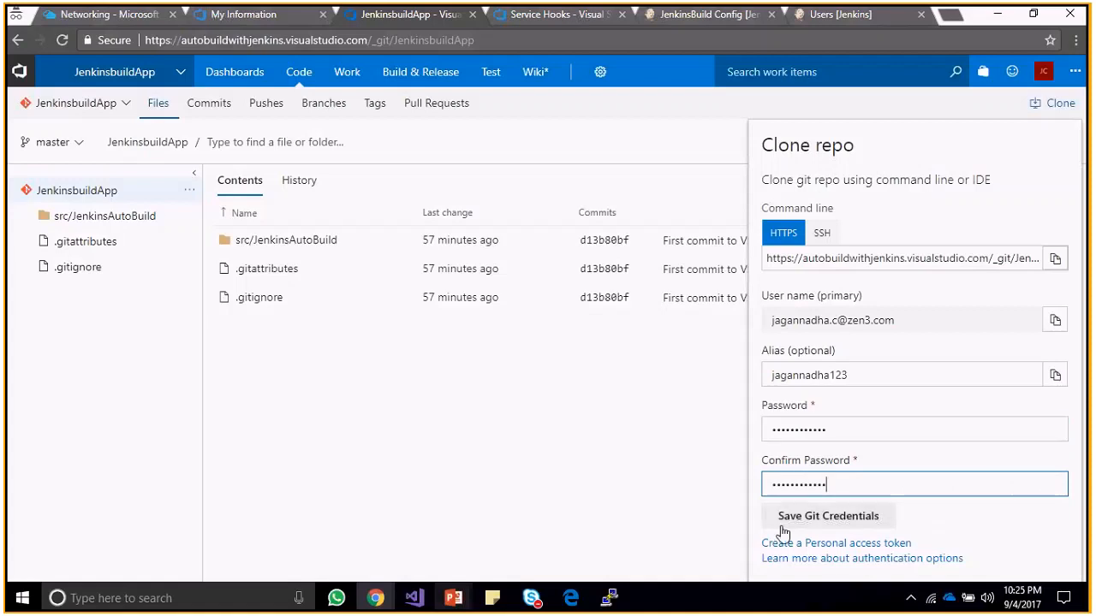
{"action": "left_click", "coordinate": [830, 514]}
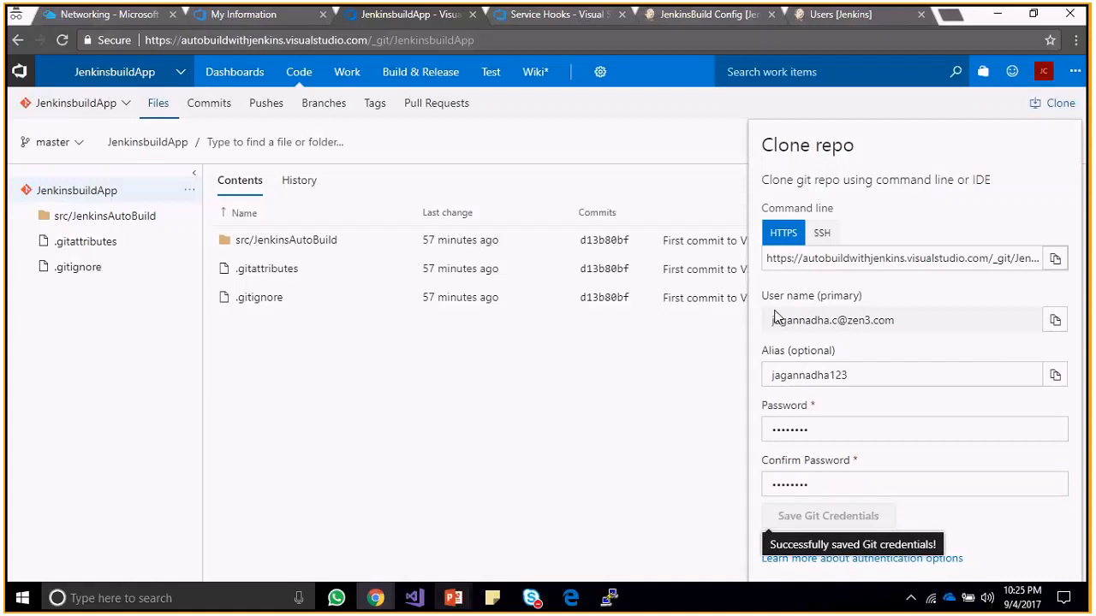
Fill the Jenkins credential's username with the copied VSTS user name and enter its password.
{"action": "left_click", "coordinate": [731, 20]}
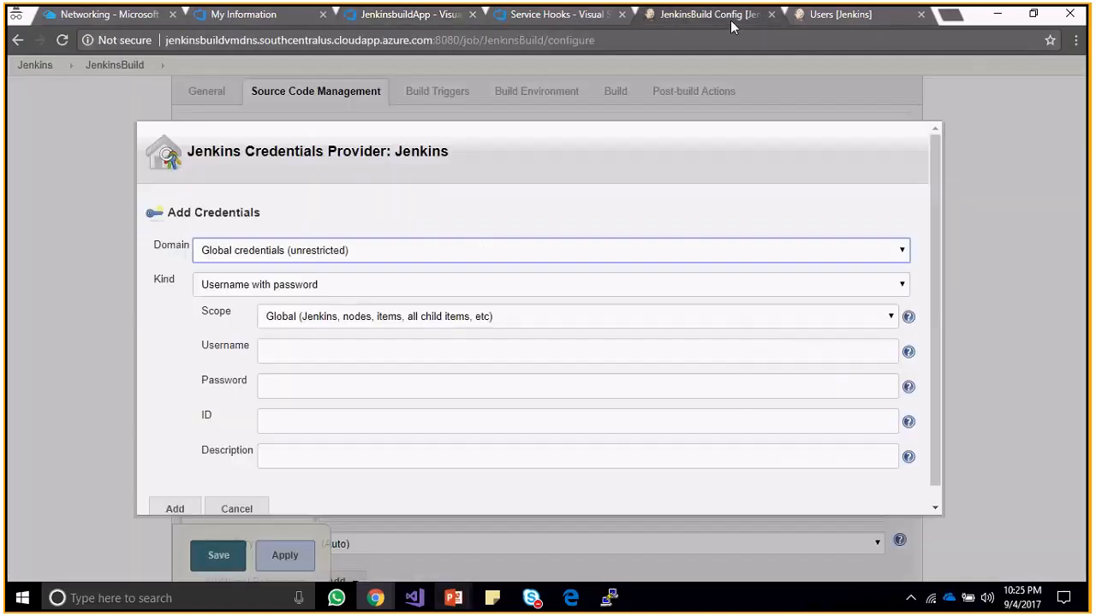
{"action": "left_click", "coordinate": [331, 348]}
{"action": "key", "text": "ctrl+v"}
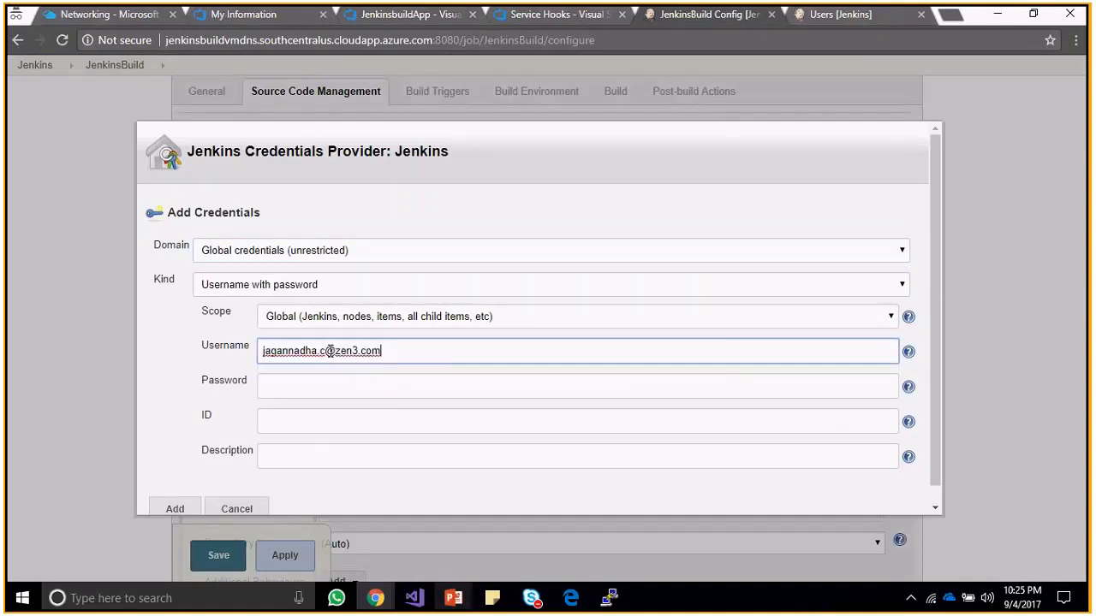
{"action": "left_click", "coordinate": [369, 17]}
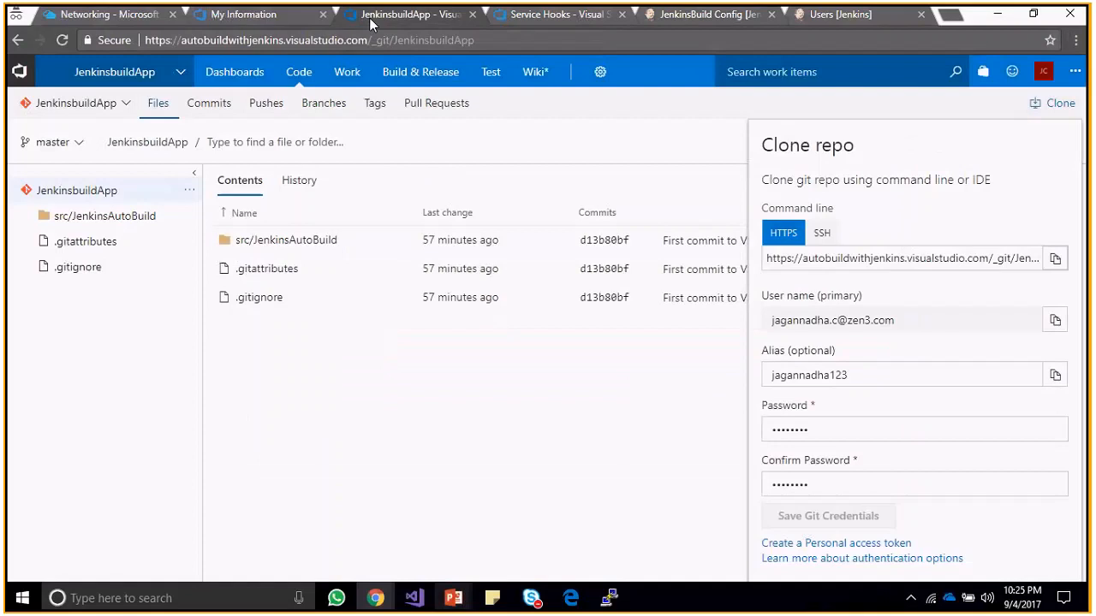
{"action": "left_click", "coordinate": [1056, 320]}
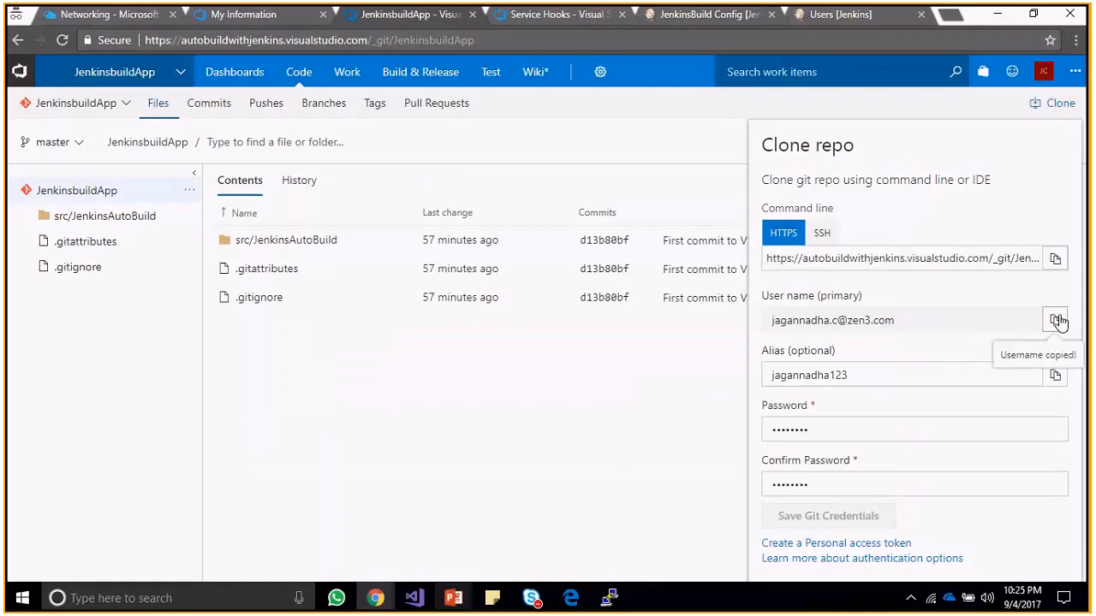
{"action": "left_click", "coordinate": [866, 24]}
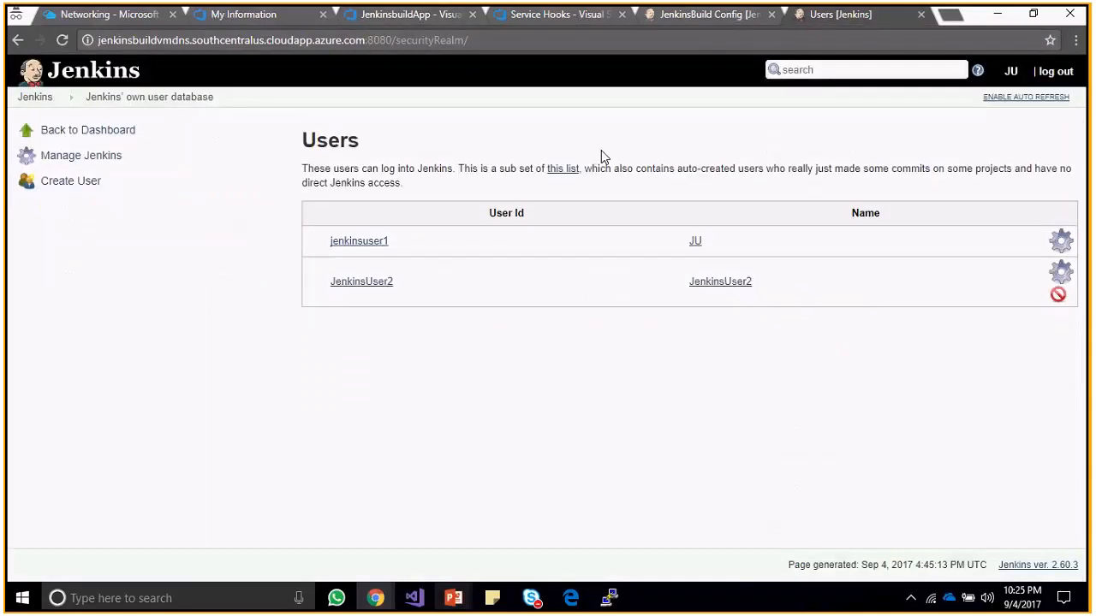
{"action": "left_click", "coordinate": [720, 20]}
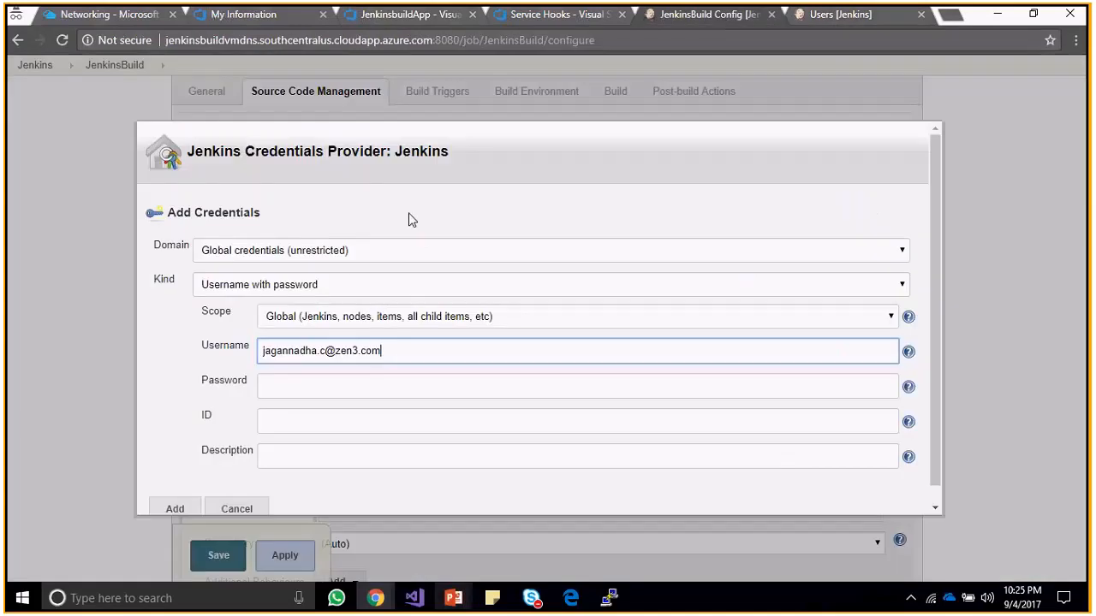
{"action": "left_click", "coordinate": [320, 394]}
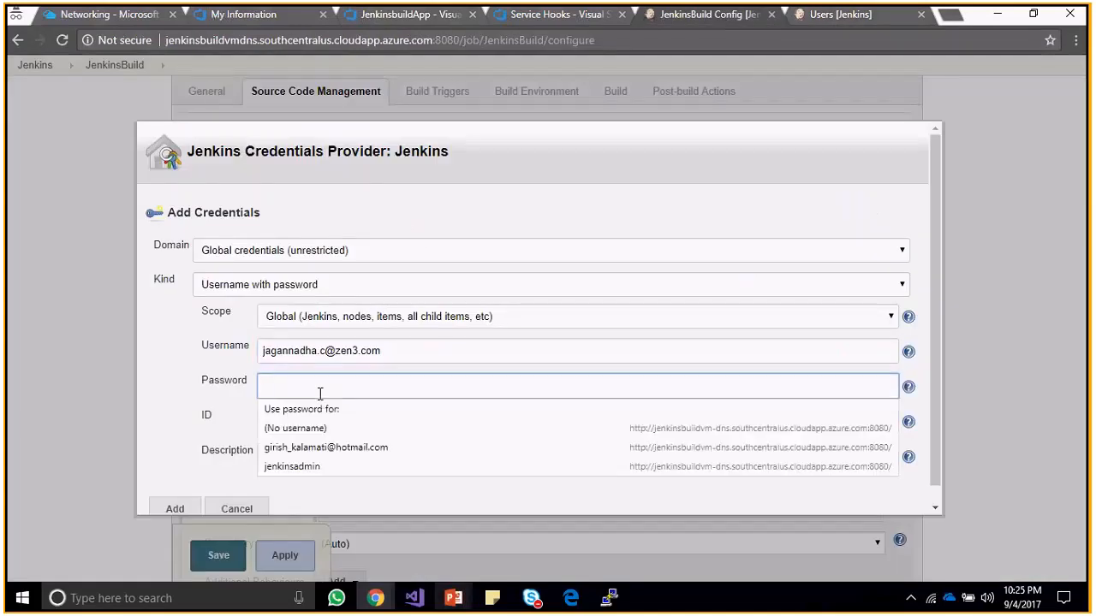
{"action": "type", "text": "•••••"}
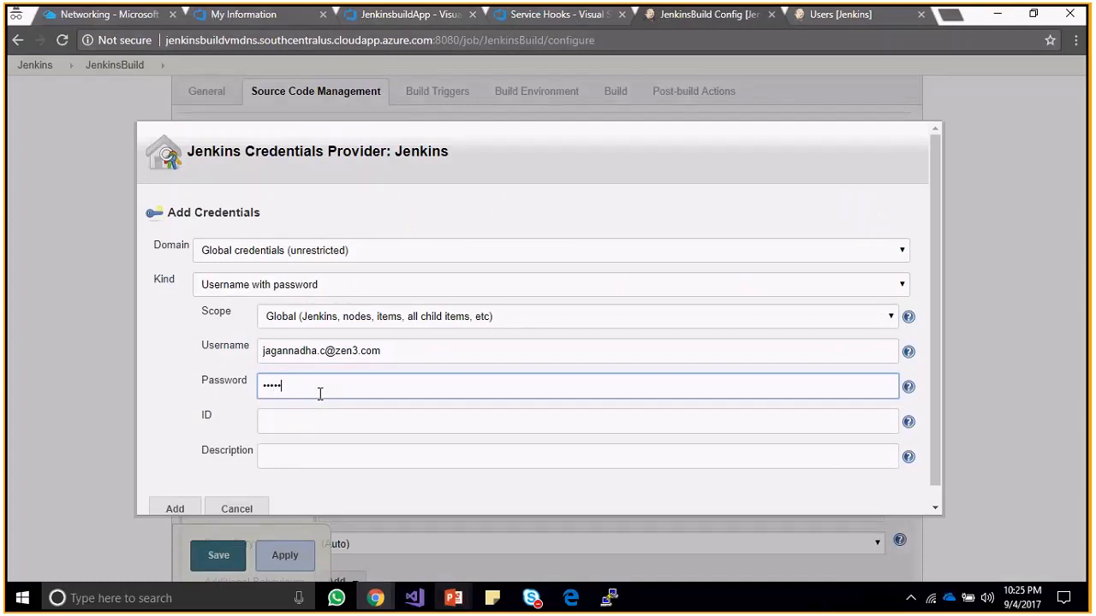
{"action": "type", "text": "•••••••"}
Set the credential ID and description to the user name without the e-mail domain, then add it.
{"action": "left_click", "coordinate": [316, 423]}
{"action": "key", "text": "ctrl+v"}
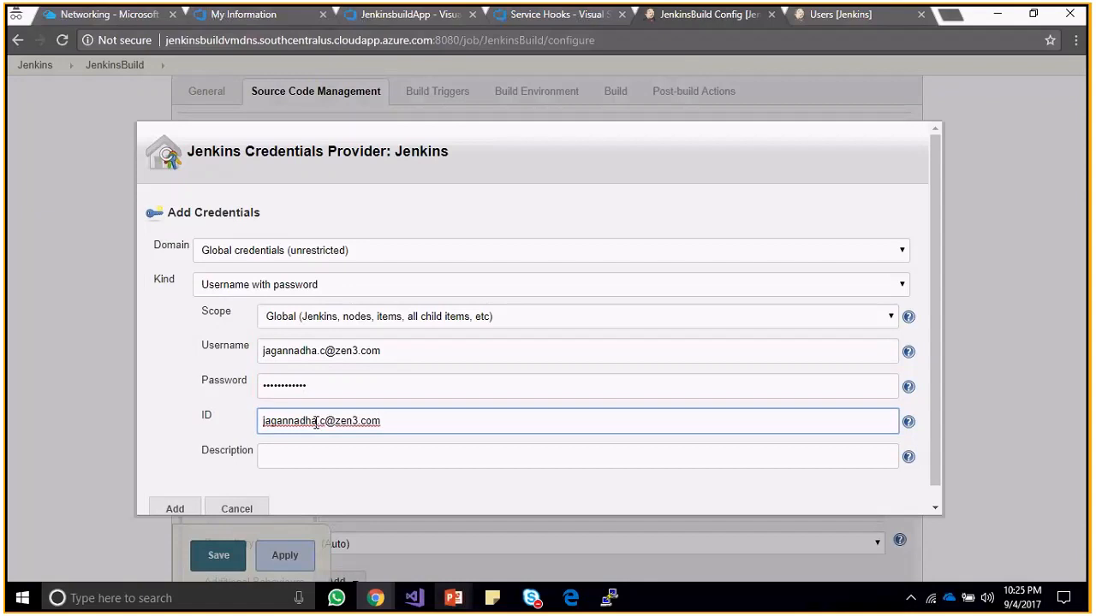
{"action": "left_click", "coordinate": [305, 462]}
{"action": "key", "text": "ctrl+v"}
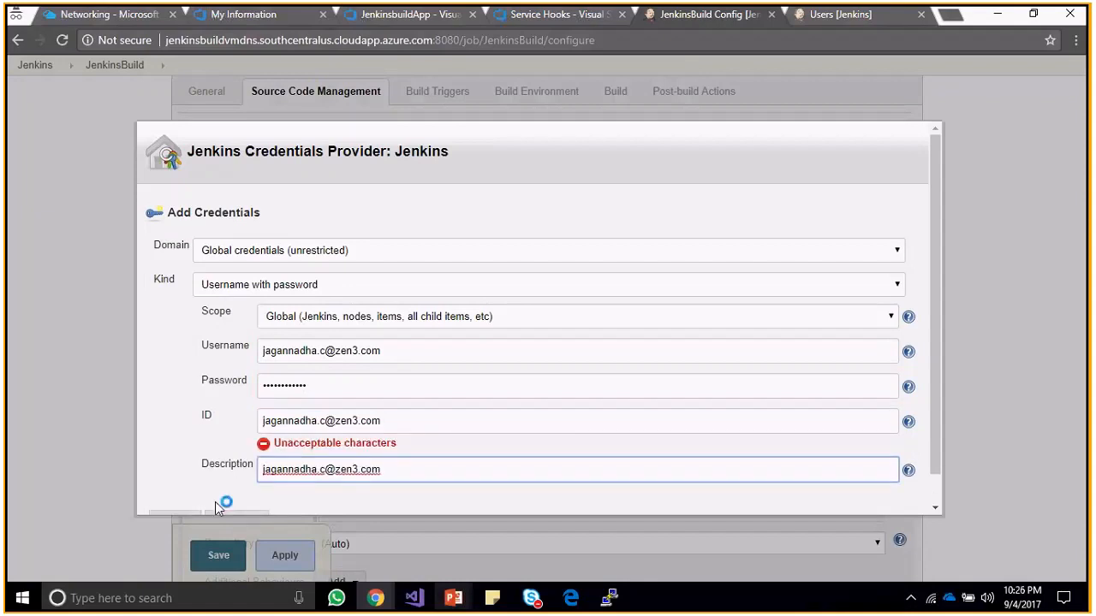
{"action": "left_click", "coordinate": [428, 420]}
{"action": "key", "text": "BackSpace"}
{"action": "key", "text": "BackSpace"}
{"action": "key", "text": "BackSpace"}
{"action": "key", "text": "BackSpace"}
{"action": "key", "text": "BackSpace"}
{"action": "key", "text": "BackSpace"}
{"action": "key", "text": "BackSpace"}
{"action": "key", "text": "BackSpace"}
{"action": "key", "text": "BackSpace"}
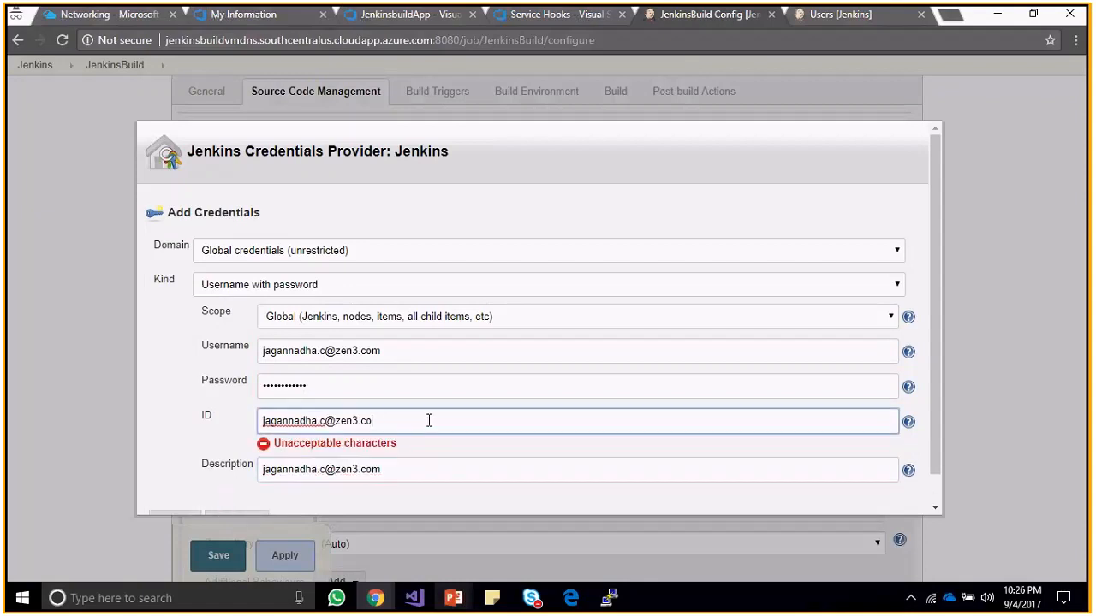
{"action": "key", "text": "Tab"}
{"action": "key", "text": "End"}
{"action": "key", "text": "BackSpace"}
{"action": "key", "text": "BackSpace"}
{"action": "key", "text": "BackSpace"}
{"action": "key", "text": "BackSpace"}
{"action": "key", "text": "BackSpace"}
{"action": "key", "text": "BackSpace"}
{"action": "key", "text": "BackSpace"}
{"action": "key", "text": "BackSpace"}
{"action": "key", "text": "BackSpace"}
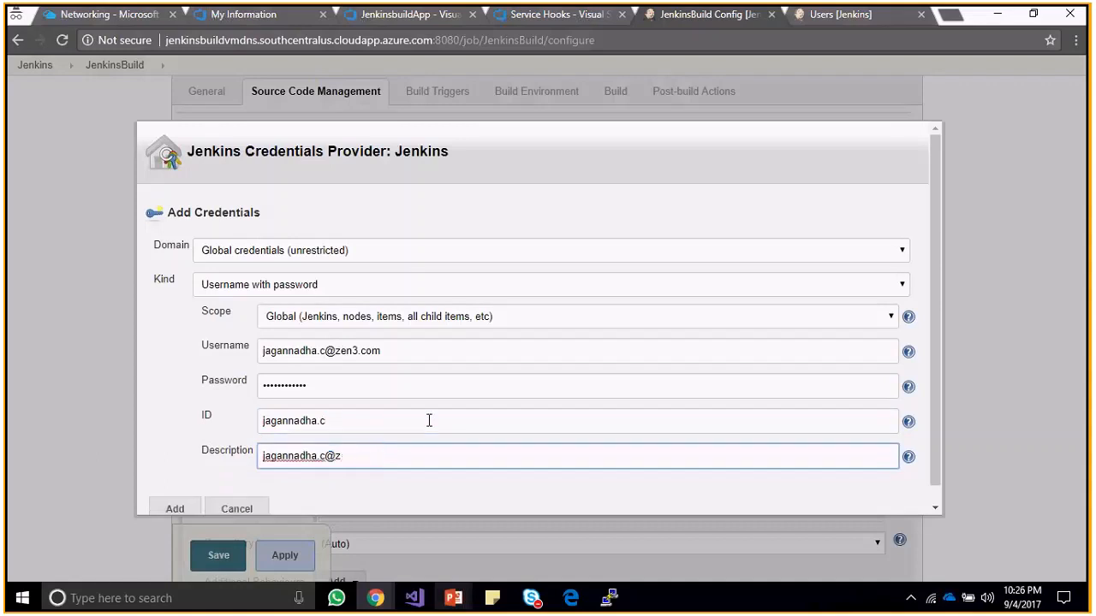
{"action": "left_click", "coordinate": [190, 511]}
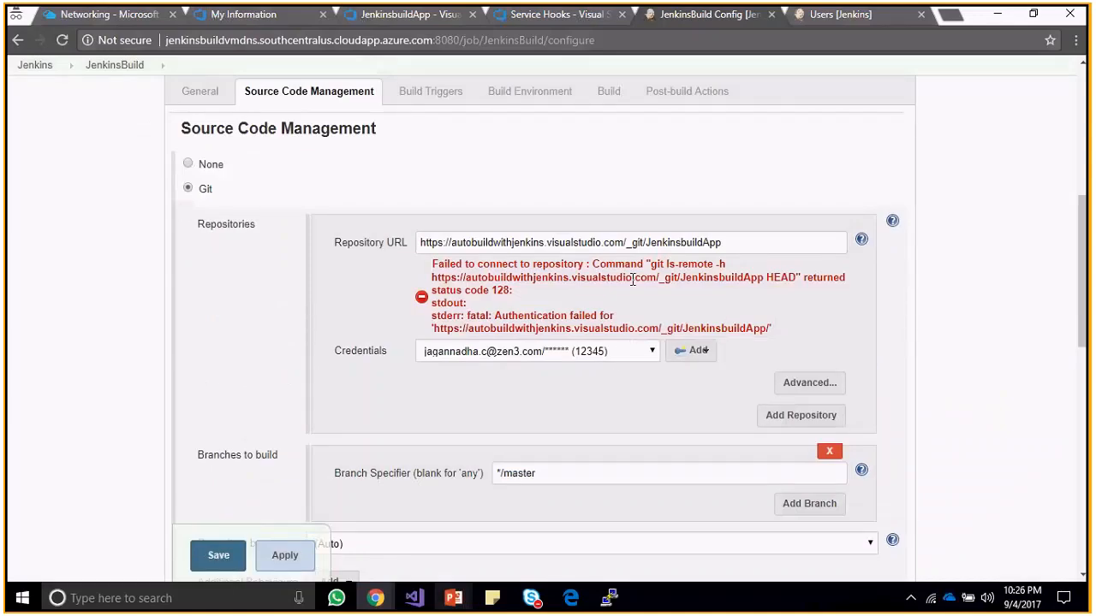
Select the newly added credential for the JenkinsBuild repository URL, then apply and save the job.
{"action": "left_click", "coordinate": [742, 242]}
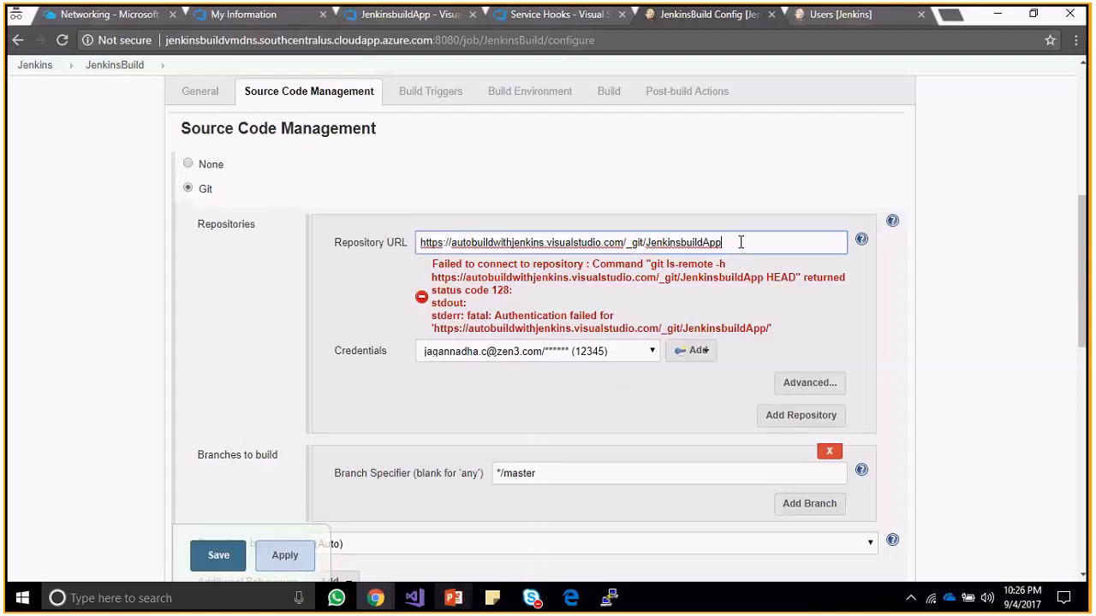
{"action": "left_click", "coordinate": [635, 352]}
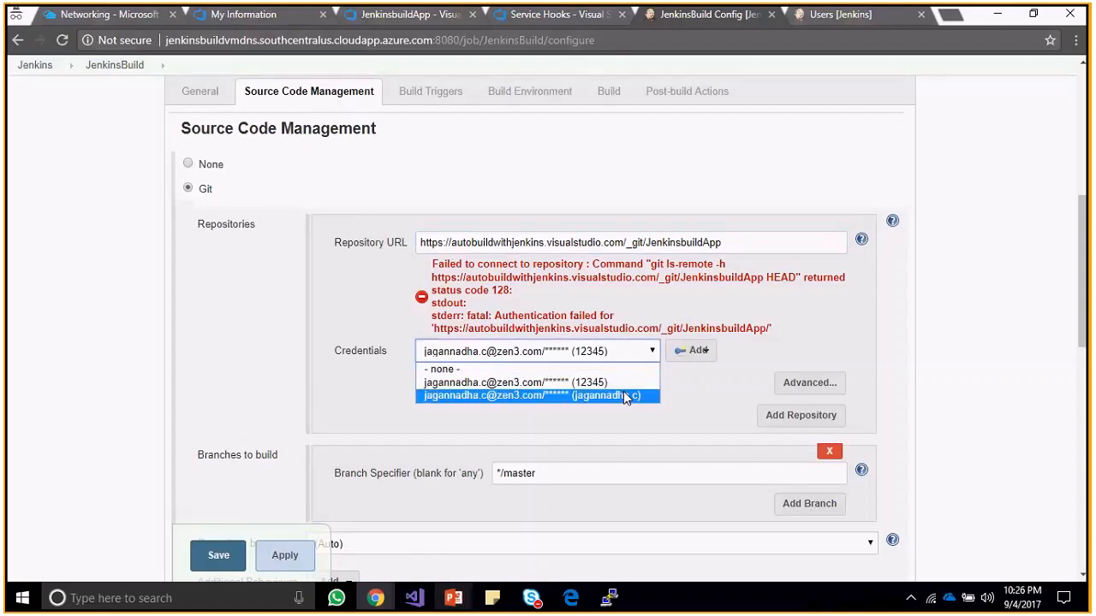
{"action": "left_click", "coordinate": [627, 394]}
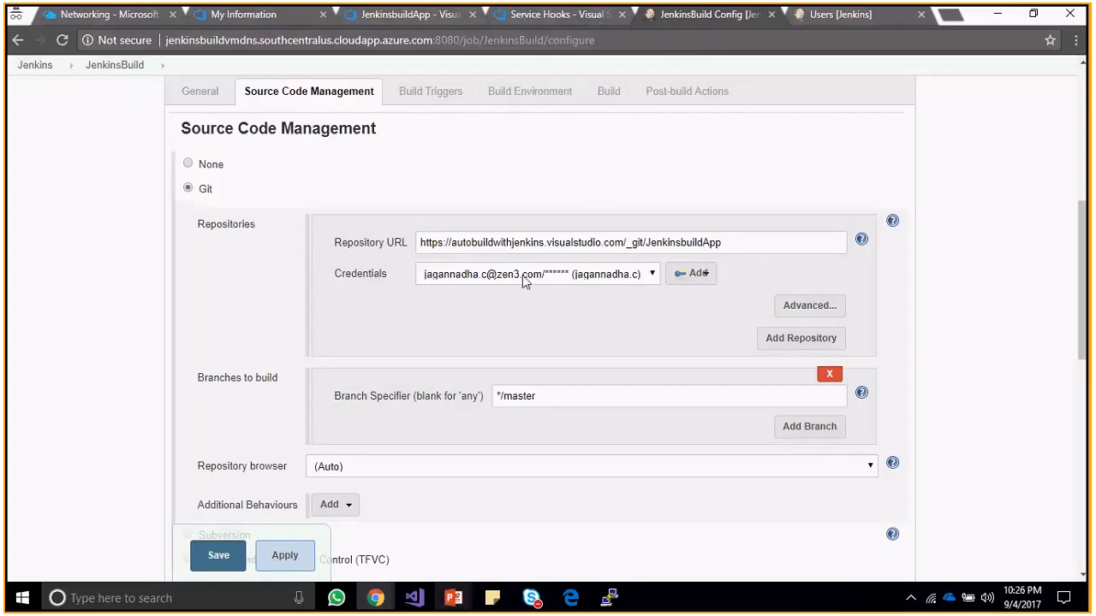
{"action": "left_click", "coordinate": [281, 555]}
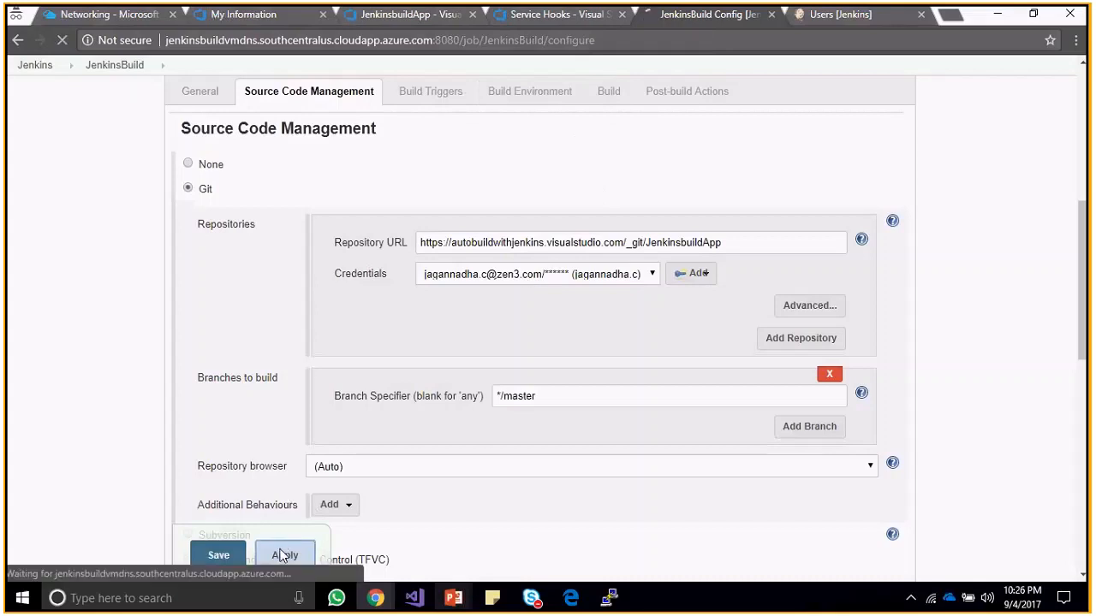
{"action": "left_click", "coordinate": [220, 558]}
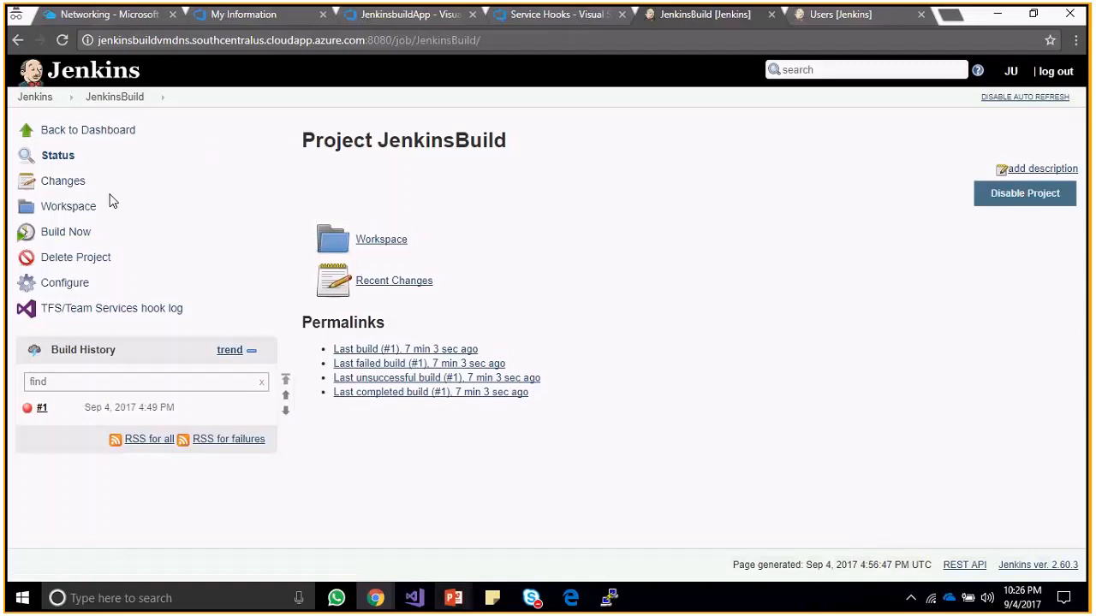
Run a JenkinsBuild build, open build #2's details, then return to the Visual Studio accounts page.
{"action": "left_click", "coordinate": [68, 234]}
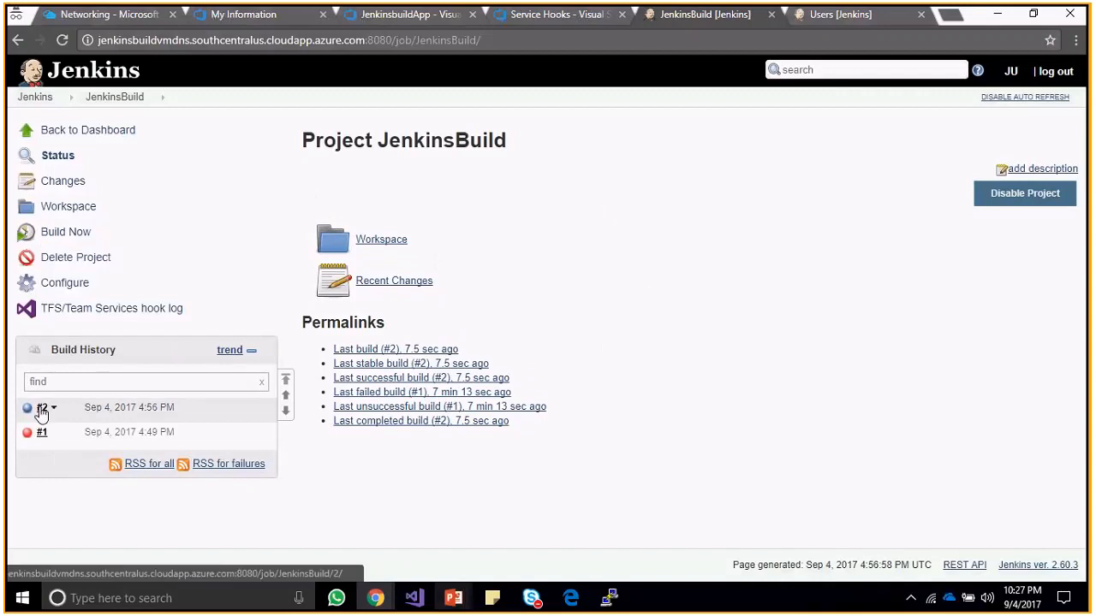
{"action": "left_click", "coordinate": [42, 408]}
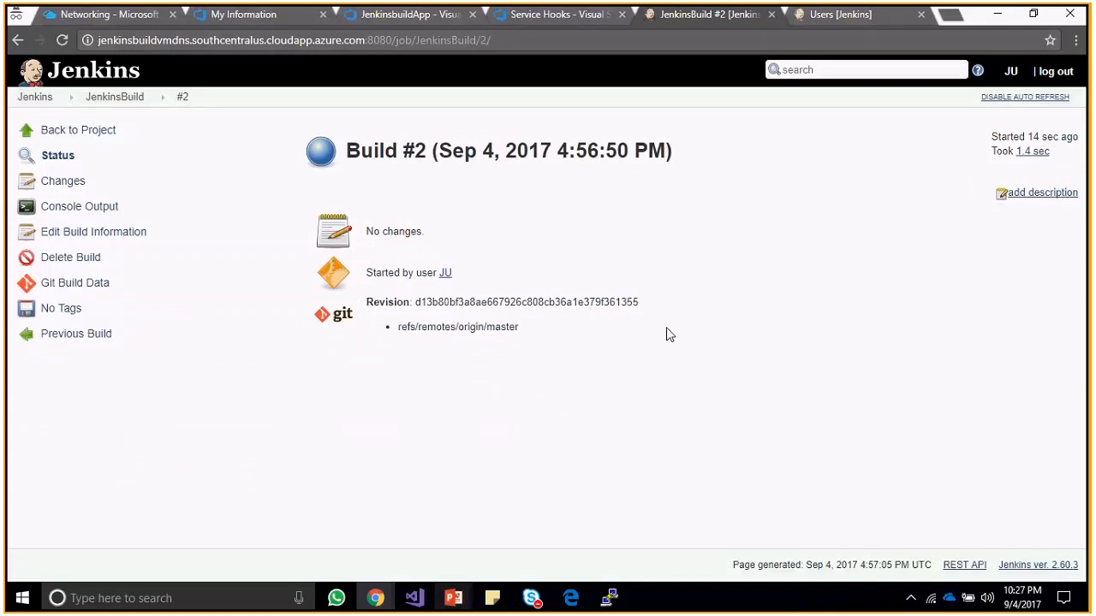
{"action": "left_click", "coordinate": [259, 15]}
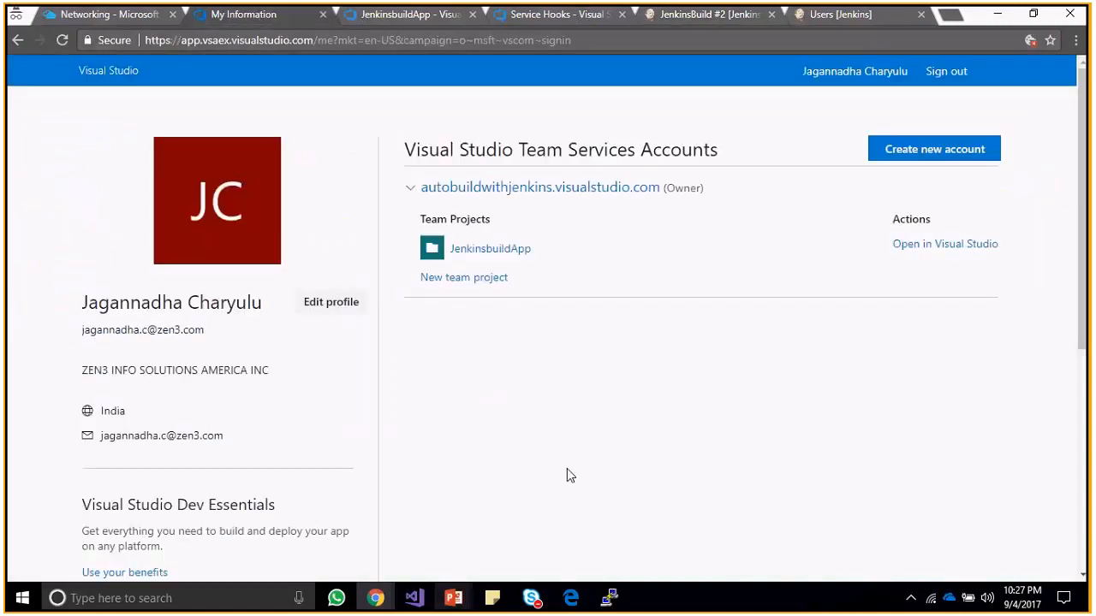
Bring the DevOps ramp-up meeting window forward from the taskbar and stop screen sharing.
{"action": "mouse_move", "coordinate": [532, 598]}
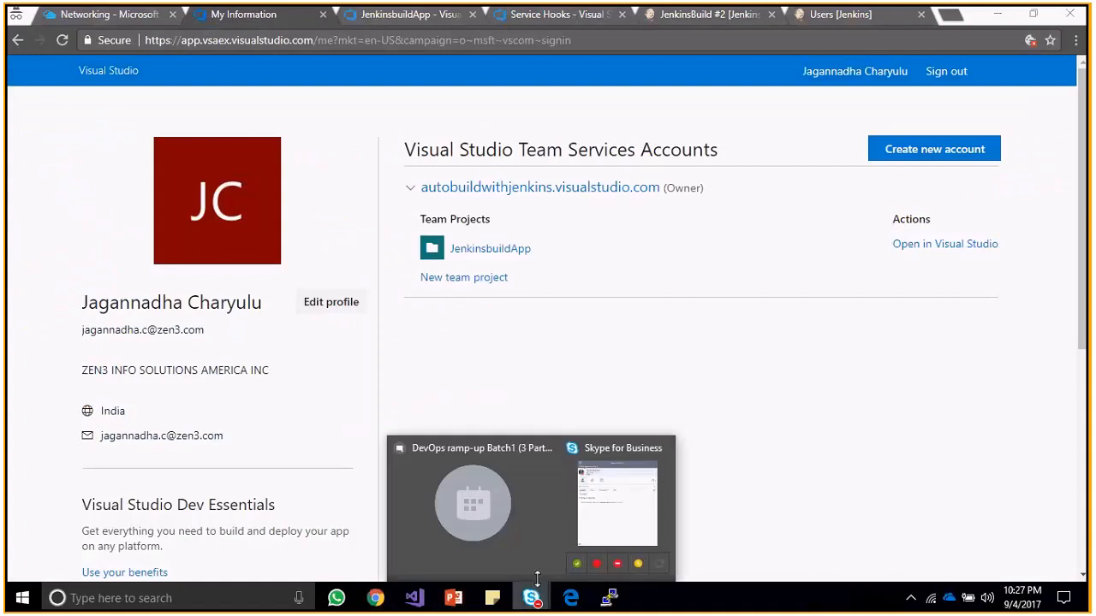
{"action": "left_click", "coordinate": [507, 511]}
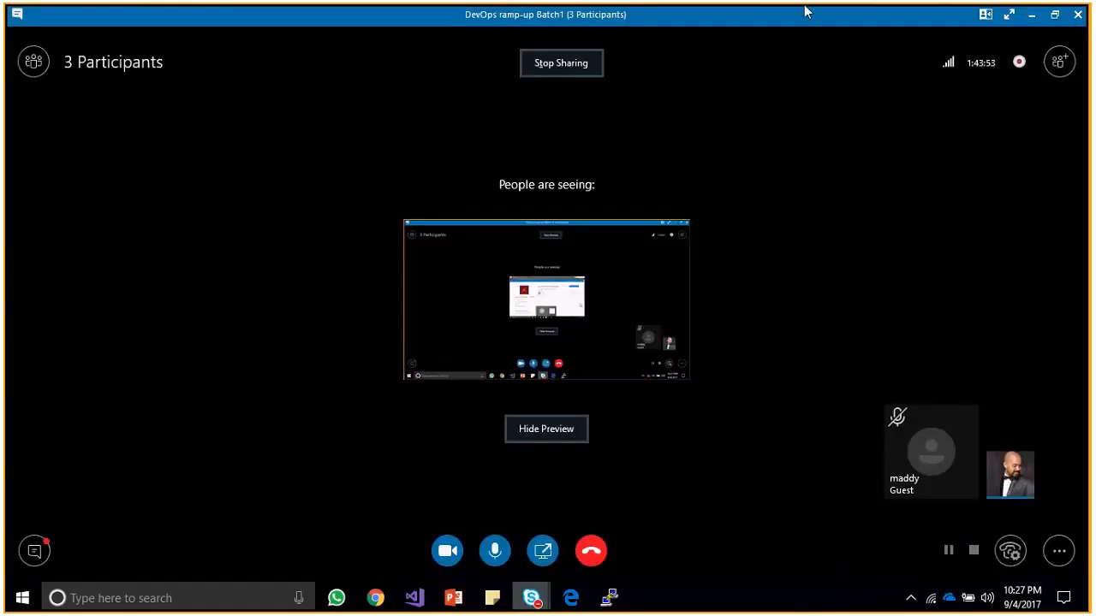
{"action": "mouse_move", "coordinate": [825, 23]}
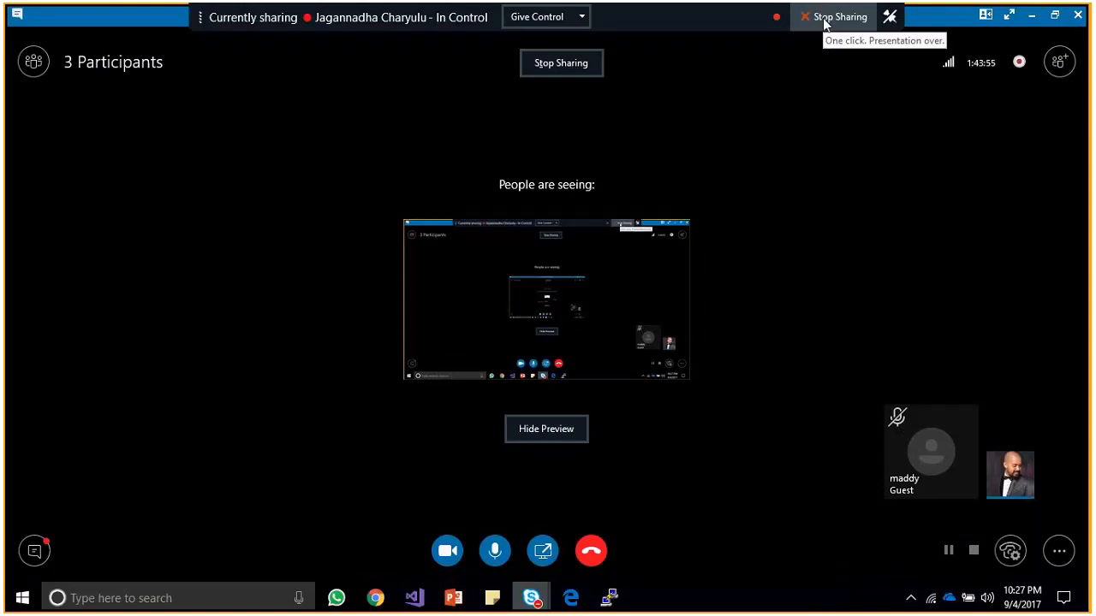
{"action": "left_click", "coordinate": [825, 19]}
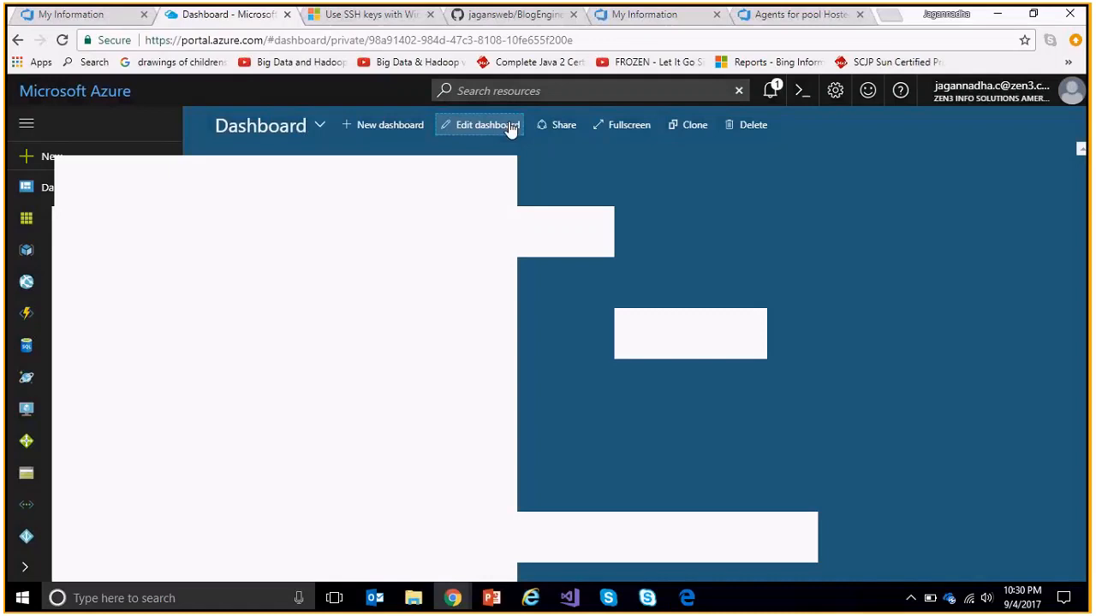
Reload the Azure portal dashboard from its address bar.
{"action": "left_click", "coordinate": [812, 41]}
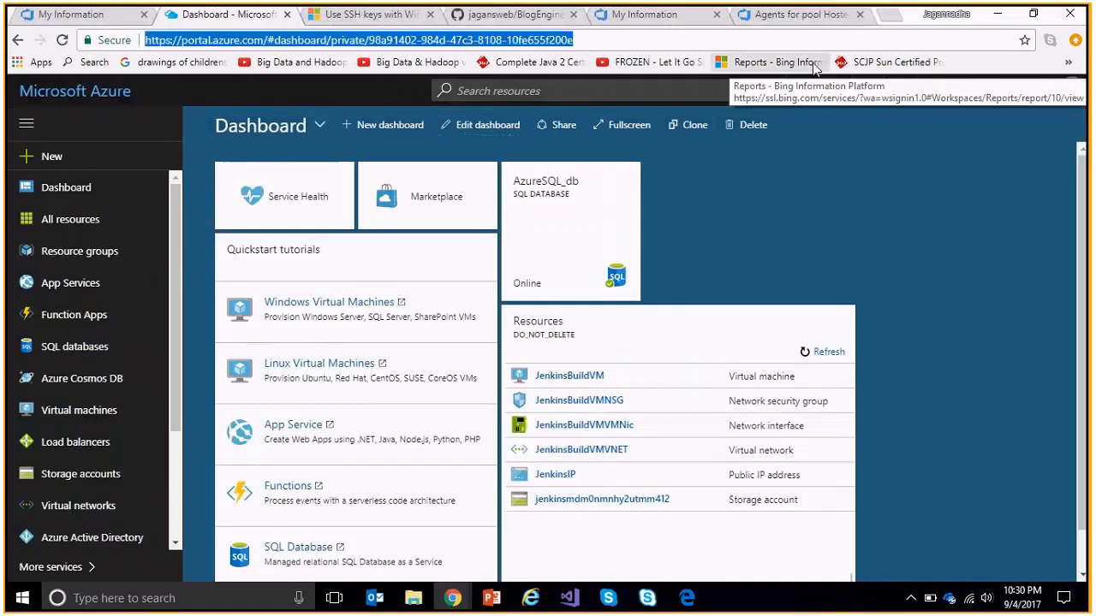
{"action": "key", "text": "Return"}
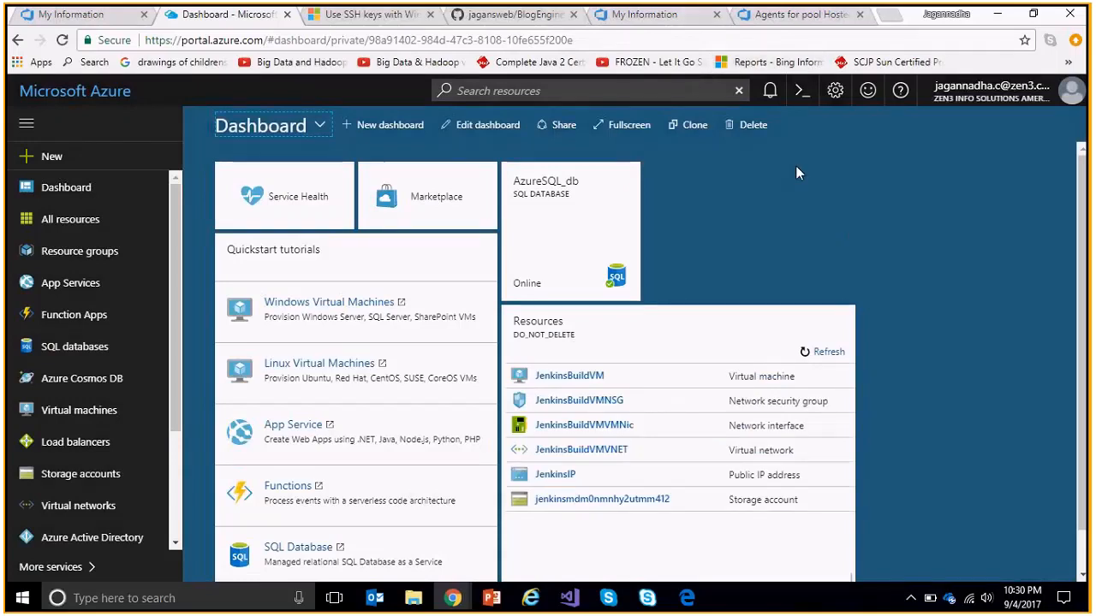
Start entering visualstudio.com in the browser address bar, then bring Visual Studio forward.
{"action": "left_click", "coordinate": [645, 15]}
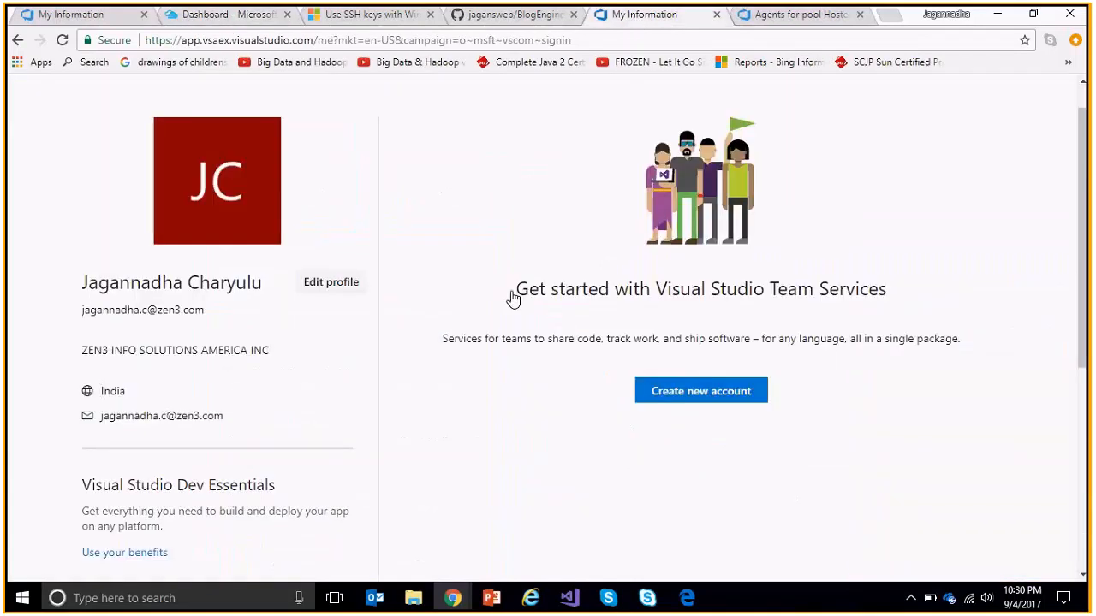
{"action": "scroll", "coordinate": [501, 315], "scroll_direction": "up", "scroll_amount": 1}
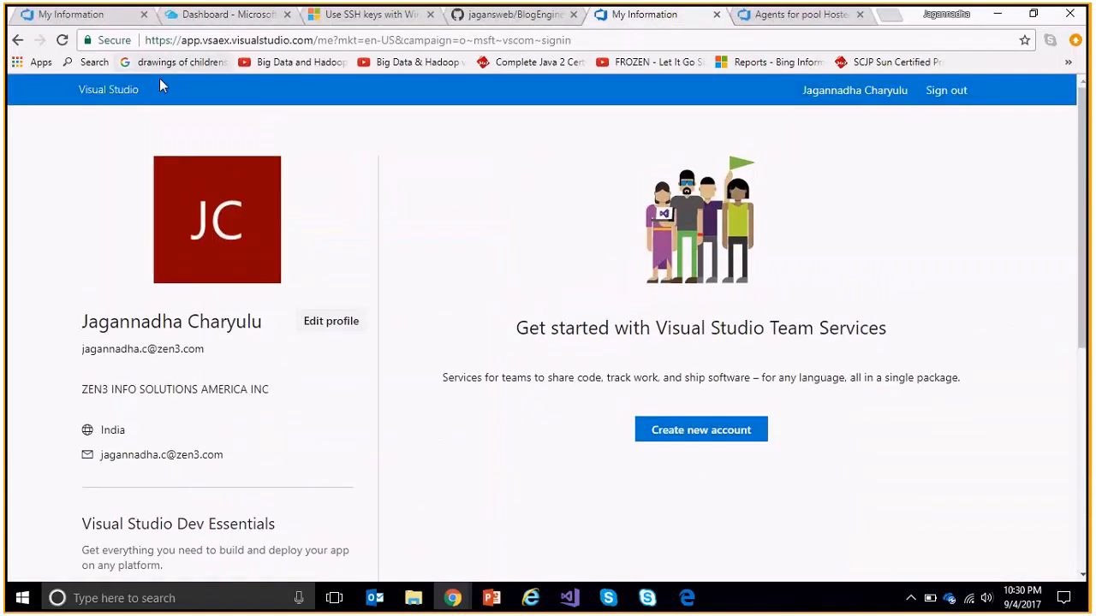
{"action": "left_click", "coordinate": [499, 40]}
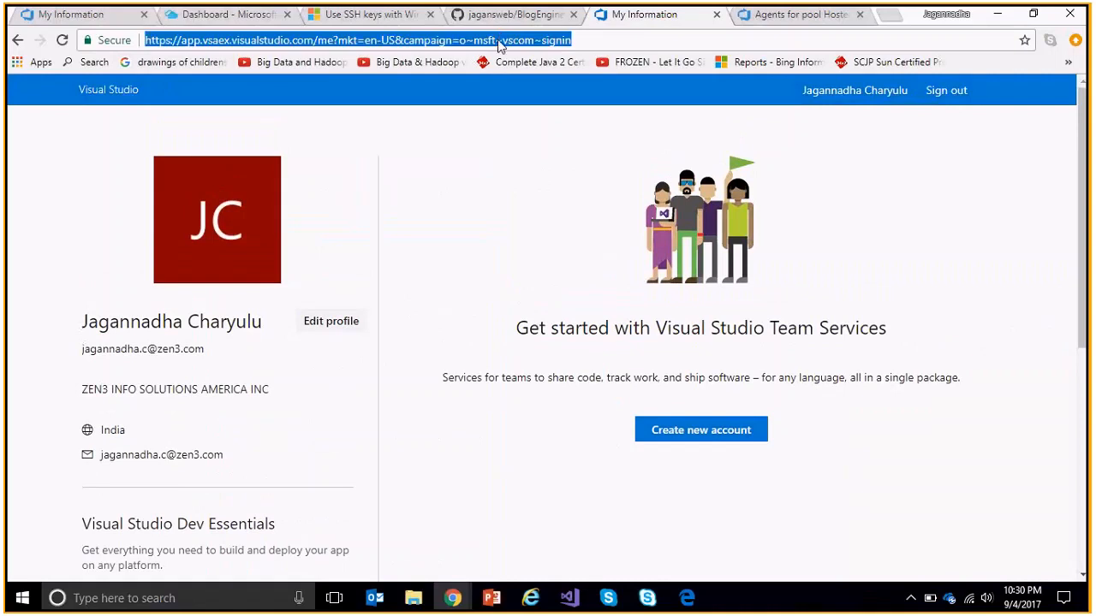
{"action": "type", "text": "visualstudio.com"}
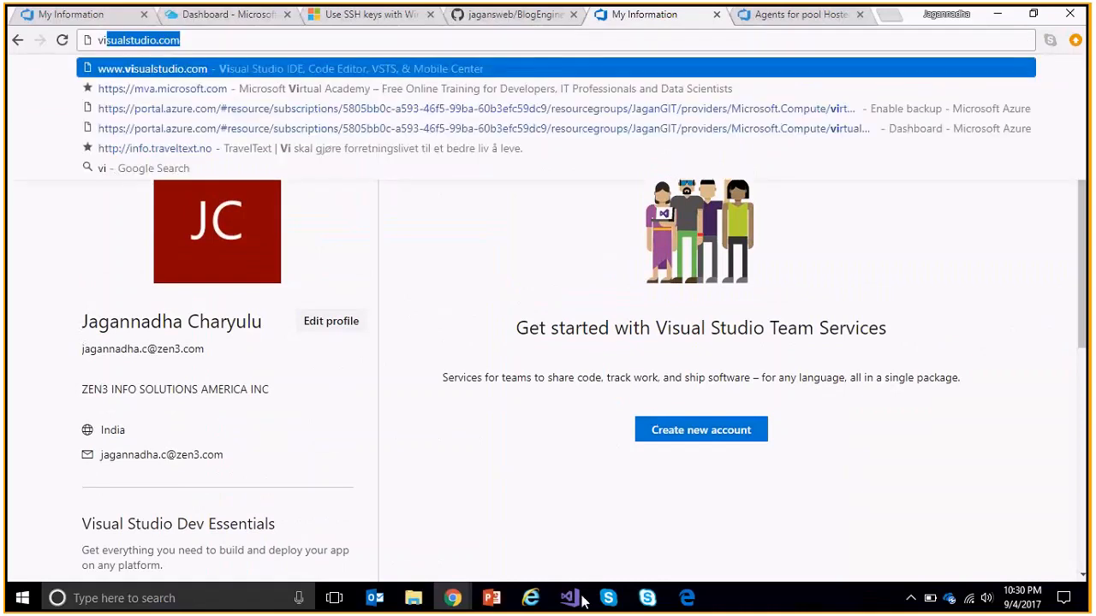
{"action": "left_click", "coordinate": [581, 600]}
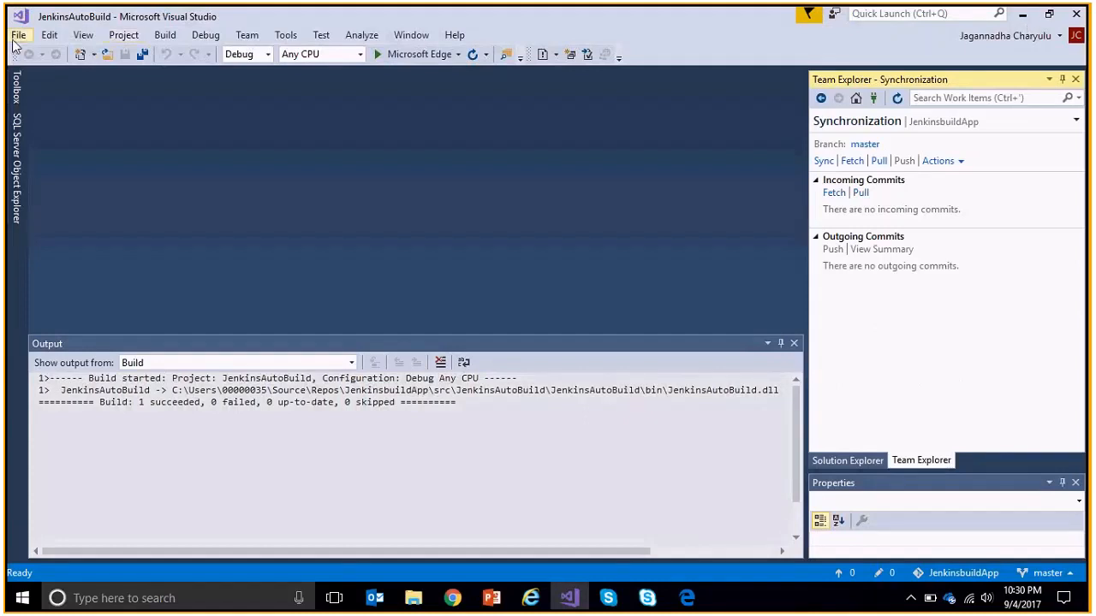
Show Solution Explorer and select the JenkinsAutoBuild solution.
{"action": "left_click", "coordinate": [850, 462]}
{"action": "left_click", "coordinate": [888, 151]}
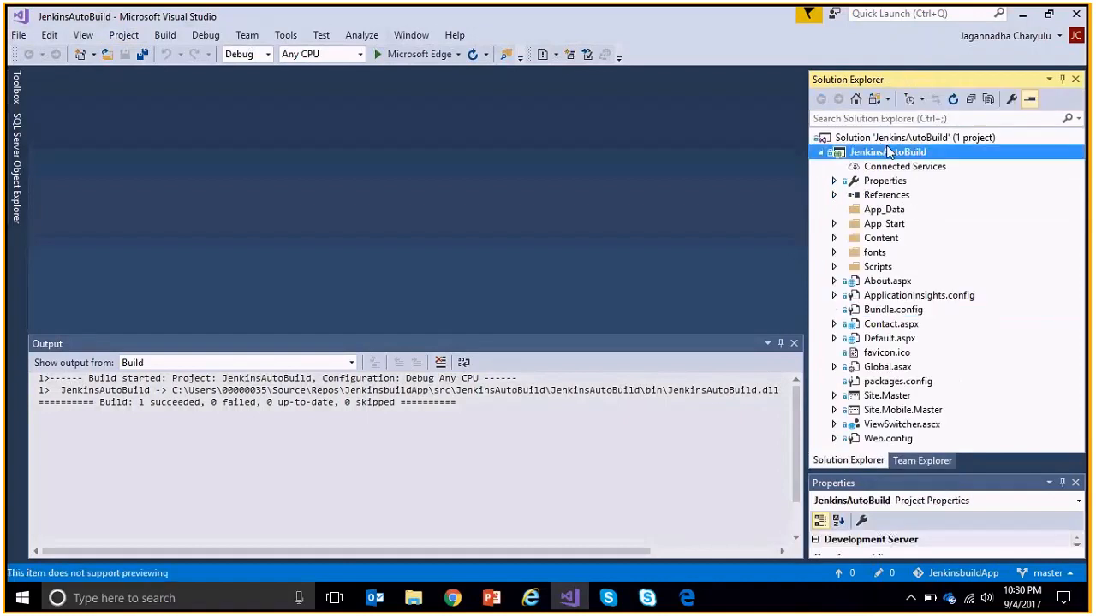
{"action": "left_click", "coordinate": [917, 139]}
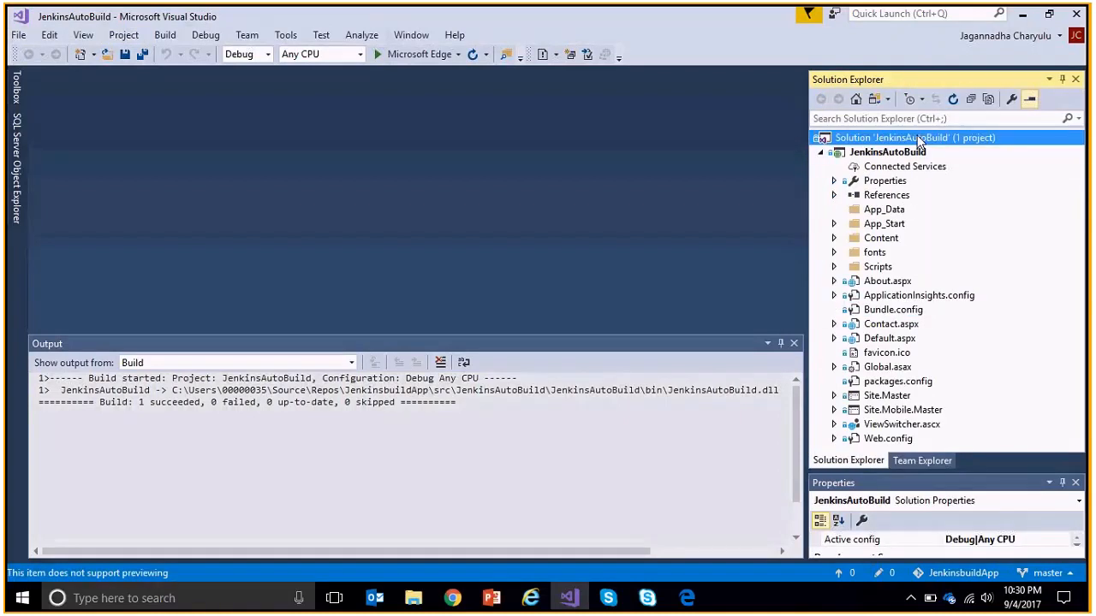
{"action": "right_click", "coordinate": [919, 142]}
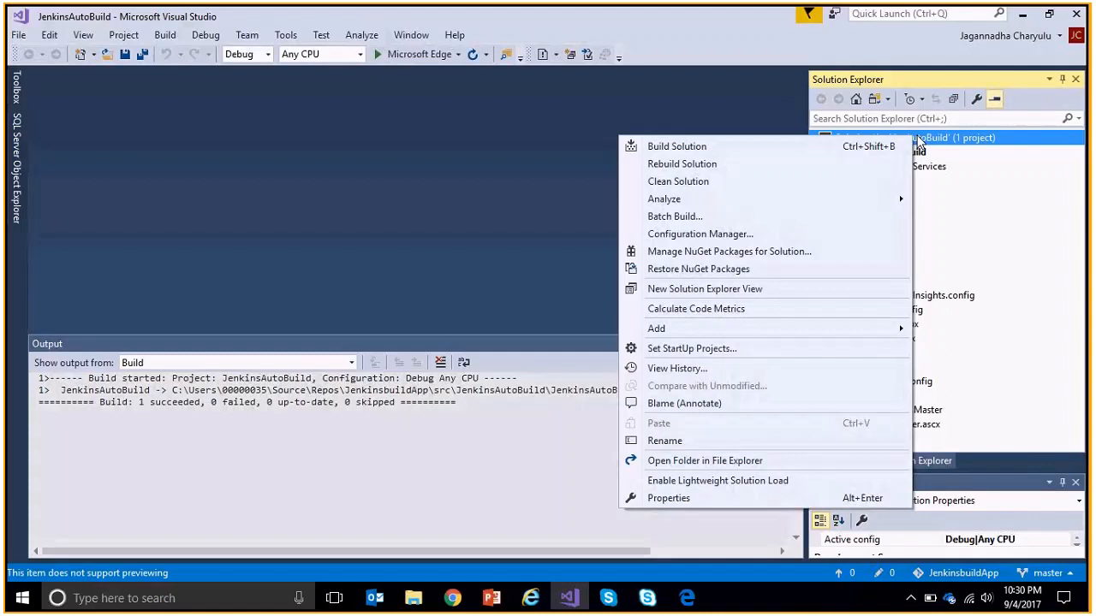
{"action": "left_click", "coordinate": [918, 138]}
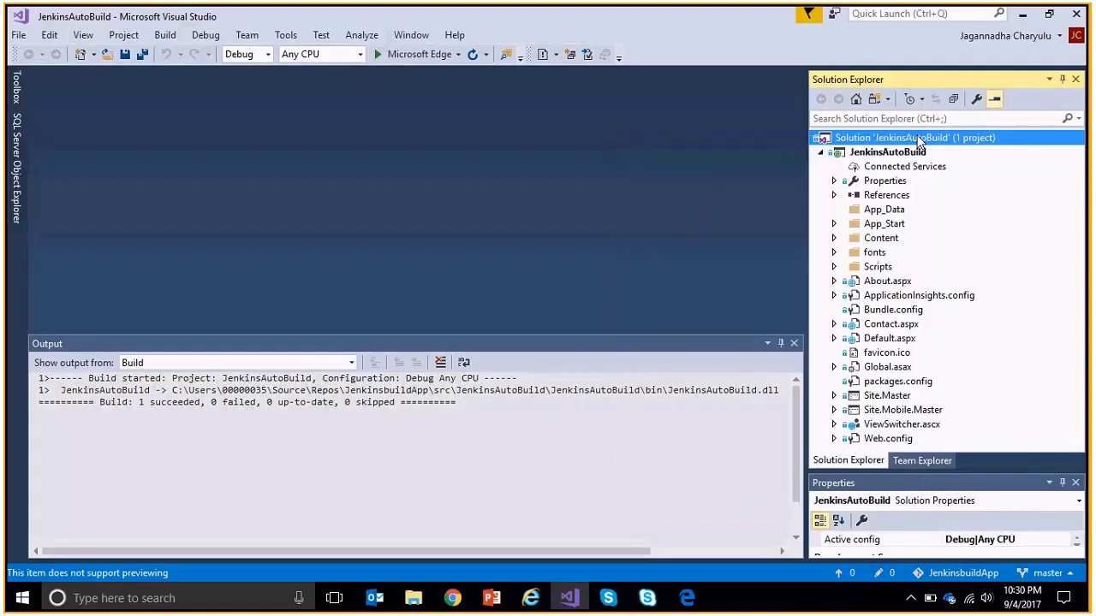
Open Default.aspx in the editor and close the Output window to enlarge it.
{"action": "left_click", "coordinate": [890, 340]}
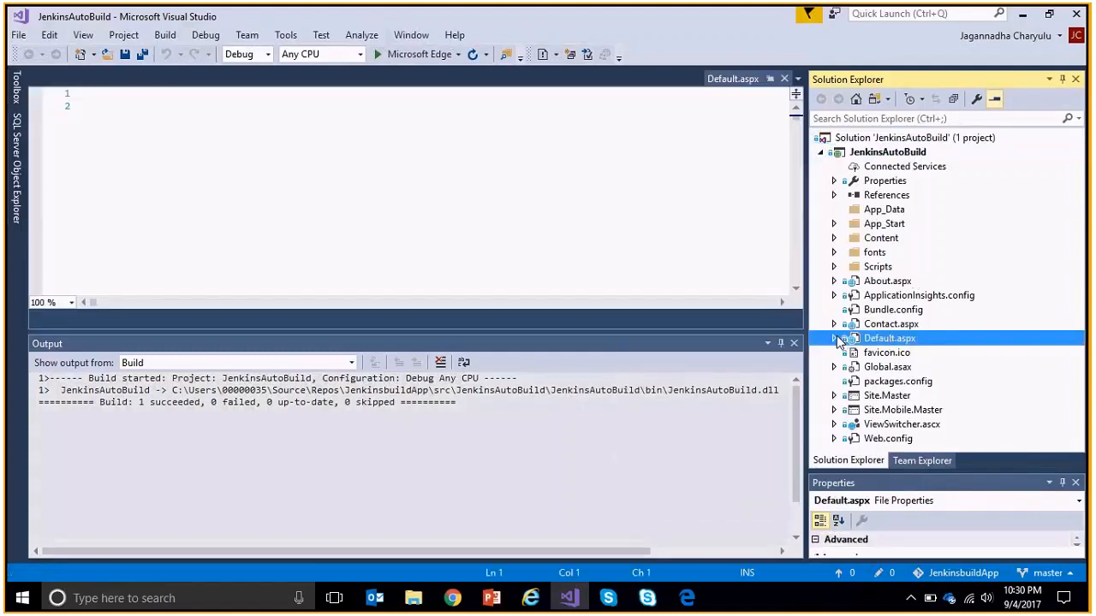
{"action": "left_click", "coordinate": [836, 339]}
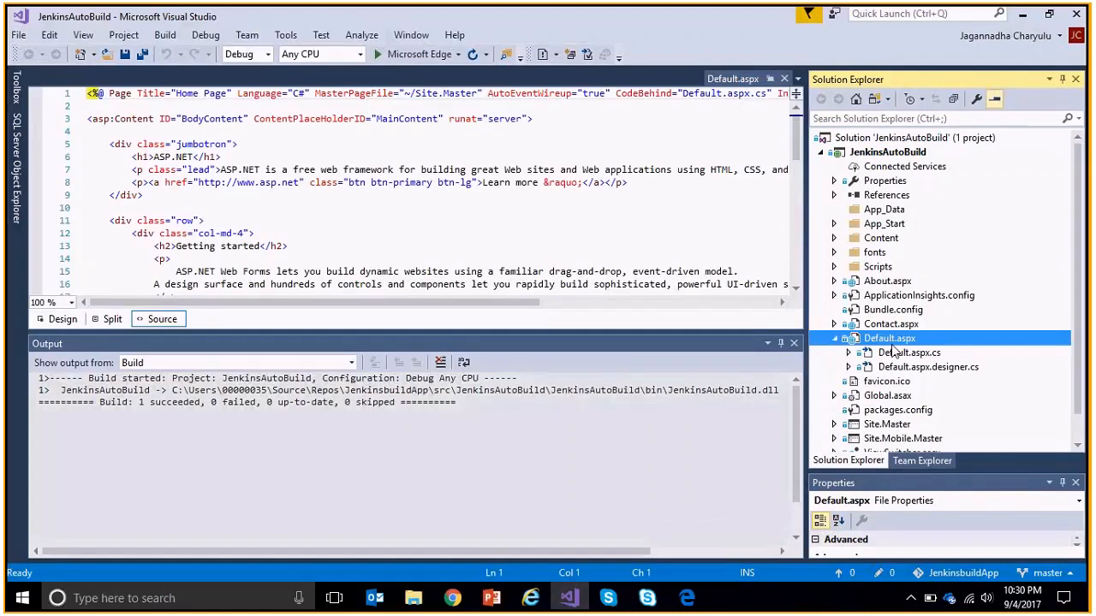
{"action": "left_click", "coordinate": [794, 344]}
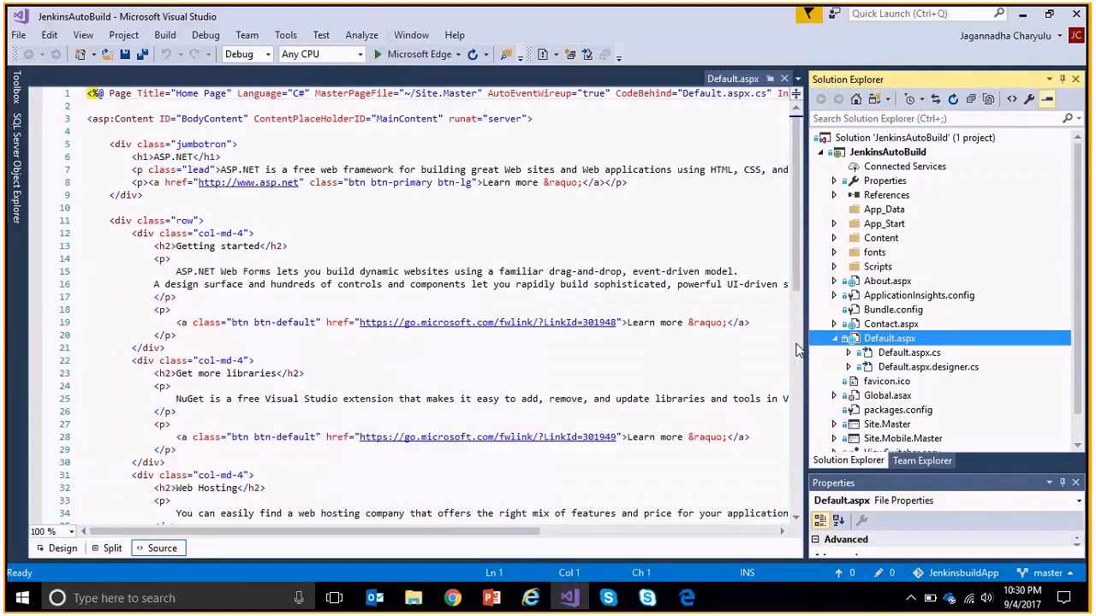
{"action": "left_click", "coordinate": [289, 183]}
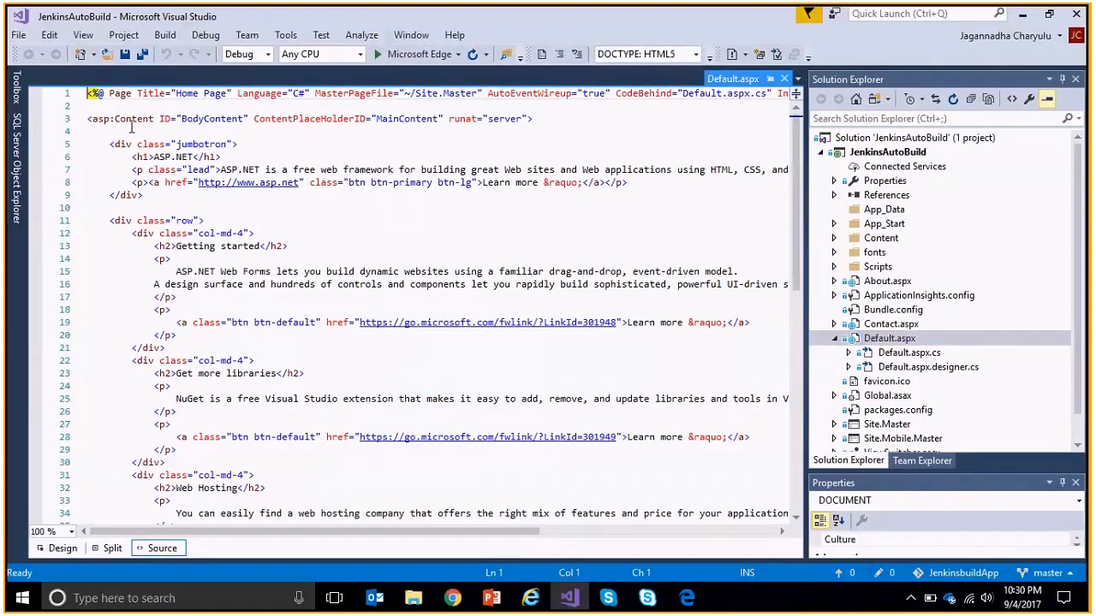
Insert a blank line above the jumbotron's closing div in Default.aspx.
{"action": "key", "text": "Down"}
{"action": "key", "text": "Down"}
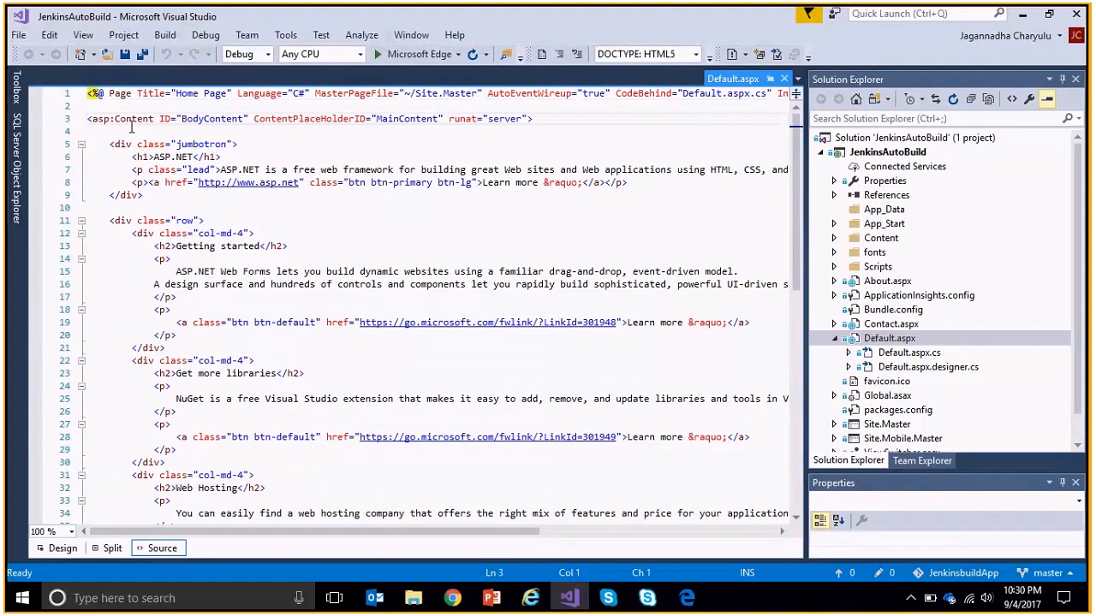
{"action": "key", "text": "Down"}
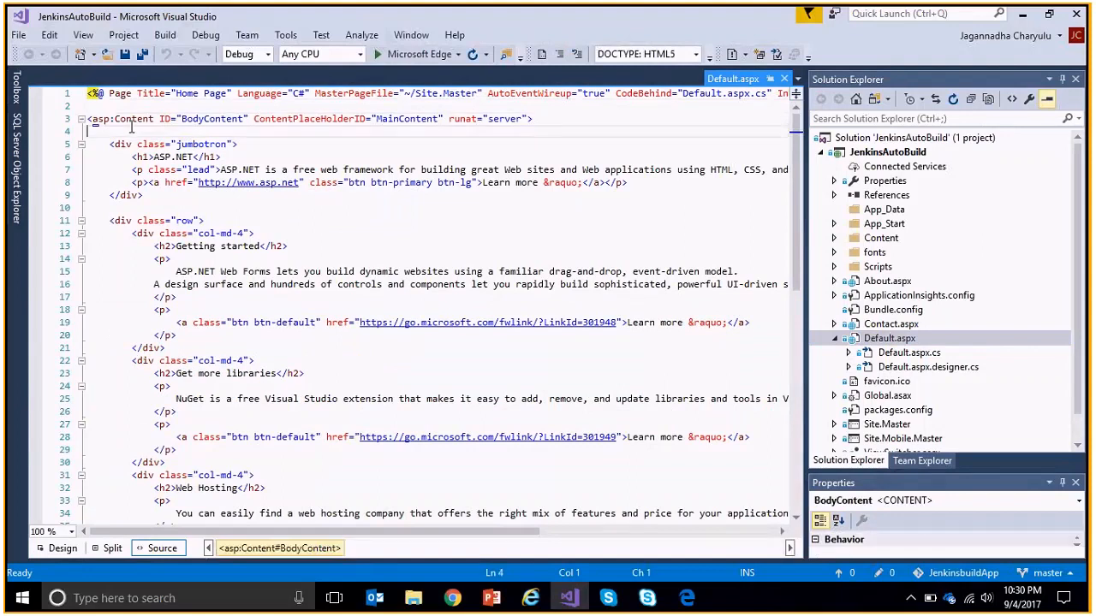
{"action": "key", "text": "ctrl+Home"}
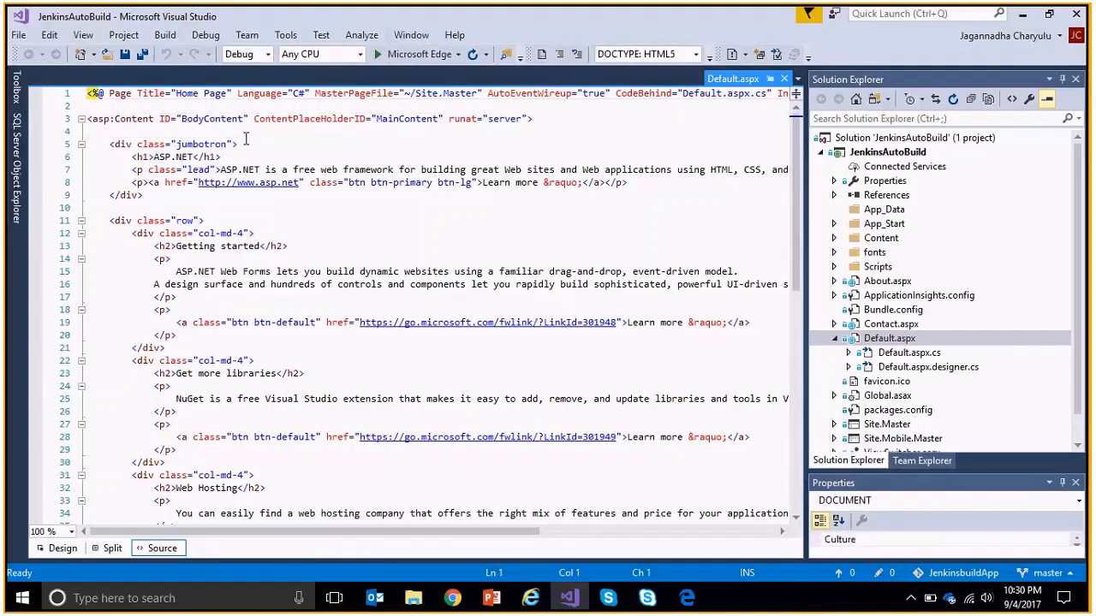
{"action": "key", "text": "Down"}
{"action": "key", "text": "Down"}
{"action": "key", "text": "Down"}
{"action": "key", "text": "Down"}
{"action": "key", "text": "Down"}
{"action": "key", "text": "Down"}
{"action": "key", "text": "Down"}
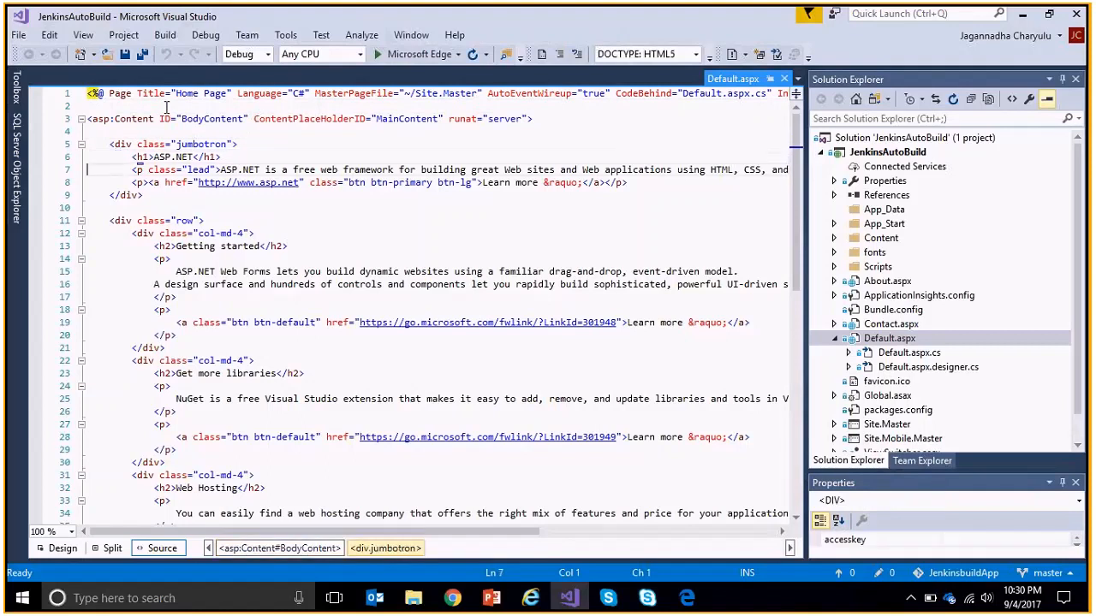
{"action": "key", "text": "Down"}
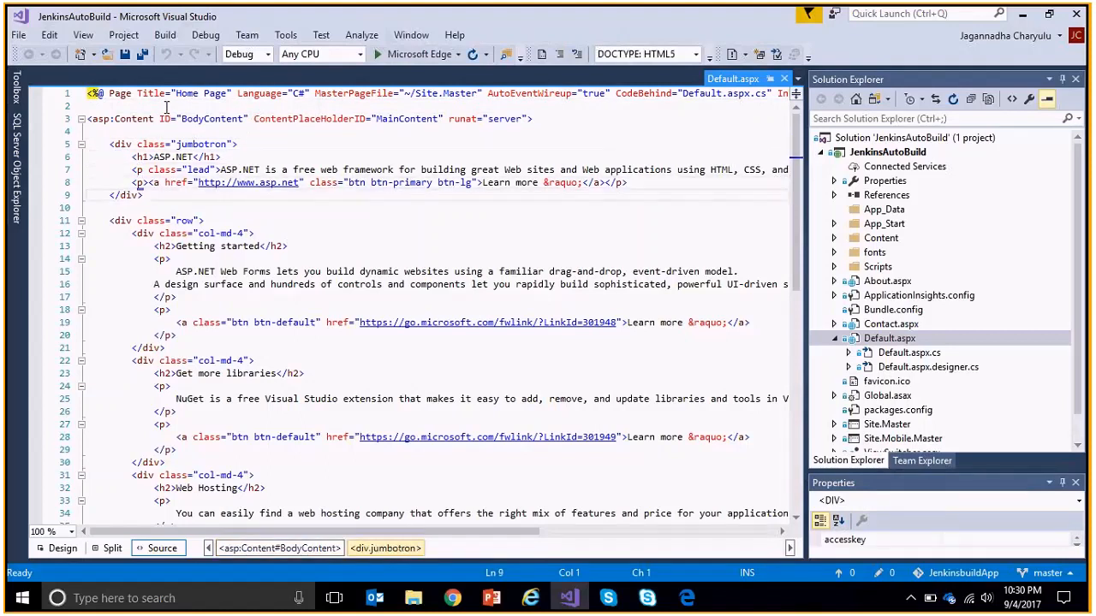
{"action": "key", "text": "Return"}
{"action": "key", "text": "Up"}
{"action": "key", "text": "Up"}
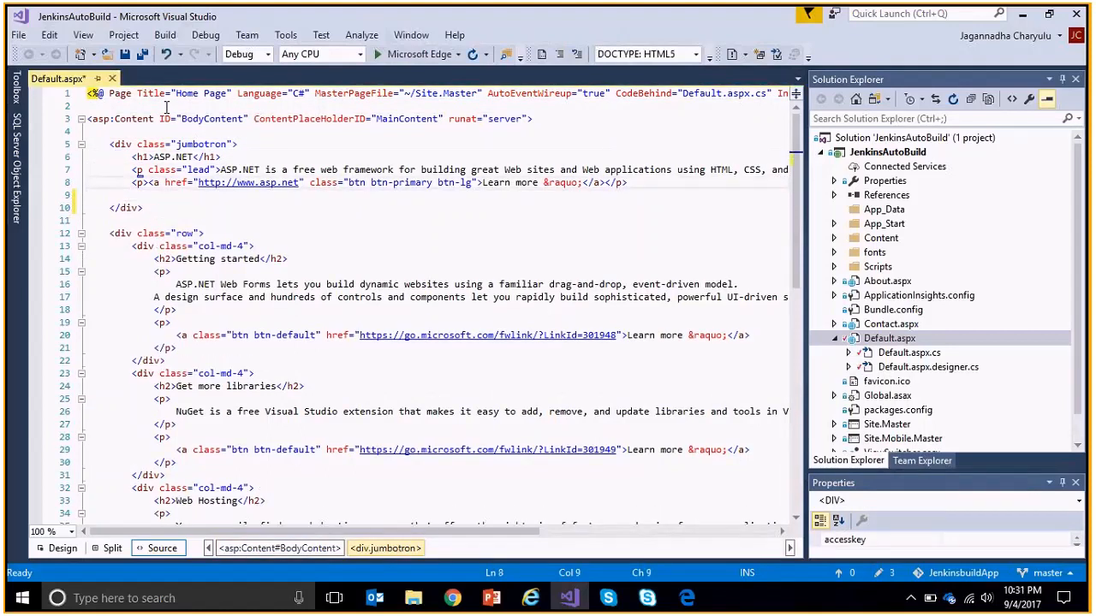
Copy the <h1>ASP.NET</h1> heading line.
{"action": "key", "text": "shift+Down"}
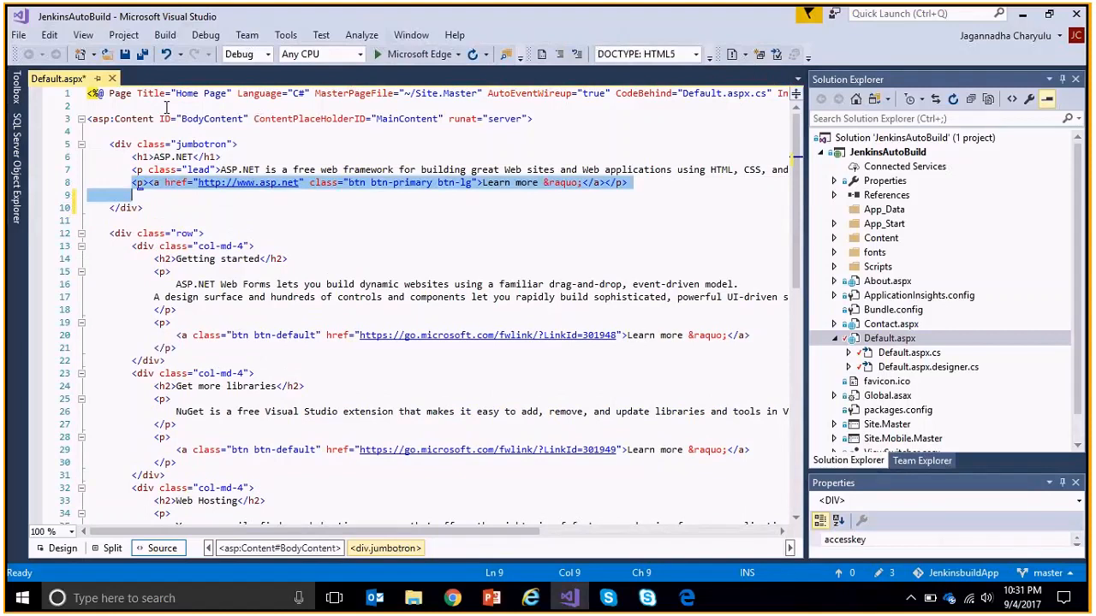
{"action": "key", "text": "shift+Left"}
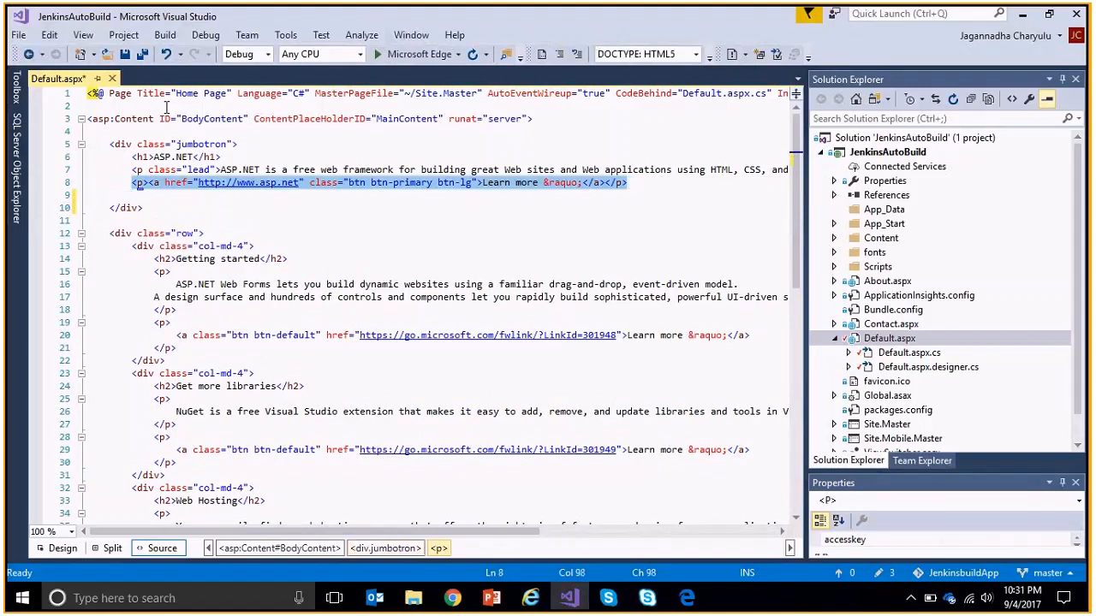
{"action": "key", "text": "Up"}
{"action": "key", "text": "Up"}
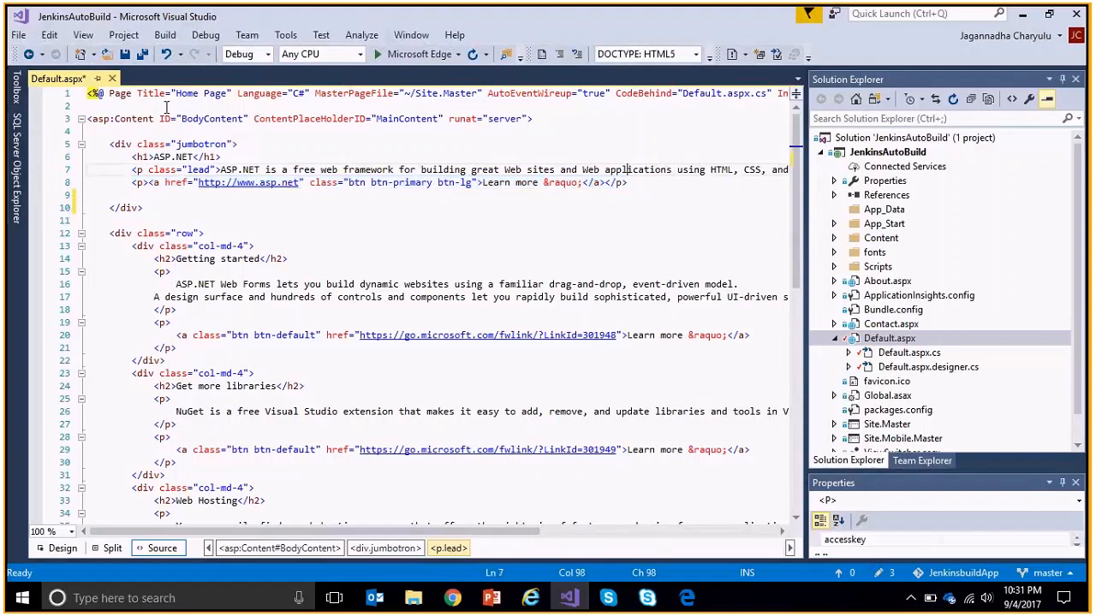
{"action": "key", "text": "shift+Left"}
{"action": "key", "text": "shift+Left"}
{"action": "key", "text": "shift+Left"}
{"action": "key", "text": "shift+Left"}
{"action": "key", "text": "shift+Left"}
{"action": "key", "text": "shift+Left"}
{"action": "key", "text": "shift+Left"}
{"action": "key", "text": "shift+Left"}
{"action": "key", "text": "shift+Left"}
{"action": "key", "text": "shift+Left"}
{"action": "key", "text": "shift+Left"}
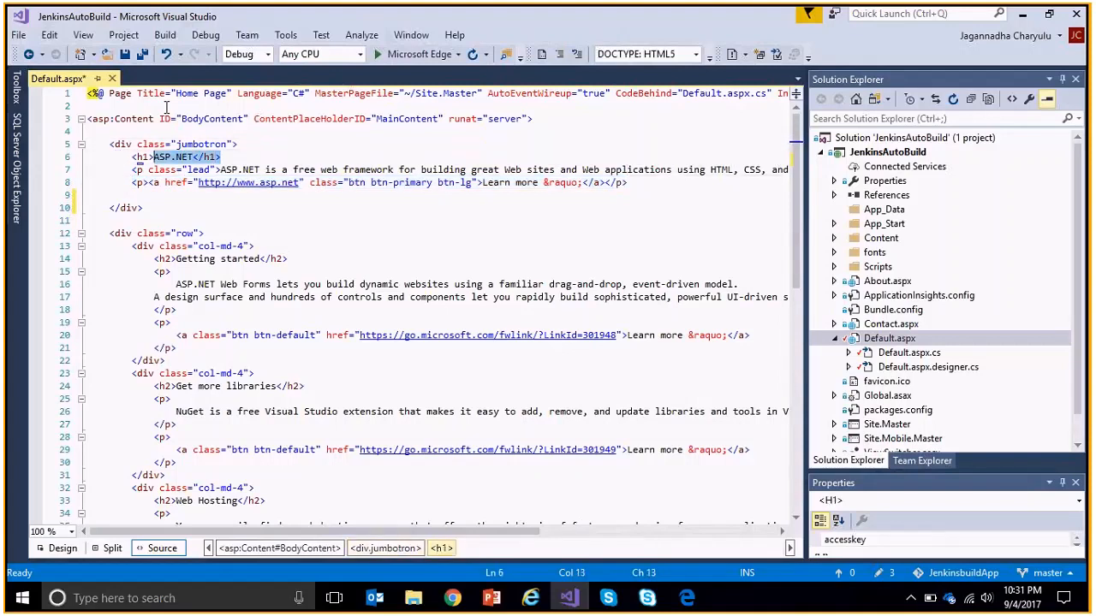
{"action": "key", "text": "shift+Left"}
{"action": "key", "text": "shift+Left"}
{"action": "key", "text": "shift+Left"}
{"action": "key", "text": "shift+Left"}
{"action": "key", "text": "ctrl+c"}
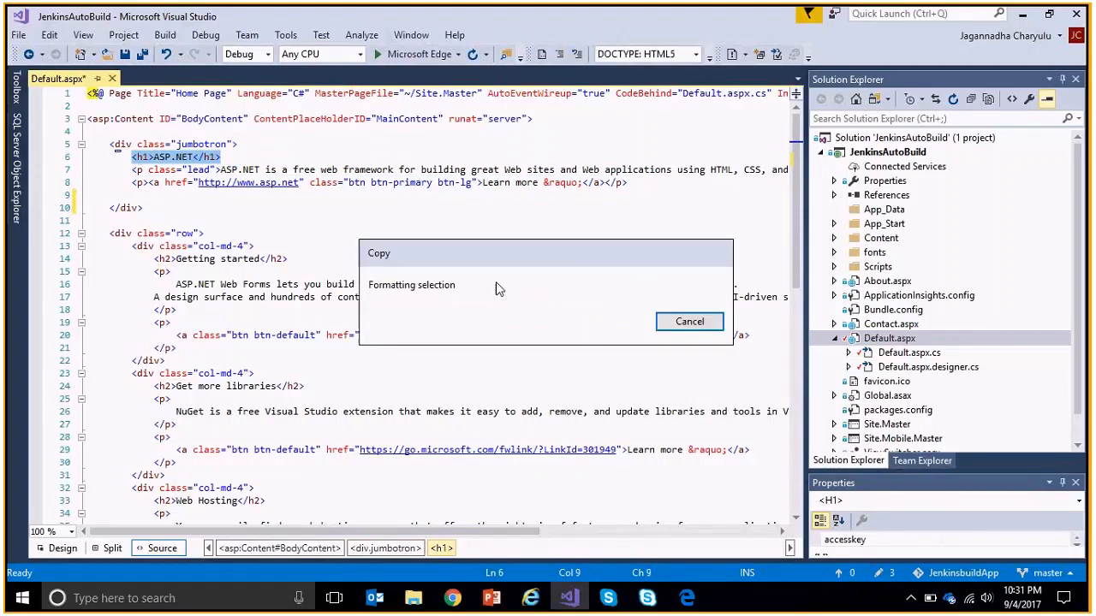
{"action": "left_click", "coordinate": [691, 324]}
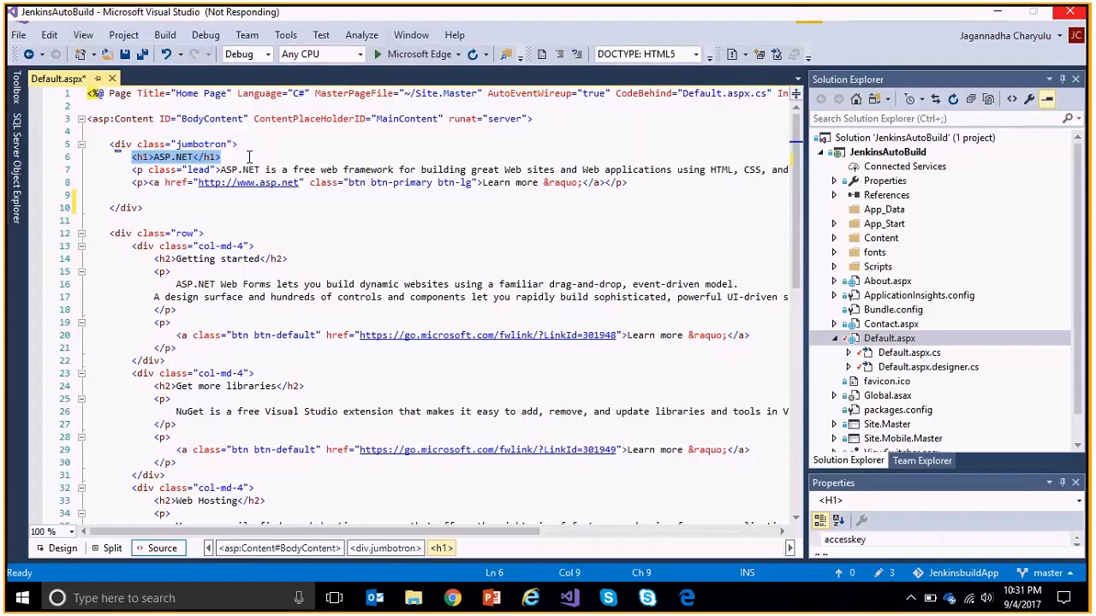
Paste the heading on line 7 and change its text to 'Committing changes to test Jenkins Autobuild'.
{"action": "left_click", "coordinate": [247, 170]}
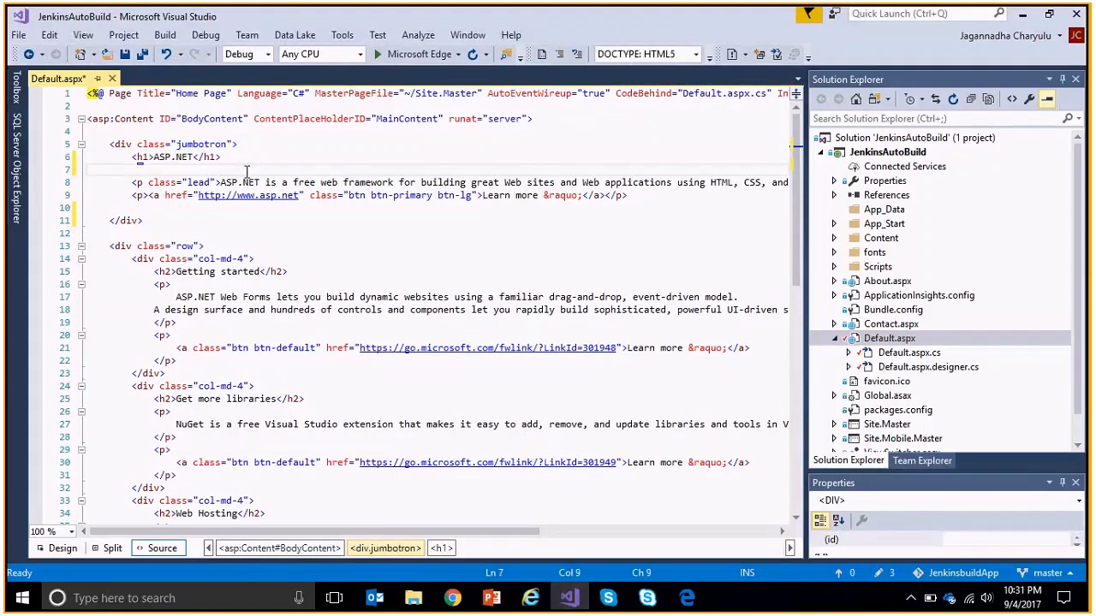
{"action": "key", "text": "ctrl+v"}
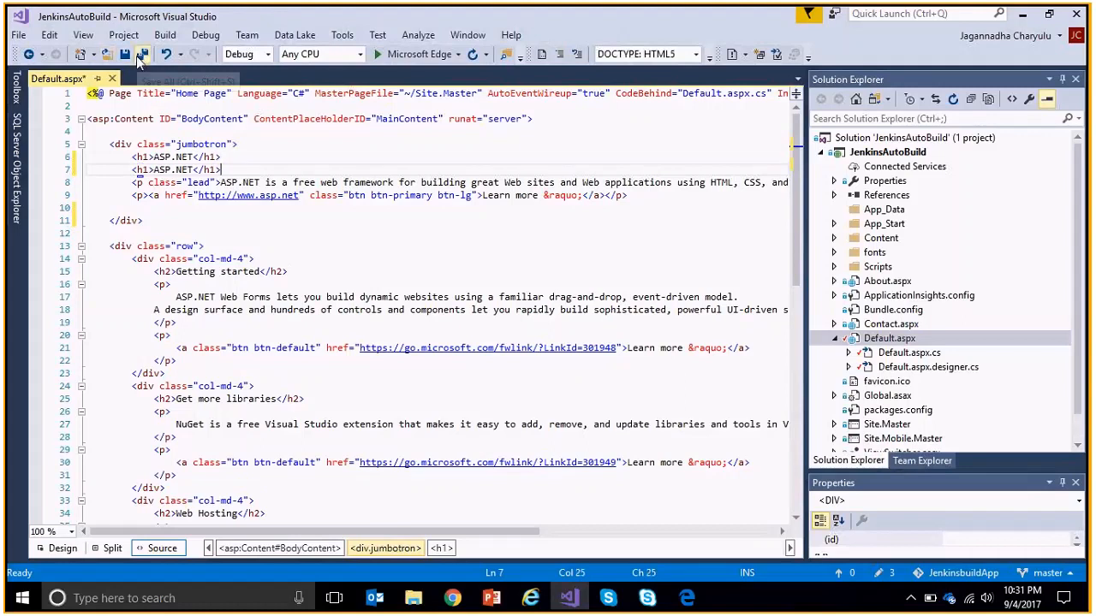
{"action": "key", "text": "Left"}
{"action": "key", "text": "Left"}
{"action": "key", "text": "Left"}
{"action": "key", "text": "Left"}
{"action": "key", "text": "Left"}
{"action": "key", "text": "shift+Left"}
{"action": "key", "text": "shift+Left"}
{"action": "key", "text": "shift+Left"}
{"action": "key", "text": "shift+Left"}
{"action": "key", "text": "shift+Left"}
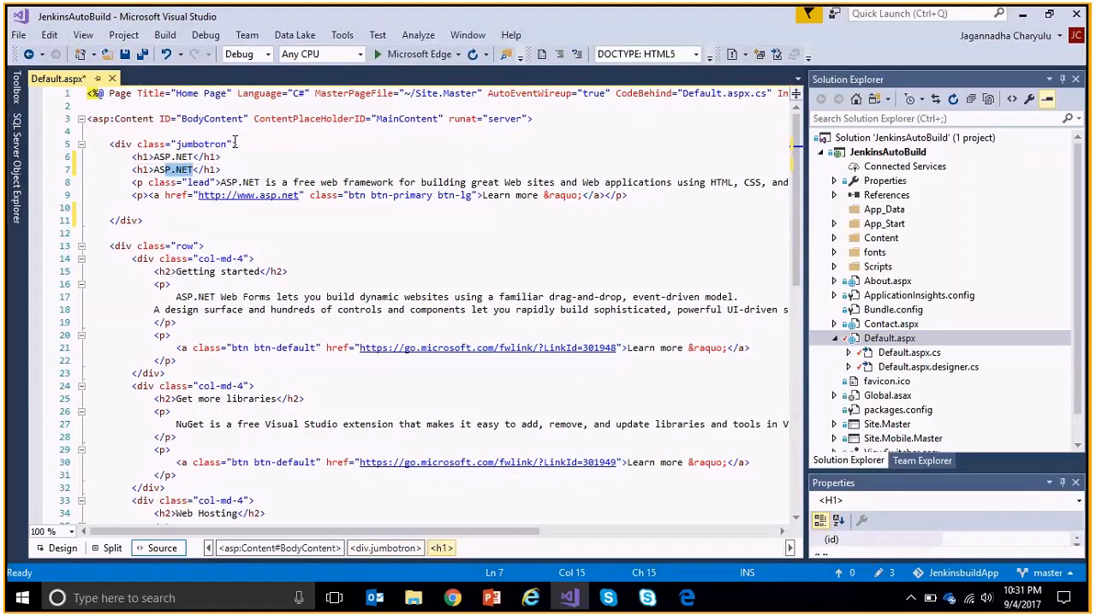
{"action": "key", "text": "shift+Left"}
{"action": "key", "text": "shift+Left"}
{"action": "type", "text": "Committing changes"}
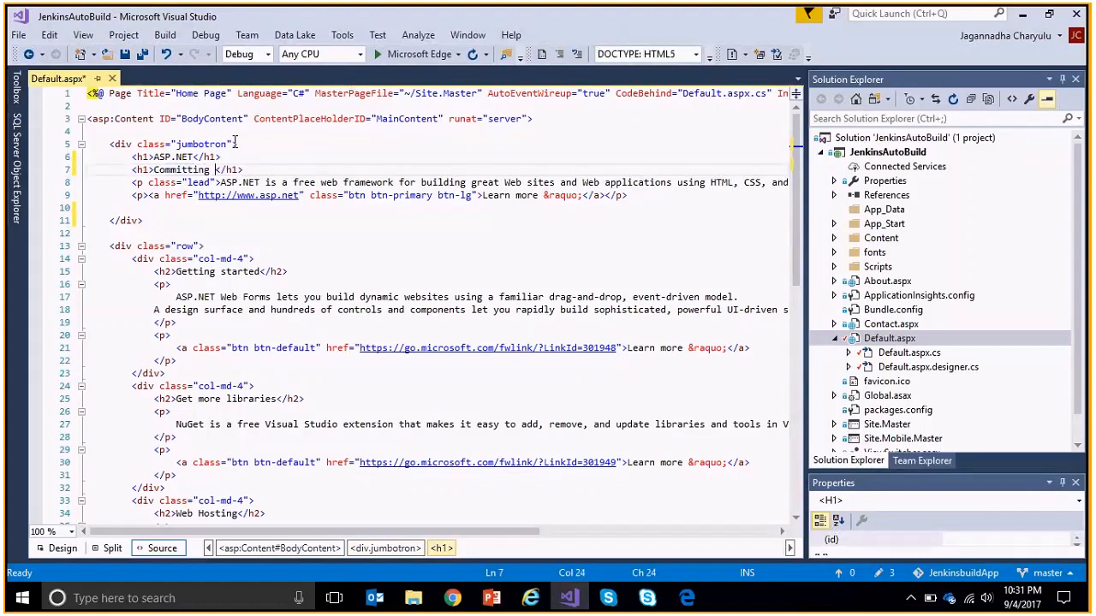
{"action": "type", "text": " to test Jenkins"}
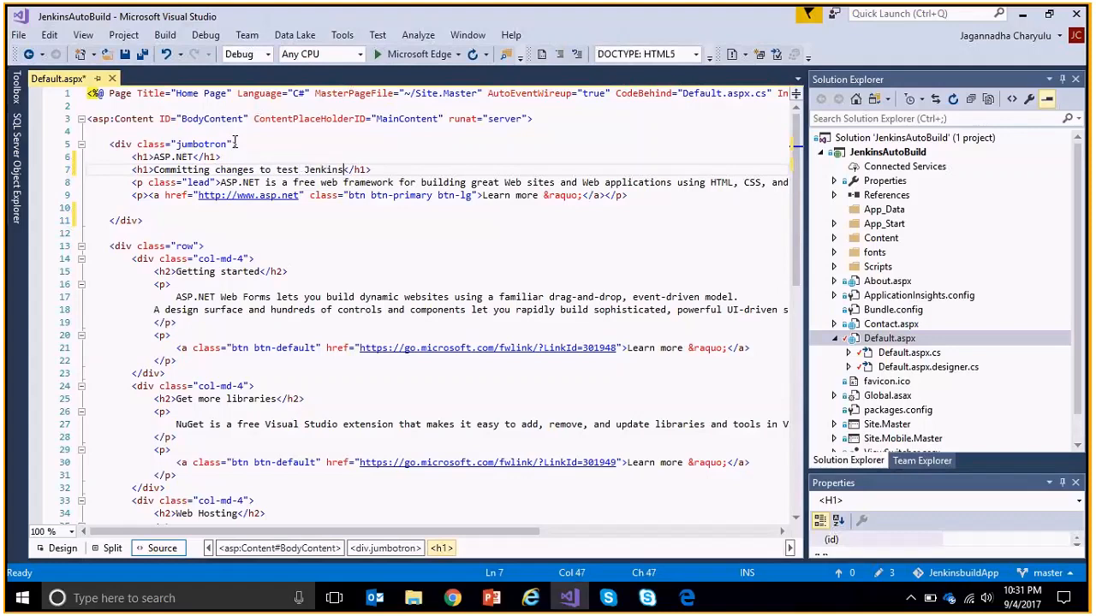
{"action": "type", "text": " Autobuild"}
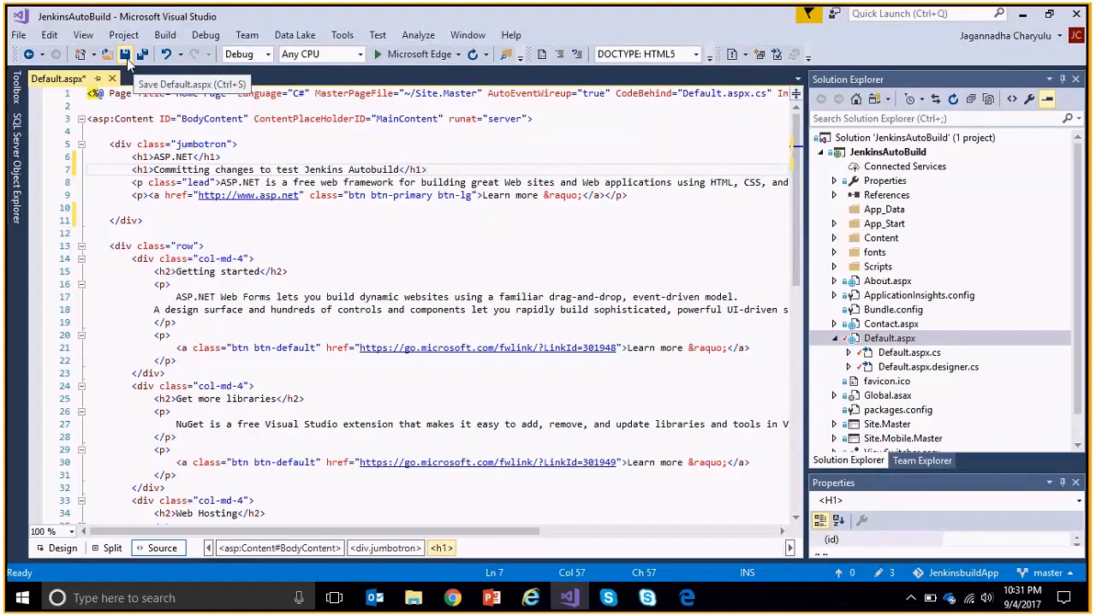
Save Default.aspx and start a commit of the JenkinsAutoBuild solution's changes.
{"action": "left_click", "coordinate": [126, 60]}
{"action": "left_click", "coordinate": [887, 139]}
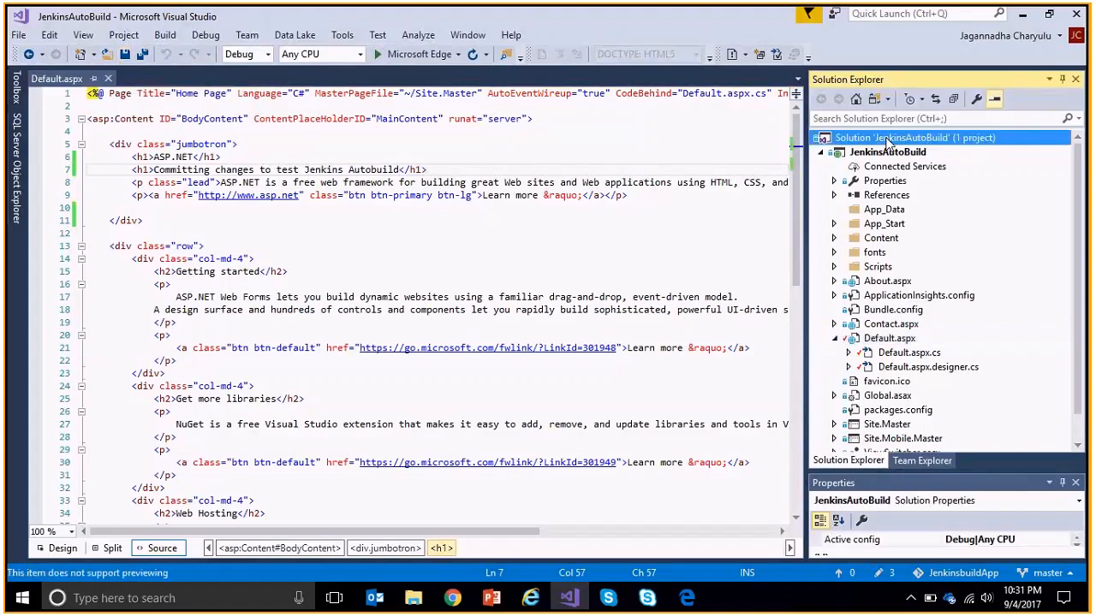
{"action": "right_click", "coordinate": [887, 141]}
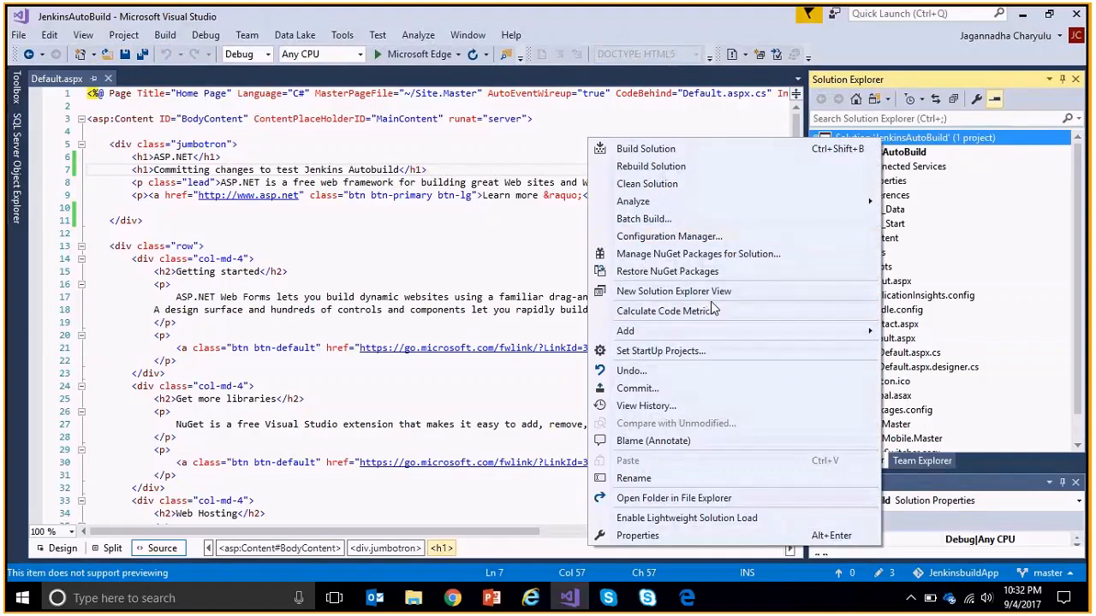
{"action": "left_click", "coordinate": [644, 390]}
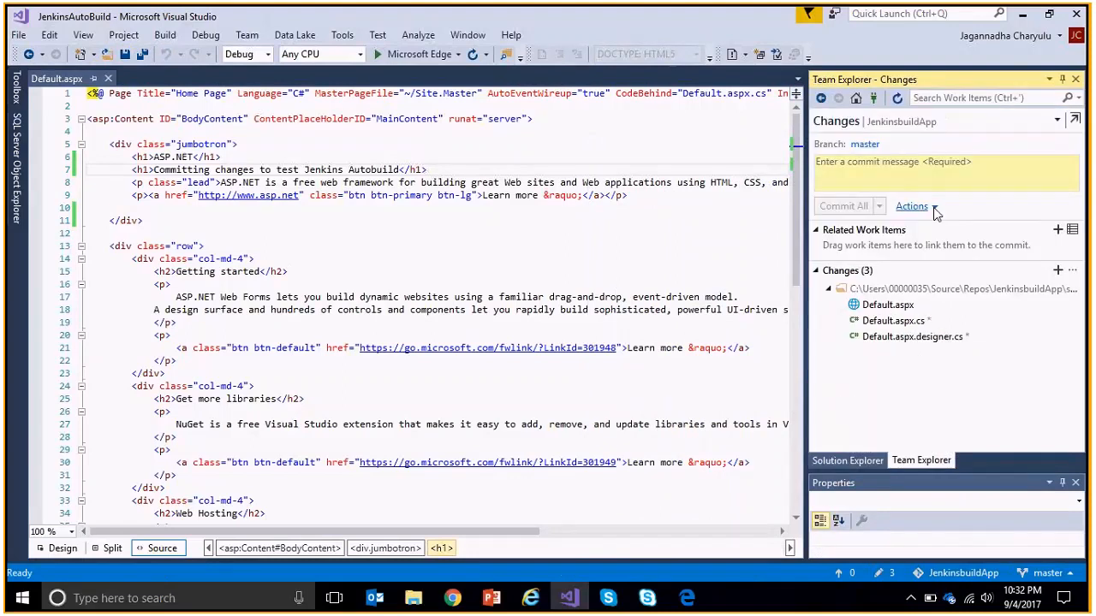
{"action": "left_click", "coordinate": [665, 194]}
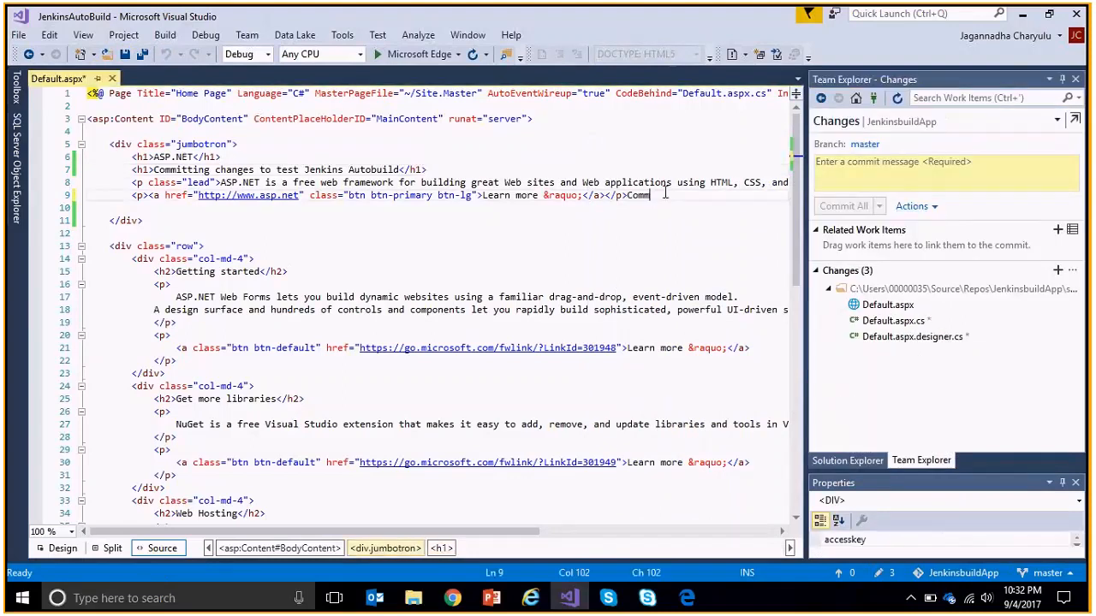
Commit with message 'Committing changes to test Jenkins autobuild' using Commit All and Sync.
{"action": "left_click", "coordinate": [913, 182]}
{"action": "type", "text": "Comm"}
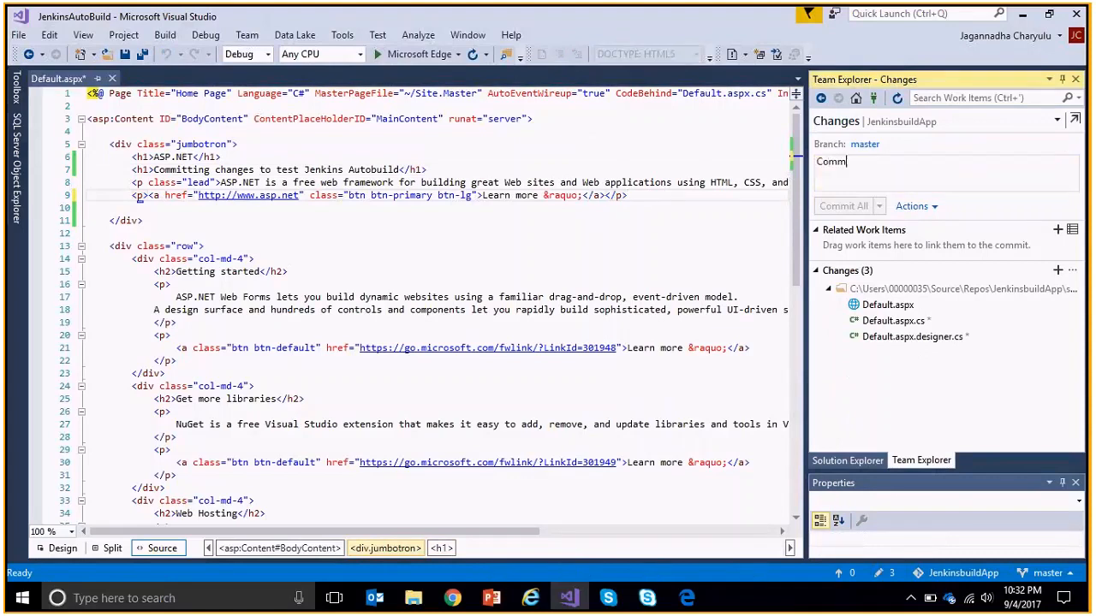
{"action": "type", "text": "ittin"}
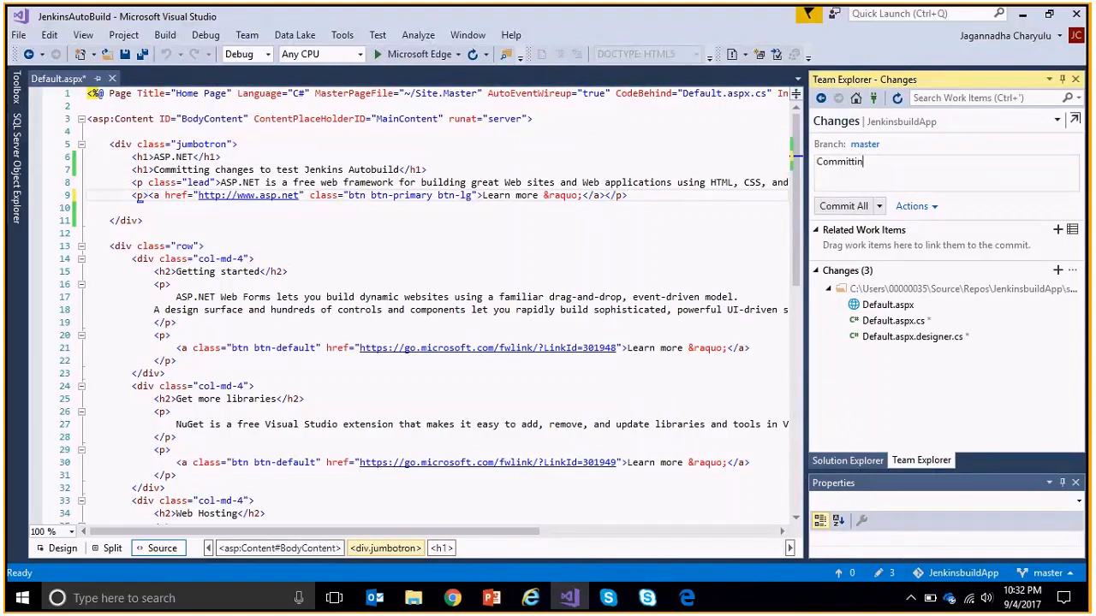
{"action": "type", "text": "g changes to test Jenkins autobuil"}
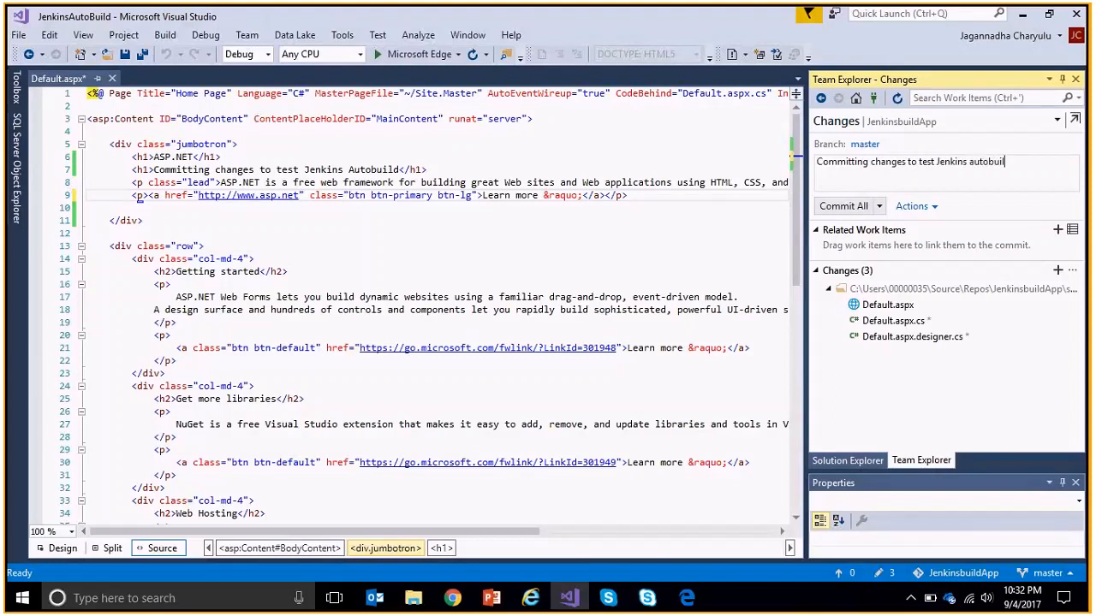
{"action": "type", "text": "d"}
{"action": "left_click", "coordinate": [879, 206]}
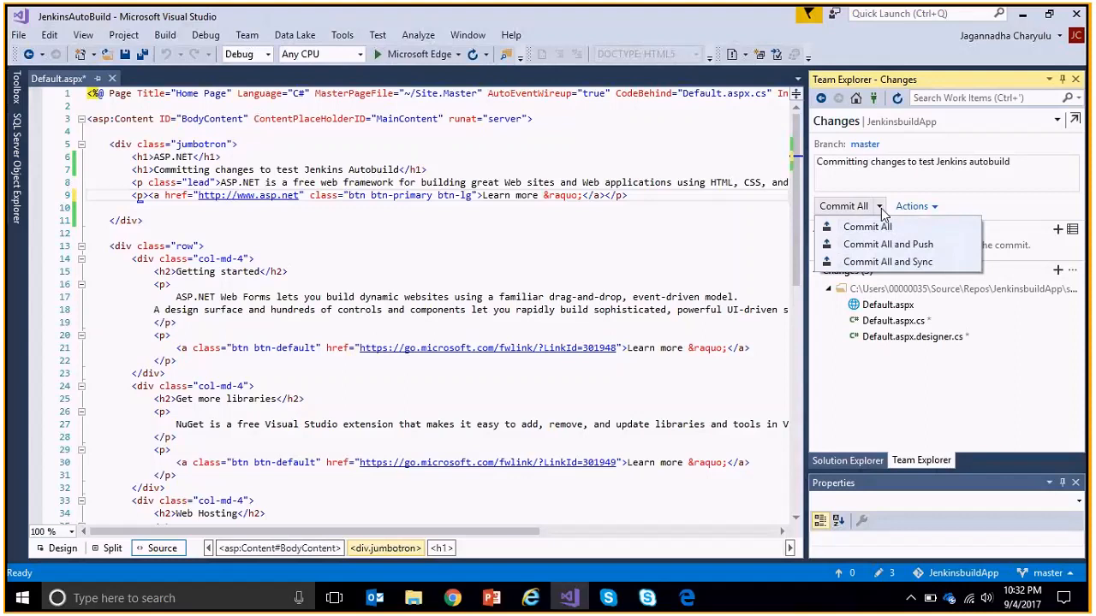
{"action": "left_click", "coordinate": [887, 262]}
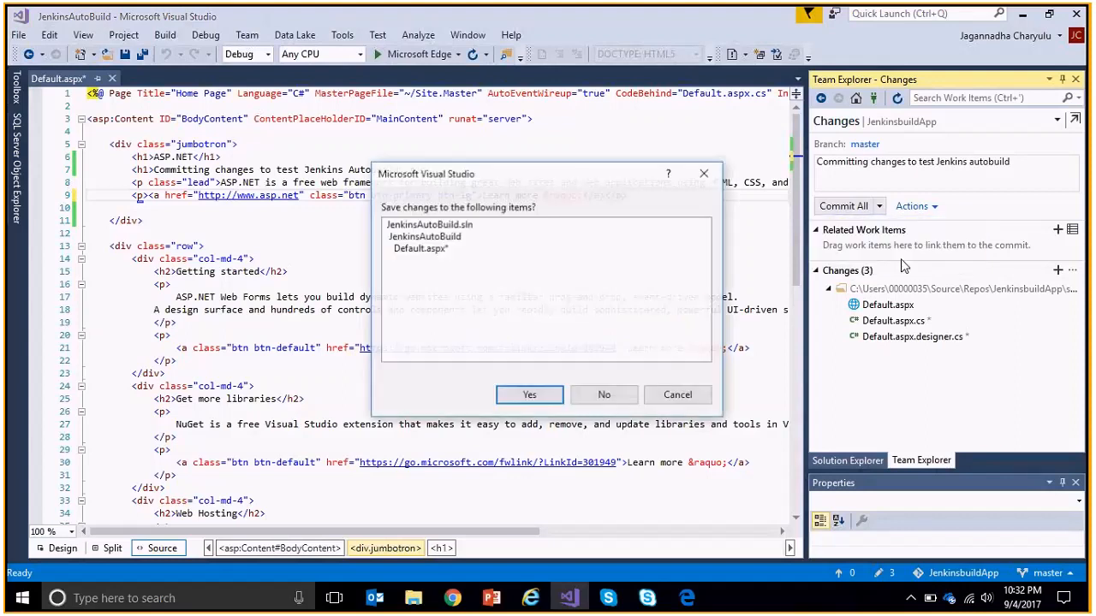
{"action": "left_click", "coordinate": [528, 398]}
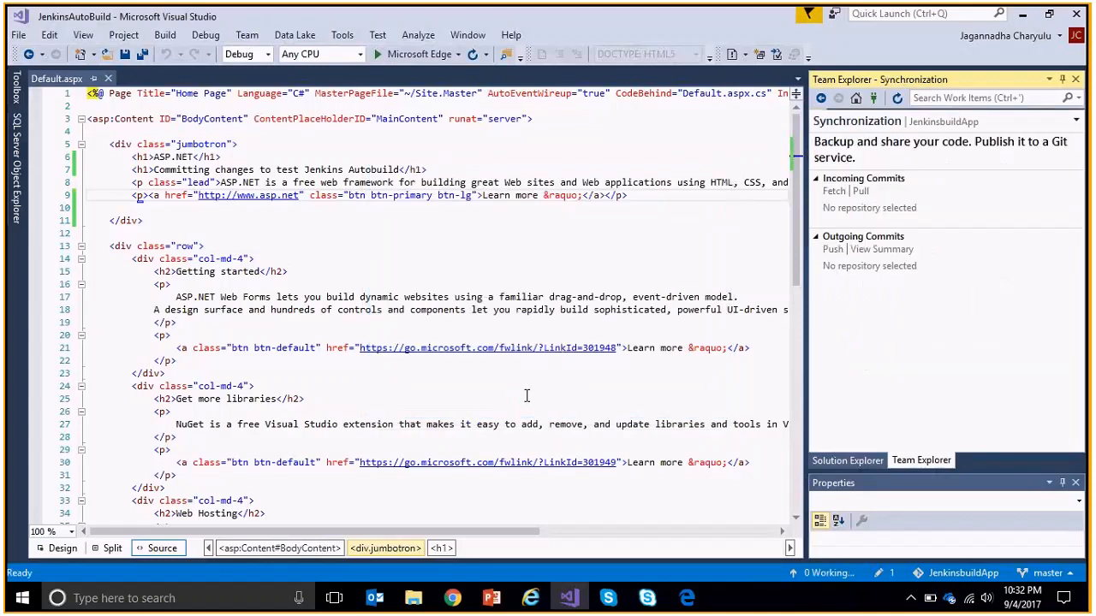
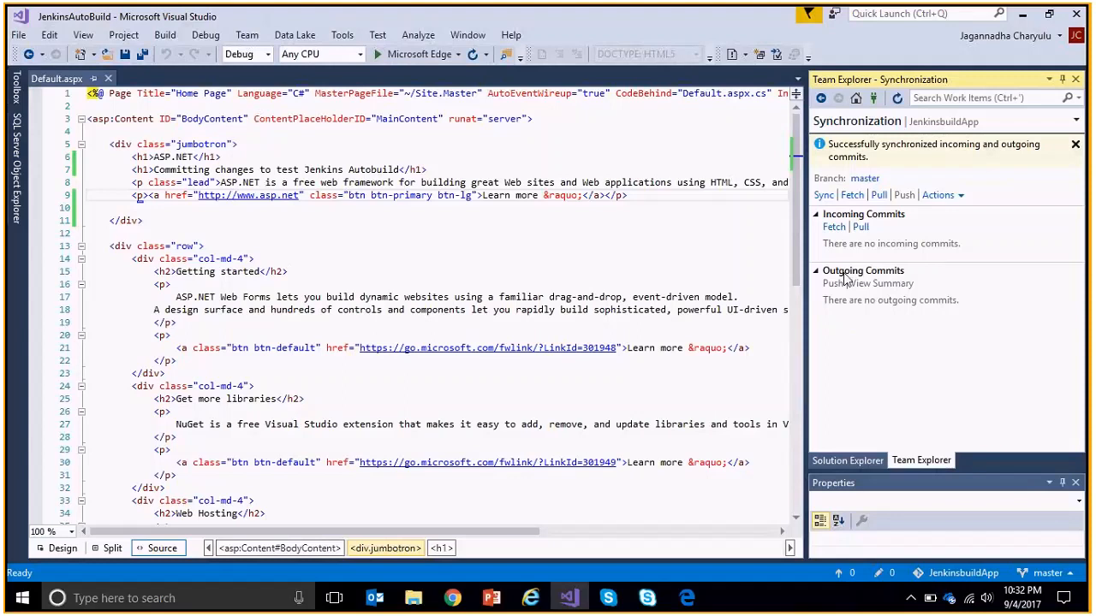
Bring the Chrome window showing the visualstudio.com My Information profile page to the front.
{"action": "mouse_move", "coordinate": [454, 599]}
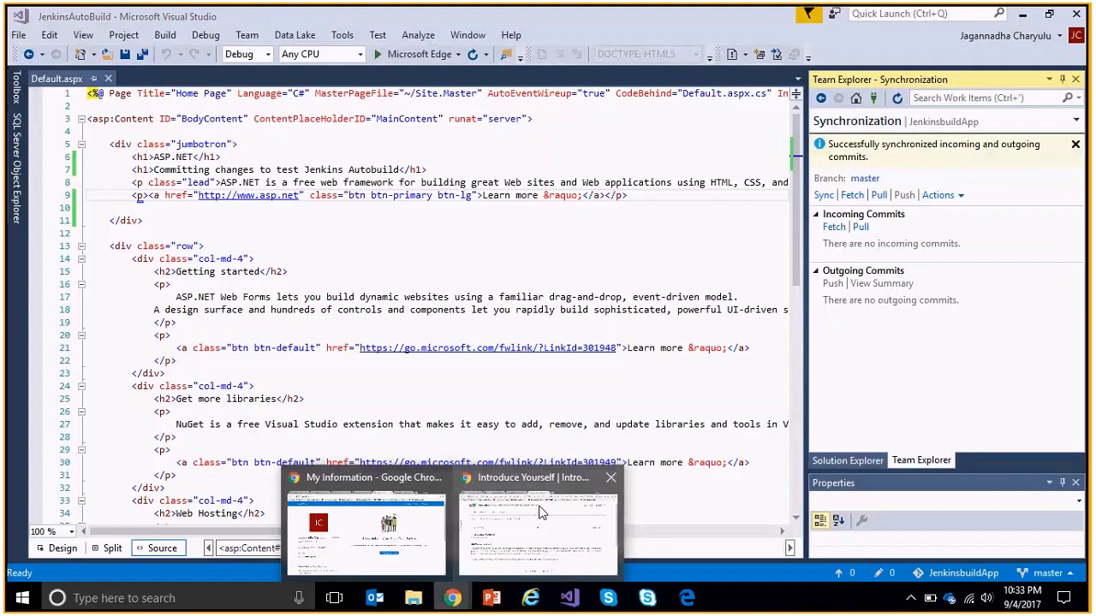
{"action": "left_click", "coordinate": [440, 513]}
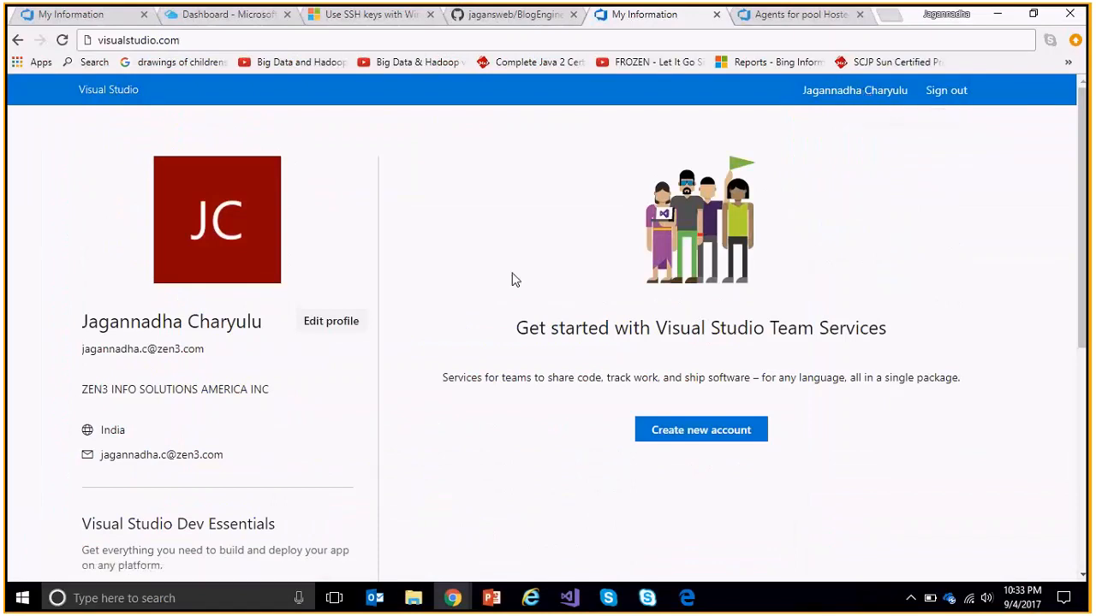
Open JenkinsbuildApp's Pushes view to find the 'Committing changes to test Jenkins autobuild' push.
{"action": "scroll", "coordinate": [515, 280], "scroll_direction": "down", "scroll_amount": 3}
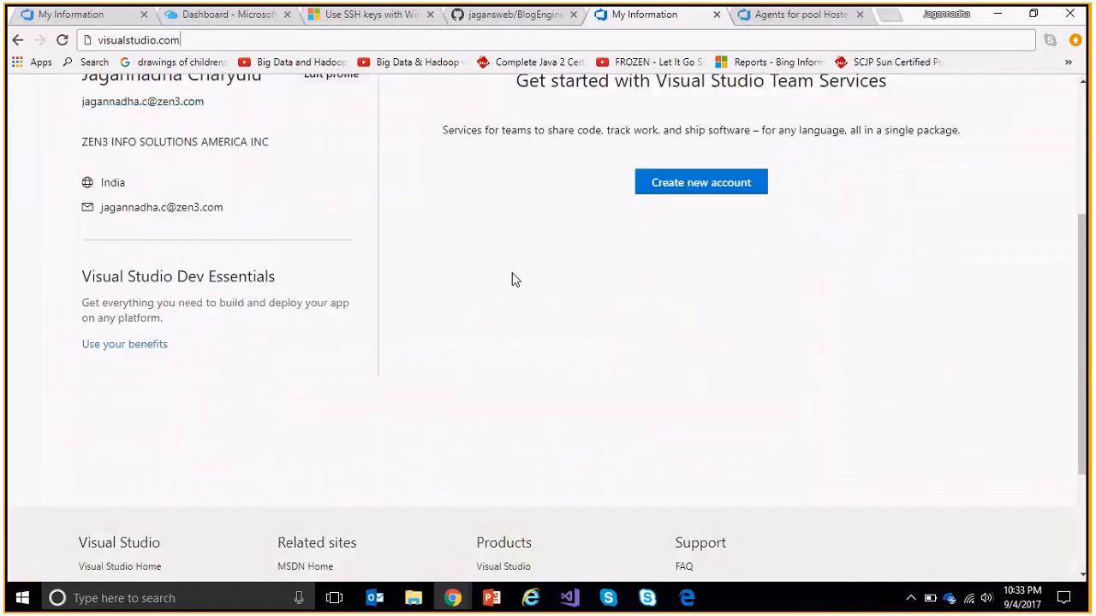
{"action": "scroll", "coordinate": [515, 280], "scroll_direction": "up", "scroll_amount": 3}
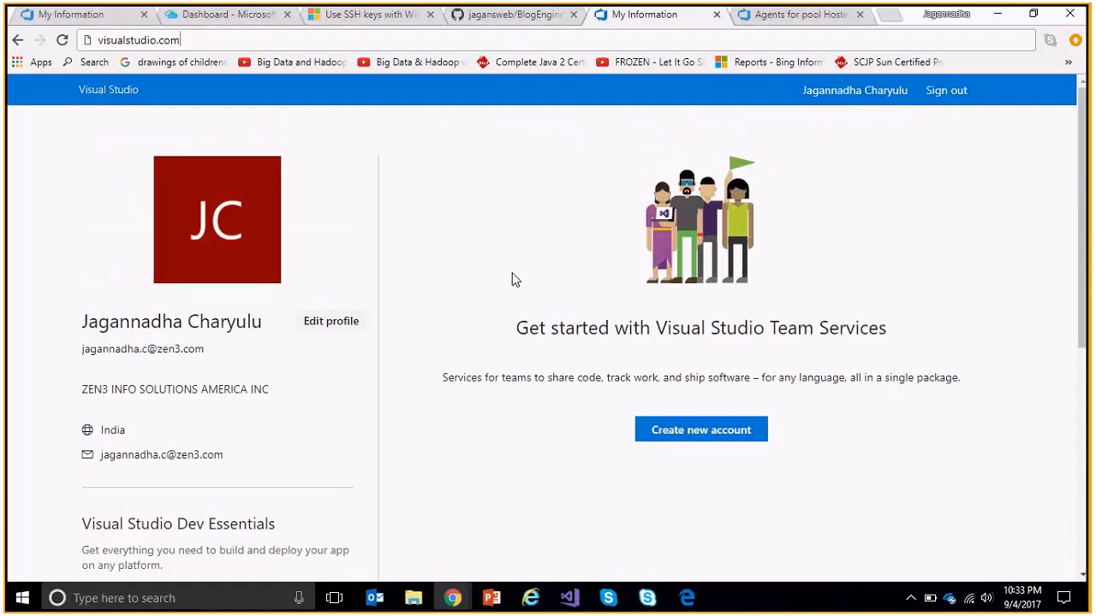
{"action": "left_click", "coordinate": [814, 26]}
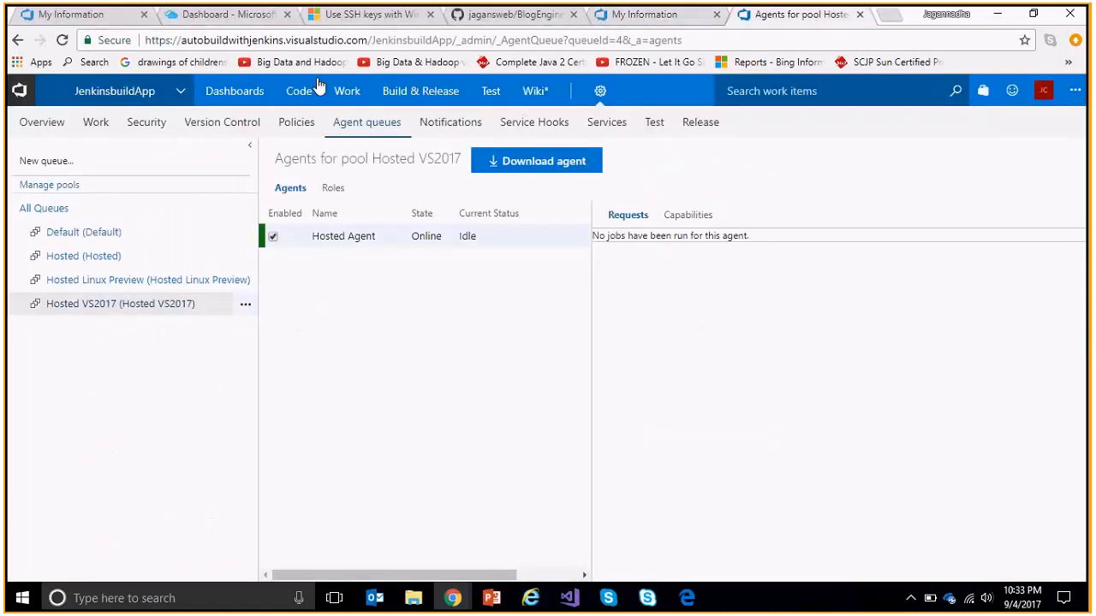
{"action": "left_click", "coordinate": [297, 92]}
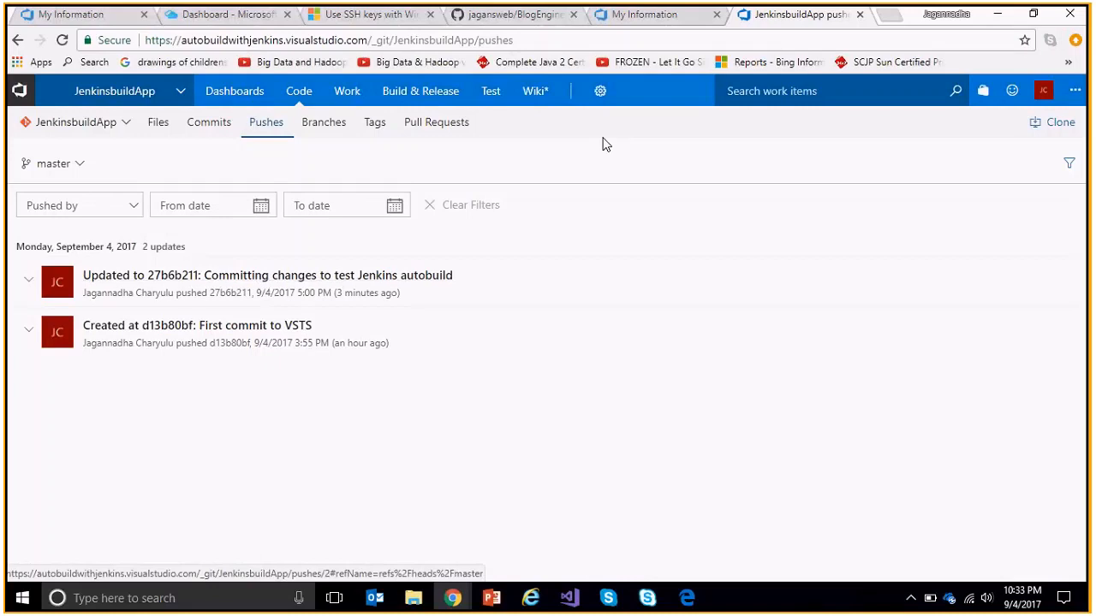
Refresh the project's Service Hooks and open the Jenkins Code pushed hook's delivery history.
{"action": "left_click", "coordinate": [600, 94]}
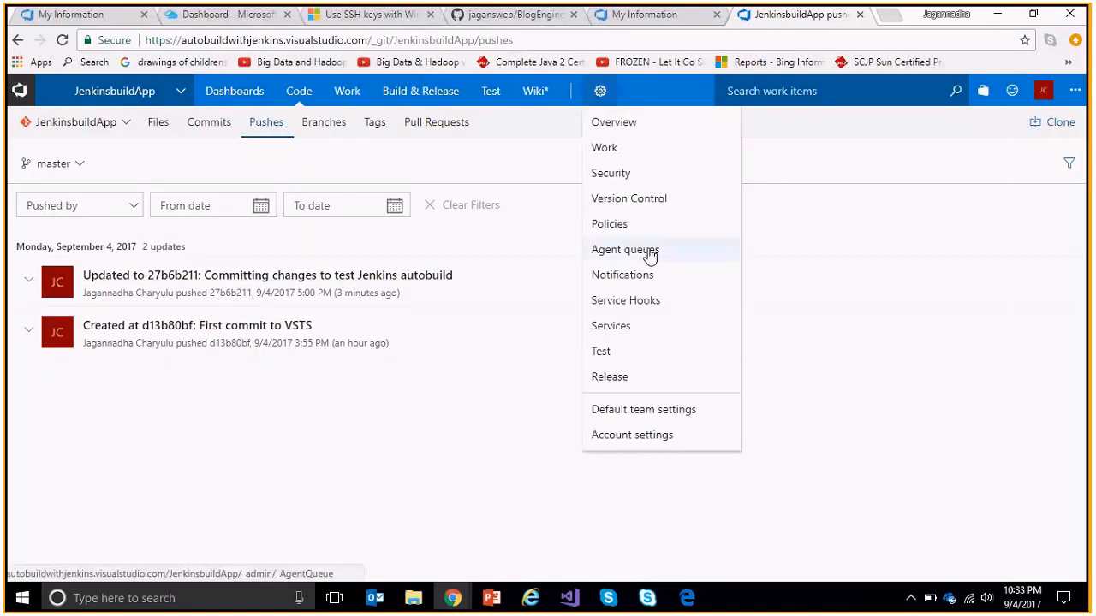
{"action": "left_click", "coordinate": [636, 304]}
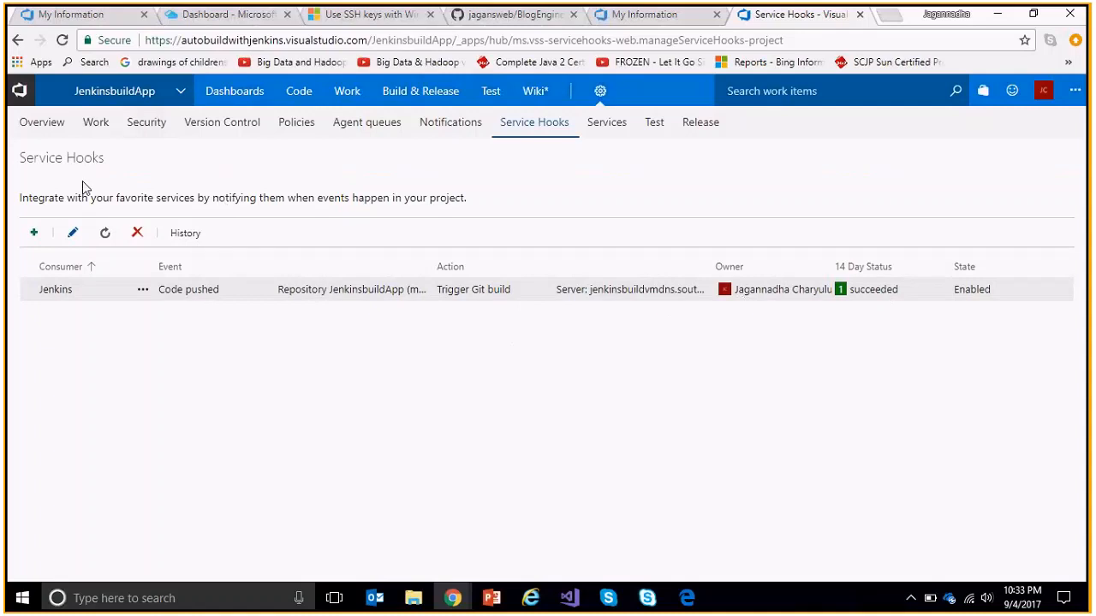
{"action": "left_click", "coordinate": [106, 244]}
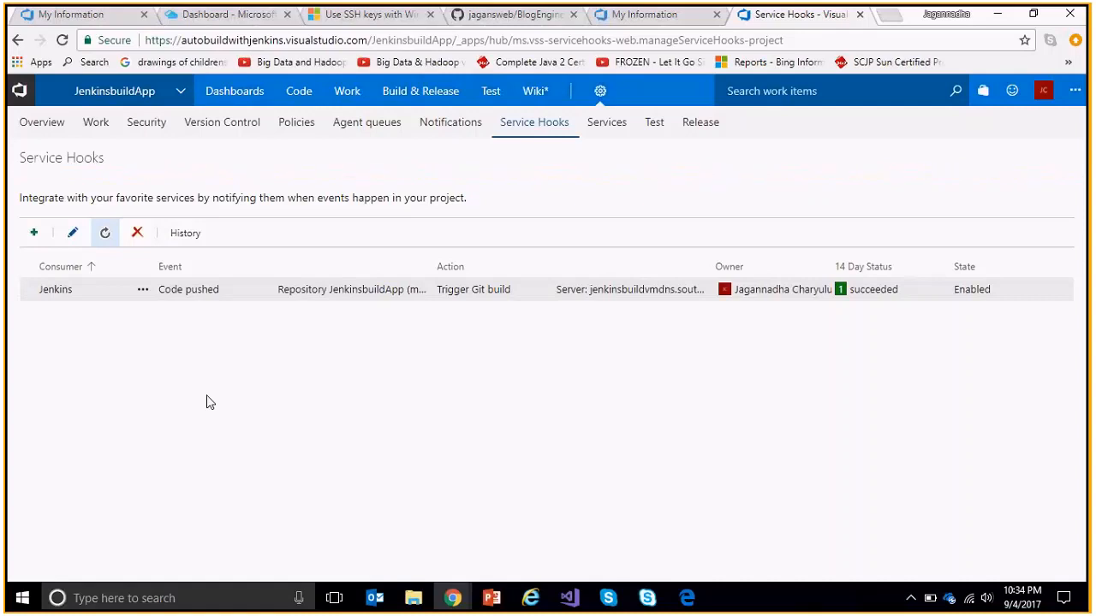
{"action": "left_click", "coordinate": [184, 236]}
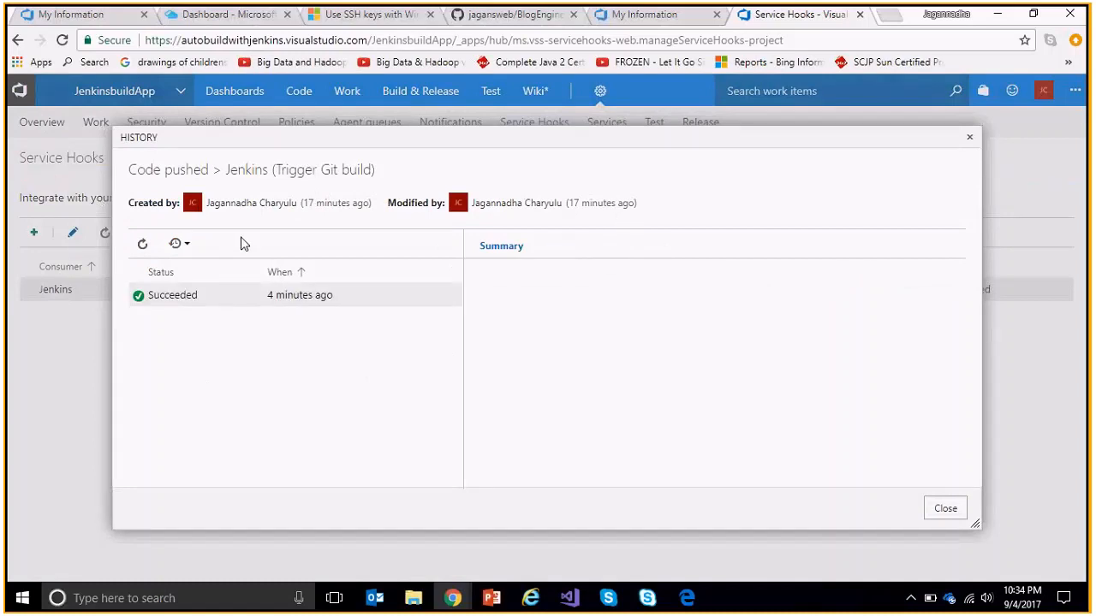
Open the summary details of the succeeded hook delivery.
{"action": "left_click", "coordinate": [323, 300]}
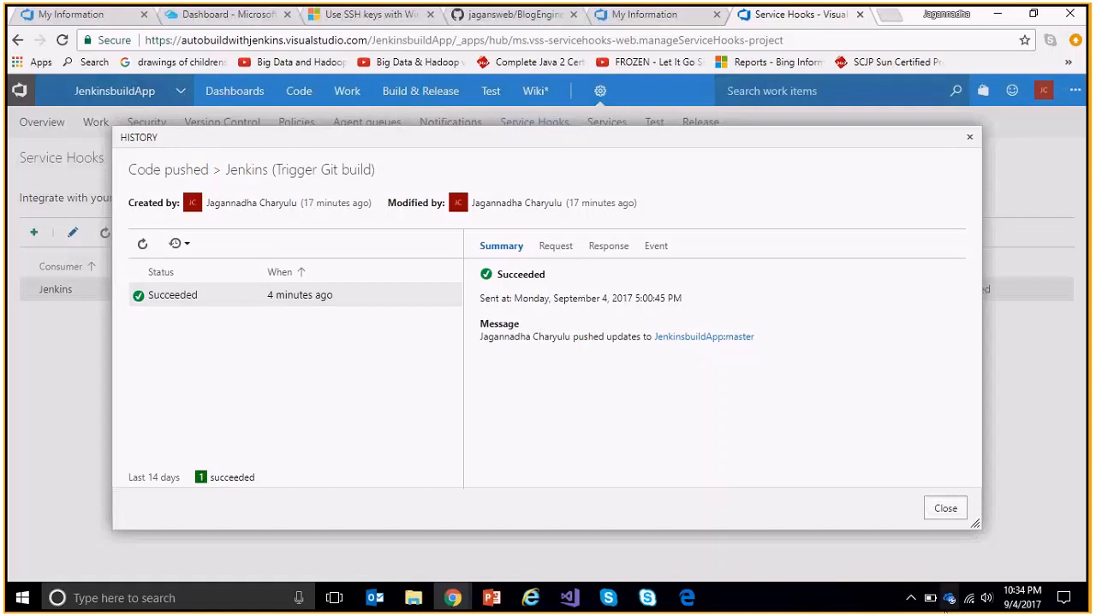
{"action": "mouse_move", "coordinate": [969, 575]}
{"action": "right_click", "coordinate": [216, 297]}
{"action": "left_click", "coordinate": [217, 297]}
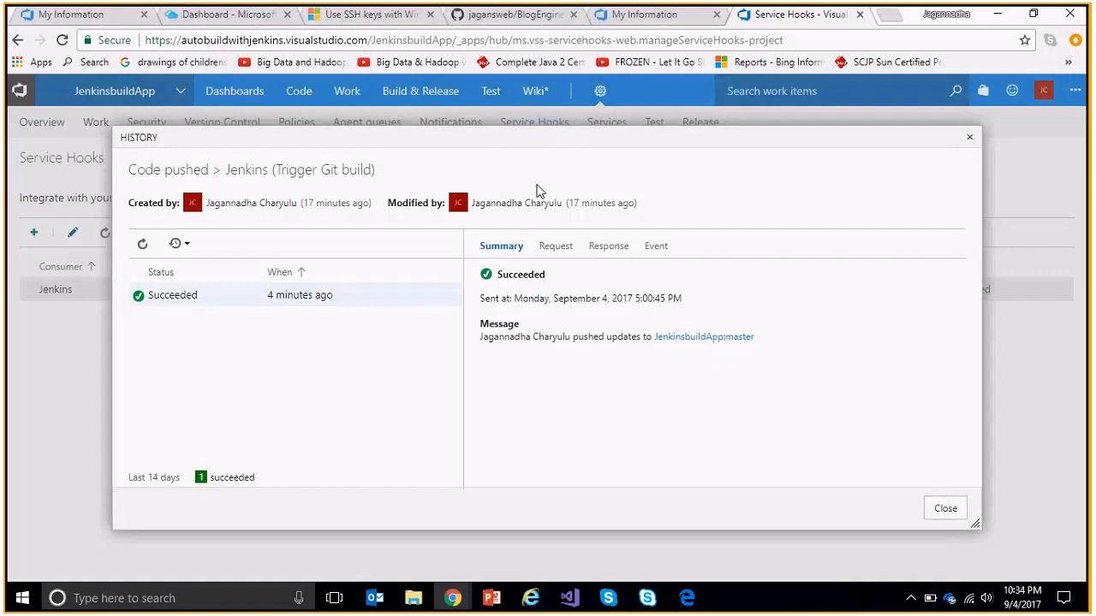
Inspect the POST request sent to Jenkins and its 200 OK response.
{"action": "left_click", "coordinate": [554, 248]}
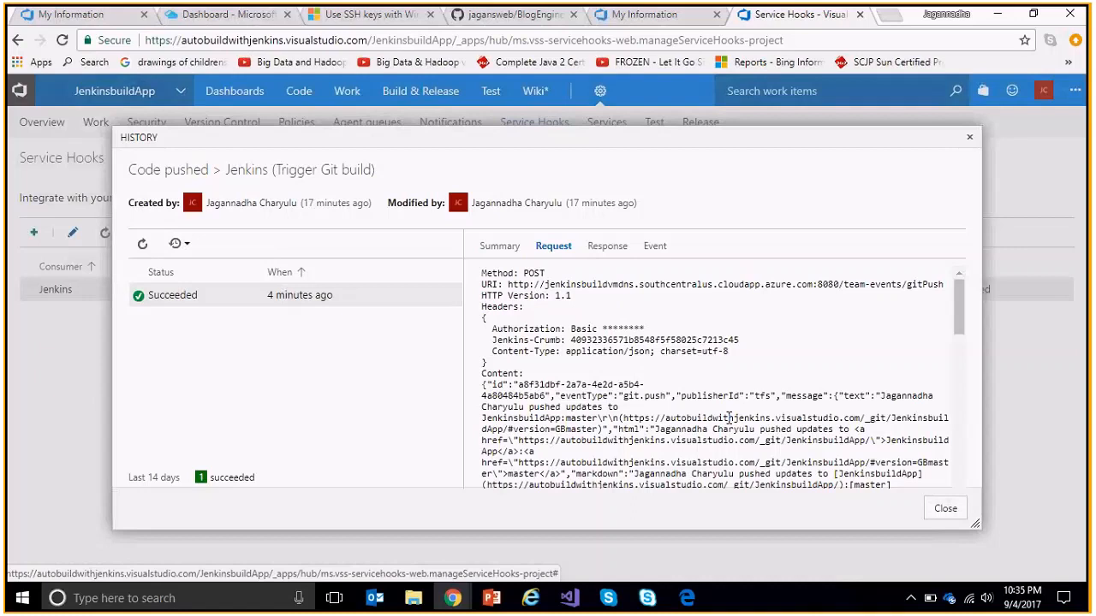
{"action": "scroll", "coordinate": [728, 418], "scroll_direction": "down", "scroll_amount": 1}
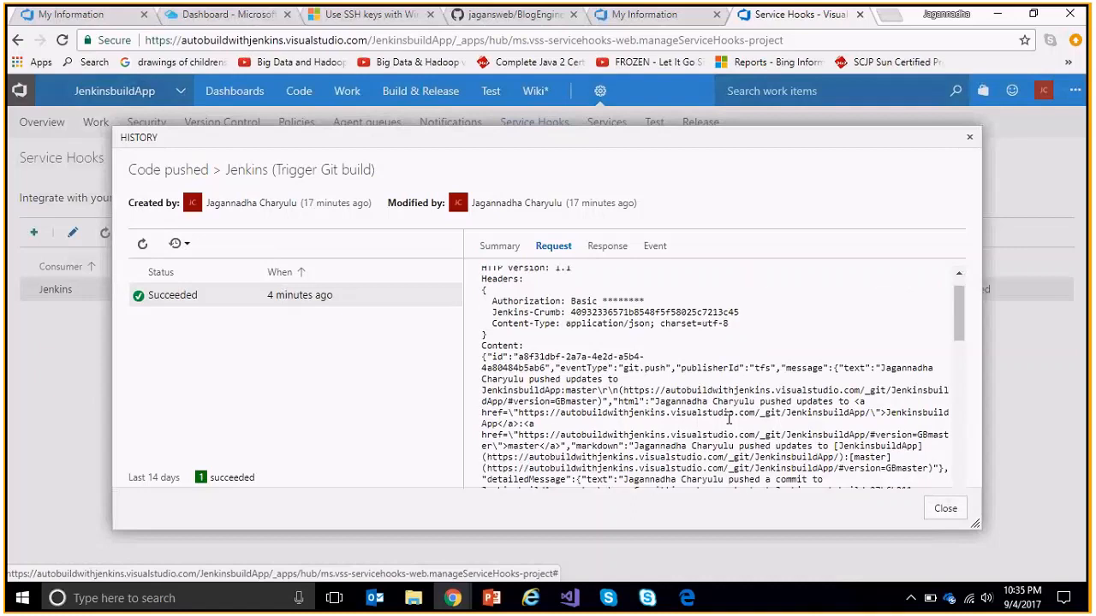
{"action": "scroll", "coordinate": [729, 418], "scroll_direction": "down", "scroll_amount": 4}
{"action": "left_click", "coordinate": [608, 247]}
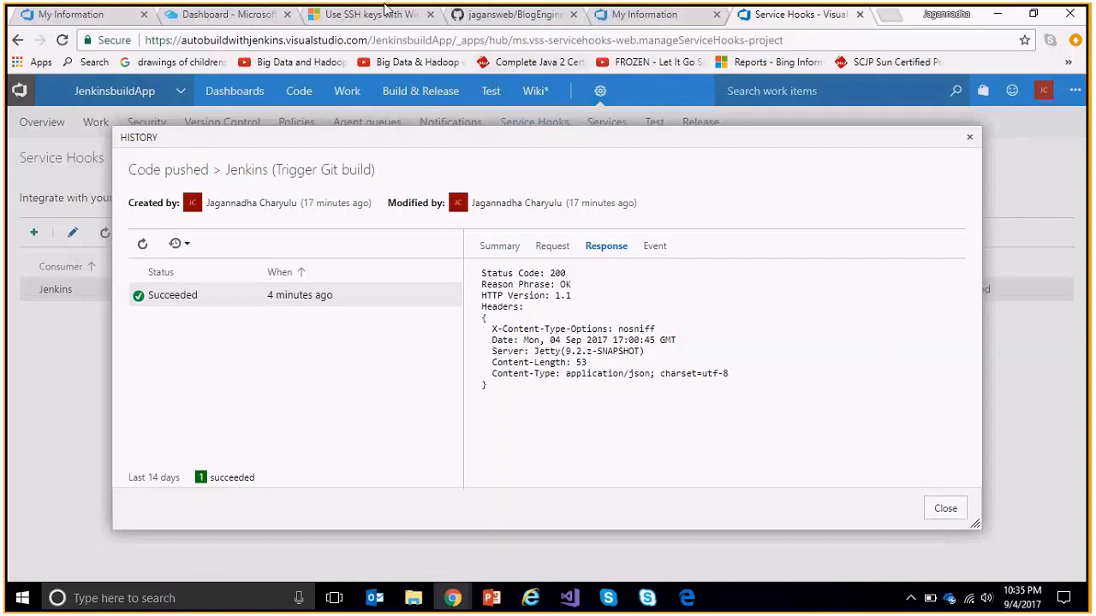
{"action": "mouse_move", "coordinate": [351, 21]}
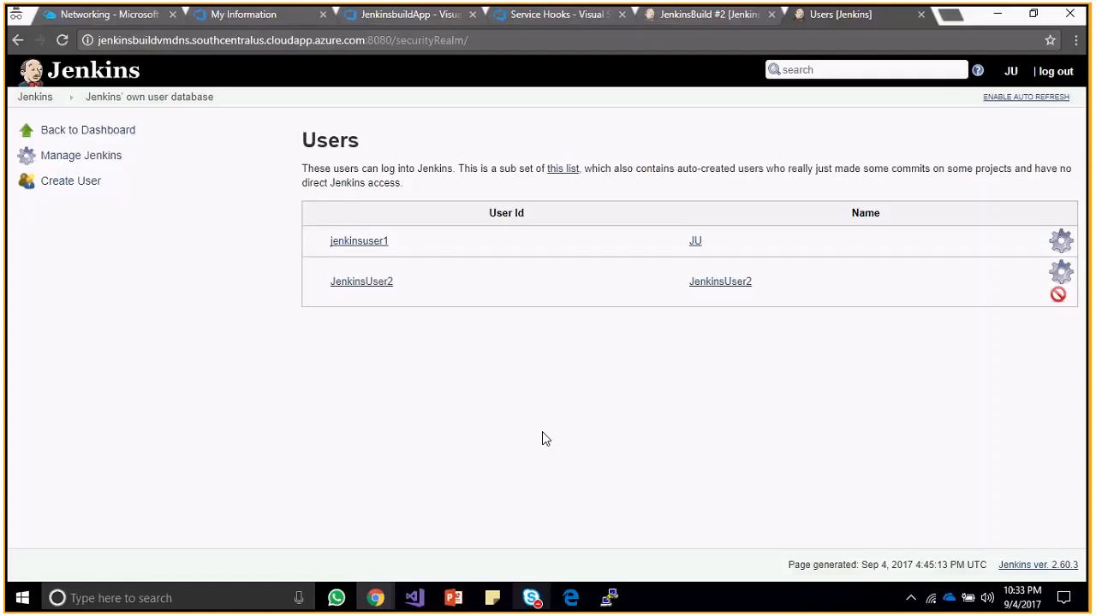
Reload the JenkinsBuild #2 build page, then return to the JenkinsBuild project page.
{"action": "left_click", "coordinate": [715, 17]}
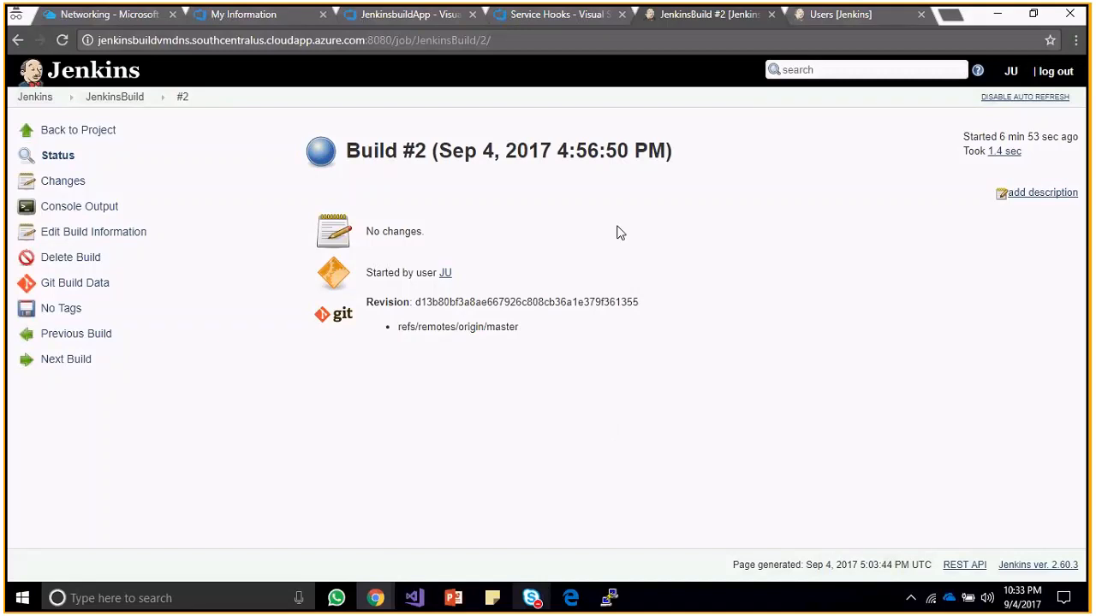
{"action": "mouse_move", "coordinate": [636, 10]}
{"action": "left_click_drag", "start_coordinate": [348, 151], "coordinate": [676, 151]}
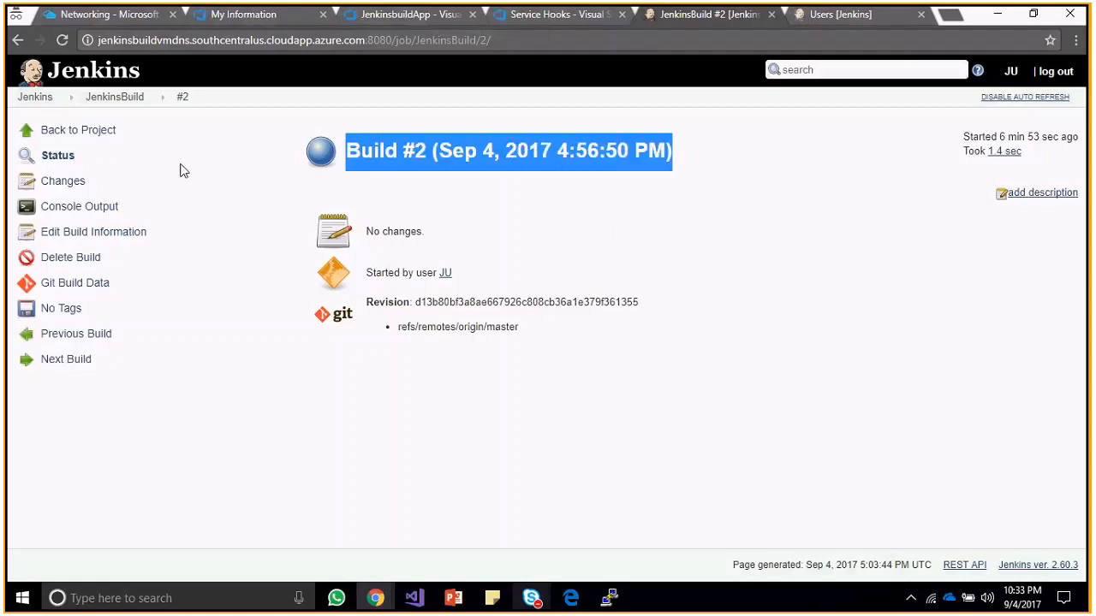
{"action": "left_click", "coordinate": [64, 38]}
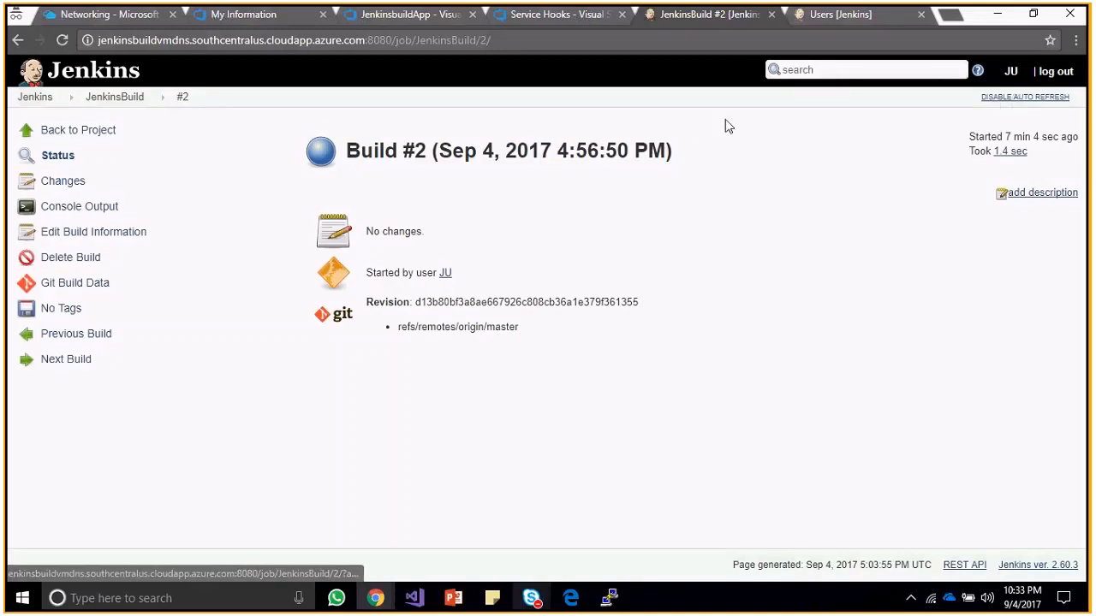
{"action": "left_click", "coordinate": [72, 137]}
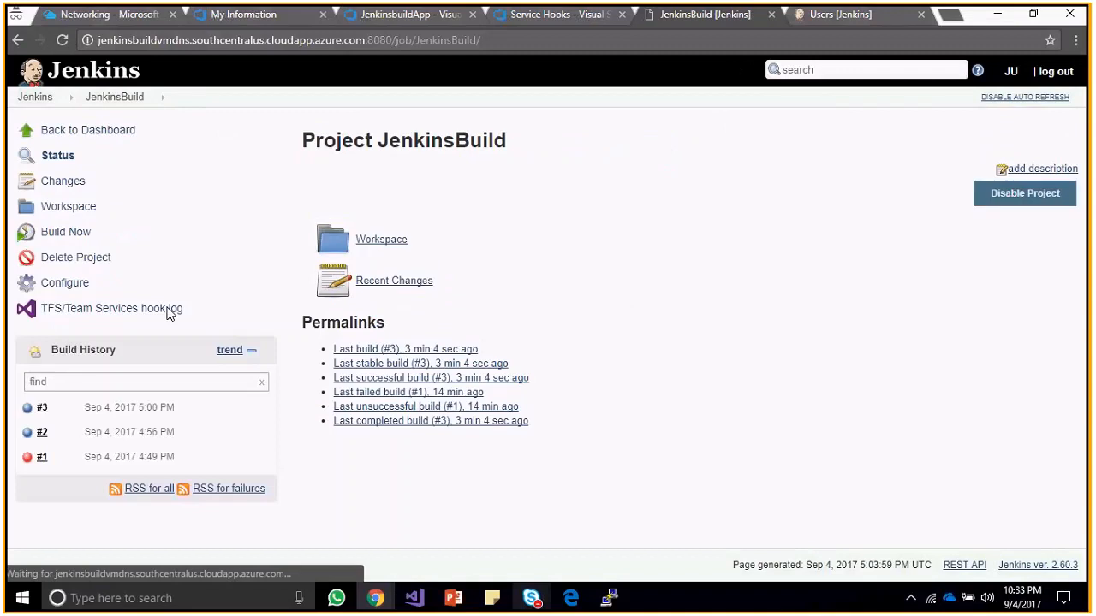
Open build #3 and its polling log showing the push that triggered it.
{"action": "left_click", "coordinate": [41, 409]}
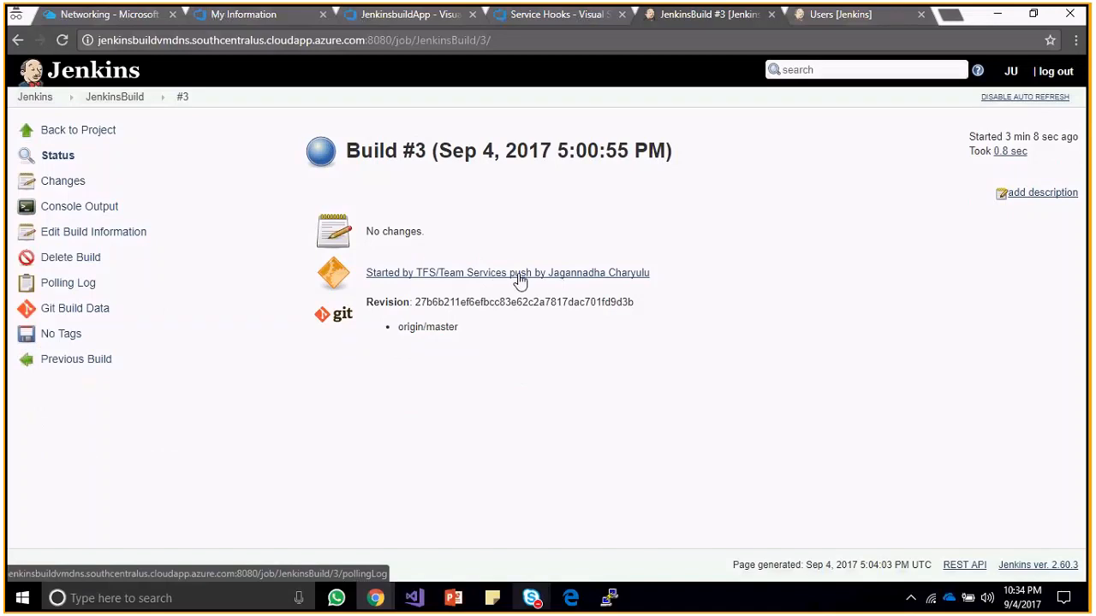
{"action": "double_click", "coordinate": [396, 233]}
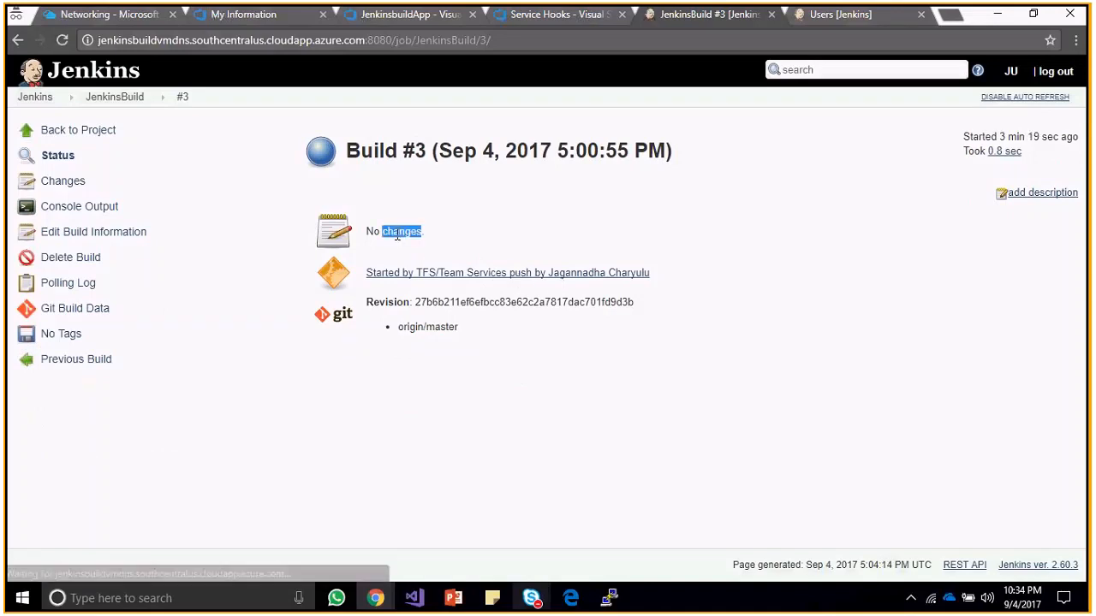
{"action": "left_click", "coordinate": [457, 276]}
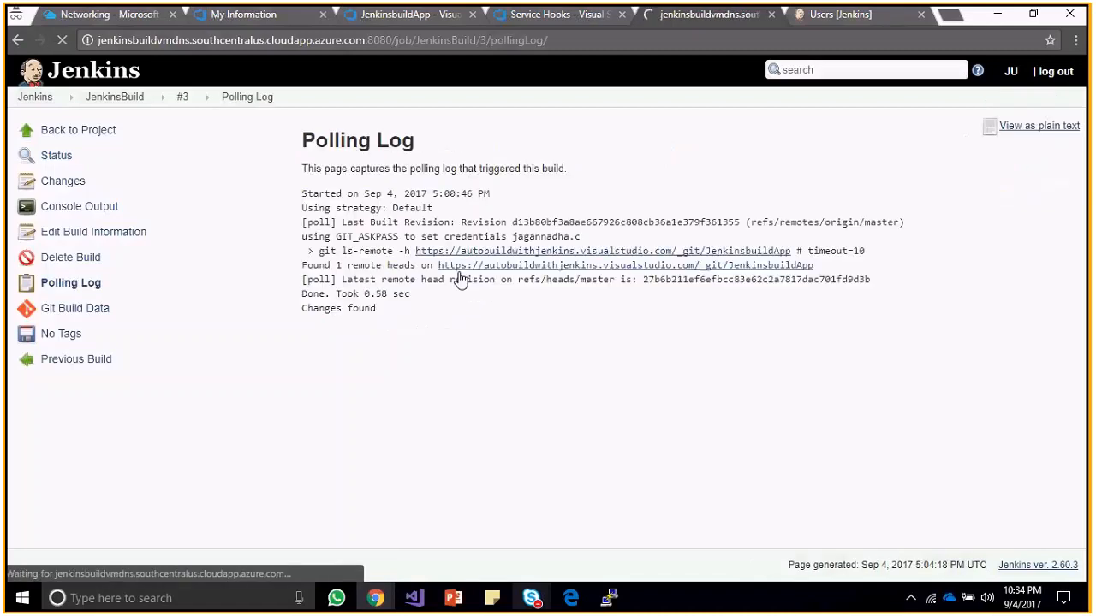
{"action": "left_click_drag", "start_coordinate": [433, 223], "coordinate": [569, 224]}
{"action": "left_click", "coordinate": [614, 233]}
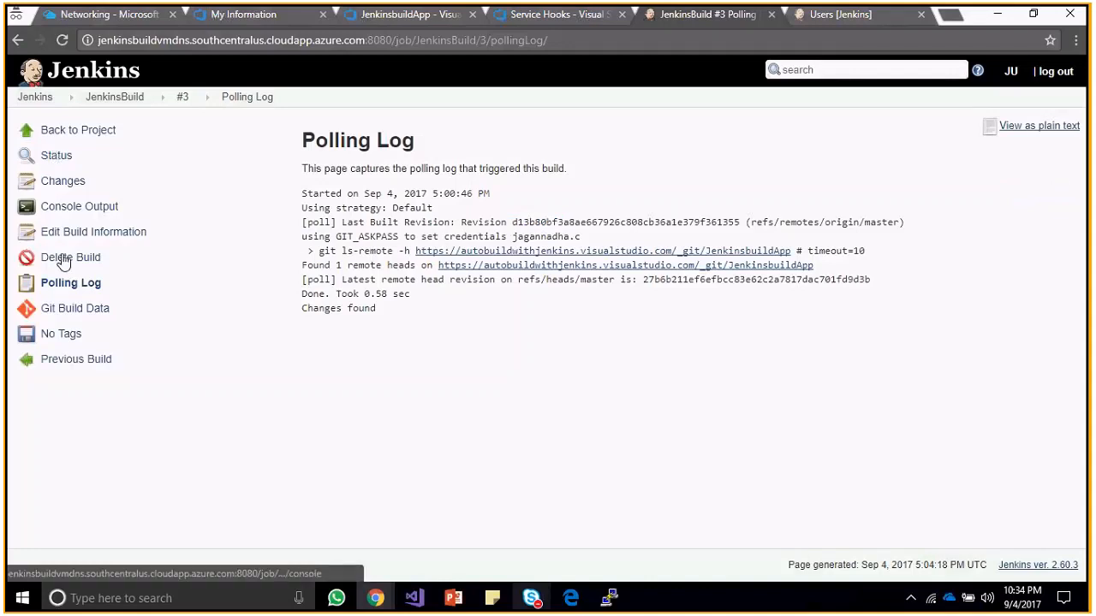
Back on the project, review Changes and browse the master workspace.
{"action": "left_click", "coordinate": [104, 120]}
{"action": "left_click", "coordinate": [72, 191]}
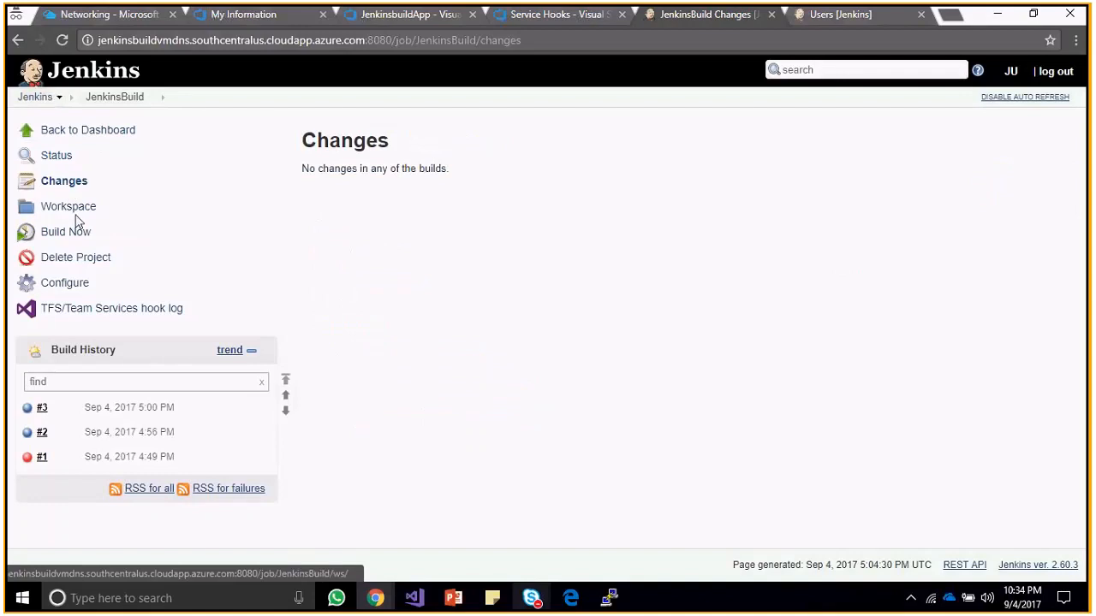
{"action": "left_click", "coordinate": [75, 216]}
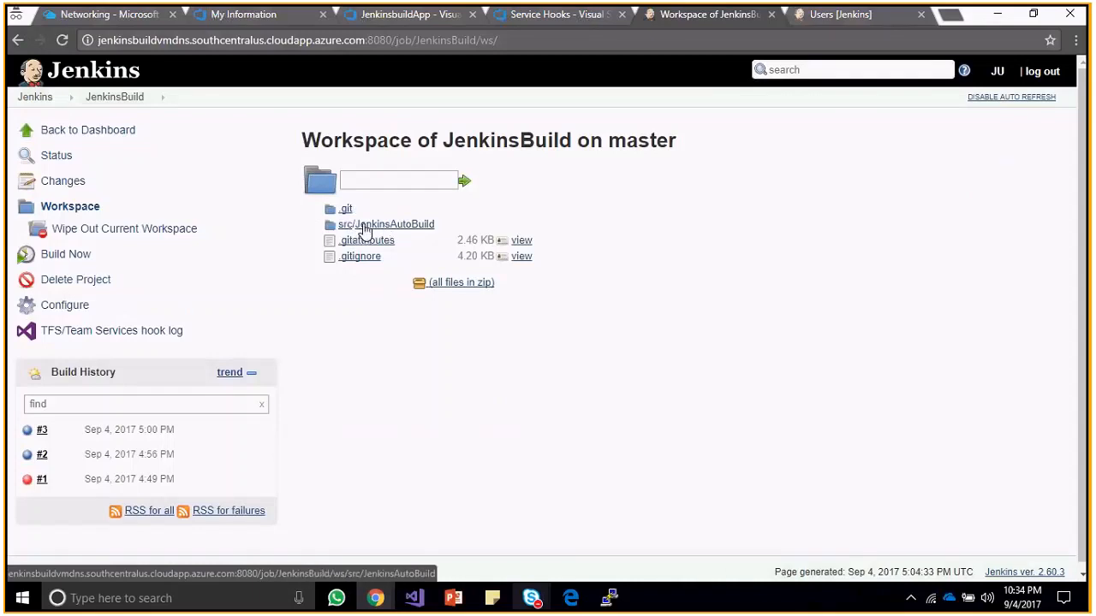
Browse the src/JenkinsAutoBuild workspace folder, then go to JenkinsBuildVM's Azure networking page.
{"action": "left_click", "coordinate": [364, 227]}
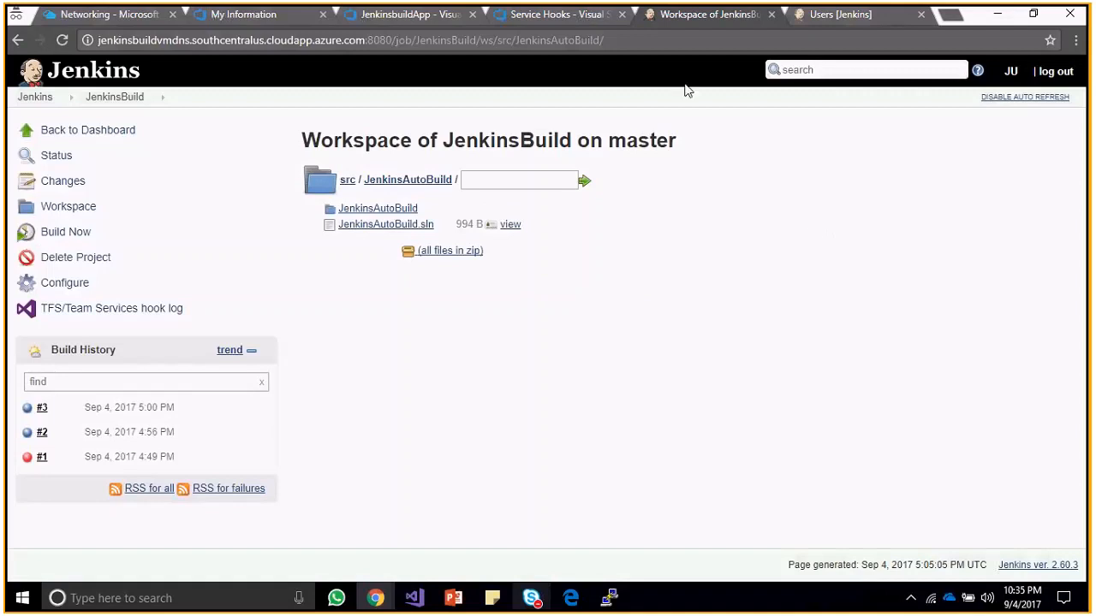
{"action": "left_click", "coordinate": [107, 15]}
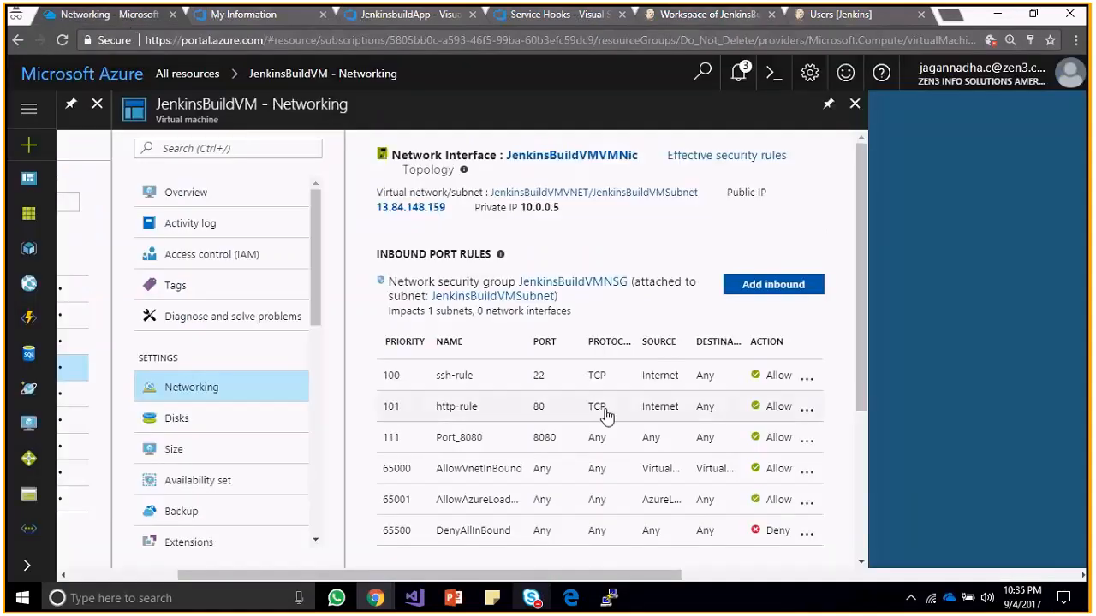
Stop the JenkinsBuildVM virtual machine from All resources and check its closed PuTTY session.
{"action": "left_click", "coordinate": [854, 105]}
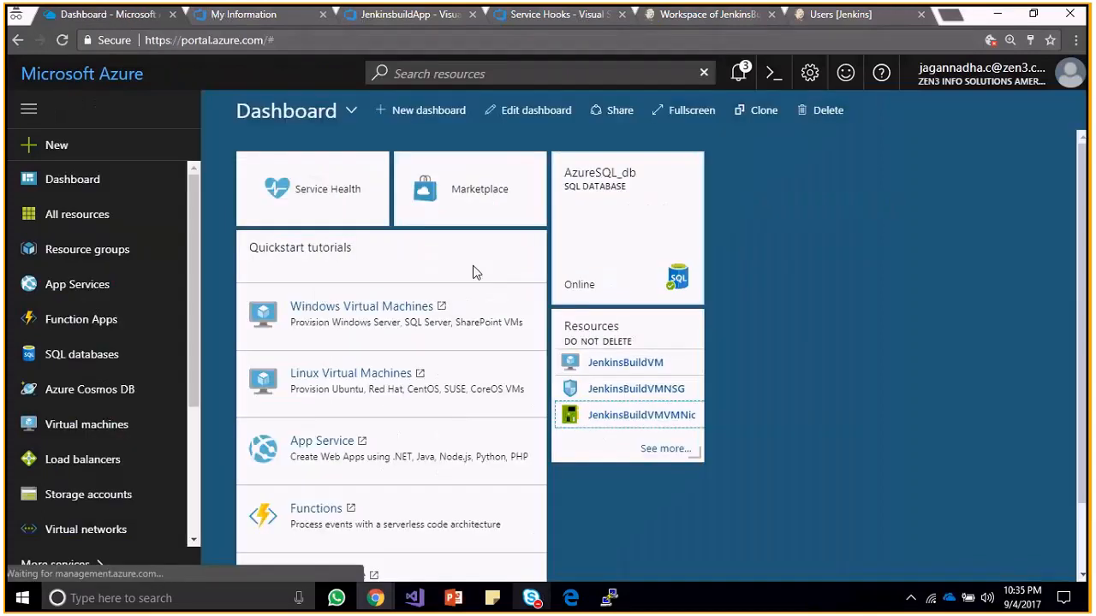
{"action": "left_click", "coordinate": [97, 214]}
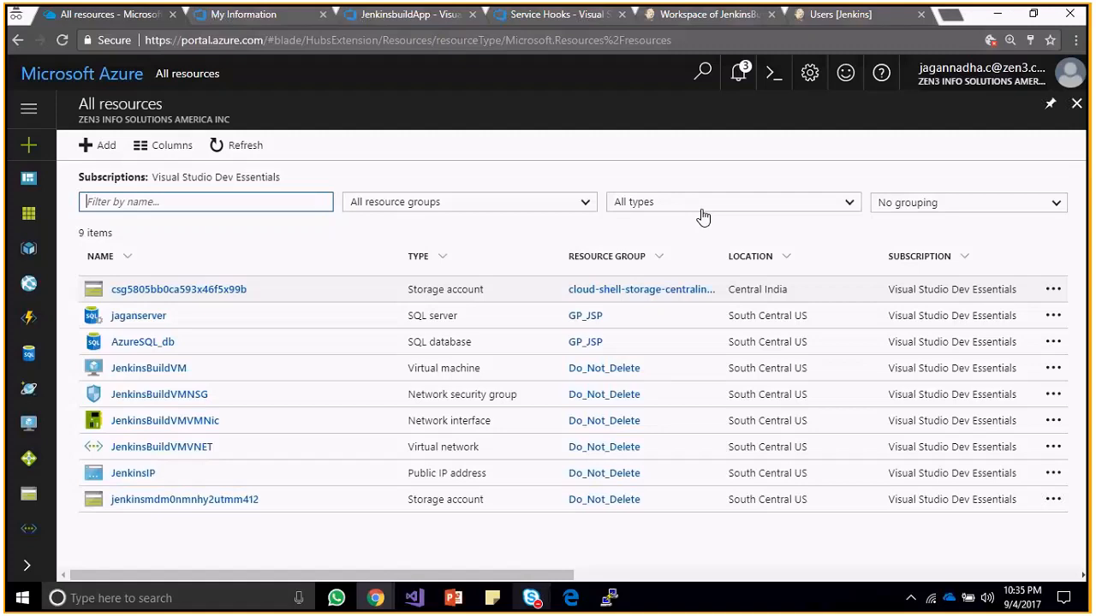
{"action": "left_click", "coordinate": [163, 375]}
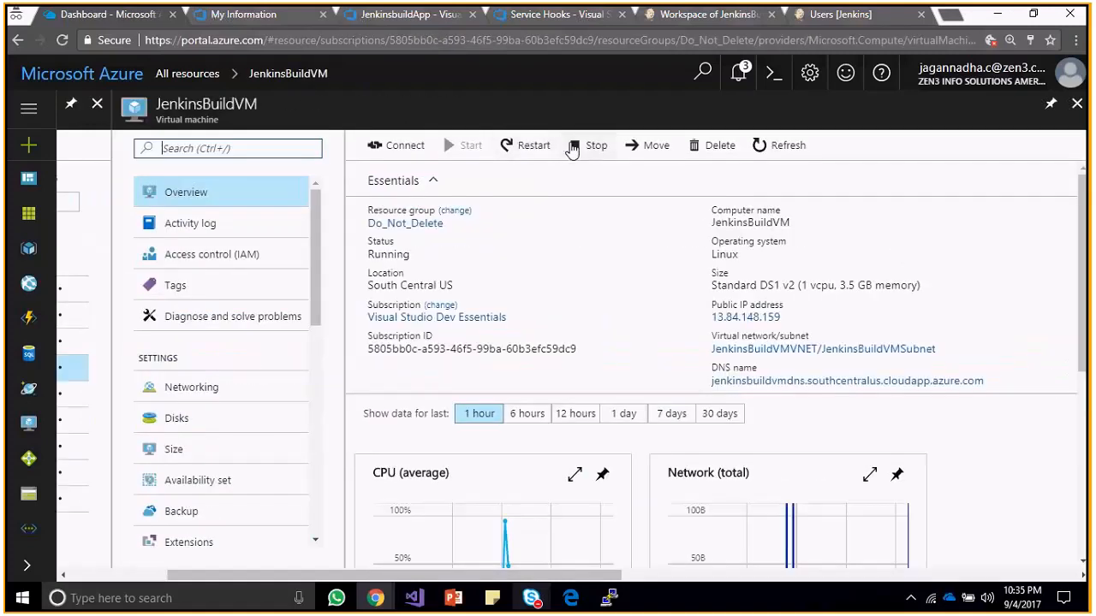
{"action": "left_click", "coordinate": [572, 147]}
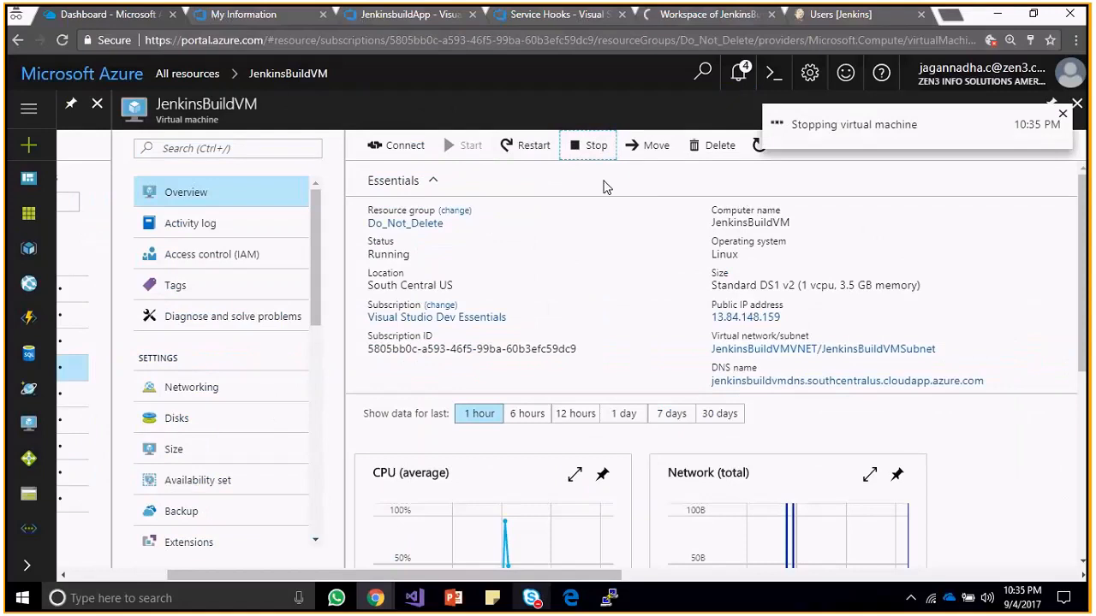
{"action": "left_click", "coordinate": [611, 599]}
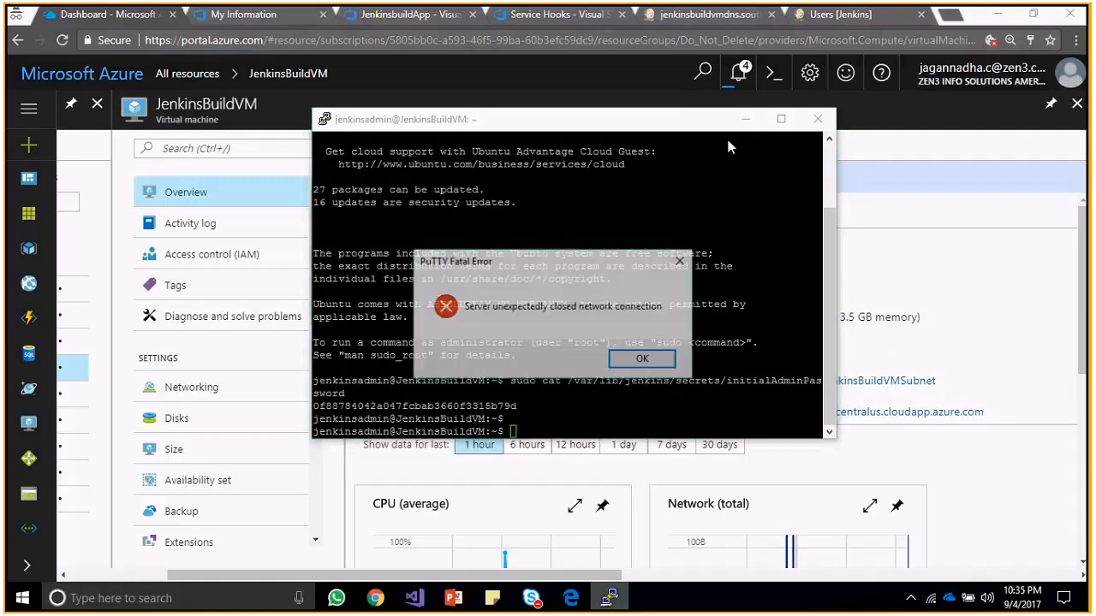
Dismiss PuTTY's fatal connection error and switch over to PowerPoint's open presentations.
{"action": "left_click", "coordinate": [643, 361]}
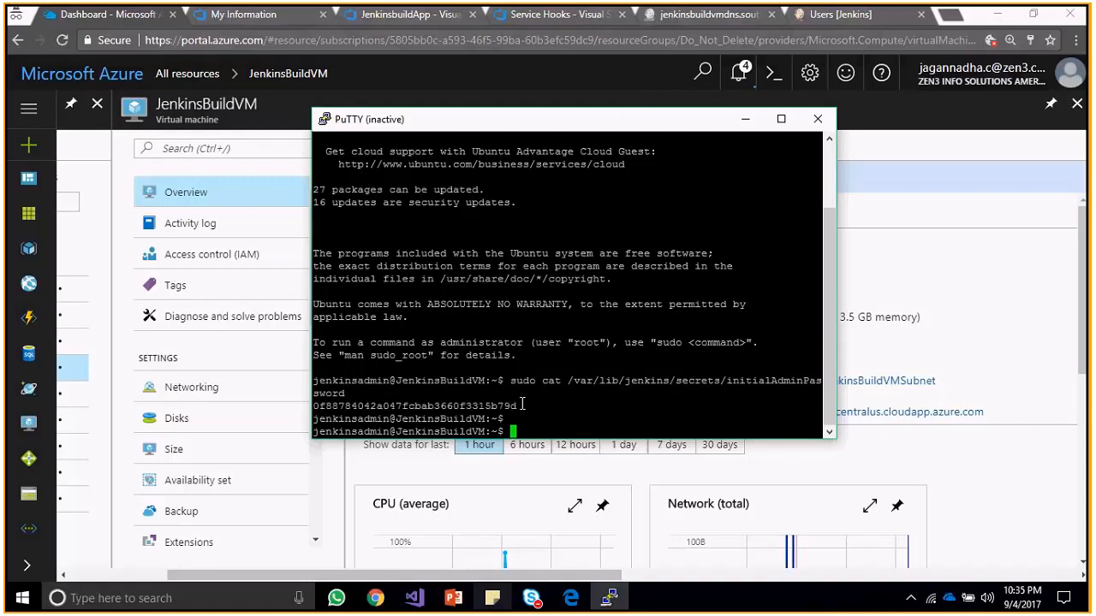
{"action": "double_click", "coordinate": [355, 407]}
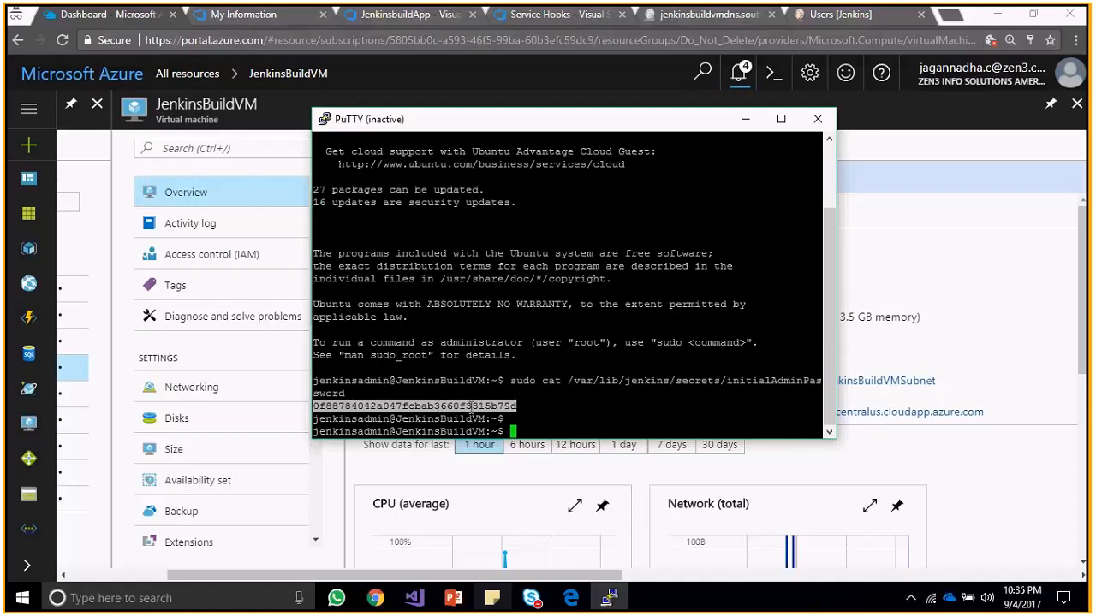
{"action": "left_click", "coordinate": [497, 415]}
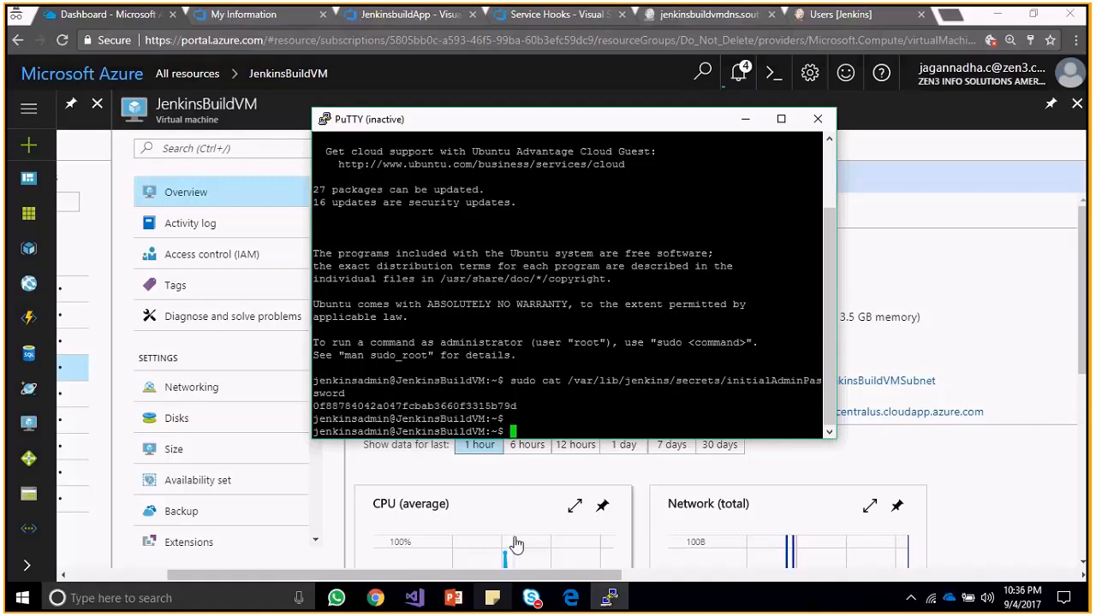
{"action": "left_click", "coordinate": [454, 597]}
Review the Azure From Scratch Part 2 Jenkins setup slides through slide 189.
{"action": "mouse_move", "coordinate": [552, 531]}
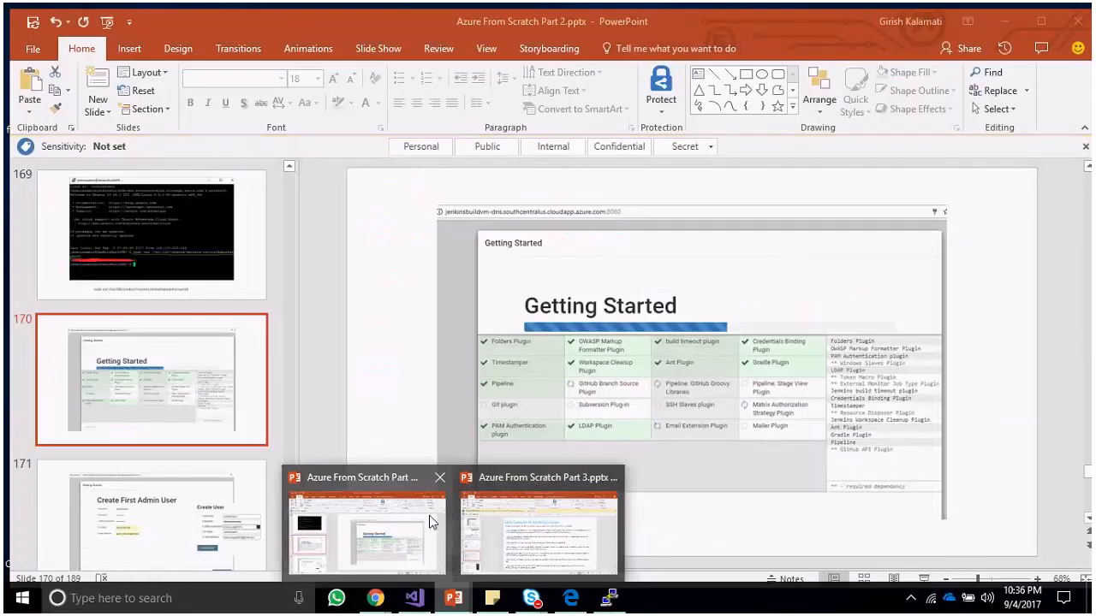
{"action": "left_click", "coordinate": [432, 523]}
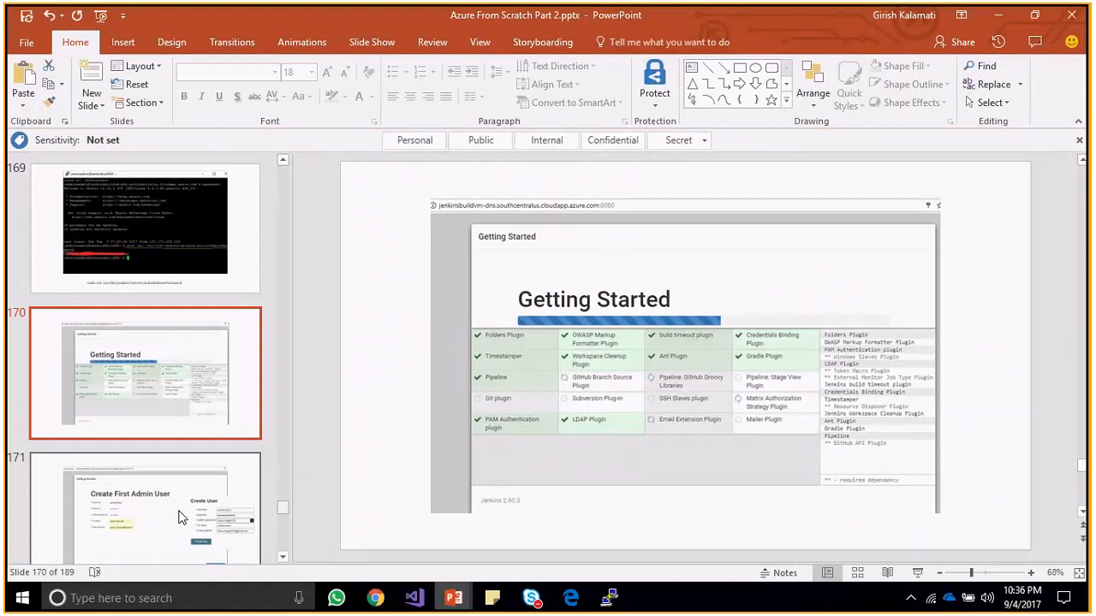
{"action": "key", "text": "Down"}
{"action": "key", "text": "Down"}
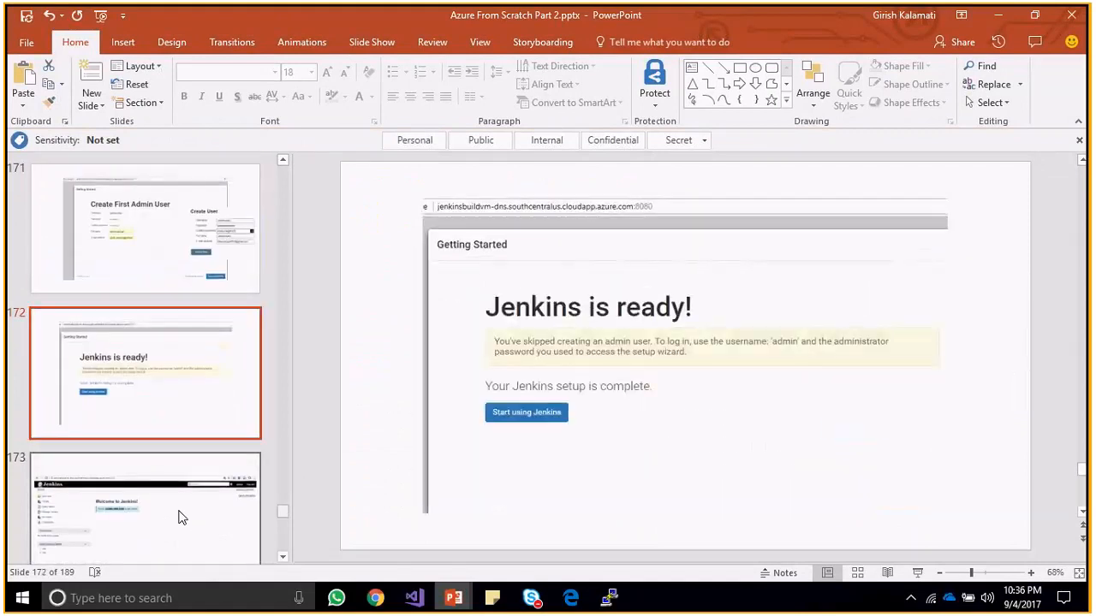
{"action": "key", "text": "Down"}
{"action": "key", "text": "Down"}
{"action": "key", "text": "Down"}
{"action": "key", "text": "Down"}
{"action": "key", "text": "Down"}
{"action": "key", "text": "Down"}
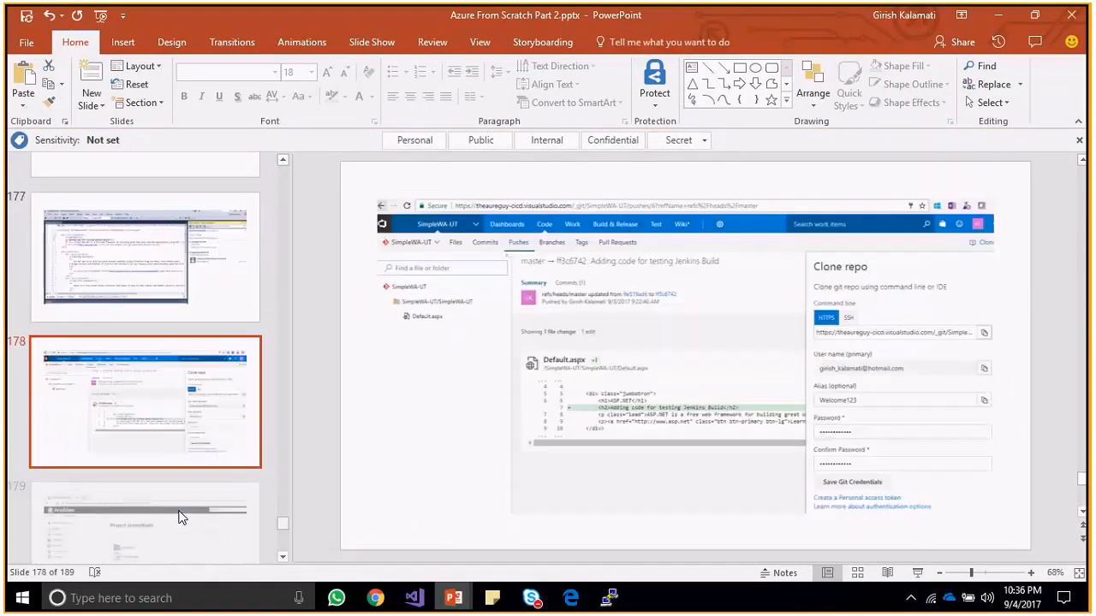
{"action": "key", "text": "Down"}
{"action": "key", "text": "Down"}
{"action": "key", "text": "Down"}
{"action": "key", "text": "Down"}
{"action": "key", "text": "Down"}
{"action": "key", "text": "Down"}
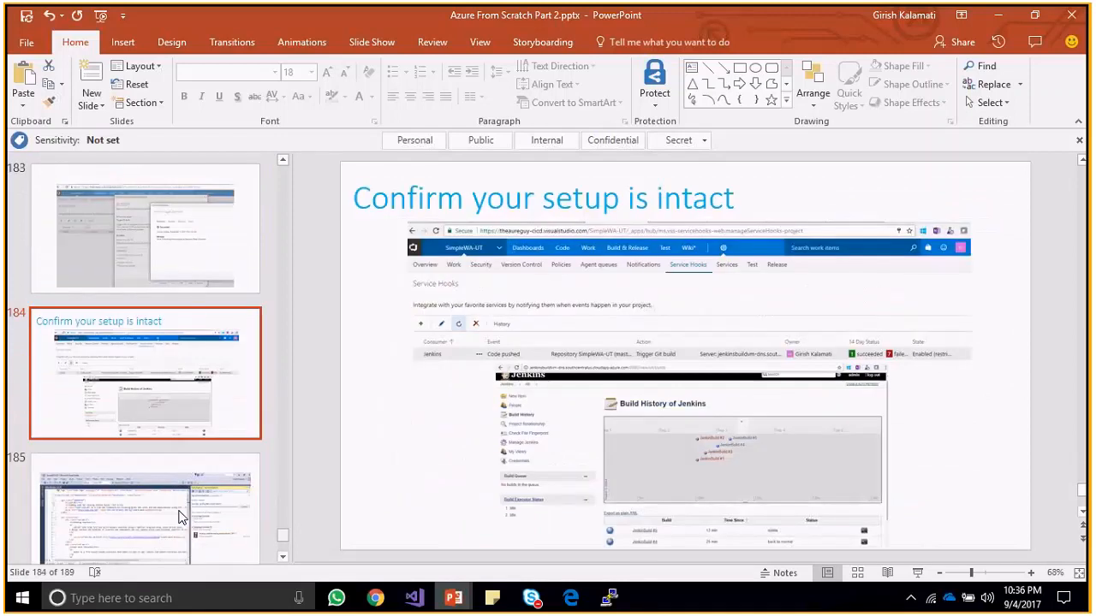
{"action": "key", "text": "Down"}
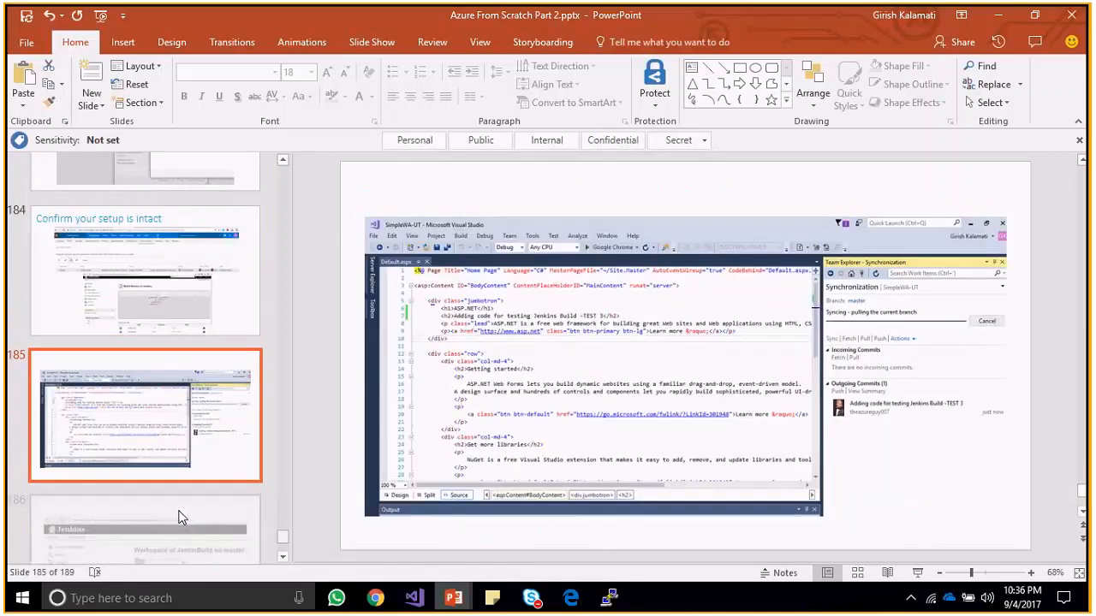
{"action": "key", "text": "Down"}
{"action": "key", "text": "Down"}
{"action": "key", "text": "Down"}
{"action": "key", "text": "Down"}
{"action": "key", "text": "Up"}
{"action": "key", "text": "Down"}
{"action": "key", "text": "Up"}
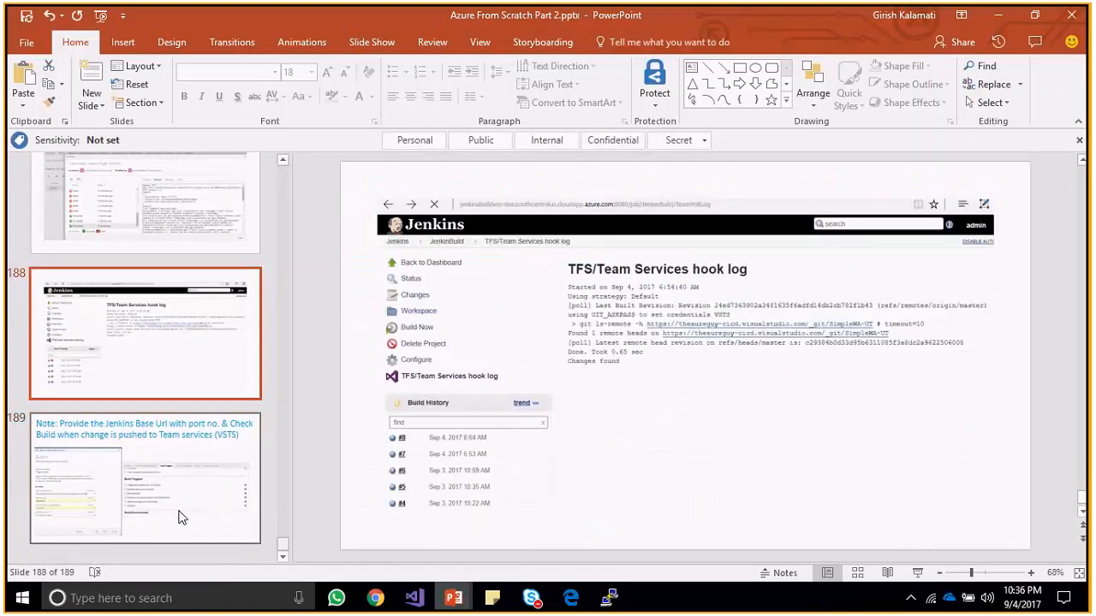
{"action": "key", "text": "Down"}
{"action": "key", "text": "Up"}
{"action": "key", "text": "Up"}
{"action": "key", "text": "Up"}
{"action": "key", "text": "Down"}
{"action": "key", "text": "Down"}
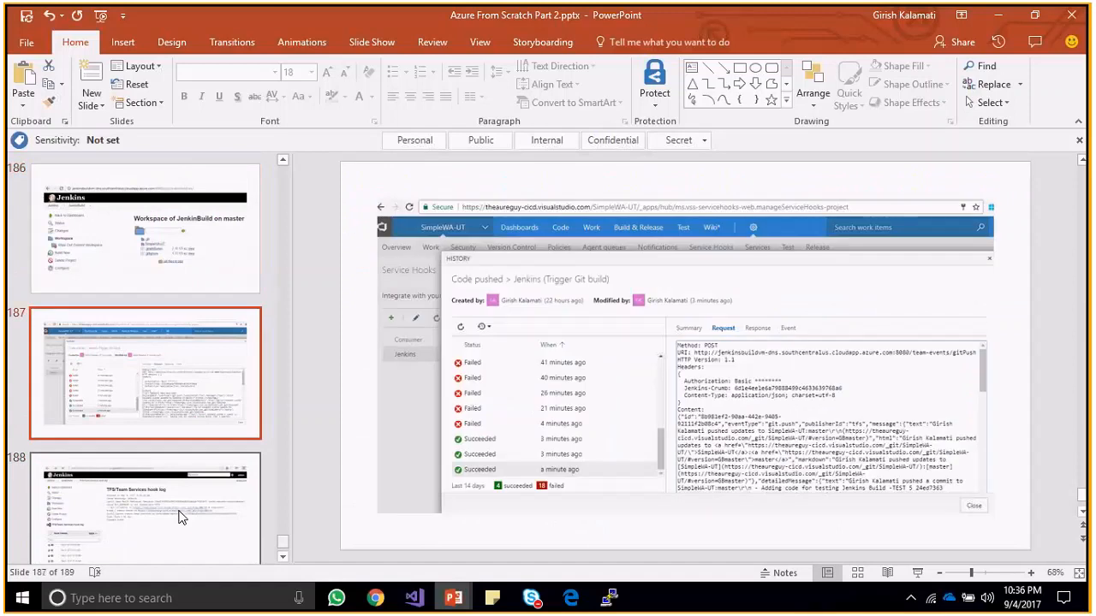
{"action": "key", "text": "Up"}
{"action": "key", "text": "Up"}
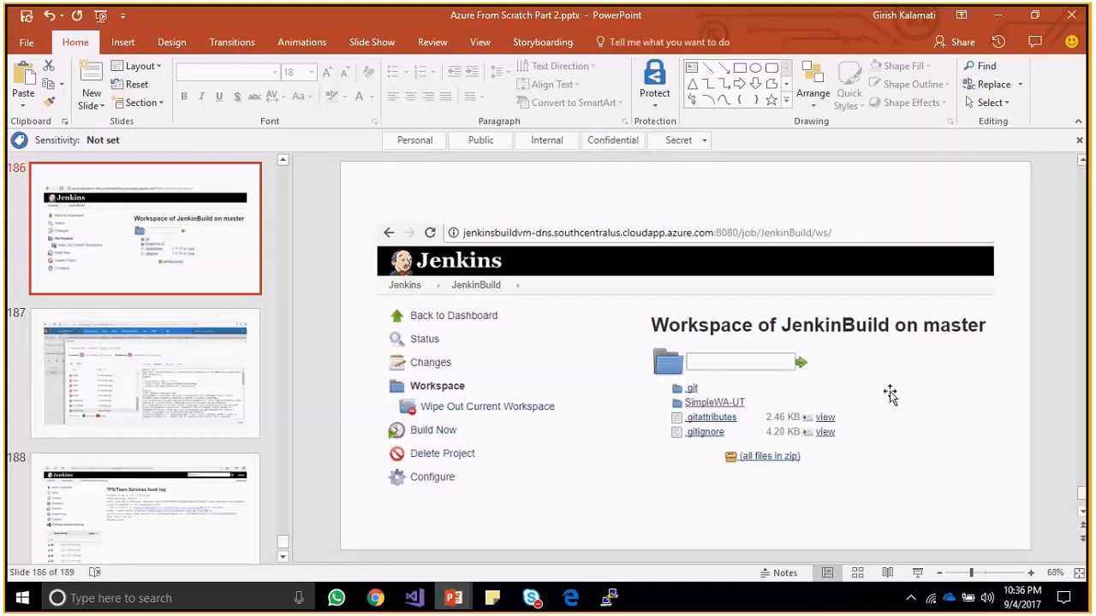
Minimize PowerPoint to reveal the Azure portal VM page.
{"action": "left_click", "coordinate": [609, 597]}
{"action": "left_click", "coordinate": [611, 595]}
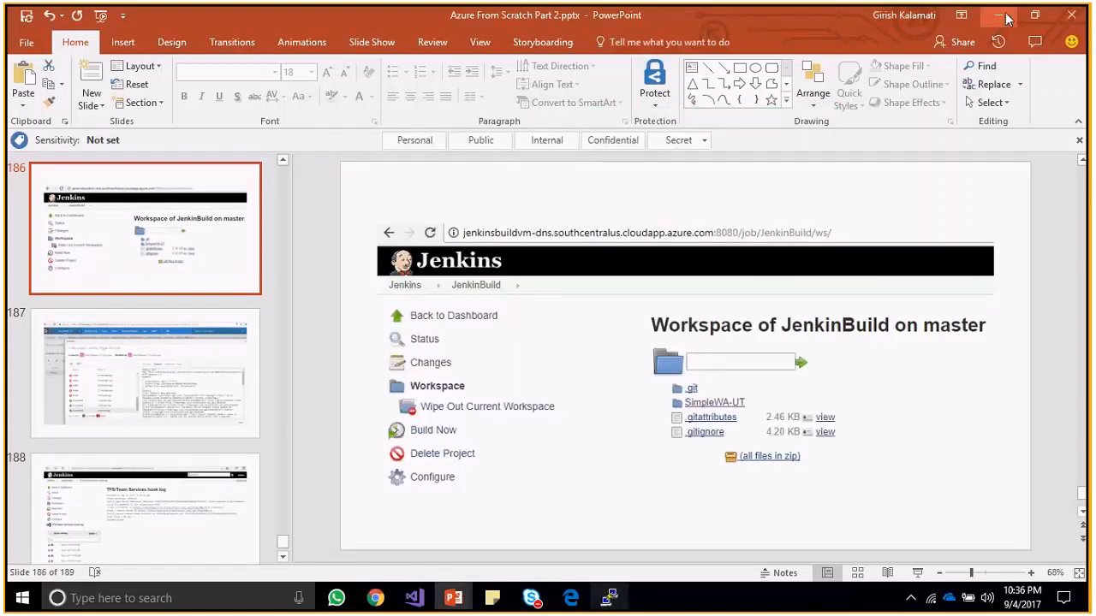
{"action": "left_click", "coordinate": [1009, 23]}
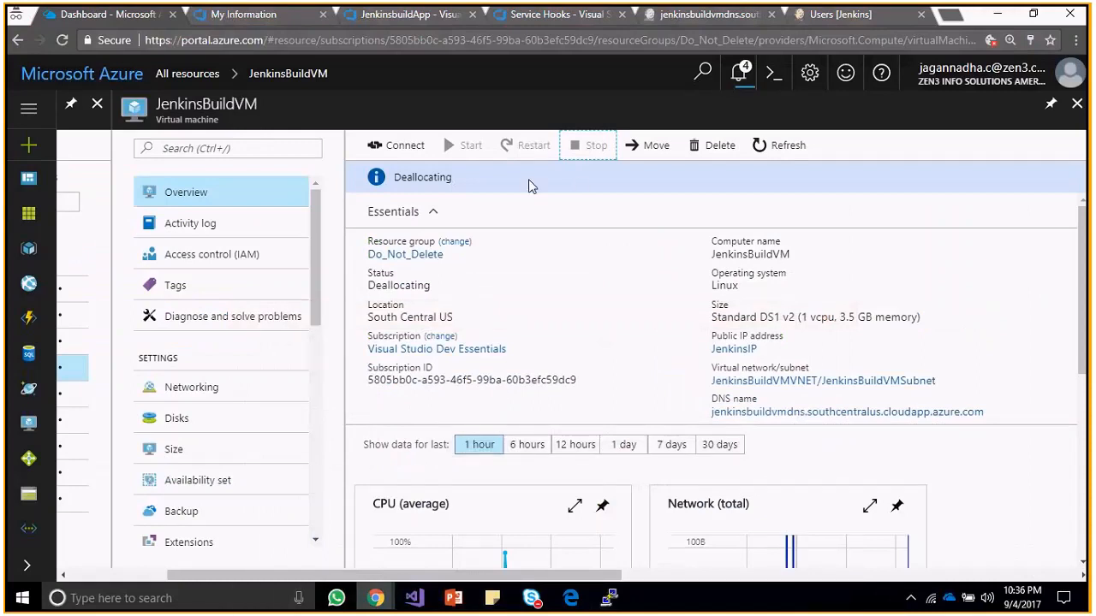
Reload the Azure portal and search the Start menu for putty, then dismiss it.
{"action": "left_click", "coordinate": [64, 40]}
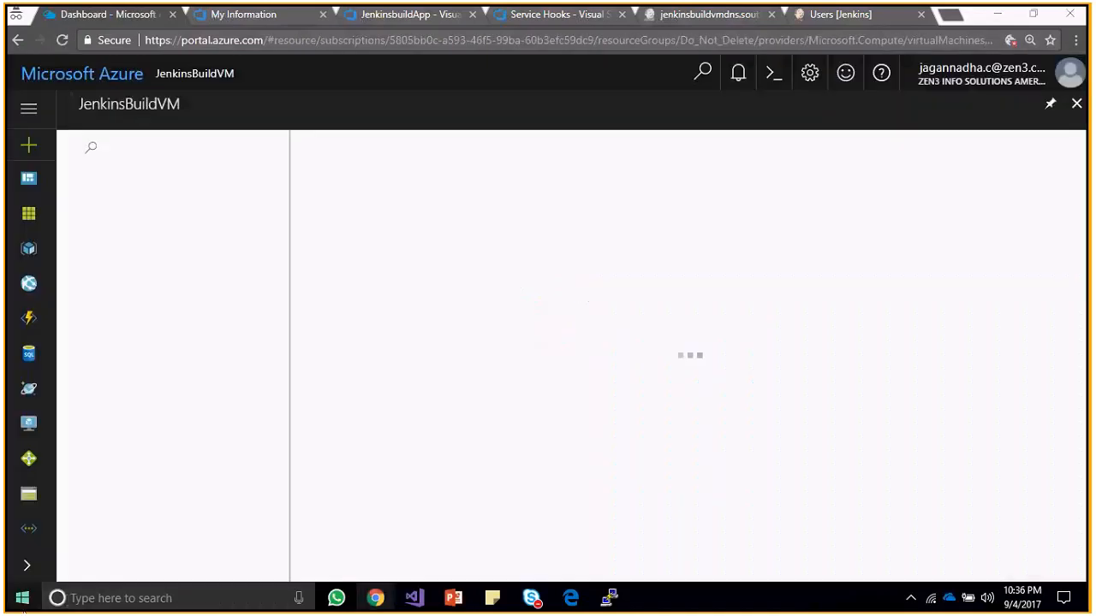
{"action": "left_click", "coordinate": [23, 603]}
{"action": "type", "text": "outty"}
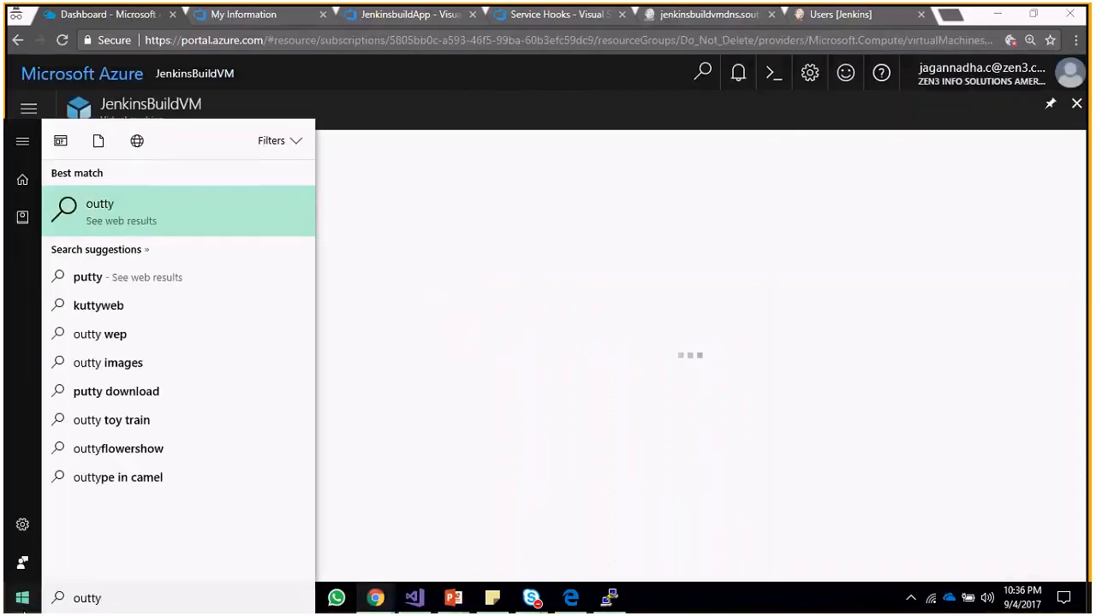
{"action": "key", "text": "BackSpace"}
{"action": "key", "text": "BackSpace"}
{"action": "key", "text": "BackSpace"}
{"action": "key", "text": "BackSpace"}
{"action": "key", "text": "BackSpace"}
{"action": "type", "text": "putty"}
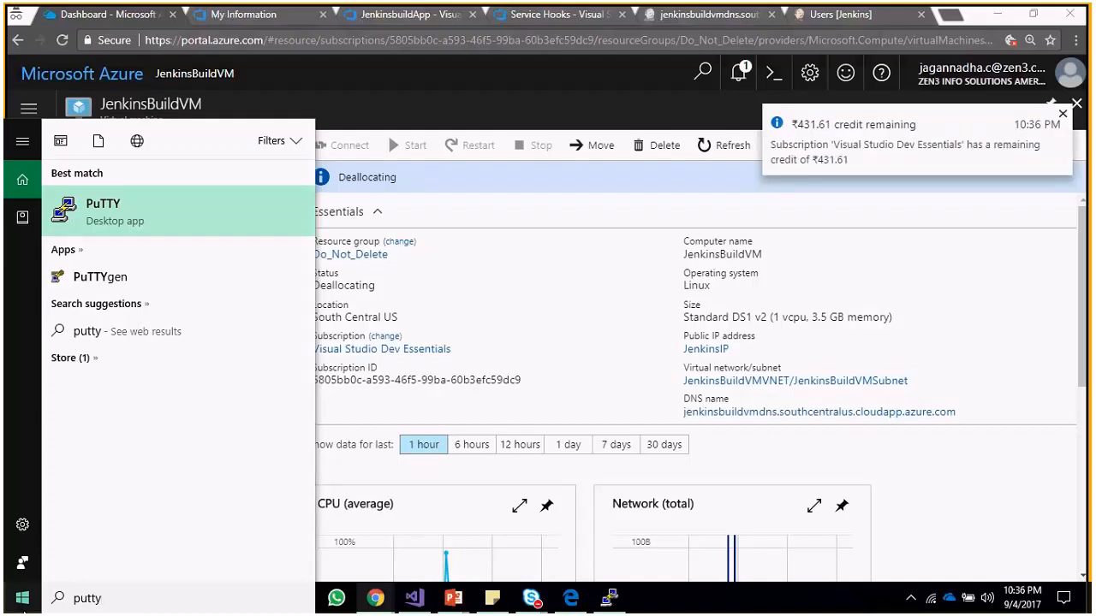
{"action": "left_click", "coordinate": [22, 600]}
{"action": "left_click", "coordinate": [22, 599]}
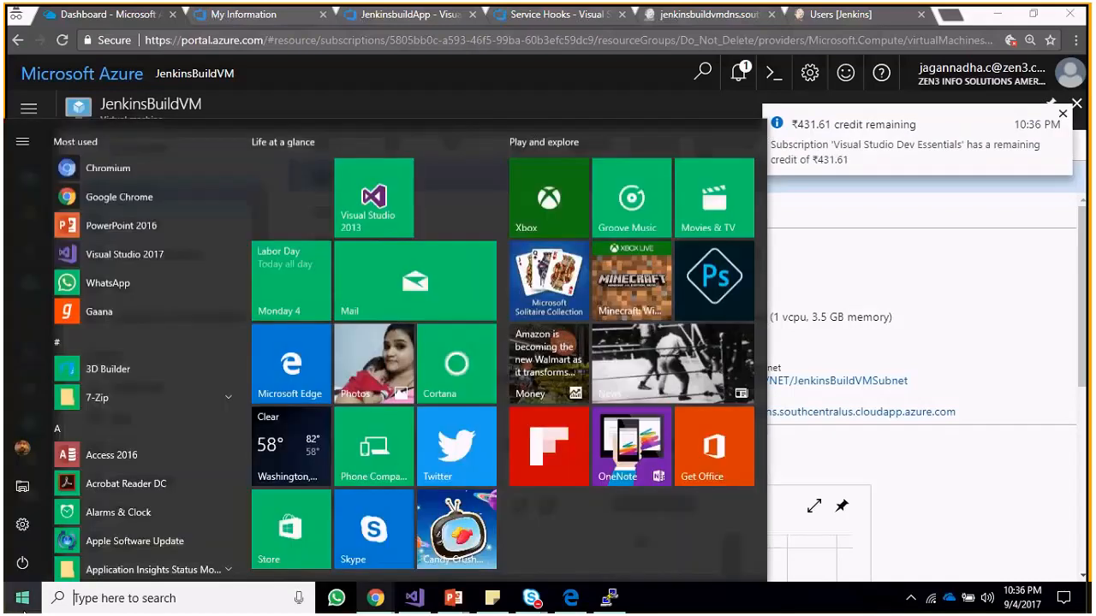
{"action": "left_click", "coordinate": [24, 604]}
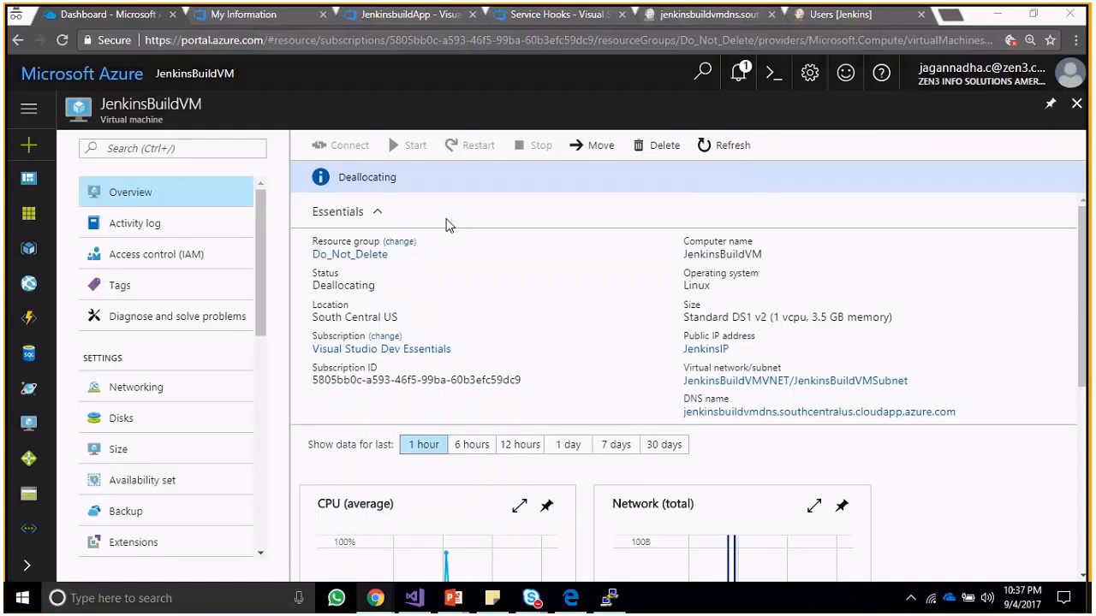
Restore Chrome and stop the JenkinsBuildVM shown on the second Dashboard tab.
{"action": "left_click", "coordinate": [998, 15]}
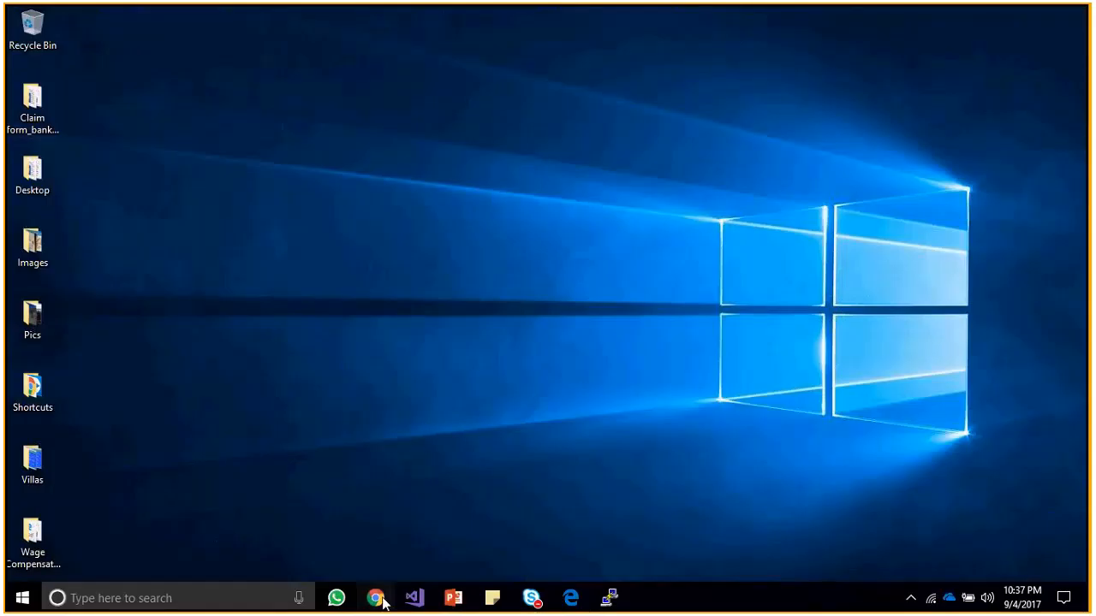
{"action": "mouse_move", "coordinate": [383, 604]}
{"action": "left_click", "coordinate": [232, 529]}
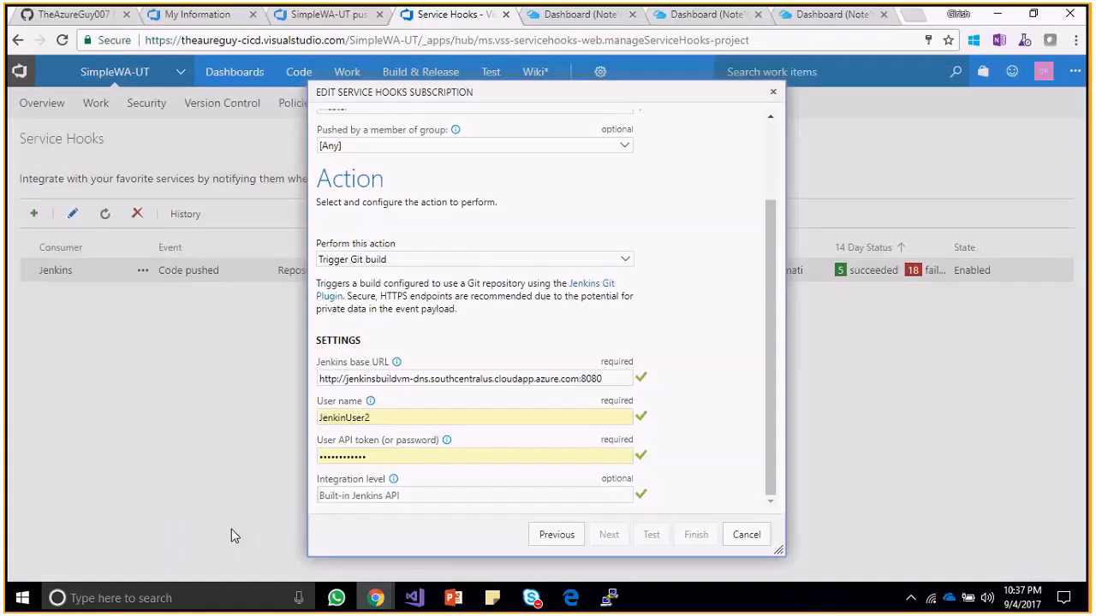
{"action": "left_click", "coordinate": [582, 39]}
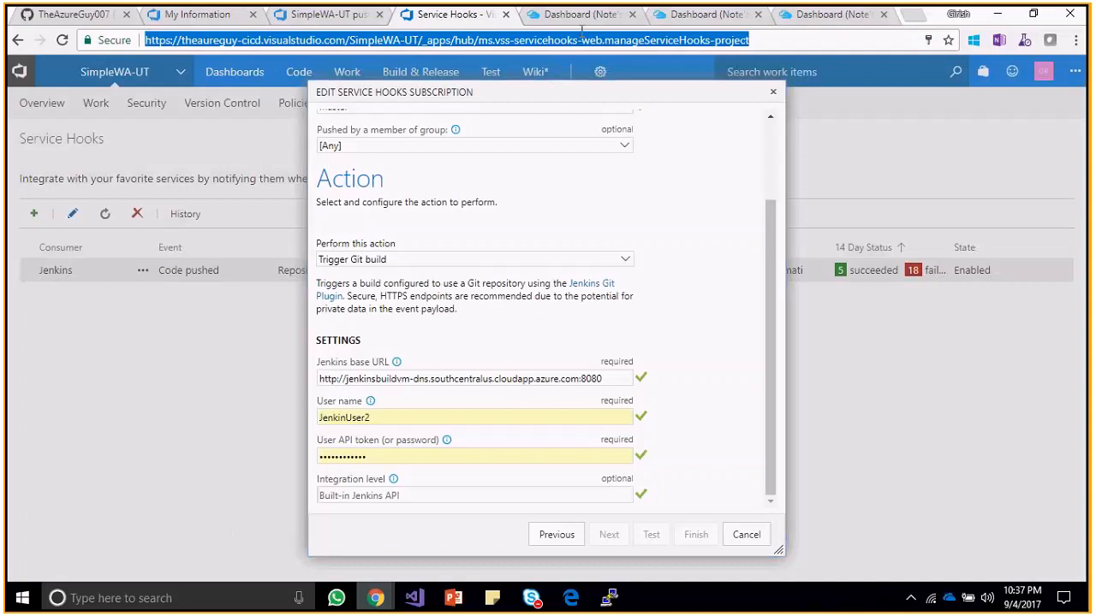
{"action": "left_click", "coordinate": [584, 16]}
{"action": "left_click", "coordinate": [688, 16]}
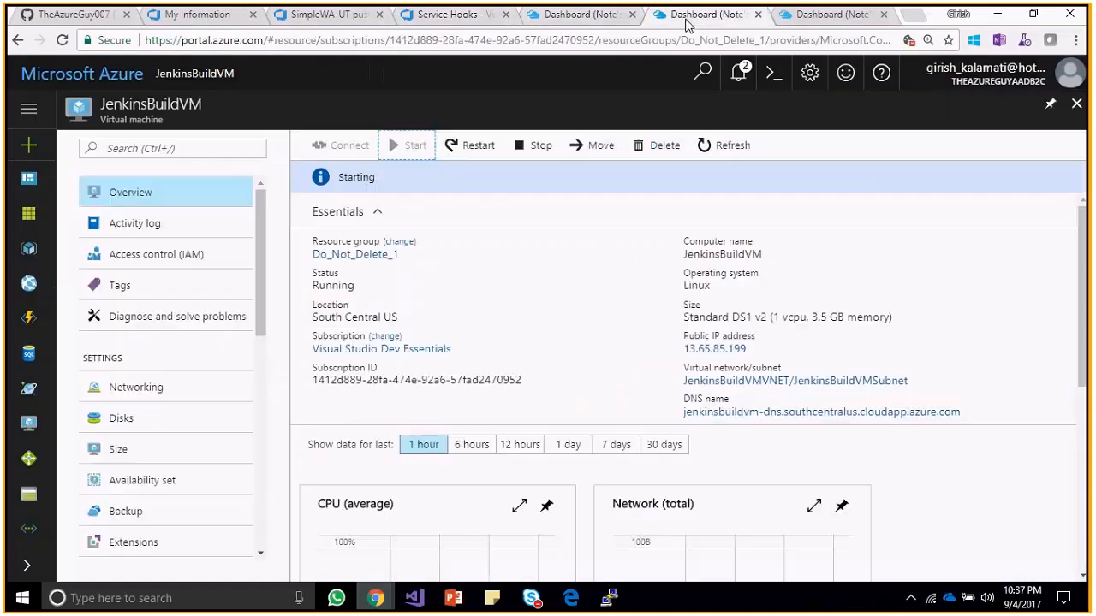
{"action": "left_click", "coordinate": [540, 145]}
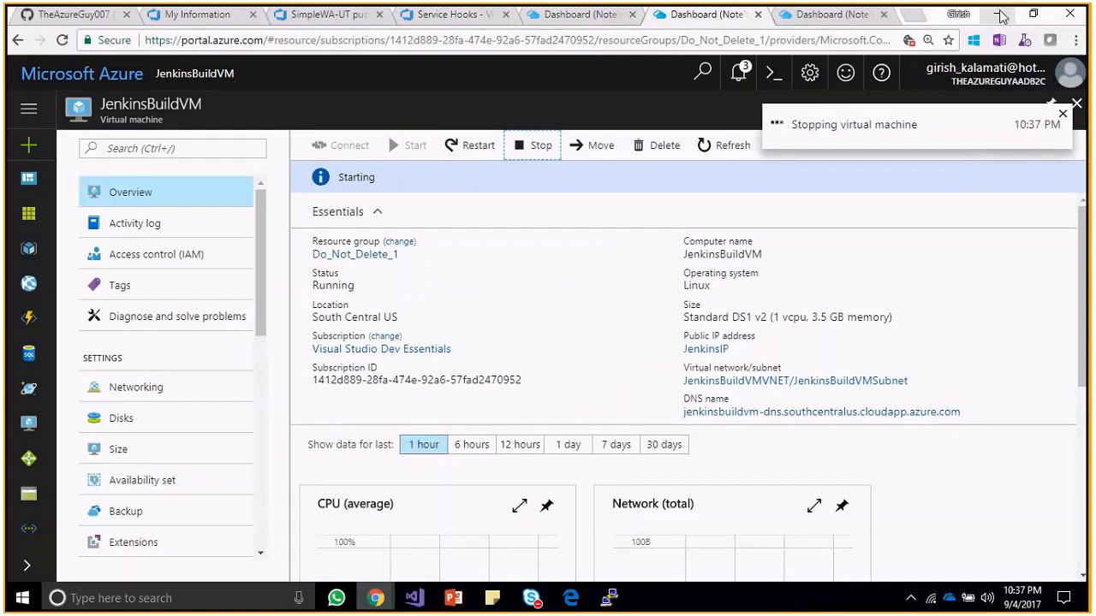